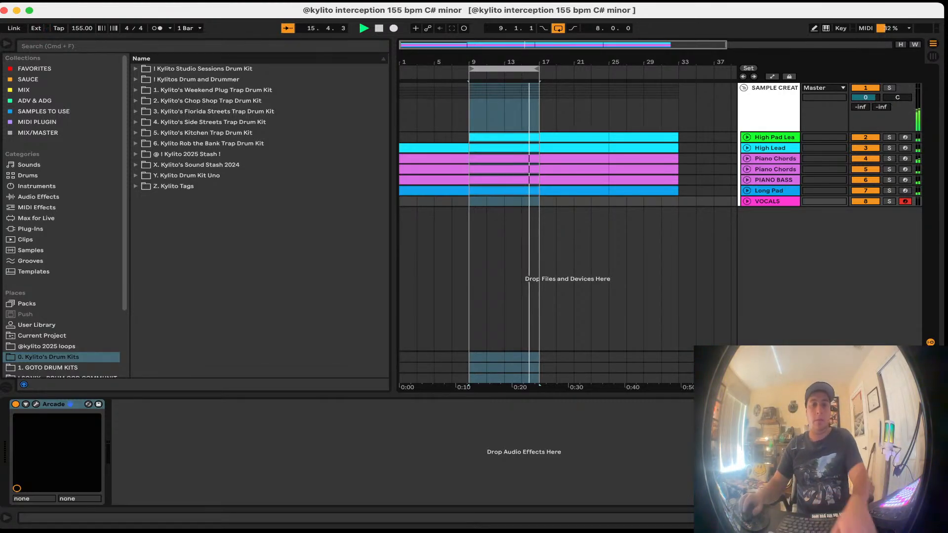
{"action": "key", "text": "F2"}
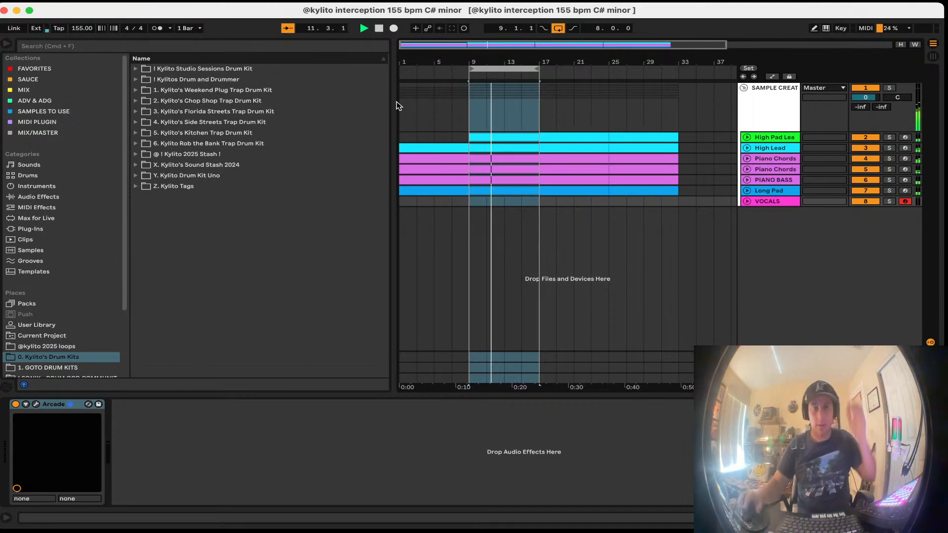
{"action": "key", "text": "F2"}
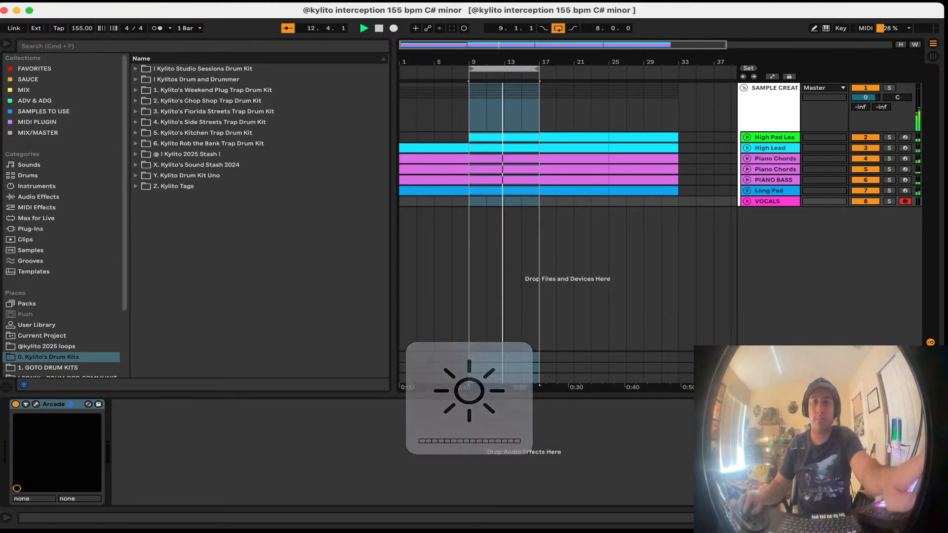
Step: Add VSX from the MIX/MASTER collection after SPAN on the master track and toggle its level match bypass
{"action": "left_click", "coordinate": [771, 379]}
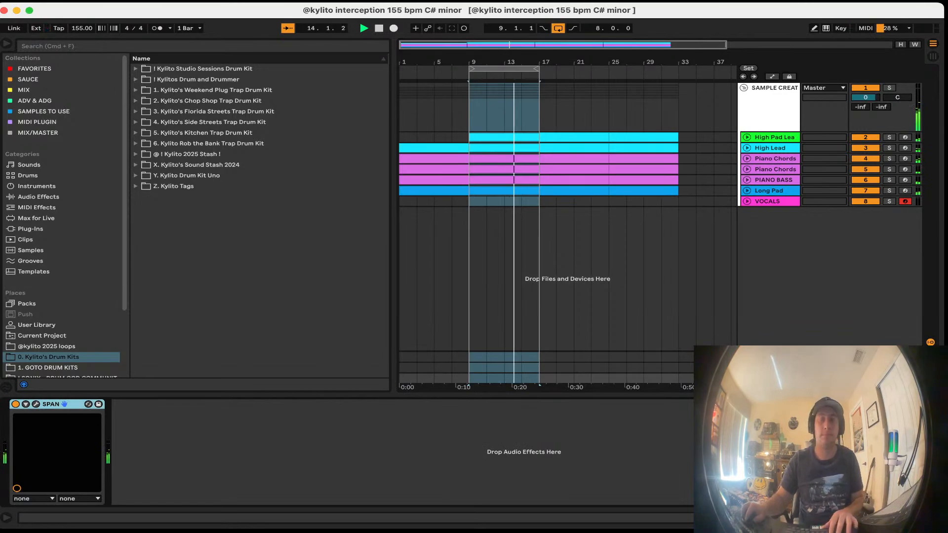
{"action": "left_click", "coordinate": [67, 133]}
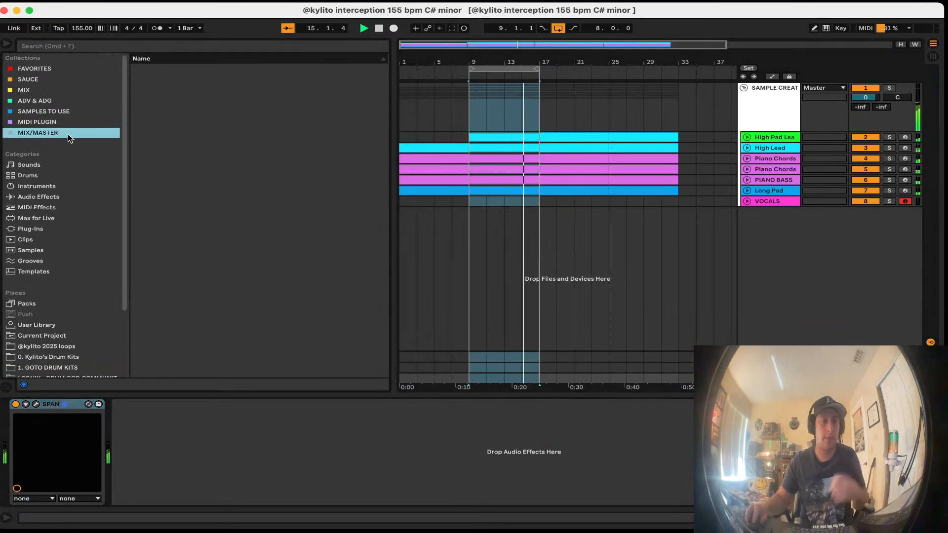
{"action": "double_click", "coordinate": [199, 325]}
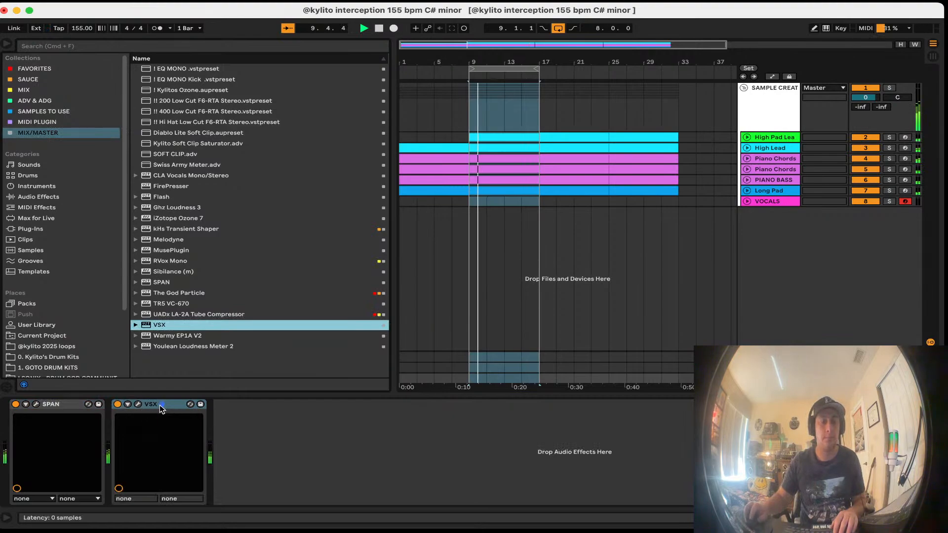
{"action": "left_click", "coordinate": [138, 405]}
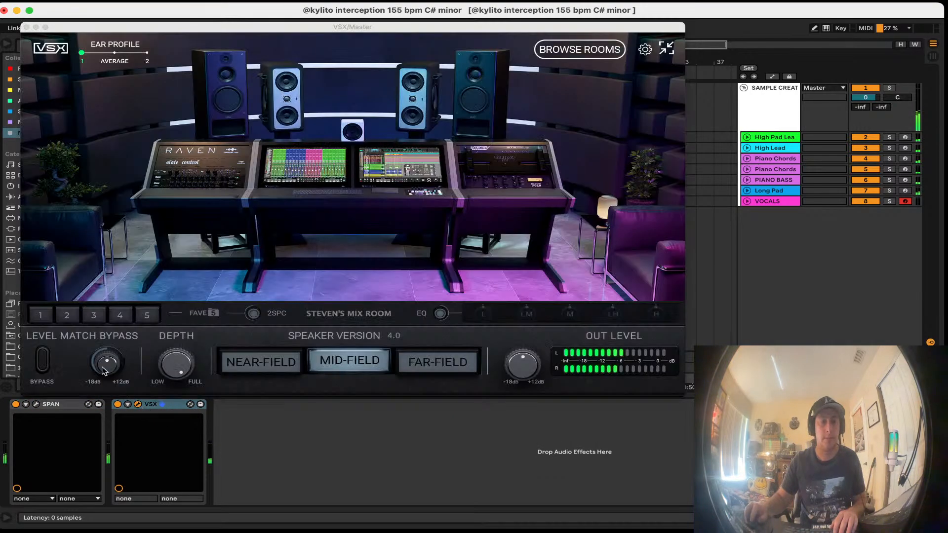
{"action": "left_click", "coordinate": [47, 360]}
{"action": "left_click", "coordinate": [26, 27]}
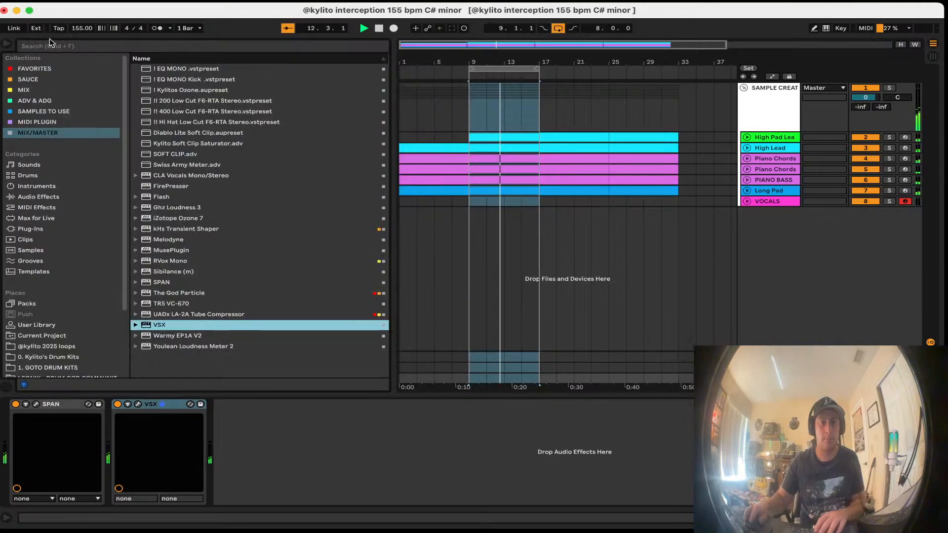
Step: Save the project
{"action": "key", "text": "XF86AudioRaiseVolume"}
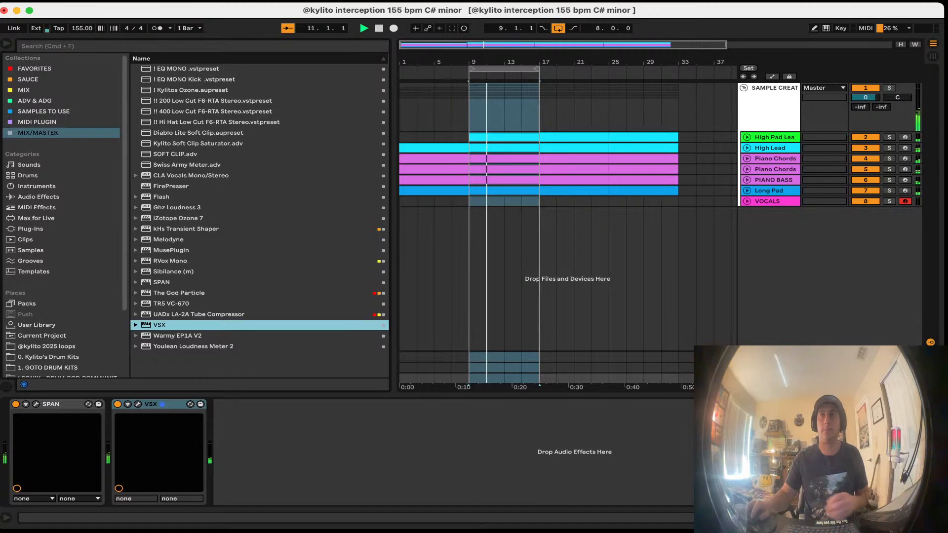
{"action": "key", "text": "super+Tab"}
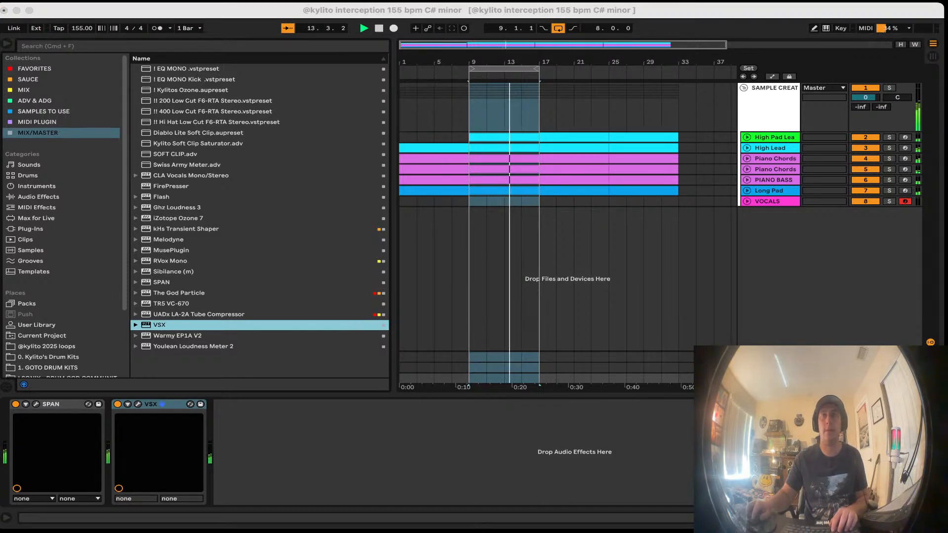
{"action": "key", "text": "super+Tab"}
{"action": "key", "text": "super+s"}
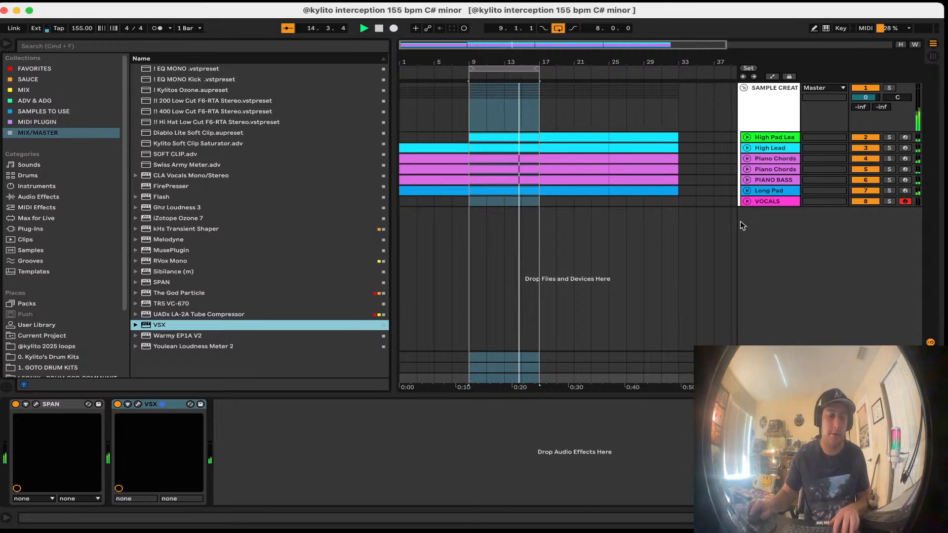
Step: Insert a new MIDI track, move it above the sample group at the start of the track list, and duplicate it twice
{"action": "right_click", "coordinate": [765, 233]}
{"action": "left_click", "coordinate": [775, 244]}
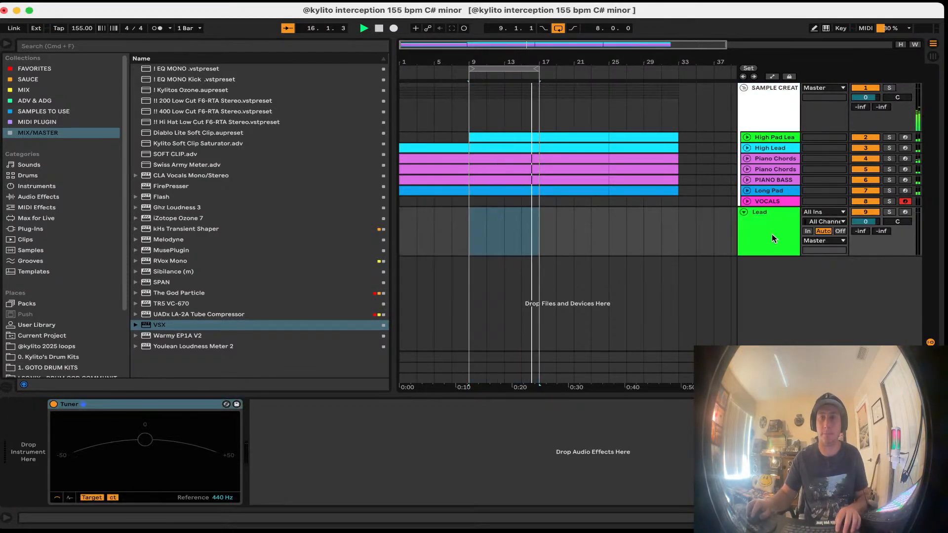
{"action": "left_click_drag", "start_coordinate": [771, 232], "coordinate": [769, 91]}
{"action": "key", "text": "super+d"}
{"action": "key", "text": "super+d"}
Step: Fold the three Lead tracks and duplicate two more to make five folded Lead tracks
{"action": "left_click", "coordinate": [743, 87]}
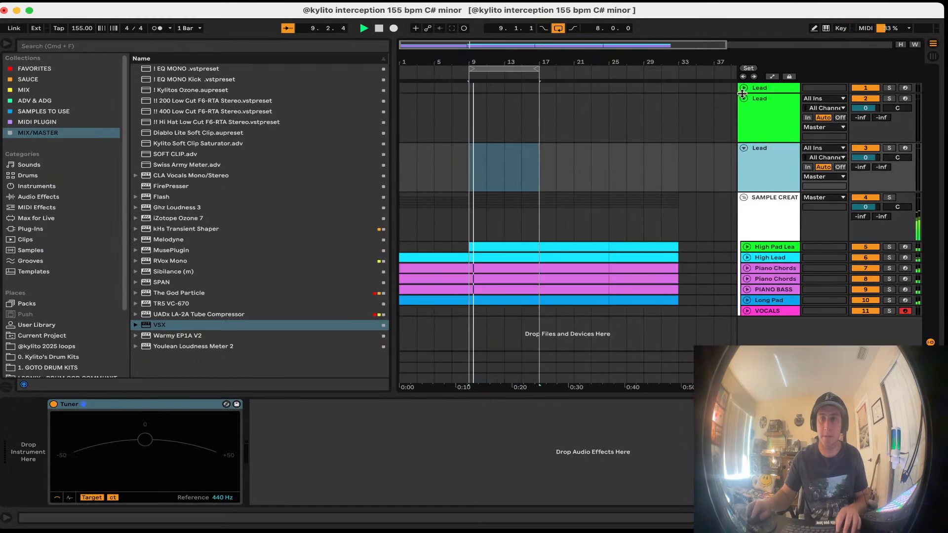
{"action": "left_click", "coordinate": [744, 98]}
{"action": "left_click", "coordinate": [743, 110]}
{"action": "left_click", "coordinate": [765, 87]}
{"action": "key", "text": "super+d"}
{"action": "key", "text": "super+d"}
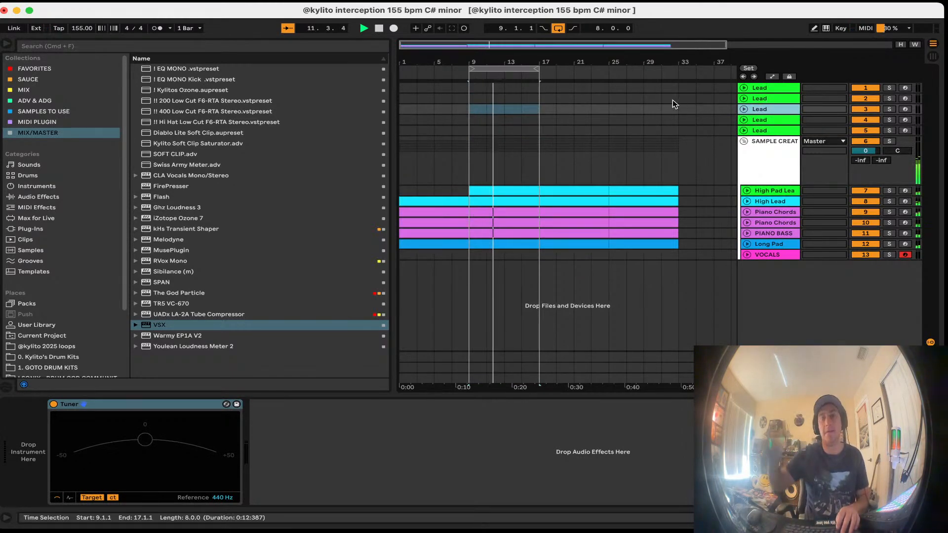
Step: Rename the first Lead track 808 and the second one SNARE
{"action": "left_click", "coordinate": [753, 87]}
{"action": "key", "text": "super+r"}
{"action": "type", "text": "808"}
{"action": "key", "text": "Return"}
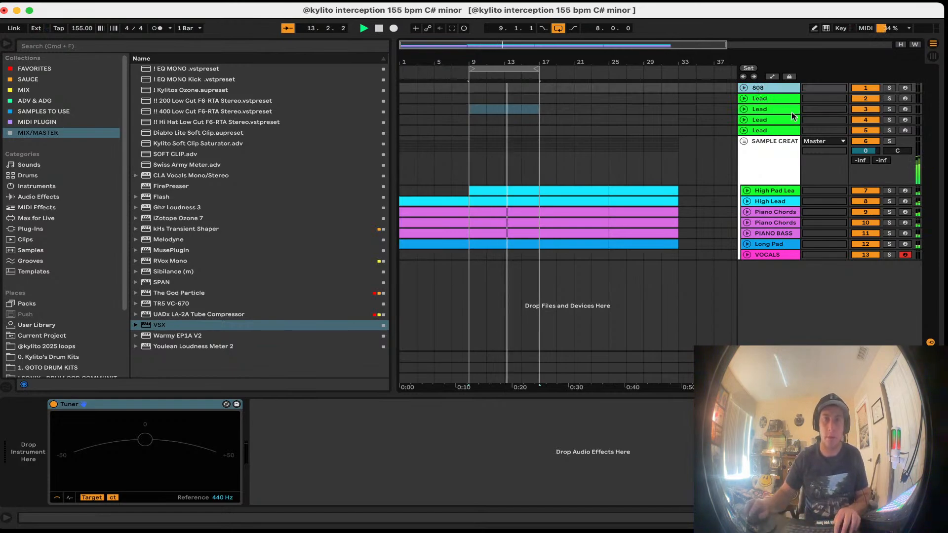
{"action": "left_click", "coordinate": [787, 100]}
{"action": "type", "text": "SNARE"}
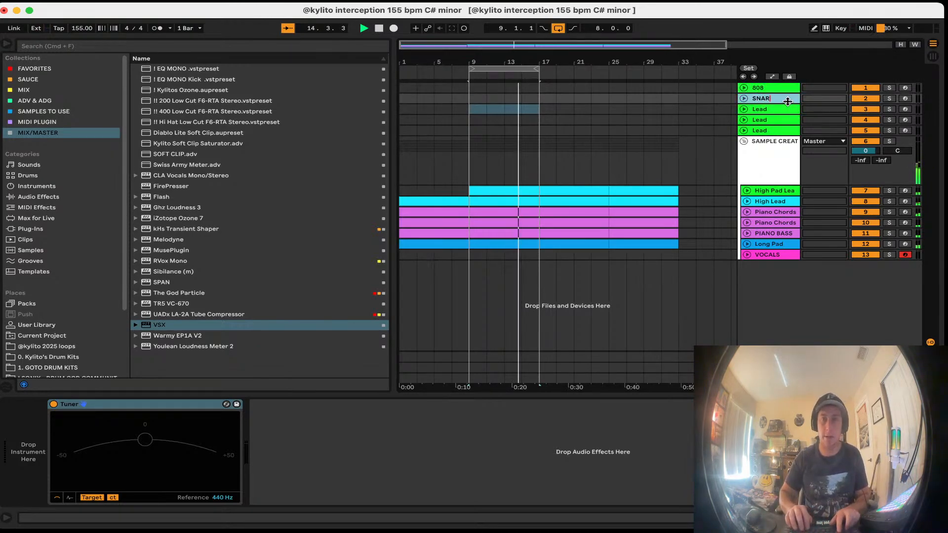
{"action": "key", "text": "Return"}
Step: Duplicate the SNARE track twice and rename the first of the three CLAP
{"action": "key", "text": "super+d"}
{"action": "key", "text": "super+d"}
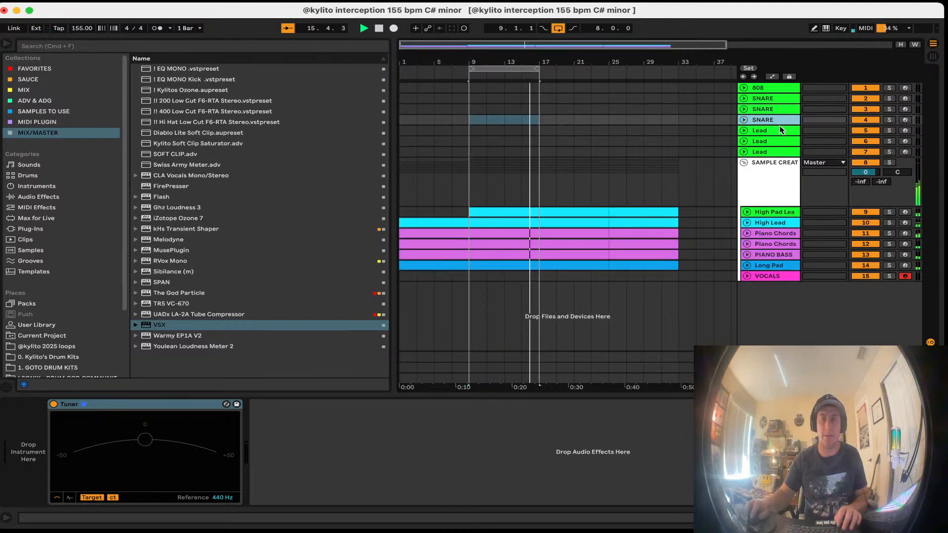
{"action": "left_click", "coordinate": [777, 97]}
{"action": "key", "text": "super+r"}
{"action": "type", "text": "CLAP"}
{"action": "key", "text": "Return"}
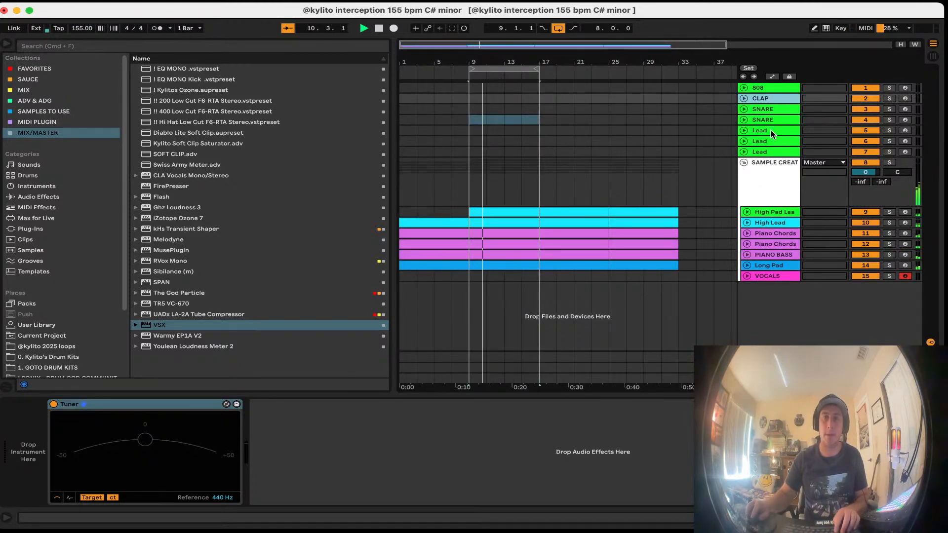
Step: Rename the first Lead track below the SNARE tracks HH
{"action": "left_click", "coordinate": [772, 132]}
{"action": "key", "text": "super+r"}
{"action": "type", "text": "HH"}
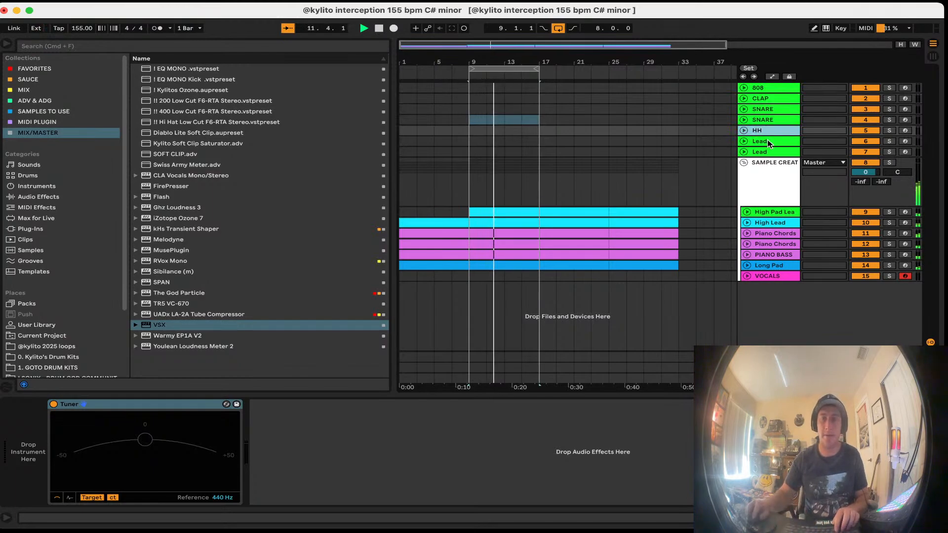
Step: Duplicate the Lead track below HH once and rename the three remaining Lead tracks OH, OH and PERC
{"action": "left_click", "coordinate": [767, 141]}
{"action": "key", "text": "super+d"}
{"action": "key", "text": "super+r"}
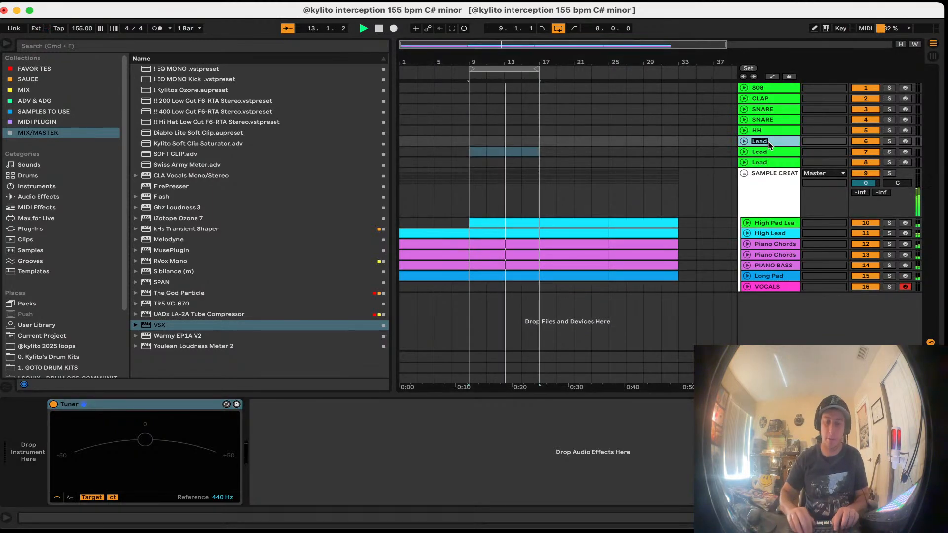
{"action": "type", "text": "OH"}
{"action": "key", "text": "Tab"}
{"action": "type", "text": "O"}
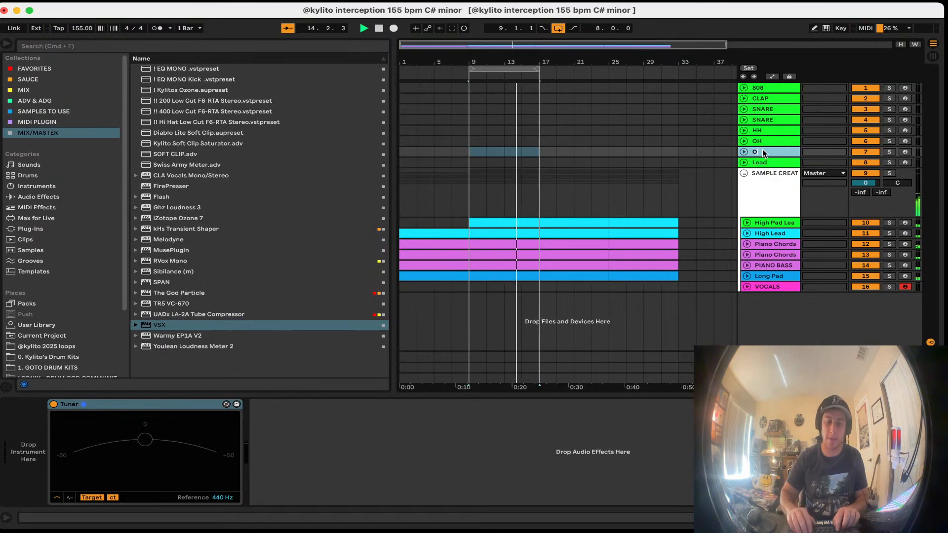
{"action": "type", "text": "H"}
{"action": "key", "text": "Tab"}
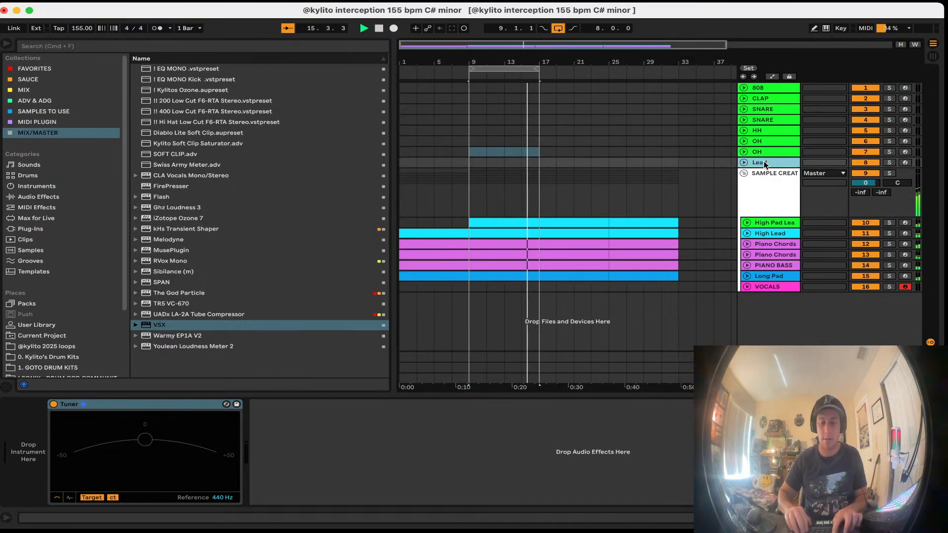
{"action": "type", "text": "PERC"}
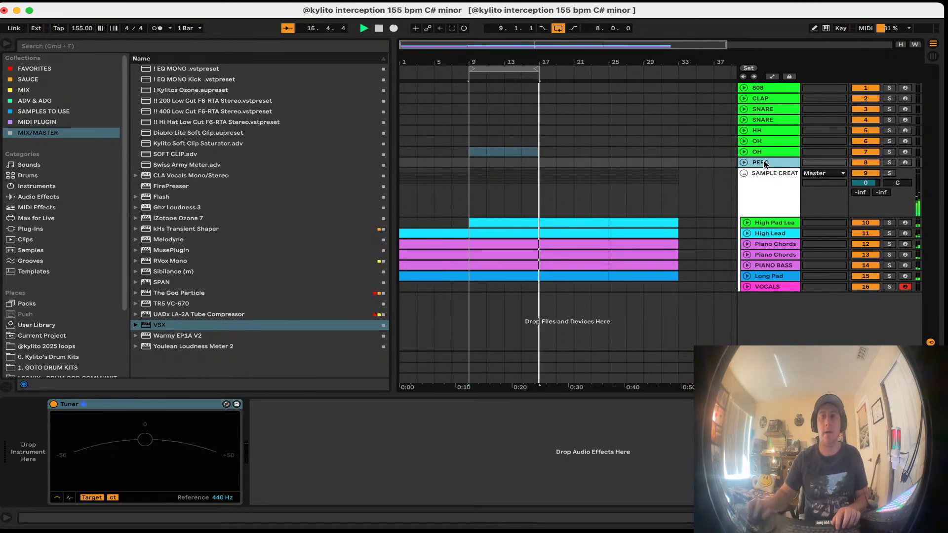
Step: Group the tracks from CLAP through PERC
{"action": "left_click", "coordinate": [759, 99], "text": "shift"}
{"action": "right_click", "coordinate": [762, 102]}
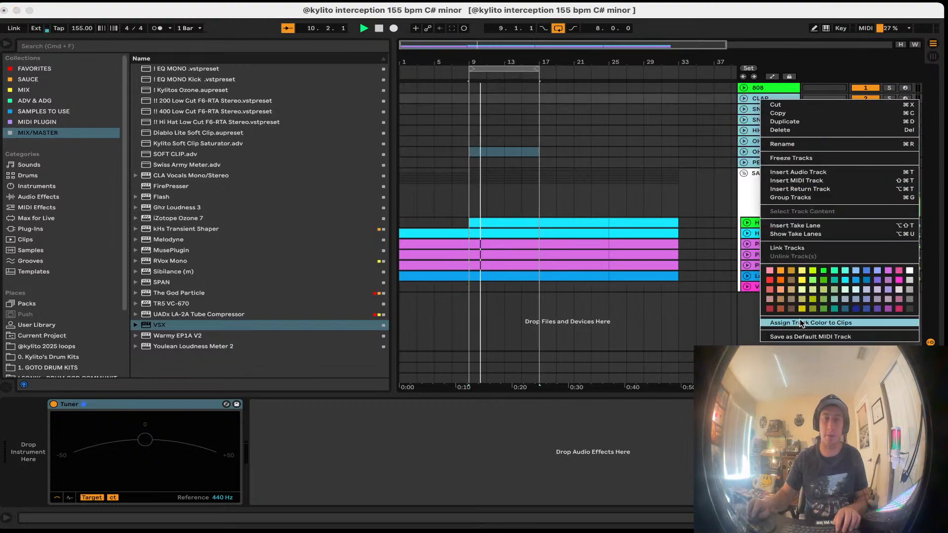
{"action": "left_click", "coordinate": [791, 198]}
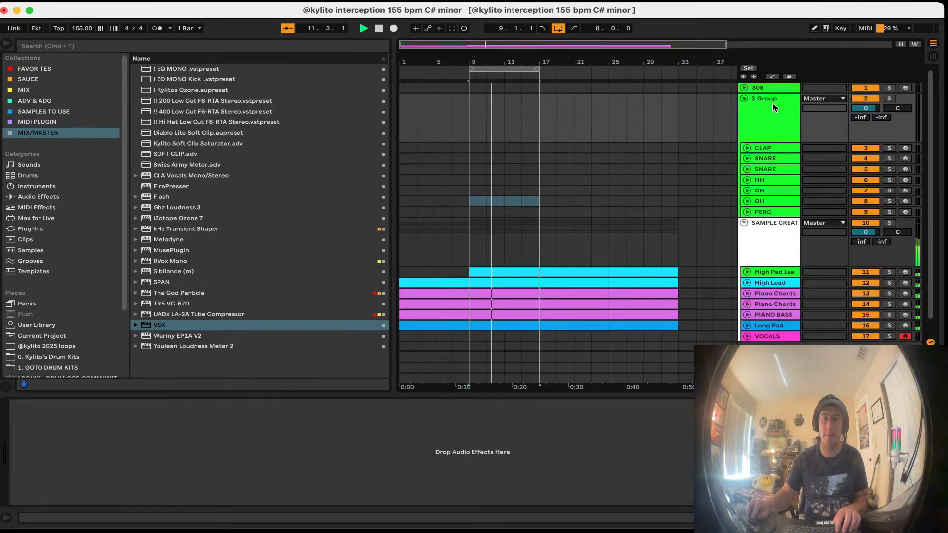
Step: Color the new track group orange and rename it DRUMS
{"action": "right_click", "coordinate": [773, 105]}
{"action": "left_click", "coordinate": [794, 265]}
{"action": "left_click", "coordinate": [778, 126]}
{"action": "key", "text": "super+r"}
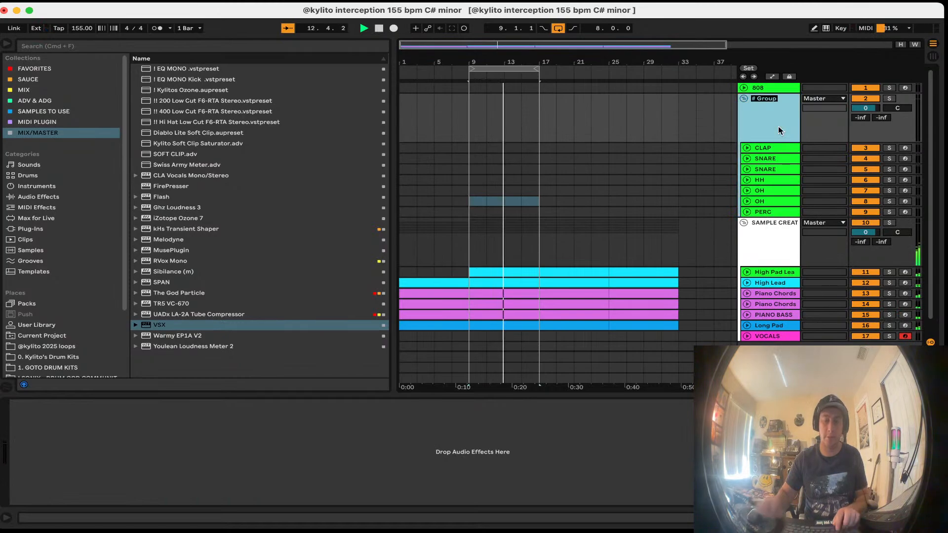
{"action": "type", "text": "DRU(MS"}
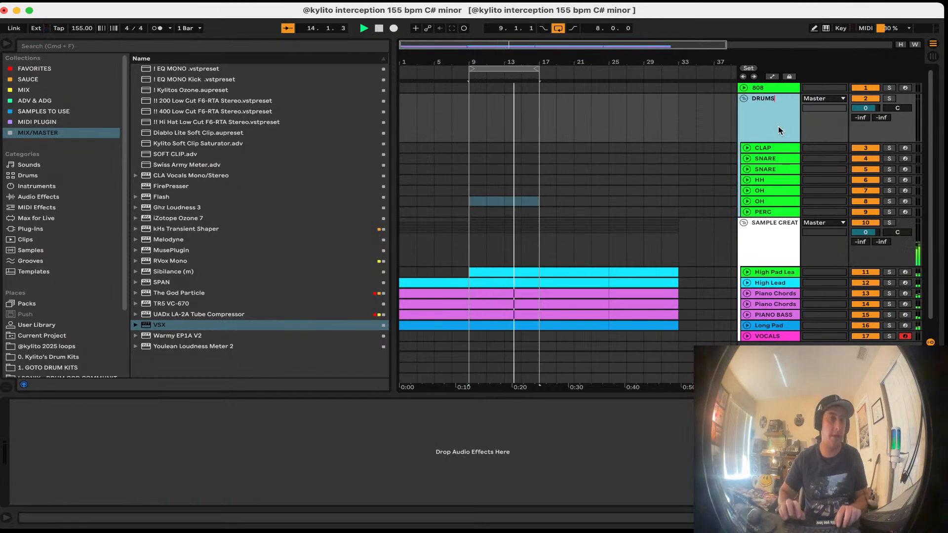
{"action": "key", "text": "Return"}
Step: Color the 808 track dark purple
{"action": "right_click", "coordinate": [769, 87]}
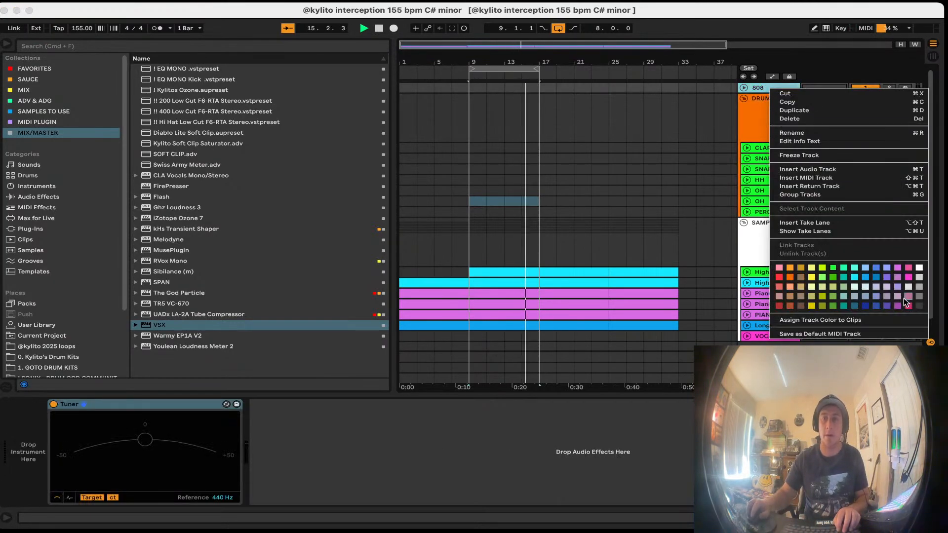
{"action": "left_click", "coordinate": [886, 306]}
{"action": "left_click", "coordinate": [713, 128]}
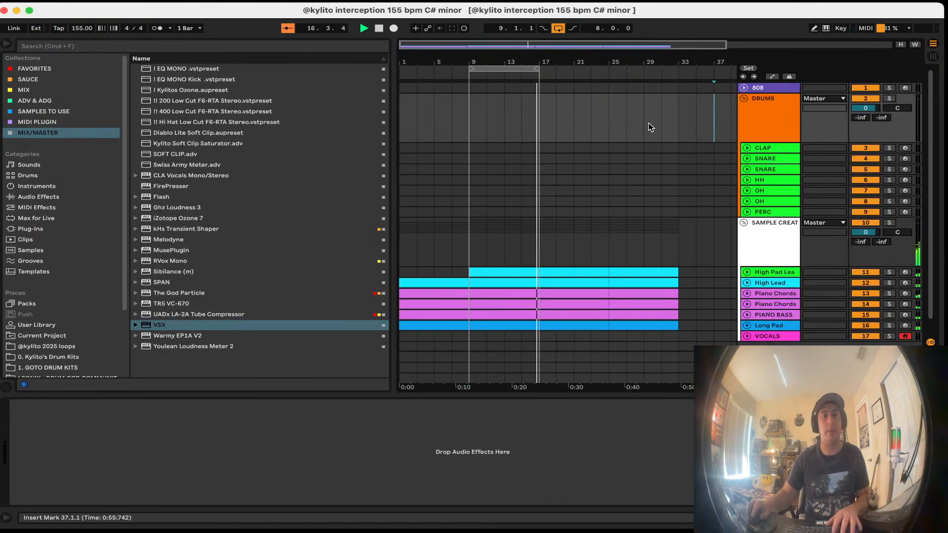
Step: Copy the eight-bar PIANO BASS clip onto the 808 track, starting at bar 17
{"action": "left_click", "coordinate": [508, 222]}
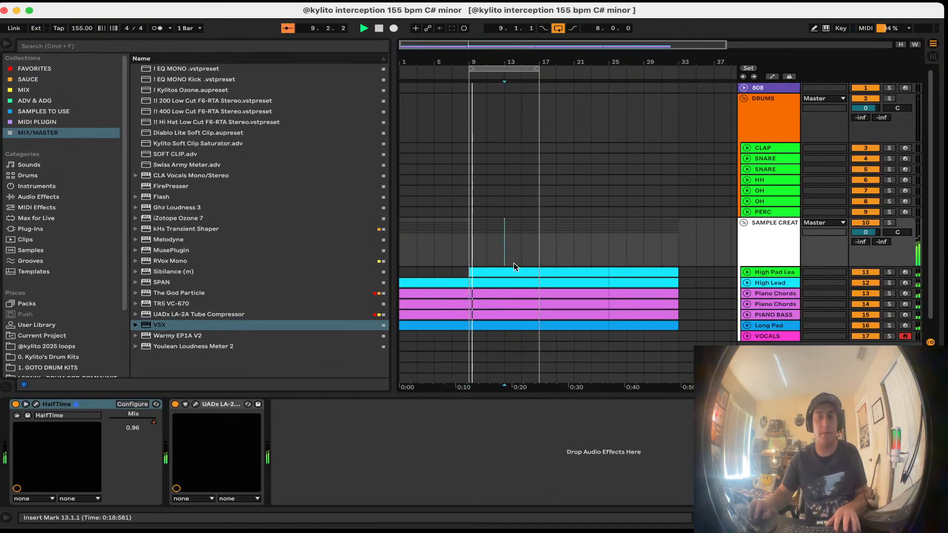
{"action": "left_click", "coordinate": [765, 316]}
{"action": "left_click_drag", "start_coordinate": [505, 315], "coordinate": [565, 88]}
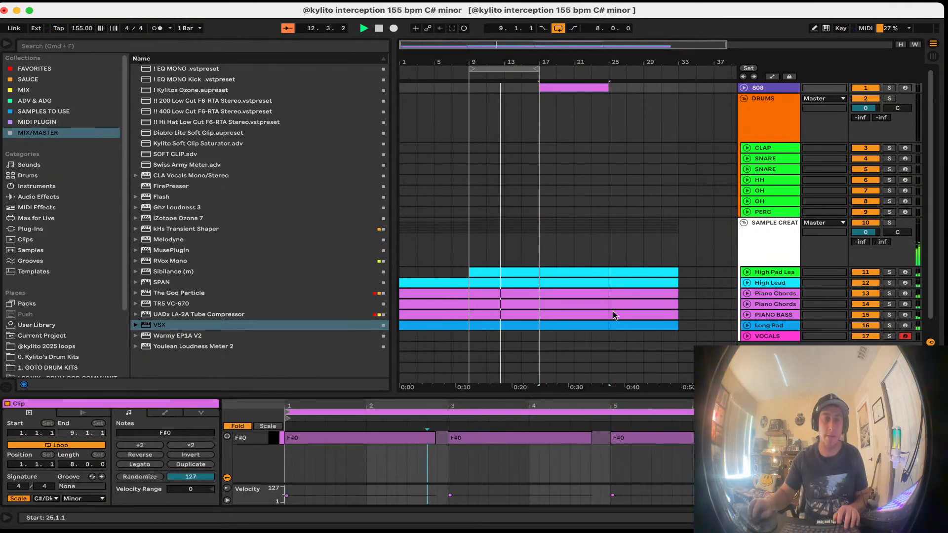
Step: Select all notes in the copied 808 clip and raise their velocity to 127
{"action": "left_click", "coordinate": [463, 501]}
{"action": "key", "text": "super+a"}
{"action": "left_click_drag", "start_coordinate": [449, 496], "coordinate": [449, 485]}
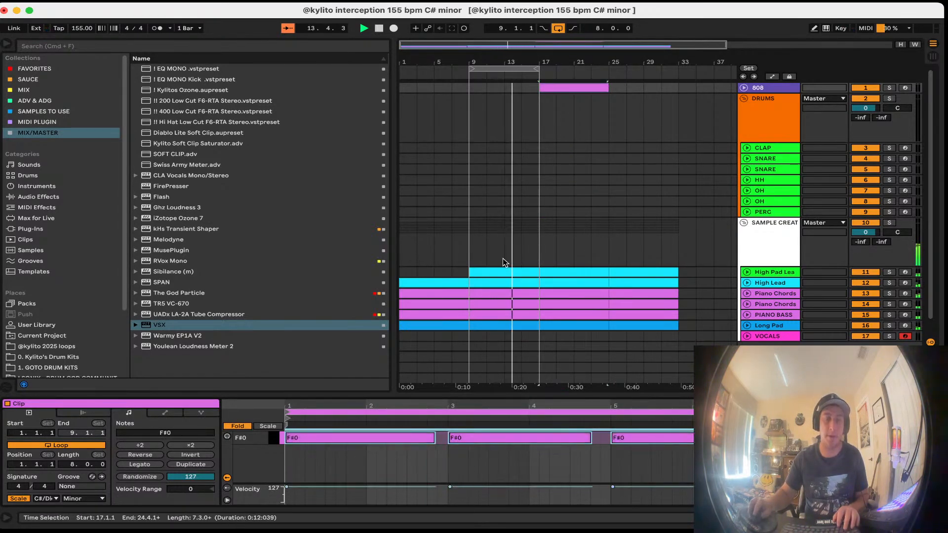
Step: Move the 808 clip from bar 17 to bar 9 and transpose its notes up to F#2
{"action": "left_click", "coordinate": [568, 81]}
{"action": "left_click_drag", "start_coordinate": [568, 85], "coordinate": [496, 87]}
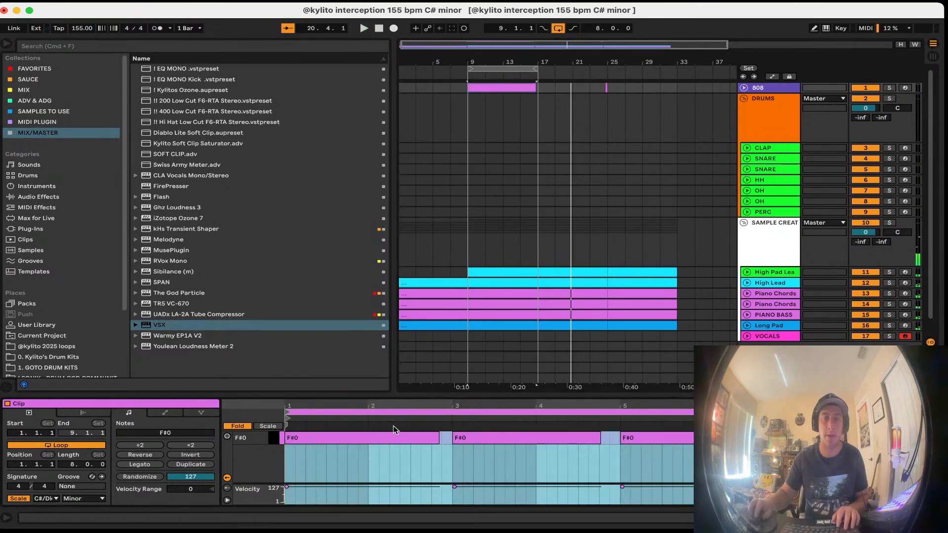
{"action": "key", "text": "space"}
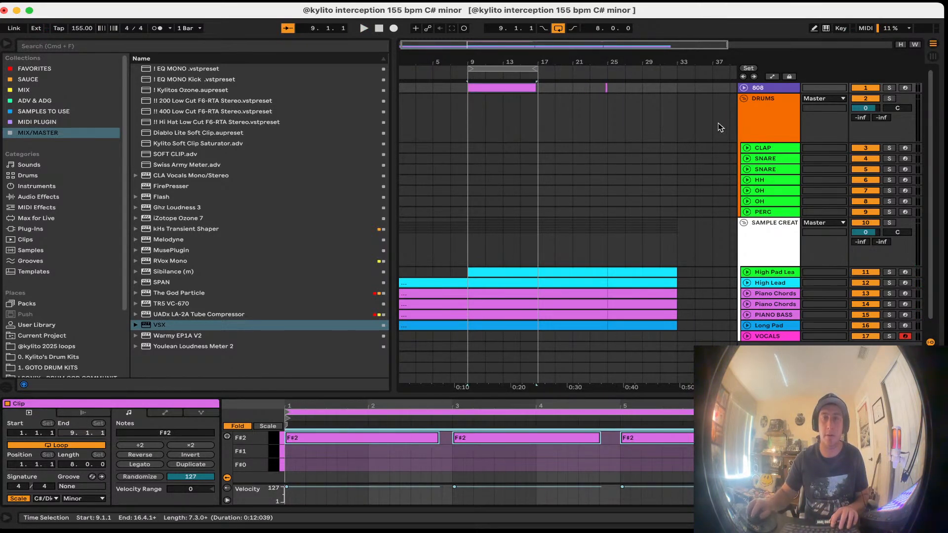
Step: Load the !! 808 RACK.adg preset from the favorites collection onto the 808 track
{"action": "left_click", "coordinate": [760, 88]}
{"action": "left_click", "coordinate": [49, 80]}
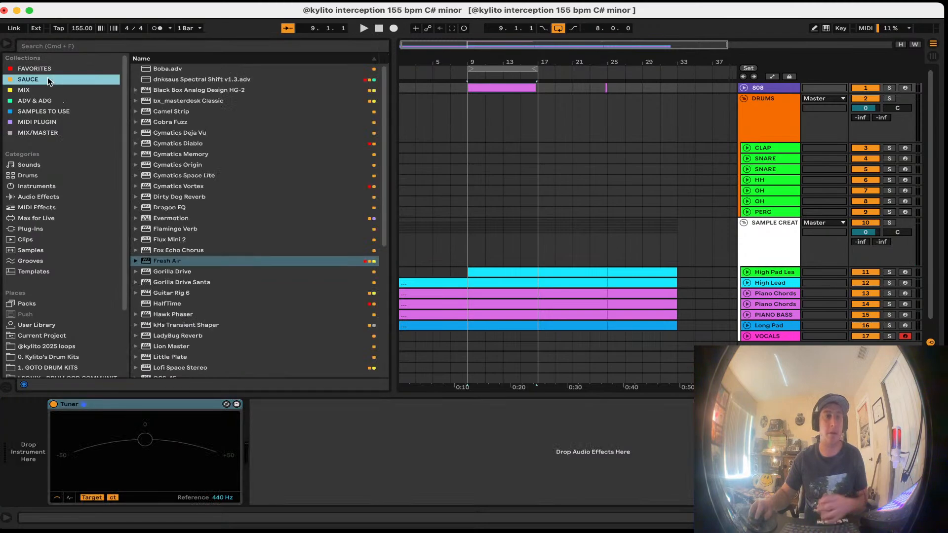
{"action": "left_click", "coordinate": [97, 69]}
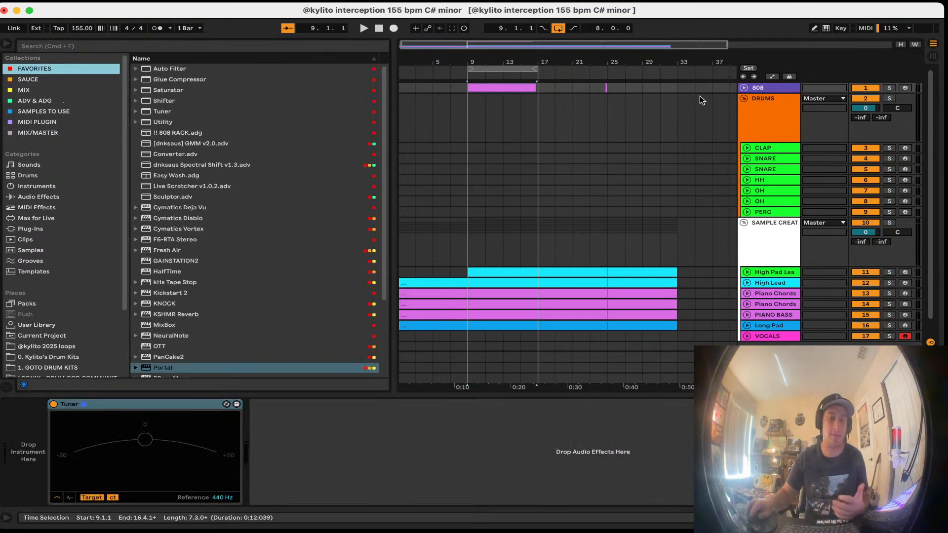
{"action": "double_click", "coordinate": [761, 86]}
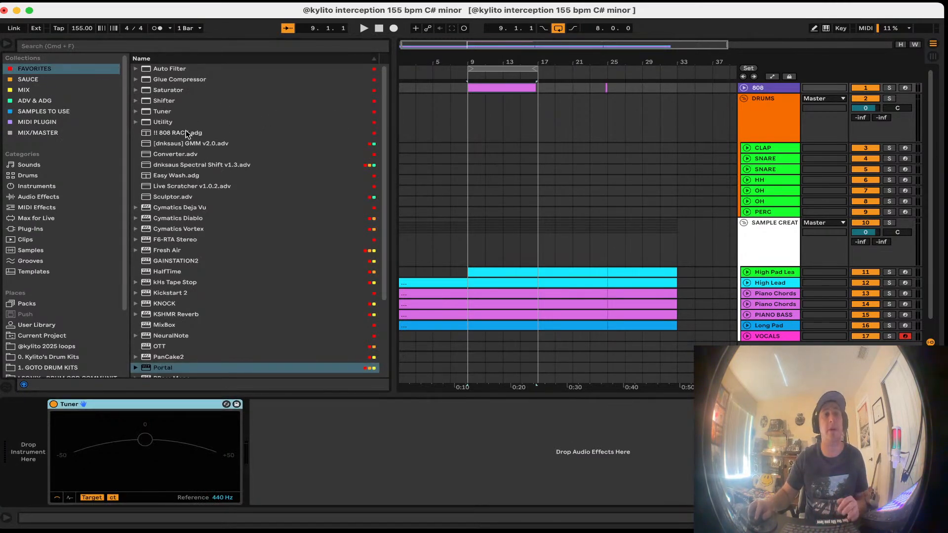
{"action": "left_click_drag", "start_coordinate": [187, 135], "coordinate": [58, 408]}
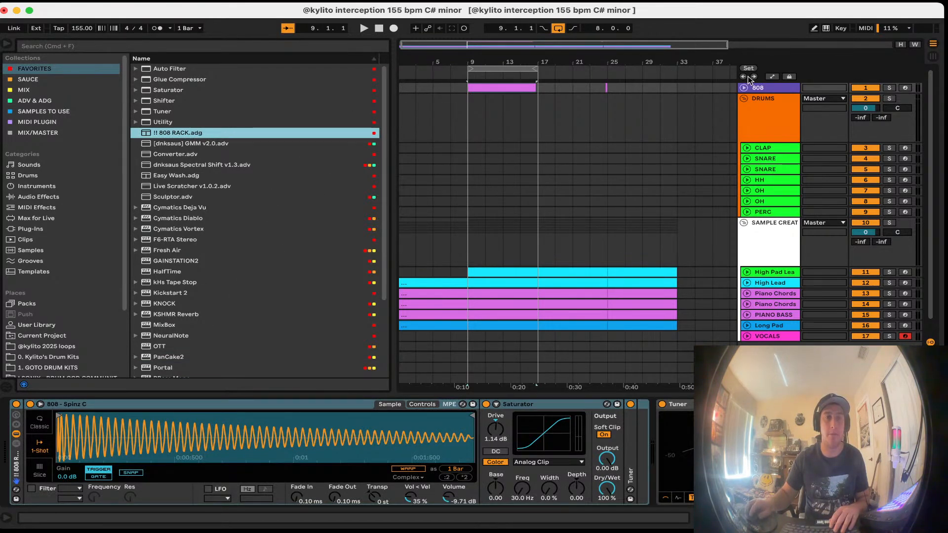
Step: Delete the 808 clip at bar 9 and remove all devices from the 808 track
{"action": "left_click", "coordinate": [475, 87]}
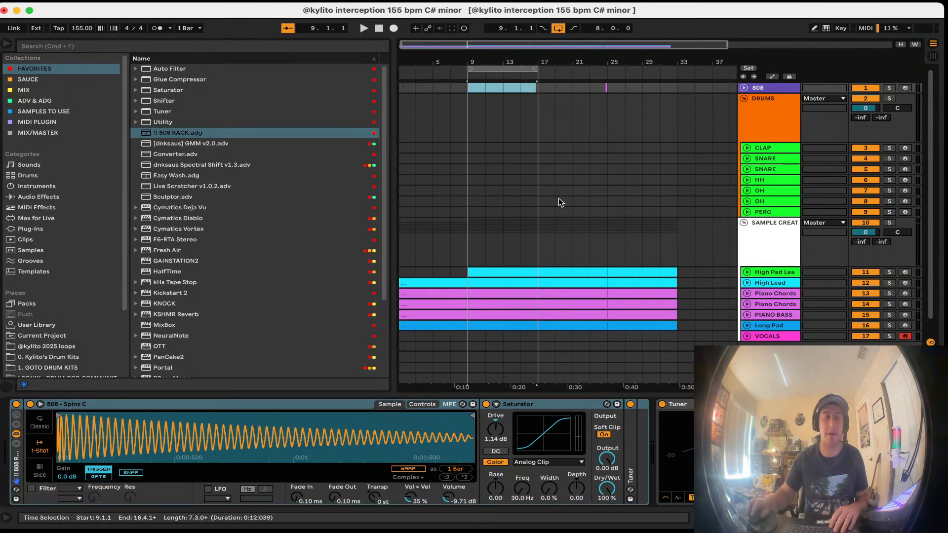
{"action": "left_click", "coordinate": [342, 404]}
{"action": "key", "text": "Delete"}
{"action": "key", "text": "Delete"}
{"action": "key", "text": "Delete"}
{"action": "key", "text": "Delete"}
{"action": "key", "text": "Delete"}
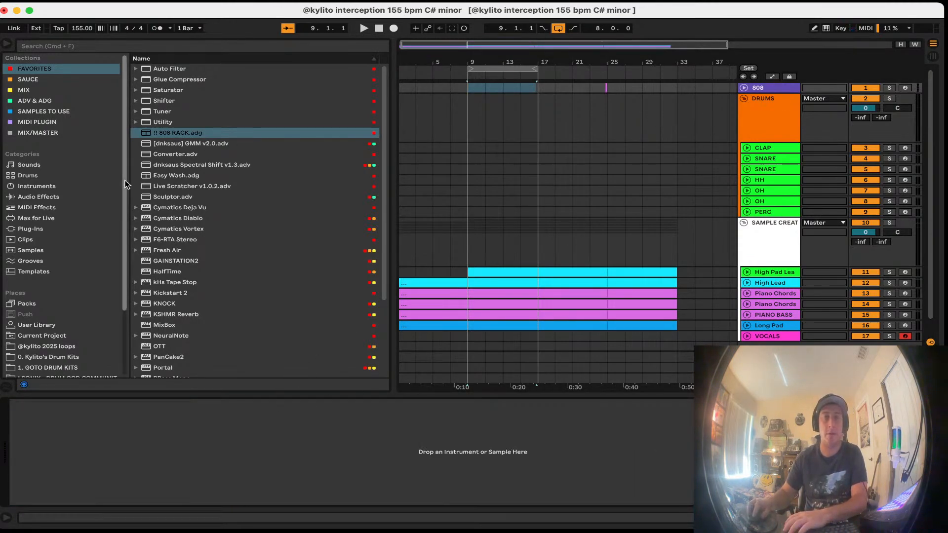
Step: Load !! Spinz 808 - C.wav from the ! Kylitos Drum and Drummer kit's 0. 808 folder onto the 808 track
{"action": "left_click", "coordinate": [49, 357]}
{"action": "scroll", "coordinate": [49, 352], "scroll_direction": "down", "scroll_amount": 1}
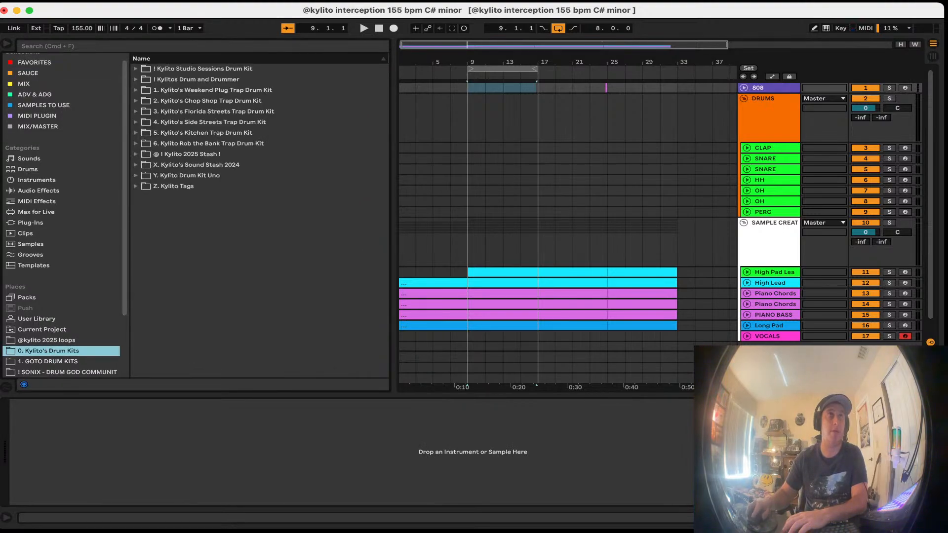
{"action": "left_click", "coordinate": [136, 80]}
{"action": "left_click", "coordinate": [143, 101]}
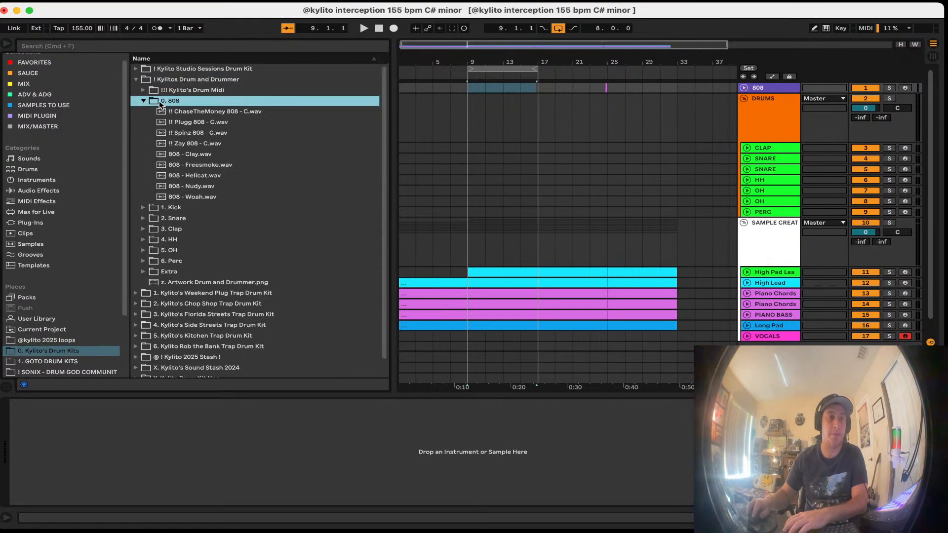
{"action": "left_click", "coordinate": [770, 90]}
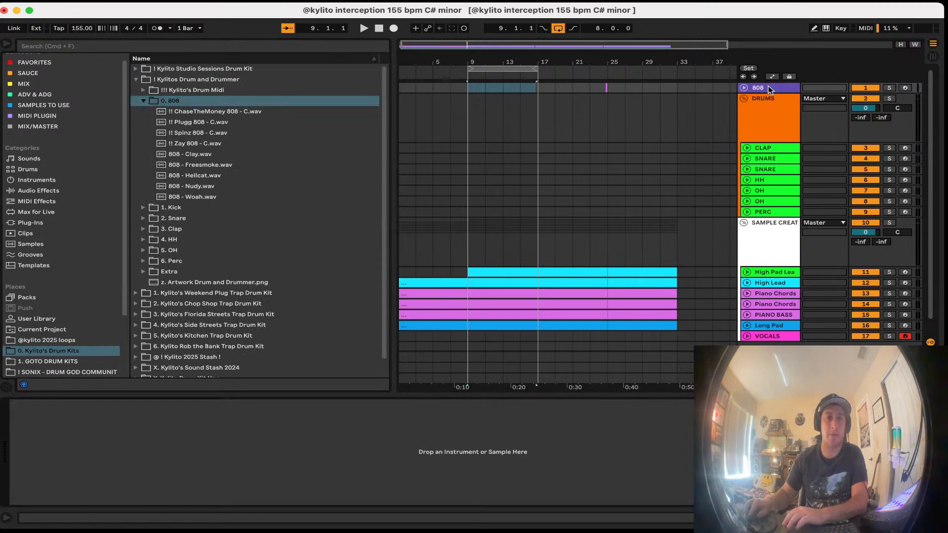
{"action": "left_click", "coordinate": [198, 133]}
{"action": "left_click_drag", "start_coordinate": [198, 133], "coordinate": [72, 397]}
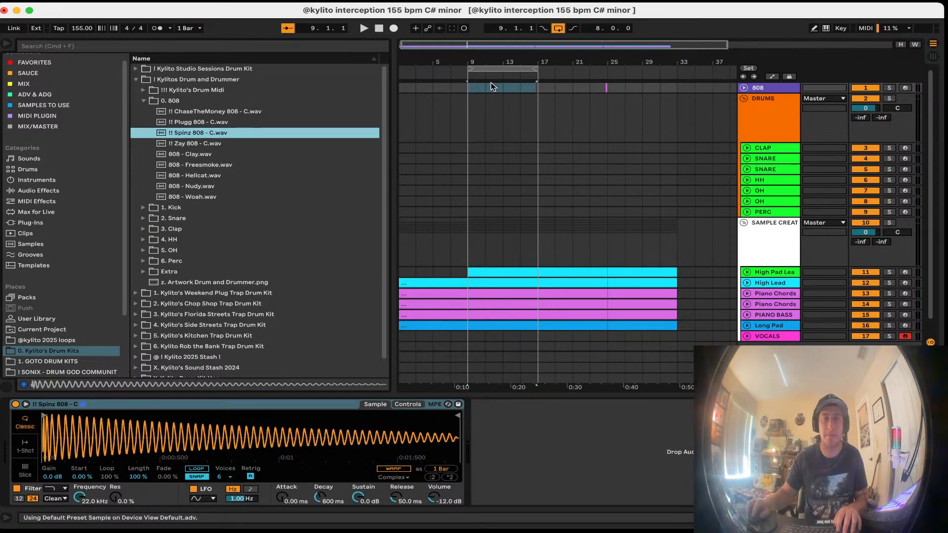
Step: Select the CLAP track and audition the samples in the kit's 3. Clap folder
{"action": "left_click", "coordinate": [773, 149]}
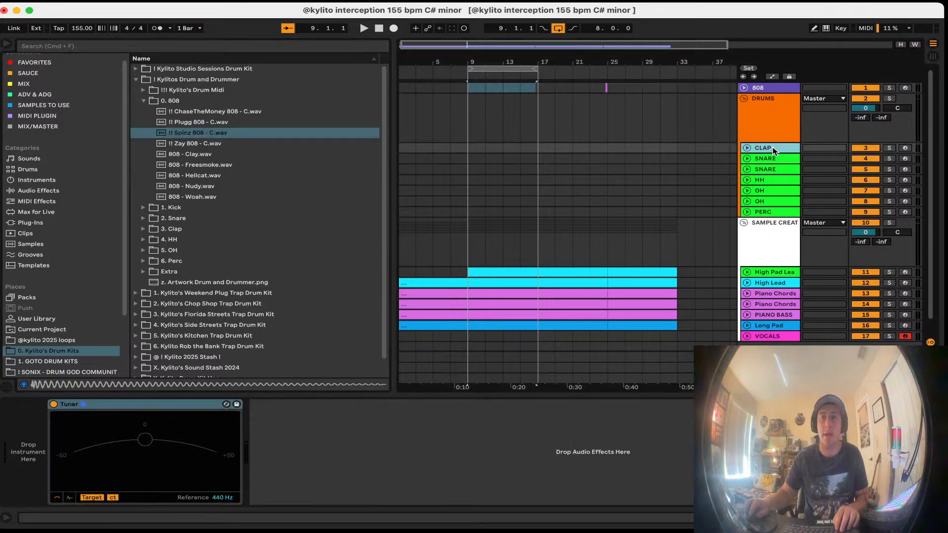
{"action": "left_click", "coordinate": [144, 101]}
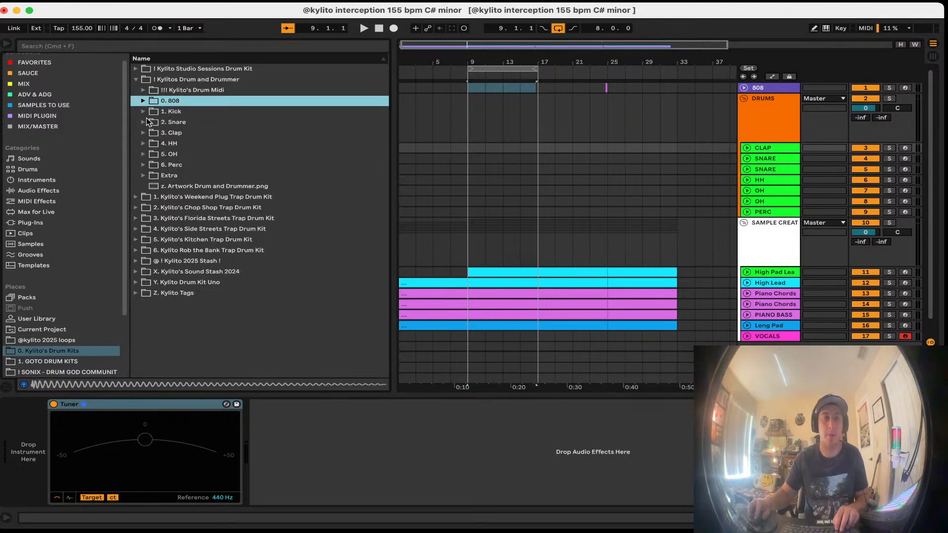
{"action": "left_click", "coordinate": [143, 133]}
{"action": "left_click", "coordinate": [183, 144]}
{"action": "left_click", "coordinate": [187, 165]}
{"action": "left_click", "coordinate": [188, 176]}
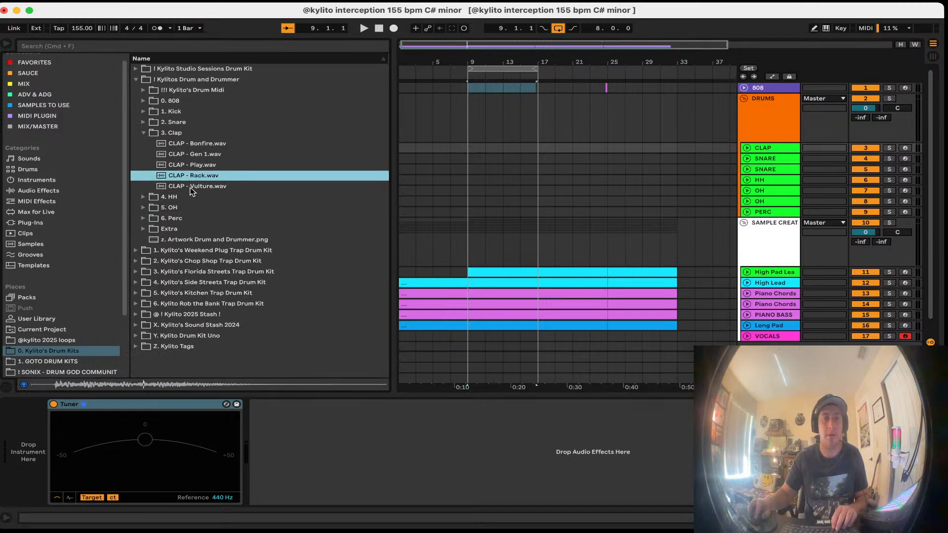
{"action": "left_click", "coordinate": [192, 186]}
Step: Play the looped section and load CLAP - Rack.wav onto the CLAP track
{"action": "left_click", "coordinate": [758, 149]}
{"action": "key", "text": "space"}
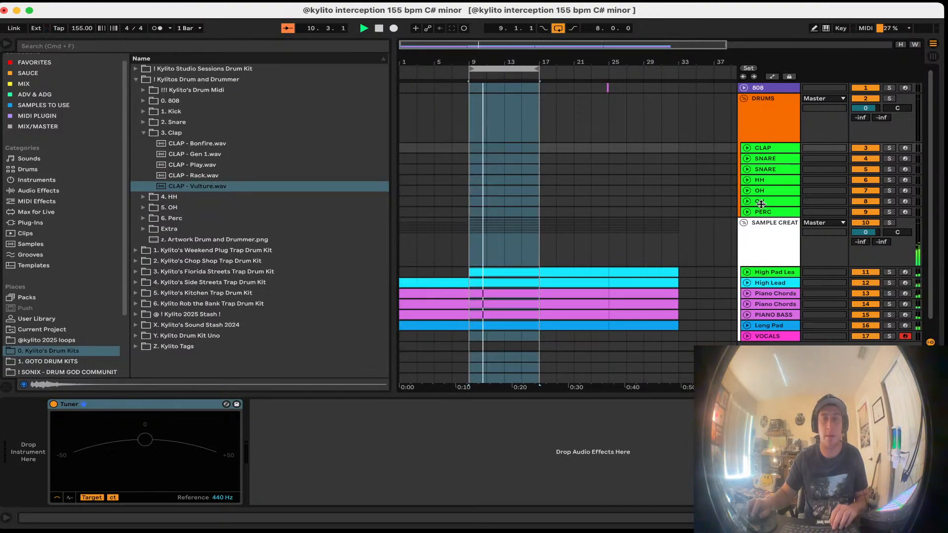
{"action": "left_click", "coordinate": [779, 170]}
{"action": "left_click", "coordinate": [776, 159]}
{"action": "left_click", "coordinate": [770, 148]}
{"action": "left_click", "coordinate": [233, 176]}
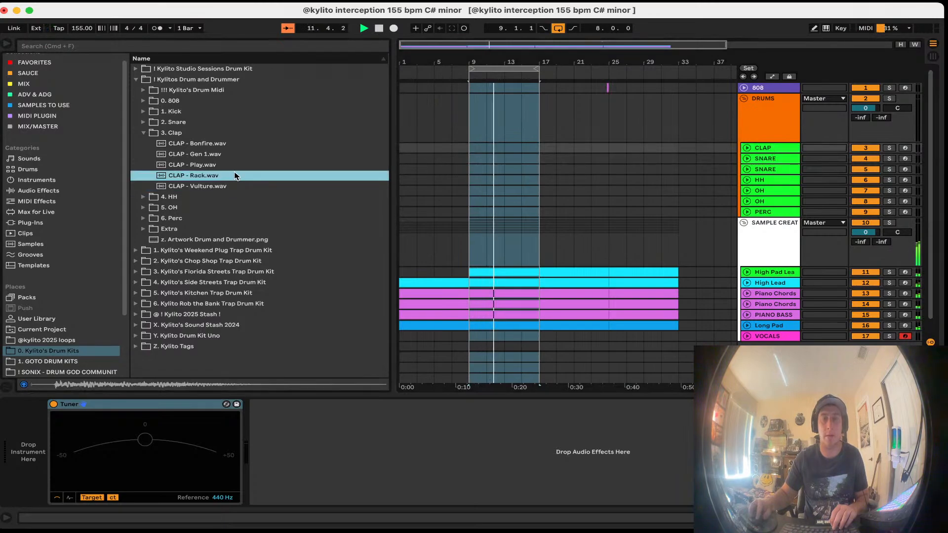
{"action": "double_click", "coordinate": [233, 174]}
Step: Audition the kit's 2. Snare samples against the playing loop for the first SNARE track
{"action": "left_click", "coordinate": [777, 160]}
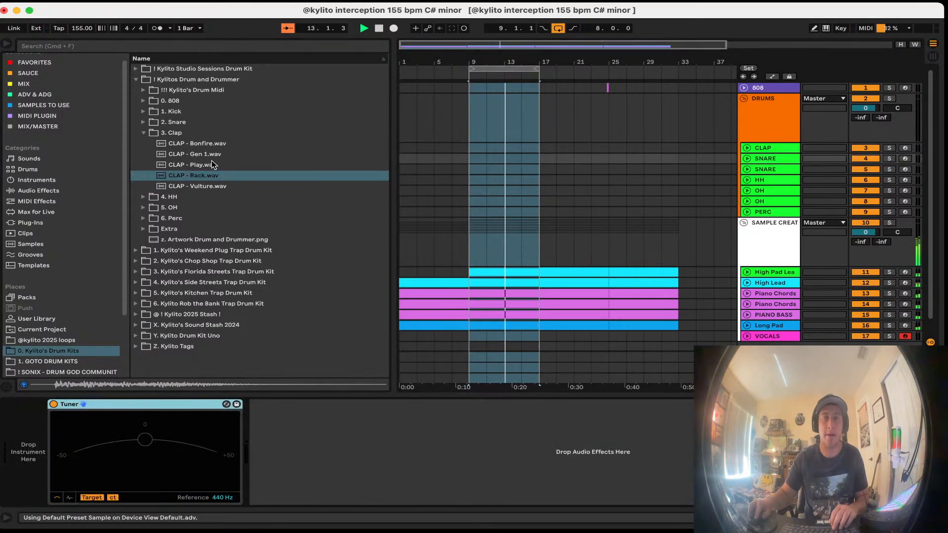
{"action": "left_click", "coordinate": [144, 133]}
{"action": "left_click", "coordinate": [148, 122]}
{"action": "left_click", "coordinate": [191, 186]}
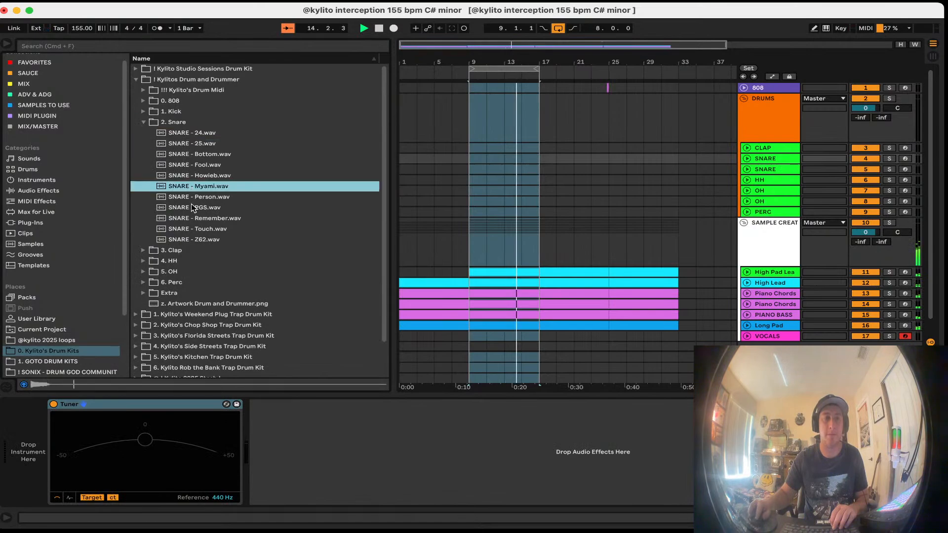
{"action": "left_click", "coordinate": [192, 204]}
{"action": "left_click", "coordinate": [191, 228]}
{"action": "left_click", "coordinate": [193, 164]}
{"action": "left_click", "coordinate": [194, 155]}
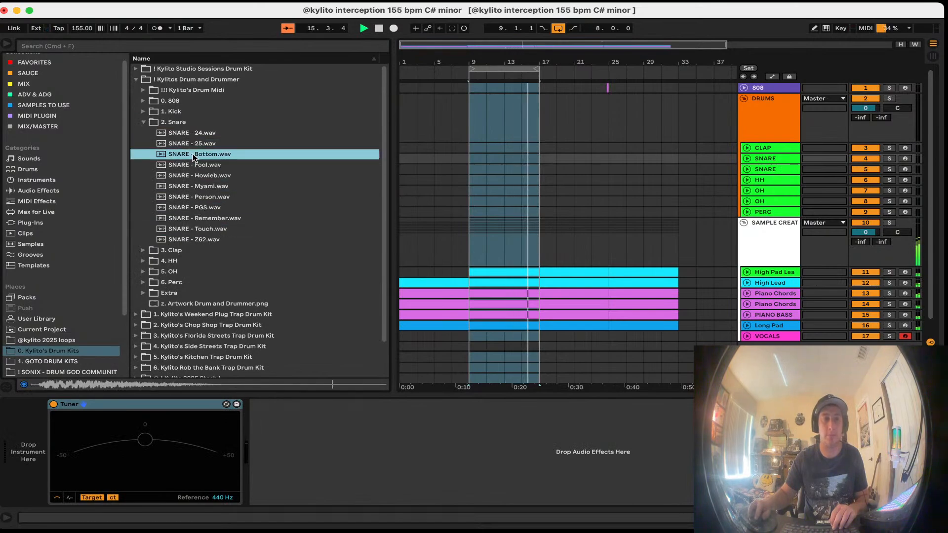
{"action": "left_click", "coordinate": [195, 145]}
{"action": "left_click", "coordinate": [208, 198]}
{"action": "left_click", "coordinate": [205, 180]}
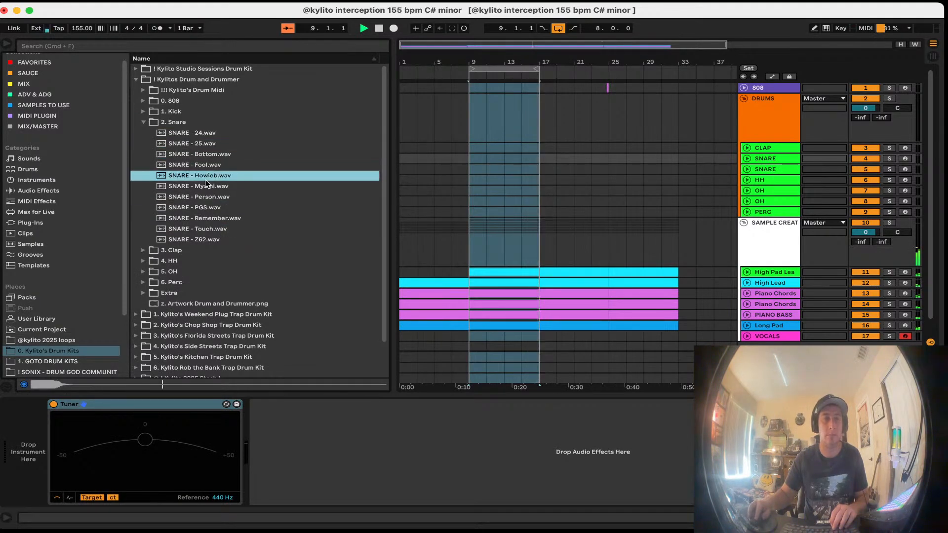
Step: Compare the Person and Myami snares and load SNARE - Myami.wav onto the first SNARE track
{"action": "left_click", "coordinate": [207, 196]}
{"action": "left_click", "coordinate": [207, 187]}
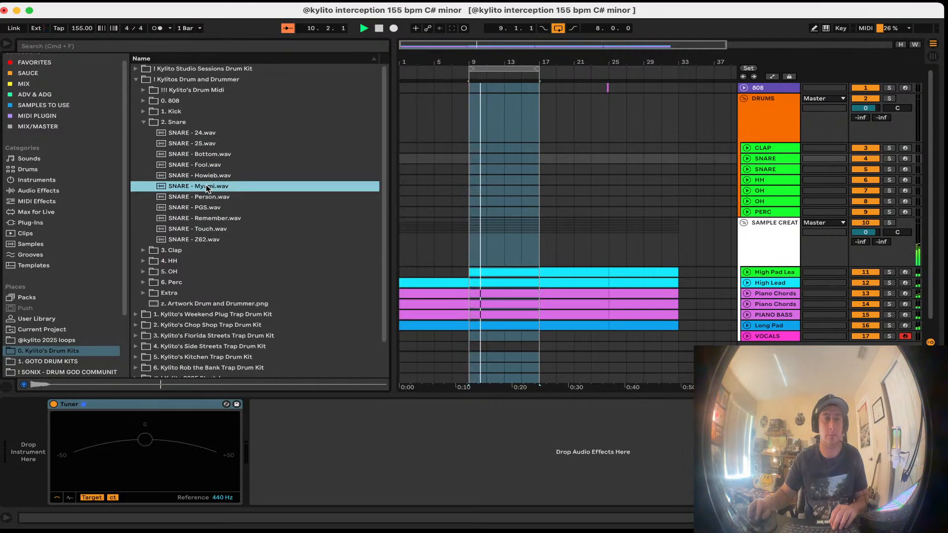
{"action": "left_click_drag", "start_coordinate": [207, 188], "coordinate": [793, 157]}
Step: Audition hi-hats in the kit's 4. HH folder and load HH - Experts.wav onto the HH track
{"action": "left_click", "coordinate": [770, 177]}
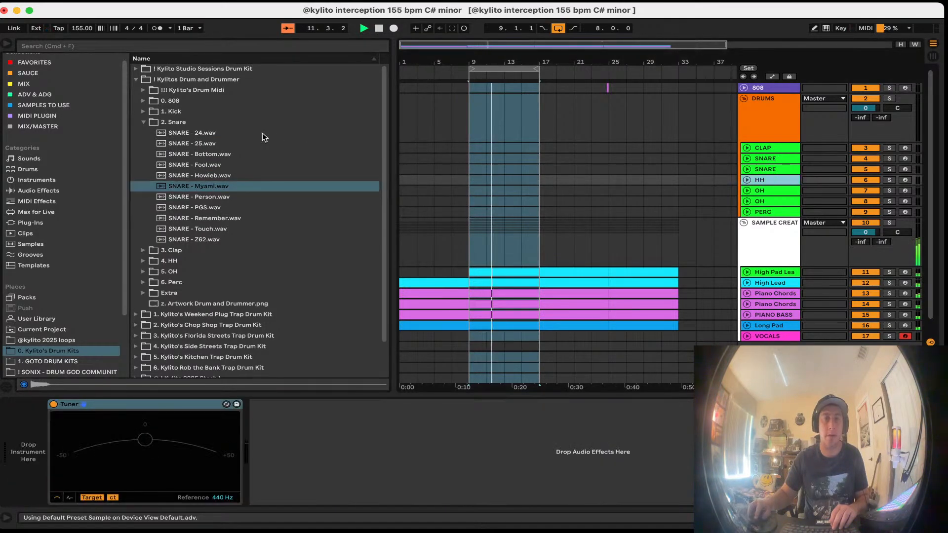
{"action": "left_click", "coordinate": [143, 122]}
{"action": "left_click", "coordinate": [144, 133]}
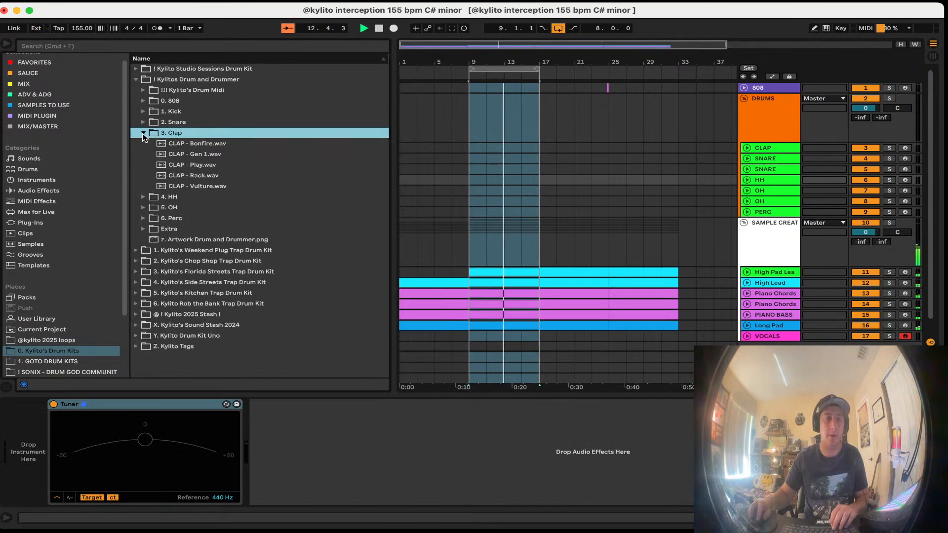
{"action": "left_click", "coordinate": [144, 133]}
{"action": "left_click", "coordinate": [144, 144]}
{"action": "left_click", "coordinate": [174, 165]}
{"action": "left_click", "coordinate": [179, 178]}
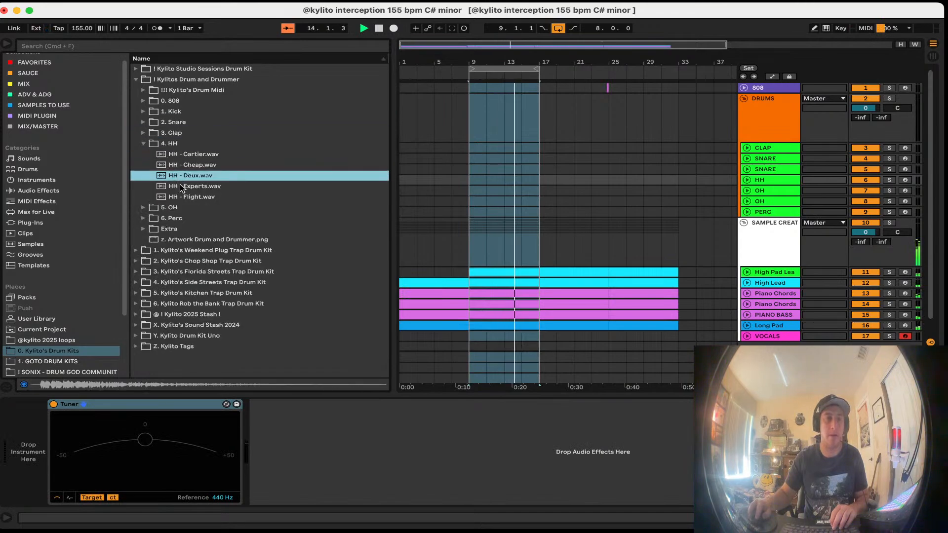
{"action": "double_click", "coordinate": [178, 188]}
Step: Trim the HH - Experts sample's end to about 0.1 s in 1-Shot mode and save the set
{"action": "left_click", "coordinate": [21, 455]}
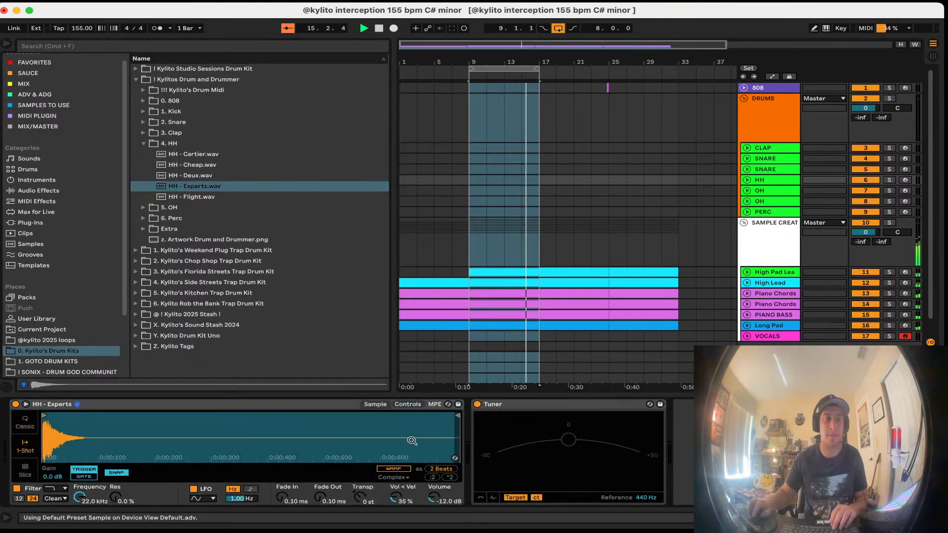
{"action": "mouse_move", "coordinate": [457, 415]}
{"action": "left_mouse_down"}
{"action": "mouse_move", "coordinate": [84, 417]}
{"action": "mouse_move", "coordinate": [101, 416]}
{"action": "left_mouse_up"}
{"action": "key", "text": "super+s"}
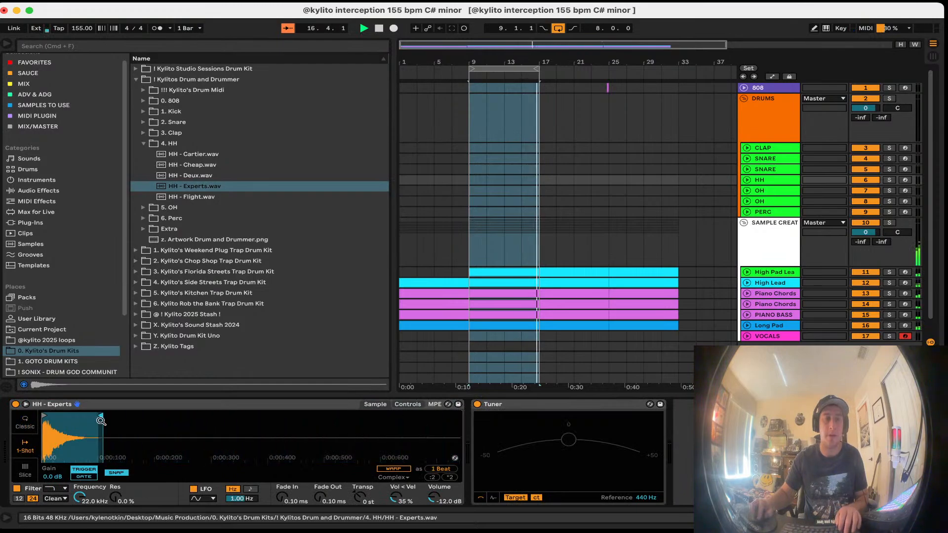
Step: Trim the end of the SNARE - Myami sample to just after the hit, at about 0.1 s
{"action": "left_click", "coordinate": [676, 162]}
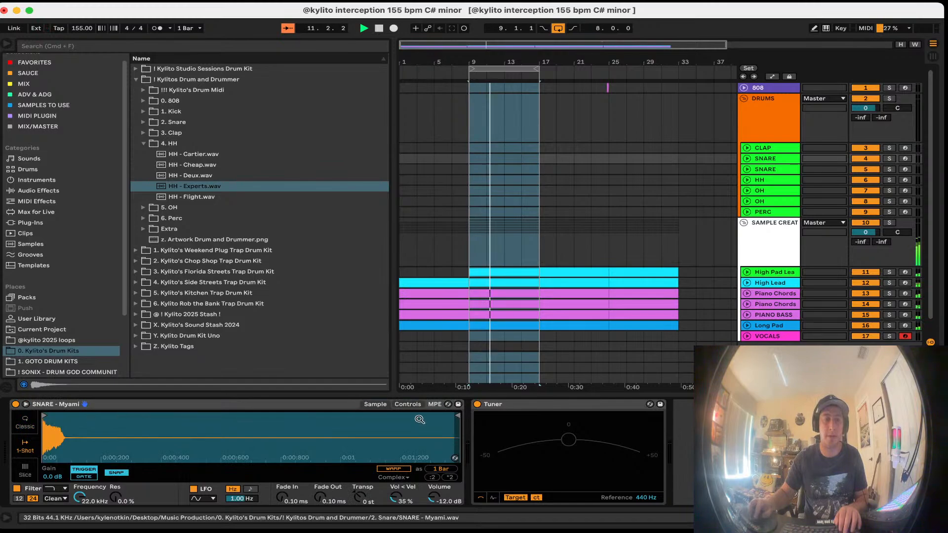
{"action": "left_click_drag", "start_coordinate": [457, 415], "coordinate": [76, 407]}
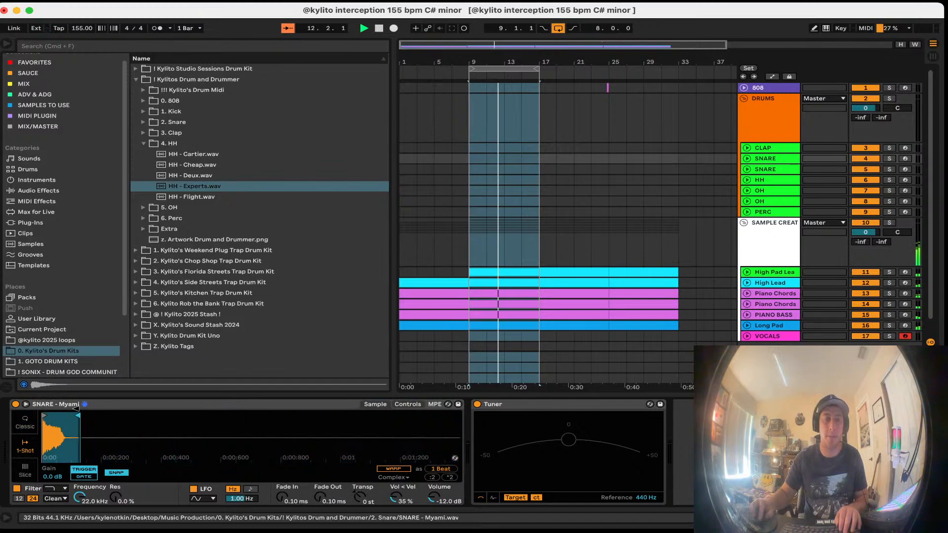
Step: Turn on Warp and turn off the LFO for the CLAP - Rack sample
{"action": "left_click", "coordinate": [726, 148]}
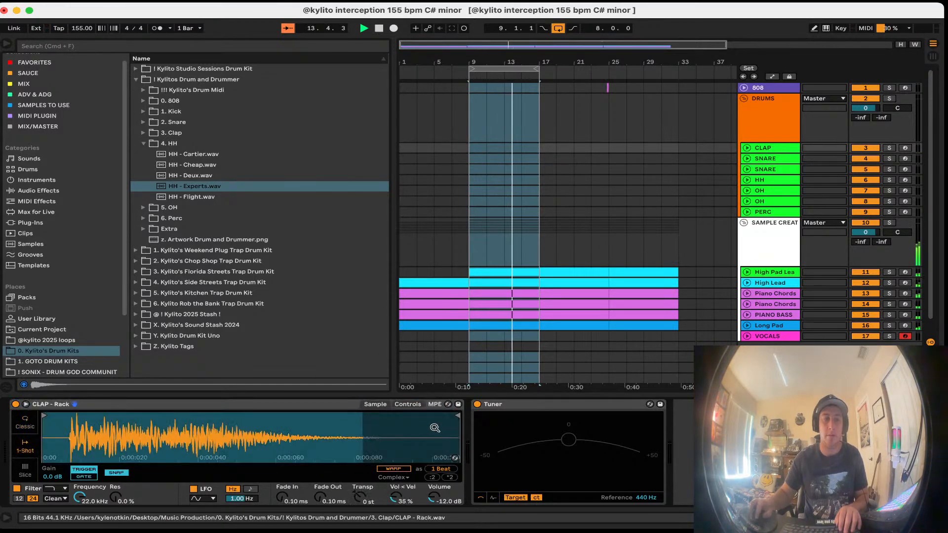
{"action": "left_click", "coordinate": [387, 469]}
{"action": "left_click", "coordinate": [192, 490]}
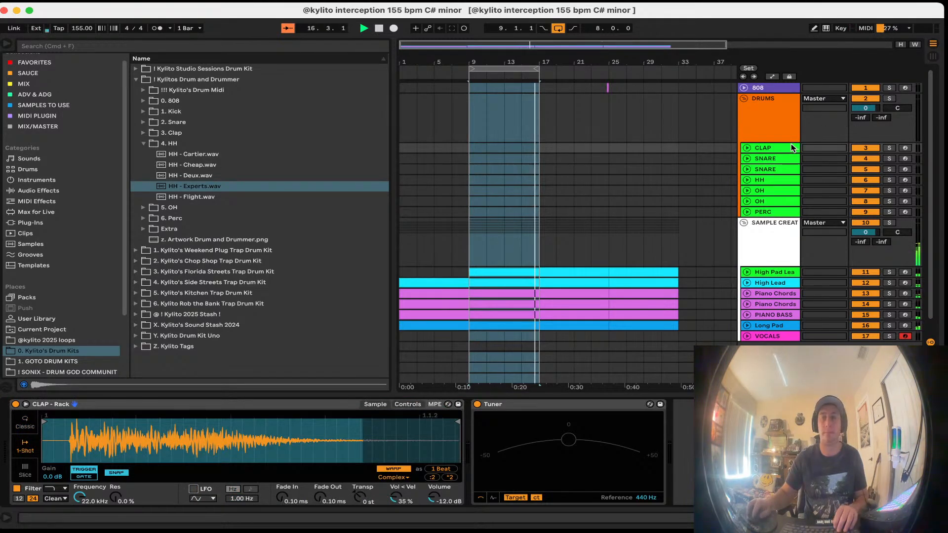
Step: Audition open hats in the kit's 5. OH folder and load OH - Militia.wav onto the first OH track
{"action": "left_click", "coordinate": [144, 144]}
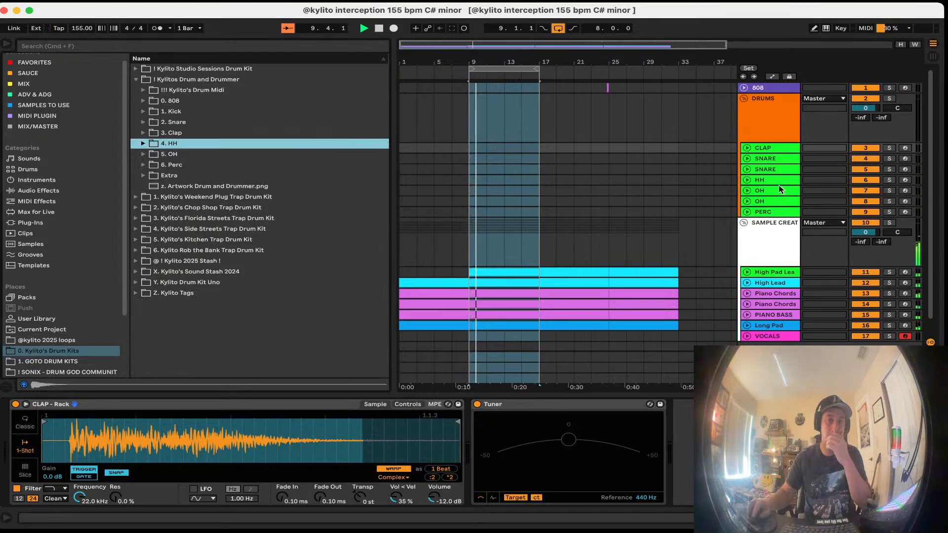
{"action": "left_click", "coordinate": [780, 189]}
{"action": "left_click", "coordinate": [144, 154]}
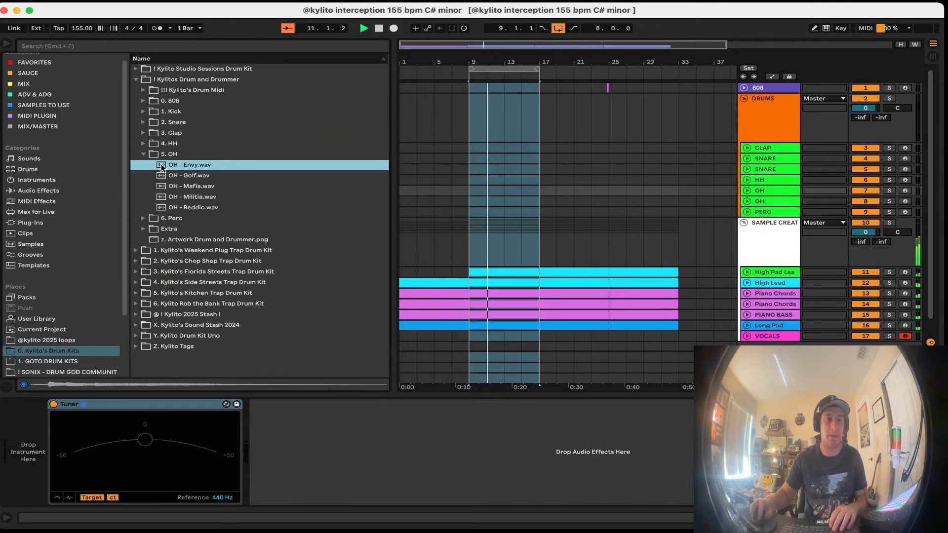
{"action": "left_click", "coordinate": [235, 191]}
{"action": "left_click", "coordinate": [224, 179]}
{"action": "left_click", "coordinate": [216, 198]}
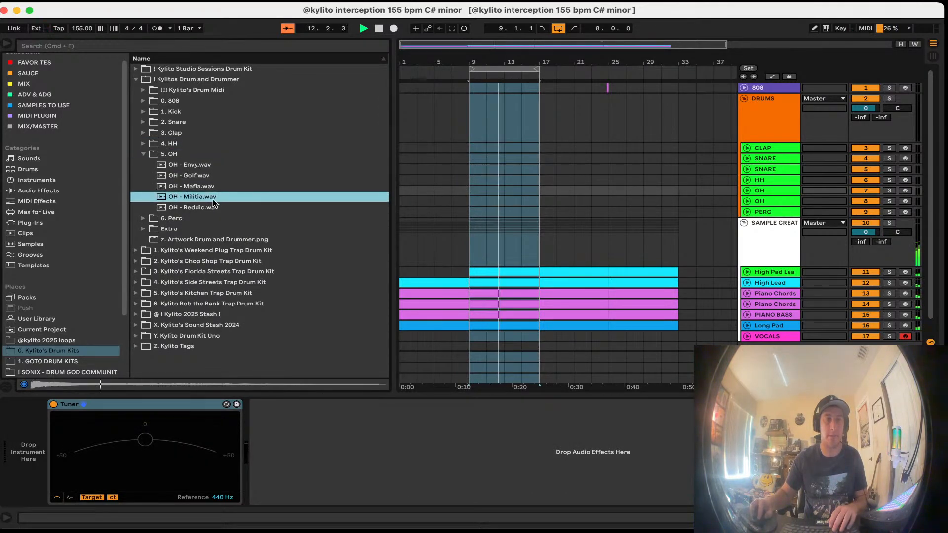
{"action": "double_click", "coordinate": [212, 197]}
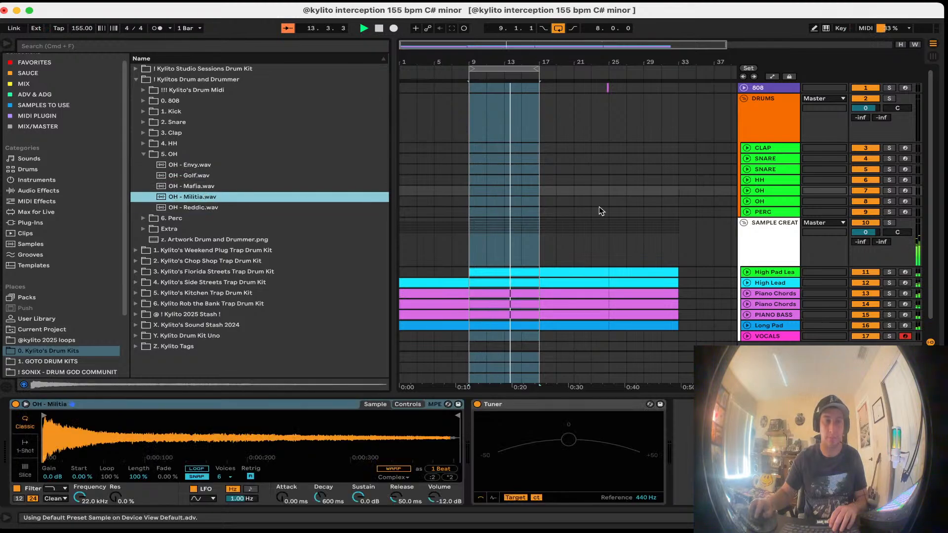
Step: Compare the Golf and Envy open hats and load OH - Golf.wav onto the second OH track
{"action": "left_click", "coordinate": [769, 201]}
{"action": "left_click", "coordinate": [179, 176]}
{"action": "left_click", "coordinate": [183, 165]}
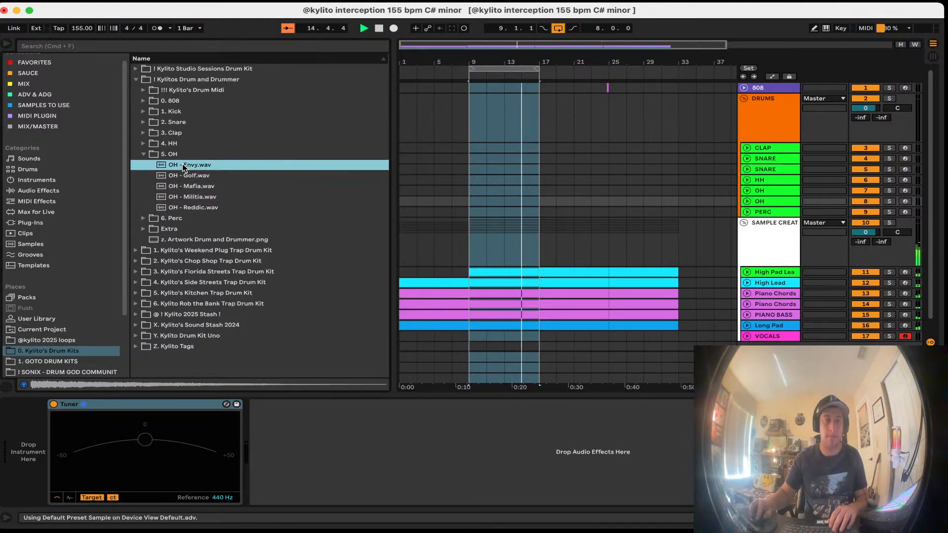
{"action": "double_click", "coordinate": [183, 176]}
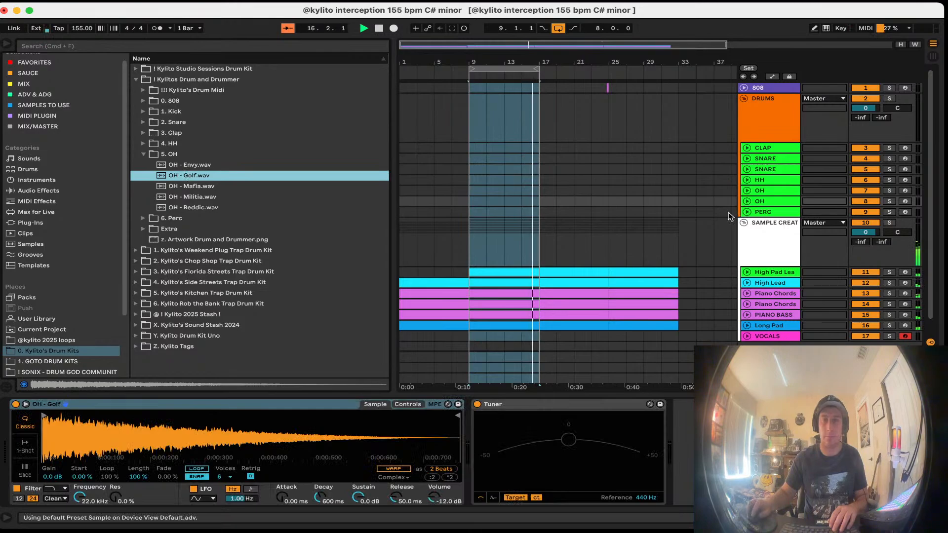
Step: Audition percussion samples in the kit's 6. Perc folder and load PERC - Dice.wav onto the PERC track
{"action": "left_click", "coordinate": [163, 154]}
{"action": "left_click", "coordinate": [173, 165]}
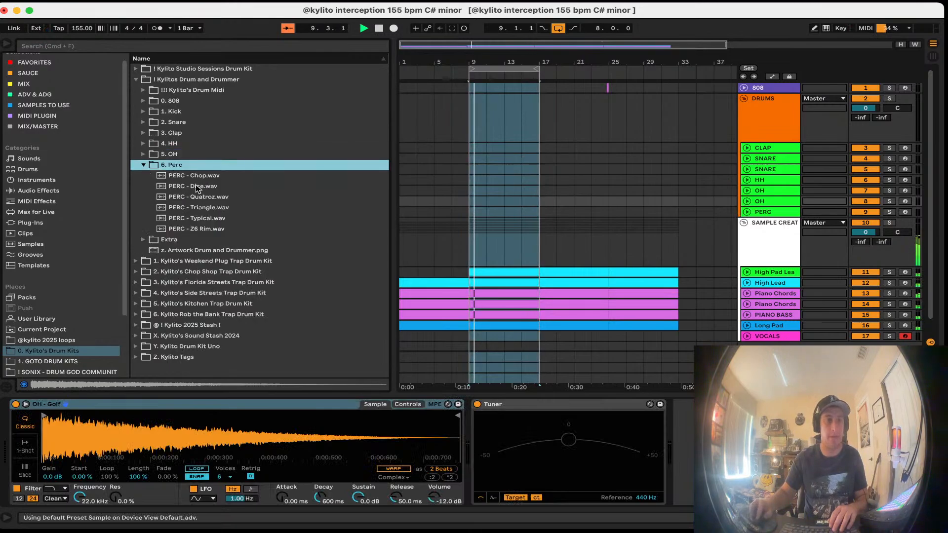
{"action": "left_click", "coordinate": [195, 186]}
{"action": "left_click", "coordinate": [204, 218]}
{"action": "left_click", "coordinate": [204, 207]}
{"action": "left_click", "coordinate": [203, 197]}
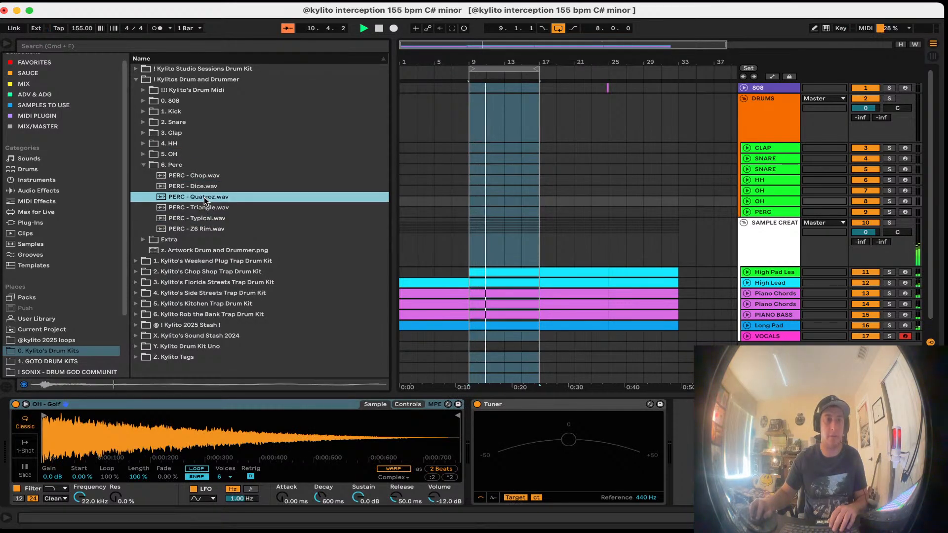
{"action": "left_click", "coordinate": [202, 188]}
{"action": "left_click", "coordinate": [761, 212]}
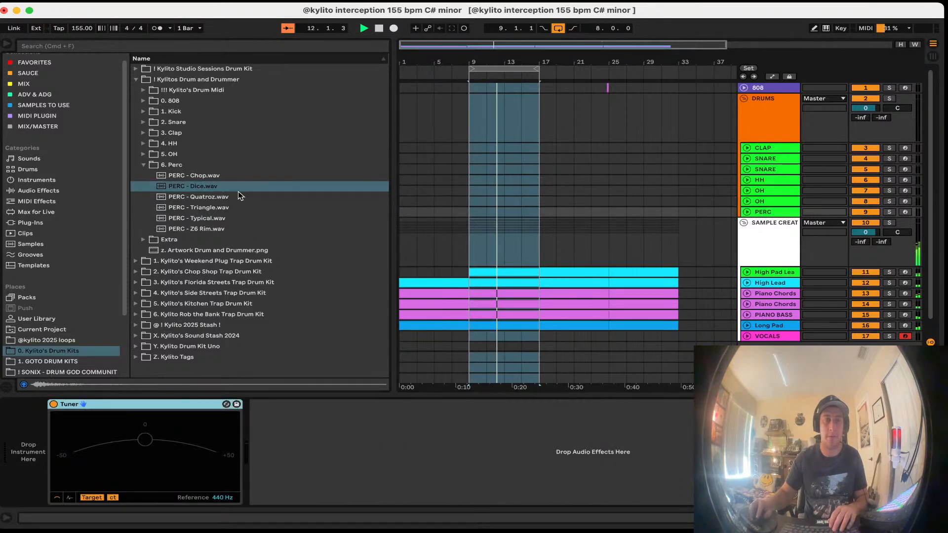
{"action": "left_click_drag", "start_coordinate": [236, 187], "coordinate": [33, 439]}
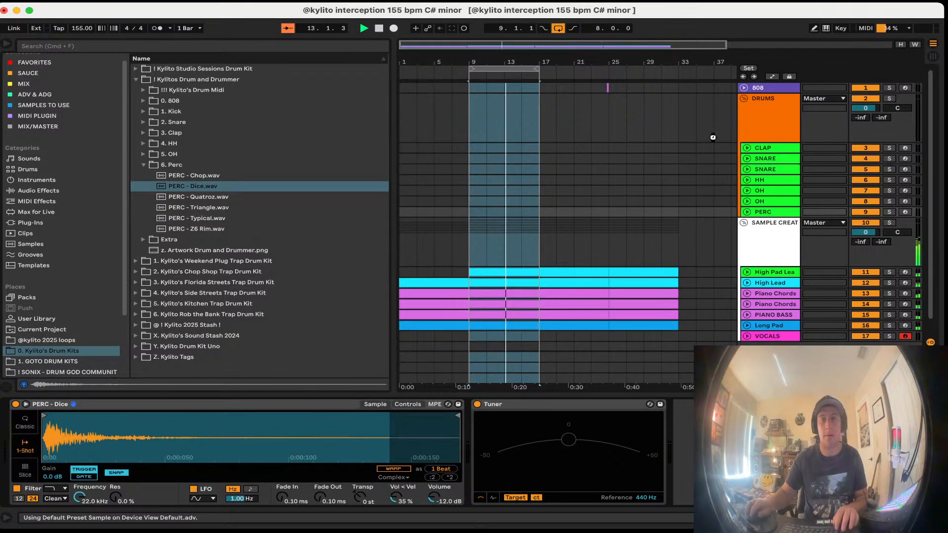
Step: Copy the eight-bar PIANO BASS section from bars 9 to 17 onto the 808 track at bar 17
{"action": "left_click", "coordinate": [509, 257]}
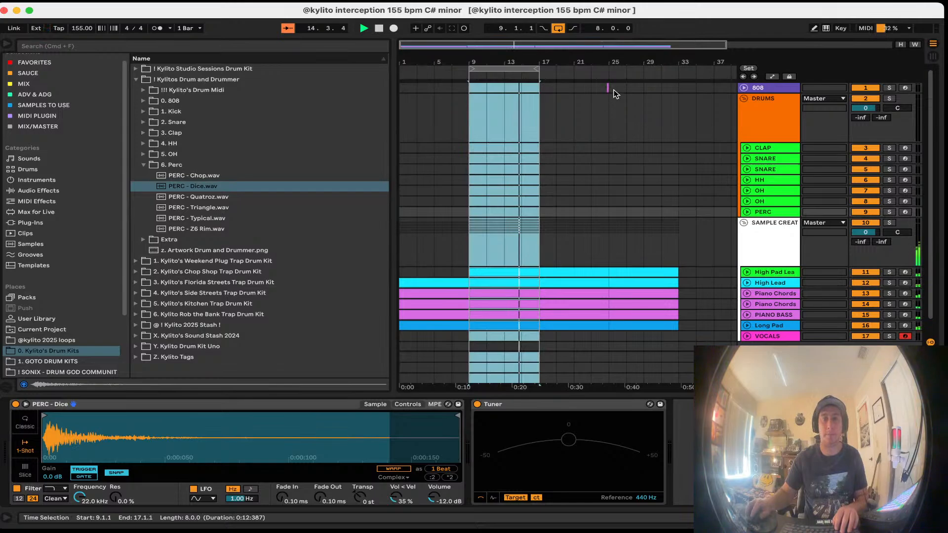
{"action": "left_click_drag", "start_coordinate": [624, 88], "coordinate": [576, 85]}
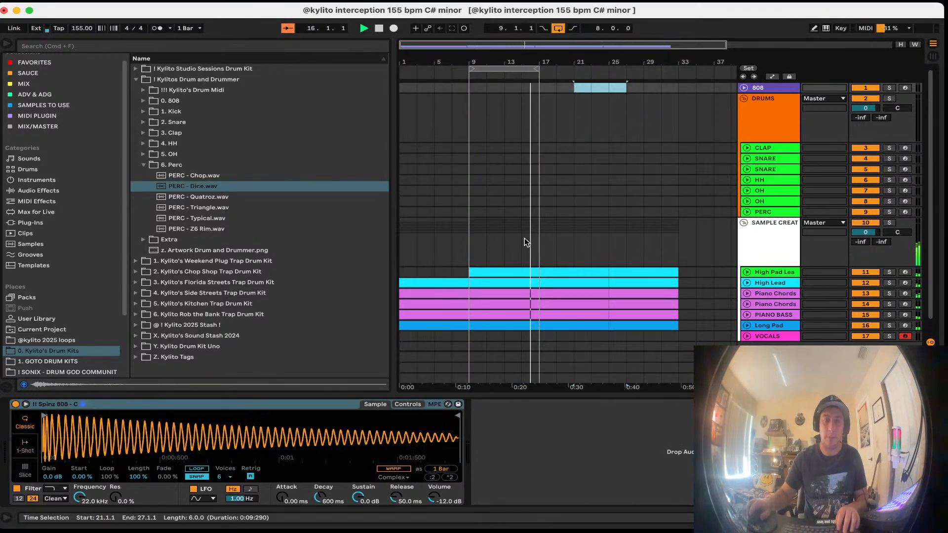
{"action": "scroll", "coordinate": [526, 243], "scroll_direction": "down", "scroll_amount": 2}
{"action": "left_click", "coordinate": [505, 309]}
{"action": "left_click_drag", "start_coordinate": [501, 299], "coordinate": [570, 119]}
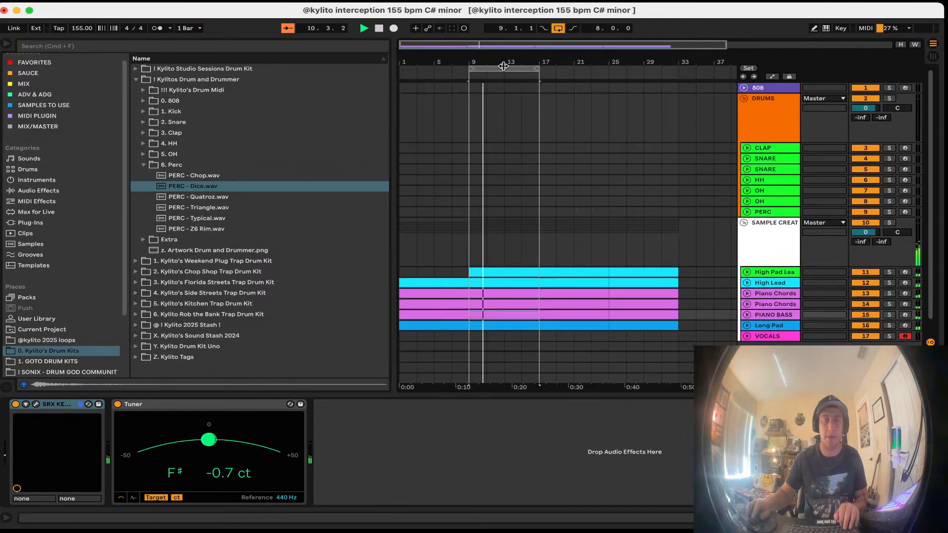
{"action": "left_click_drag", "start_coordinate": [510, 299], "coordinate": [559, 88]}
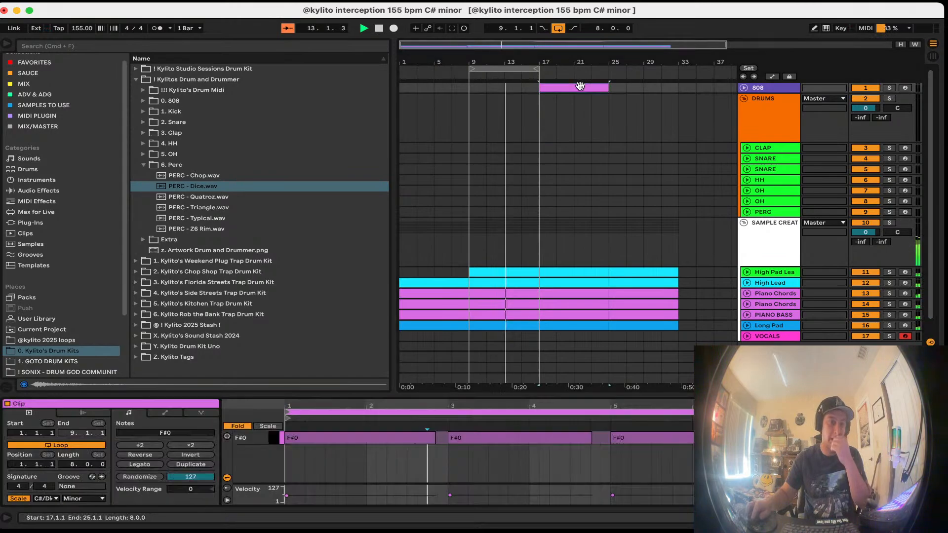
Step: Transpose all notes in the 808 clip up three octaves to F#3 and set their velocity to 127
{"action": "double_click", "coordinate": [581, 85]}
{"action": "key", "text": "super+a"}
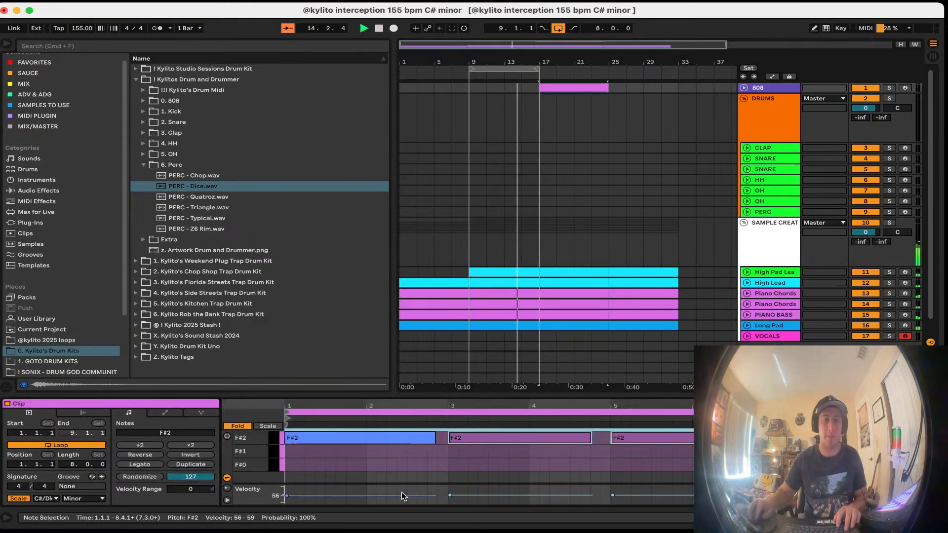
{"action": "left_click_drag", "start_coordinate": [401, 496], "coordinate": [401, 459]}
{"action": "left_click", "coordinate": [398, 452]}
{"action": "key", "text": "super+a"}
{"action": "key", "text": "shift+Up"}
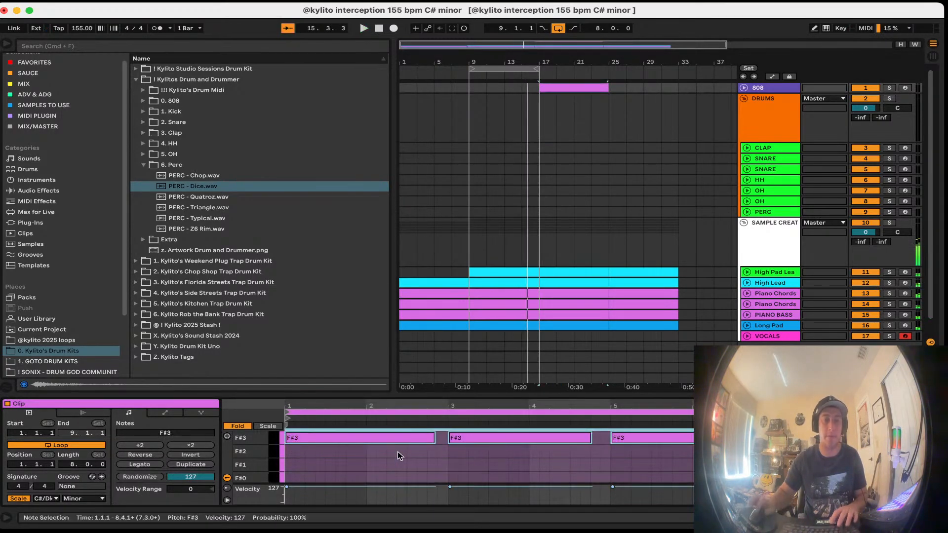
Step: Move the 808 clip to start at bar 9 and play the looped section
{"action": "left_click_drag", "start_coordinate": [570, 89], "coordinate": [501, 90]}
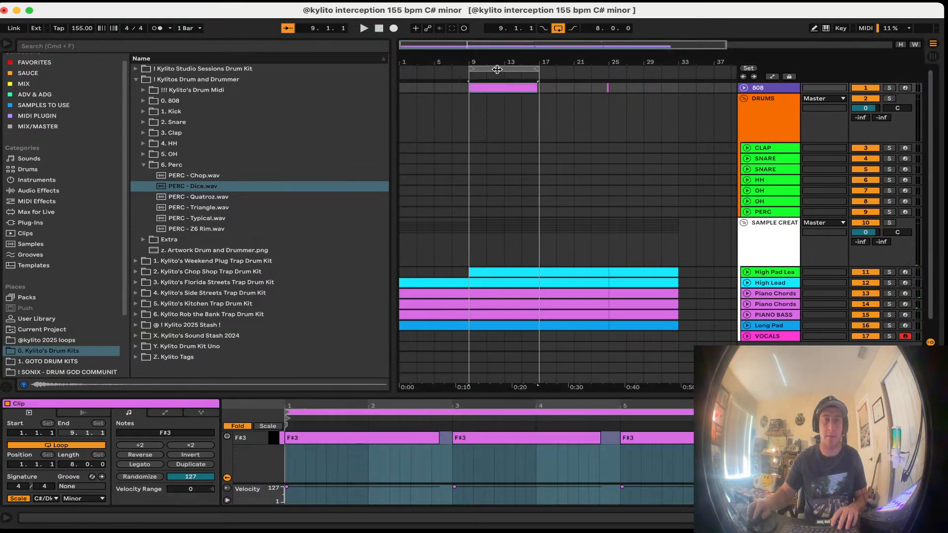
{"action": "left_click", "coordinate": [498, 69]}
{"action": "key", "text": "space"}
Step: Assign the 808 track's color to its clips and save the set
{"action": "right_click", "coordinate": [787, 86]}
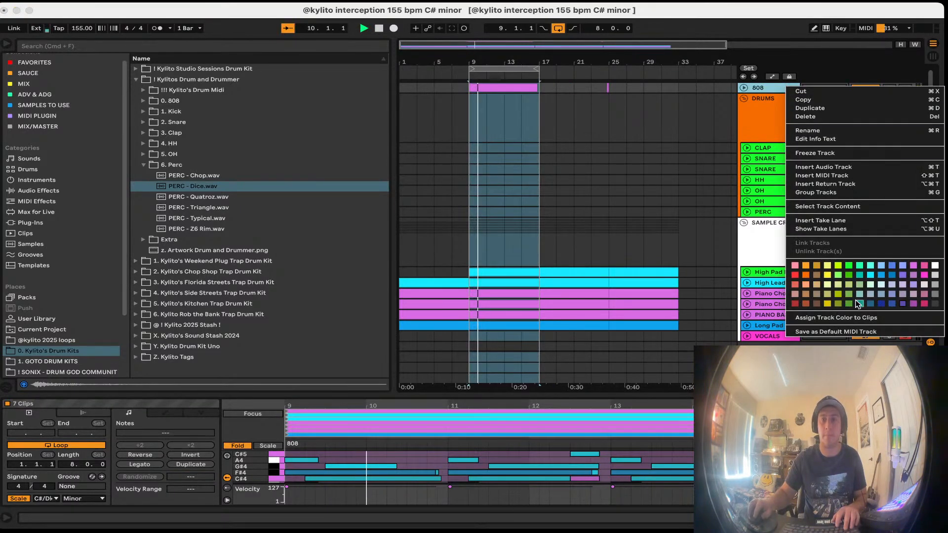
{"action": "left_click", "coordinate": [852, 318]}
{"action": "left_click", "coordinate": [479, 145]}
{"action": "key", "text": "super+s"}
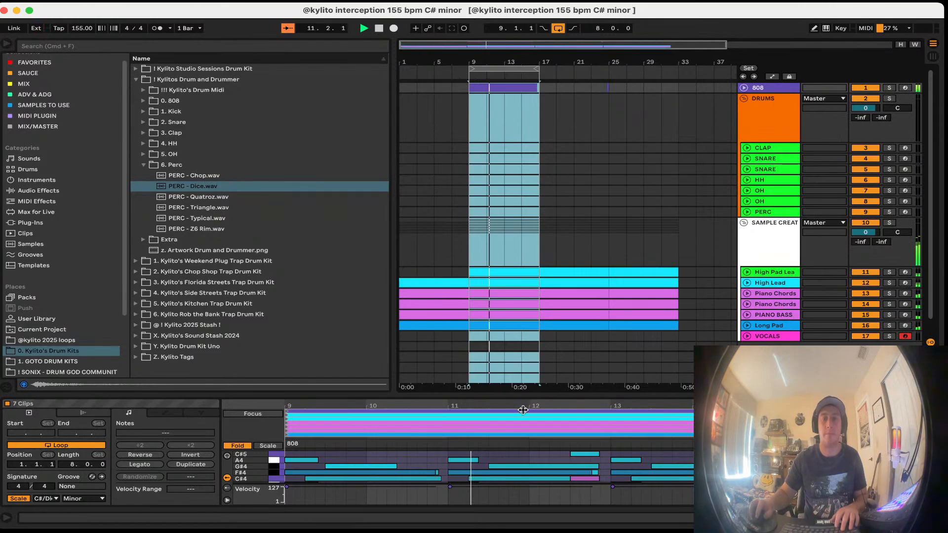
Step: Switch the Spinz 808 sample to 1-Shot mode with Warp on, and turn off its LFO, Filter and Snap
{"action": "left_click_drag", "start_coordinate": [518, 394], "coordinate": [517, 458]}
{"action": "left_click", "coordinate": [556, 169]}
{"action": "double_click", "coordinate": [762, 86]}
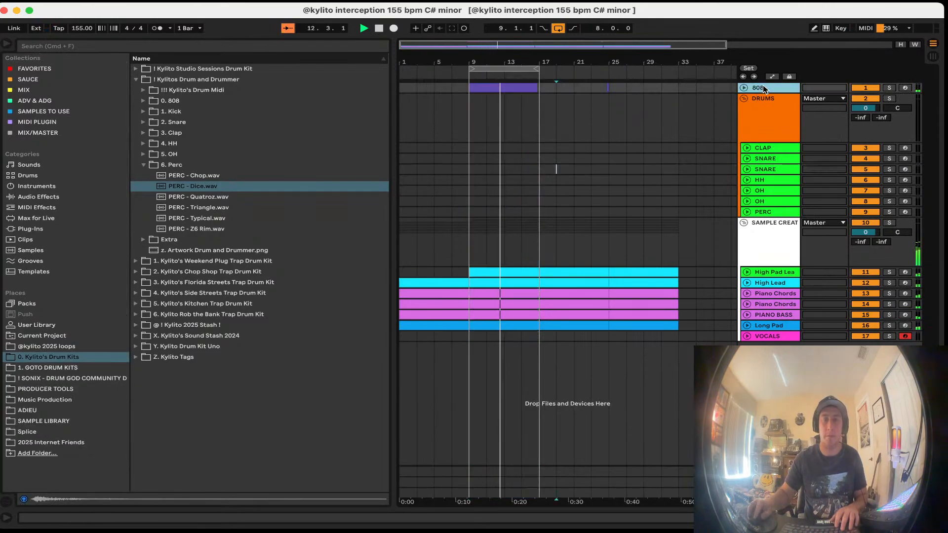
{"action": "left_click", "coordinate": [25, 446]}
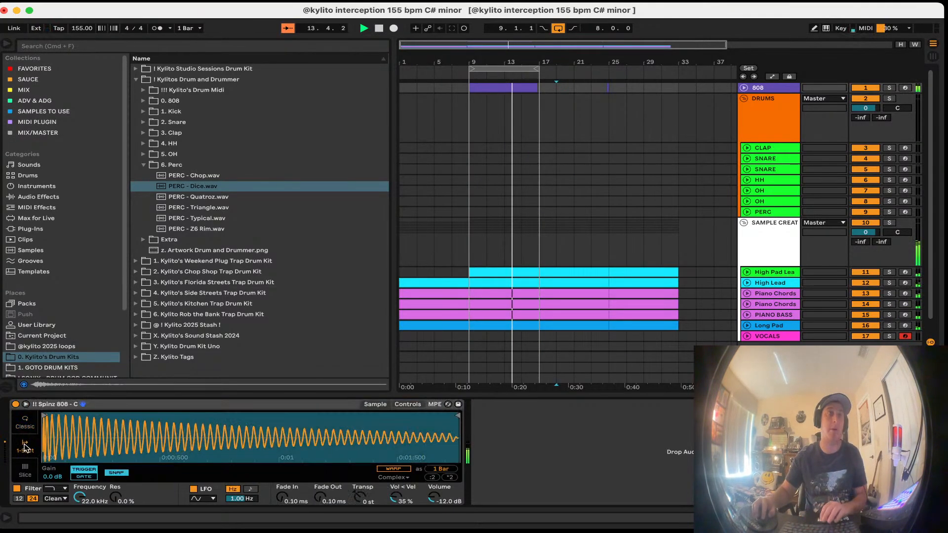
{"action": "left_click", "coordinate": [393, 469]}
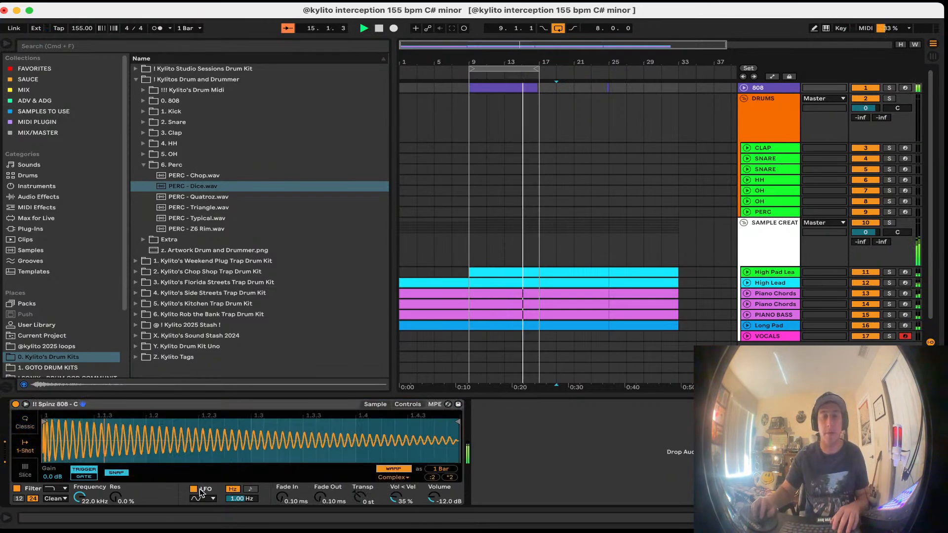
{"action": "left_click", "coordinate": [194, 488]}
{"action": "left_click", "coordinate": [17, 489]}
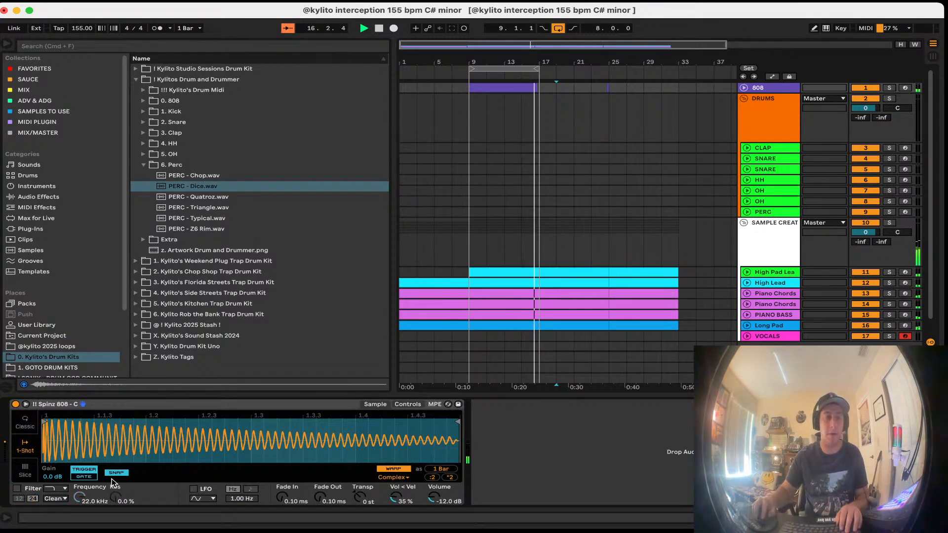
{"action": "left_click", "coordinate": [115, 473]}
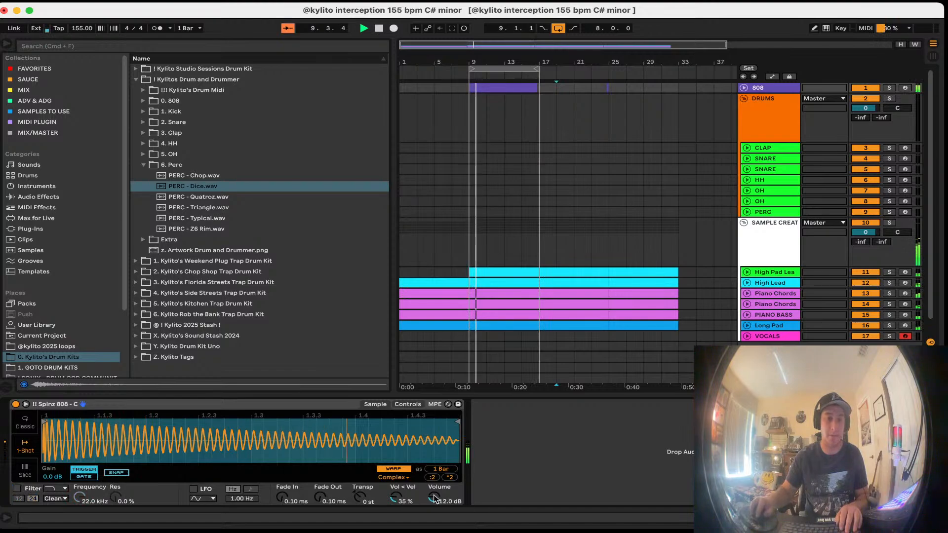
Step: Set the 808's volume to -4.57 dB, trim its sample end to about 1.4.3, and set Fade Out to 314 ms
{"action": "left_click_drag", "start_coordinate": [435, 498], "coordinate": [434, 486]}
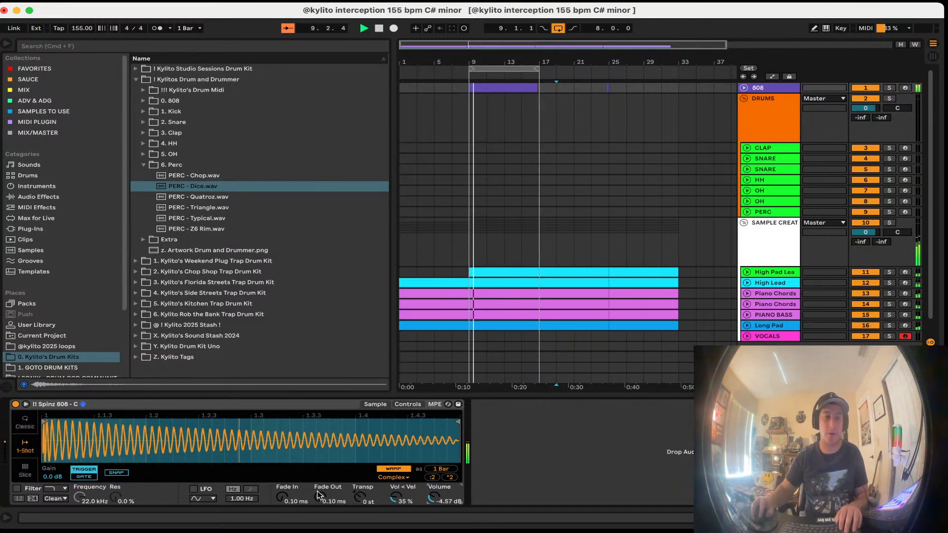
{"action": "left_click_drag", "start_coordinate": [319, 496], "coordinate": [322, 459]}
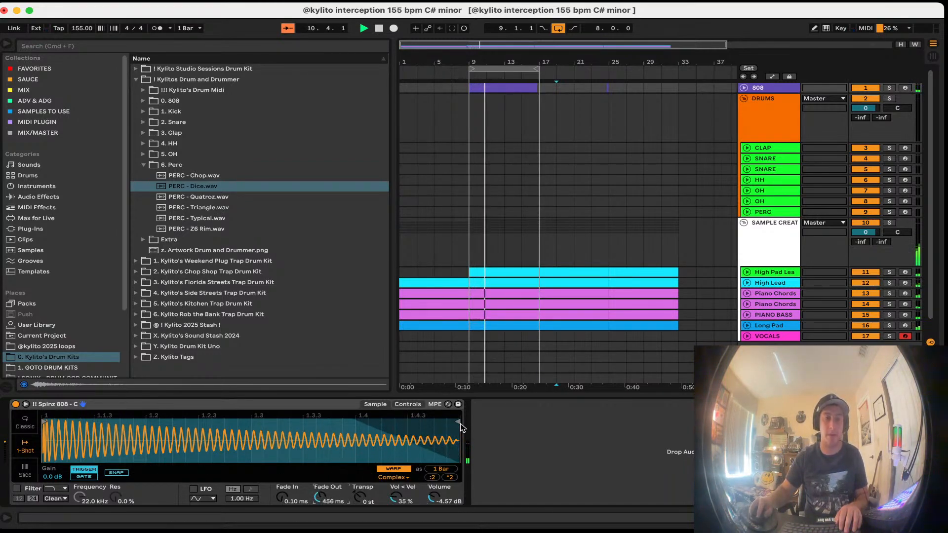
{"action": "left_click_drag", "start_coordinate": [458, 422], "coordinate": [356, 423]}
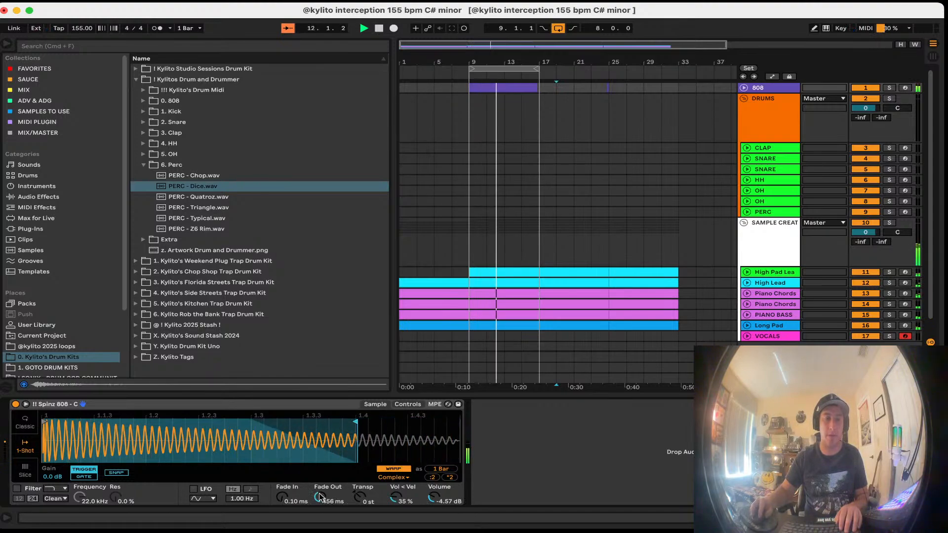
{"action": "left_click_drag", "start_coordinate": [320, 496], "coordinate": [320, 492]}
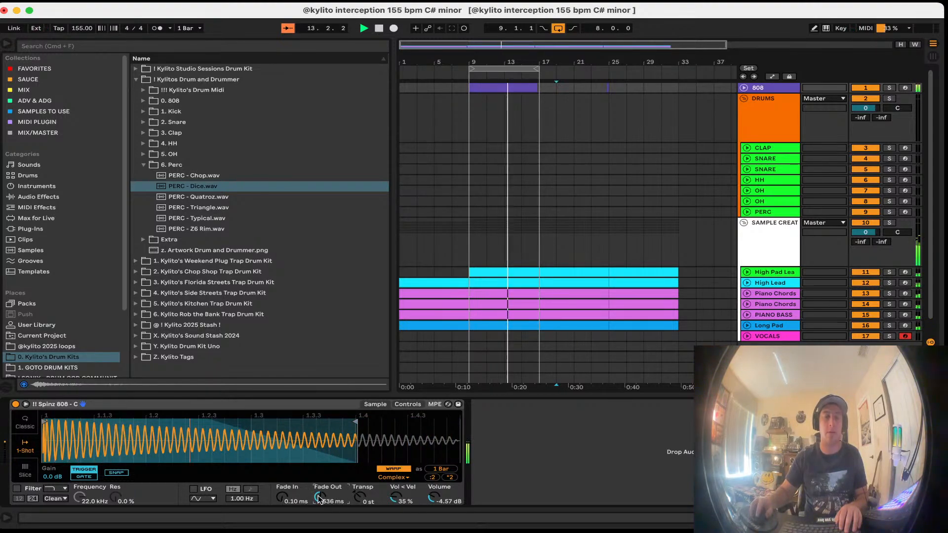
{"action": "mouse_move", "coordinate": [356, 422]}
{"action": "left_mouse_down"}
{"action": "mouse_move", "coordinate": [414, 419]}
{"action": "mouse_move", "coordinate": [405, 419]}
{"action": "left_mouse_up"}
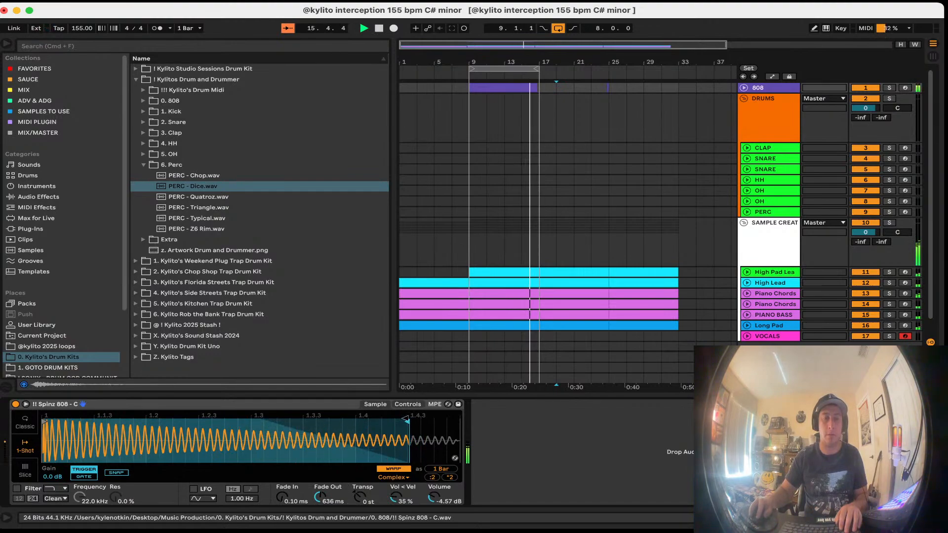
{"action": "left_click_drag", "start_coordinate": [320, 496], "coordinate": [320, 505]}
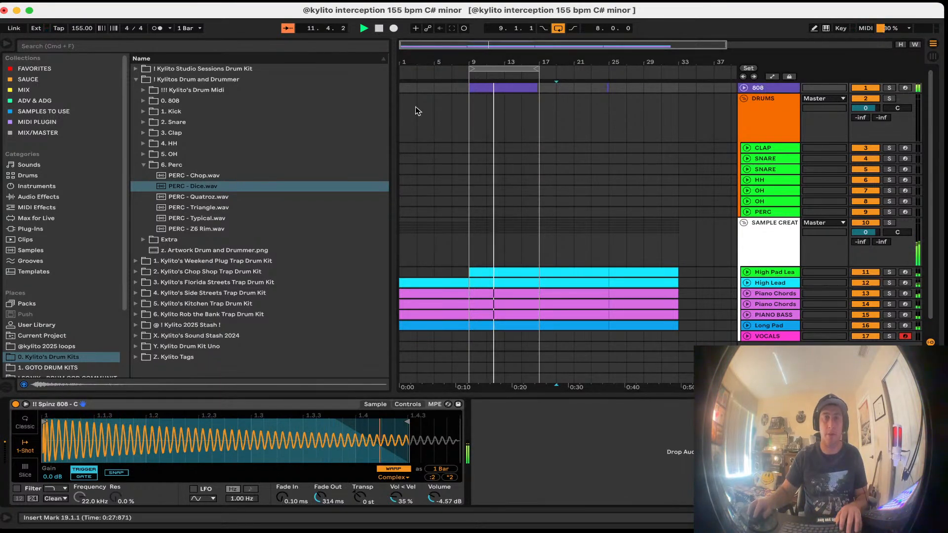
Step: Add a Saturator to the 808 track with Color off, DC on and Drive at 1.00 dB, and save the set
{"action": "left_click", "coordinate": [59, 69]}
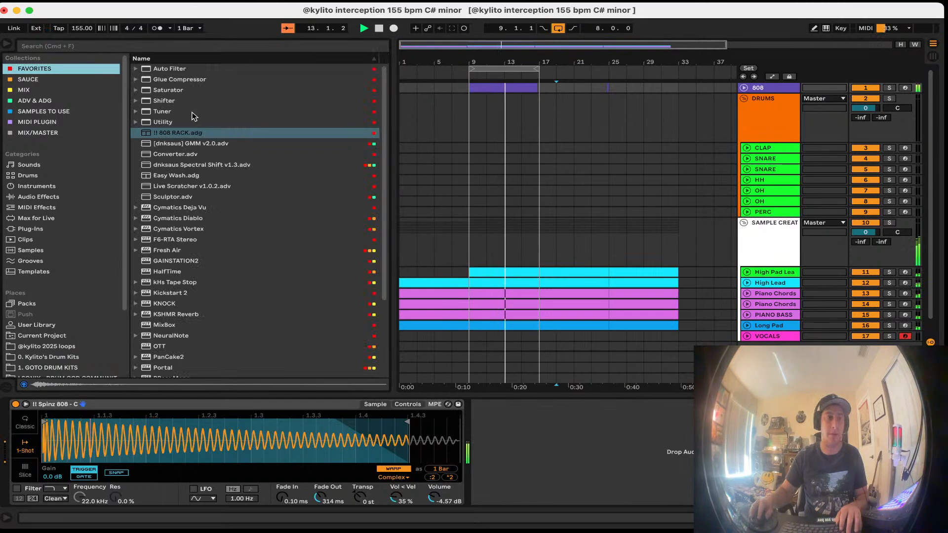
{"action": "double_click", "coordinate": [181, 91]}
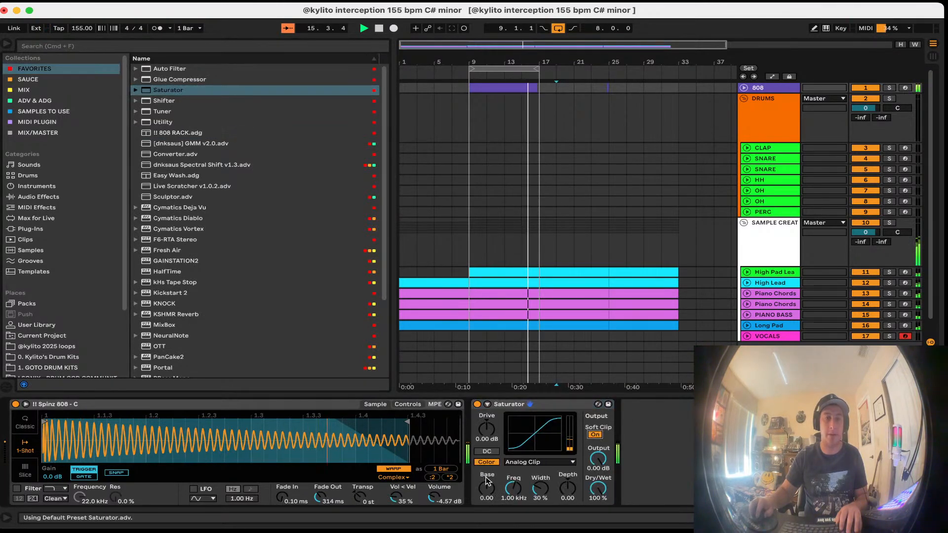
{"action": "left_click", "coordinate": [481, 464]}
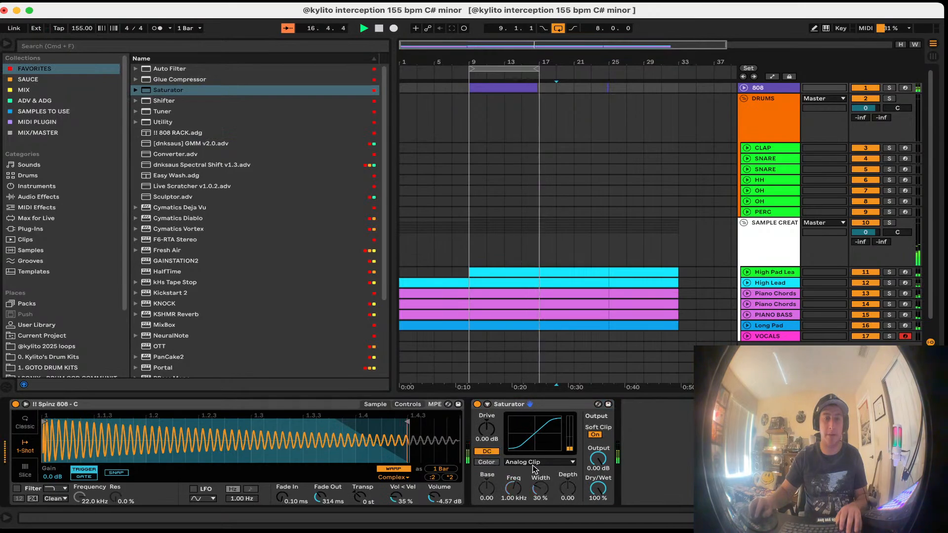
{"action": "left_click_drag", "start_coordinate": [486, 431], "coordinate": [487, 427]}
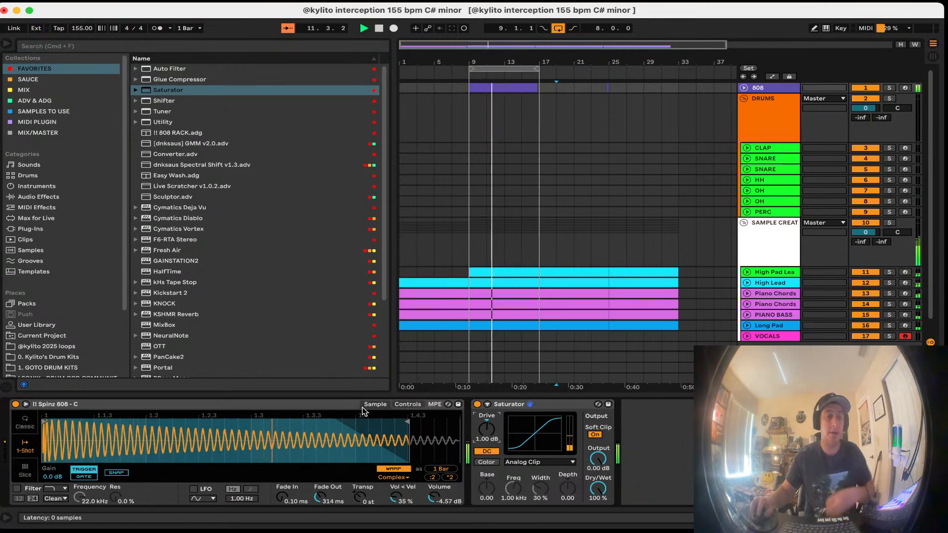
{"action": "left_click", "coordinate": [504, 110]}
{"action": "key", "text": "super+s"}
Step: Color the CLAP track, both SNARE tracks and the HH track orange
{"action": "left_click", "coordinate": [760, 148]}
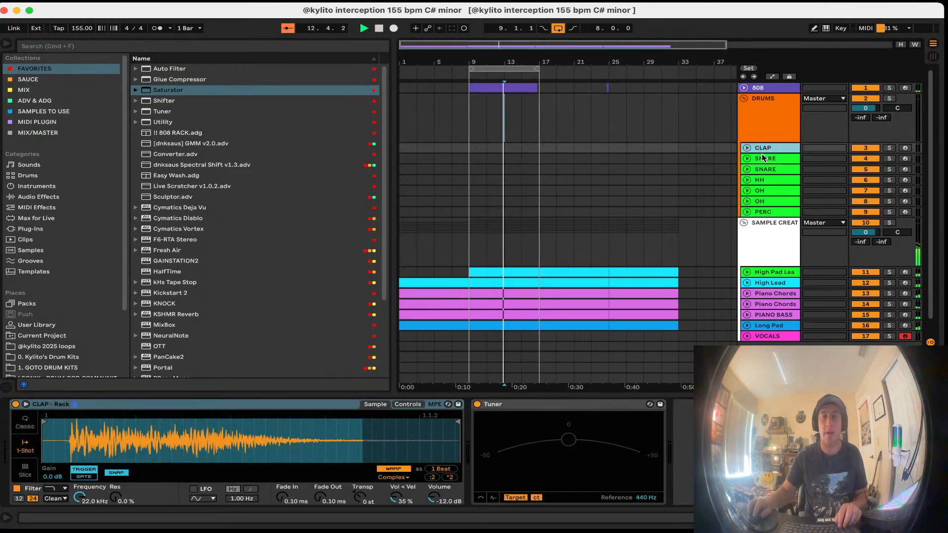
{"action": "left_click", "coordinate": [764, 180], "text": "shift"}
{"action": "right_click", "coordinate": [765, 179]}
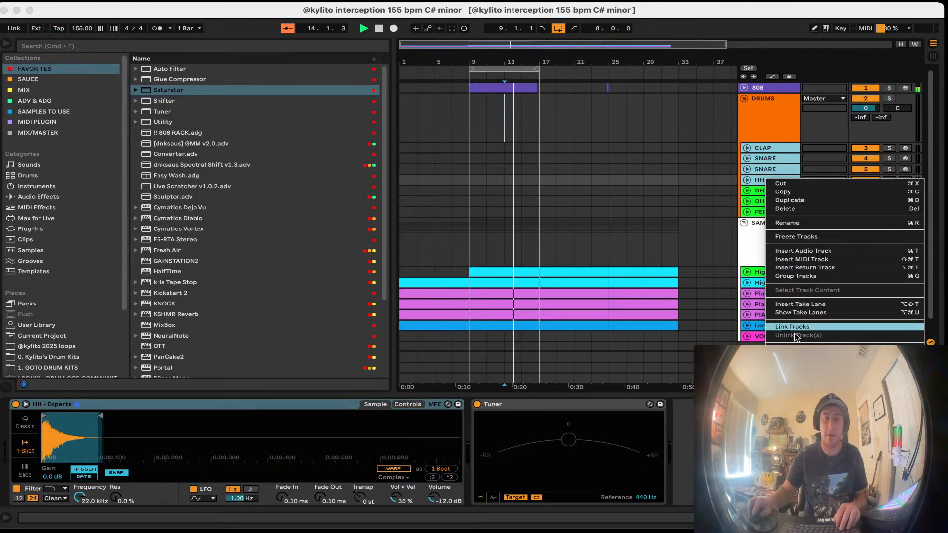
{"action": "left_click", "coordinate": [786, 388]}
Step: Color the HH track and both OH tracks yellow
{"action": "left_click", "coordinate": [761, 190]}
{"action": "left_click", "coordinate": [760, 181]}
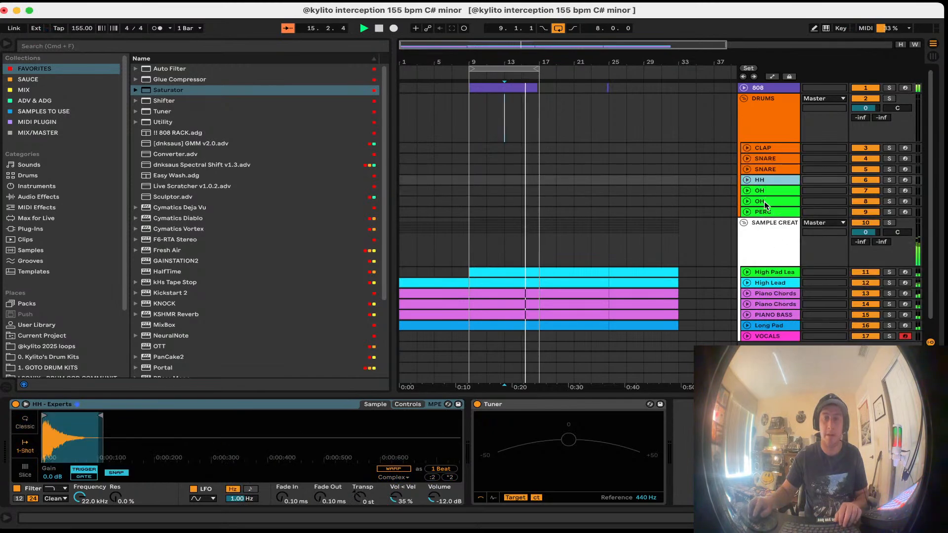
{"action": "left_click", "coordinate": [764, 202], "text": "shift"}
{"action": "right_click", "coordinate": [766, 202]}
{"action": "left_click", "coordinate": [790, 385]}
Step: Color the PERC track brown and save the set
{"action": "right_click", "coordinate": [768, 213]}
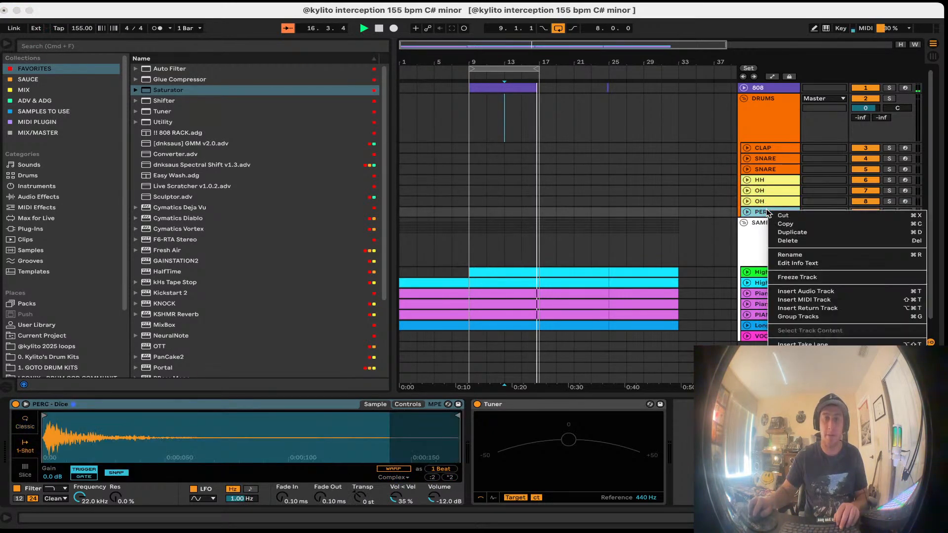
{"action": "left_click", "coordinate": [801, 418]}
{"action": "left_click", "coordinate": [674, 233]}
{"action": "key", "text": "super+s"}
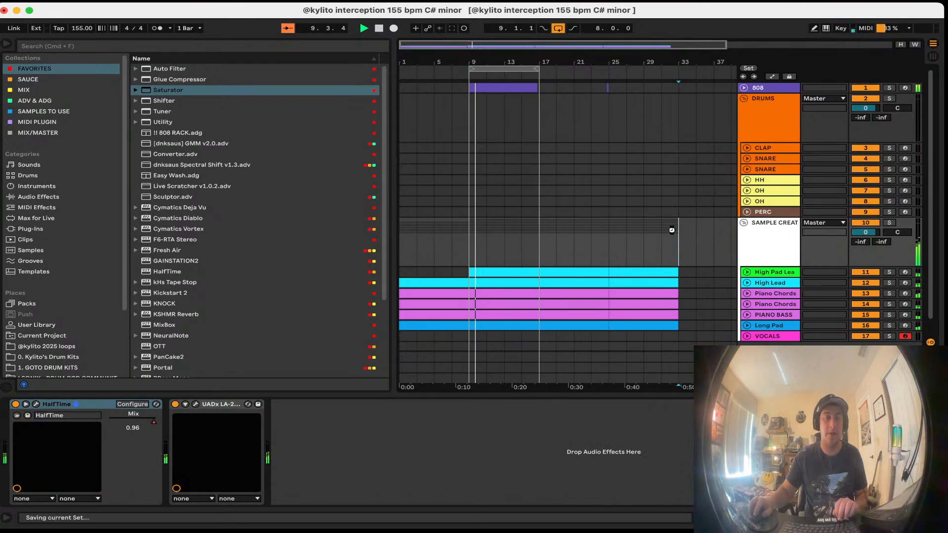
Step: Color the SAMPLE CREATION group teal and apply that color to all its tracks and clips
{"action": "scroll", "coordinate": [721, 265], "scroll_direction": "down", "scroll_amount": 2}
{"action": "right_click", "coordinate": [785, 237]}
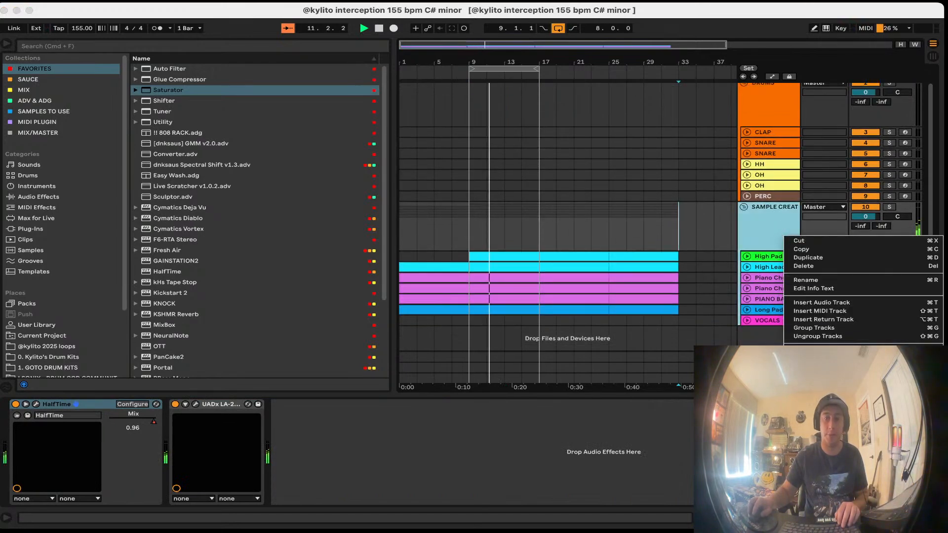
{"action": "right_click", "coordinate": [774, 239]}
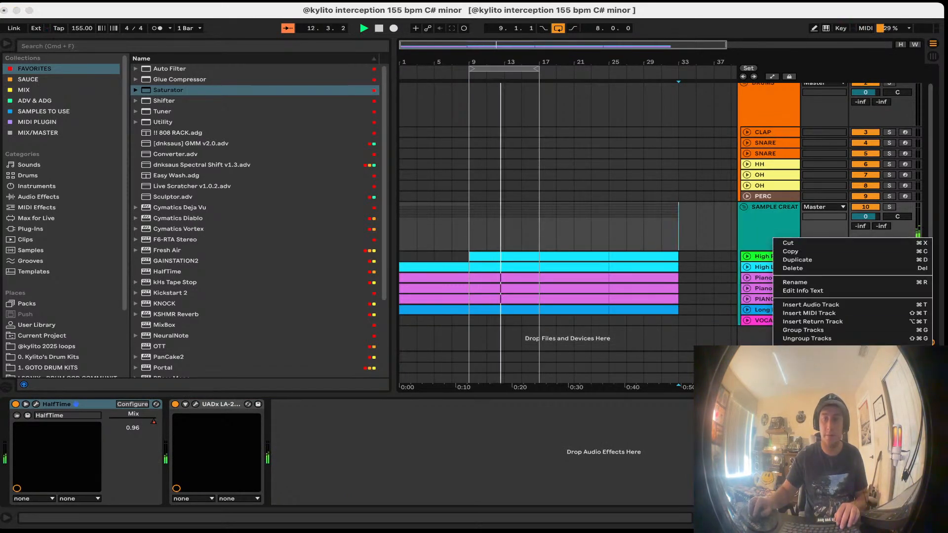
{"action": "left_click", "coordinate": [812, 395]}
{"action": "right_click", "coordinate": [781, 229]}
{"action": "left_click", "coordinate": [812, 395]}
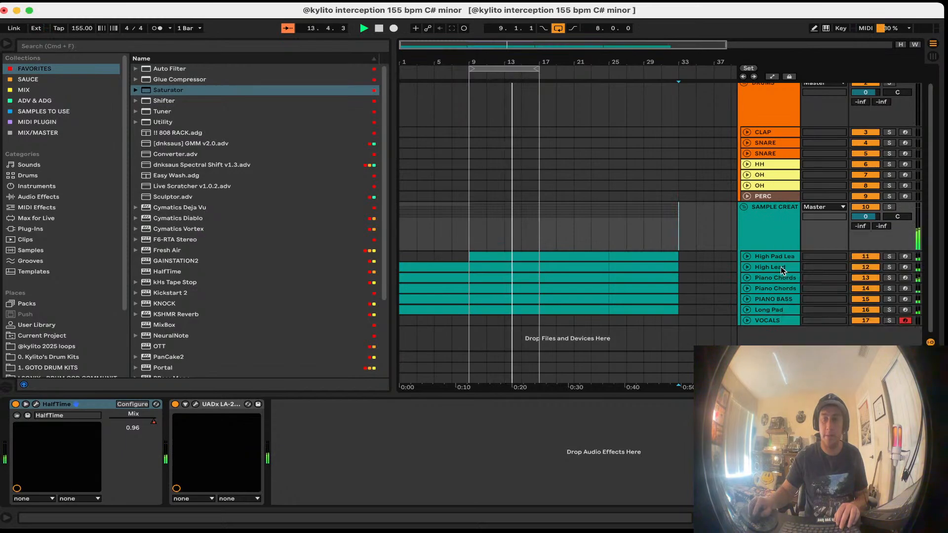
{"action": "right_click", "coordinate": [775, 242]}
{"action": "left_click", "coordinate": [810, 408]}
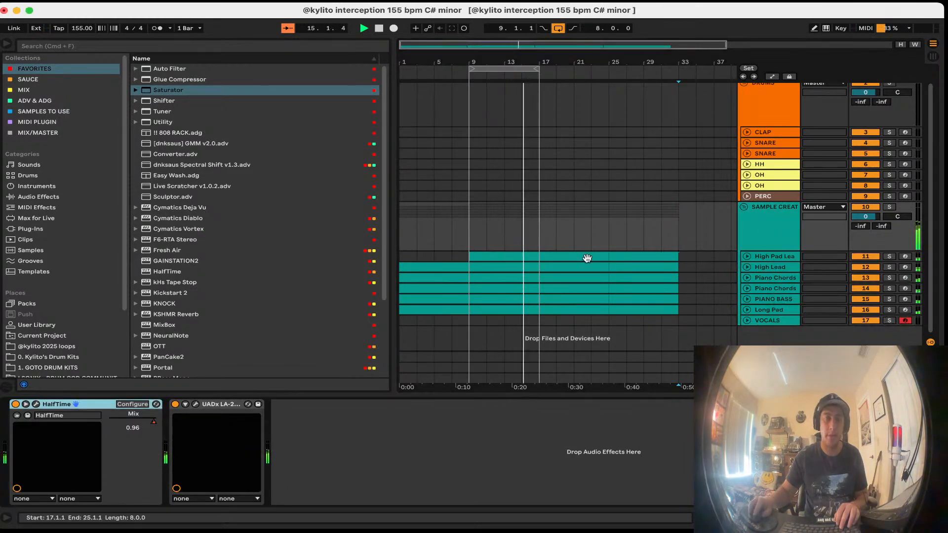
Step: Add the !! 200 Low Cut F6-RTA Stereo preset to the SAMPLE CREATION group and close its plug-in window
{"action": "left_click", "coordinate": [99, 133]}
{"action": "double_click", "coordinate": [172, 102]}
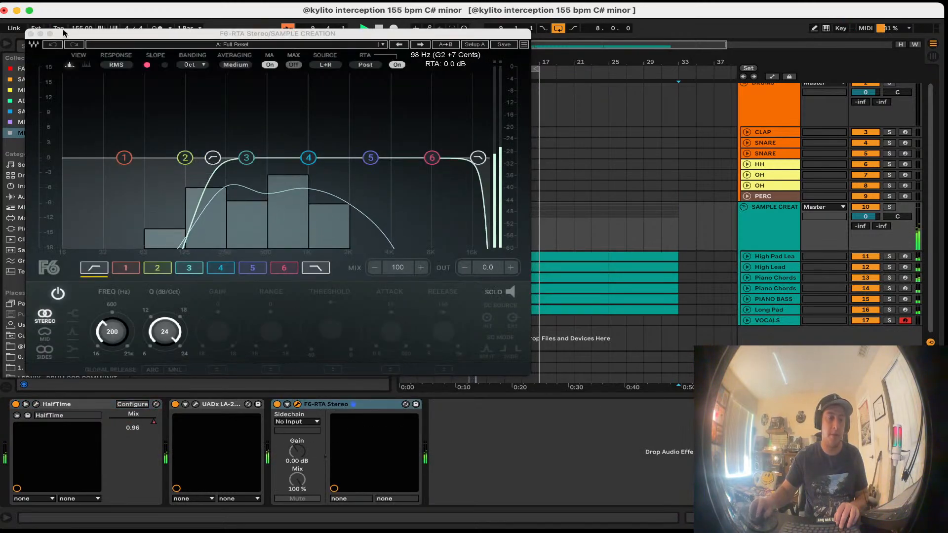
{"action": "left_click", "coordinate": [31, 34]}
{"action": "left_click", "coordinate": [696, 153]}
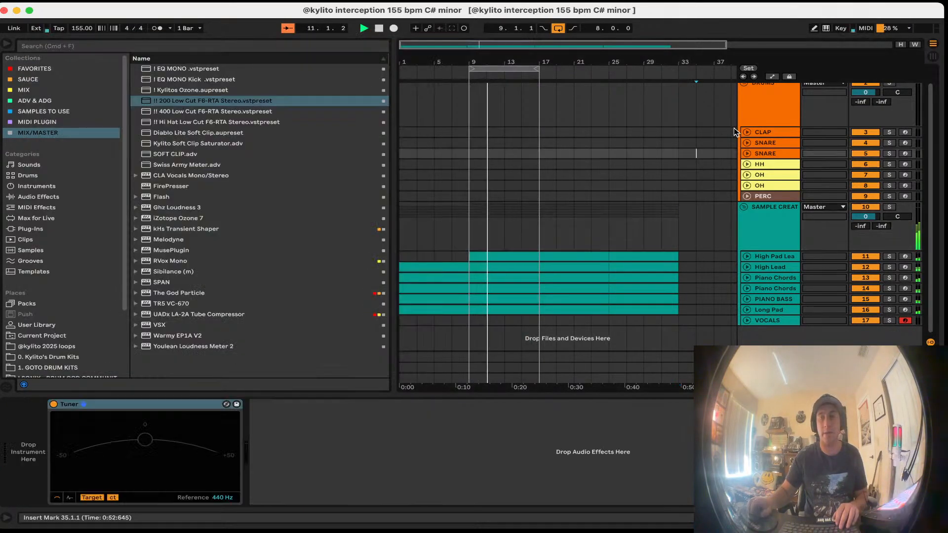
{"action": "scroll", "coordinate": [767, 137], "scroll_direction": "up", "scroll_amount": 2}
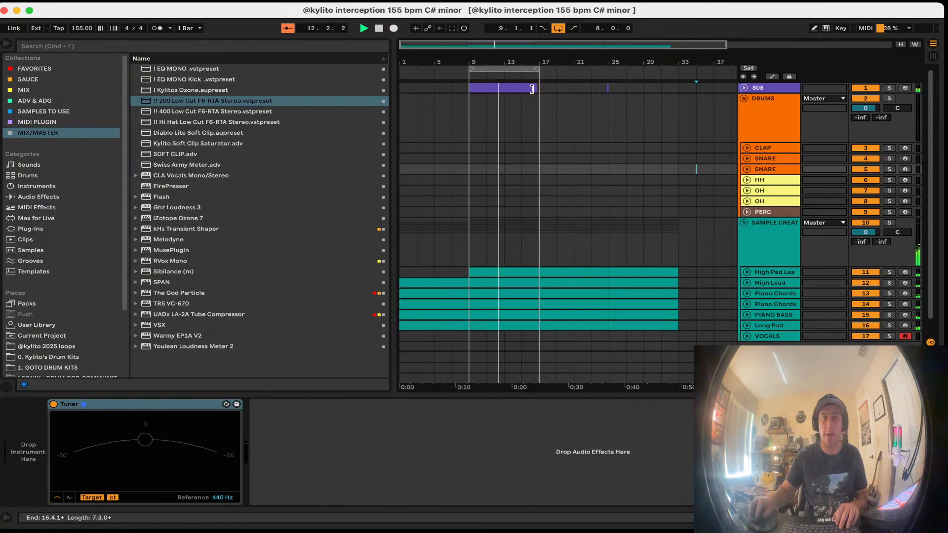
{"action": "left_click_drag", "start_coordinate": [532, 91], "coordinate": [498, 90]}
{"action": "key", "text": "super+d"}
{"action": "left_click_drag", "start_coordinate": [626, 88], "coordinate": [572, 84]}
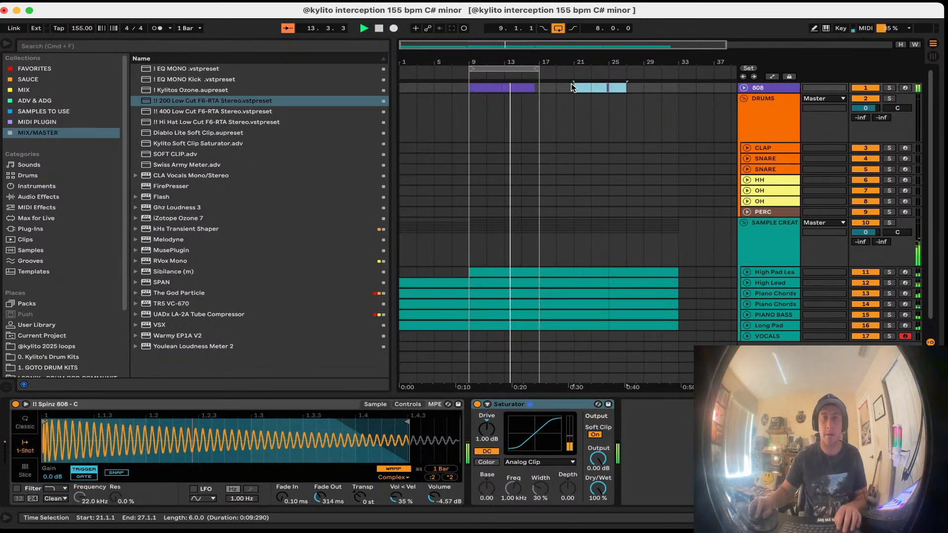
{"action": "key", "text": "Delete"}
{"action": "key", "text": "space"}
{"action": "key", "text": "plus"}
{"action": "key", "text": "plus"}
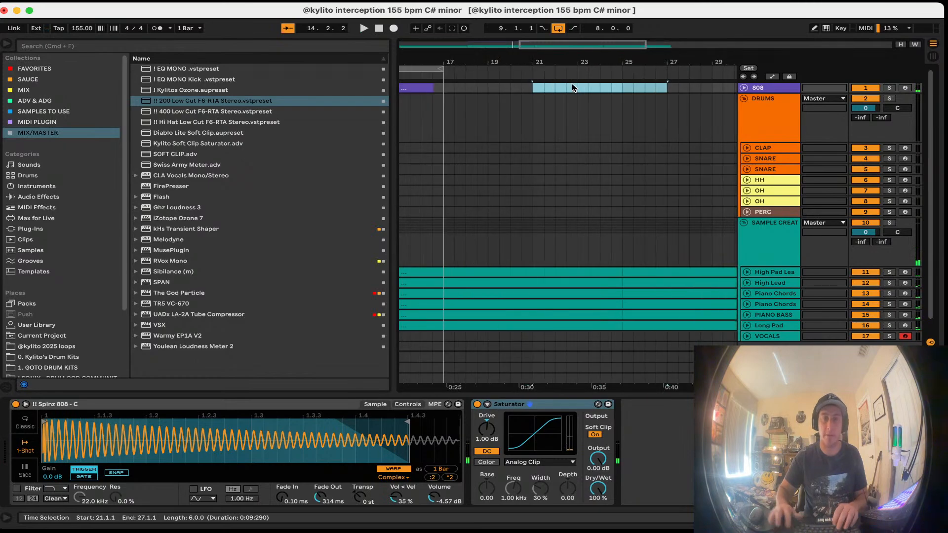
Step: Undo the 808 edits, trim the 808 clip to 9.1.1–13.1.1 and duplicate it to fill the section up to bar 17
{"action": "key", "text": "super+z"}
{"action": "left_click_drag", "start_coordinate": [538, 46], "coordinate": [496, 46]}
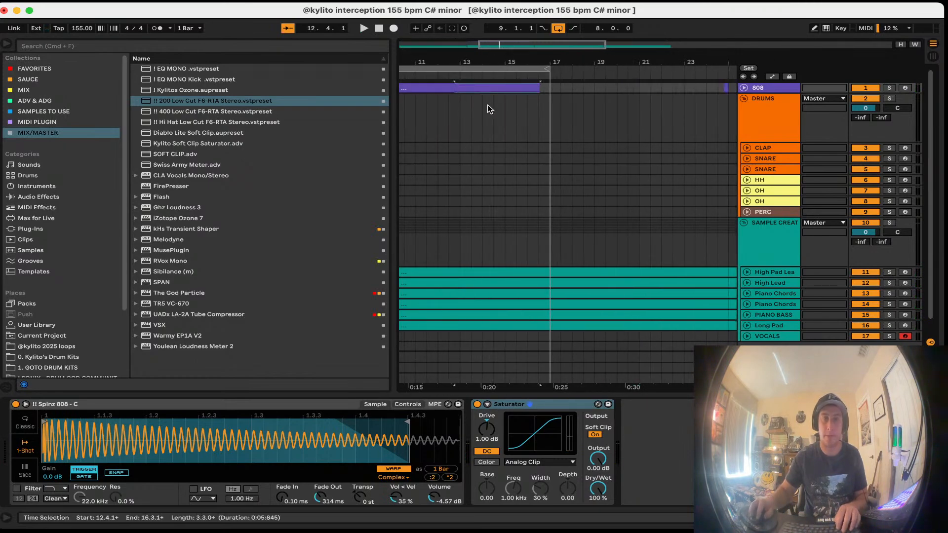
{"action": "left_click", "coordinate": [509, 91]}
{"action": "key", "text": "super+z"}
{"action": "key", "text": "super+z"}
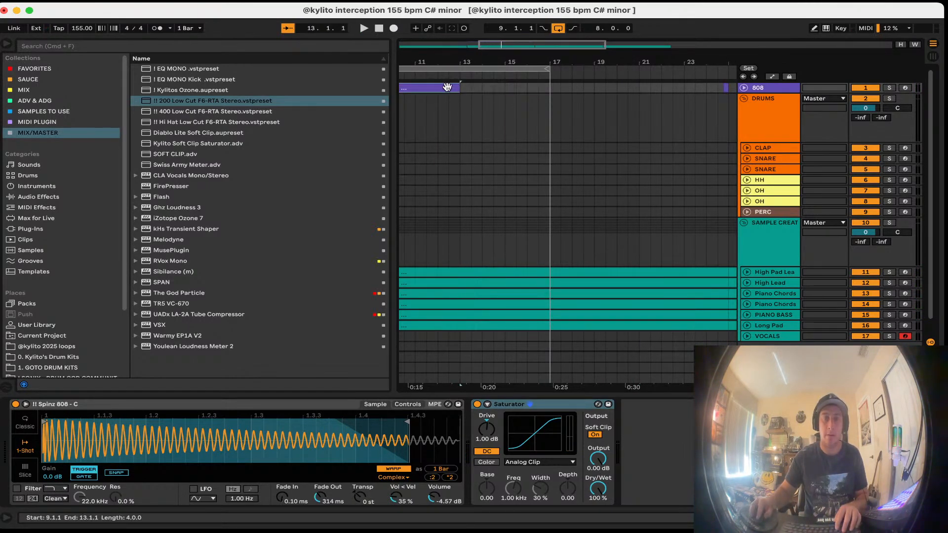
Step: Delete the stray 808 clip near bar 25 and briefly play the loop from bar 9
{"action": "left_click_drag", "start_coordinate": [628, 91], "coordinate": [738, 99]}
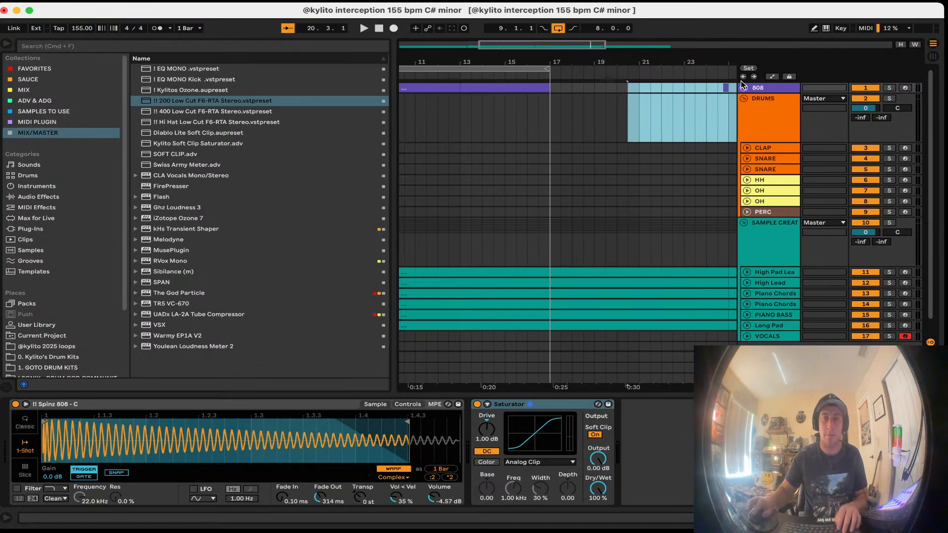
{"action": "left_click", "coordinate": [506, 70]}
{"action": "key", "text": "space"}
{"action": "key", "text": "space"}
{"action": "left_click", "coordinate": [59, 357]}
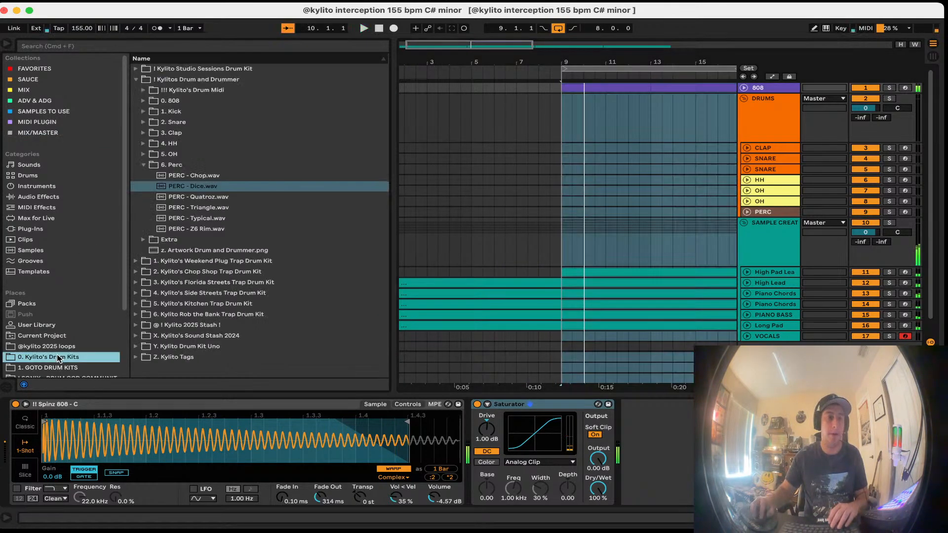
{"action": "left_click", "coordinate": [143, 165]}
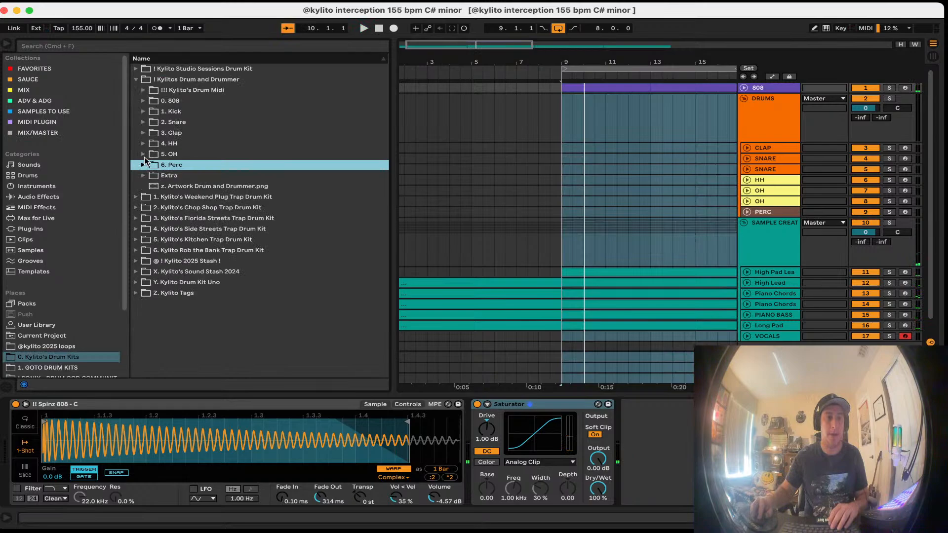
{"action": "left_click", "coordinate": [142, 90]}
{"action": "left_click", "coordinate": [164, 102]}
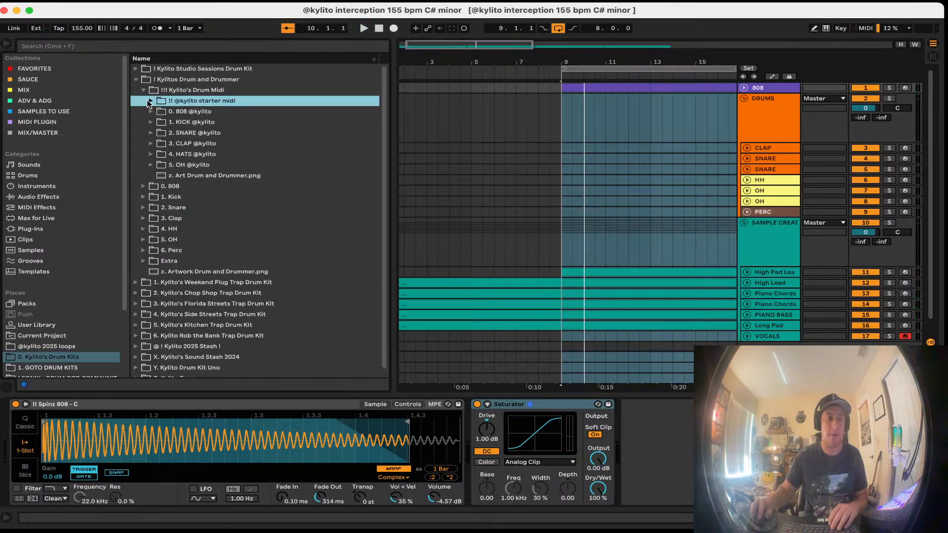
{"action": "left_click", "coordinate": [149, 101]}
{"action": "left_click_drag", "start_coordinate": [192, 111], "coordinate": [567, 154]}
{"action": "key", "text": "minus"}
{"action": "key", "text": "minus"}
{"action": "key", "text": "minus"}
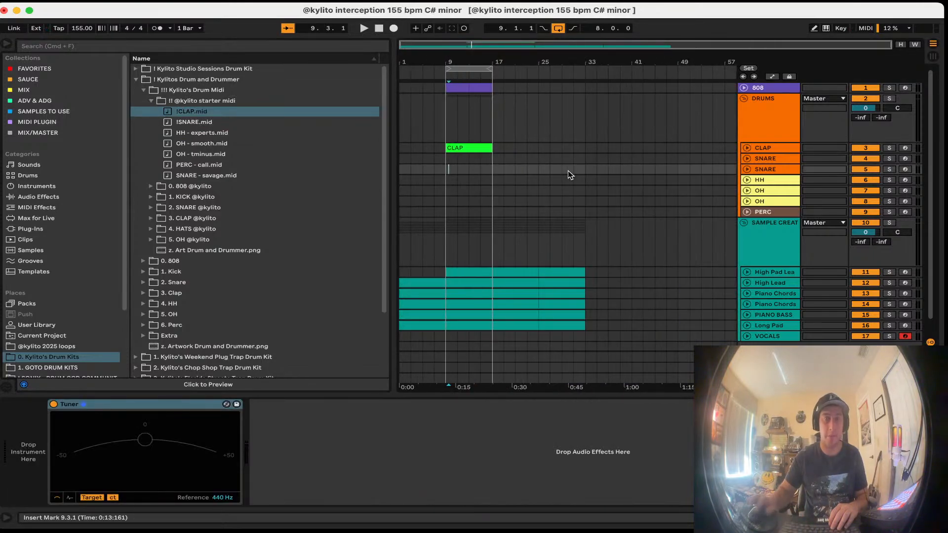
{"action": "left_click_drag", "start_coordinate": [194, 122], "coordinate": [446, 163]}
Step: Nudge all notes in the CLAP clip slightly earlier and back again
{"action": "double_click", "coordinate": [455, 148]}
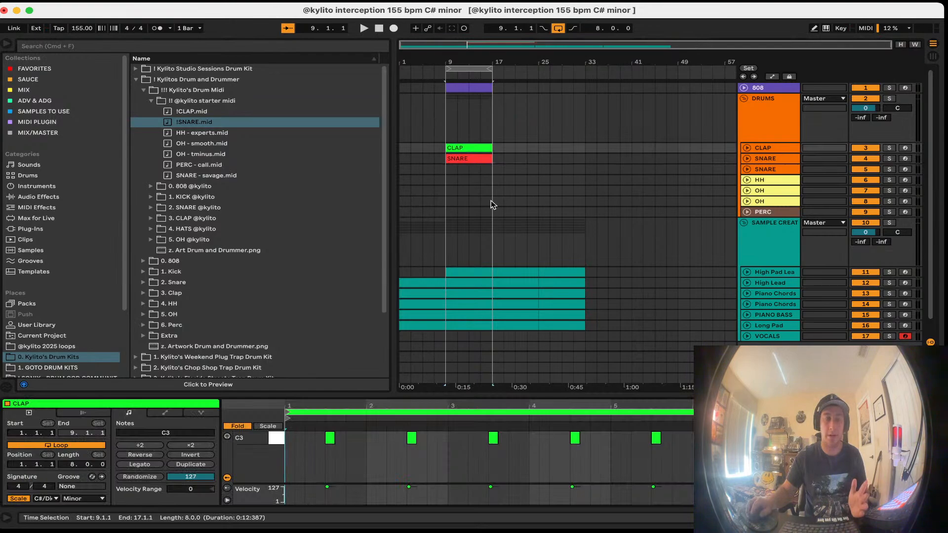
{"action": "left_click", "coordinate": [363, 456]}
{"action": "key", "text": "plus"}
{"action": "key", "text": "plus"}
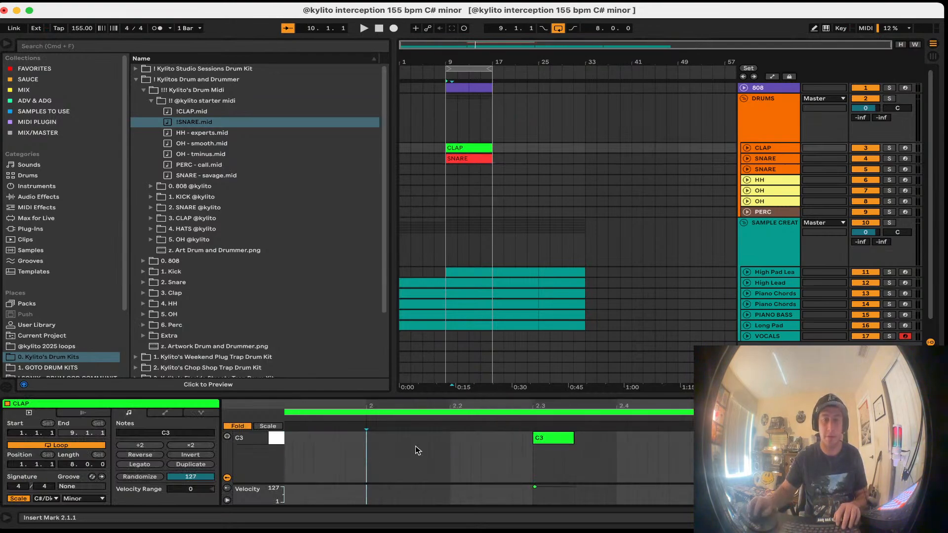
{"action": "key", "text": "plus"}
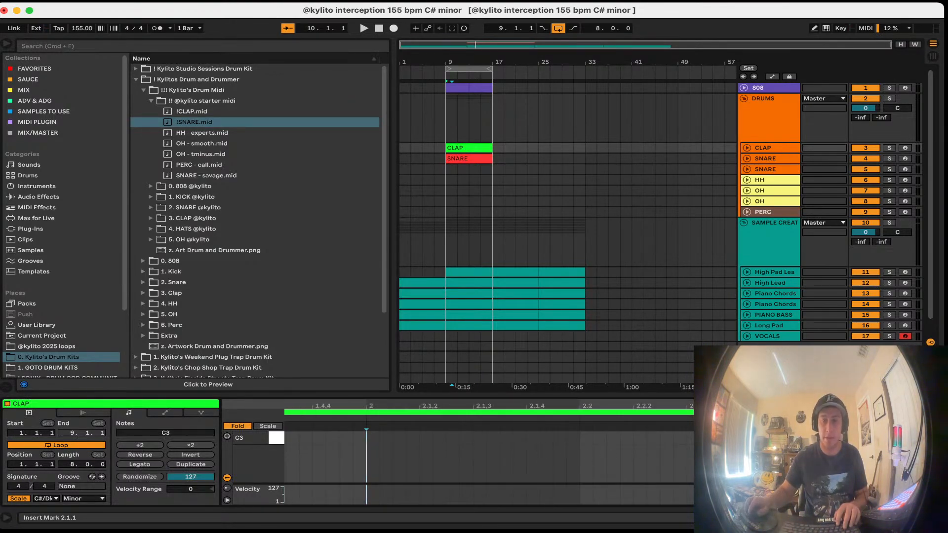
{"action": "key", "text": "super+a"}
{"action": "key", "text": "Left"}
{"action": "key", "text": "Right"}
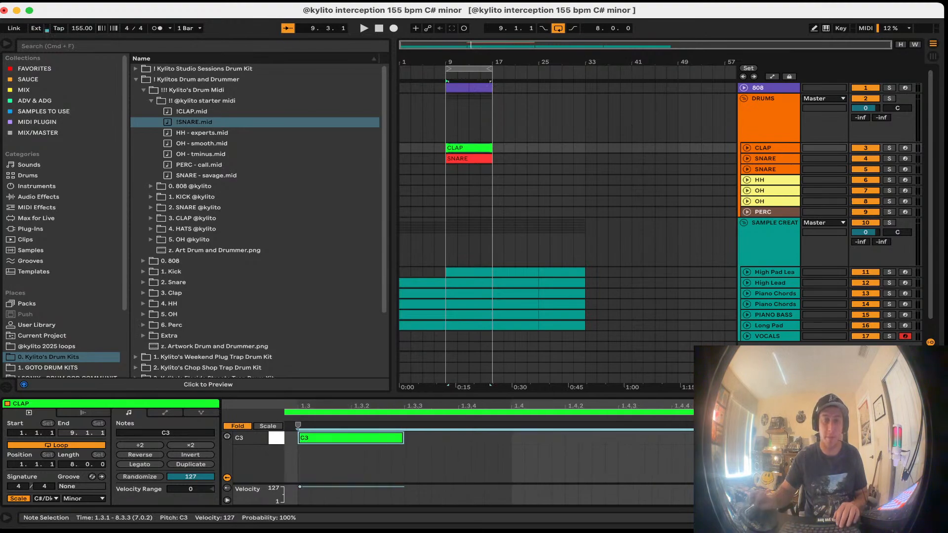
{"action": "left_click", "coordinate": [616, 475]}
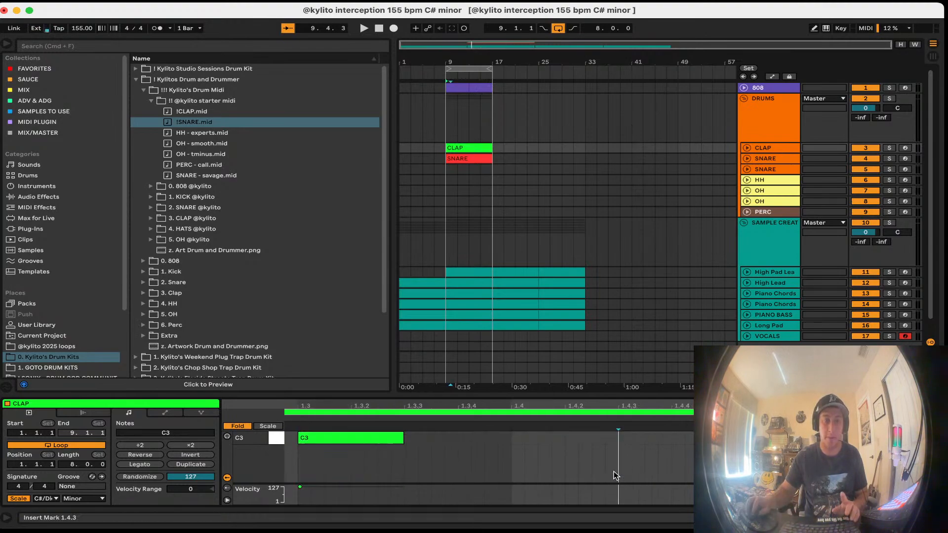
Step: Assign the orange track color to the CLAP and SNARE clips and save the set
{"action": "left_click", "coordinate": [769, 159], "text": "shift"}
{"action": "right_click", "coordinate": [769, 158]}
{"action": "left_click", "coordinate": [809, 386]}
{"action": "left_click", "coordinate": [574, 237]}
{"action": "key", "text": "super+s"}
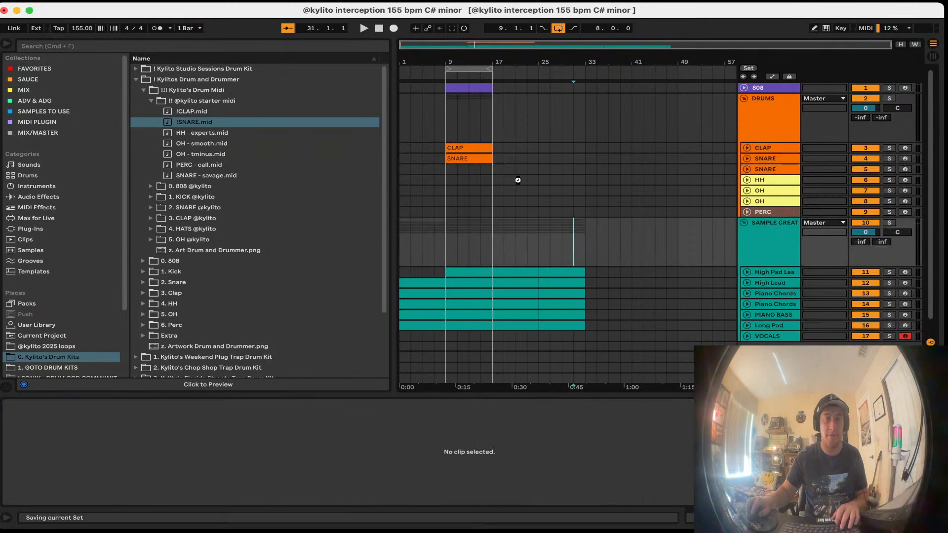
{"action": "left_click", "coordinate": [517, 180]}
{"action": "left_click", "coordinate": [219, 154]}
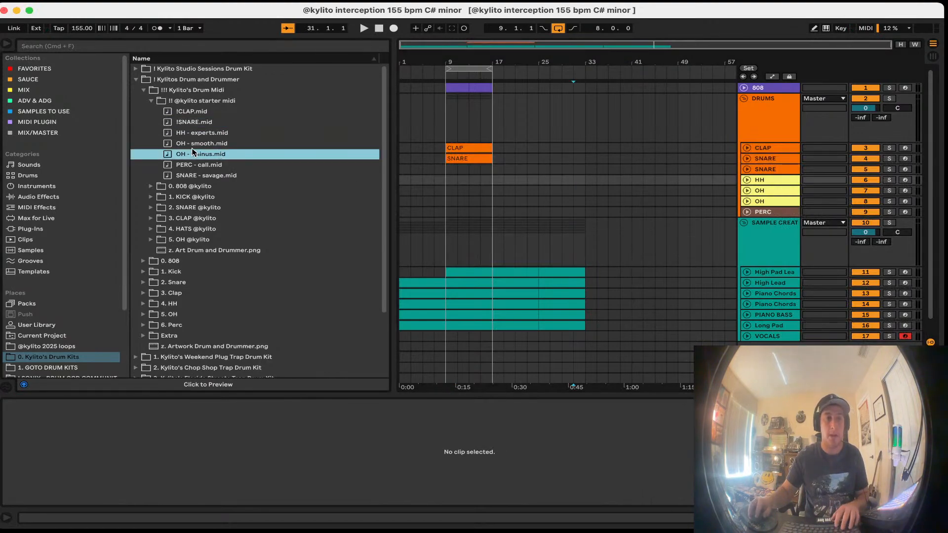
{"action": "left_click", "coordinate": [151, 101]}
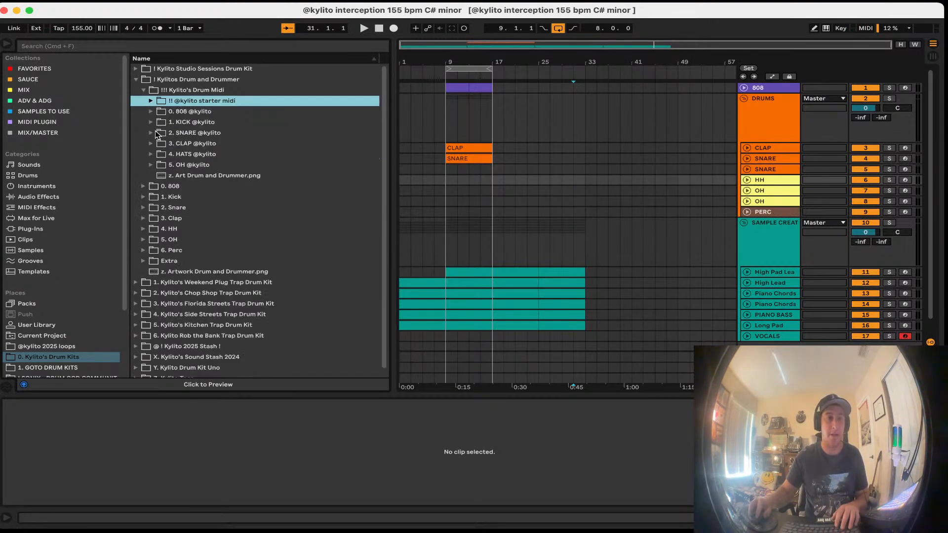
{"action": "left_click", "coordinate": [151, 154]}
{"action": "left_click", "coordinate": [196, 176]}
{"action": "left_click", "coordinate": [222, 261]}
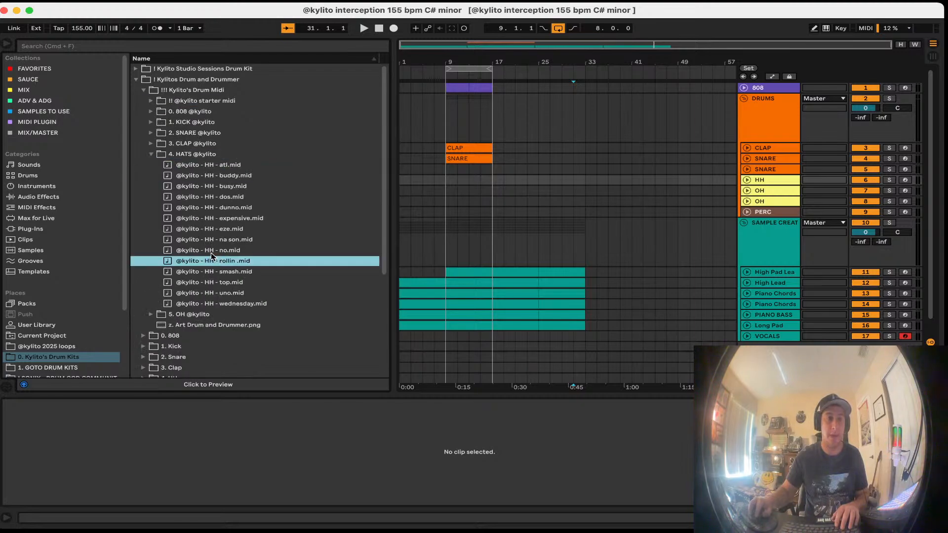
{"action": "left_click", "coordinate": [206, 251]}
{"action": "left_click_drag", "start_coordinate": [205, 253], "coordinate": [457, 171]}
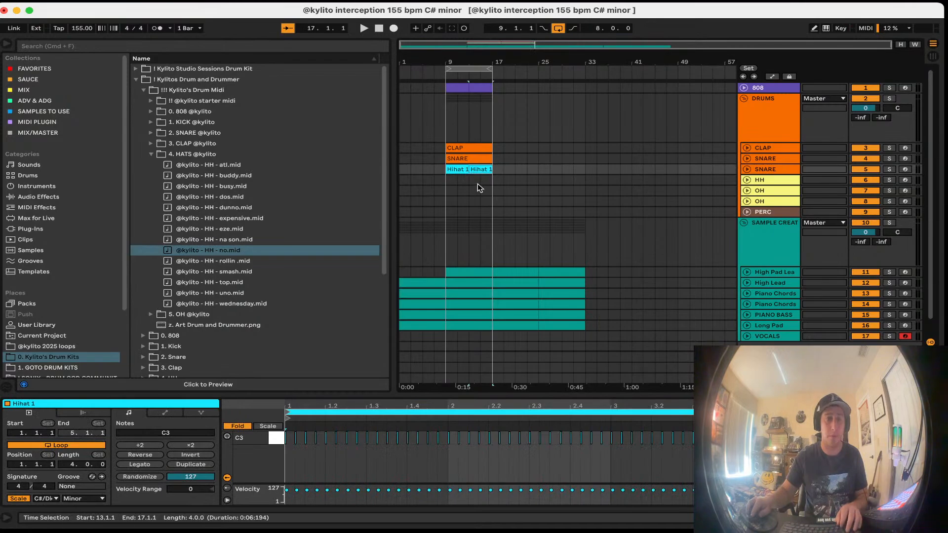
Step: Move both Hihat 1 clips from the second SNARE track down to the HH track
{"action": "left_click", "coordinate": [463, 170], "text": "shift"}
{"action": "left_click", "coordinate": [792, 181]}
{"action": "left_click", "coordinate": [482, 170]}
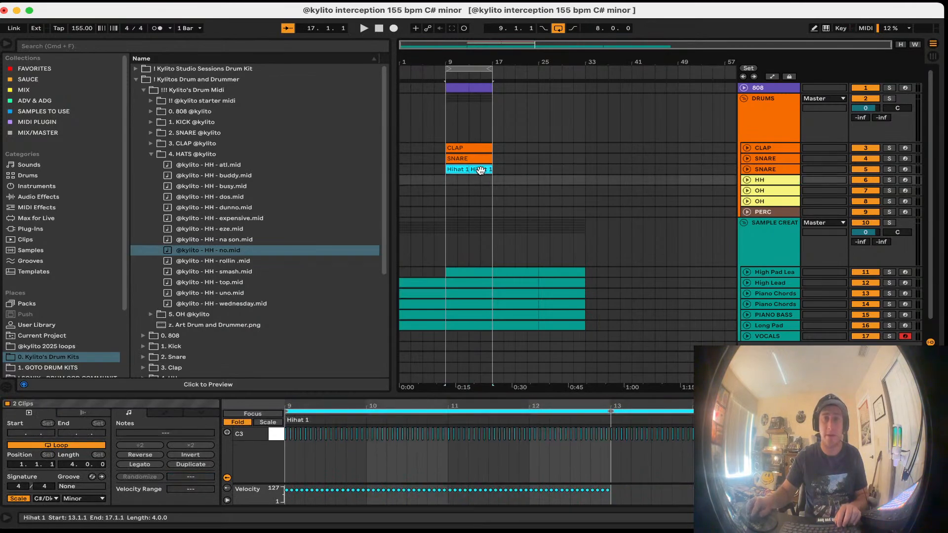
{"action": "left_click", "coordinate": [459, 171], "text": "shift"}
{"action": "left_click_drag", "start_coordinate": [459, 171], "coordinate": [461, 183]}
Step: Assign the yellow track color to the clips on the HH track and save the set
{"action": "right_click", "coordinate": [773, 180]}
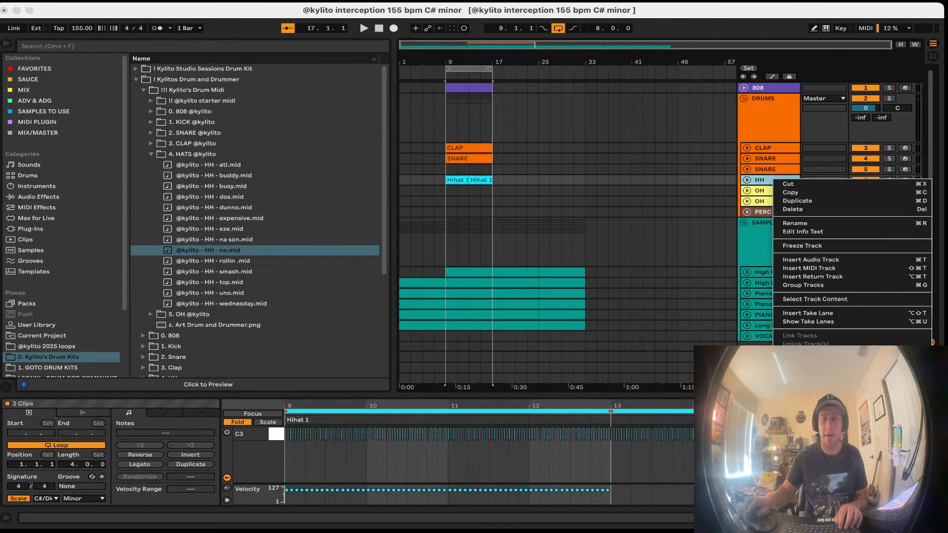
{"action": "left_click", "coordinate": [810, 356]}
{"action": "left_click", "coordinate": [527, 242]}
{"action": "key", "text": "super+s"}
Step: Consolidate the two Hihat 1 clips into one clip, rename it HH and save the set
{"action": "left_click", "coordinate": [476, 178]}
{"action": "left_click", "coordinate": [462, 179], "text": "shift"}
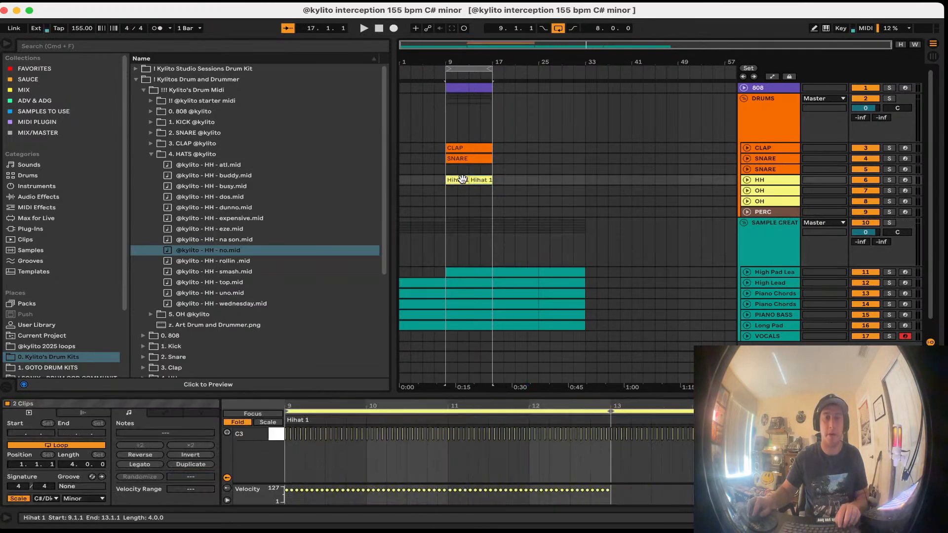
{"action": "key", "text": "super+j"}
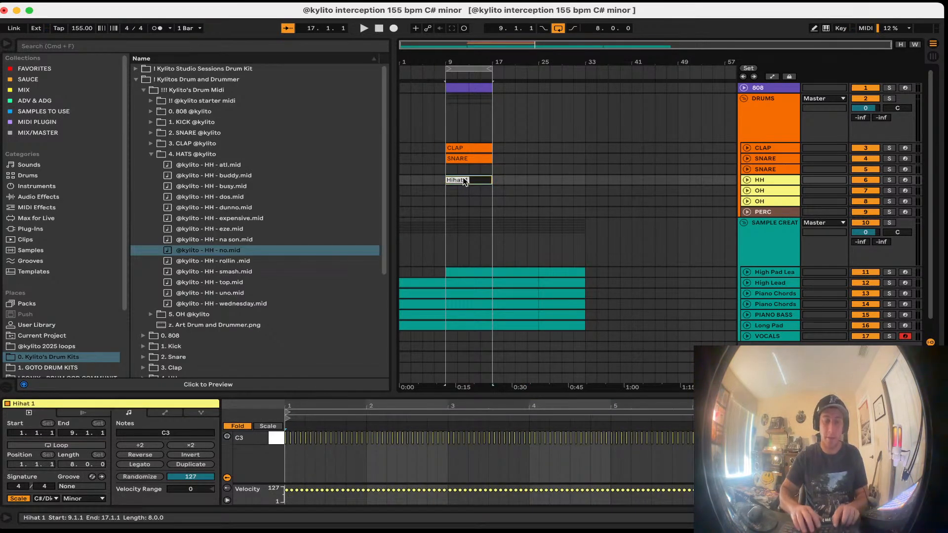
{"action": "key", "text": "super+s"}
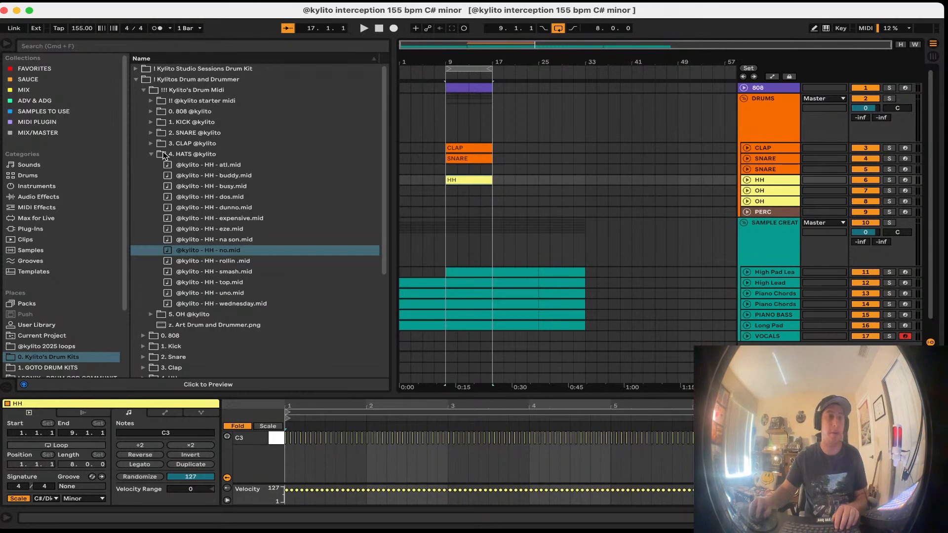
{"action": "left_click", "coordinate": [151, 155]}
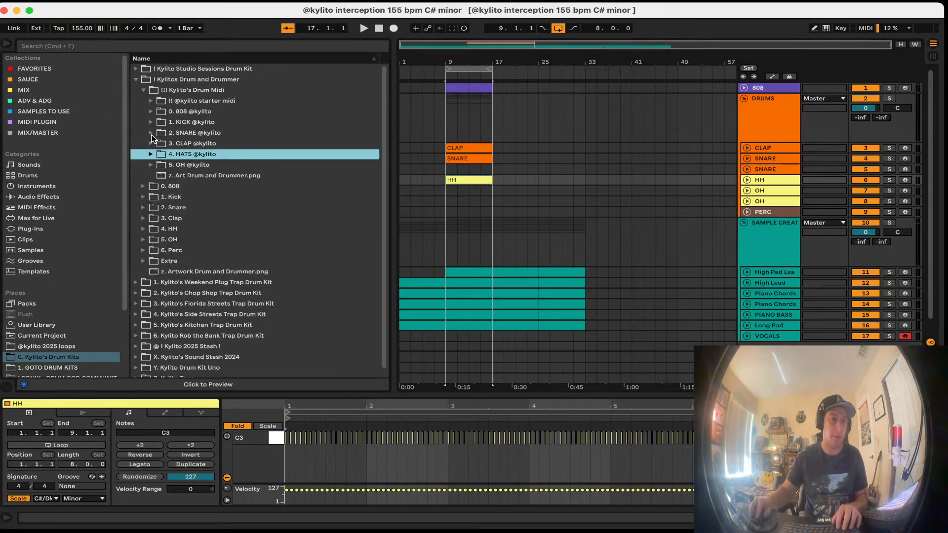
{"action": "left_click", "coordinate": [151, 133]}
{"action": "left_click", "coordinate": [158, 155]}
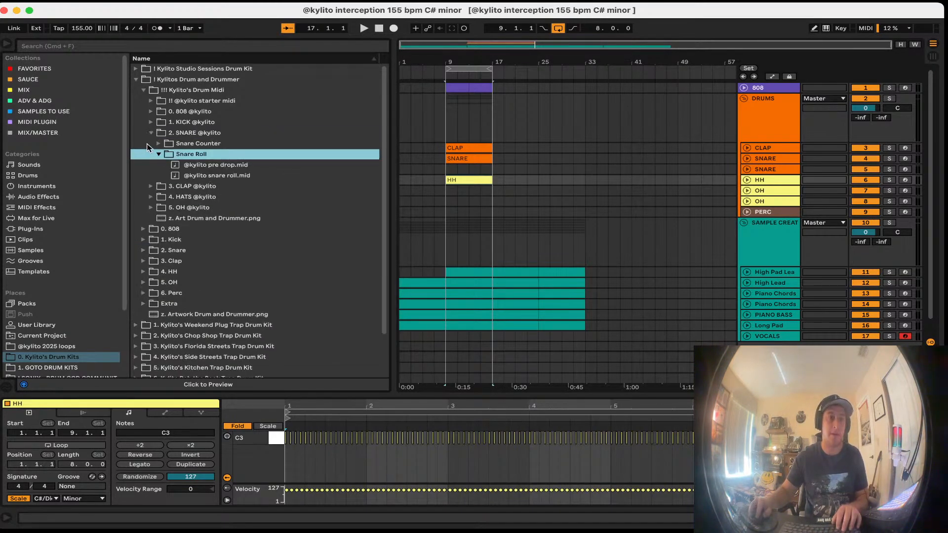
{"action": "left_click", "coordinate": [159, 154]}
{"action": "left_click", "coordinate": [159, 143]}
{"action": "left_click", "coordinate": [196, 164]}
{"action": "left_click", "coordinate": [237, 197]}
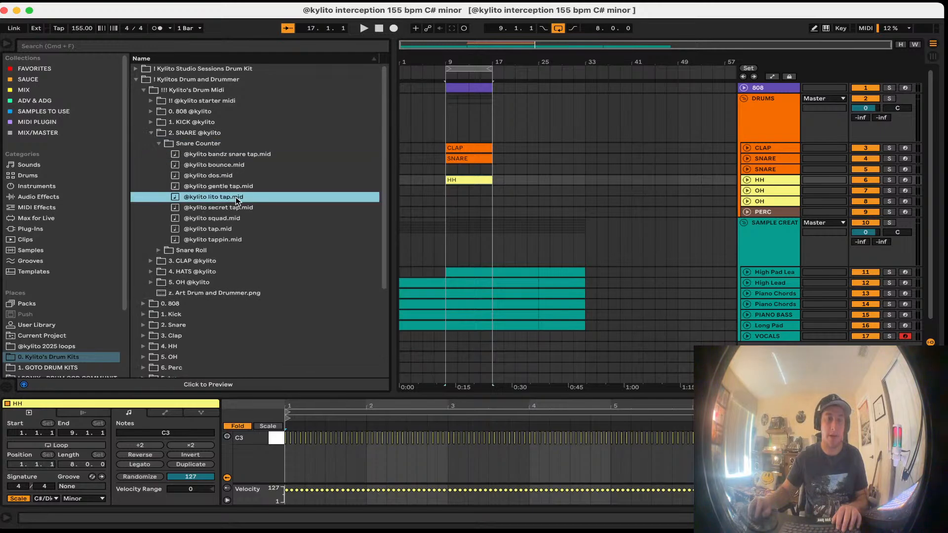
{"action": "left_click_drag", "start_coordinate": [228, 200], "coordinate": [446, 170]}
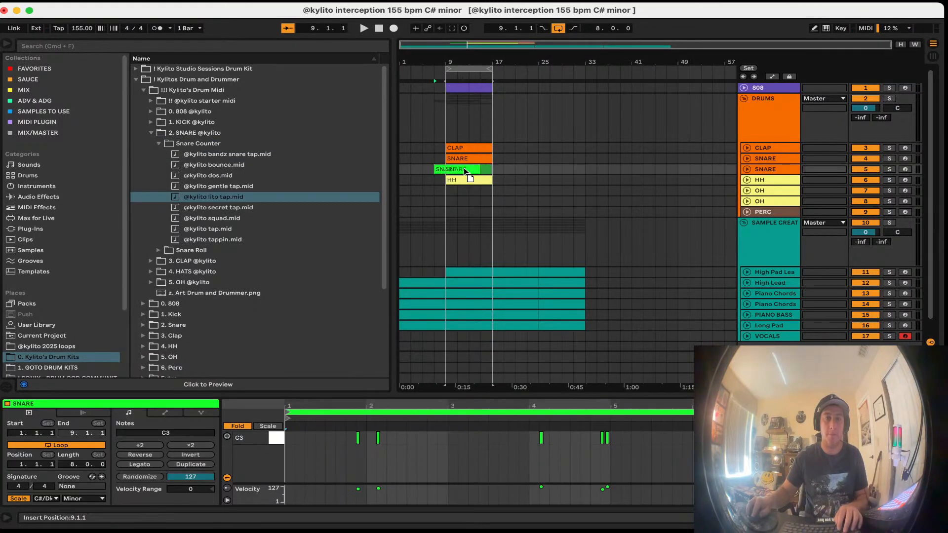
Step: Play back the looped section from bar 9 to bar 17 and delete the clip on the HH track
{"action": "left_click", "coordinate": [477, 70]}
{"action": "key", "text": "space"}
{"action": "left_click", "coordinate": [783, 168]}
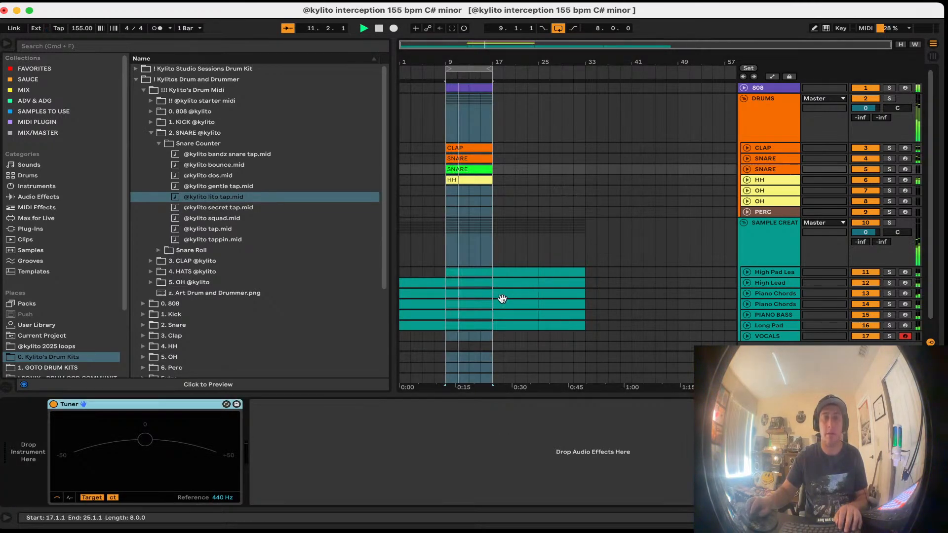
{"action": "left_click", "coordinate": [454, 180]}
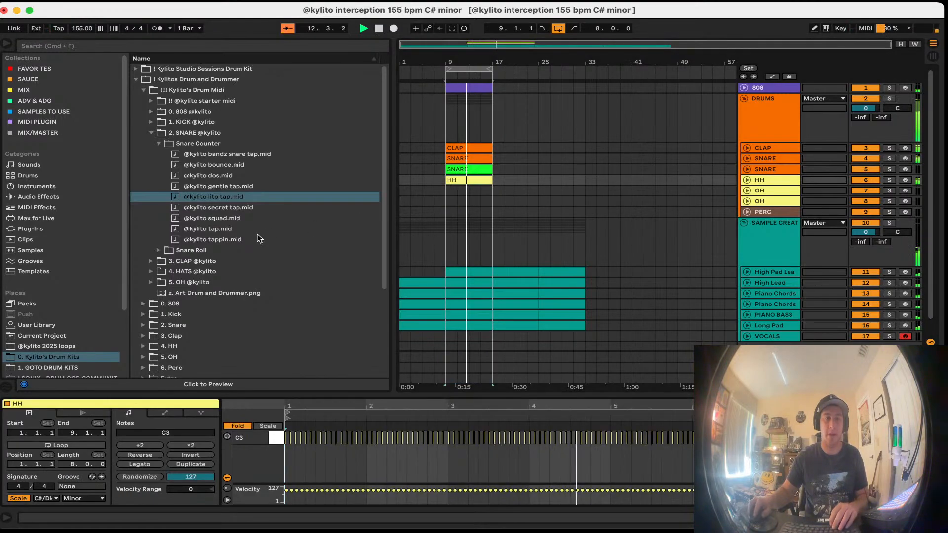
{"action": "key", "text": "Delete"}
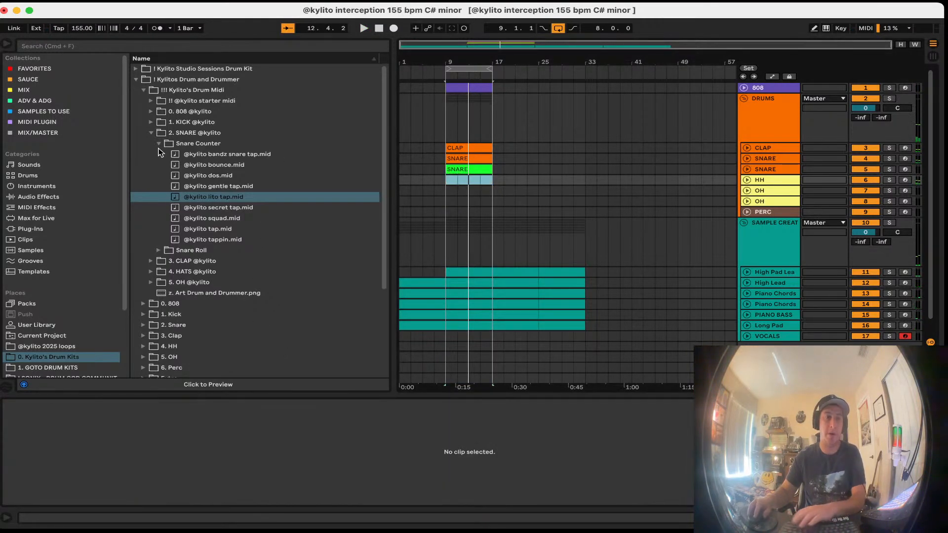
{"action": "left_click", "coordinate": [159, 144]}
{"action": "left_click", "coordinate": [155, 173]}
{"action": "left_click", "coordinate": [225, 187]}
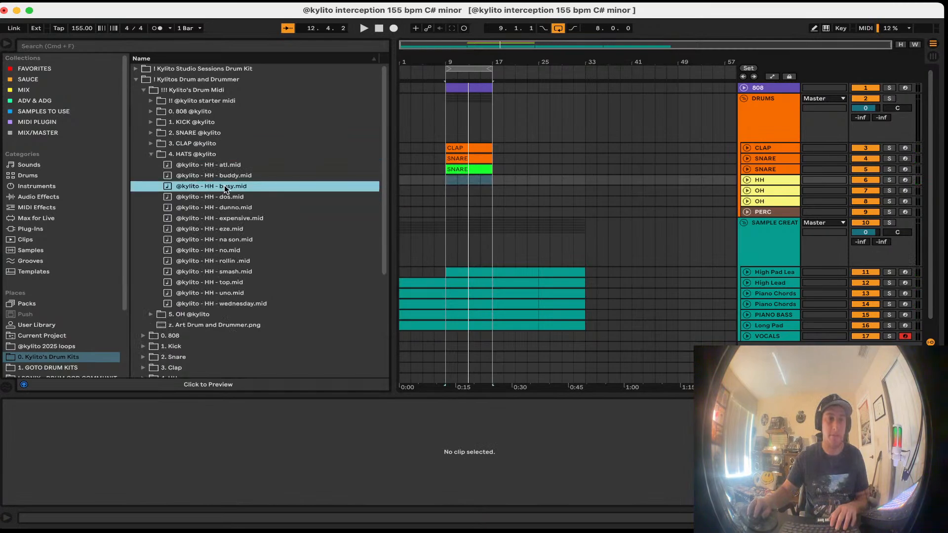
{"action": "left_click_drag", "start_coordinate": [217, 176], "coordinate": [450, 179]}
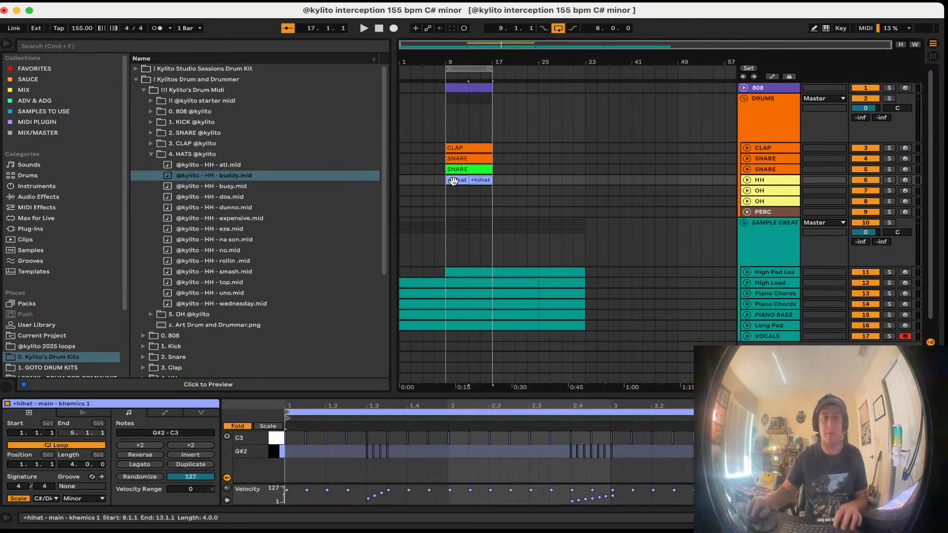
{"action": "key", "text": "space"}
Step: Consolidate the two buddy hi-hat clips on the HH track into one clip and save the set
{"action": "left_click", "coordinate": [457, 180], "text": "shift"}
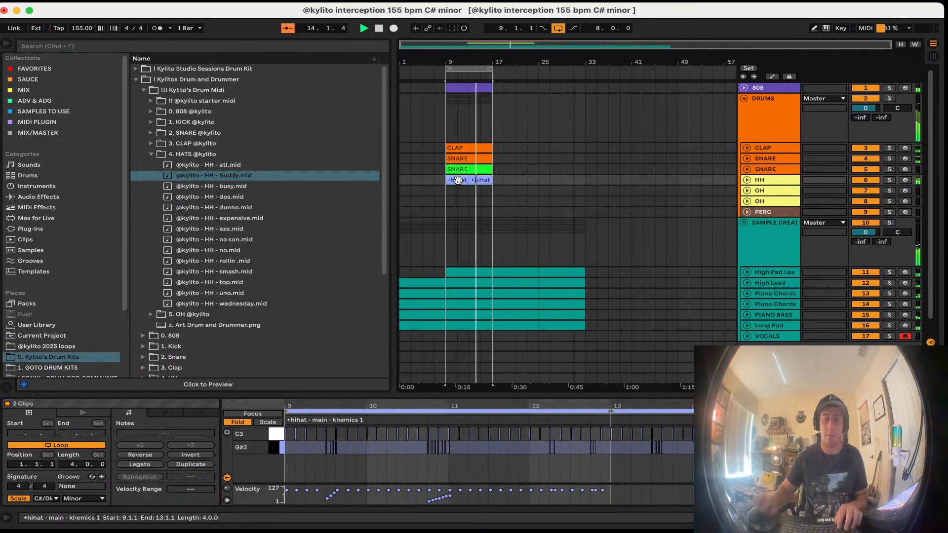
{"action": "key", "text": "super+j"}
{"action": "key", "text": "super+s"}
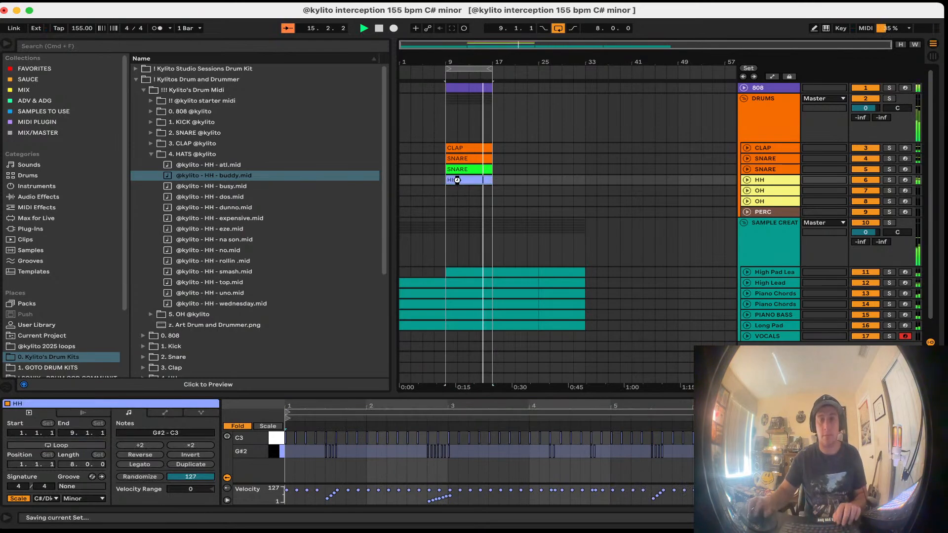
Step: Assign the yellow track color to the new hi-hat clip and save the set
{"action": "right_click", "coordinate": [775, 181]}
{"action": "left_click", "coordinate": [810, 358]}
{"action": "left_click", "coordinate": [559, 283]}
{"action": "key", "text": "super+s"}
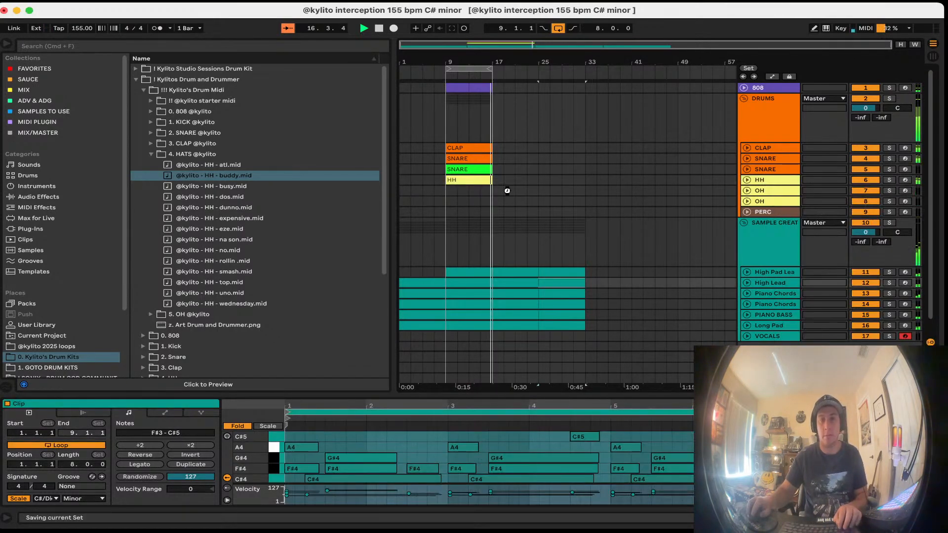
Step: Audition samples in the drum kit's 2. Snare folder and load SNARE - Z62.wav onto the second SNARE track
{"action": "left_click", "coordinate": [771, 158]}
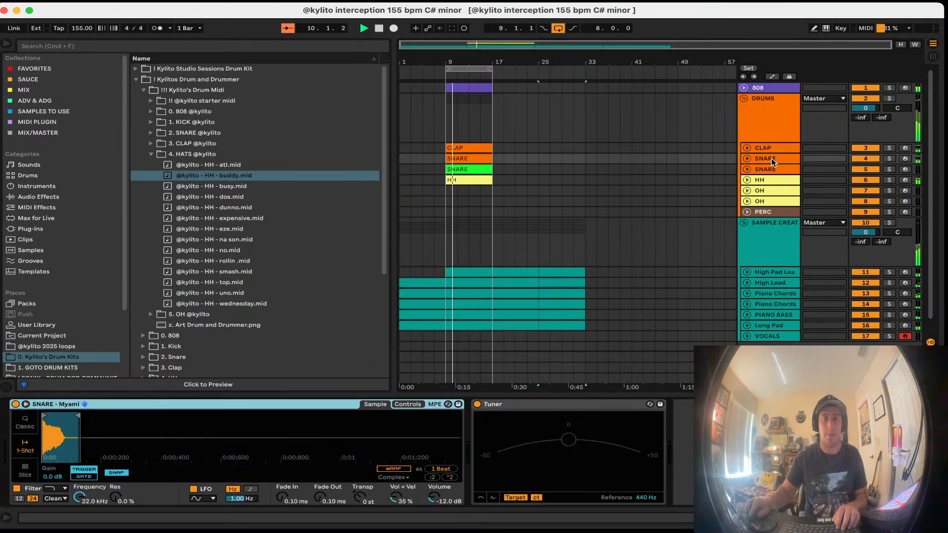
{"action": "left_click", "coordinate": [769, 149]}
{"action": "left_click", "coordinate": [775, 170]}
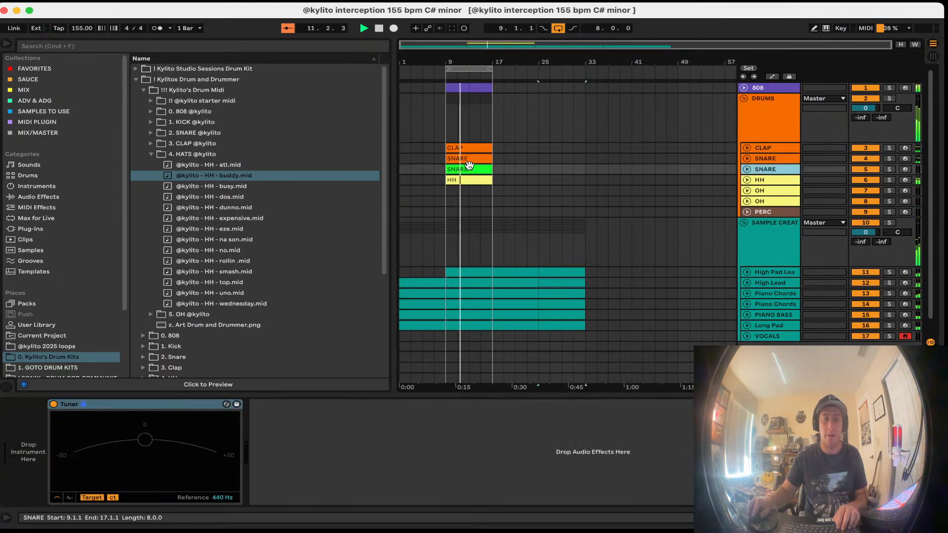
{"action": "left_click", "coordinate": [148, 154]}
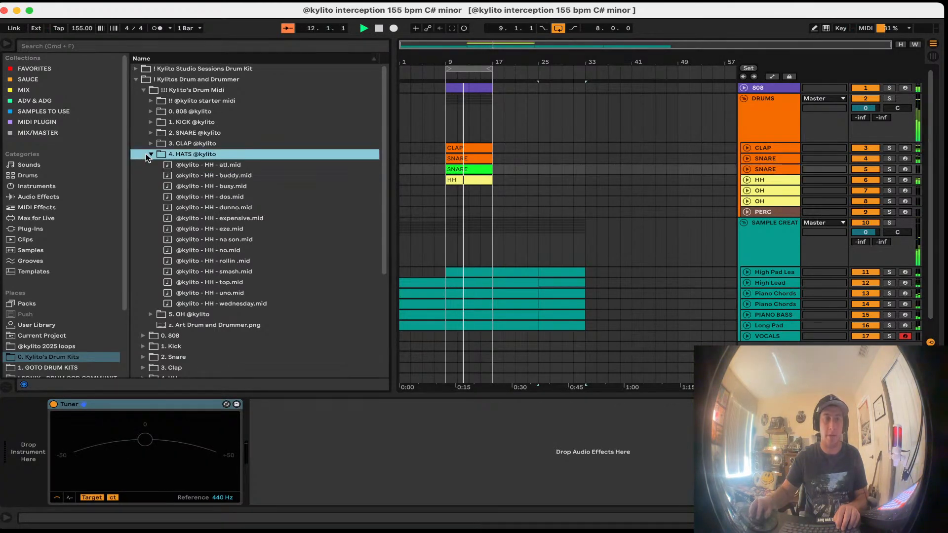
{"action": "left_click", "coordinate": [143, 90]}
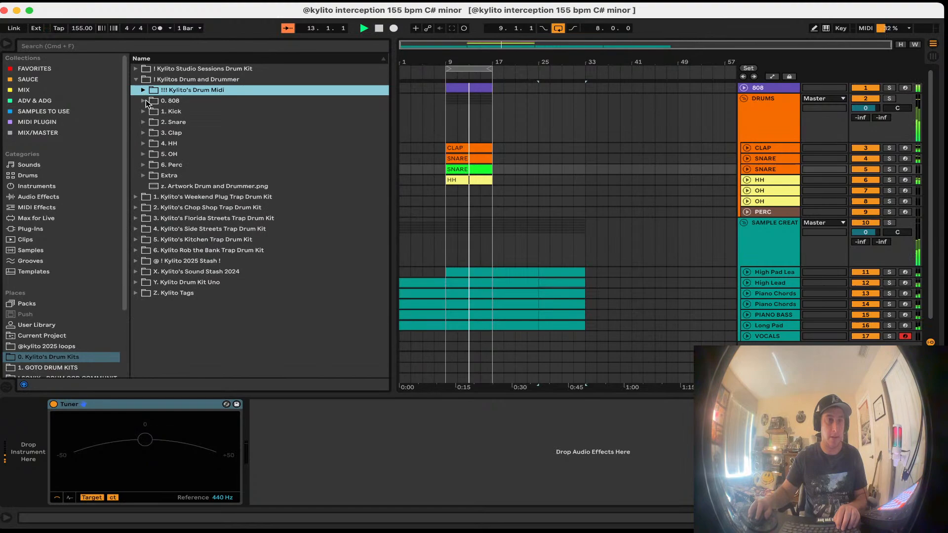
{"action": "left_click", "coordinate": [168, 123]}
{"action": "left_click", "coordinate": [183, 154]}
{"action": "left_click", "coordinate": [189, 197]}
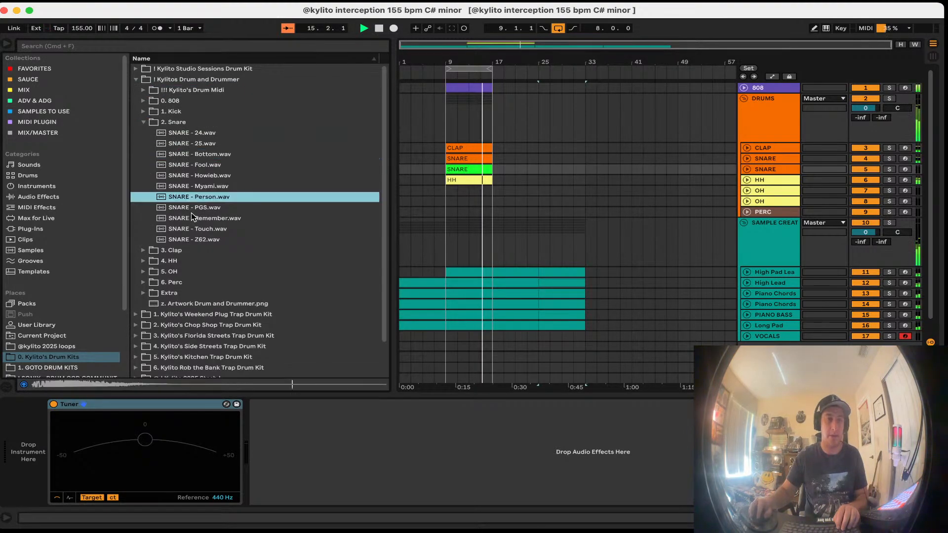
{"action": "left_click", "coordinate": [193, 217]}
{"action": "left_click", "coordinate": [193, 240]}
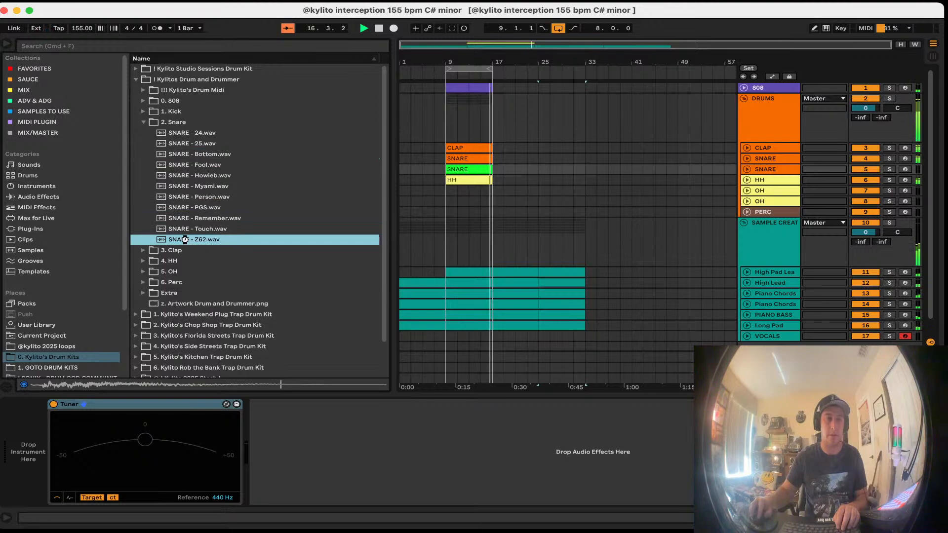
{"action": "left_click_drag", "start_coordinate": [185, 240], "coordinate": [185, 446]}
Step: Switch off the filter and Warp for the Z62 snare sample and save the set
{"action": "left_click", "coordinate": [390, 477]}
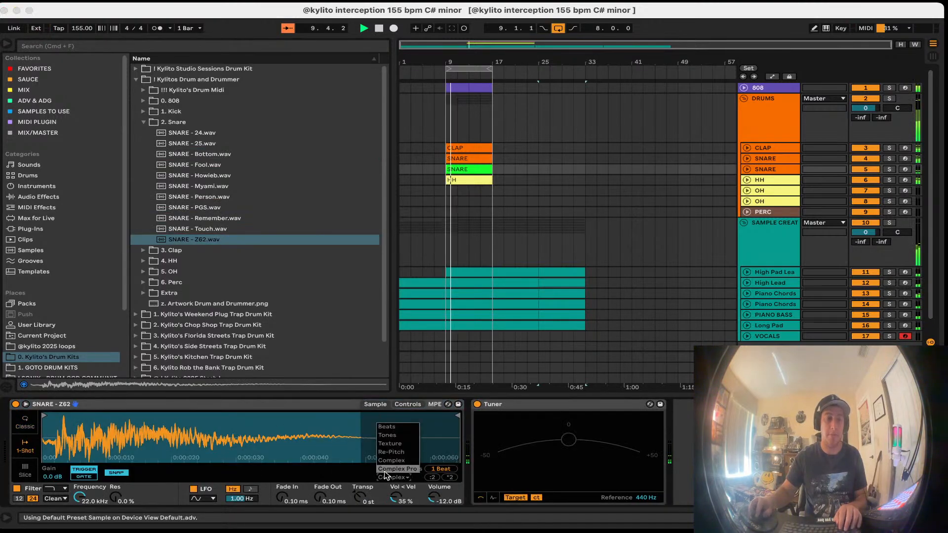
{"action": "left_click", "coordinate": [386, 471]}
{"action": "left_click", "coordinate": [394, 469]}
{"action": "key", "text": "super+s"}
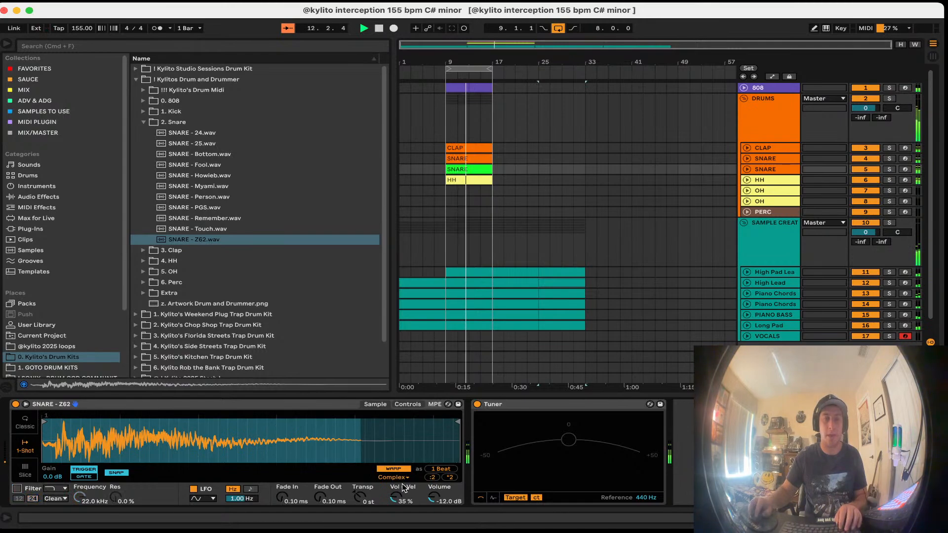
{"action": "left_click", "coordinate": [395, 468]}
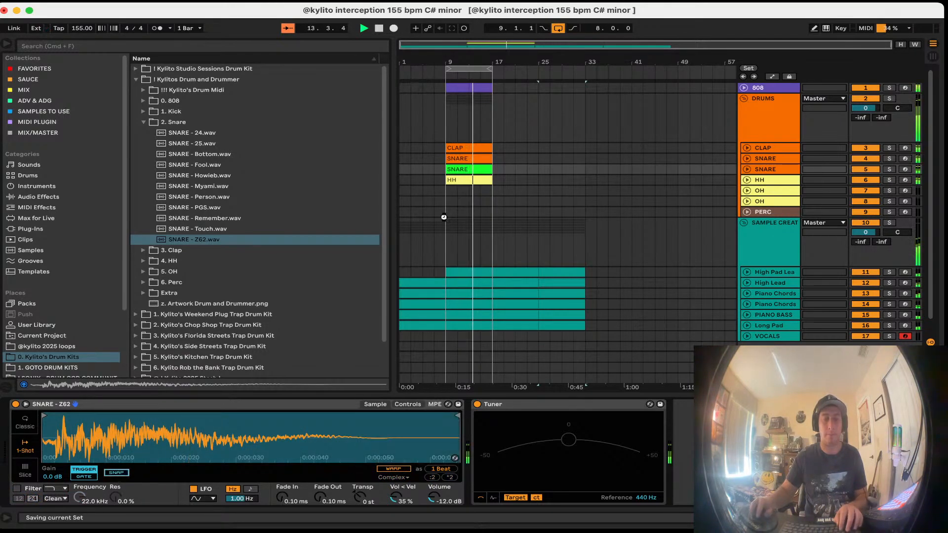
Step: Load the 200 Low Cut F6-RTA Stereo preset from the MIX/MASTER collection onto the High Pad Lead track and close its plug-in window
{"action": "left_click", "coordinate": [767, 86]}
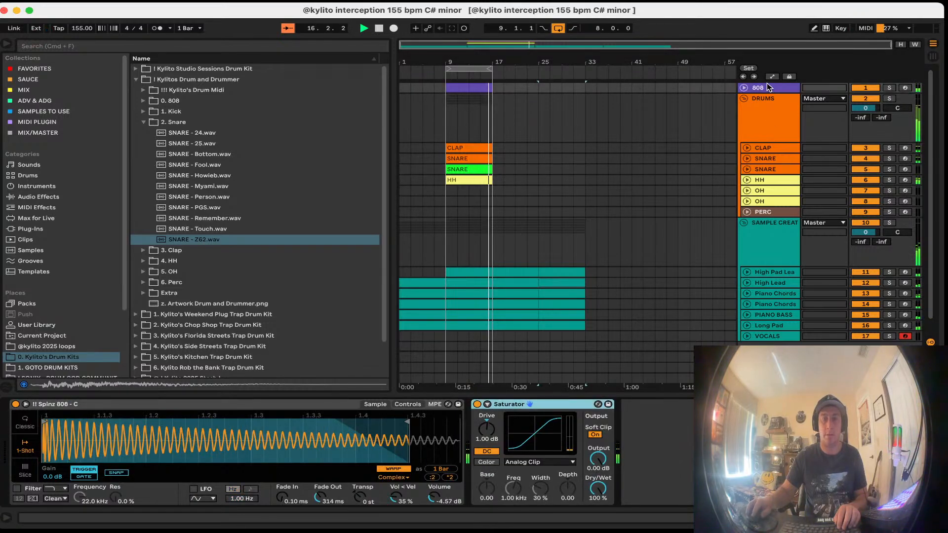
{"action": "scroll", "coordinate": [767, 230], "scroll_direction": "down", "scroll_amount": 1}
{"action": "left_click", "coordinate": [773, 256]}
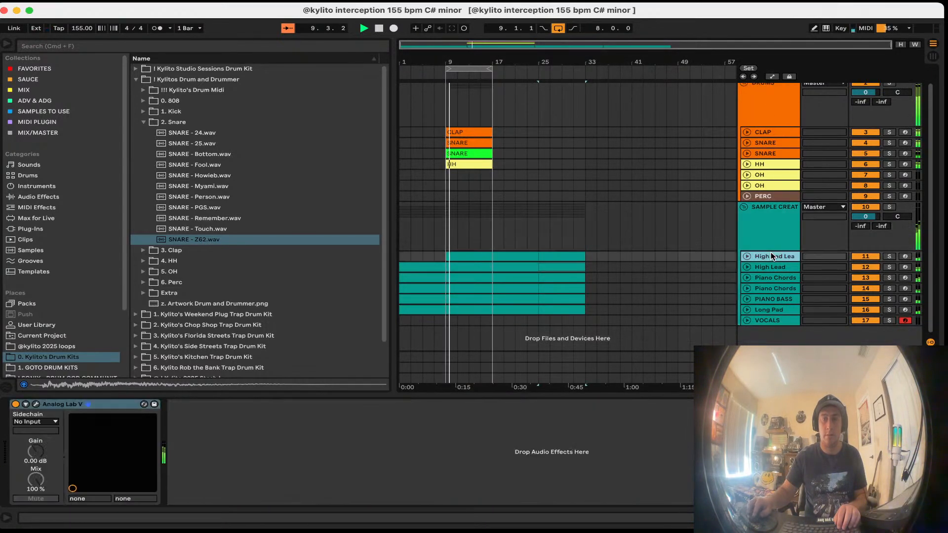
{"action": "left_click", "coordinate": [49, 132]}
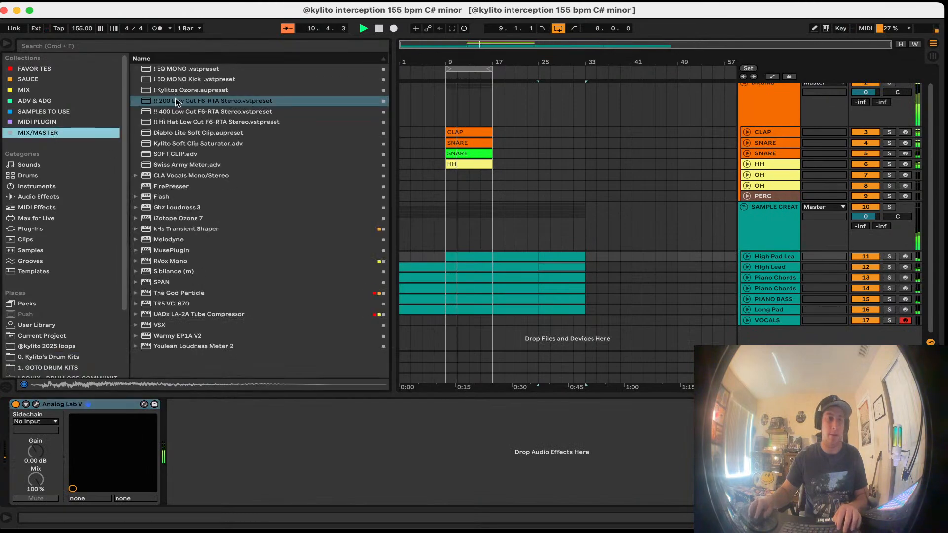
{"action": "double_click", "coordinate": [176, 101]}
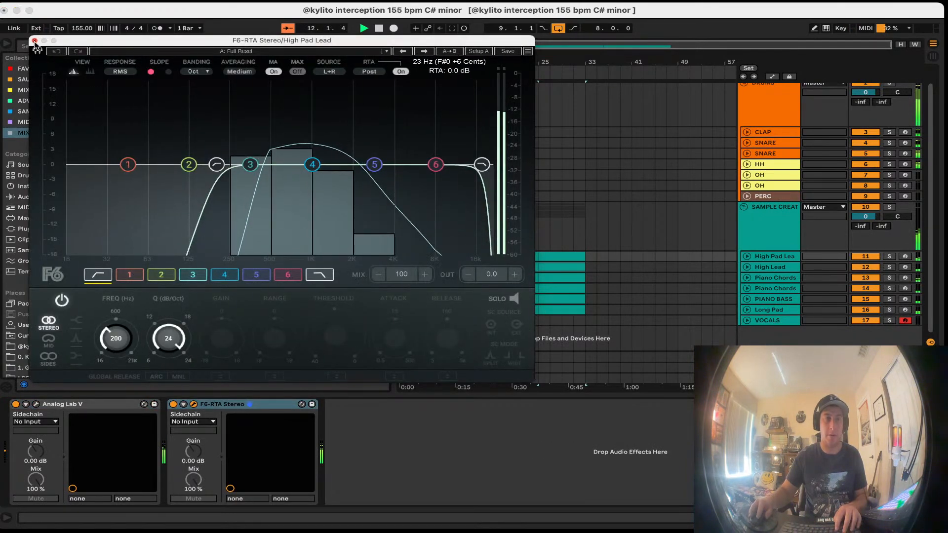
{"action": "left_click", "coordinate": [34, 40]}
Step: Copy the F6-RTA Stereo low cut from the High Pad Lead track onto the Piano Chords, Long Pad and VOCALS tracks
{"action": "left_click", "coordinate": [276, 404]}
{"action": "key", "text": "Delete"}
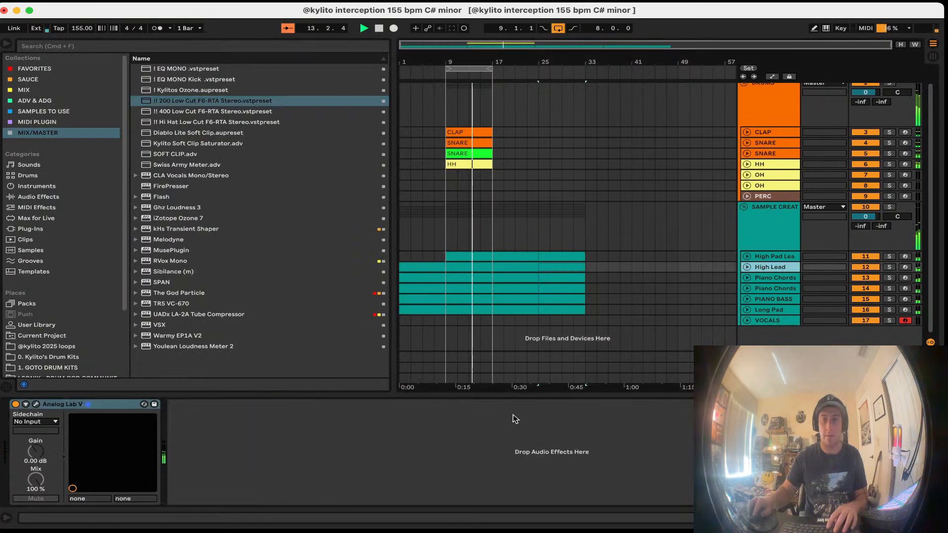
{"action": "key", "text": "Down"}
{"action": "key", "text": "Down"}
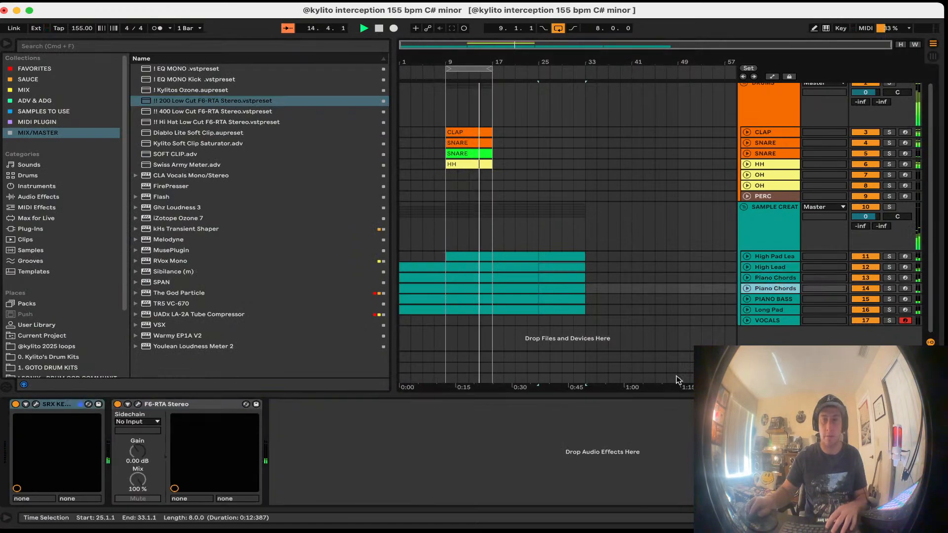
{"action": "key", "text": "super+v"}
{"action": "left_click", "coordinate": [772, 310]}
{"action": "key", "text": "super+v"}
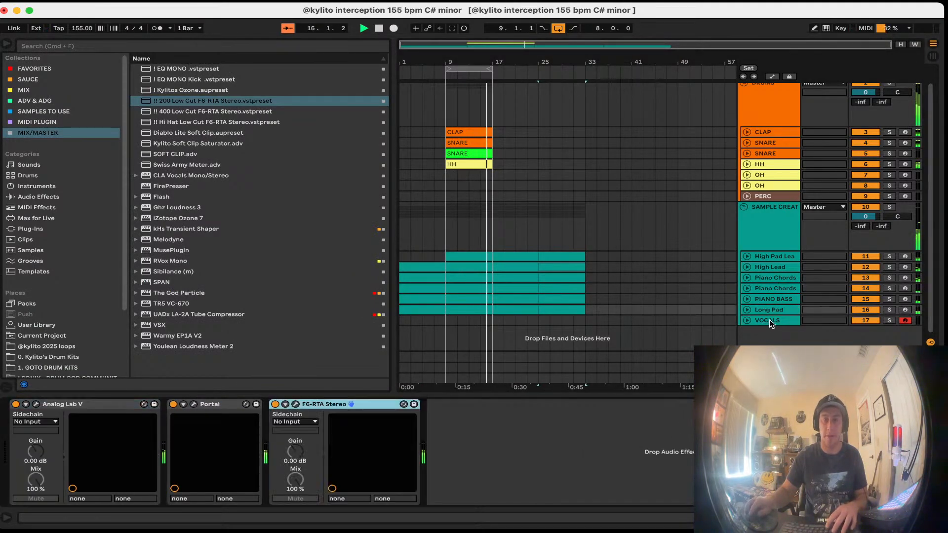
{"action": "left_click", "coordinate": [769, 320]}
{"action": "key", "text": "super+v"}
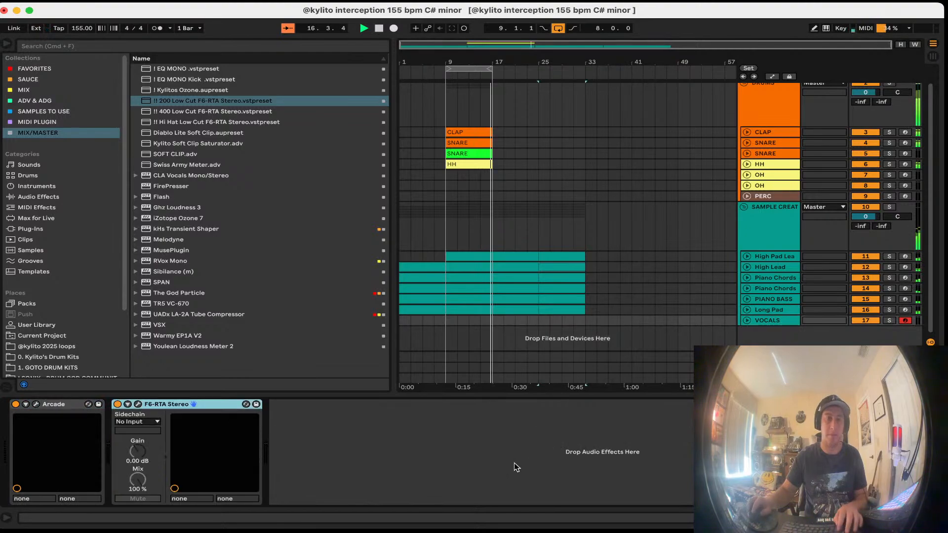
Step: Hide the device view to enlarge the arrangement and browser
{"action": "left_click", "coordinate": [767, 320]}
{"action": "left_click", "coordinate": [495, 402]}
{"action": "left_click", "coordinate": [484, 381]}
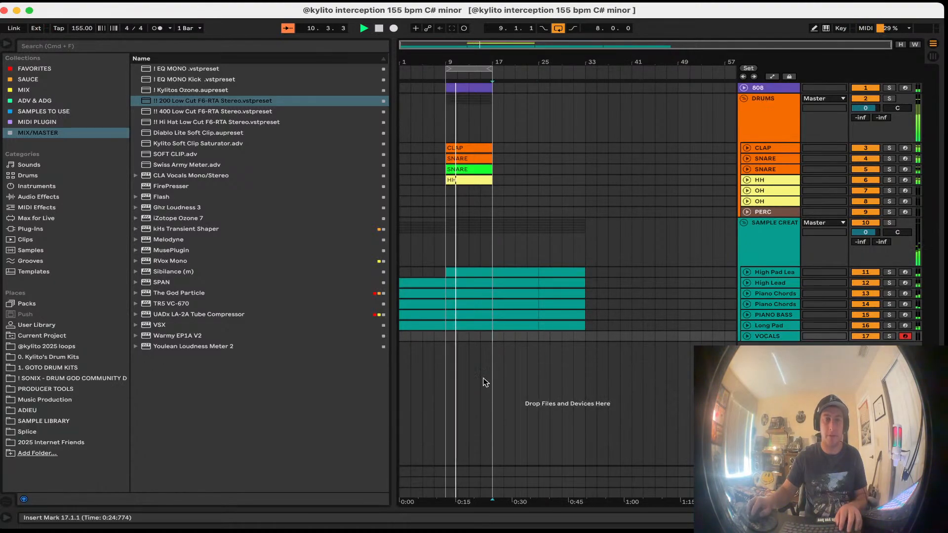
{"action": "left_click", "coordinate": [514, 181]}
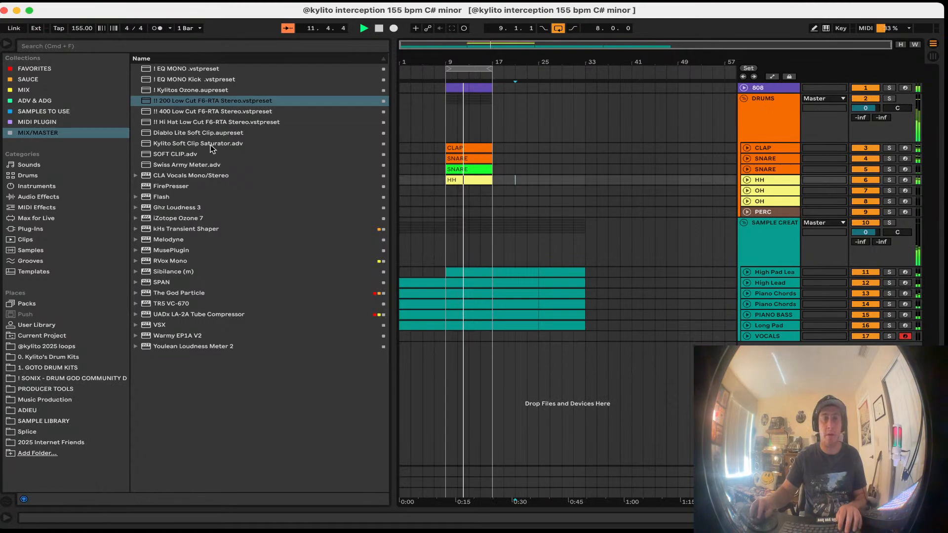
Step: Browse the drum kit folders and audition an open hat sample from the 5. OH folder
{"action": "left_click", "coordinate": [50, 367]}
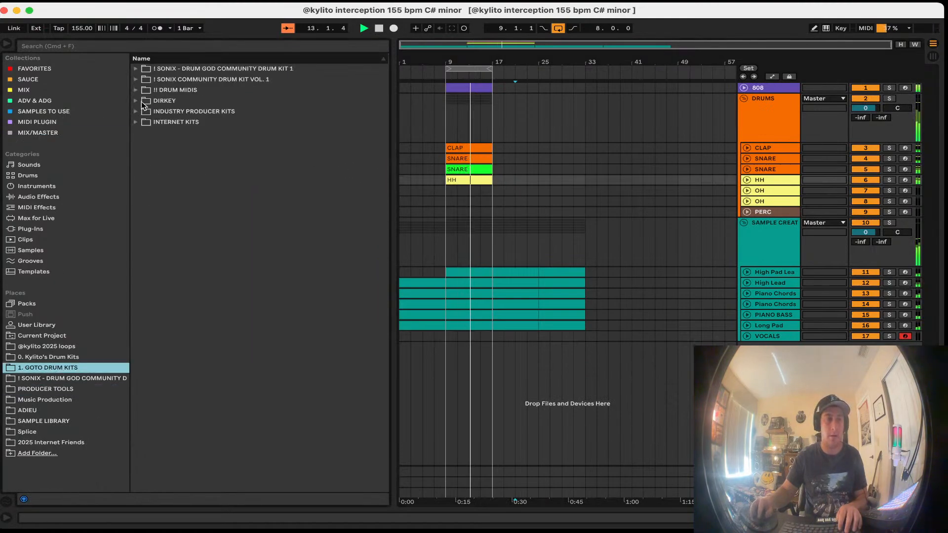
{"action": "left_click", "coordinate": [49, 357]}
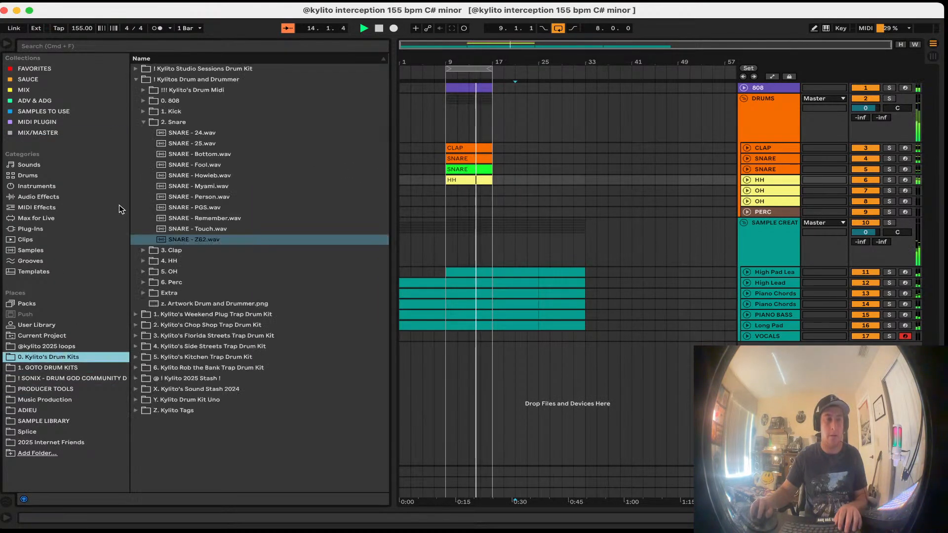
{"action": "left_click", "coordinate": [143, 122]}
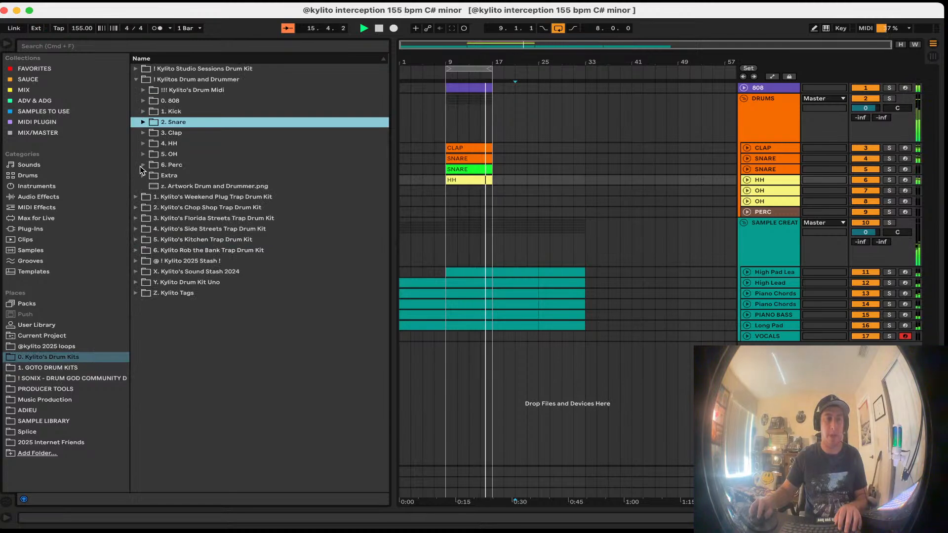
{"action": "left_click", "coordinate": [144, 154]}
{"action": "left_click", "coordinate": [180, 187]}
{"action": "left_click", "coordinate": [143, 154]}
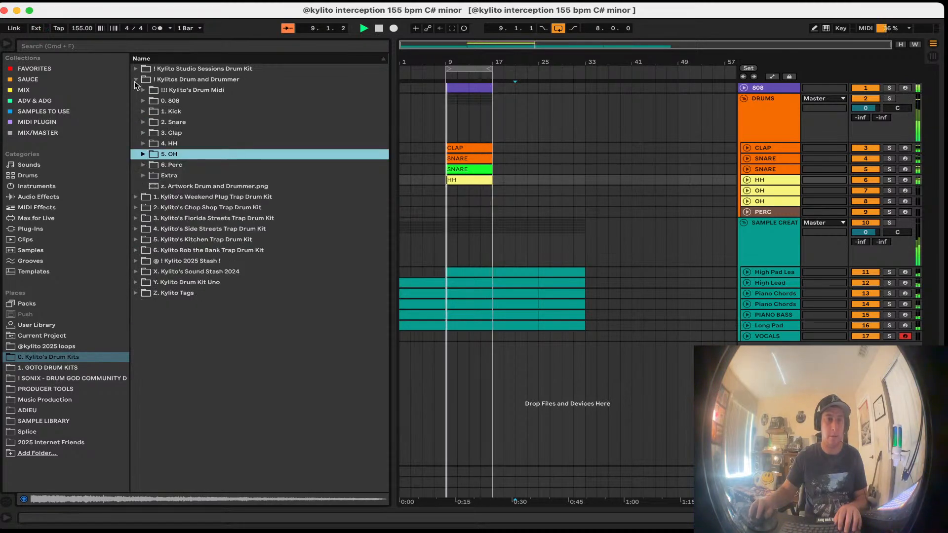
Step: Place the tres and vari open hat MIDI patterns from the drum MIDI folder on the two OH tracks at bar 9
{"action": "left_click", "coordinate": [143, 90]}
{"action": "left_click", "coordinate": [151, 165]}
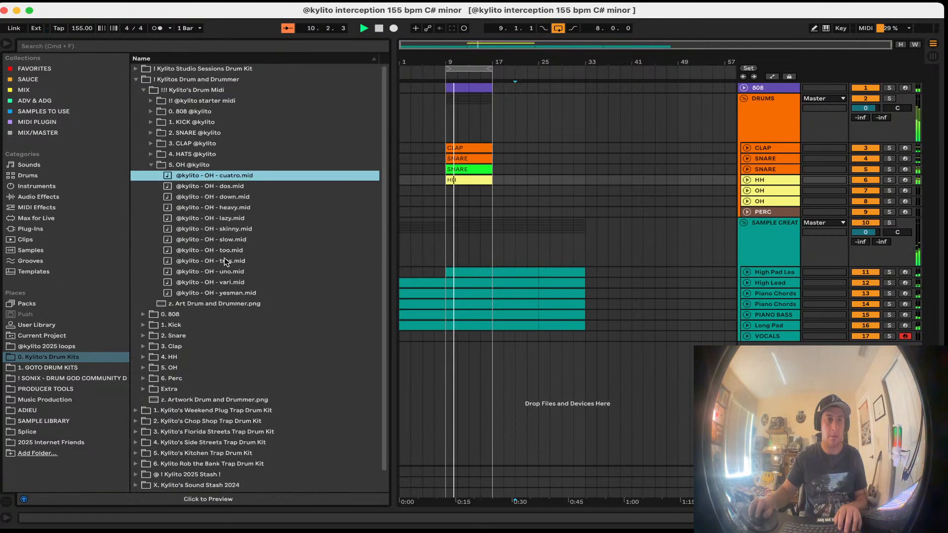
{"action": "left_click_drag", "start_coordinate": [291, 261], "coordinate": [453, 193]}
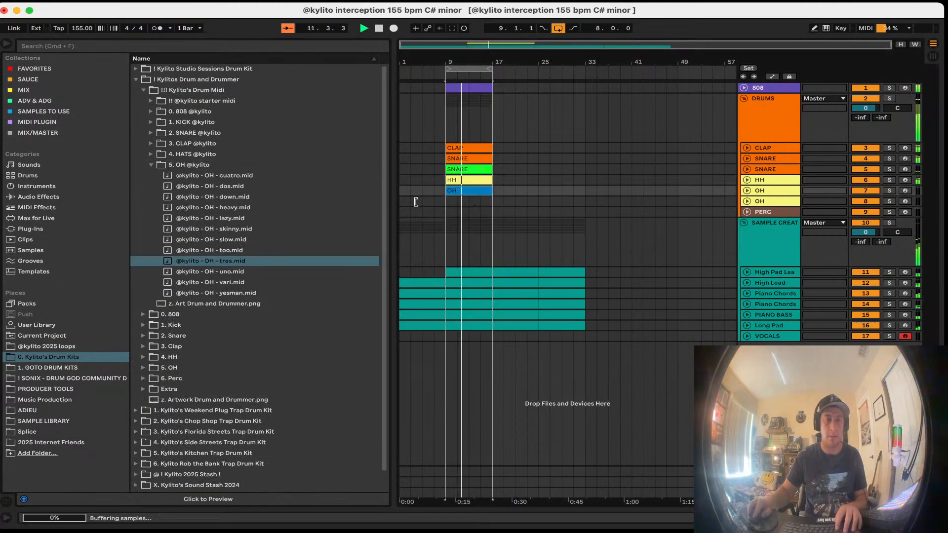
{"action": "left_click_drag", "start_coordinate": [259, 280], "coordinate": [449, 205]}
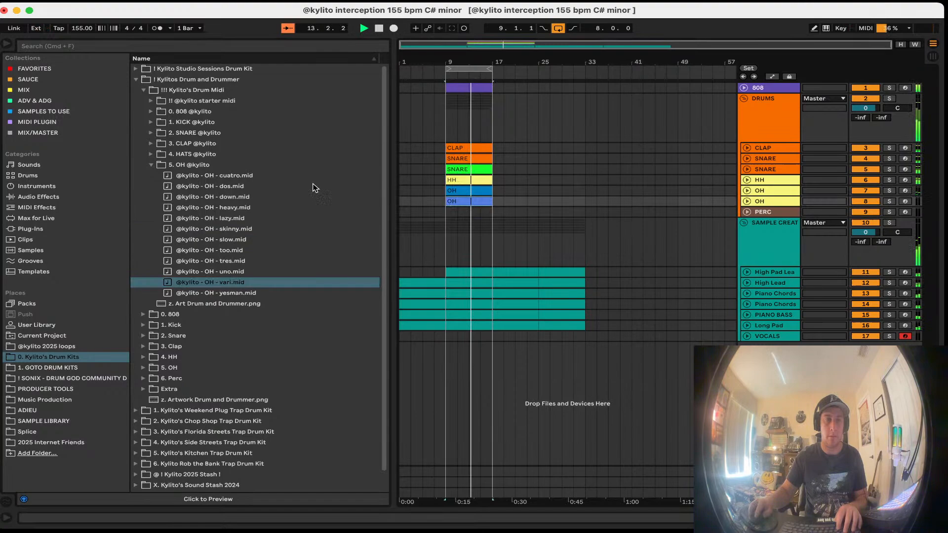
{"action": "left_click", "coordinate": [151, 166]}
Step: Arm the PERC track, record a percussion pattern over bars 9 to 17, and match the clip's color to its track
{"action": "left_click", "coordinate": [905, 213]}
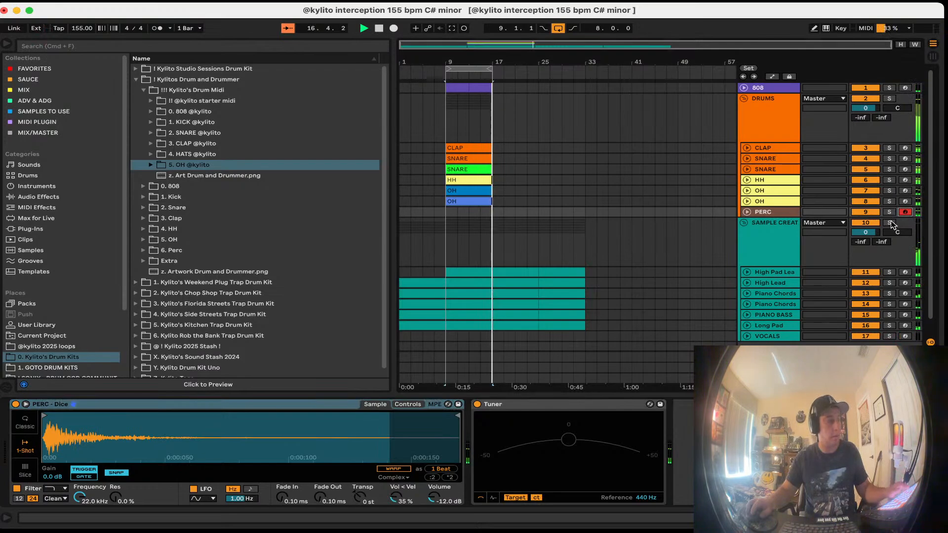
{"action": "key", "text": "F9"}
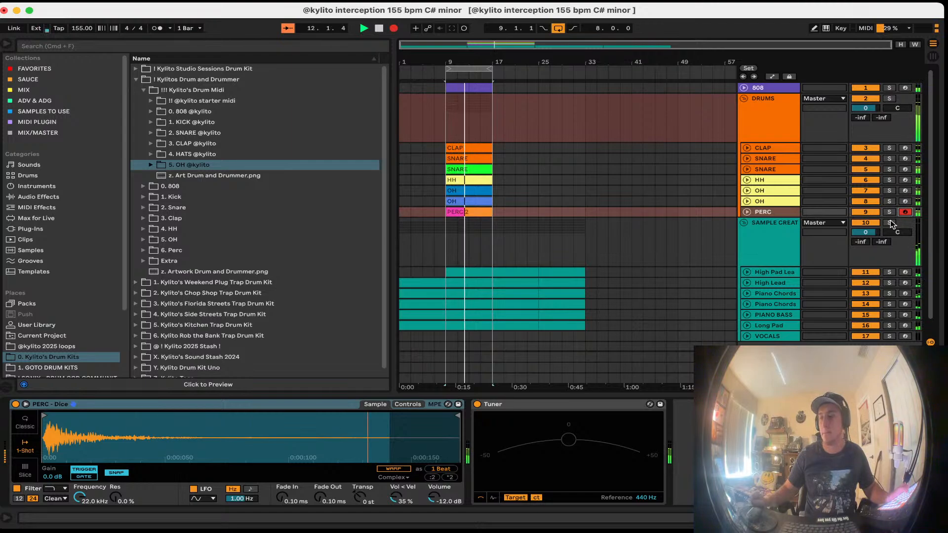
{"action": "key", "text": "space"}
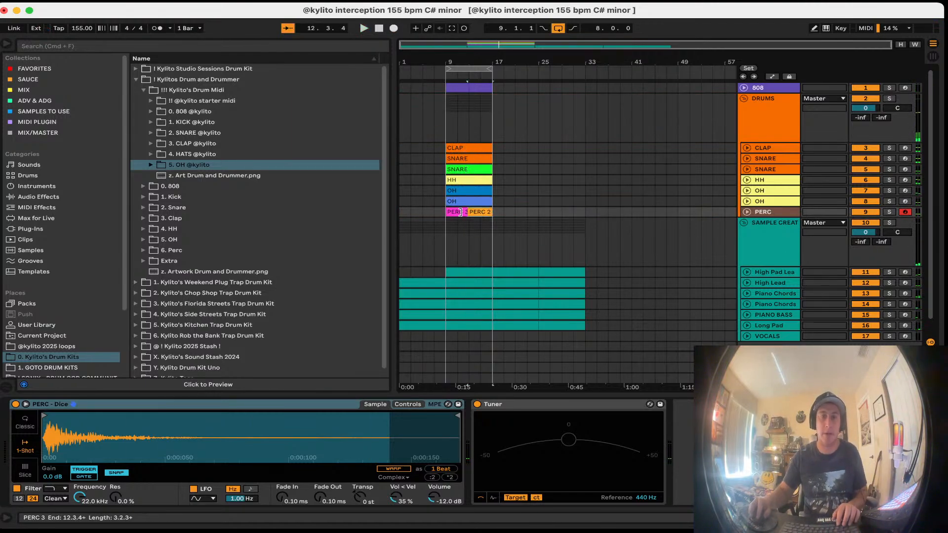
{"action": "right_click", "coordinate": [763, 212]}
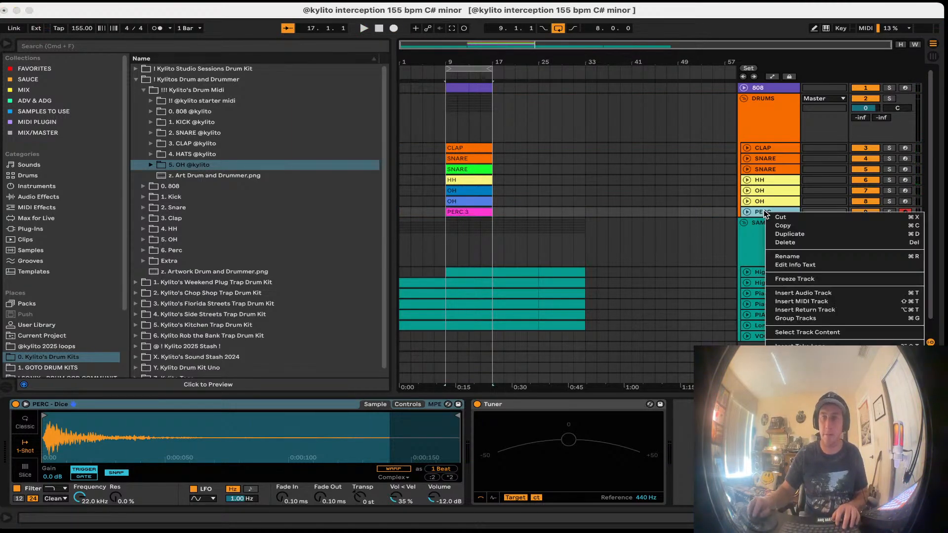
{"action": "left_click", "coordinate": [808, 383]}
Step: Open the PERC 3 clip's notes in an enlarged note editor and select all of them
{"action": "double_click", "coordinate": [481, 212]}
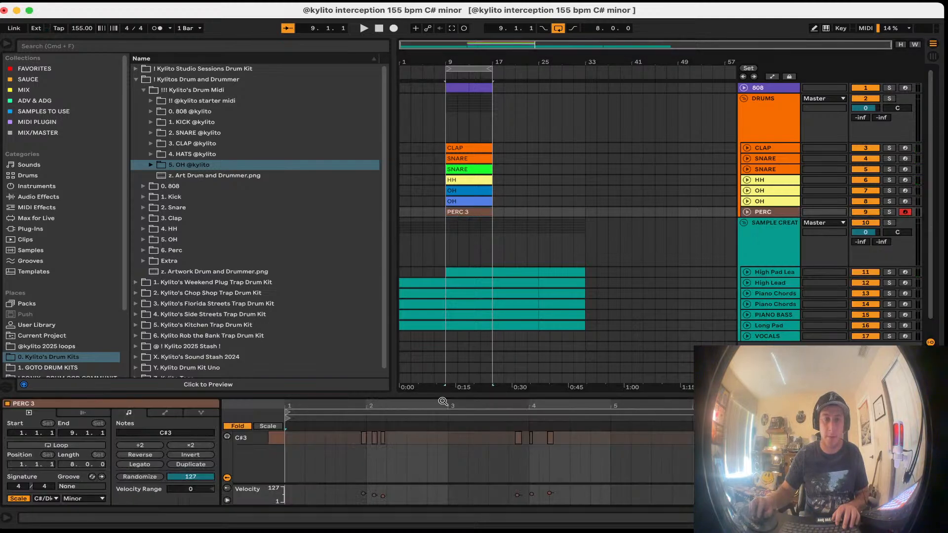
{"action": "left_click_drag", "start_coordinate": [442, 399], "coordinate": [424, 302]}
{"action": "left_click", "coordinate": [399, 380]}
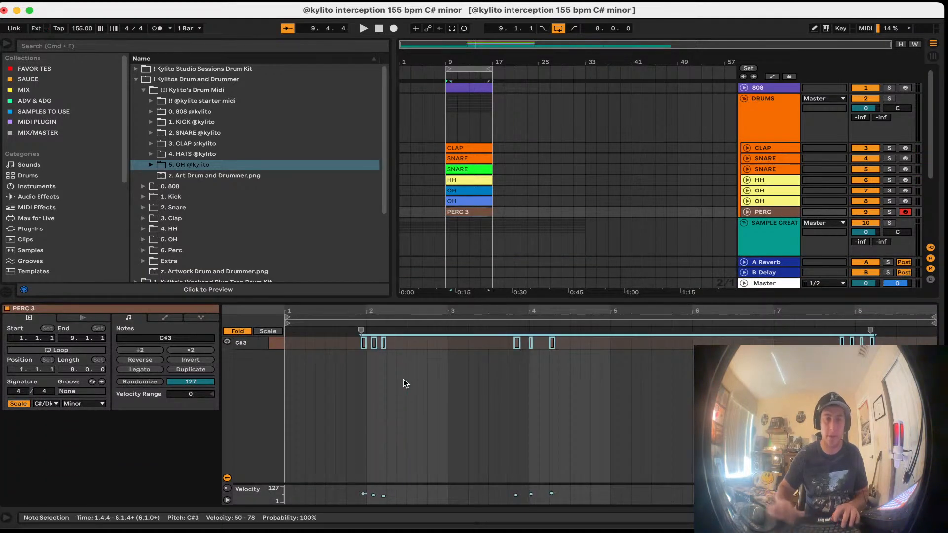
Step: Move the first three C#3 notes of the PERC 3 clip earlier, to 1.4.1, 1.4.3 and 1.4.4
{"action": "key", "text": "space"}
{"action": "scroll", "coordinate": [399, 382], "scroll_direction": "up", "scroll_amount": 5}
{"action": "scroll", "coordinate": [399, 381], "scroll_direction": "left", "scroll_amount": 5}
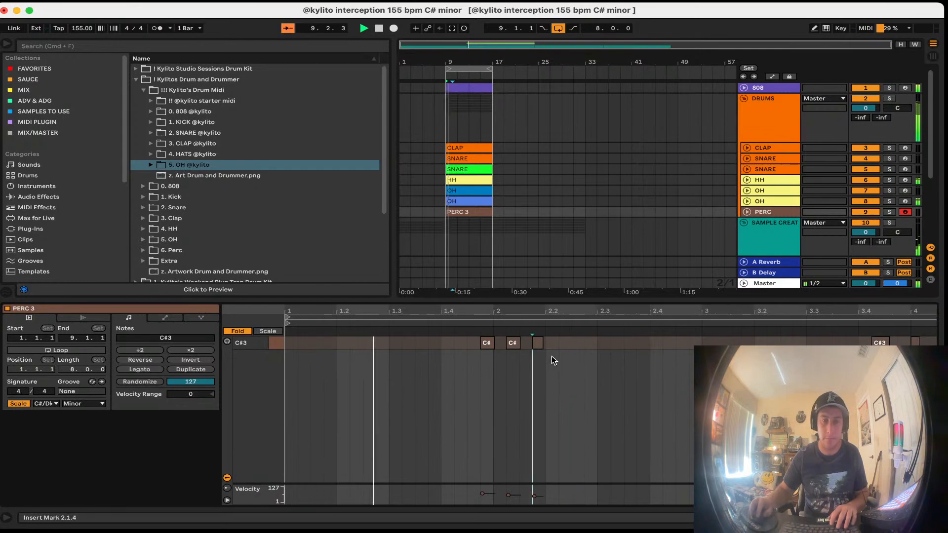
{"action": "left_click_drag", "start_coordinate": [551, 356], "coordinate": [472, 342]}
{"action": "key", "text": "space"}
{"action": "key", "text": "space"}
{"action": "left_click", "coordinate": [468, 366]}
{"action": "left_click", "coordinate": [499, 344]}
{"action": "key", "text": "Delete"}
{"action": "key", "text": "space"}
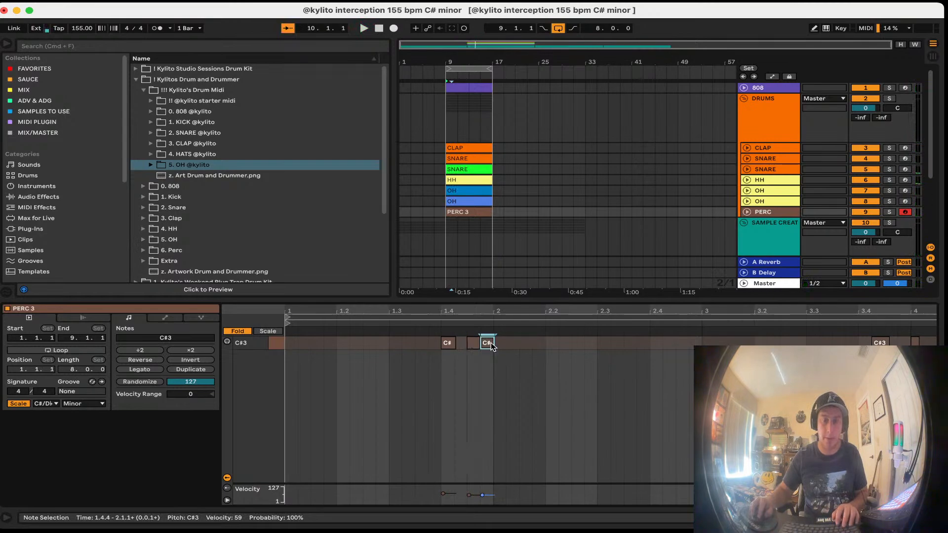
Step: Try the second and third opening notes of the PERC 3 clip slightly earlier, with the third at 1.4.3+
{"action": "left_click", "coordinate": [474, 343]}
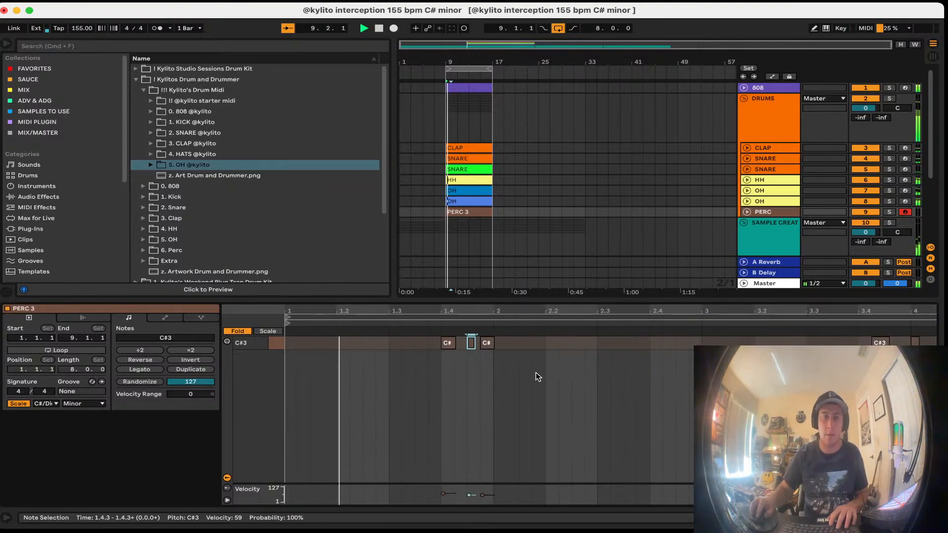
{"action": "left_click", "coordinate": [532, 369]}
{"action": "key", "text": "plus"}
{"action": "left_click", "coordinate": [459, 353]}
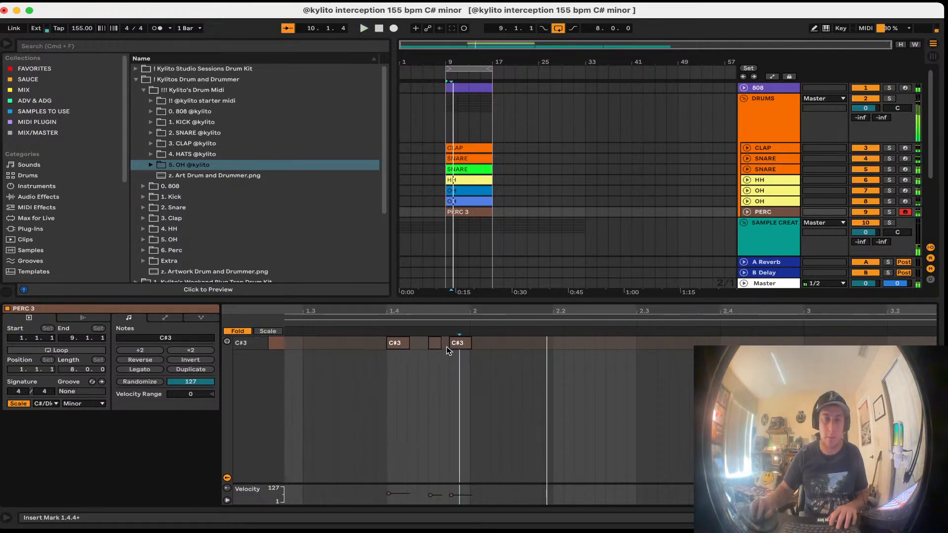
{"action": "left_click_drag", "start_coordinate": [433, 343], "coordinate": [425, 342]}
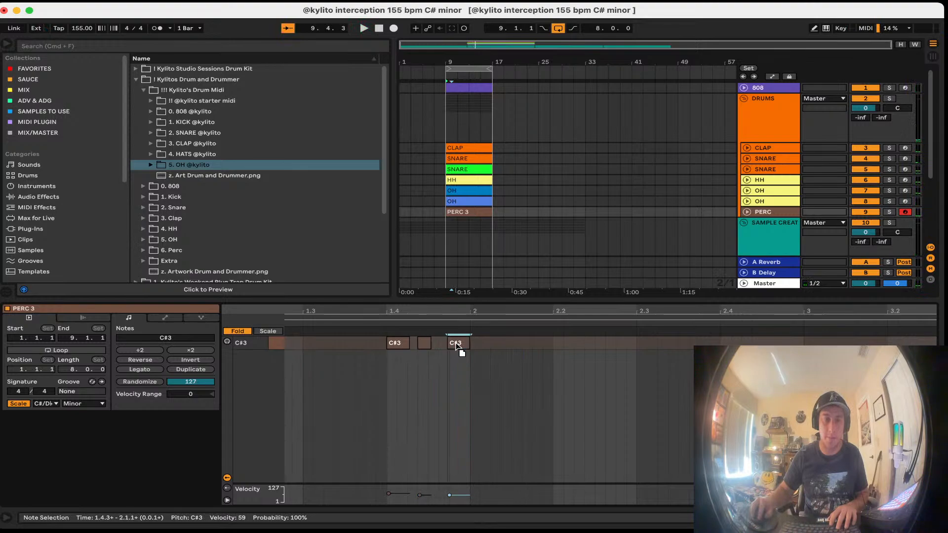
{"action": "key", "text": "space"}
{"action": "left_click", "coordinate": [612, 391]}
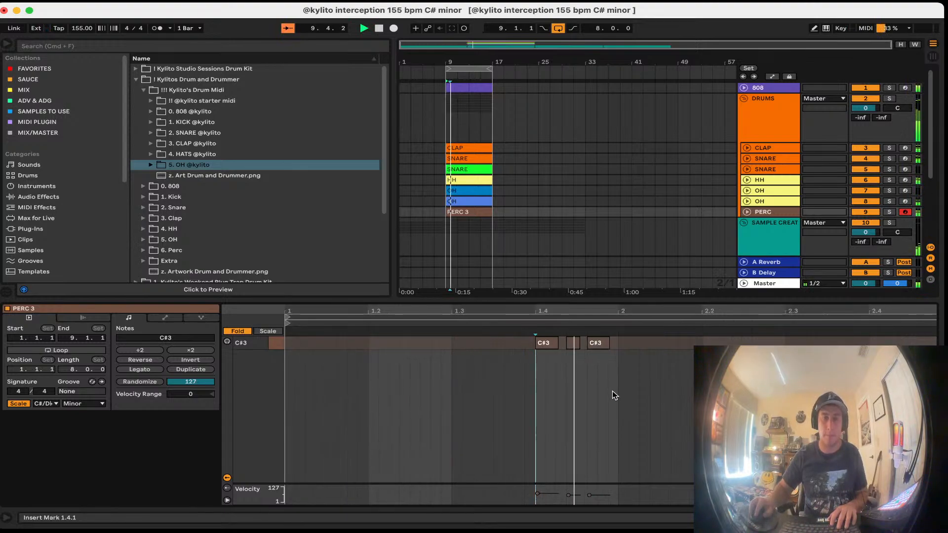
Step: Shorten the first note at 1.4.1 and delete the second note of the opening group
{"action": "left_click", "coordinate": [574, 345]}
{"action": "left_click_drag", "start_coordinate": [556, 345], "coordinate": [546, 345]}
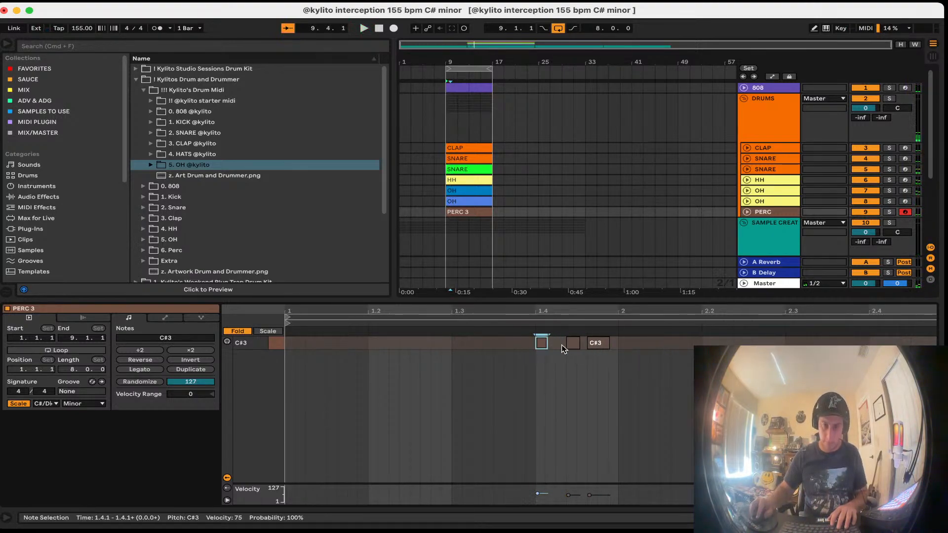
{"action": "left_click", "coordinate": [566, 351]}
{"action": "left_click", "coordinate": [572, 347]}
{"action": "key", "text": "Delete"}
{"action": "key", "text": "space"}
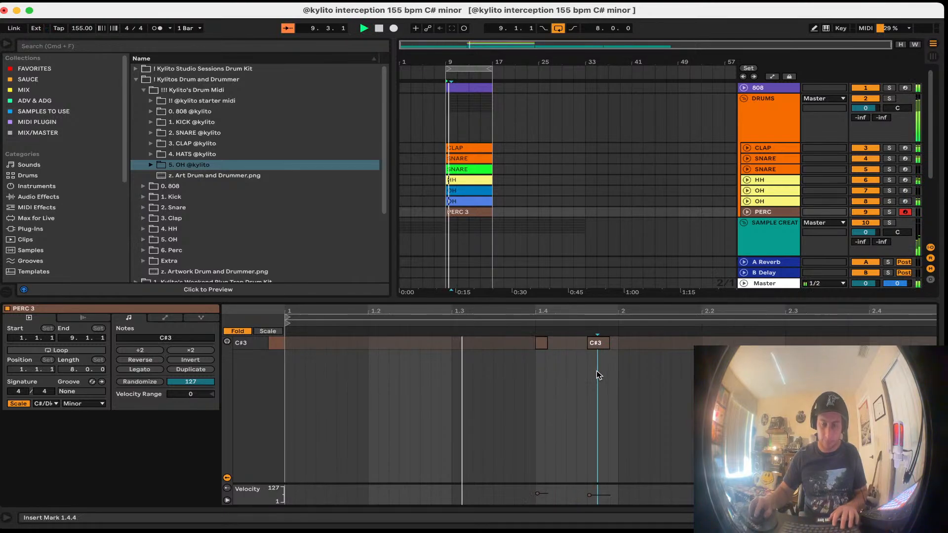
Step: Turn the long note before bar 2 into two adjacent short notes at about 1.4.4 and 1.4.4+
{"action": "key", "text": "space"}
{"action": "mouse_move", "coordinate": [609, 343]}
{"action": "left_mouse_down"}
{"action": "mouse_move", "coordinate": [596, 343]}
{"action": "mouse_move", "coordinate": [605, 343]}
{"action": "left_mouse_up"}
{"action": "key", "text": "space"}
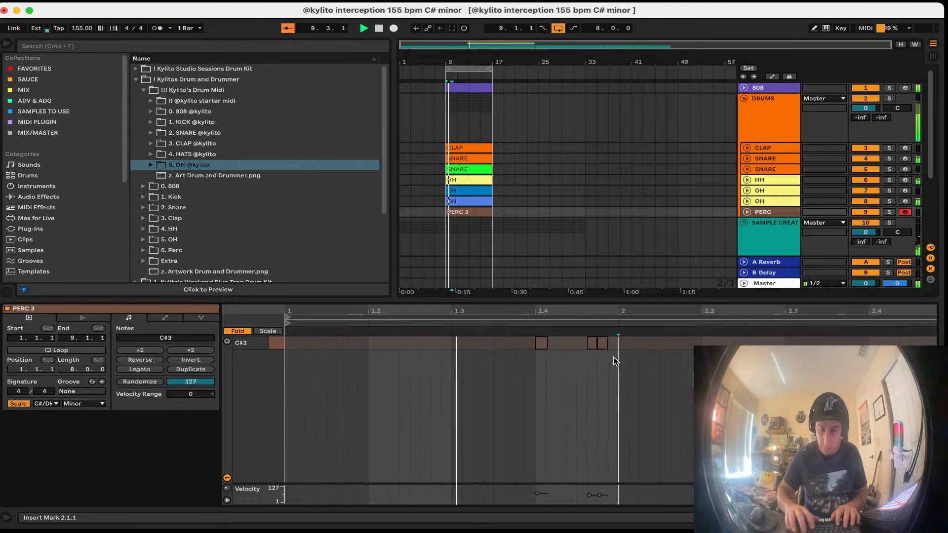
{"action": "key", "text": "super+a"}
{"action": "key", "text": "space"}
{"action": "left_click", "coordinate": [604, 345]}
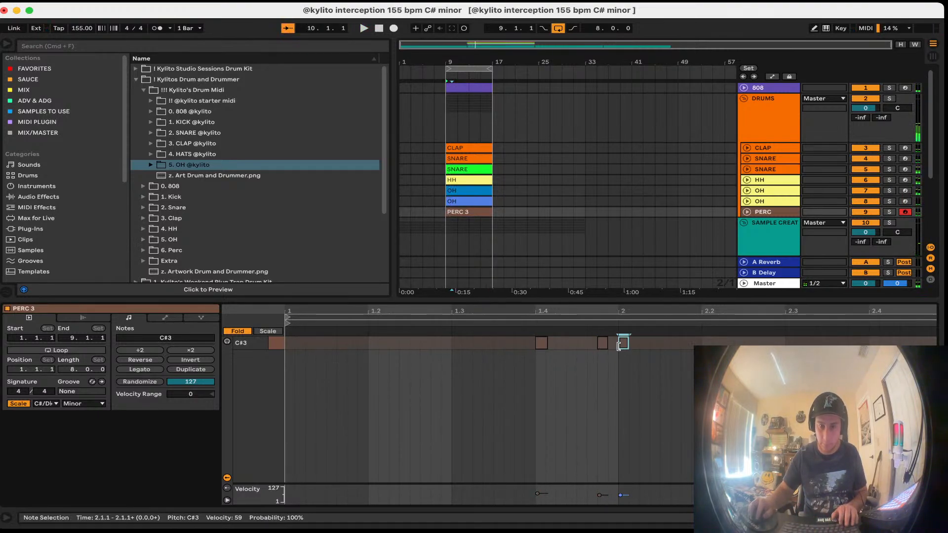
{"action": "left_click", "coordinate": [617, 374]}
{"action": "key", "text": "space"}
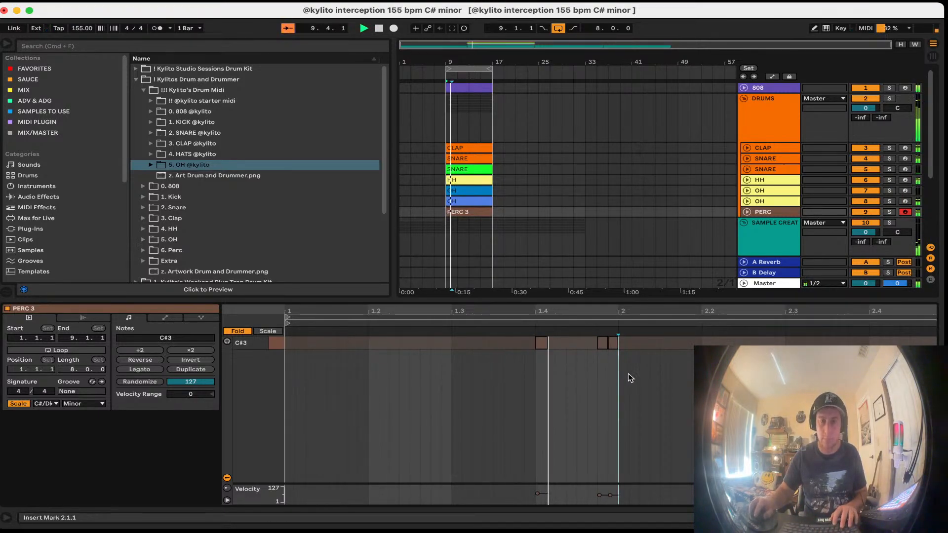
Step: Shift the second opening note to about 1.4.3 and compare positions for the third note just before bar 2
{"action": "key", "text": "space"}
{"action": "left_click", "coordinate": [603, 343]}
{"action": "key", "text": "Left"}
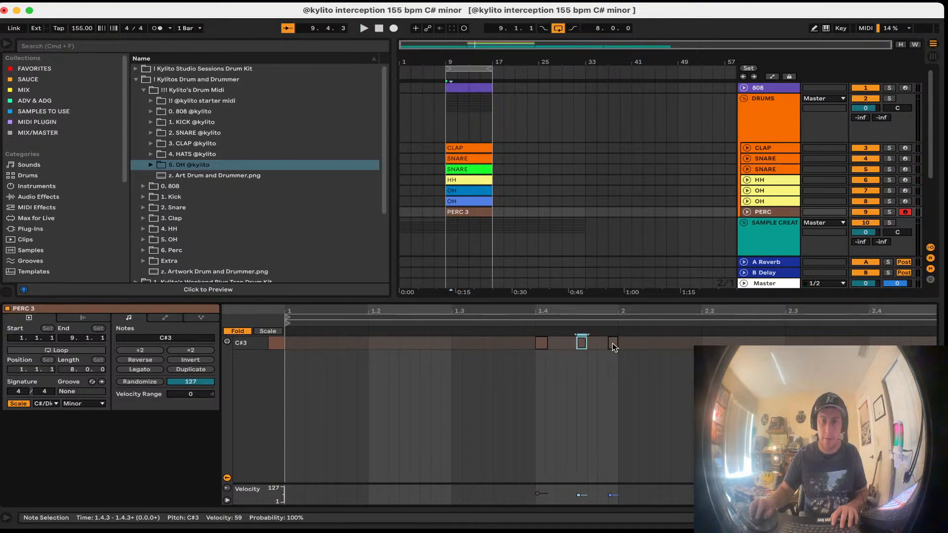
{"action": "left_click_drag", "start_coordinate": [612, 344], "coordinate": [602, 351]}
{"action": "key", "text": "space"}
{"action": "left_click", "coordinate": [603, 385]}
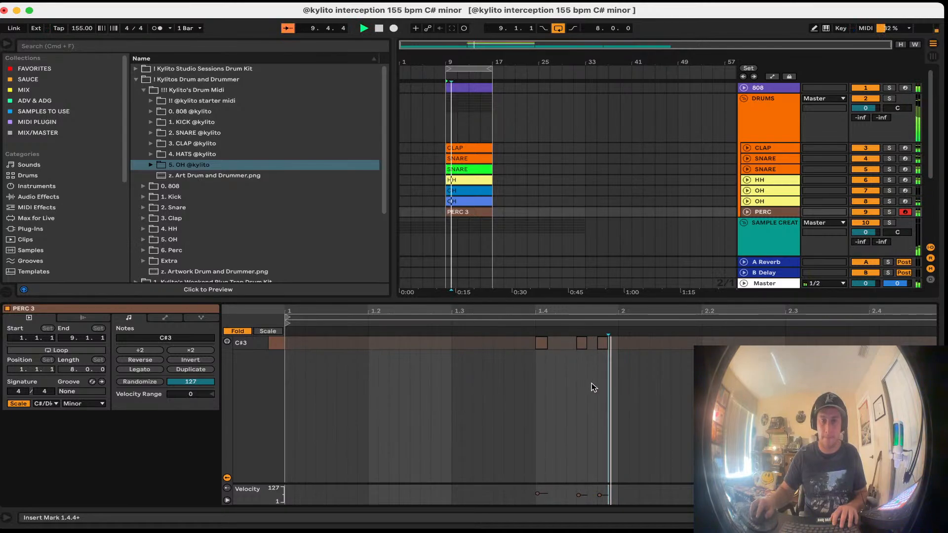
{"action": "left_click", "coordinate": [605, 346]}
{"action": "left_click", "coordinate": [632, 393]}
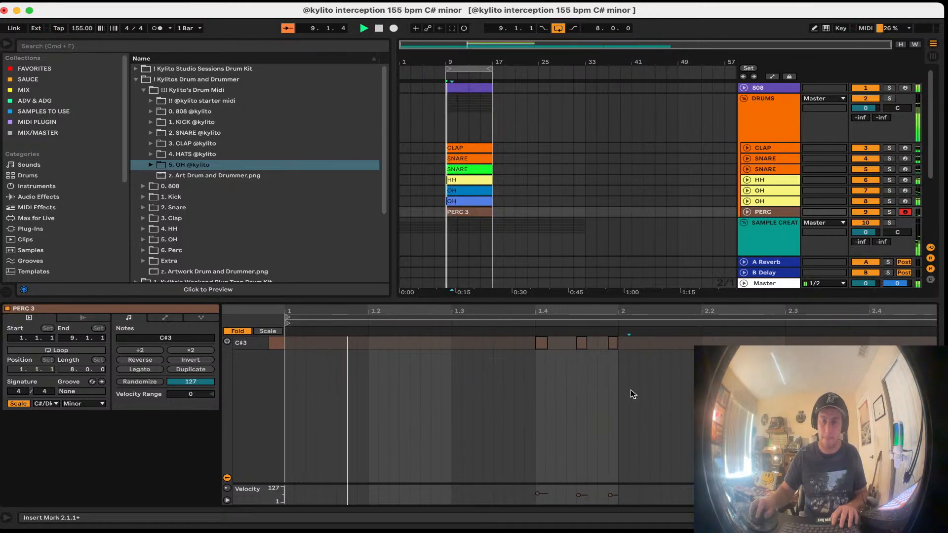
Step: Move the third note of the opening group onto 2.1.1
{"action": "key", "text": "space"}
{"action": "left_click_drag", "start_coordinate": [613, 344], "coordinate": [623, 350]}
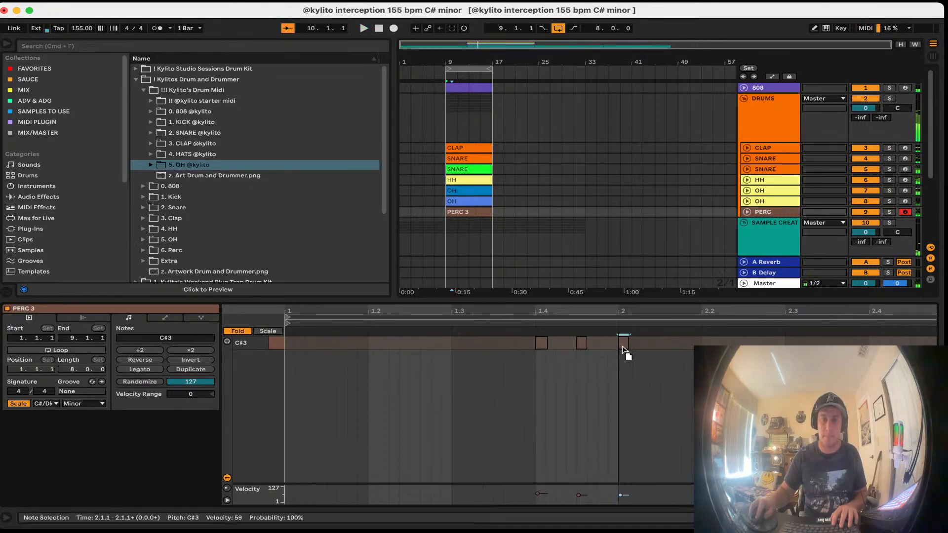
{"action": "left_click", "coordinate": [629, 396]}
Step: Move the longer C#3 note just before bar 4 of the PERC 3 clip earlier, to about 3.4.1
{"action": "scroll", "coordinate": [630, 394], "scroll_direction": "down", "scroll_amount": 5}
{"action": "key", "text": "super+a"}
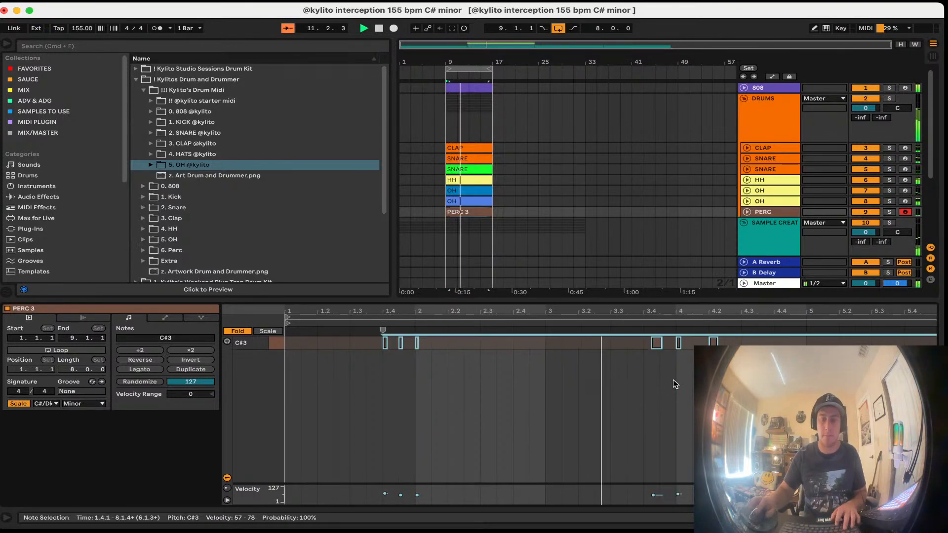
{"action": "left_click", "coordinate": [674, 380]}
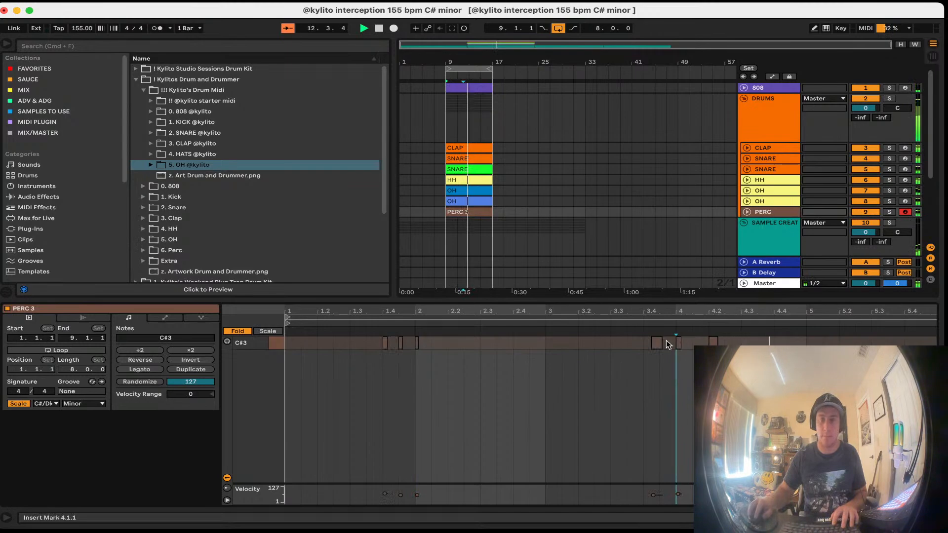
{"action": "left_click_drag", "start_coordinate": [659, 342], "coordinate": [648, 341]}
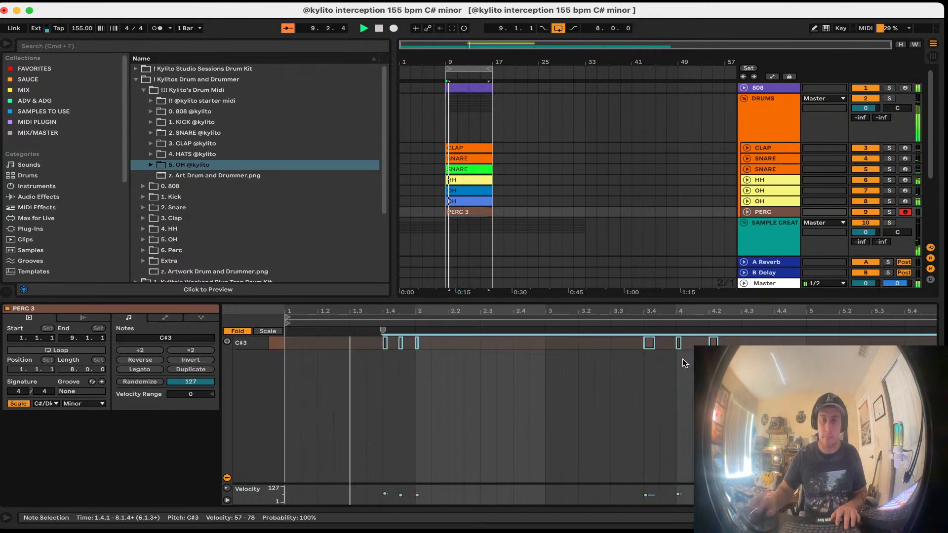
{"action": "left_click", "coordinate": [594, 344]}
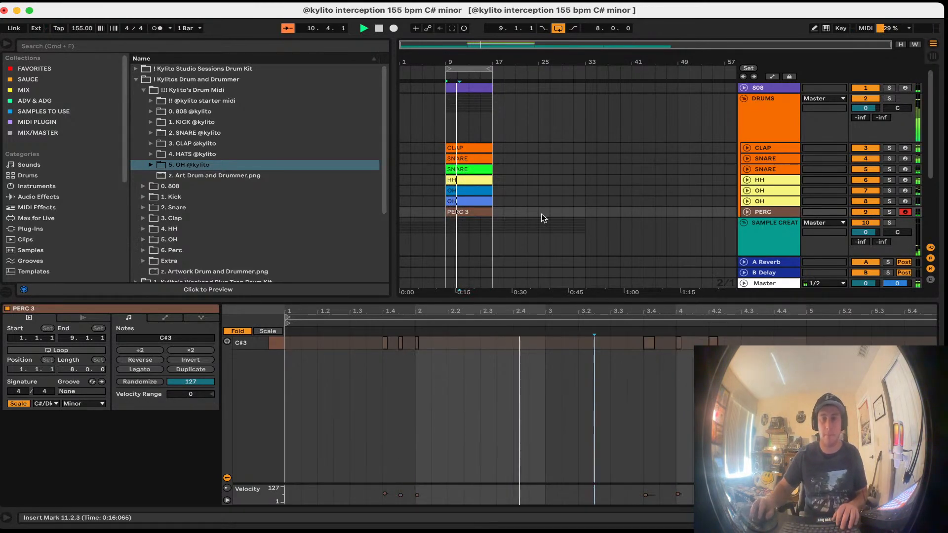
Step: Assign the yellow track color to the clips on both OH tracks
{"action": "left_click", "coordinate": [783, 200]}
{"action": "left_click", "coordinate": [781, 188], "text": "shift"}
{"action": "right_click", "coordinate": [780, 189]}
{"action": "left_click", "coordinate": [821, 341]}
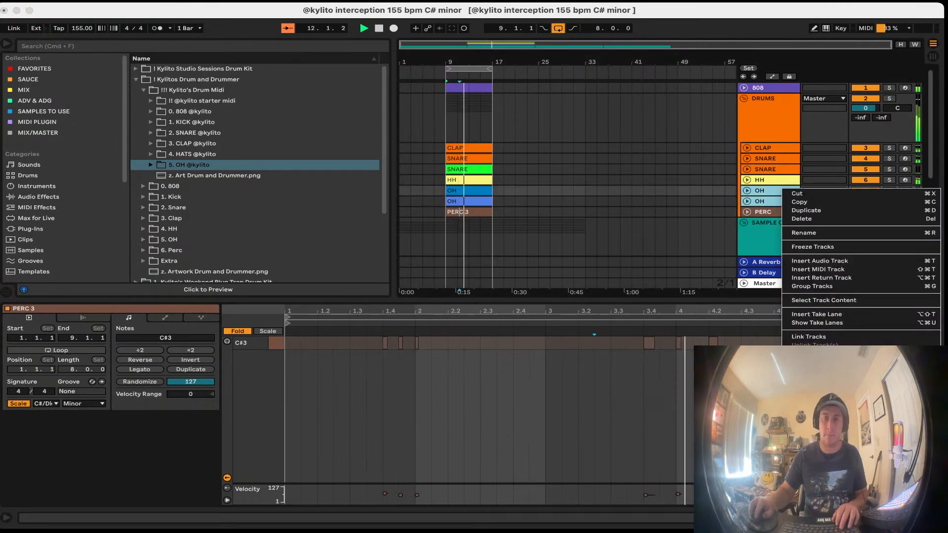
{"action": "left_click", "coordinate": [770, 201]}
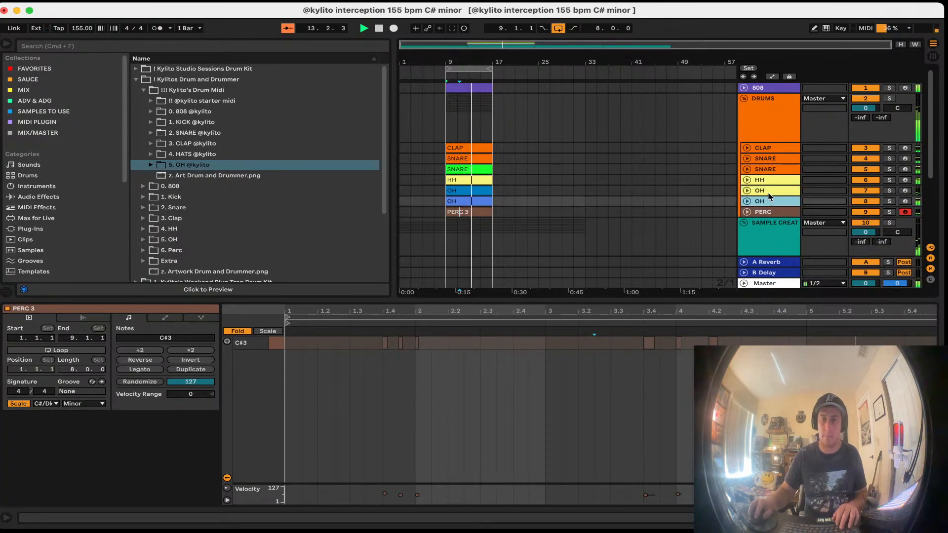
{"action": "left_click", "coordinate": [769, 192], "text": "shift"}
{"action": "right_click", "coordinate": [769, 192]}
{"action": "left_click", "coordinate": [800, 353]}
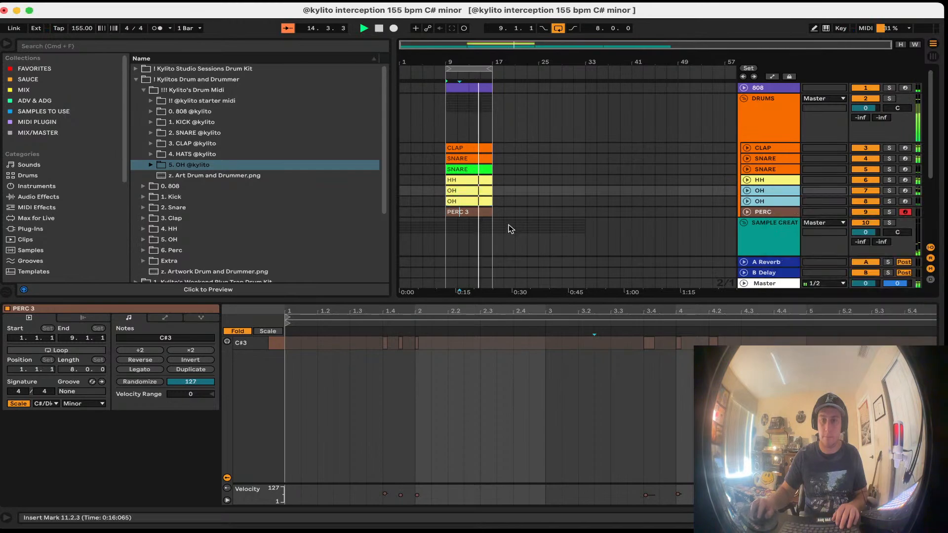
Step: Replace the second half of the PERC 3 clip with a copy of its first four bars and consolidate both into one clip
{"action": "left_click", "coordinate": [474, 212]}
{"action": "left_click_drag", "start_coordinate": [486, 213], "coordinate": [471, 213]}
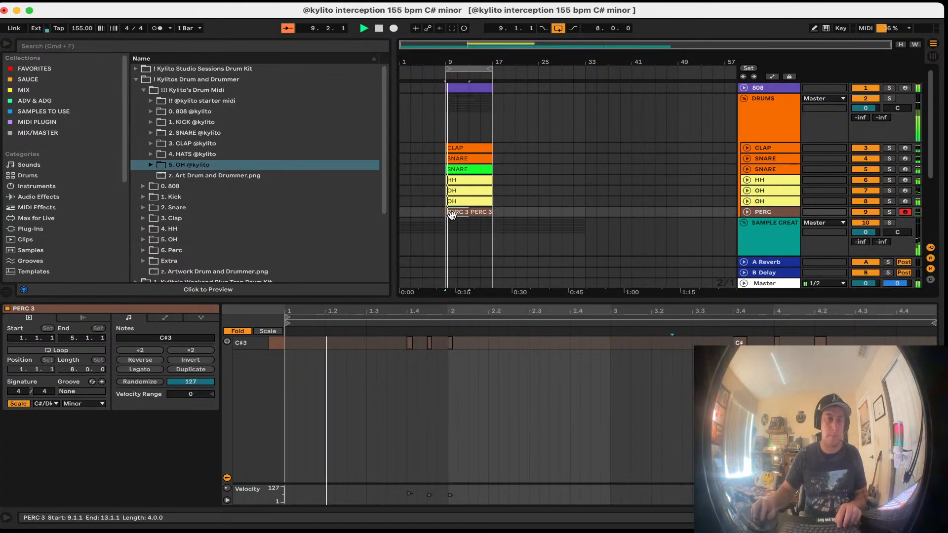
{"action": "left_click", "coordinate": [478, 213], "text": "shift"}
{"action": "key", "text": "super+j"}
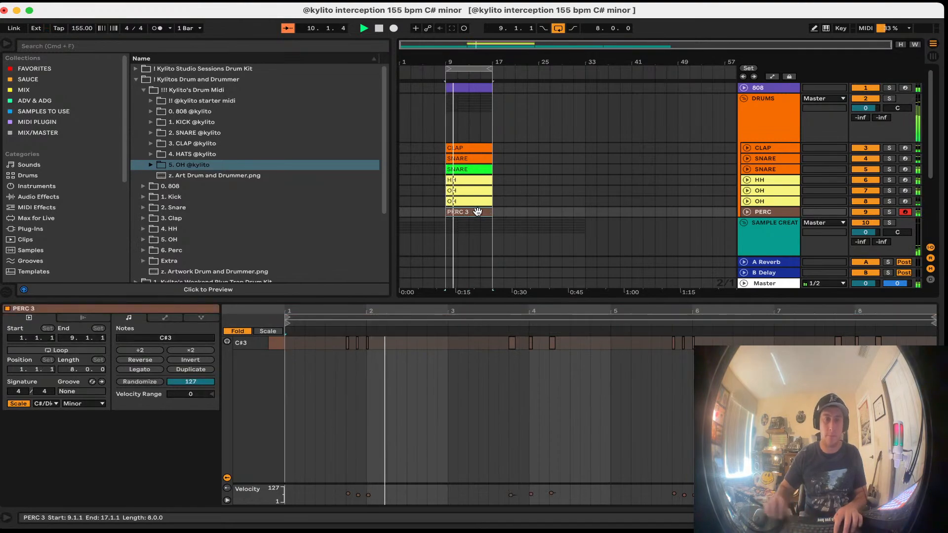
Step: Save the set, and open the 808 clip's notes in a smaller clip view
{"action": "left_click", "coordinate": [538, 212]}
{"action": "key", "text": "super+s"}
{"action": "left_click_drag", "start_coordinate": [489, 307], "coordinate": [490, 394]}
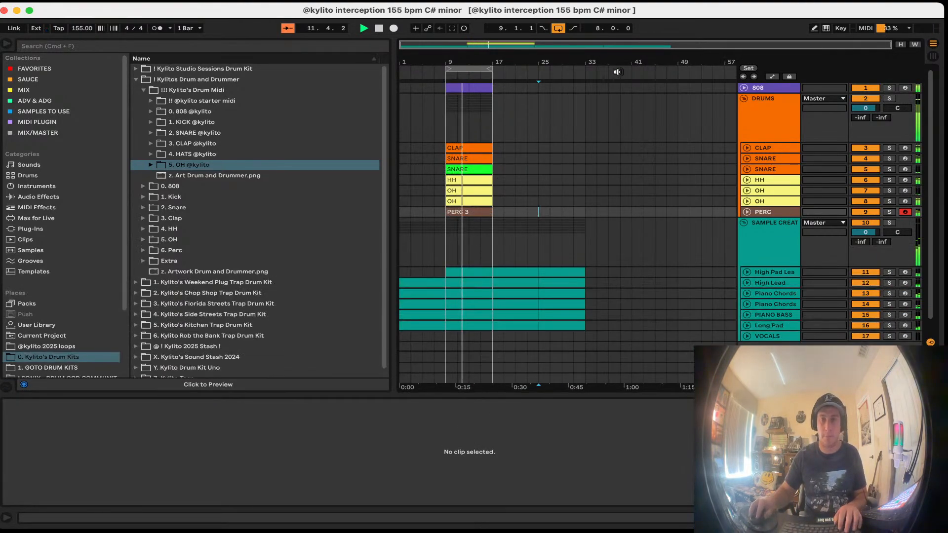
{"action": "left_click", "coordinate": [463, 88]}
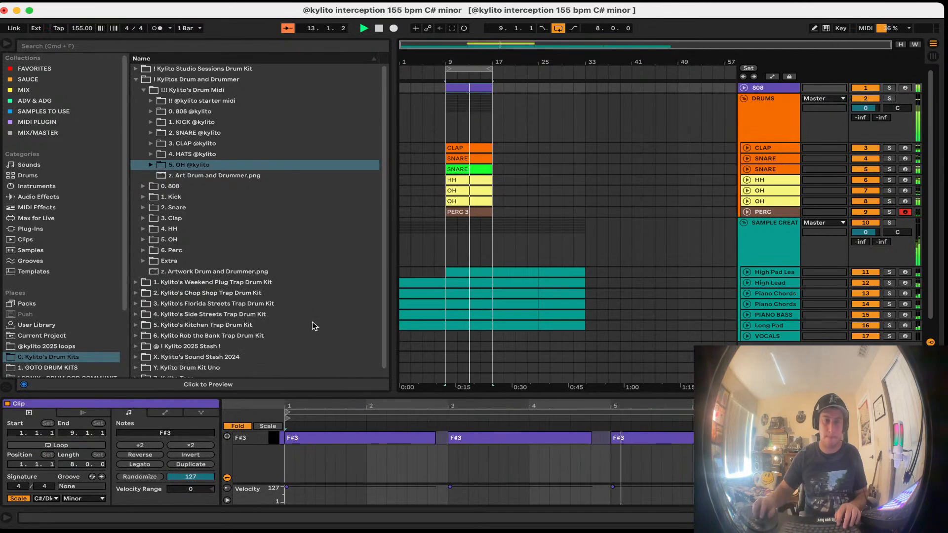
Step: Shorten all F#3 notes in the 808 clip to about an eighth note each
{"action": "left_click_drag", "start_coordinate": [340, 396], "coordinate": [345, 360]}
{"action": "left_click", "coordinate": [339, 434]}
{"action": "key", "text": "a"}
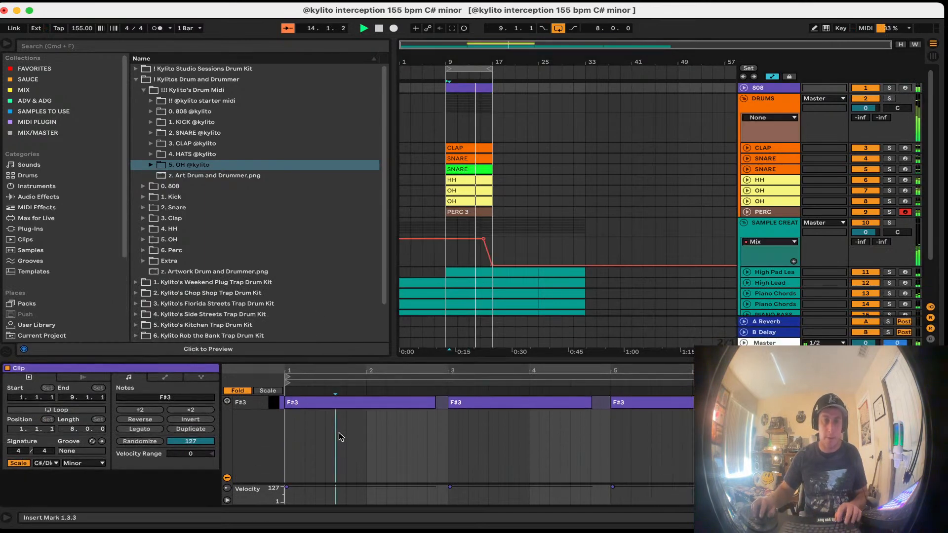
{"action": "left_click", "coordinate": [387, 425]}
{"action": "key", "text": "space"}
{"action": "key", "text": "super+a"}
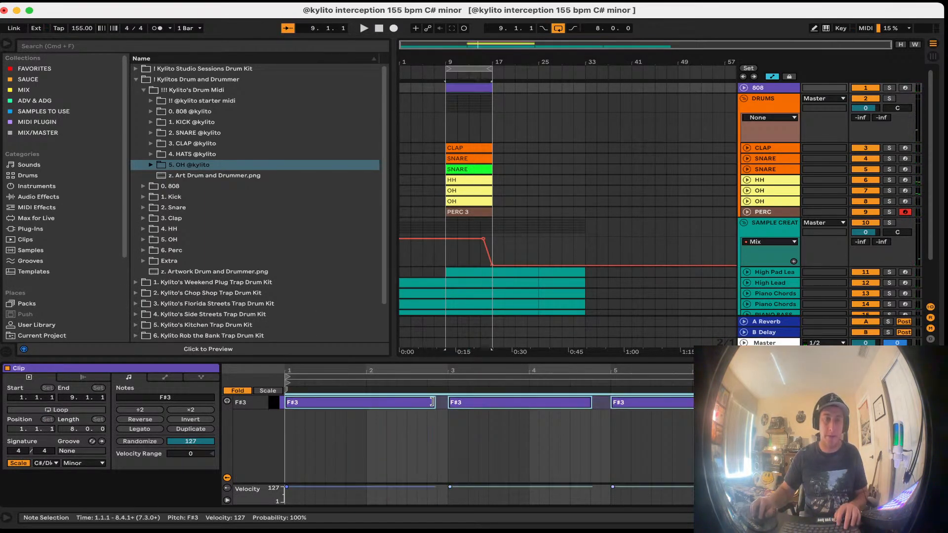
{"action": "left_click_drag", "start_coordinate": [431, 402], "coordinate": [299, 402]}
Step: Place a copy of the shortened 808 notes starting at 1.2.3 and play the loop
{"action": "key", "text": "plus"}
{"action": "key", "text": "plus"}
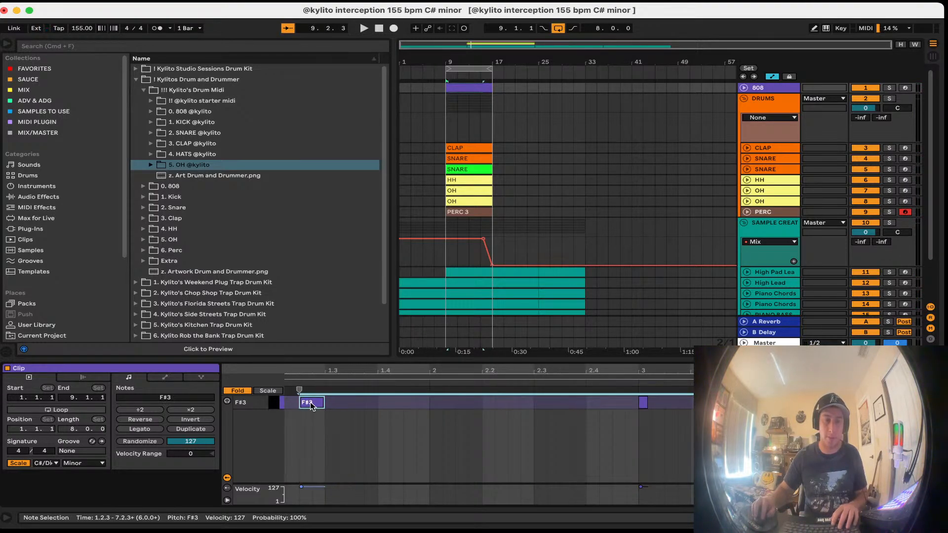
{"action": "key", "text": "space"}
{"action": "left_click", "coordinate": [376, 424]}
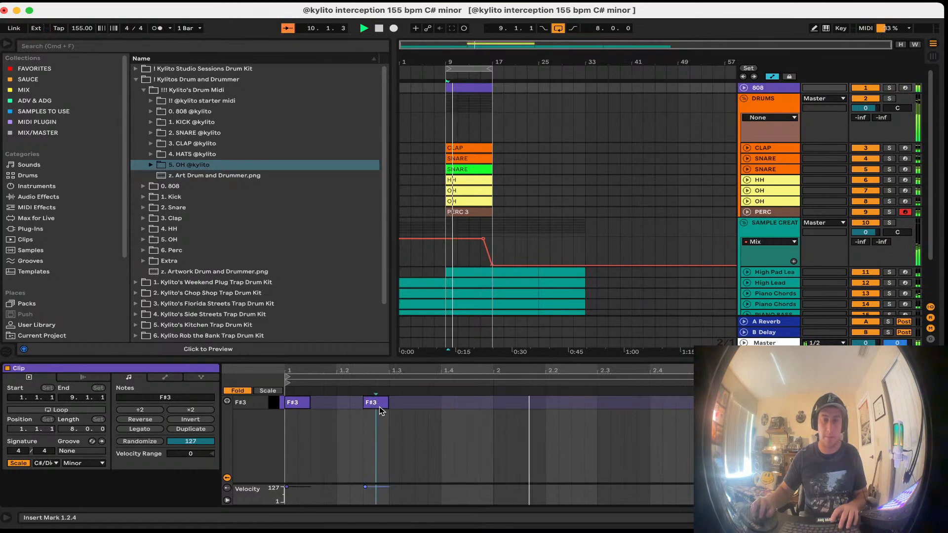
{"action": "key", "text": "Right"}
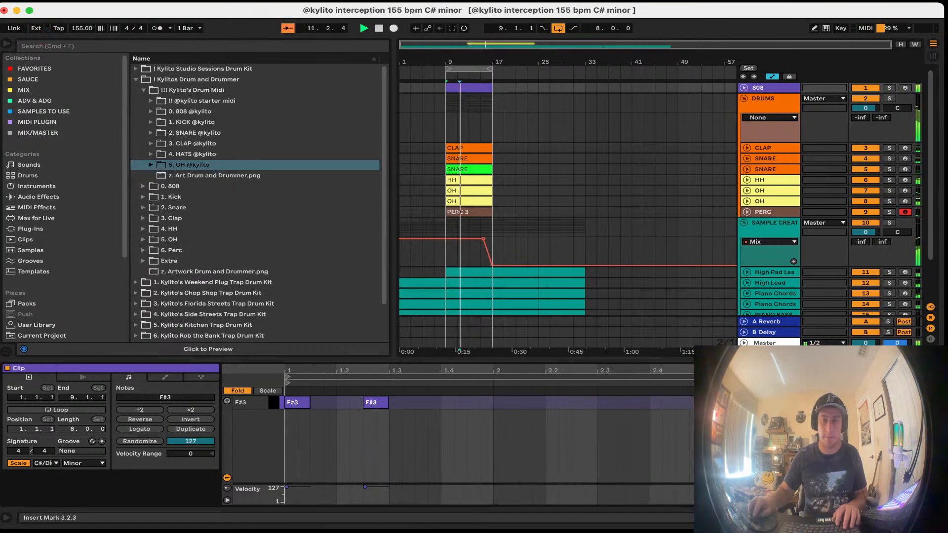
Step: Place a short F#3 note at 8.4.1 near the end of the 808 clip, and save the set
{"action": "double_click", "coordinate": [790, 402]}
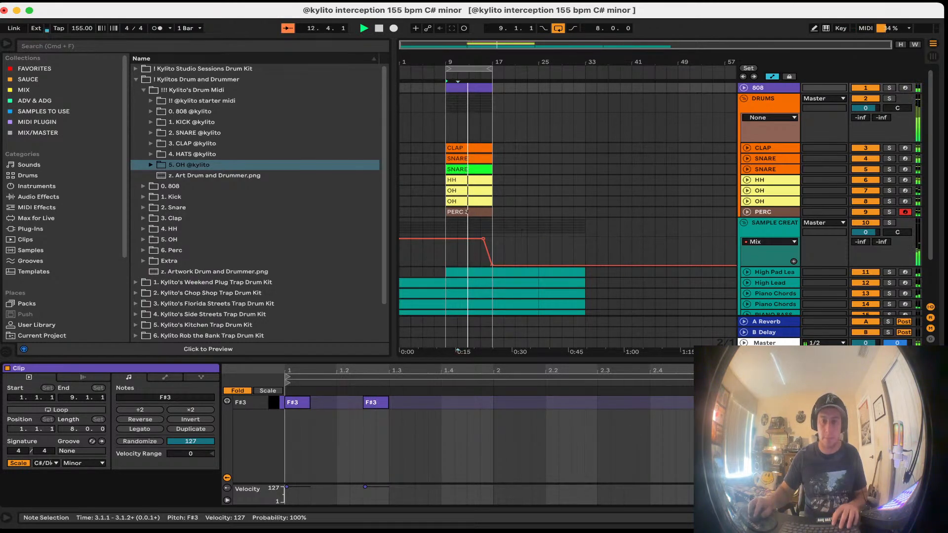
{"action": "left_click", "coordinate": [533, 413]}
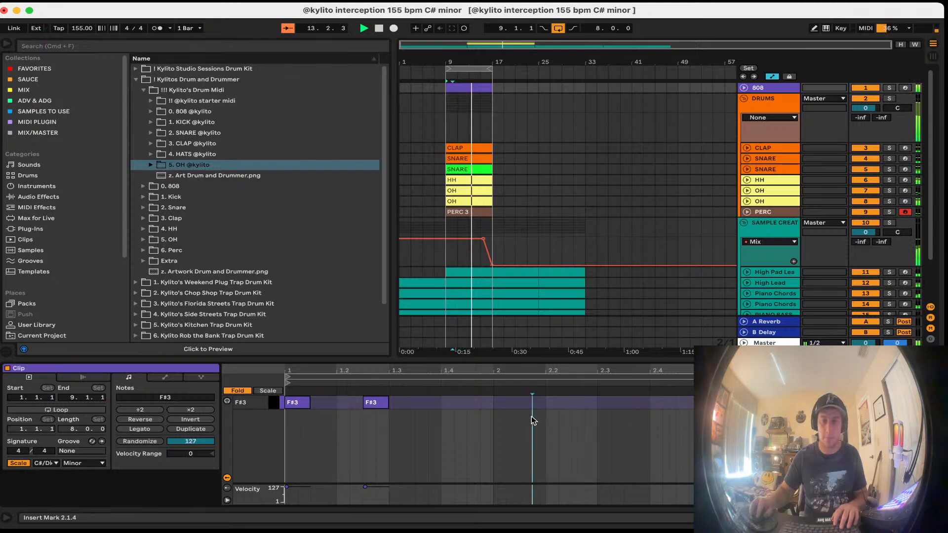
{"action": "left_click", "coordinate": [475, 87]}
{"action": "left_click_drag", "start_coordinate": [829, 429], "coordinate": [772, 401]}
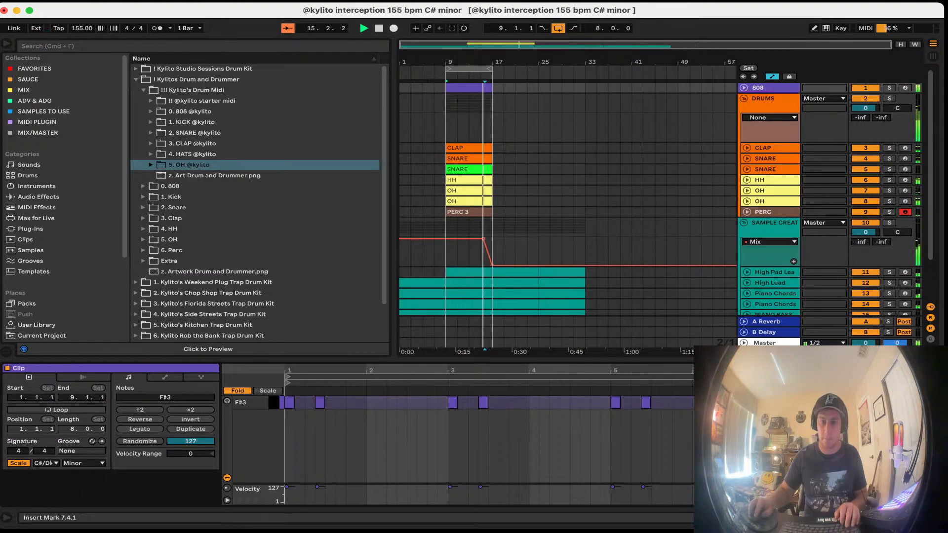
{"action": "key", "text": "space"}
{"action": "key", "text": "super+d"}
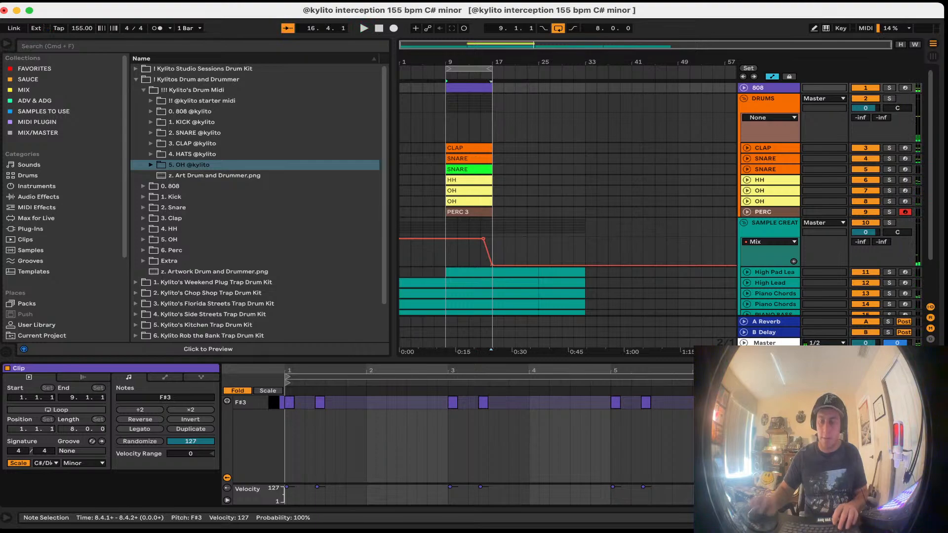
{"action": "scroll", "coordinate": [920, 405], "scroll_direction": "up", "scroll_amount": 3}
{"action": "key", "text": "space"}
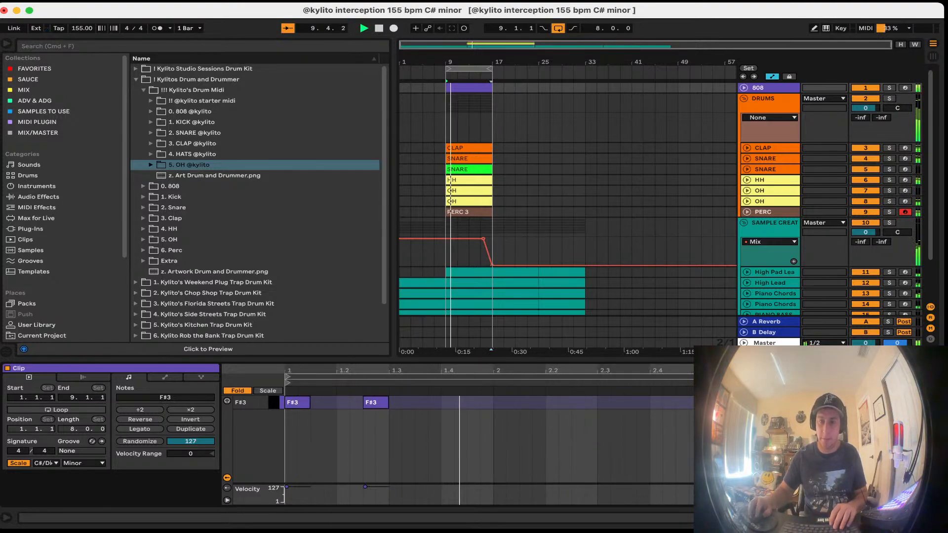
{"action": "scroll", "coordinate": [489, 440], "scroll_direction": "down", "scroll_amount": 4}
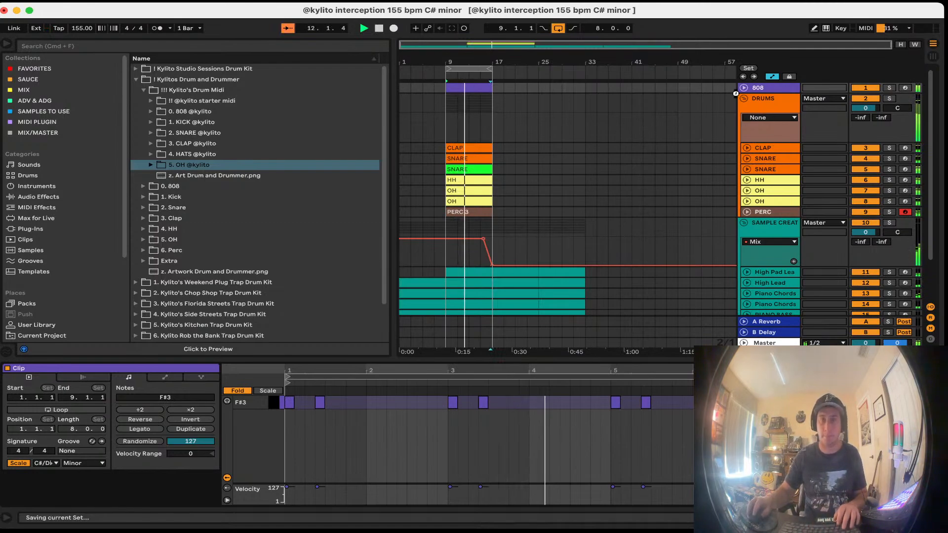
Step: Show the SAMPLE CREATION group's device chain and view the SAUCE plug-in collection
{"action": "key", "text": "shift+Tab"}
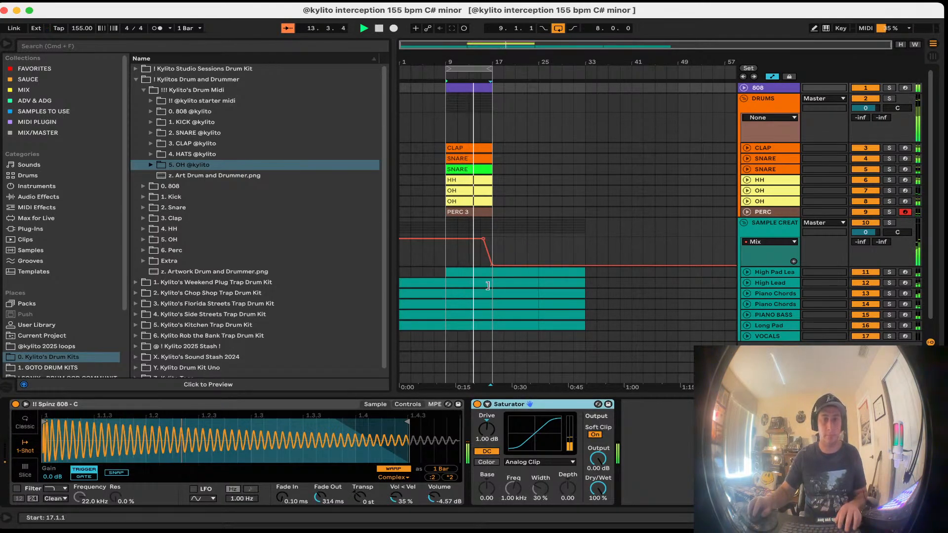
{"action": "key", "text": "super+alt+l"}
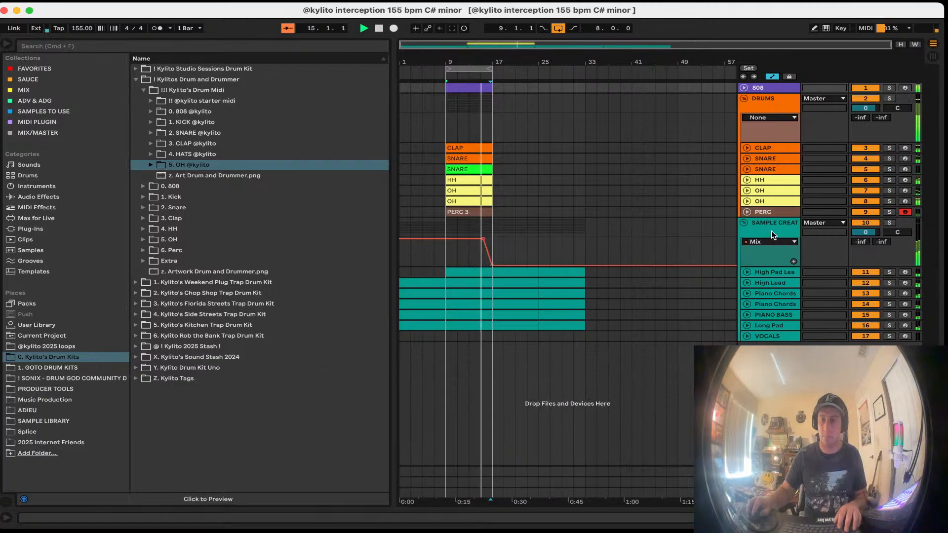
{"action": "double_click", "coordinate": [771, 228]}
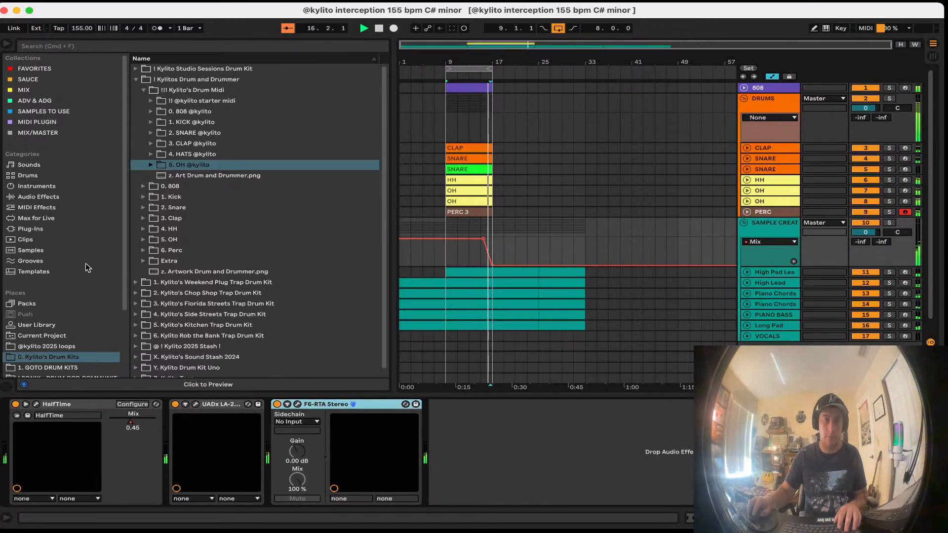
{"action": "left_click", "coordinate": [58, 79]}
{"action": "key", "text": "space"}
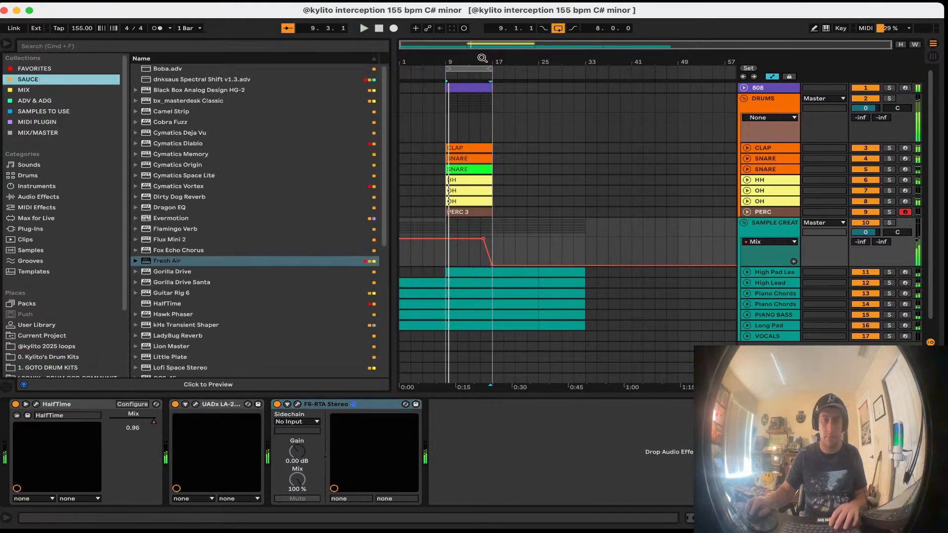
Step: Place a short F#3 note at 8.4.3 at the end of the 808 clip and save the set
{"action": "left_click", "coordinate": [458, 87]}
{"action": "double_click", "coordinate": [458, 86]}
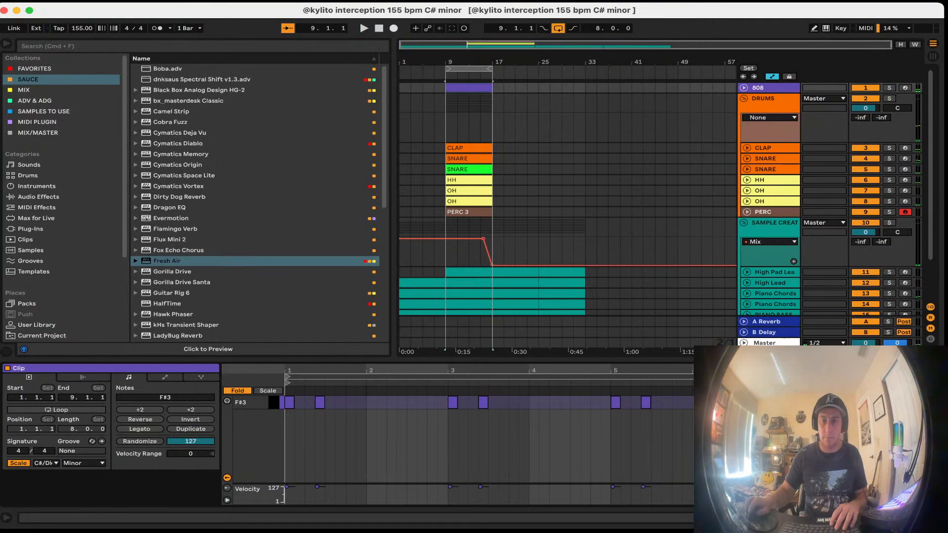
{"action": "left_click", "coordinate": [919, 403]}
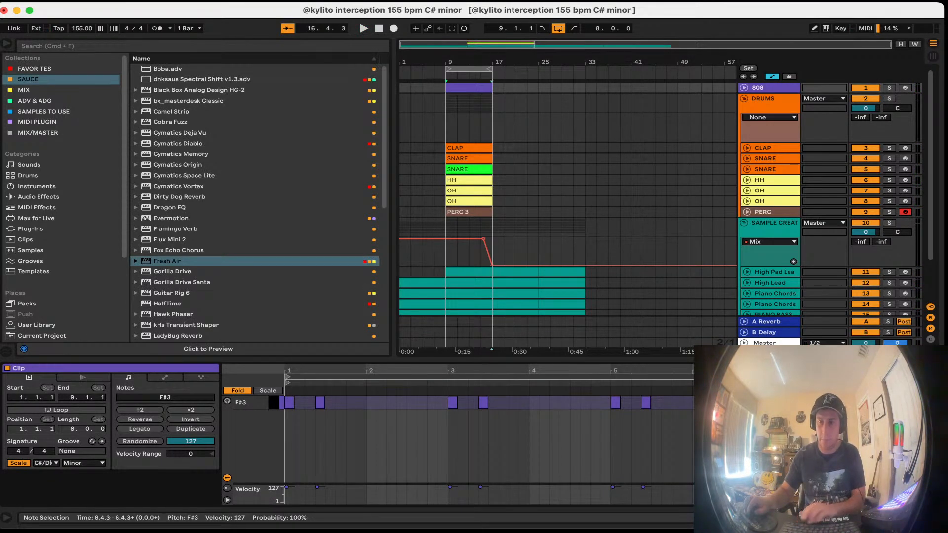
{"action": "key", "text": "space"}
{"action": "key", "text": "super+a"}
{"action": "key", "text": "super+s"}
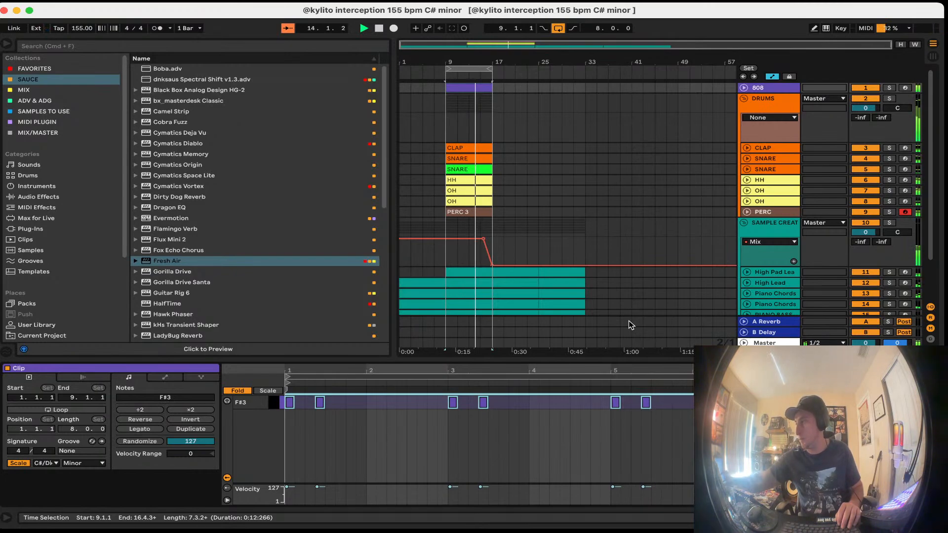
Step: Play the loop while examining the notes of the PERC 3 clip and both SNARE clips
{"action": "key", "text": "space"}
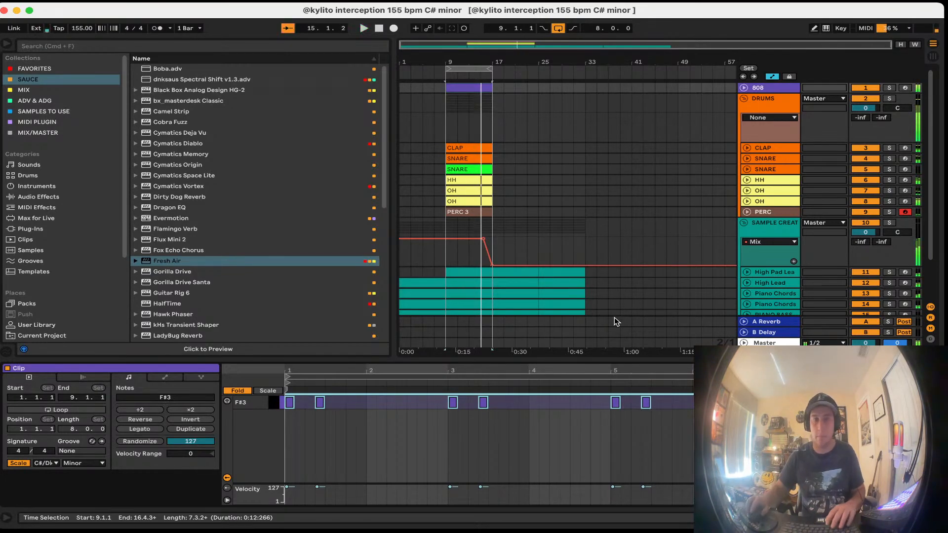
{"action": "left_click", "coordinate": [464, 219]}
{"action": "key", "text": "space"}
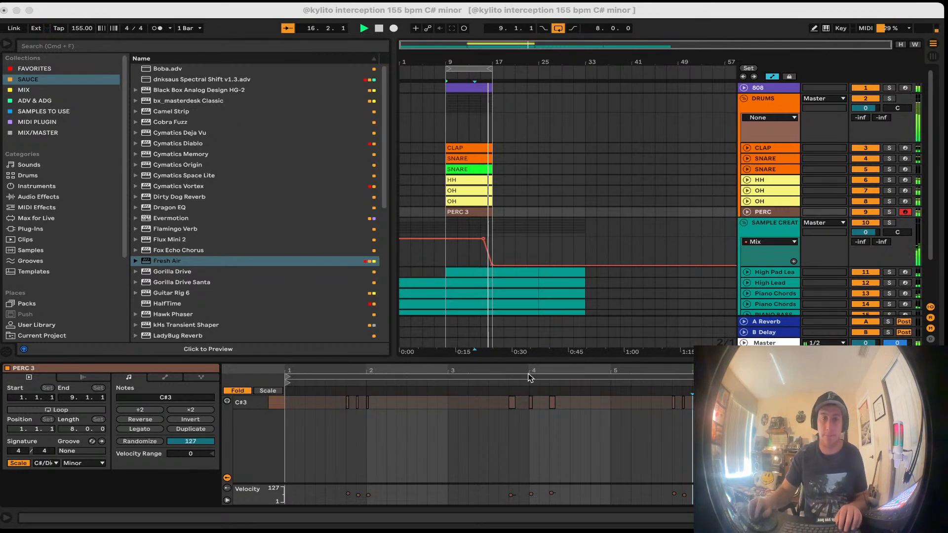
{"action": "left_click", "coordinate": [473, 155]}
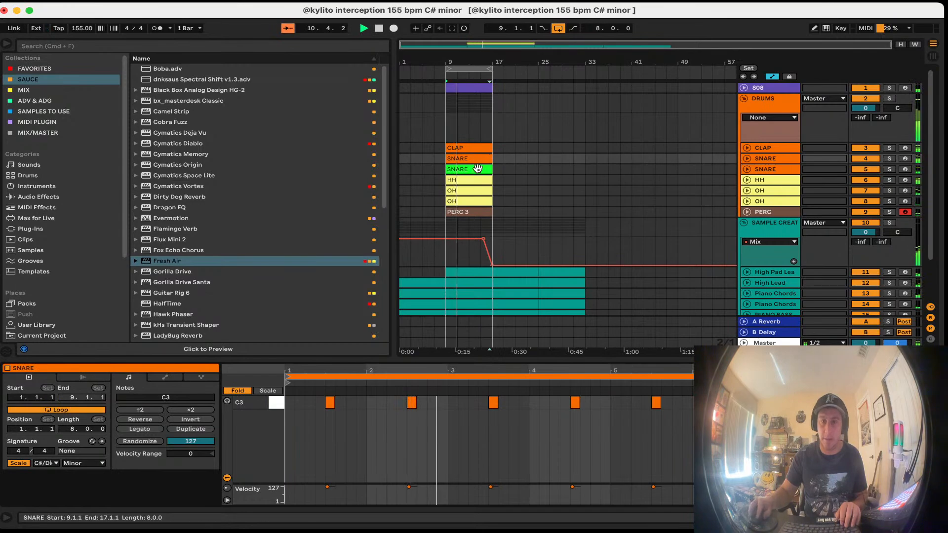
{"action": "key", "text": "Down"}
{"action": "left_click", "coordinate": [932, 439]}
{"action": "scroll", "coordinate": [932, 440], "scroll_direction": "up", "scroll_amount": 5}
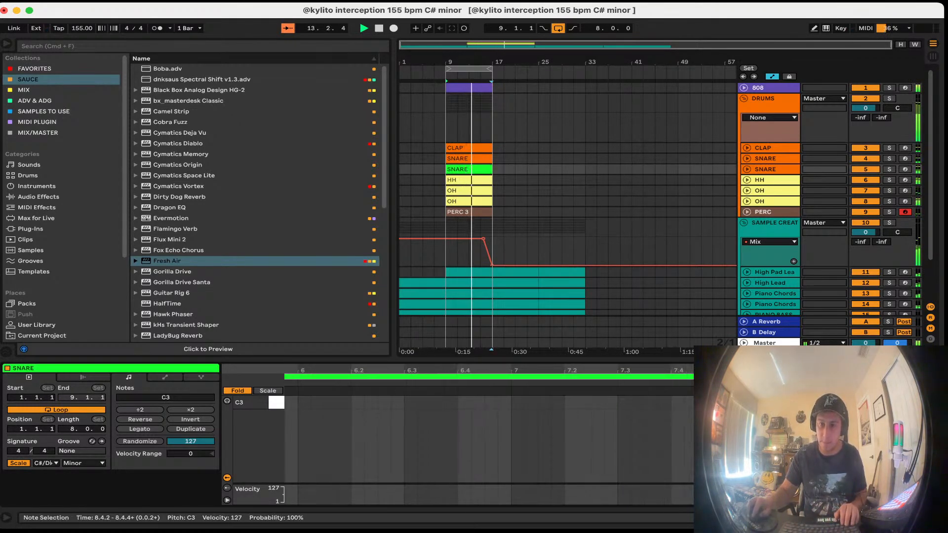
Step: Assign the orange track color to the green SNARE track's clip and save the set
{"action": "left_click", "coordinate": [782, 168]}
{"action": "right_click", "coordinate": [783, 169]}
{"action": "left_click", "coordinate": [819, 305]}
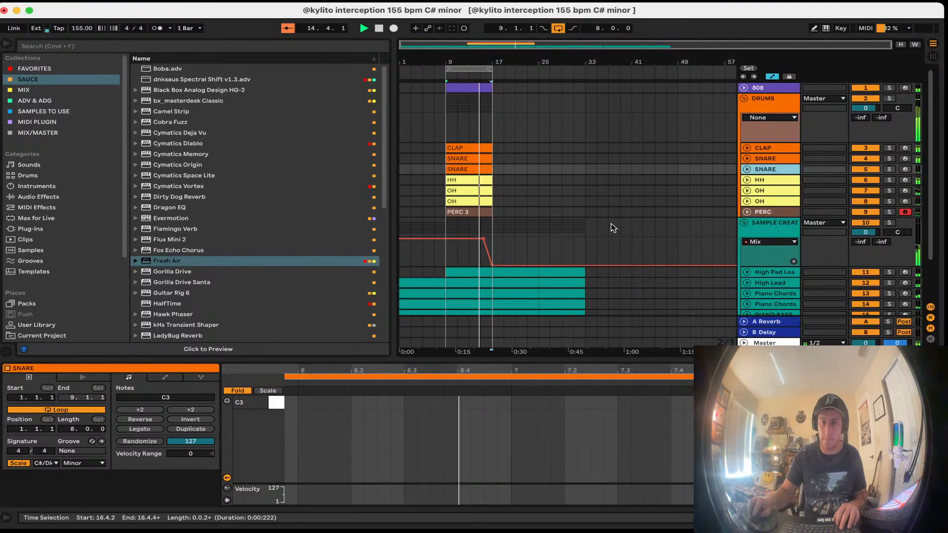
{"action": "left_click", "coordinate": [585, 213]}
{"action": "key", "text": "super+s"}
{"action": "left_click_drag", "start_coordinate": [505, 365], "coordinate": [507, 449]}
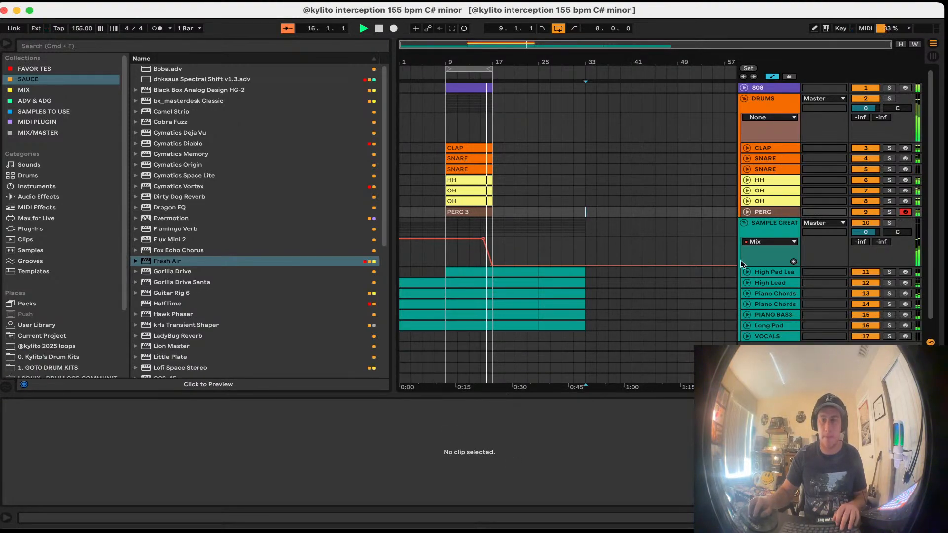
Step: Add the Rabbit Tape plug-in from the SAUCE collection to the SAMPLE CREATION group
{"action": "left_click", "coordinate": [780, 272]}
{"action": "left_click", "coordinate": [773, 223]}
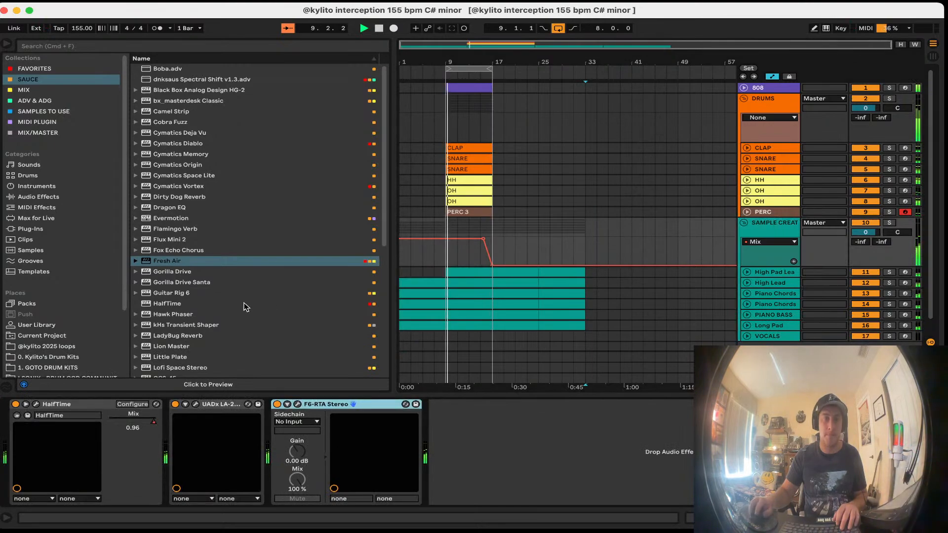
{"action": "left_click", "coordinate": [38, 81]}
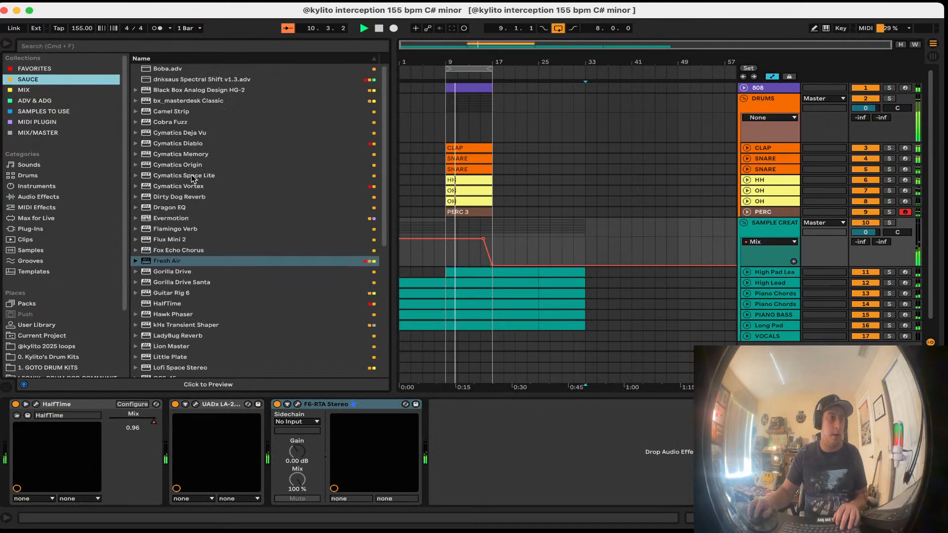
{"action": "scroll", "coordinate": [210, 300], "scroll_direction": "down", "scroll_amount": 3}
{"action": "scroll", "coordinate": [199, 296], "scroll_direction": "down", "scroll_amount": 4}
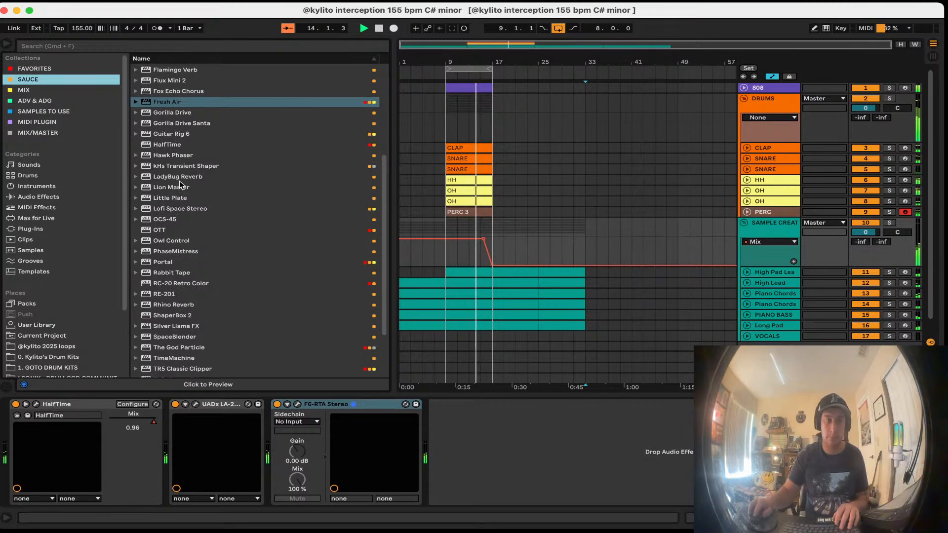
{"action": "left_click", "coordinate": [180, 274]}
{"action": "key", "text": "Return"}
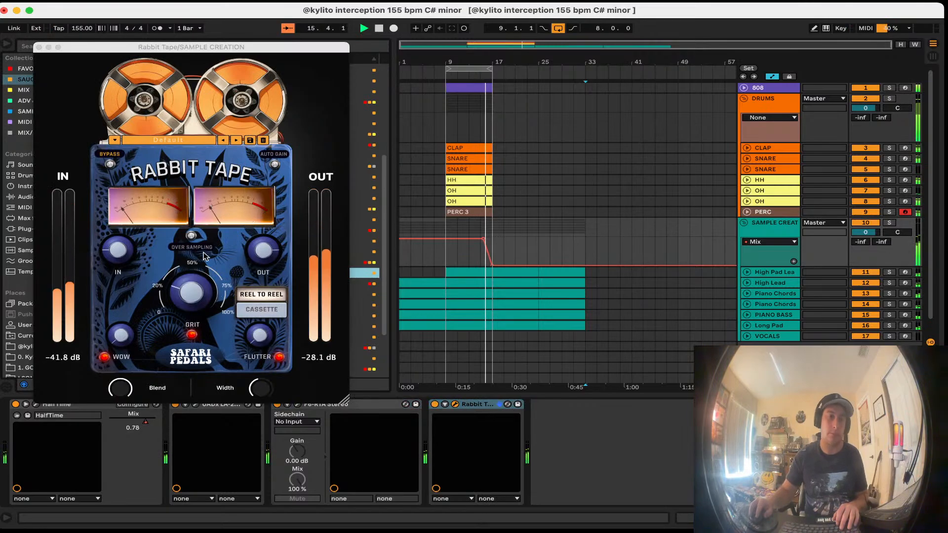
Step: Adjust Rabbit Tape's Grit and turn on its oversampling, saving the set and closing the plug-in window
{"action": "left_click_drag", "start_coordinate": [197, 295], "coordinate": [188, 255]}
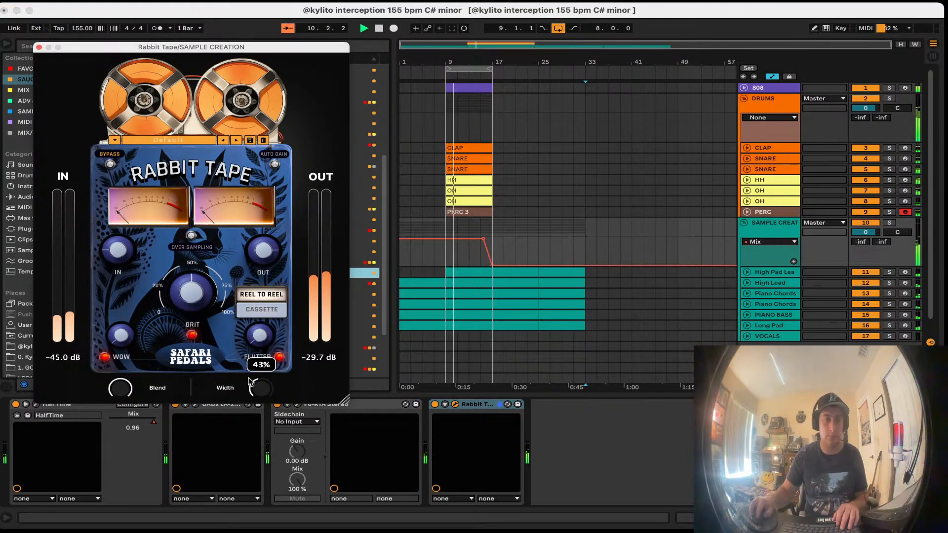
{"action": "key", "text": "super+s"}
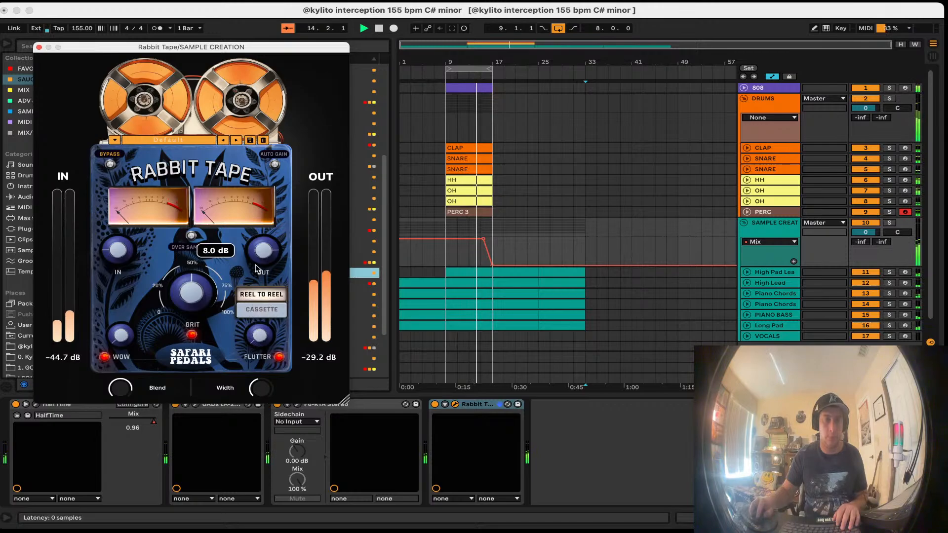
{"action": "left_click", "coordinate": [192, 236]}
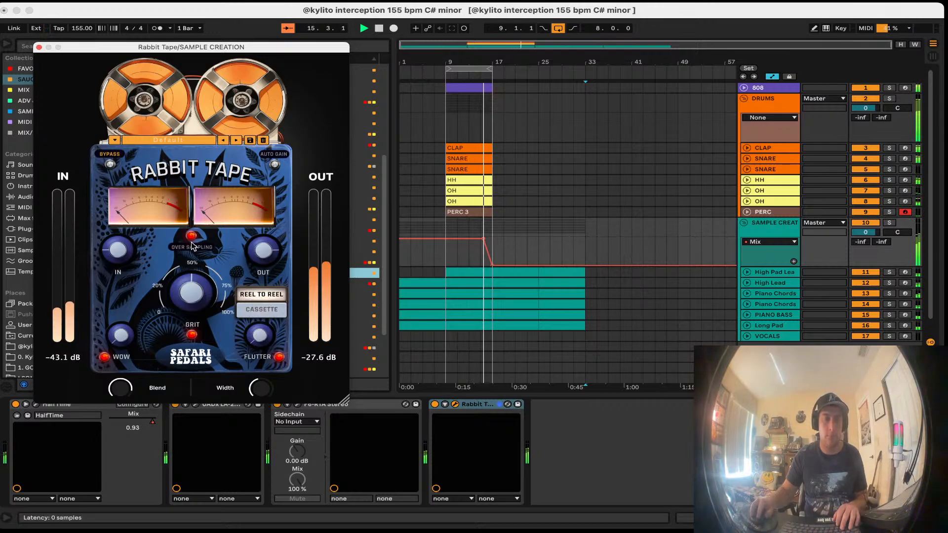
{"action": "key", "text": "super+s"}
{"action": "left_click", "coordinate": [39, 48]}
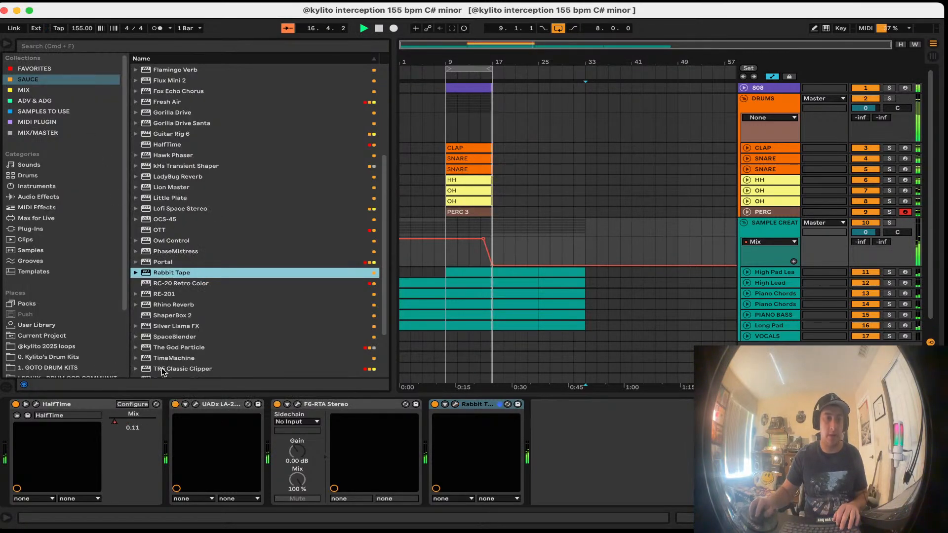
Step: Add RC-20 Retro Color to the SAMPLE CREATION group, with Distort at 16% and Space switched on at 17%
{"action": "scroll", "coordinate": [179, 279], "scroll_direction": "down", "scroll_amount": 5}
{"action": "left_click", "coordinate": [177, 213]}
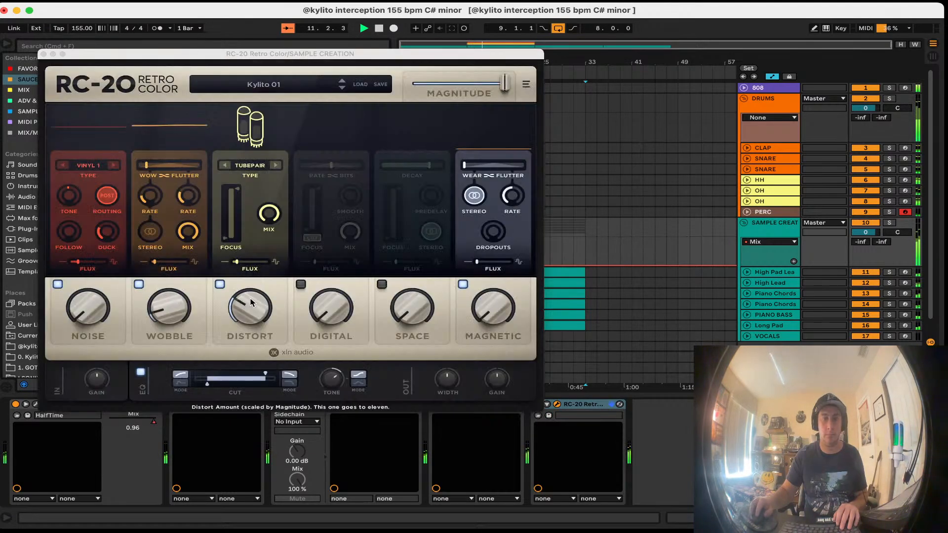
{"action": "left_click_drag", "start_coordinate": [249, 305], "coordinate": [249, 326]}
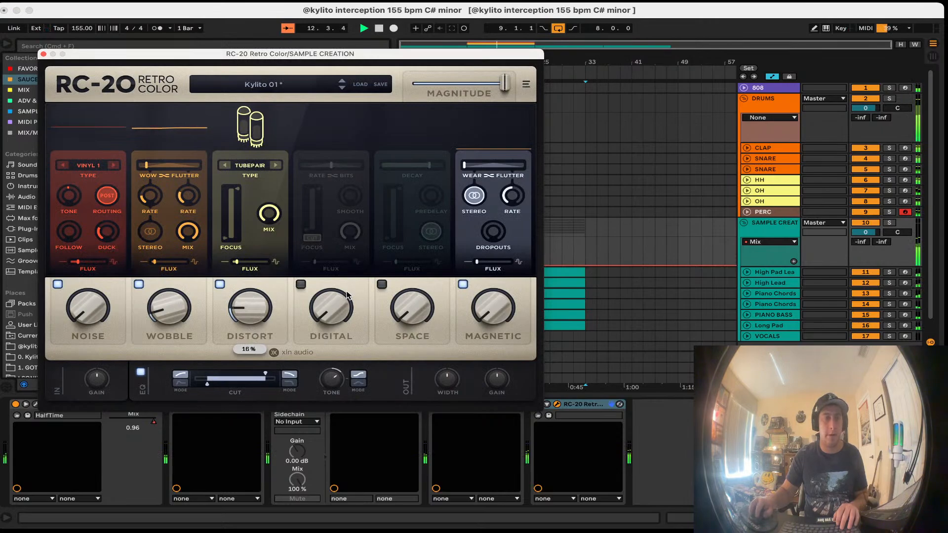
{"action": "left_click_drag", "start_coordinate": [403, 329], "coordinate": [402, 291]}
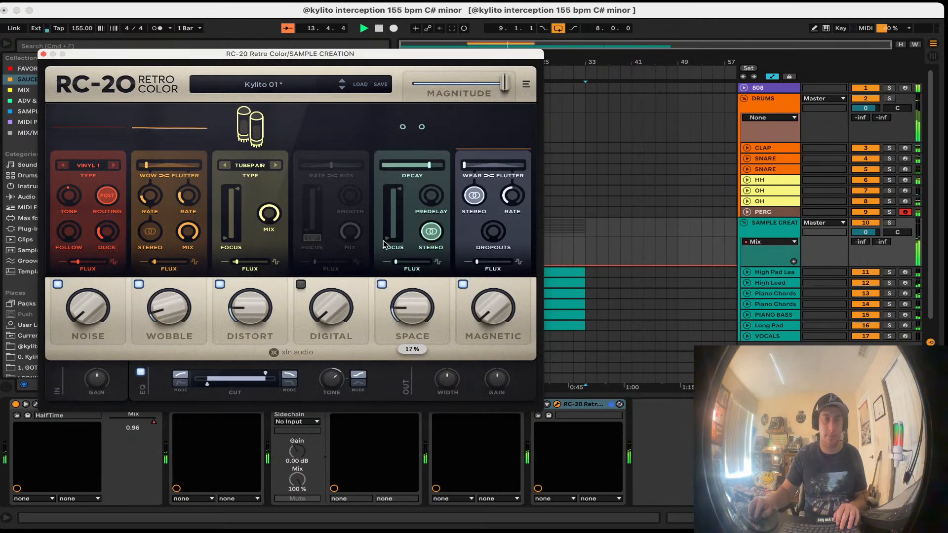
Step: Narrow RC-20's Space focus range, then shape its master EQ with a 193 Hz low cut, a 9778 Hz high cut and a Tone adjustment
{"action": "left_click_drag", "start_coordinate": [388, 239], "coordinate": [400, 199]}
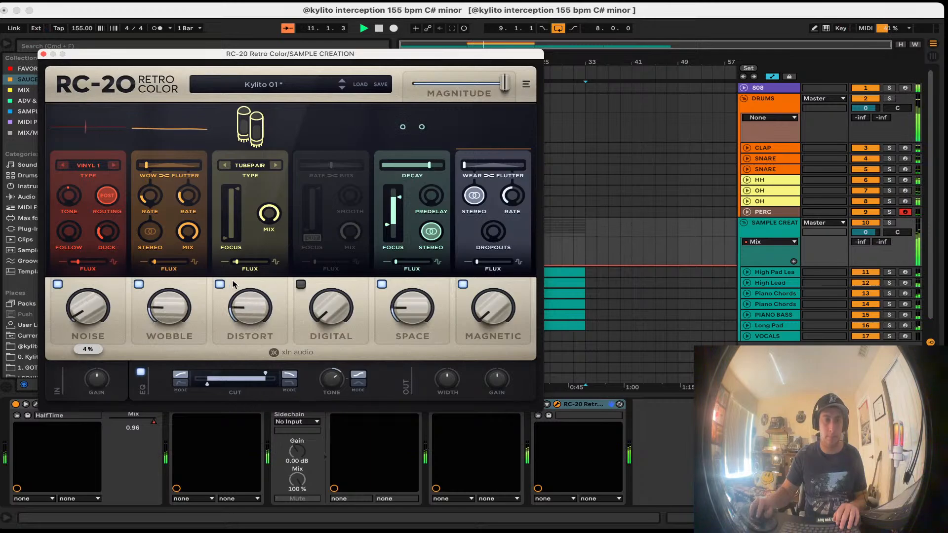
{"action": "left_click_drag", "start_coordinate": [207, 386], "coordinate": [211, 386]}
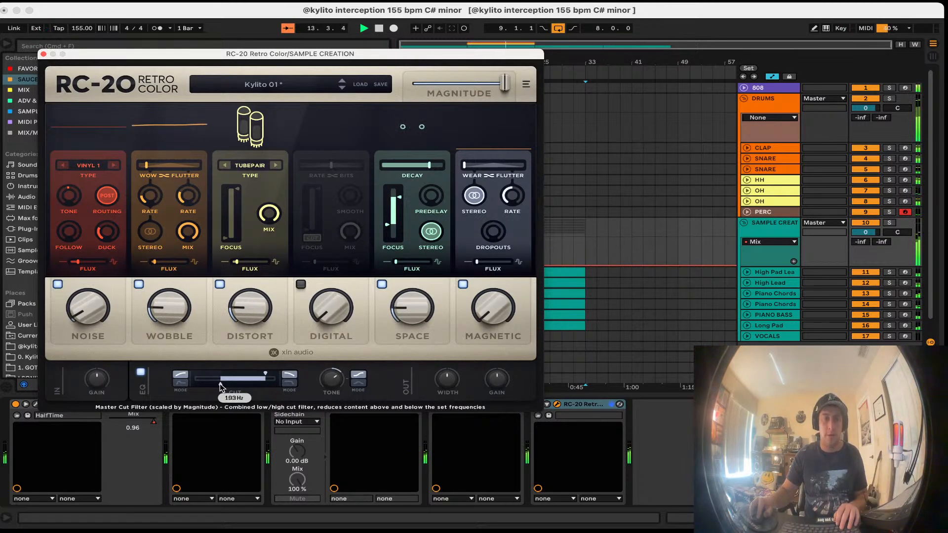
{"action": "left_click_drag", "start_coordinate": [220, 385], "coordinate": [221, 386]}
{"action": "key", "text": "super+s"}
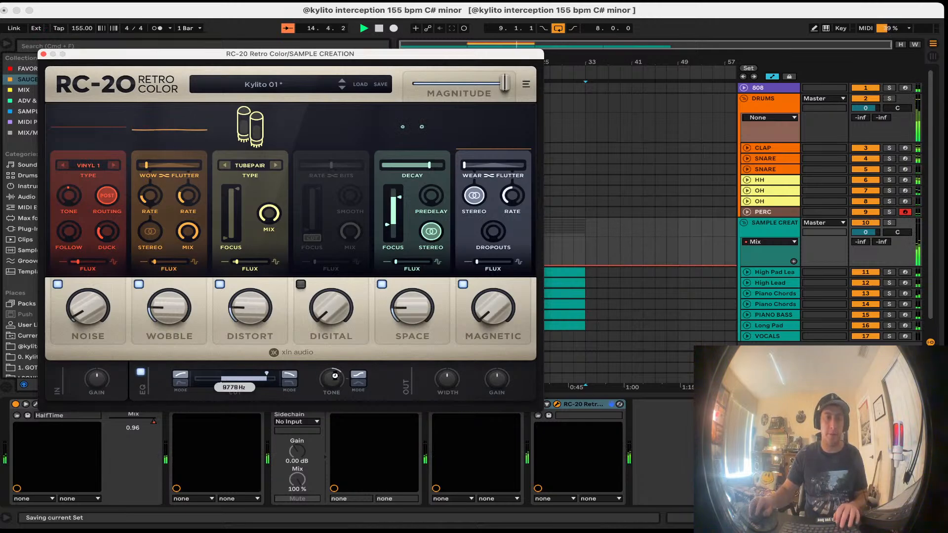
{"action": "left_click_drag", "start_coordinate": [336, 383], "coordinate": [333, 390]}
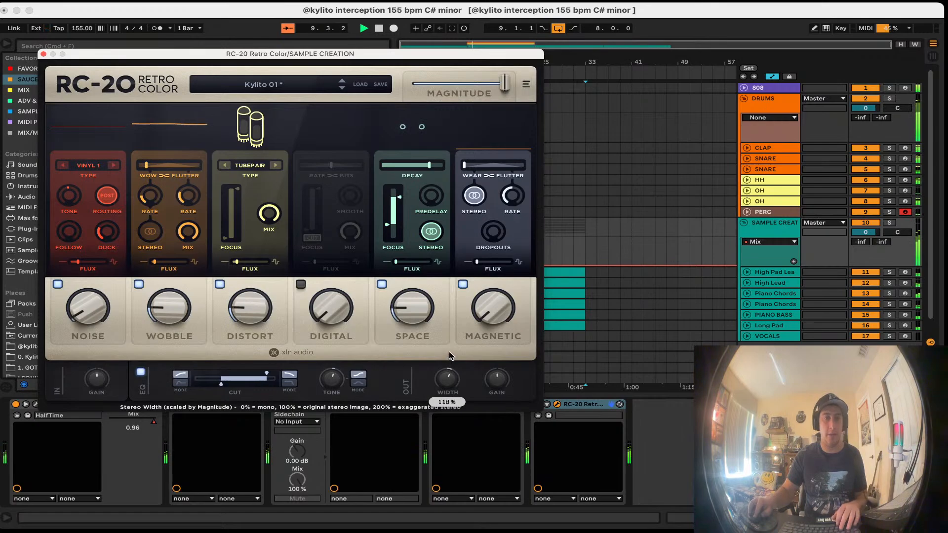
Step: Set RC-20's Width to 111% and Wobble to 16%, switch off Magnetic, reduce the overall Magnitude and close the plug-in window
{"action": "left_click_drag", "start_coordinate": [450, 355], "coordinate": [451, 388]}
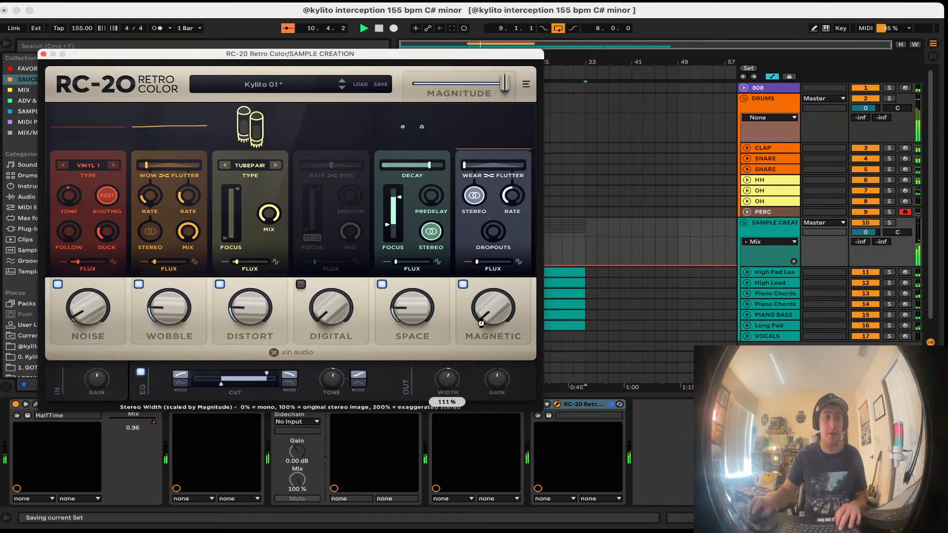
{"action": "left_click", "coordinate": [463, 284]}
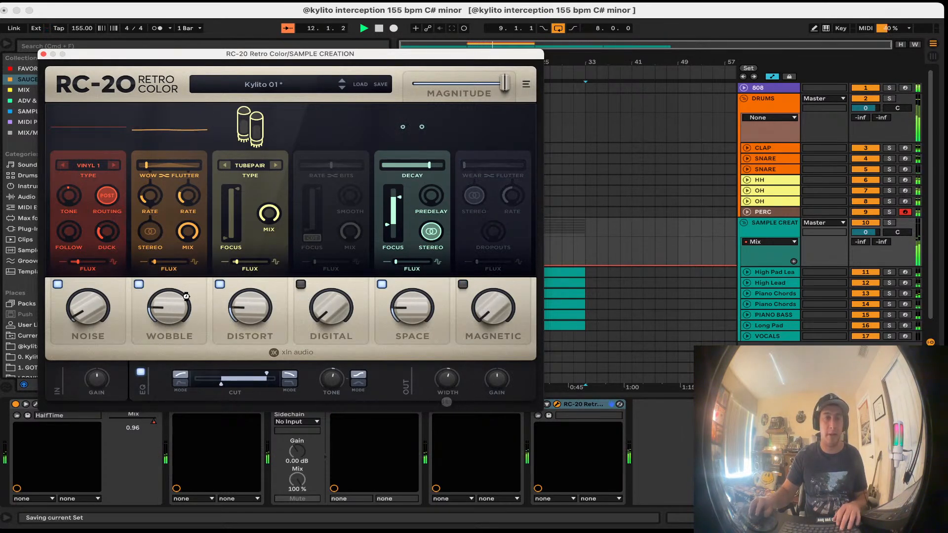
{"action": "key", "text": "super+s"}
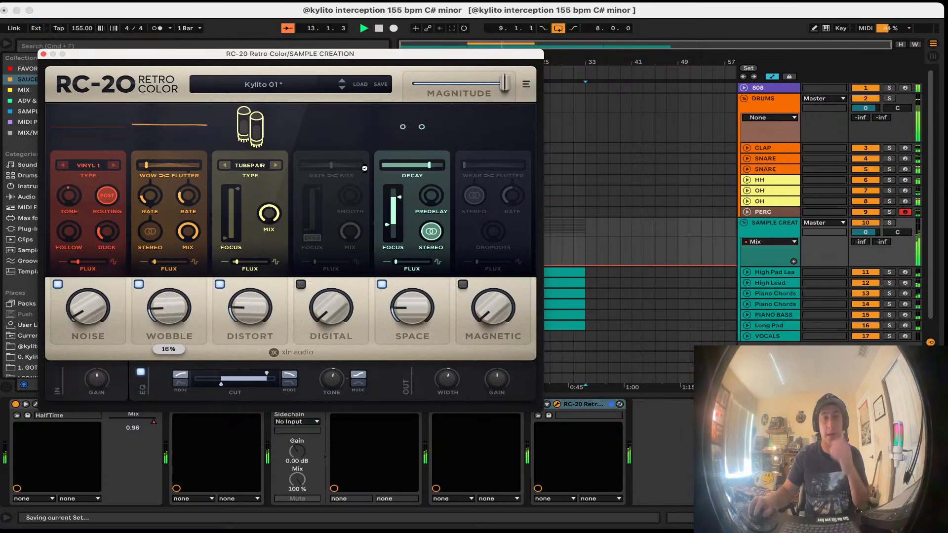
{"action": "left_click_drag", "start_coordinate": [505, 87], "coordinate": [479, 88]}
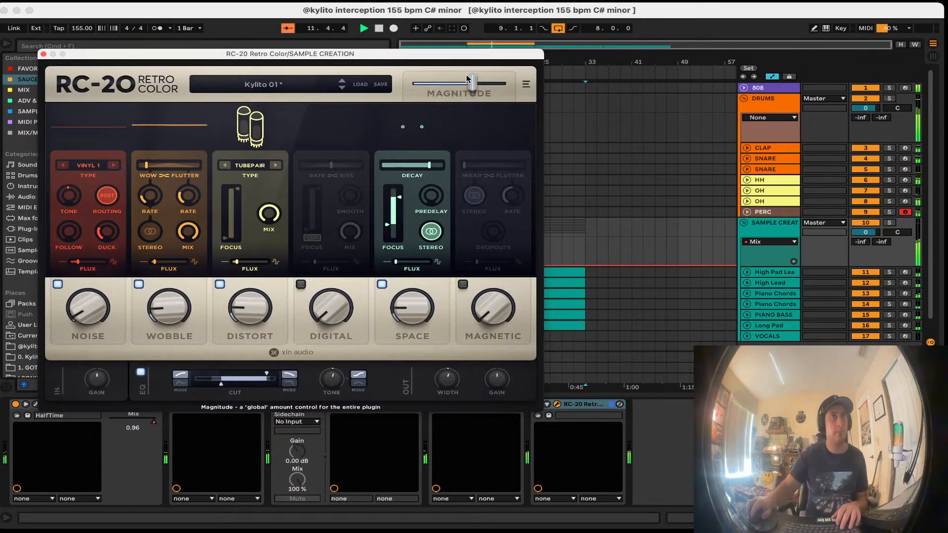
{"action": "left_click", "coordinate": [43, 54]}
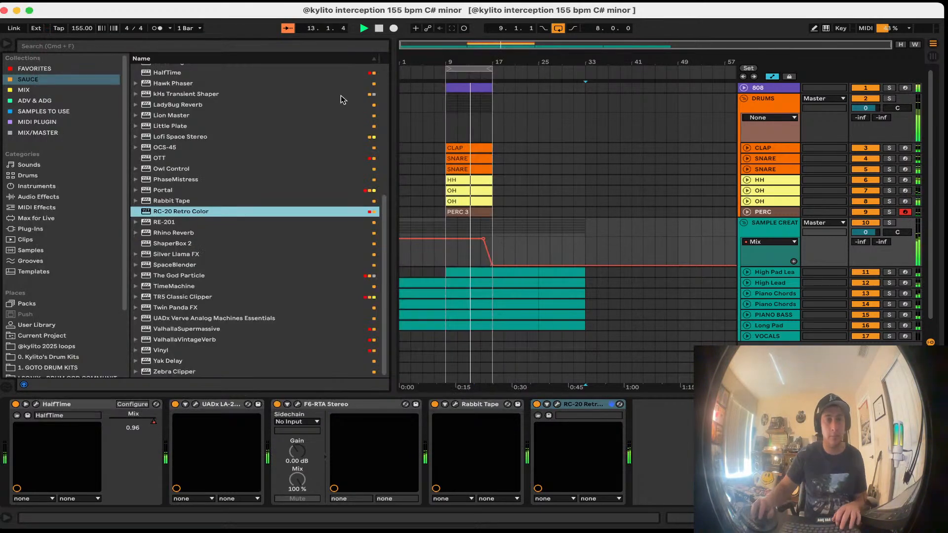
Step: Put the SOFT CLIP preset ahead of SPAN on the master track instead of the trial Kylito Soft Clip Saturator, and save the set
{"action": "left_click", "coordinate": [763, 87]}
{"action": "left_click", "coordinate": [763, 88]}
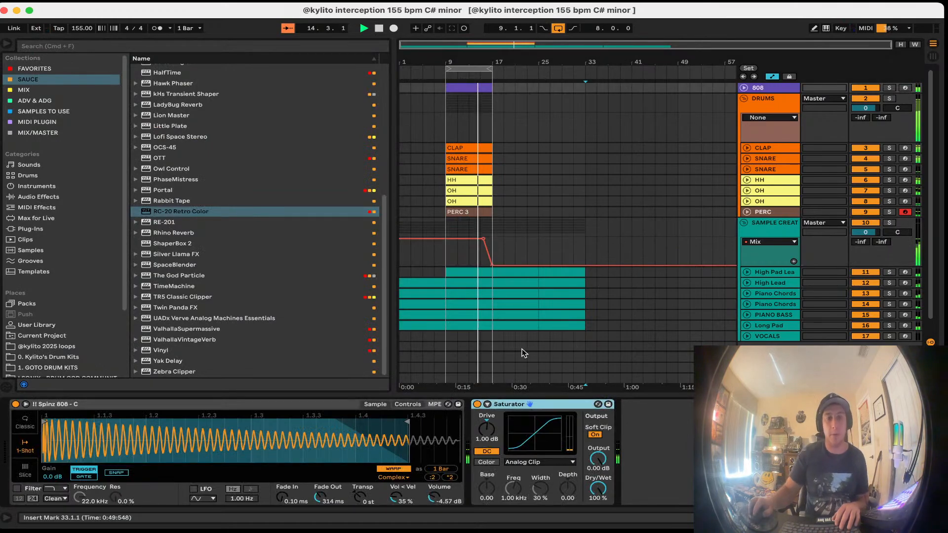
{"action": "double_click", "coordinate": [765, 377]}
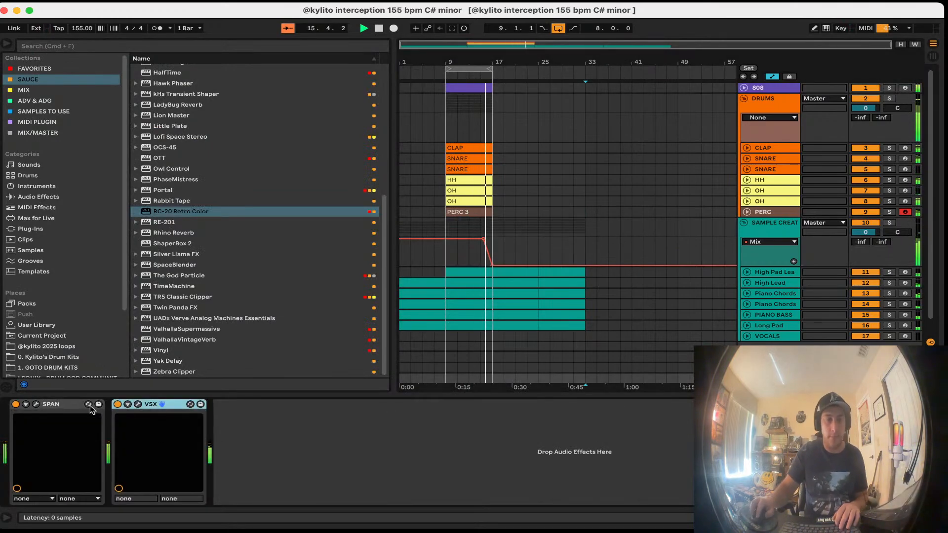
{"action": "left_click", "coordinate": [38, 133]}
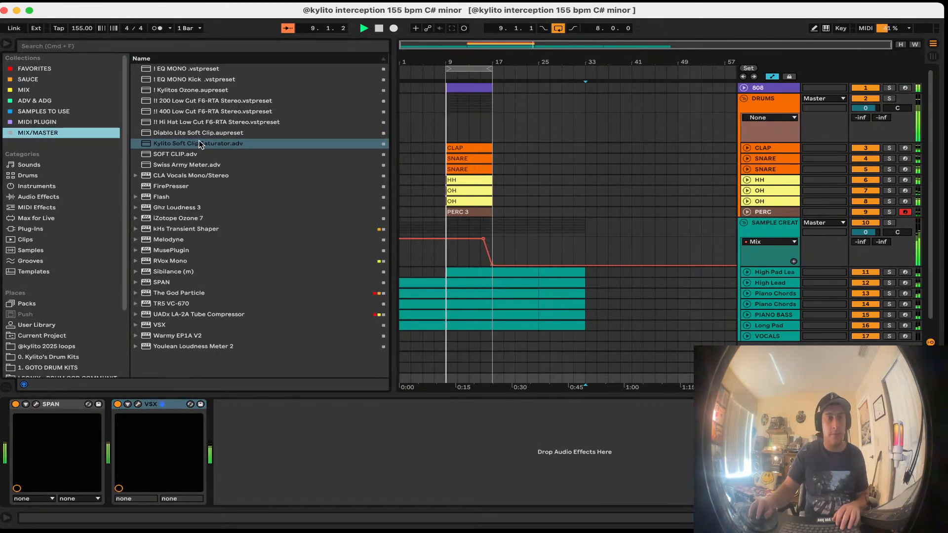
{"action": "left_click_drag", "start_coordinate": [195, 144], "coordinate": [39, 438]}
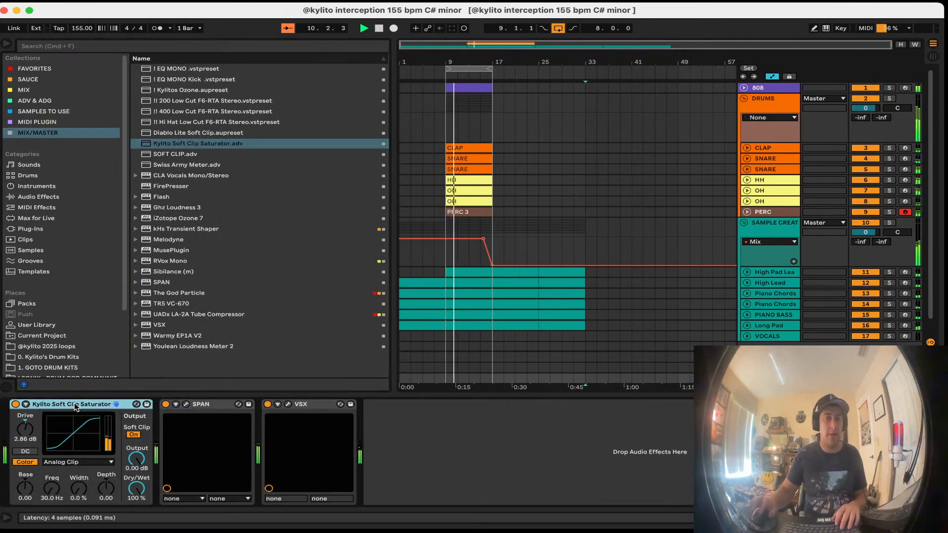
{"action": "key", "text": "Delete"}
{"action": "left_click", "coordinate": [195, 144]}
{"action": "left_click_drag", "start_coordinate": [195, 152], "coordinate": [40, 435]}
{"action": "key", "text": "super+s"}
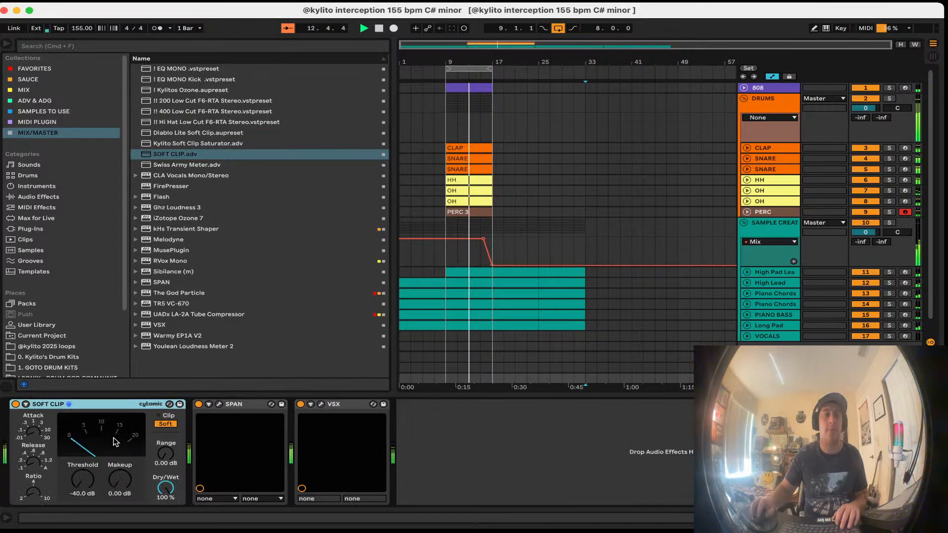
Step: Review the device chains track by track, from HH down through the melody tracks to Long Pad
{"action": "left_click", "coordinate": [79, 70]}
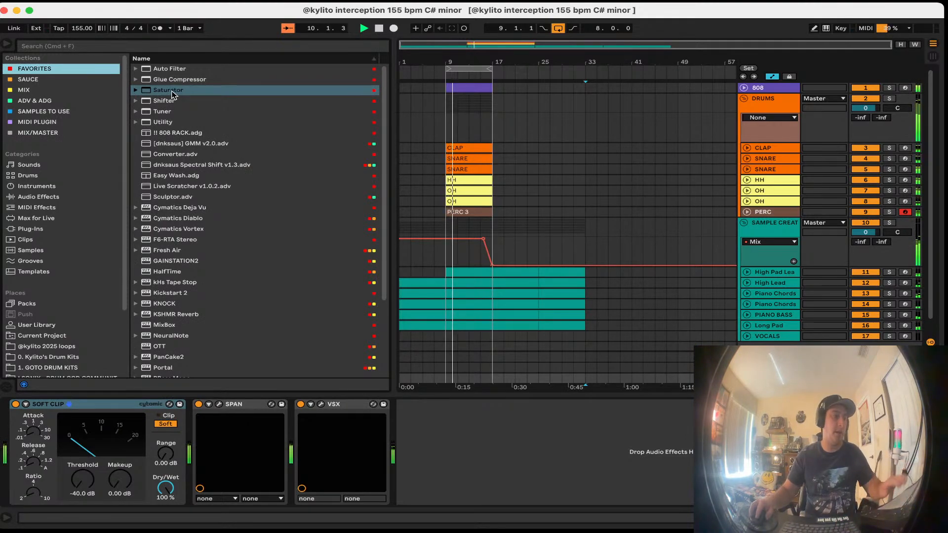
{"action": "left_click", "coordinate": [776, 179]}
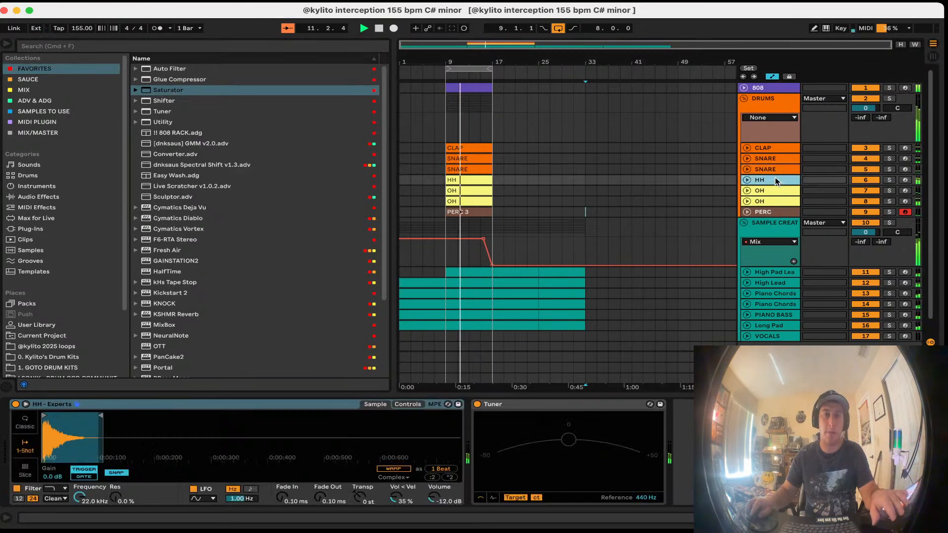
{"action": "key", "text": "Down"}
{"action": "key", "text": "Down"}
{"action": "key", "text": "Down"}
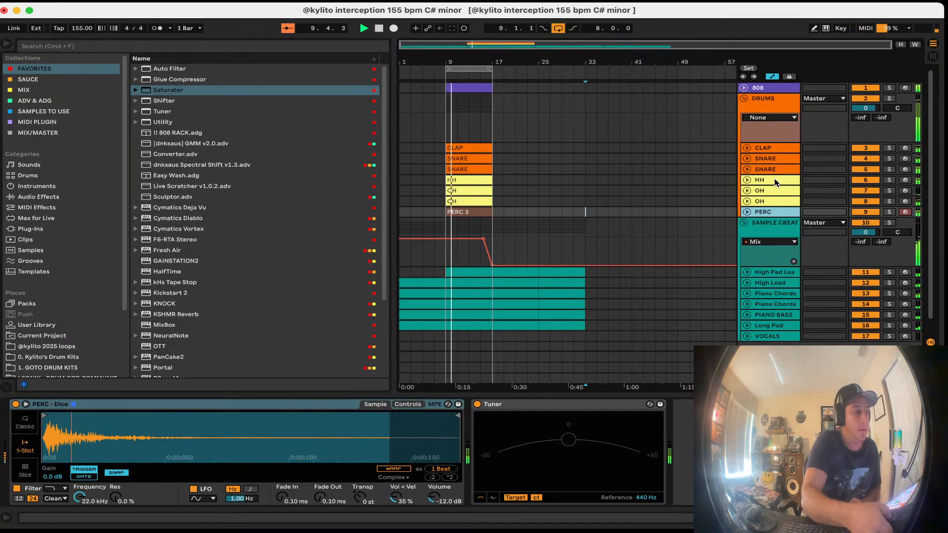
{"action": "key", "text": "Down"}
{"action": "key", "text": "Down"}
{"action": "key", "text": "Down"}
{"action": "key", "text": "Down"}
{"action": "key", "text": "Down"}
{"action": "key", "text": "Down"}
{"action": "key", "text": "Down"}
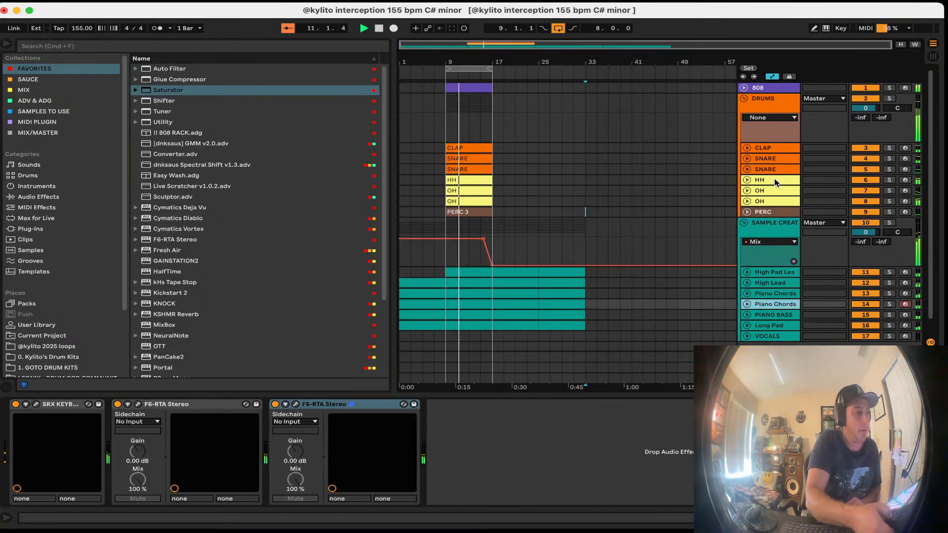
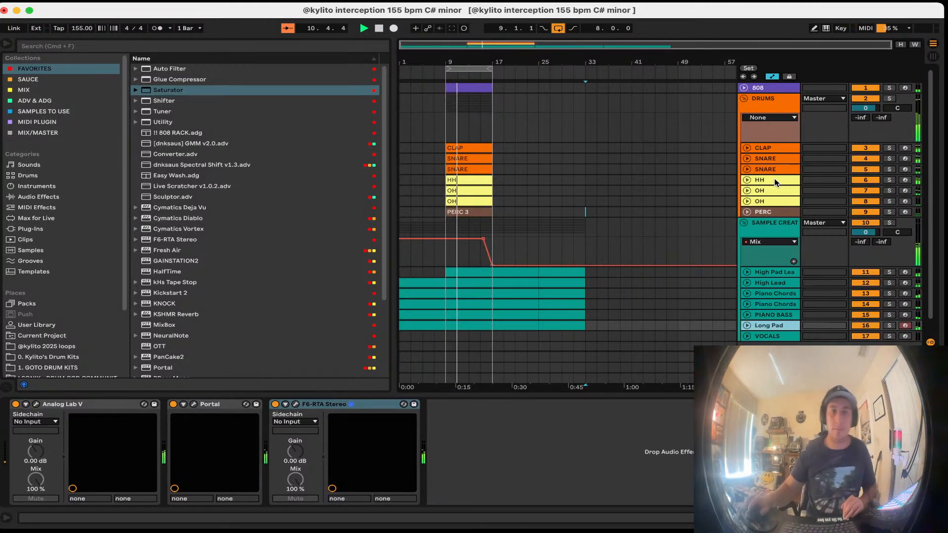
Step: Open the F6-RTA Stereo EQ on the High Pad Lead track, raise its low cut to 248 Hz and slightly lower the high cut
{"action": "left_click", "coordinate": [761, 273]}
{"action": "left_click", "coordinate": [242, 428]}
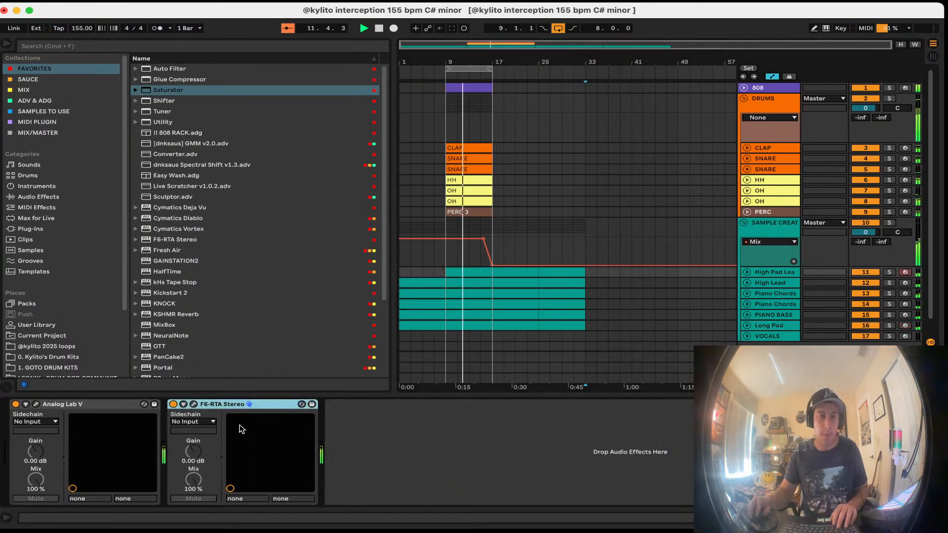
{"action": "left_click", "coordinate": [194, 405]}
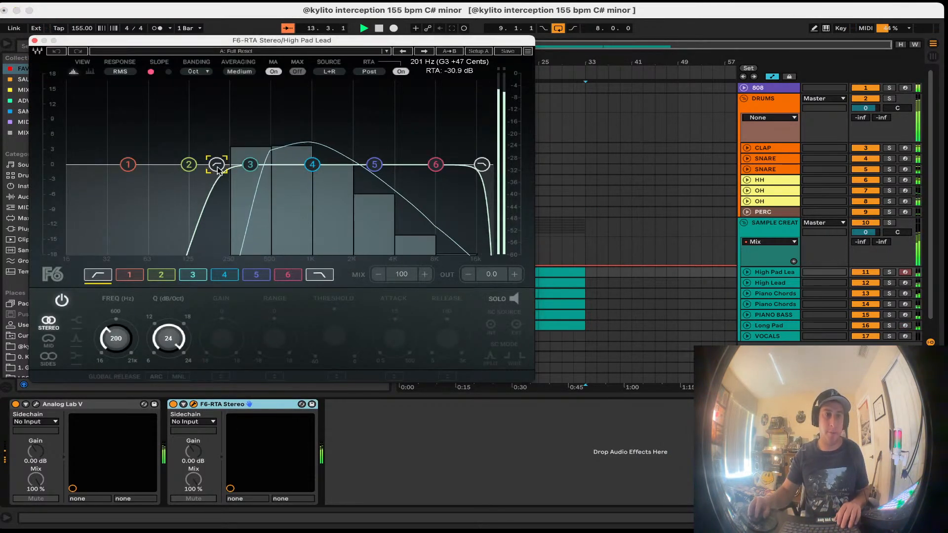
{"action": "left_click_drag", "start_coordinate": [218, 170], "coordinate": [225, 169]}
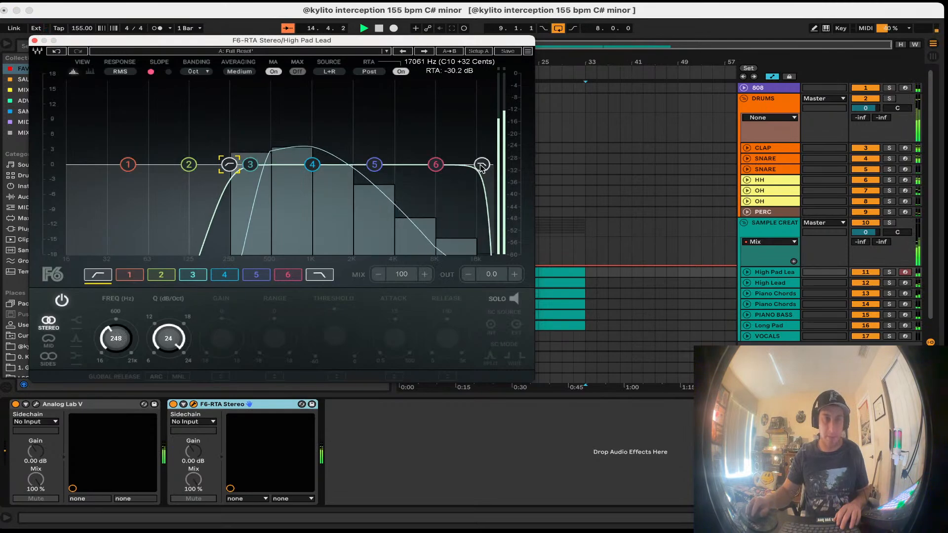
{"action": "left_click_drag", "start_coordinate": [480, 168], "coordinate": [477, 167]}
Step: Cut about 2 dB with F6 bands 3 to 6, placed around 368, 700, 2826 and 1527 Hz
{"action": "left_click_drag", "start_coordinate": [317, 167], "coordinate": [373, 151]}
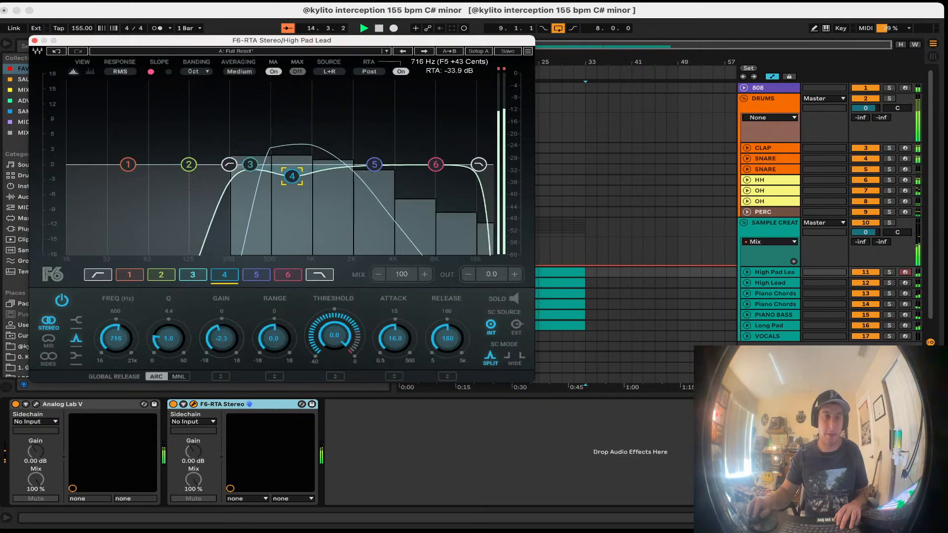
{"action": "left_click_drag", "start_coordinate": [253, 123], "coordinate": [256, 178]}
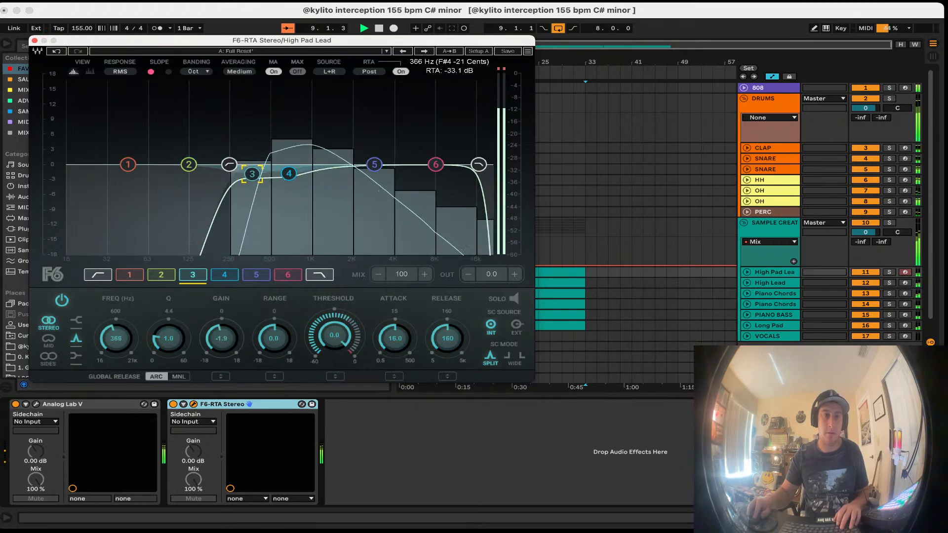
{"action": "left_click_drag", "start_coordinate": [368, 169], "coordinate": [375, 136]}
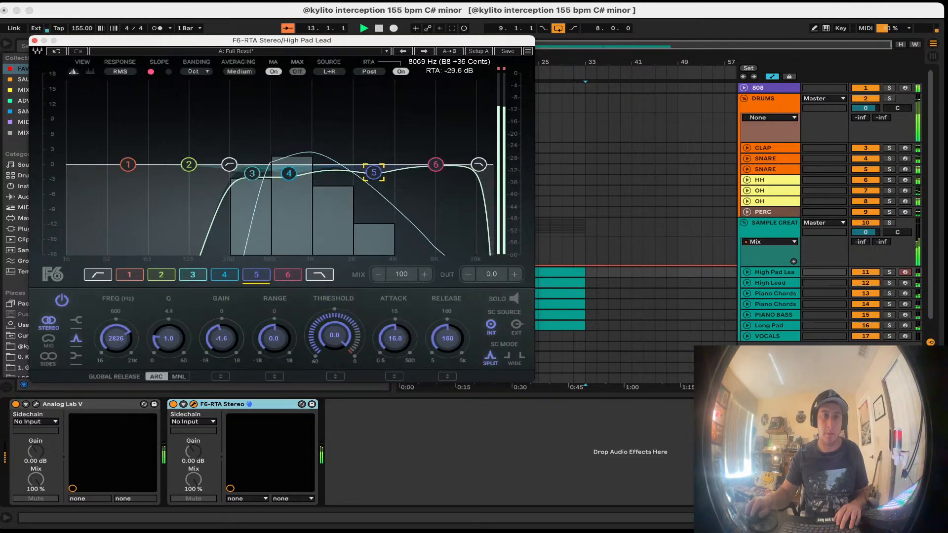
{"action": "left_click_drag", "start_coordinate": [435, 164], "coordinate": [338, 118]}
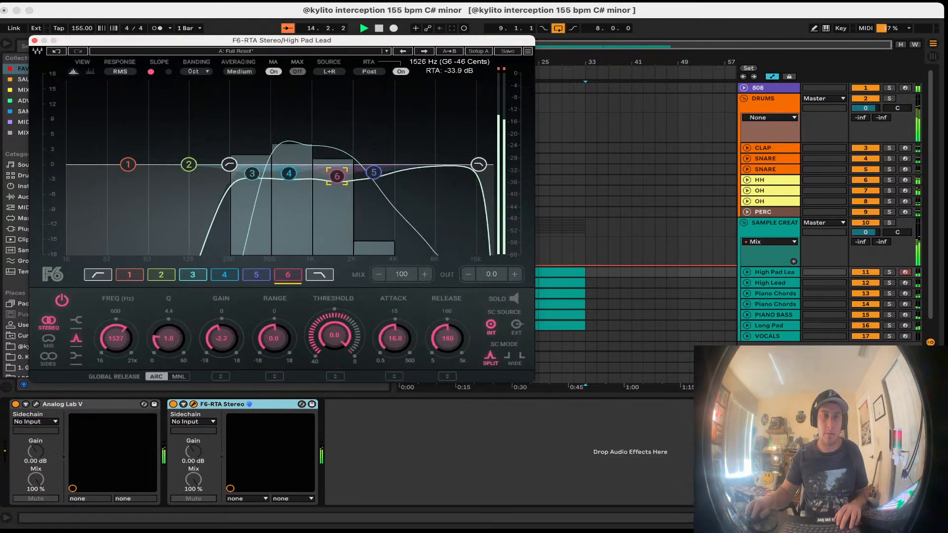
Step: Set the High Pad Lead EQ's high cut to 4535 Hz at 12 dB/oct, save the set and close the EQ window
{"action": "left_click_drag", "start_coordinate": [477, 166], "coordinate": [401, 165]}
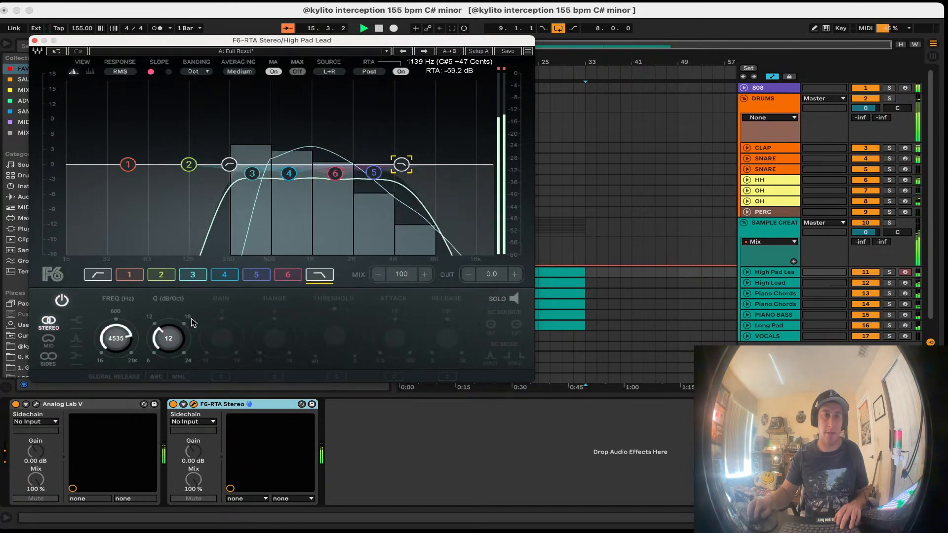
{"action": "key", "text": "super+s"}
{"action": "left_click", "coordinate": [34, 41]}
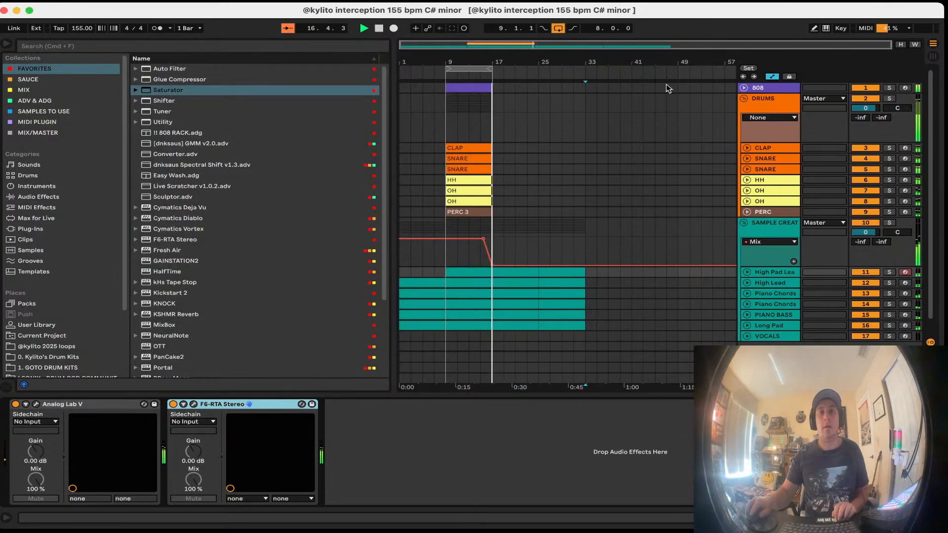
Step: Replace the Tuner on the HH track with the Hi Hat Low Cut F6-RTA Stereo preset from the MIX/MASTER collection
{"action": "left_click", "coordinate": [765, 178]}
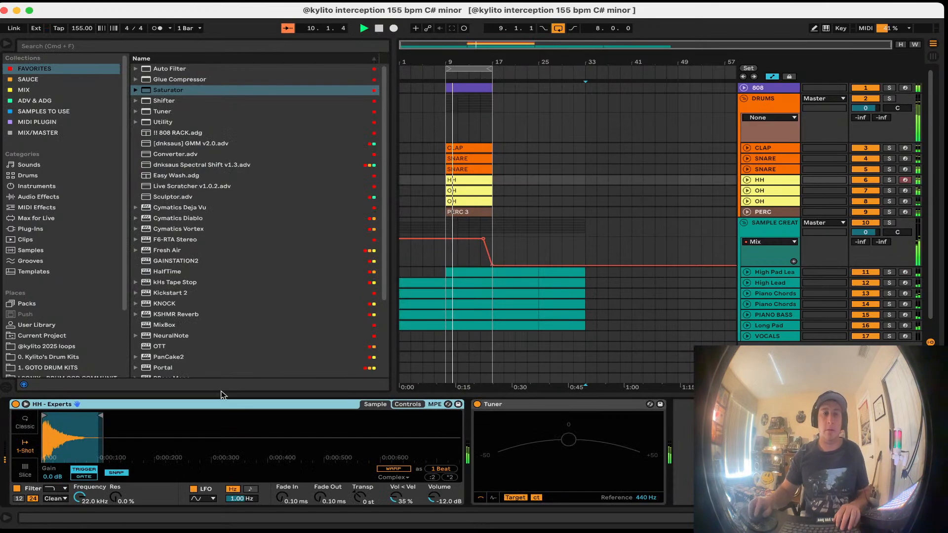
{"action": "key", "text": "BackSpace"}
{"action": "left_click", "coordinate": [39, 132]}
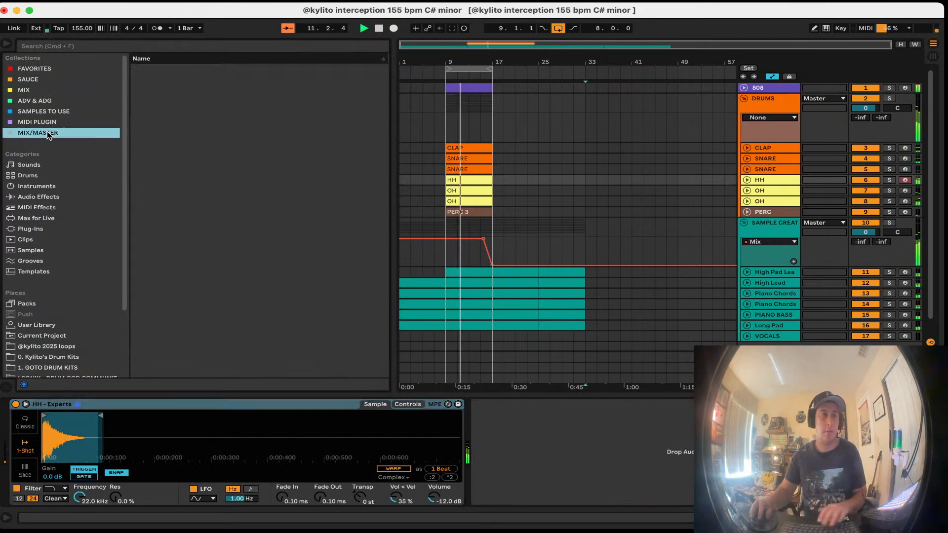
{"action": "left_click", "coordinate": [184, 114]}
{"action": "double_click", "coordinate": [184, 121]}
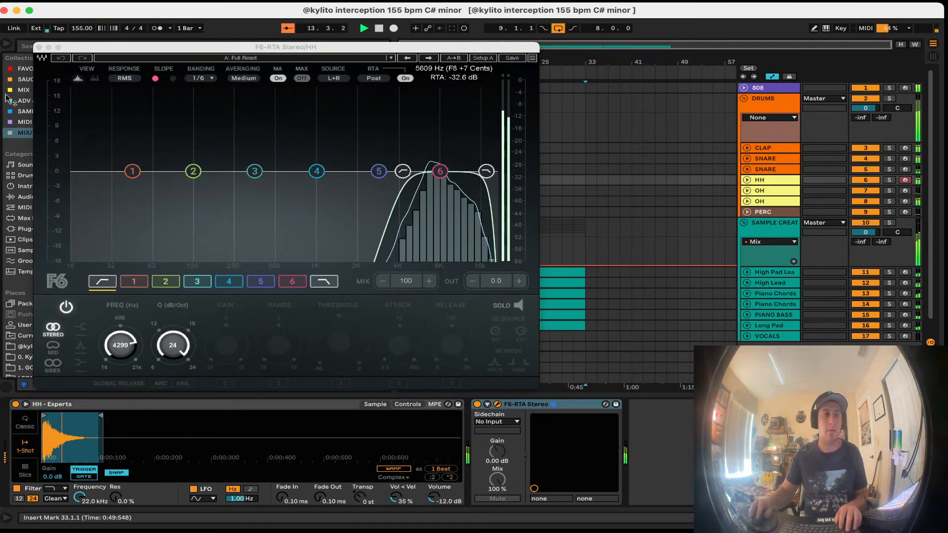
{"action": "left_click", "coordinate": [39, 47]}
Step: Check the first OH track's mixer settings, set the second OH track's volume to -3.0 dB, collapse it and save the set
{"action": "left_click", "coordinate": [747, 190]}
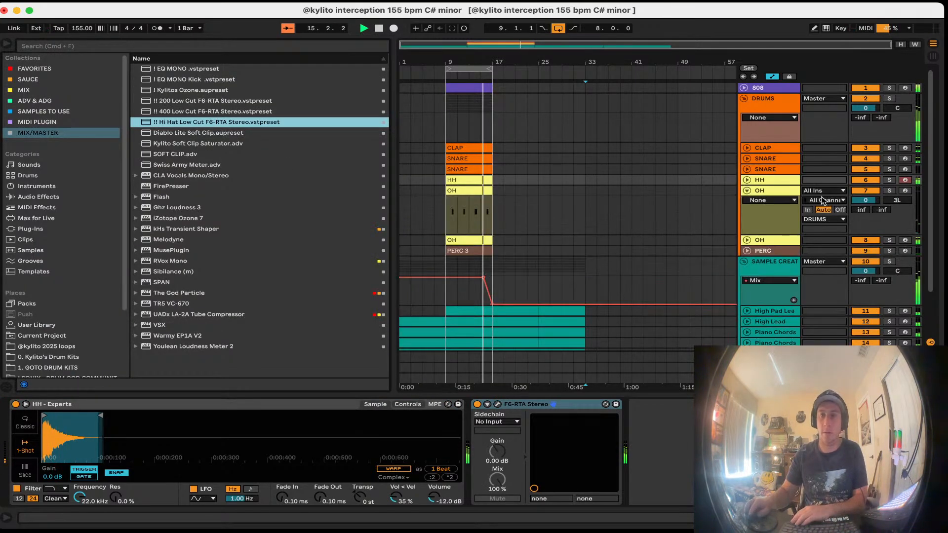
{"action": "left_click", "coordinate": [747, 192]}
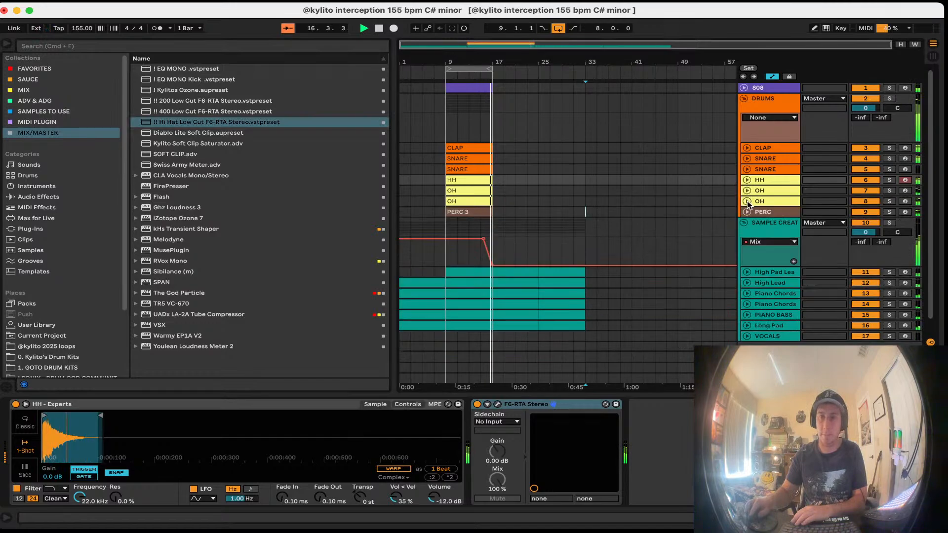
{"action": "left_click", "coordinate": [748, 200]}
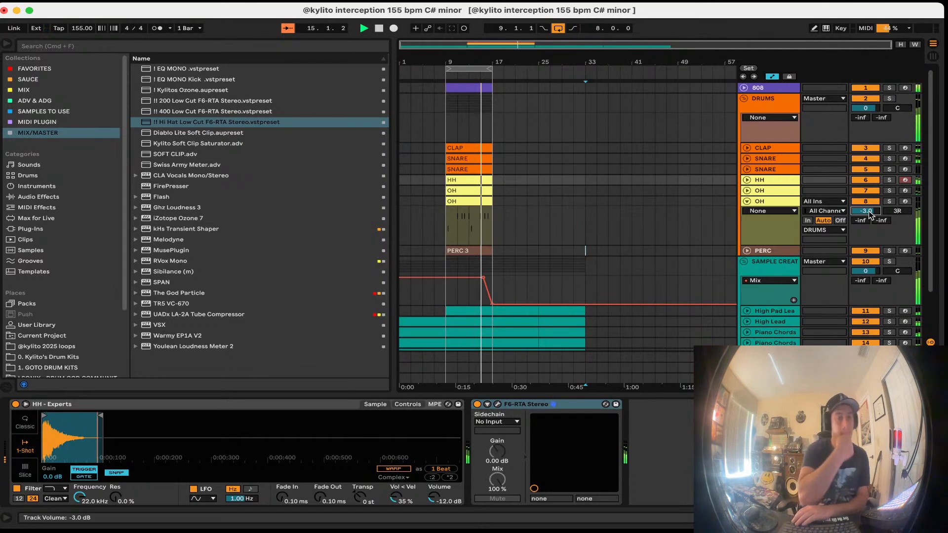
{"action": "left_click", "coordinate": [747, 202]}
{"action": "key", "text": "super+s"}
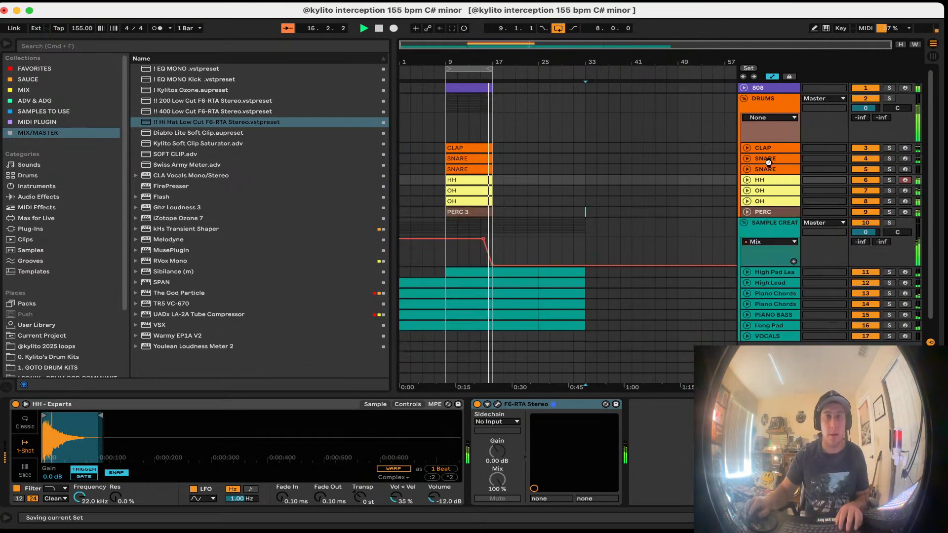
Step: Replace the Tuner on the second SNARE track with the 200 Low Cut F6-RTA Stereo preset and close the EQ window
{"action": "left_click", "coordinate": [771, 168]}
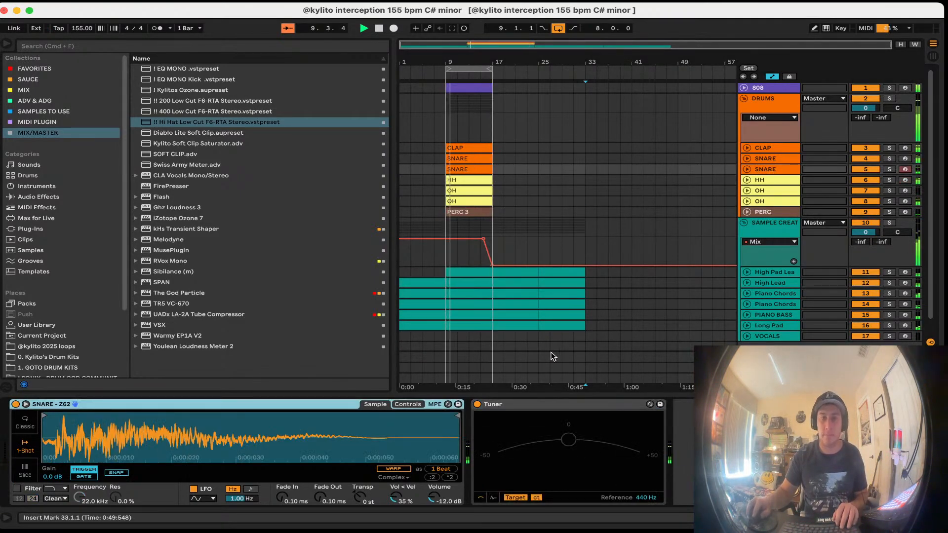
{"action": "left_click", "coordinate": [528, 404]}
{"action": "key", "text": "Delete"}
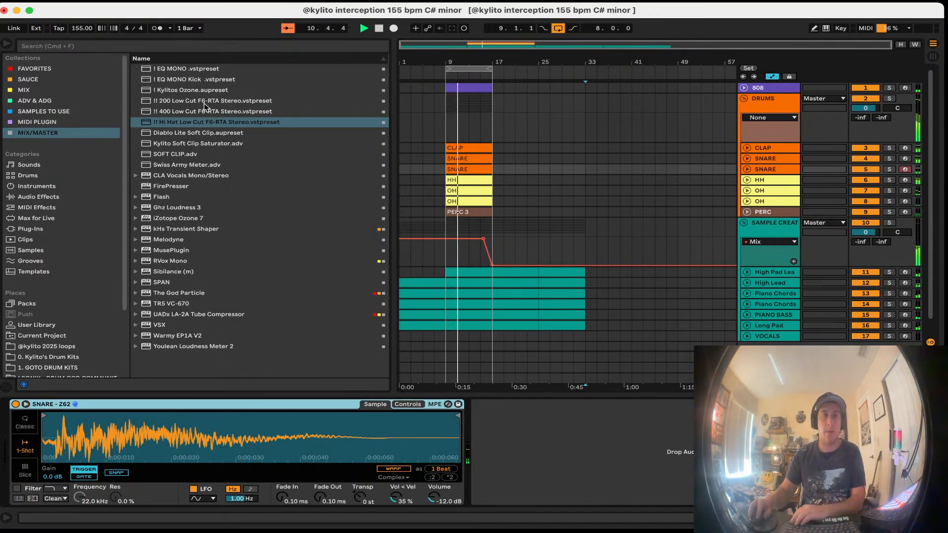
{"action": "double_click", "coordinate": [204, 102]}
{"action": "left_click", "coordinate": [44, 54]}
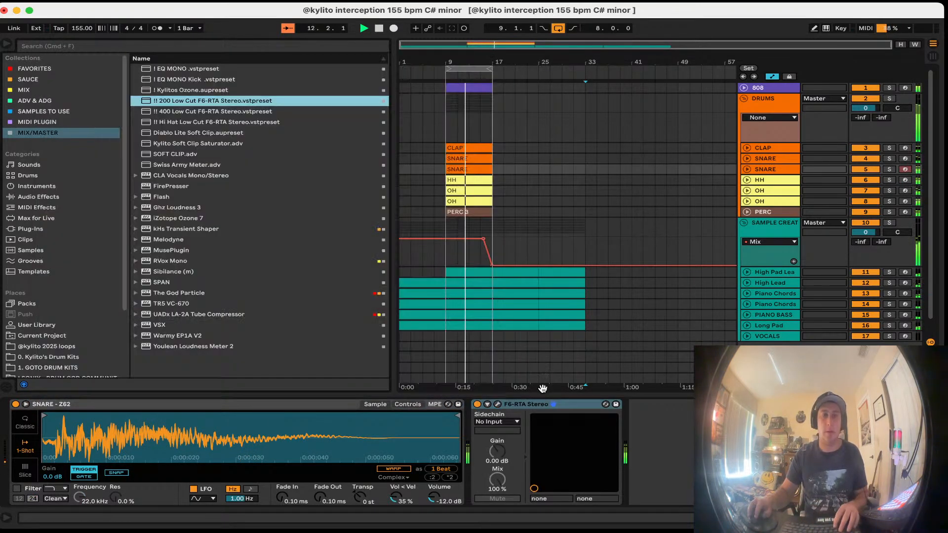
Step: On the first SNARE track's sampler, turn off the LFO and Snap, enable Warp, and toggle the filter
{"action": "left_click", "coordinate": [767, 159]}
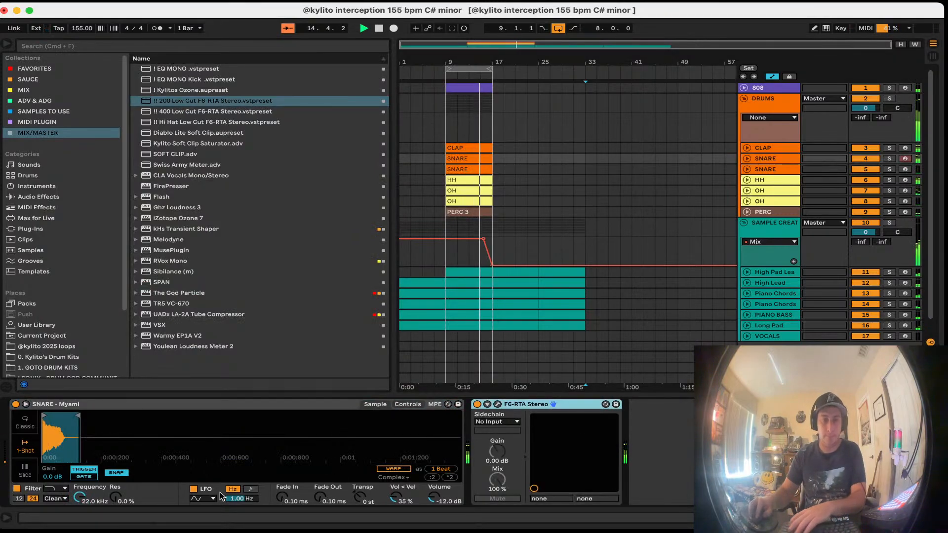
{"action": "left_click", "coordinate": [194, 490]}
{"action": "left_click", "coordinate": [393, 469]}
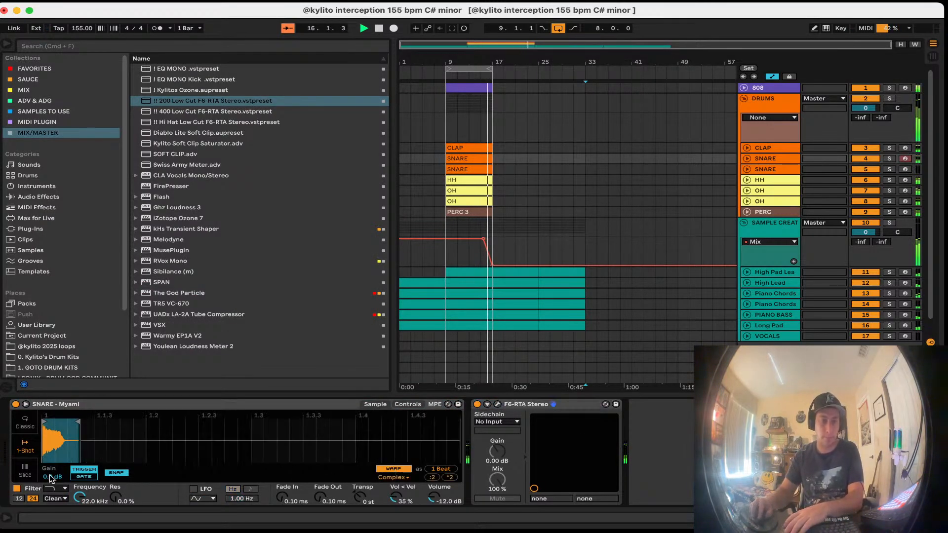
{"action": "left_click", "coordinate": [111, 470]}
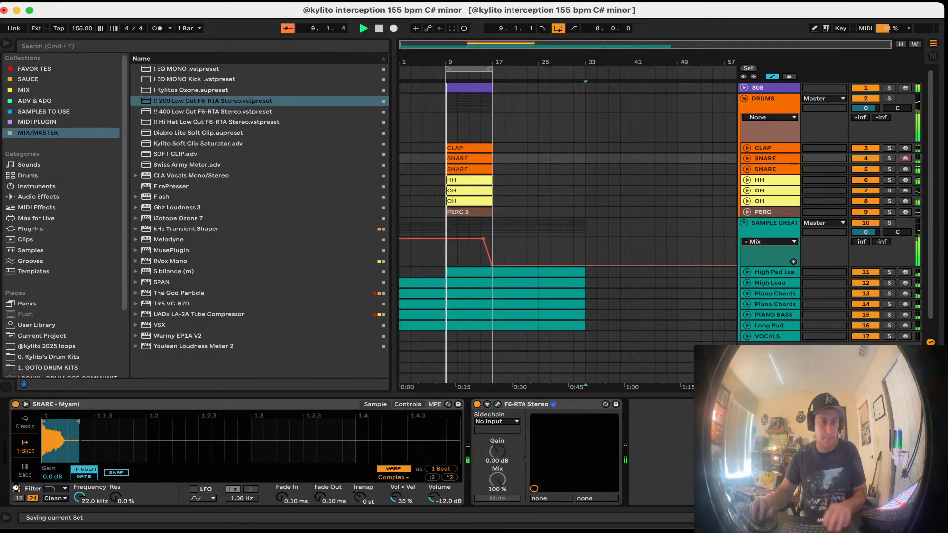
{"action": "left_click", "coordinate": [16, 488]}
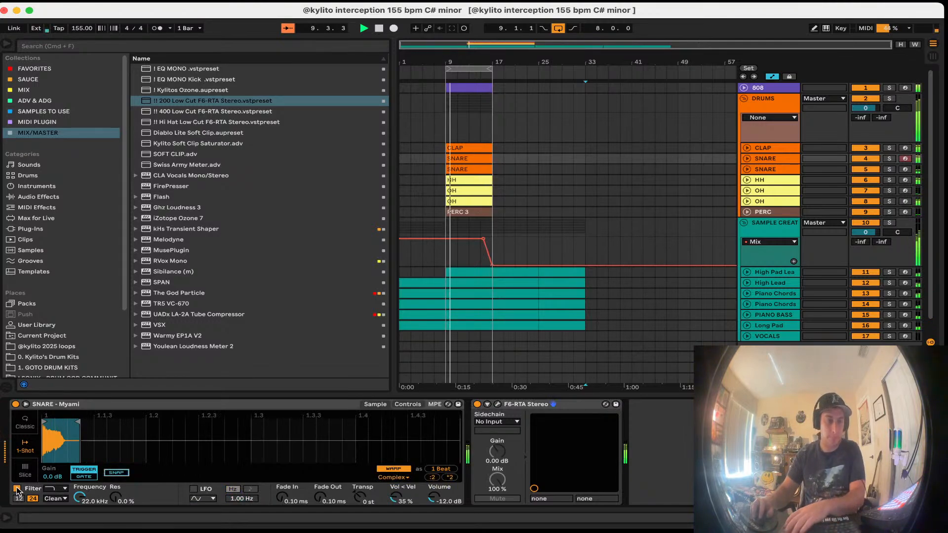
Step: Replace the CLAP track's Tuner with the 200 Low Cut F6-RTA Stereo preset, and turn off Warp, LFO, Snap and filter in its sampler
{"action": "left_click", "coordinate": [755, 147]}
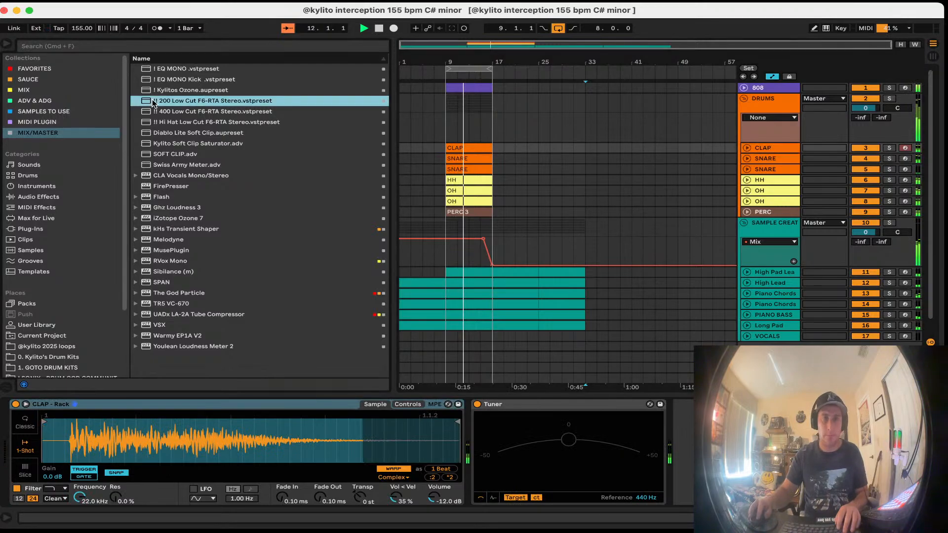
{"action": "double_click", "coordinate": [212, 101]}
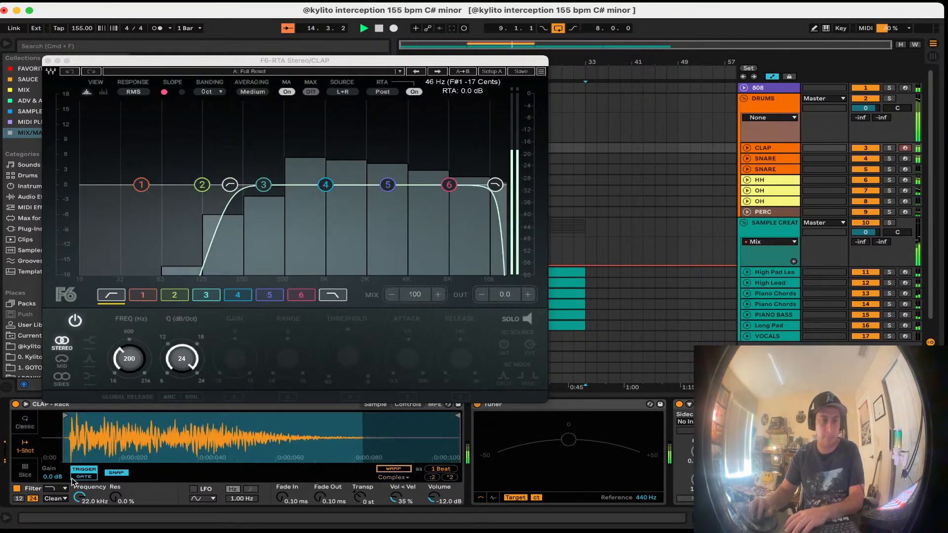
{"action": "left_click", "coordinate": [113, 474]}
{"action": "left_click", "coordinate": [15, 489]}
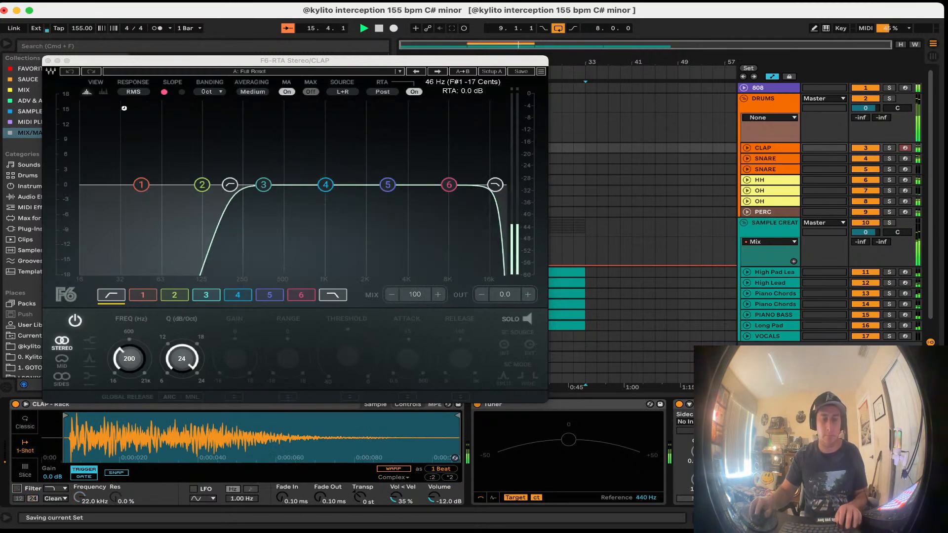
{"action": "left_click", "coordinate": [48, 61]}
{"action": "left_click", "coordinate": [556, 403]}
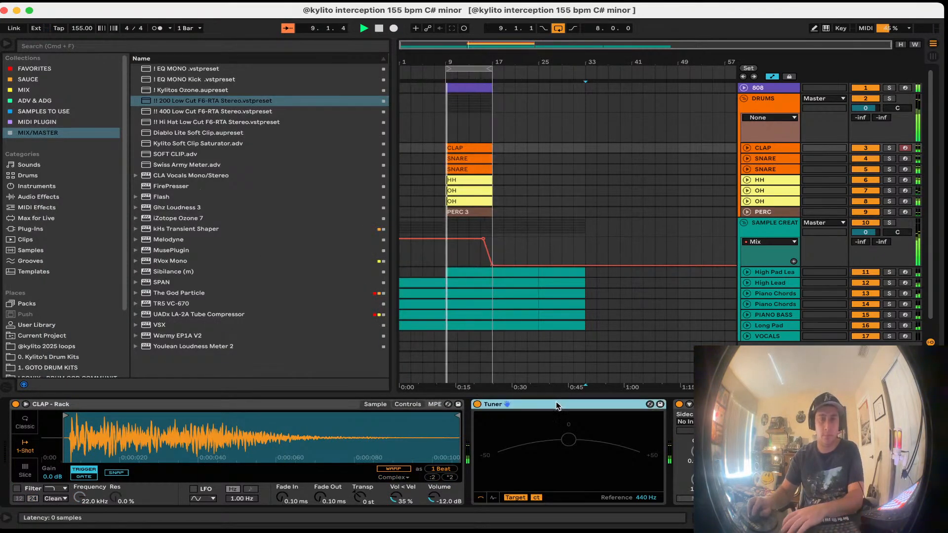
{"action": "key", "text": "Delete"}
Step: Raise the low cut on the High Lead's F6 EQ and cut bands 4 and 5 by about 1.5 dB, around 1.5 and 3 kHz
{"action": "left_click", "coordinate": [779, 284]}
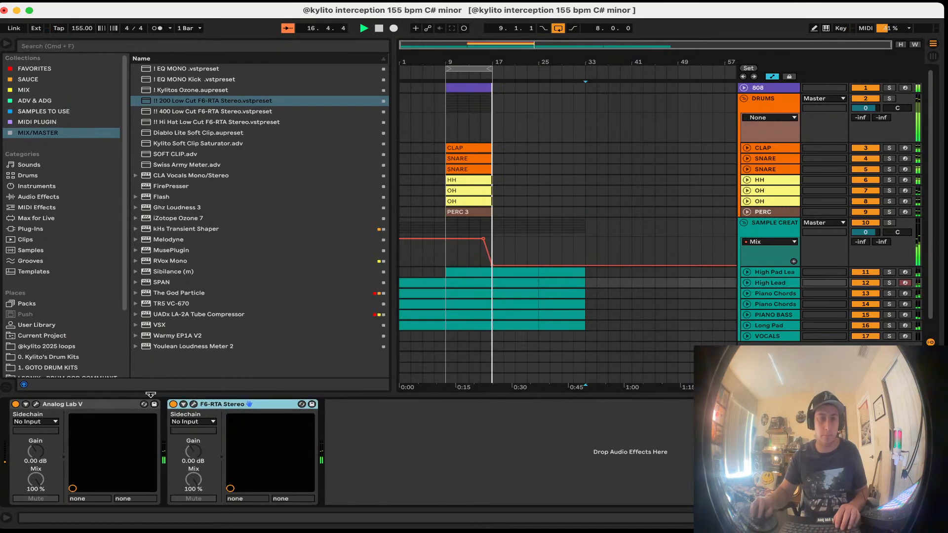
{"action": "left_click", "coordinate": [194, 404]}
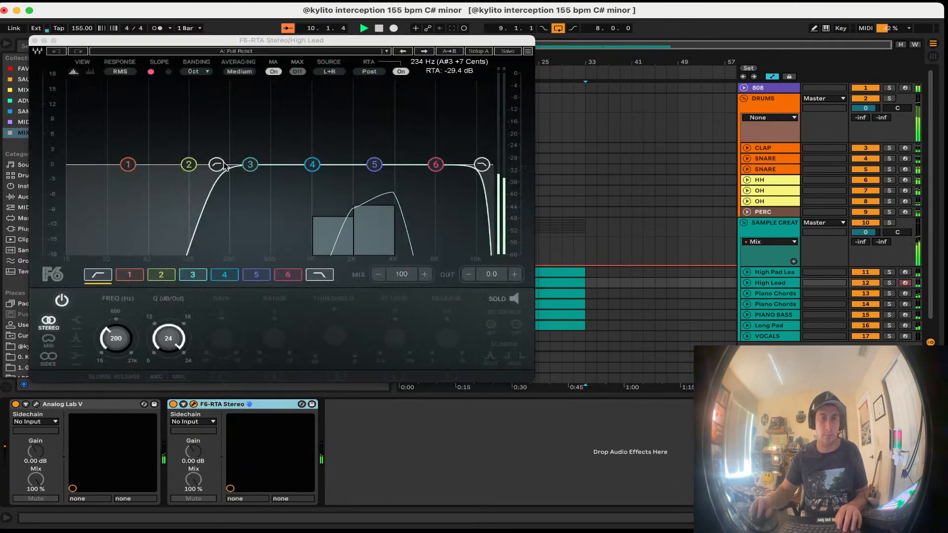
{"action": "left_click_drag", "start_coordinate": [277, 164], "coordinate": [377, 171]}
Step: Set the High Lead EQ's high cut to 5838 Hz at 24 dB/oct and its low cut to 850 Hz, and close the EQ window
{"action": "left_click", "coordinate": [482, 164]}
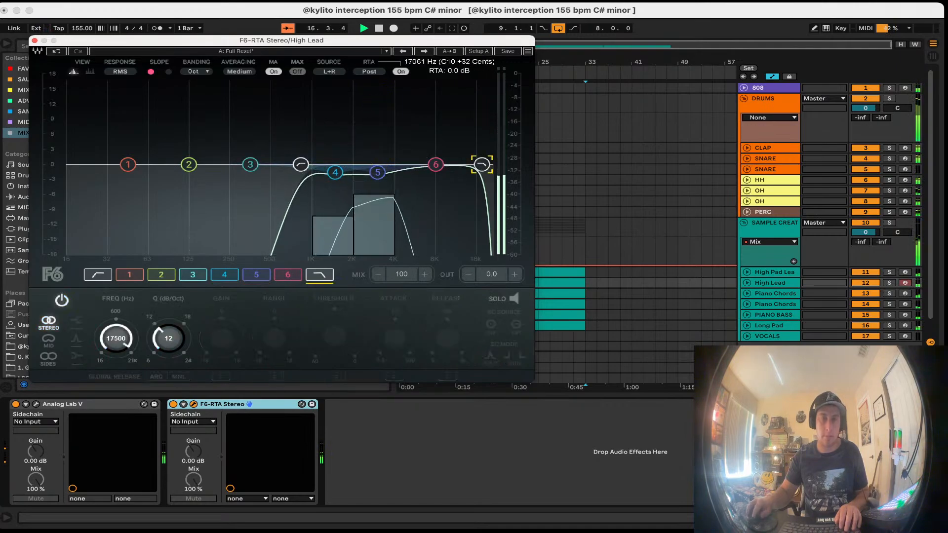
{"action": "left_click_drag", "start_coordinate": [482, 164], "coordinate": [410, 183]}
{"action": "left_click_drag", "start_coordinate": [170, 345], "coordinate": [175, 337]}
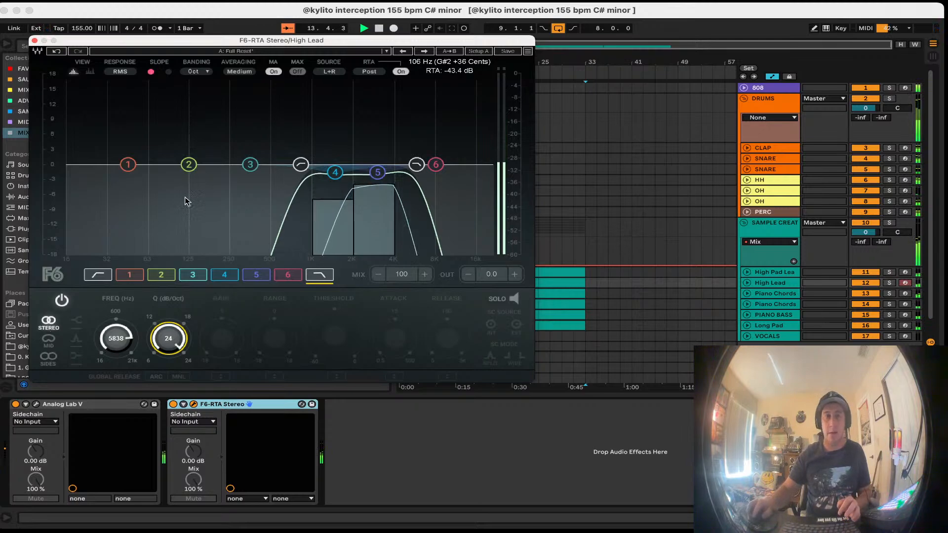
{"action": "left_click", "coordinate": [302, 164]}
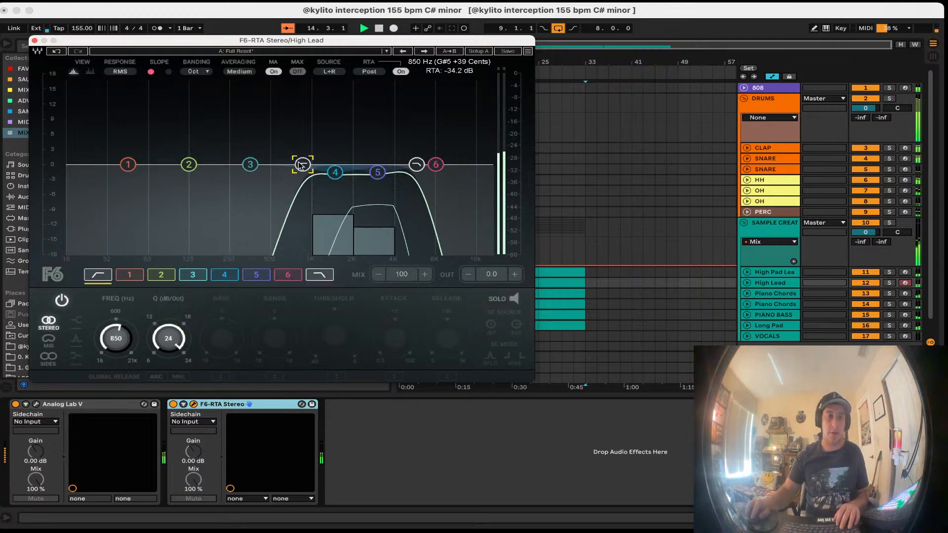
{"action": "left_click", "coordinate": [34, 41]}
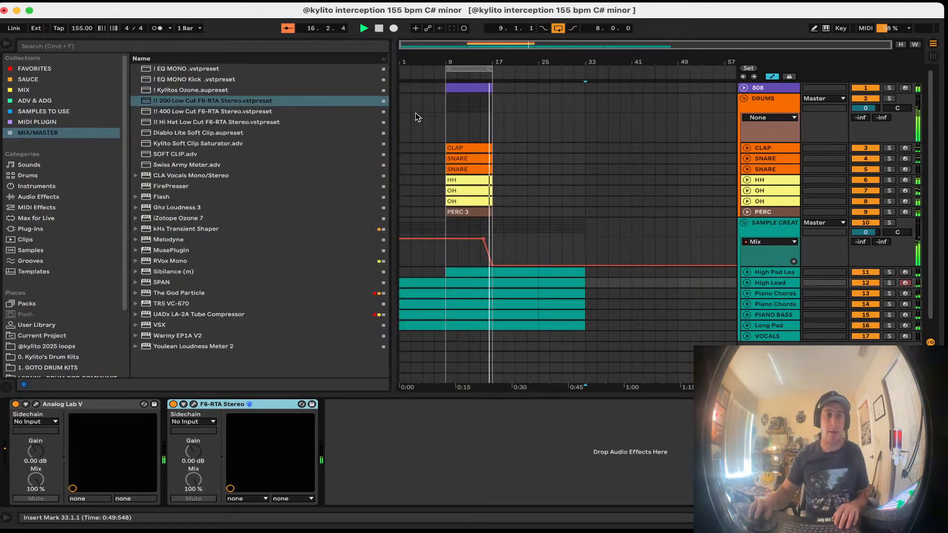
Step: Switch the first OH sampler to 1-Shot with Warp on, turn off its filter and LFO, and set Fade Out to 1.95 s
{"action": "double_click", "coordinate": [772, 192]}
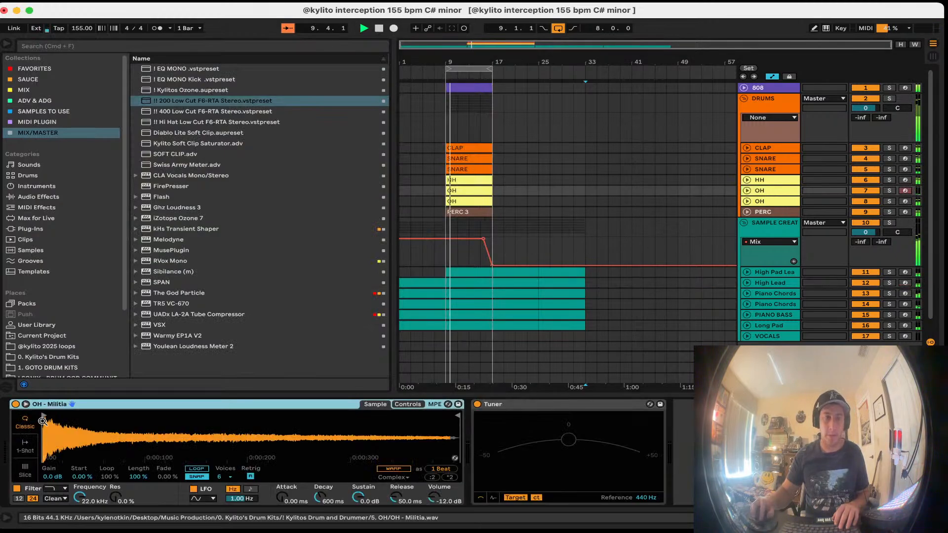
{"action": "left_click", "coordinate": [24, 445]}
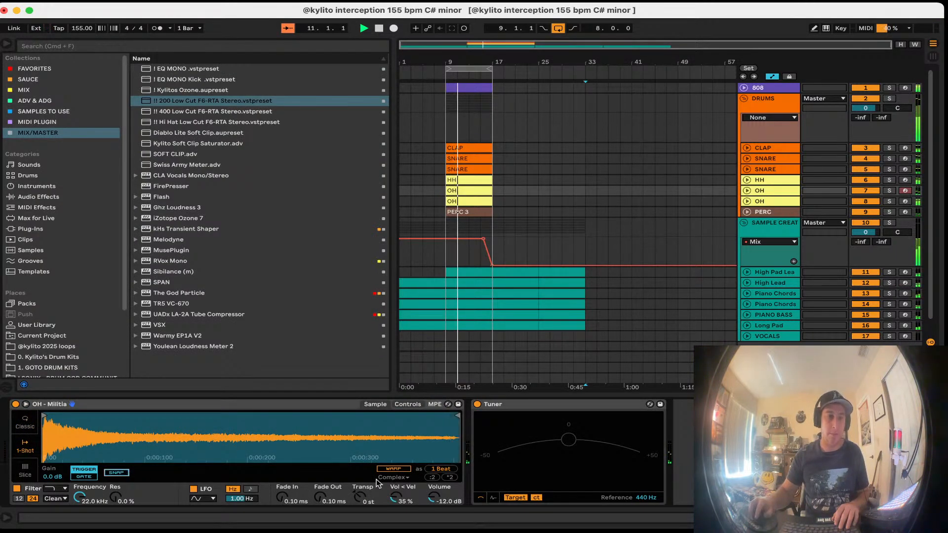
{"action": "left_click", "coordinate": [393, 469]}
{"action": "left_click", "coordinate": [17, 489]}
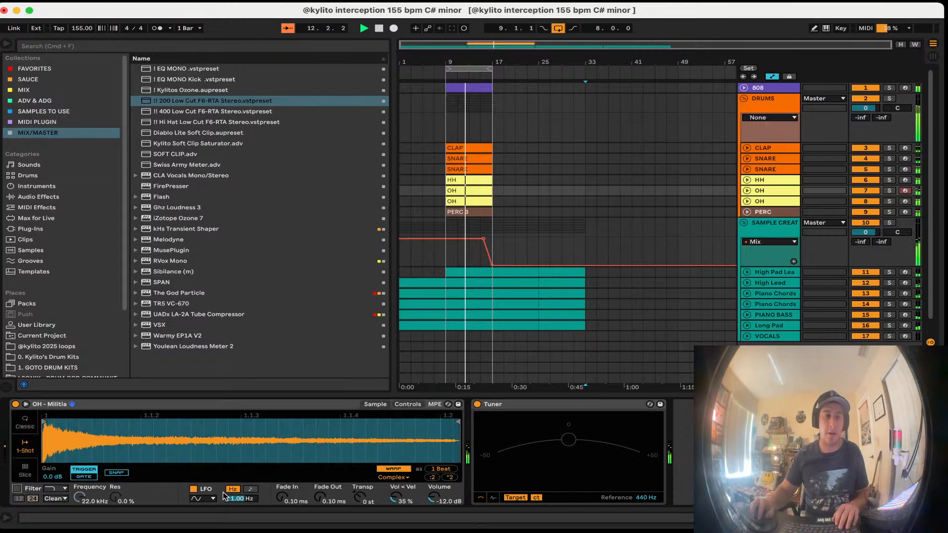
{"action": "left_click", "coordinate": [194, 489]}
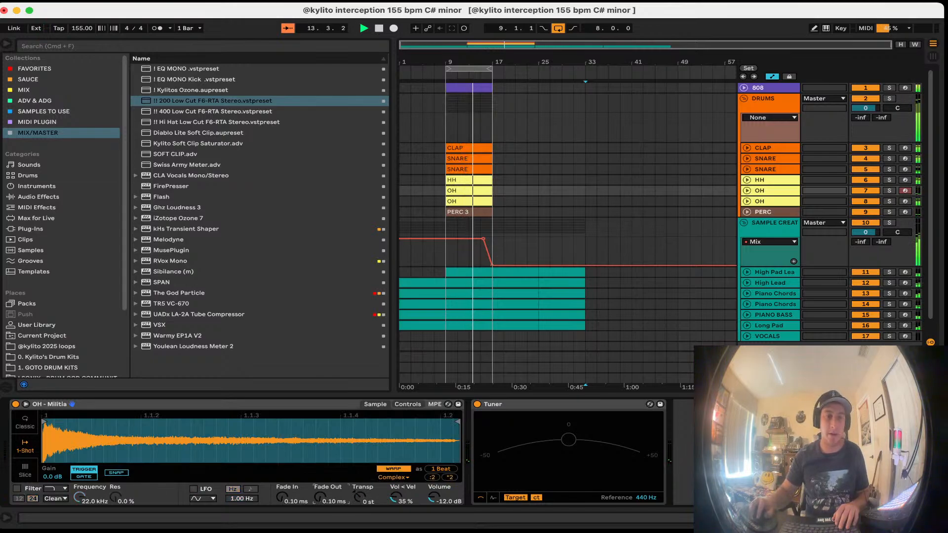
{"action": "left_click", "coordinate": [762, 201]}
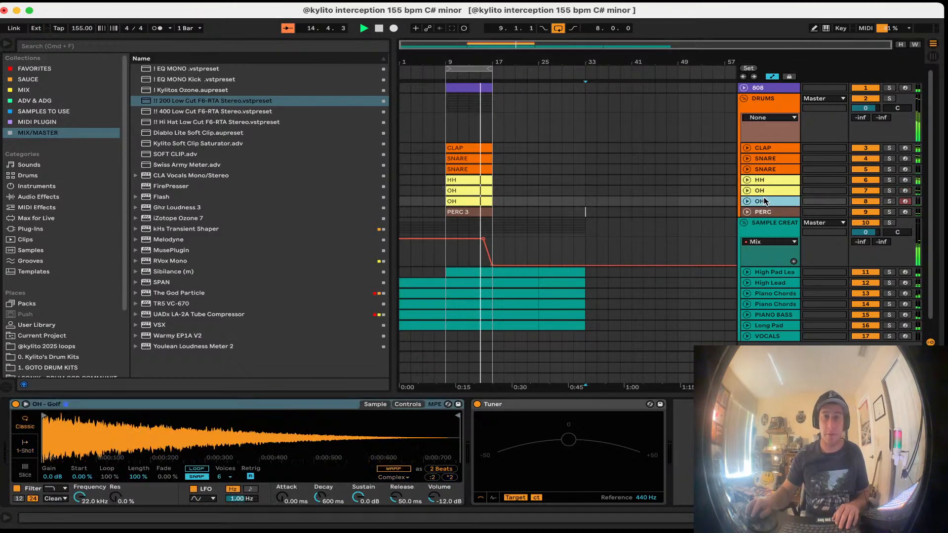
{"action": "left_click", "coordinate": [760, 191]}
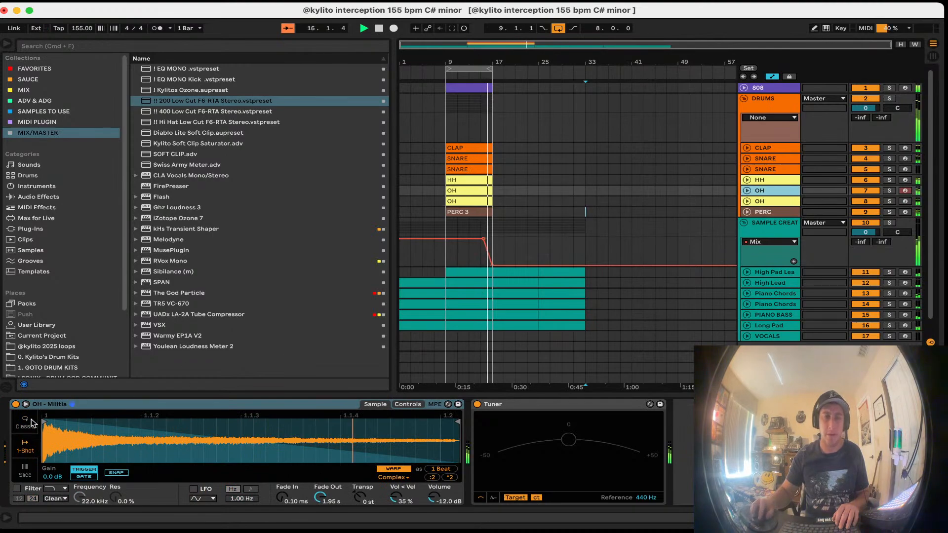
Step: Shorten the HH sample's end with Snap turned off, set its Fade Out to 46.6 ms and save the set
{"action": "left_click", "coordinate": [780, 178]}
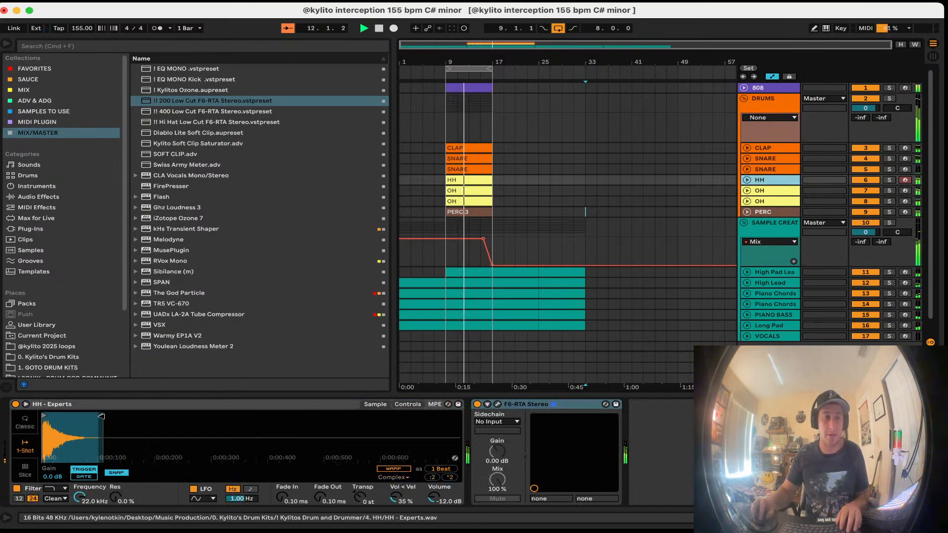
{"action": "left_click_drag", "start_coordinate": [101, 416], "coordinate": [93, 416]}
{"action": "left_click", "coordinate": [116, 472]}
{"action": "key", "text": "super+s"}
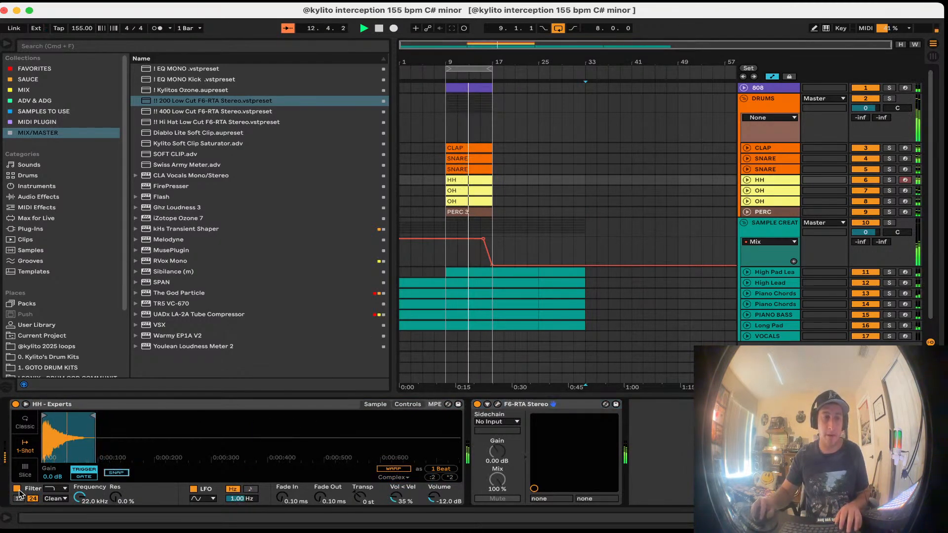
{"action": "left_click", "coordinate": [18, 488]}
{"action": "left_click_drag", "start_coordinate": [321, 498], "coordinate": [321, 490]}
{"action": "key", "text": "super+s"}
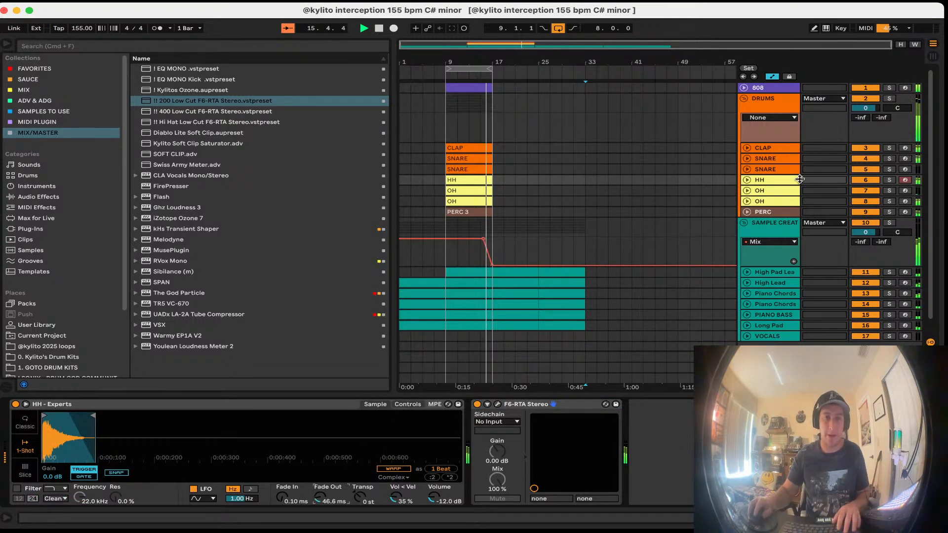
Step: Rename the PERC 3 clip as PERC
{"action": "left_click", "coordinate": [470, 212]}
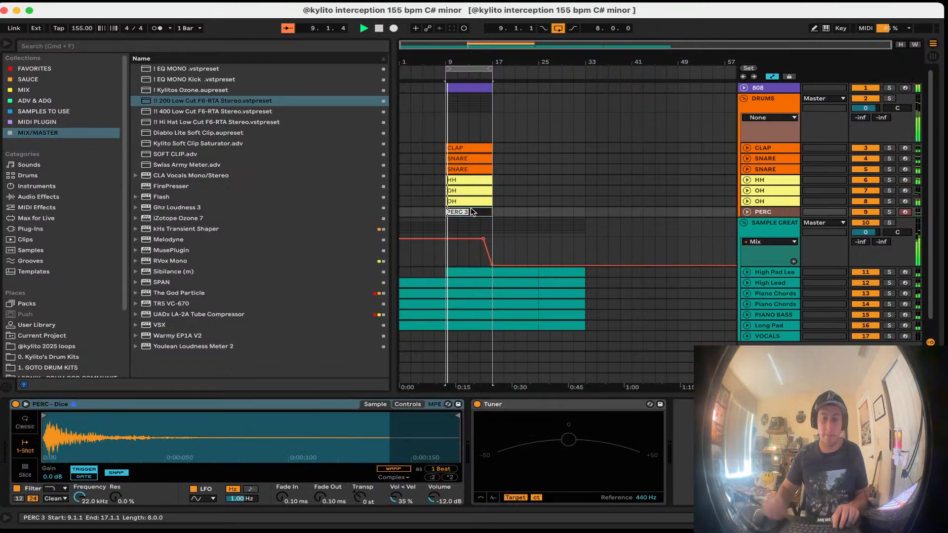
{"action": "type", "text": "PERC"}
{"action": "key", "text": "Return"}
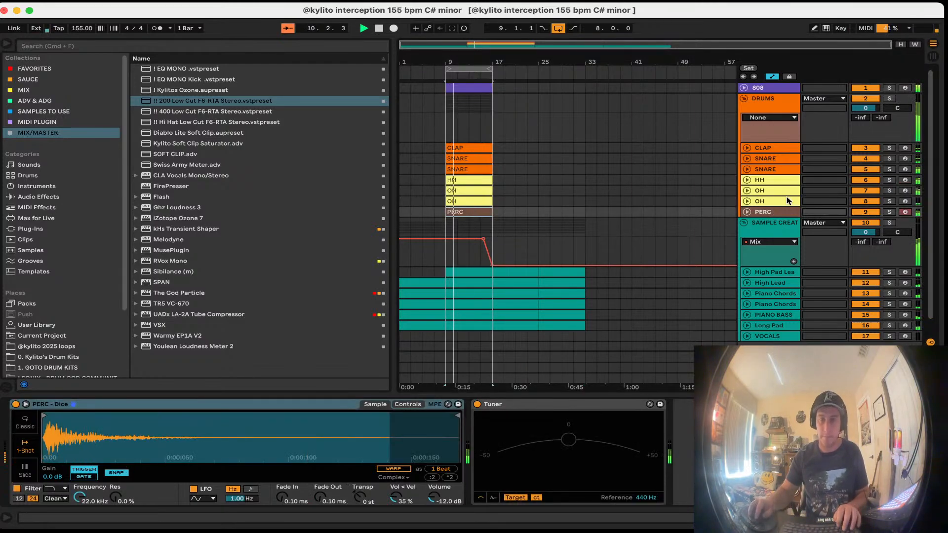
Step: Replace the Tuner on the first OH track with the Hi Hat Low Cut F6-RTA Stereo preset and close the EQ window
{"action": "left_click", "coordinate": [770, 190]}
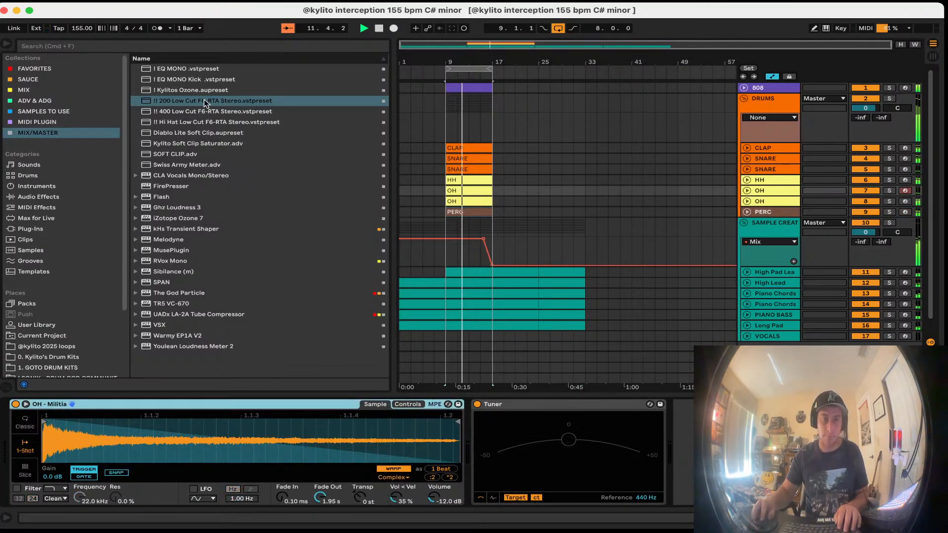
{"action": "double_click", "coordinate": [198, 122]}
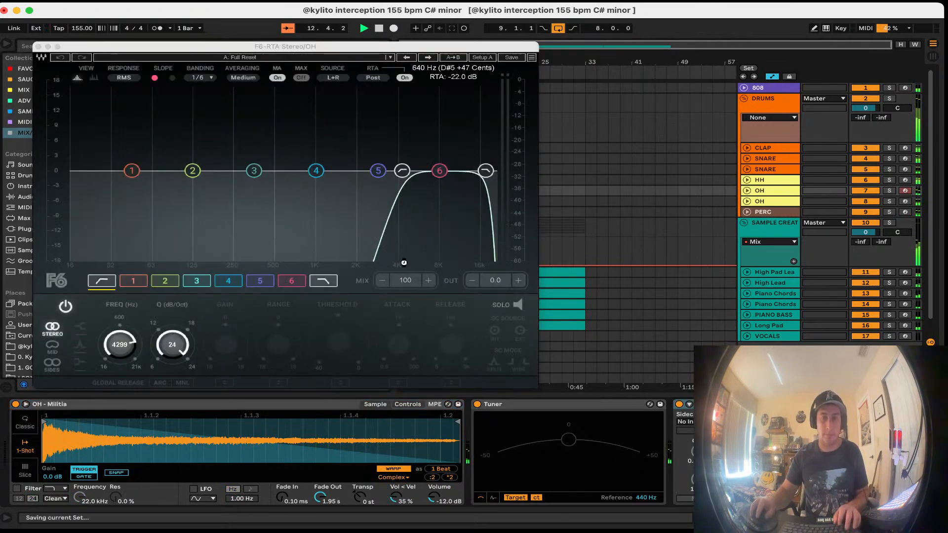
{"action": "left_click", "coordinate": [576, 404]}
{"action": "key", "text": "Delete"}
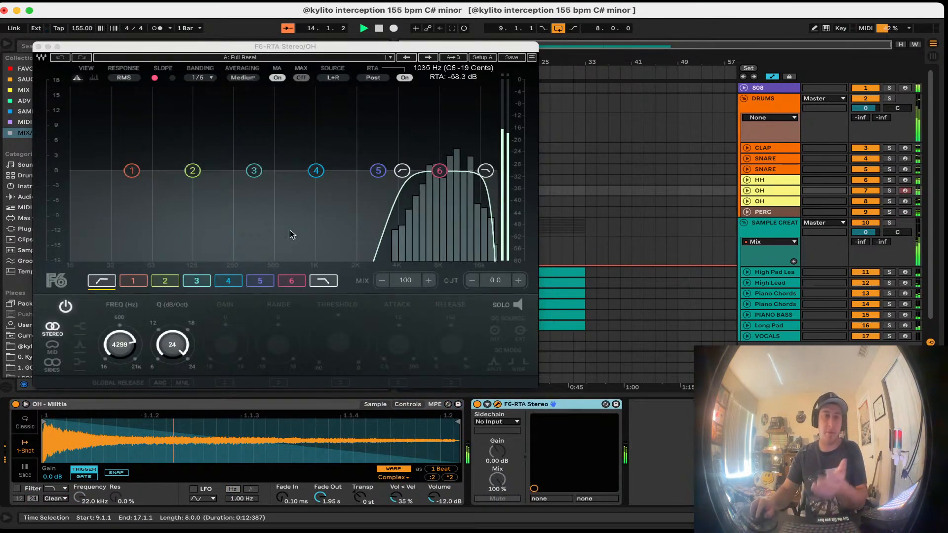
{"action": "left_click", "coordinate": [38, 46]}
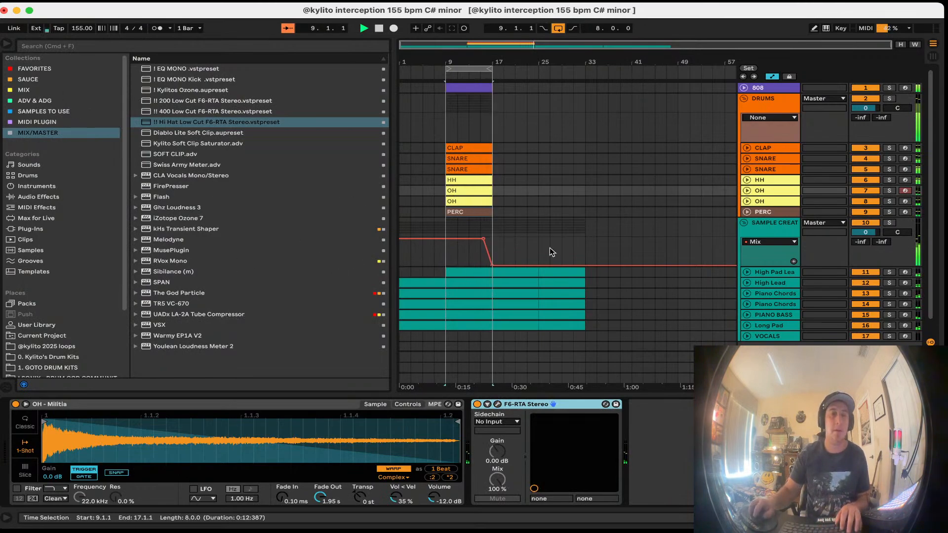
Step: Save the set and add a Tuner from the FAVORITES collection after the Saturator on the 808 track
{"action": "left_click", "coordinate": [784, 86]}
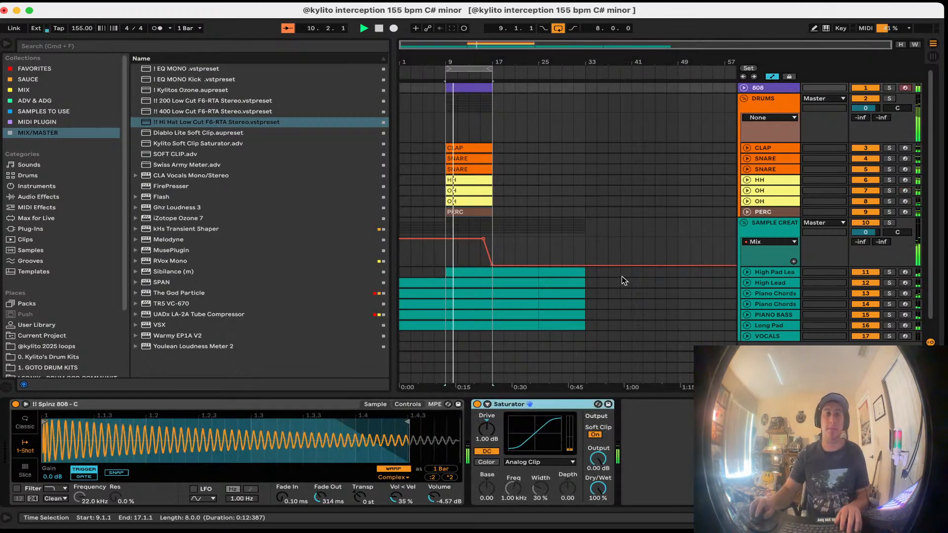
{"action": "key", "text": "super+s"}
{"action": "left_click", "coordinate": [34, 69]}
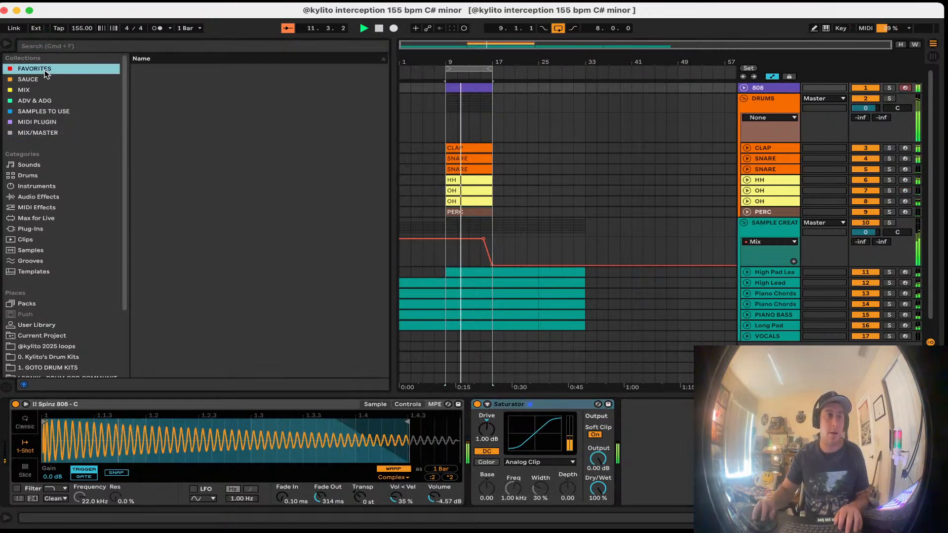
{"action": "left_click", "coordinate": [165, 112]}
{"action": "key", "text": "Return"}
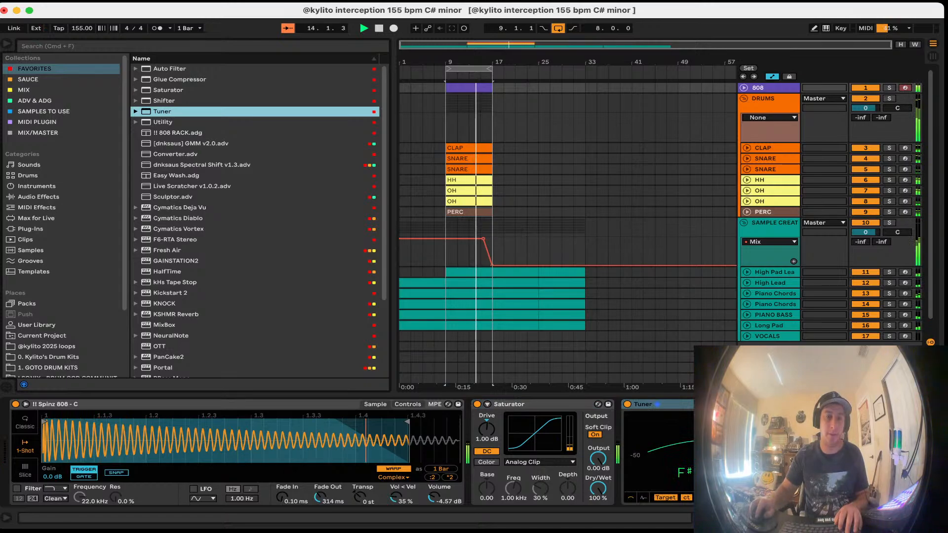
Step: Check the 808's tuning in both Tuner display modes and its sampler control settings, and save the set
{"action": "left_click", "coordinate": [644, 498]}
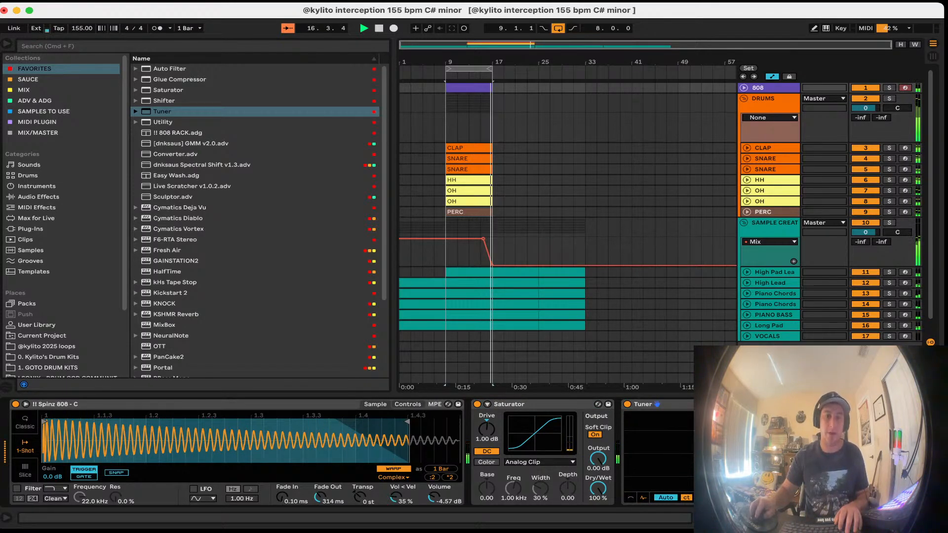
{"action": "left_click", "coordinate": [630, 498]}
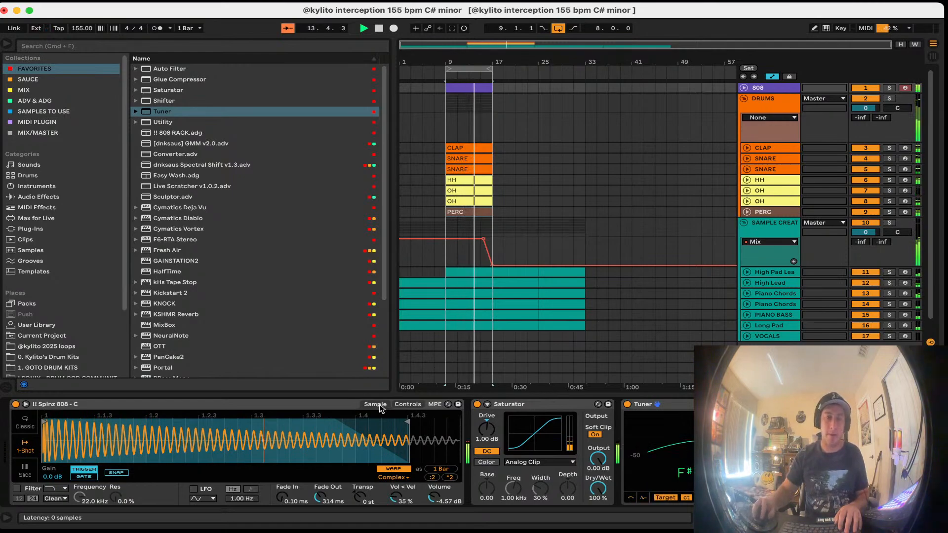
{"action": "left_click", "coordinate": [407, 404]}
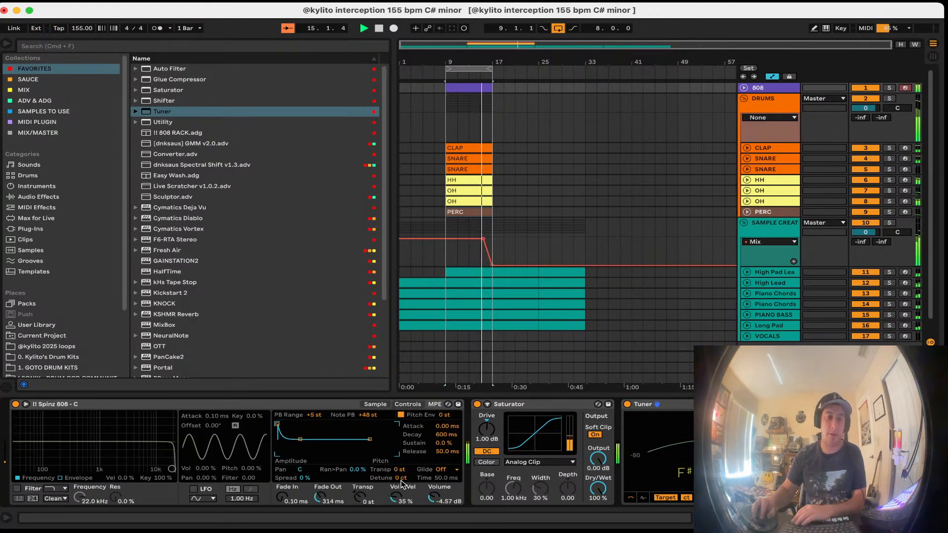
{"action": "left_click", "coordinate": [382, 405]}
{"action": "key", "text": "super+s"}
Step: Remove the second F6-RTA Stereo from the Piano Chords track numbered 14
{"action": "left_click", "coordinate": [764, 293]}
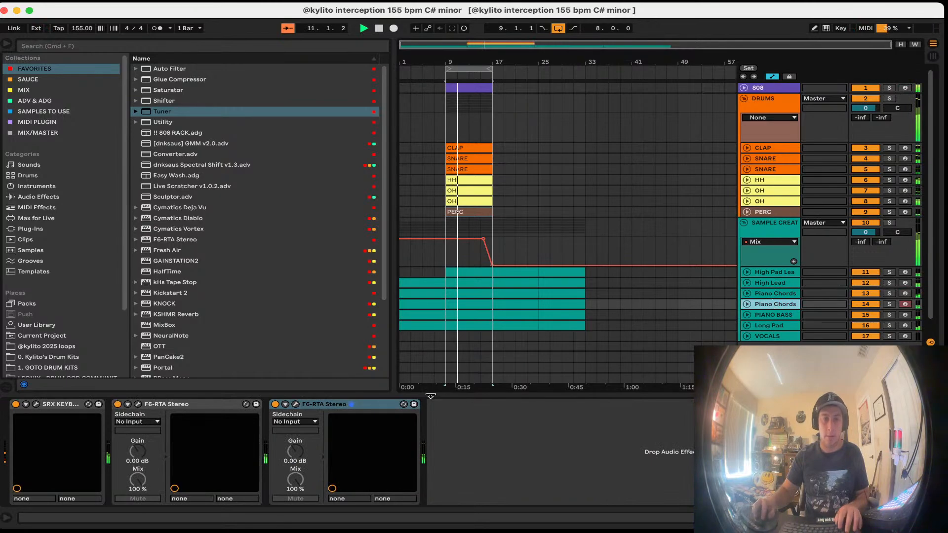
{"action": "left_click", "coordinate": [354, 404]}
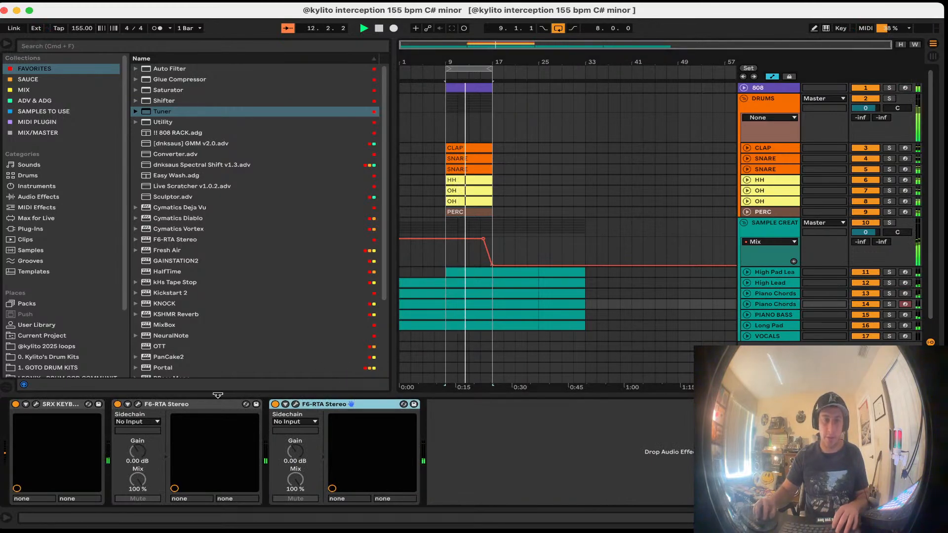
{"action": "key", "text": "Delete"}
Step: Try a lower high-cut frequency and a different filter slope in the remaining F6-RTA Stereo, save the set and close the EQ window
{"action": "left_click", "coordinate": [137, 404]}
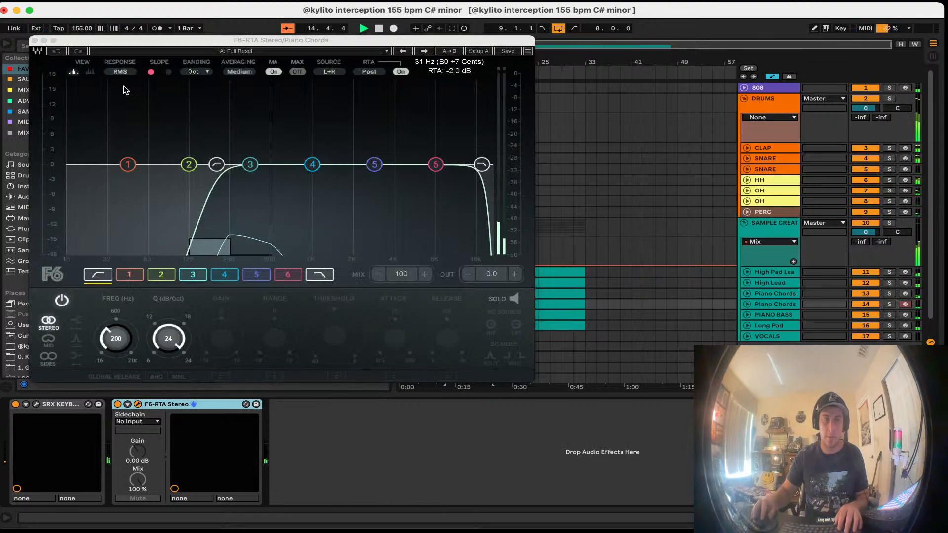
{"action": "left_click_drag", "start_coordinate": [482, 164], "coordinate": [302, 165]}
{"action": "left_click_drag", "start_coordinate": [168, 338], "coordinate": [167, 314]}
{"action": "key", "text": "super+s"}
{"action": "left_click", "coordinate": [35, 41]}
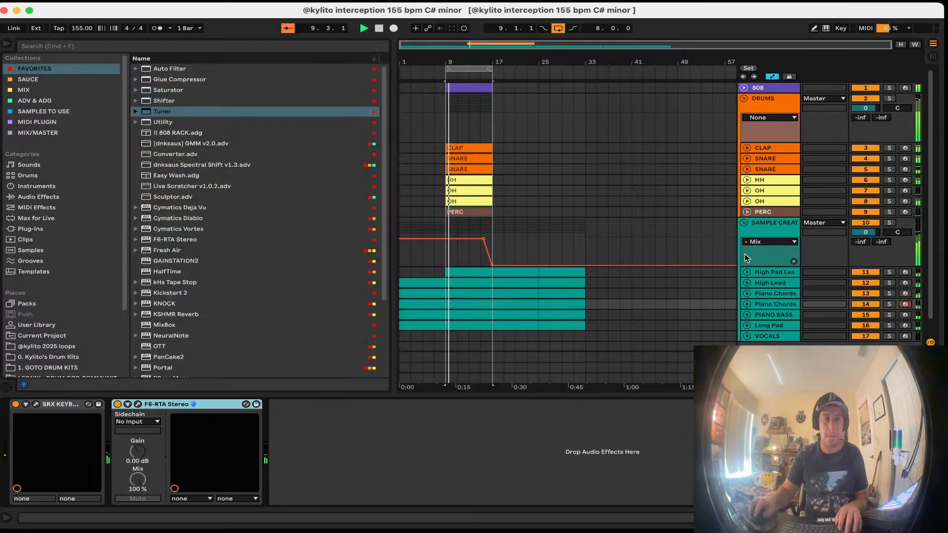
Step: Solo the Piano Chords track numbered 14, bypass its remaining F6-RTA Stereo for comparison and remove it from the track
{"action": "left_click", "coordinate": [888, 304]}
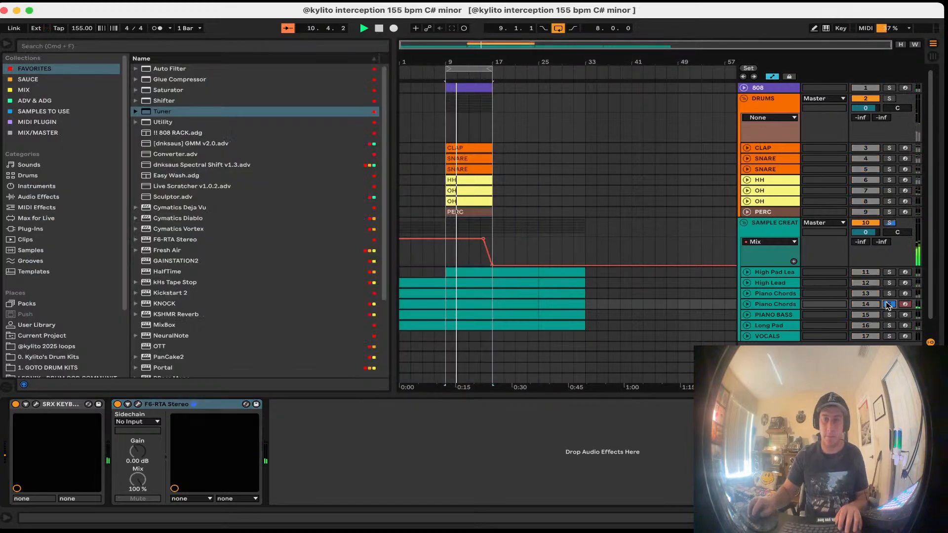
{"action": "left_click", "coordinate": [772, 304]}
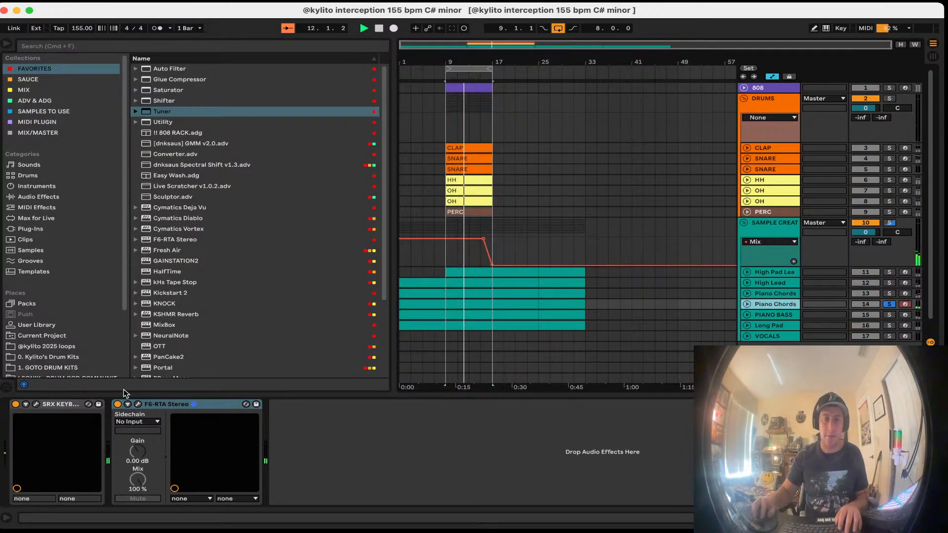
{"action": "left_click", "coordinate": [117, 404]}
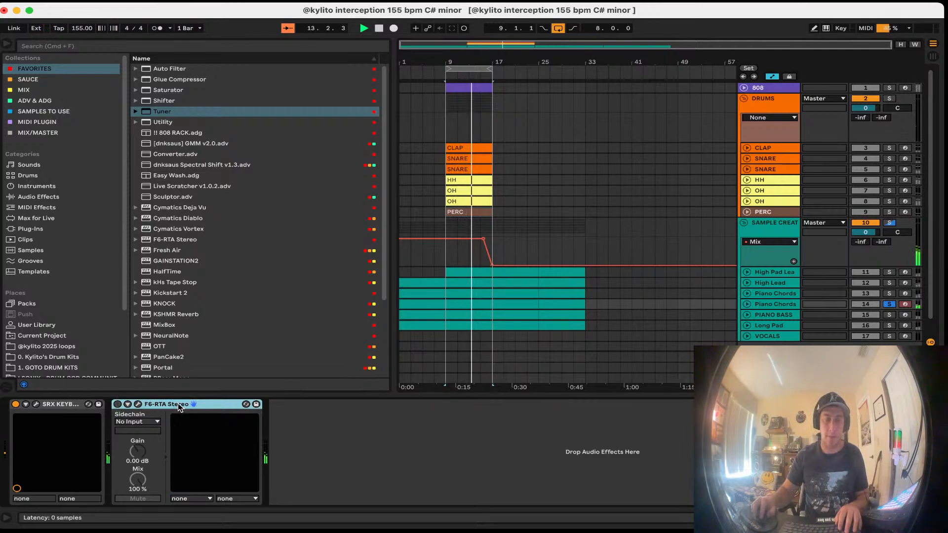
{"action": "key", "text": "Delete"}
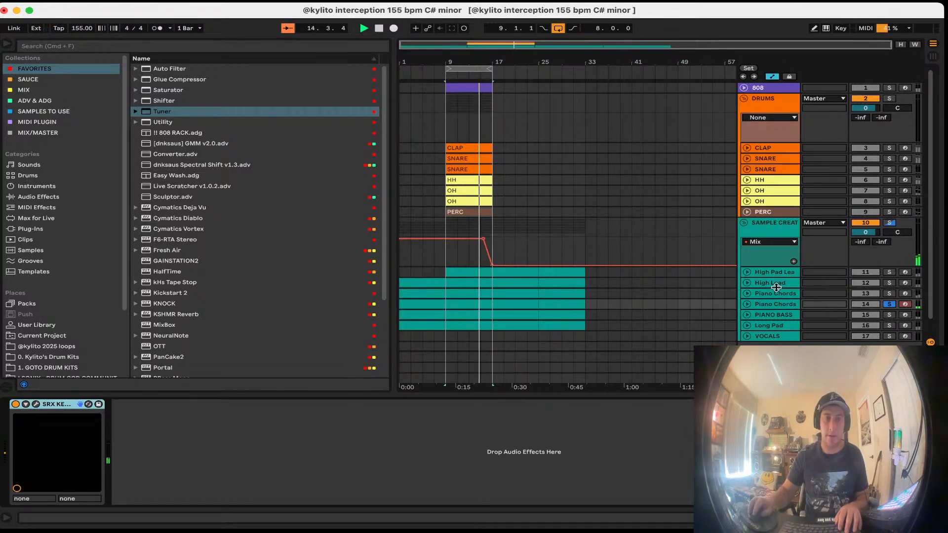
Step: Solo Piano Chords track 13 and PIANO BASS in turn, and switch off the SRX instrument on PIANO BASS
{"action": "left_click", "coordinate": [889, 293]}
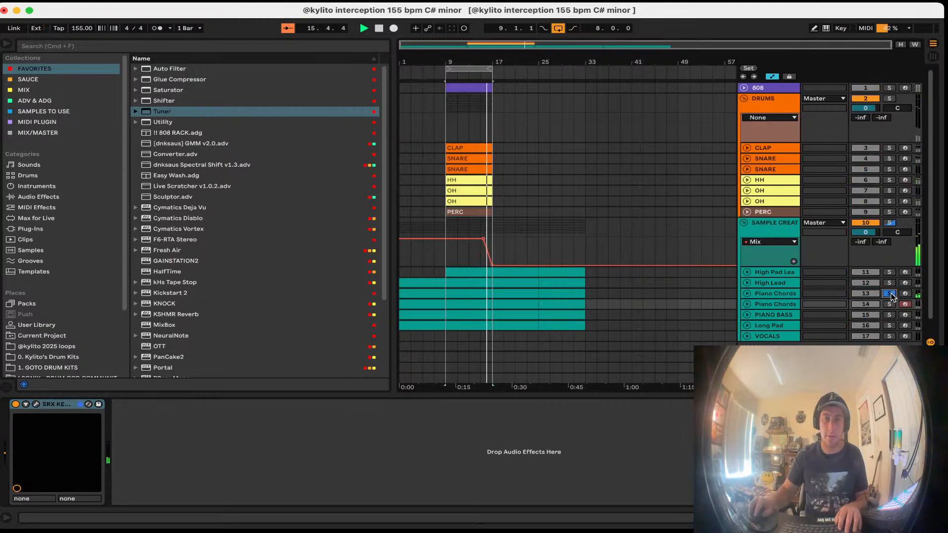
{"action": "left_click", "coordinate": [889, 315]}
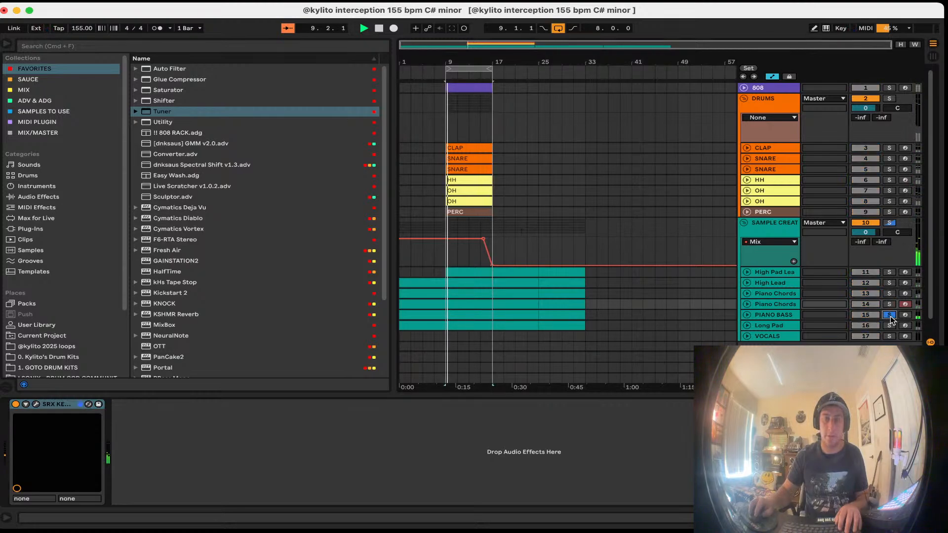
{"action": "left_click", "coordinate": [790, 315]}
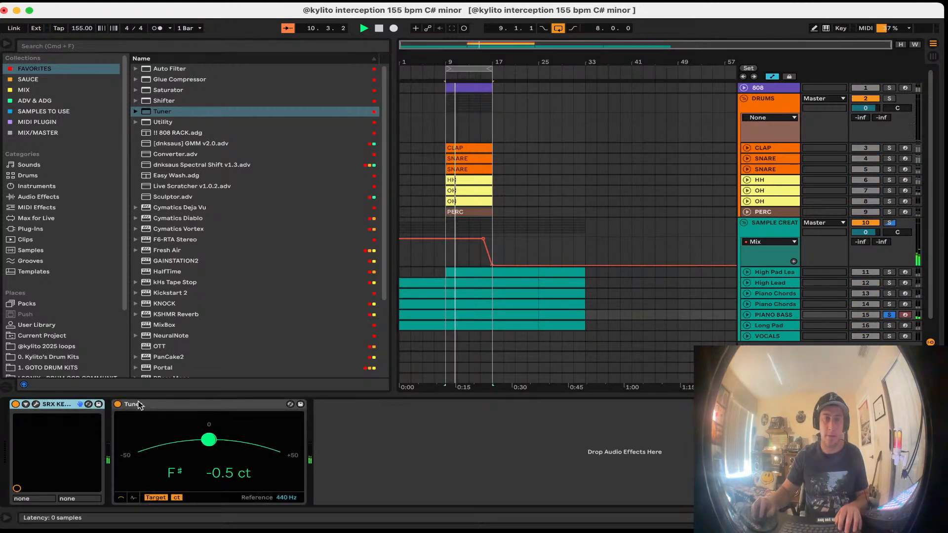
{"action": "left_click", "coordinate": [37, 405]}
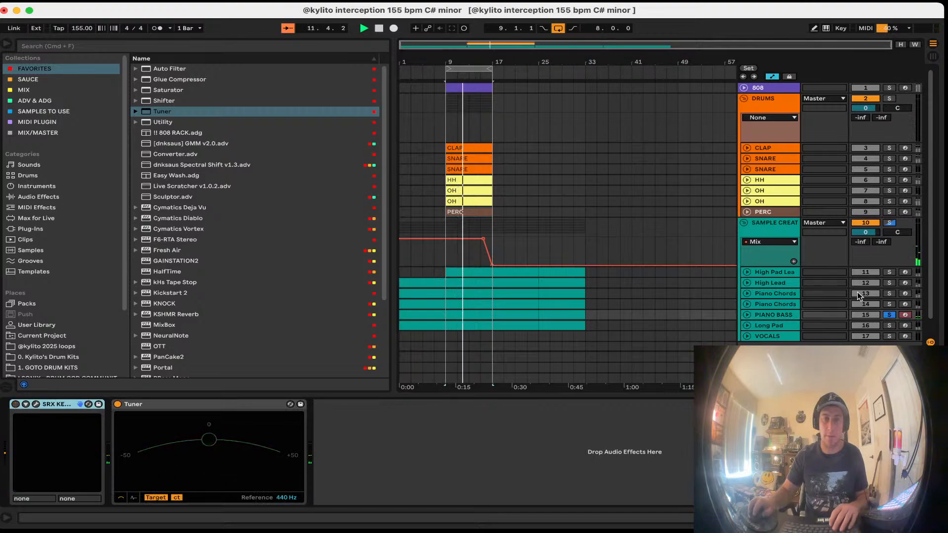
{"action": "left_click", "coordinate": [889, 315]}
{"action": "key", "text": "super+s"}
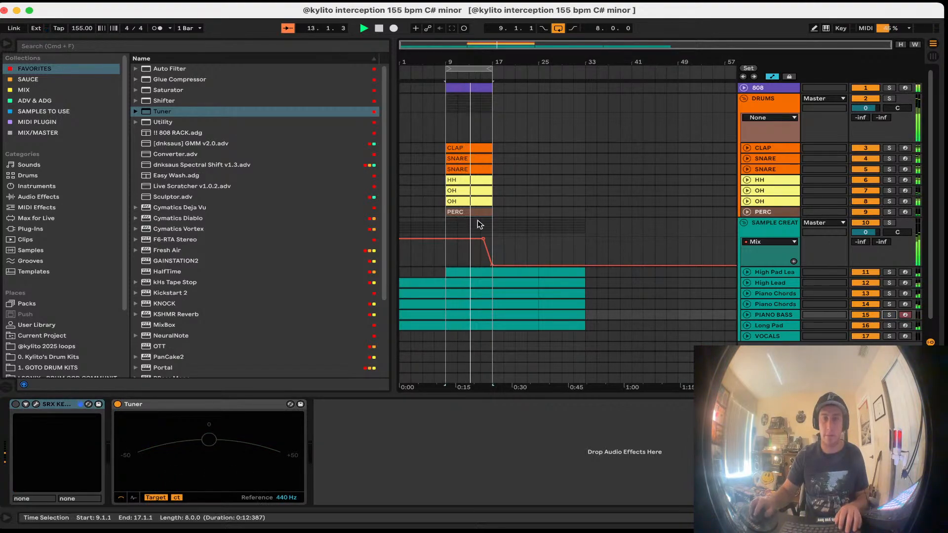
Step: Show the Long Pad track's devices, audition the track in solo, and return to the full mix
{"action": "left_click_drag", "start_coordinate": [494, 397], "coordinate": [492, 503]}
{"action": "double_click", "coordinate": [761, 328]}
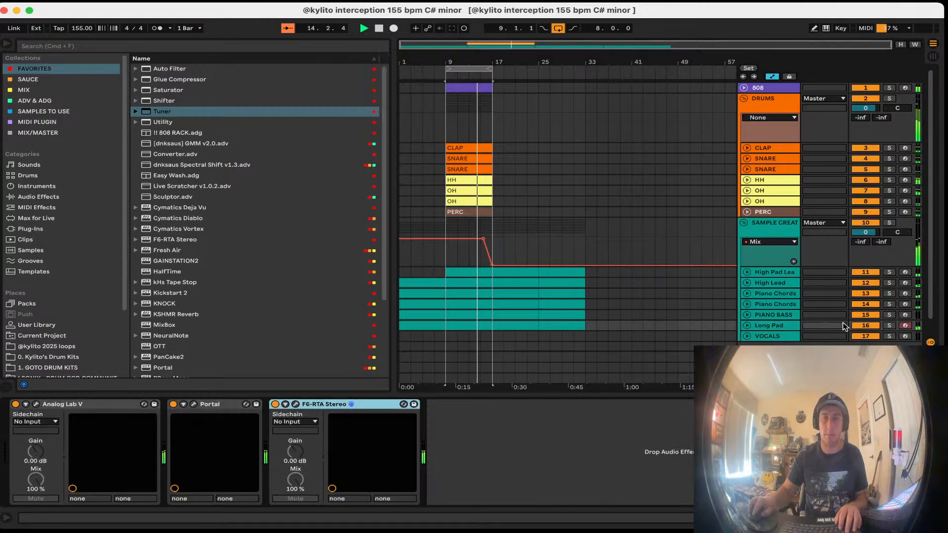
{"action": "left_click", "coordinate": [889, 325]}
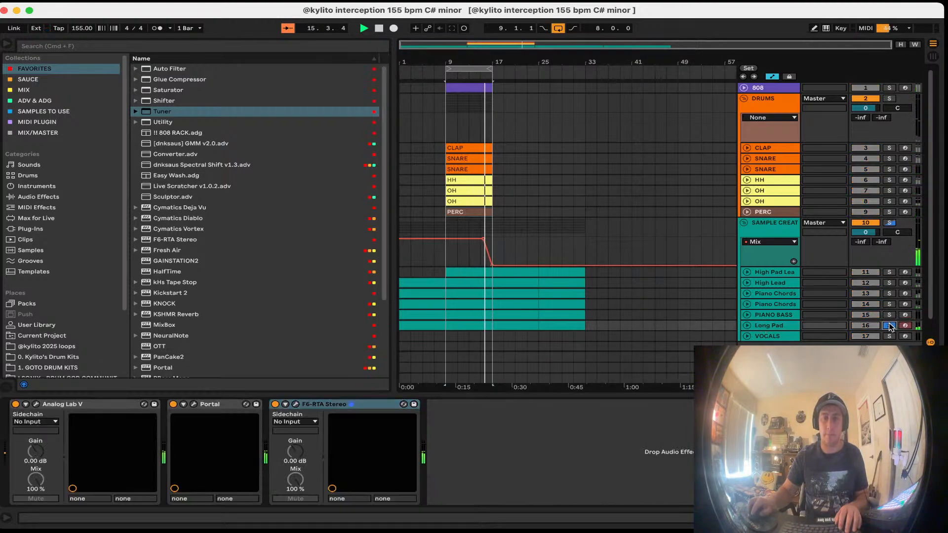
{"action": "left_click", "coordinate": [889, 325]}
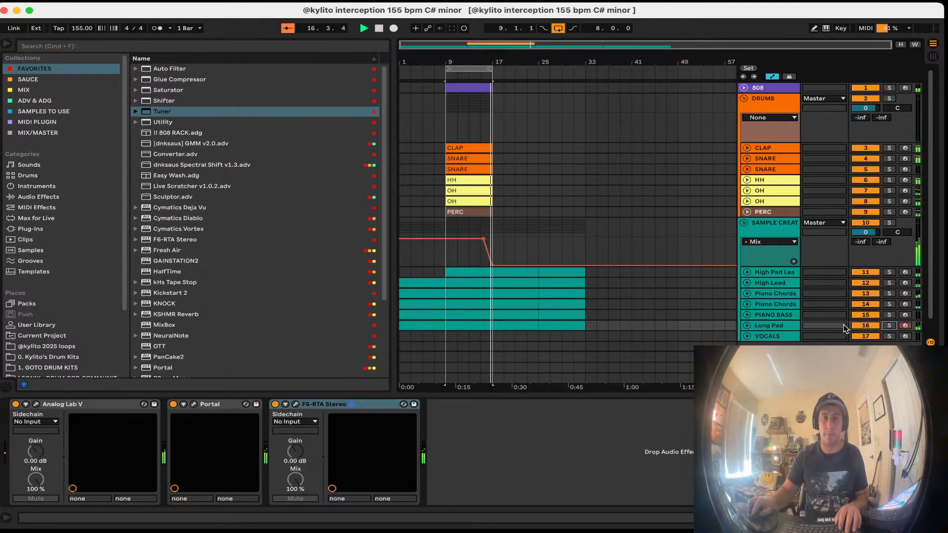
Step: Delete the PIANO BASS clips from bar 9 to bar 33
{"action": "left_click", "coordinate": [467, 312]}
{"action": "key", "text": "Delete"}
{"action": "left_click", "coordinate": [533, 313]}
{"action": "key", "text": "Delete"}
{"action": "left_click", "coordinate": [574, 313]}
{"action": "key", "text": "Delete"}
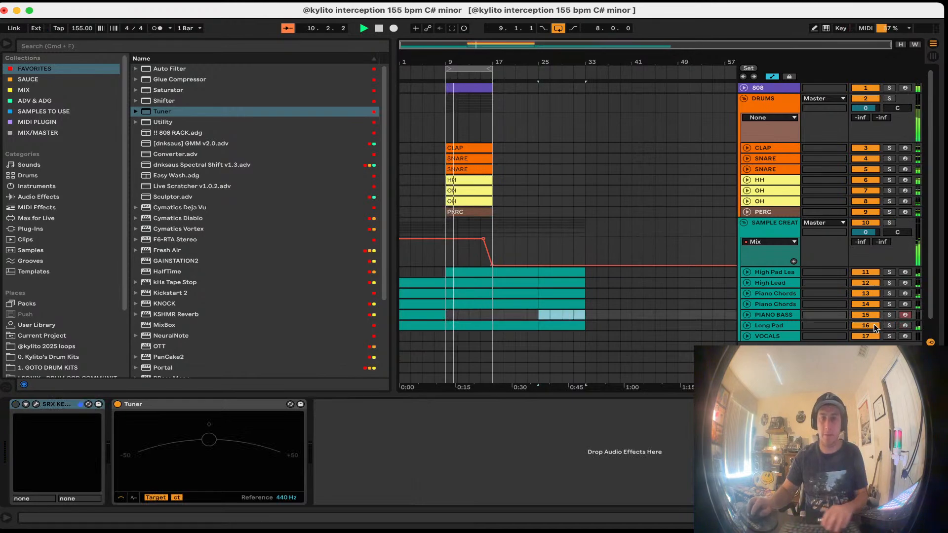
Step: Solo the Long Pad once more with its device chain shown, and unsolo it
{"action": "left_click", "coordinate": [891, 325]}
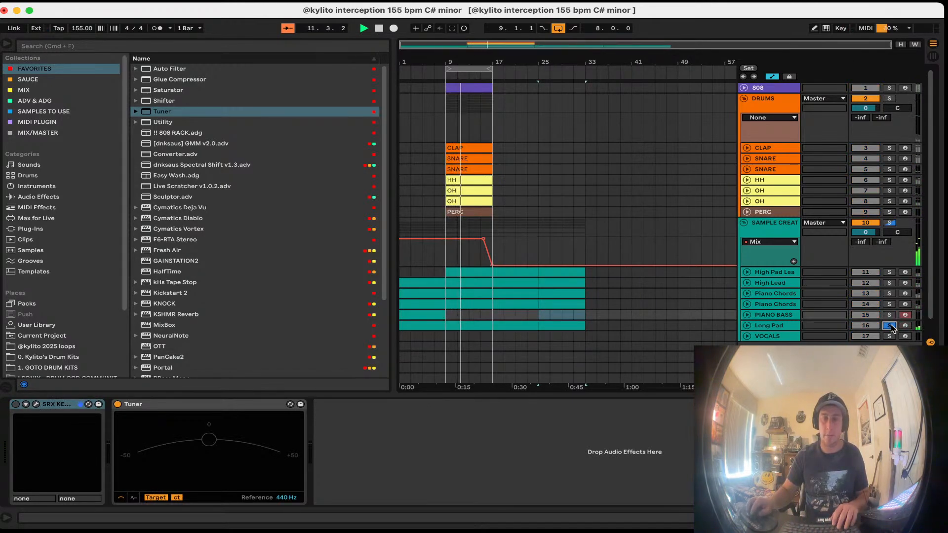
{"action": "left_click", "coordinate": [774, 325]}
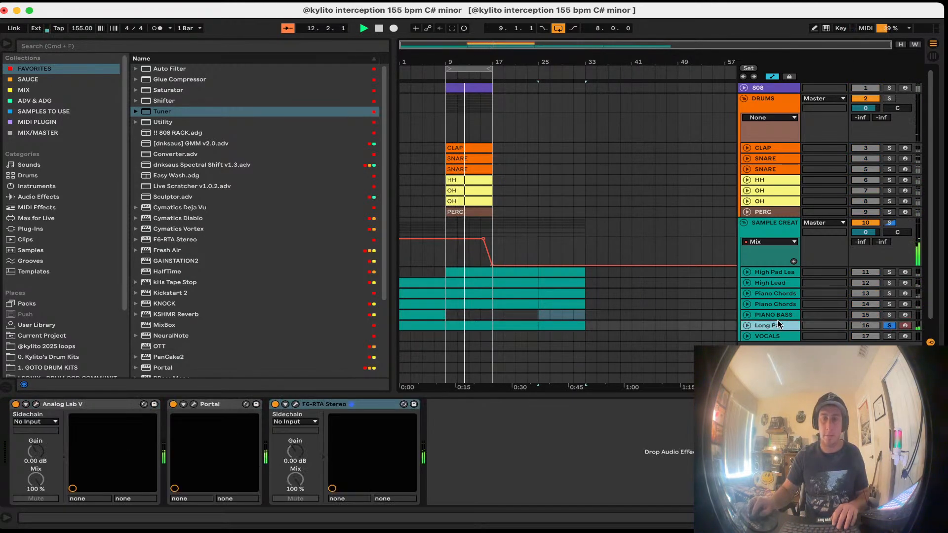
{"action": "left_click", "coordinate": [888, 326]}
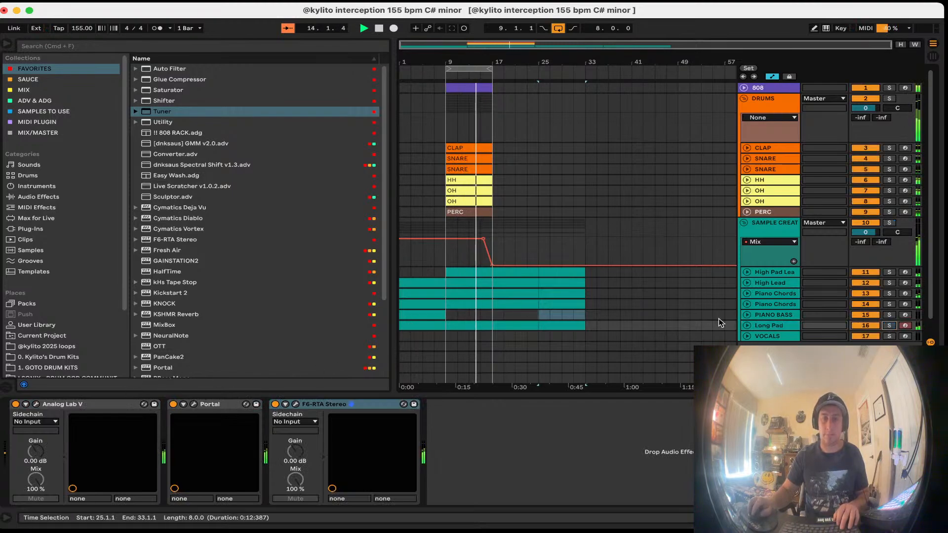
Step: In the Long Pad's F6-RTA equalizer, boost band 4 by 17.7 dB at 1431 Hz and cut band 5 slightly around 500 Hz
{"action": "left_click", "coordinate": [298, 403]}
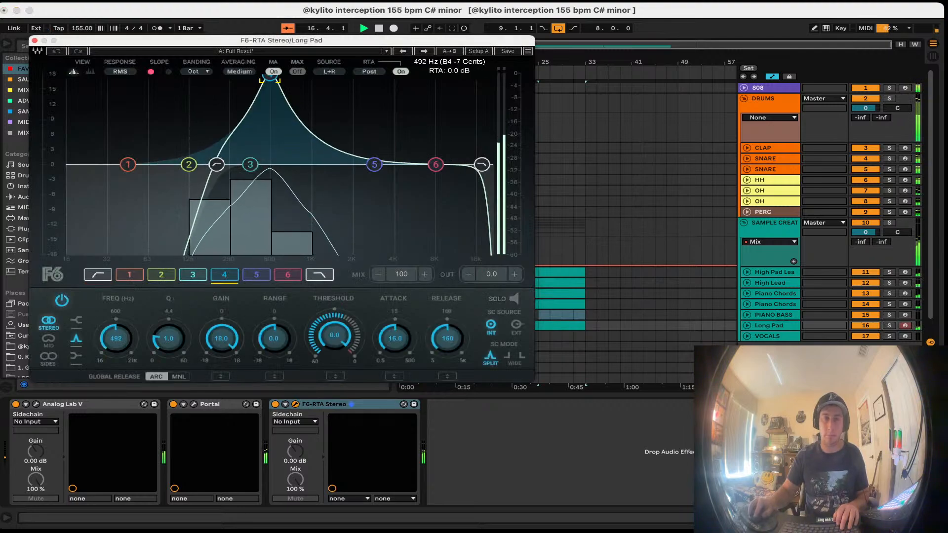
{"action": "left_click_drag", "start_coordinate": [270, 74], "coordinate": [357, 88]}
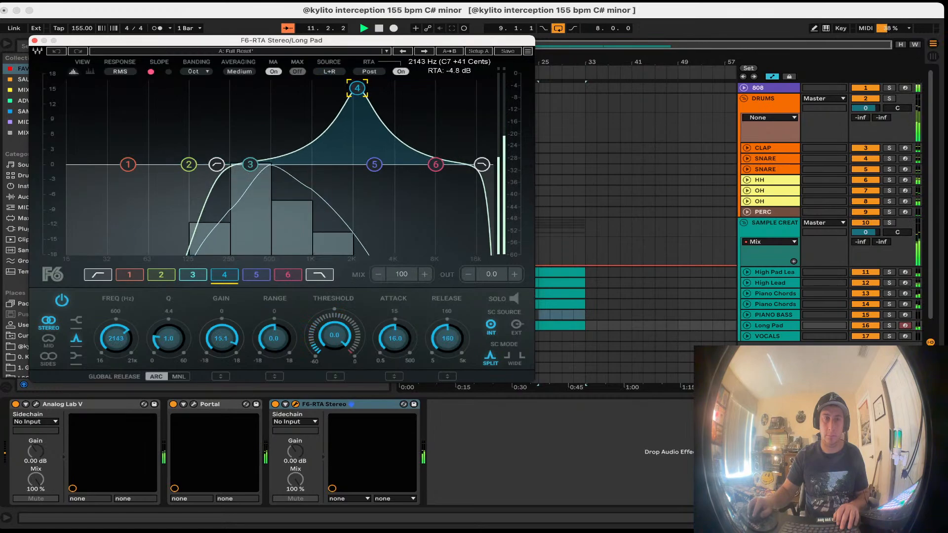
{"action": "left_click_drag", "start_coordinate": [374, 164], "coordinate": [270, 184]}
{"action": "left_click_drag", "start_coordinate": [357, 87], "coordinate": [334, 76]}
Step: Set the F6 low-pass filter to 1335 Hz with a 24 dB/oct slope, save the set and close the equalizer
{"action": "left_click_drag", "start_coordinate": [481, 164], "coordinate": [329, 165]}
{"action": "left_click_drag", "start_coordinate": [161, 347], "coordinate": [162, 326]}
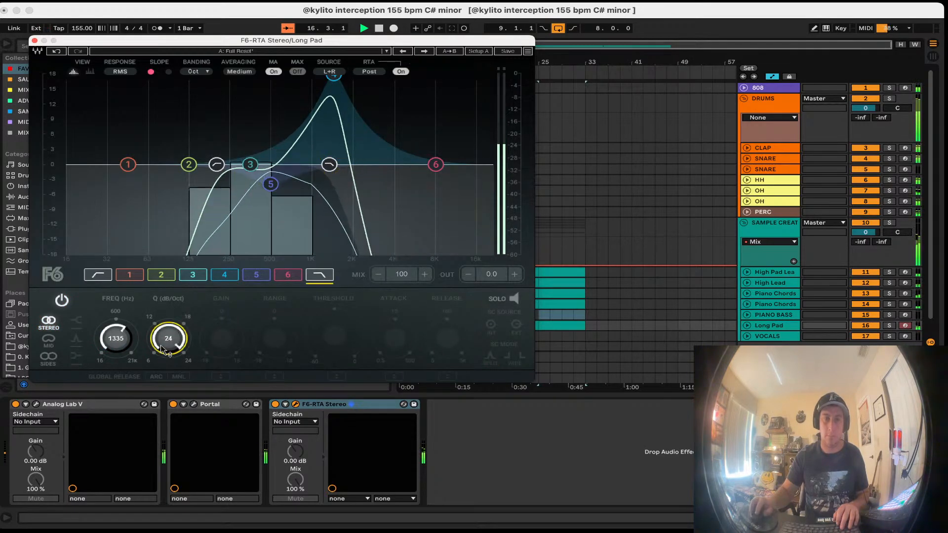
{"action": "key", "text": "super+s"}
{"action": "left_click", "coordinate": [334, 75]}
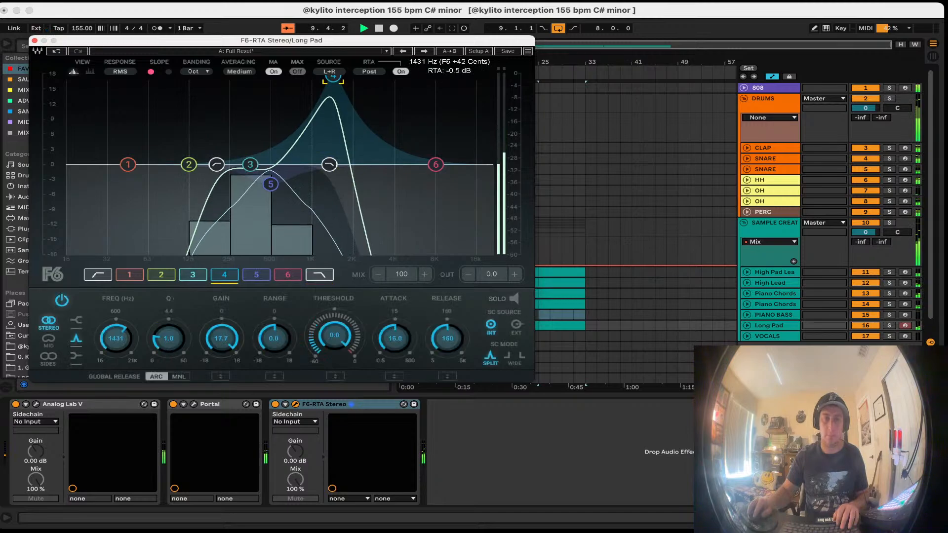
{"action": "left_click", "coordinate": [34, 40]}
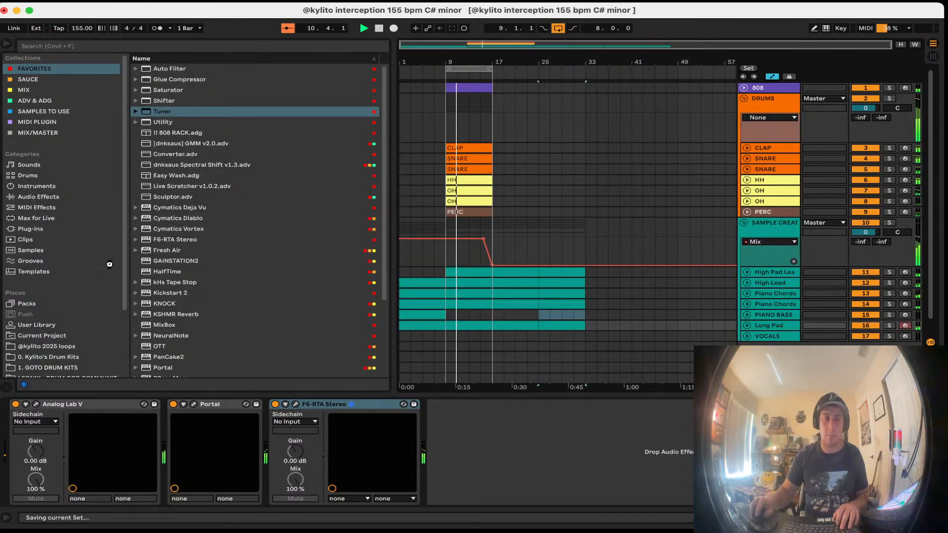
Step: Find PanCake2 among the favorites, add it to the Long Pad's chain with its default settings, and close its window
{"action": "left_click", "coordinate": [144, 46]}
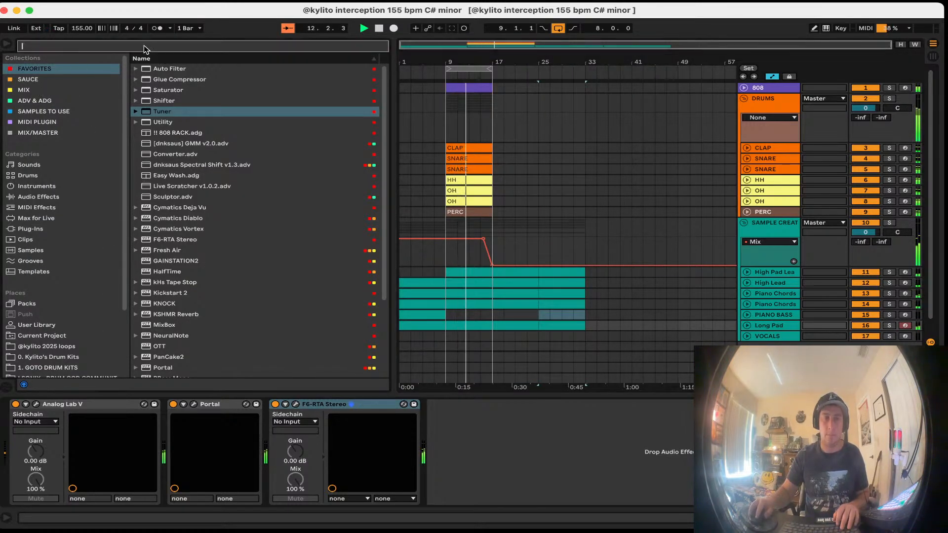
{"action": "type", "text": "pn"}
{"action": "key", "text": "BackSpace"}
{"action": "type", "text": "a"}
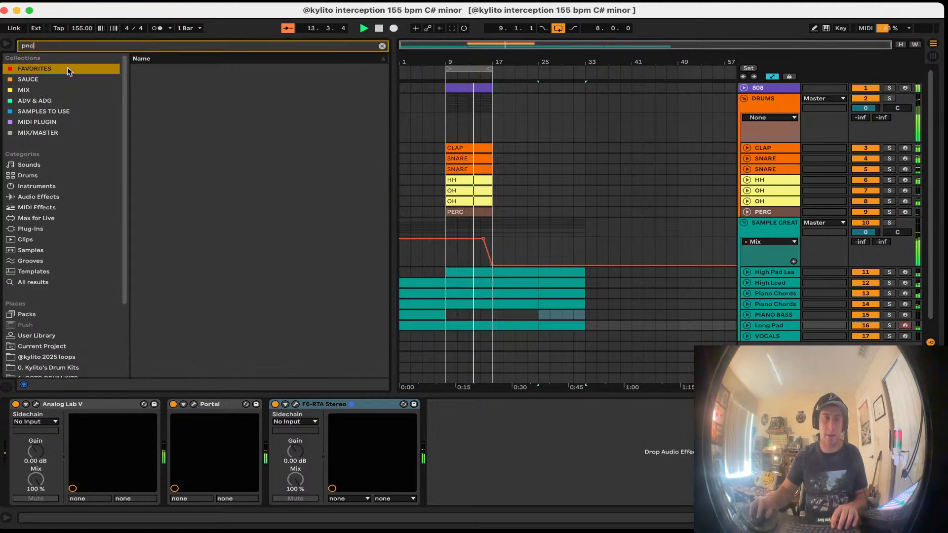
{"action": "left_click", "coordinate": [159, 89]}
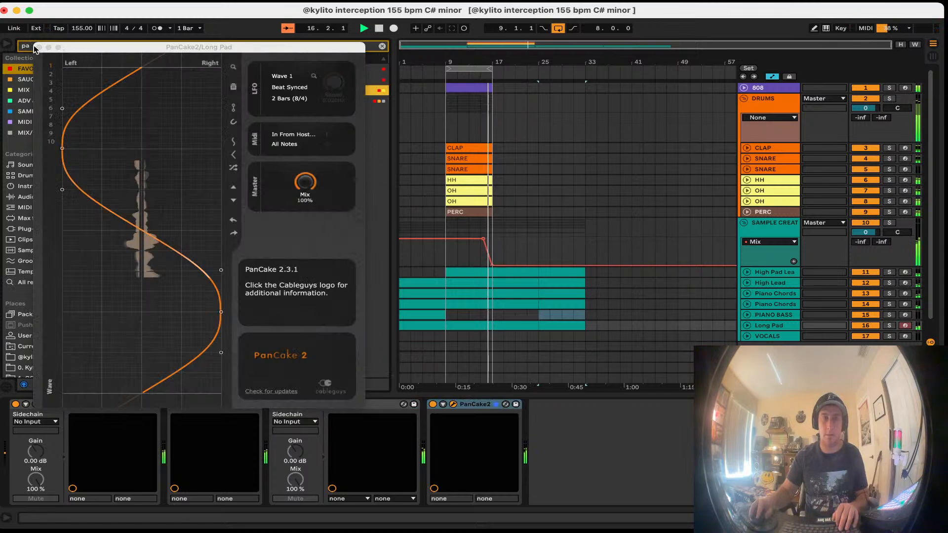
{"action": "left_click", "coordinate": [38, 46]}
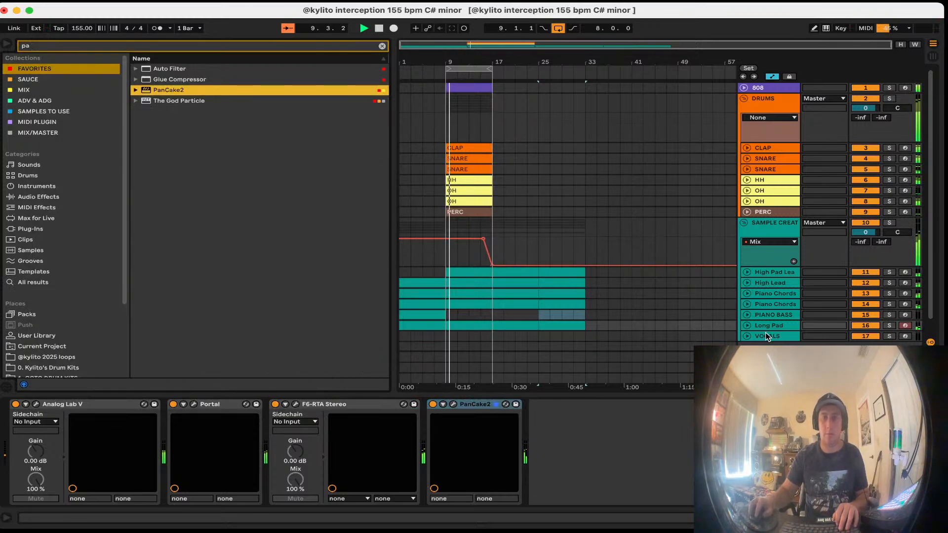
Step: Move the Long Pad track to the top of the SAMPLE CREATION group and collapse the group
{"action": "left_click_drag", "start_coordinate": [768, 326], "coordinate": [775, 272]}
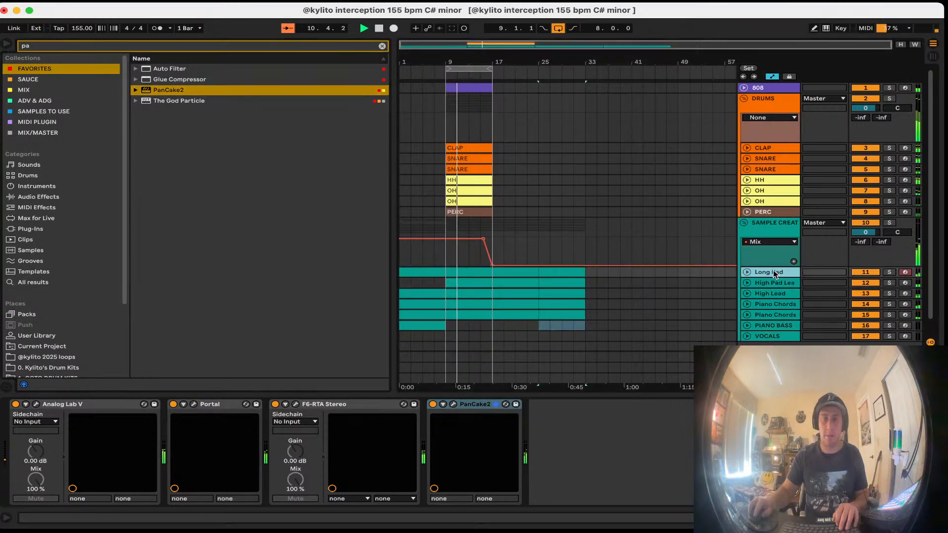
{"action": "left_click", "coordinate": [744, 222]}
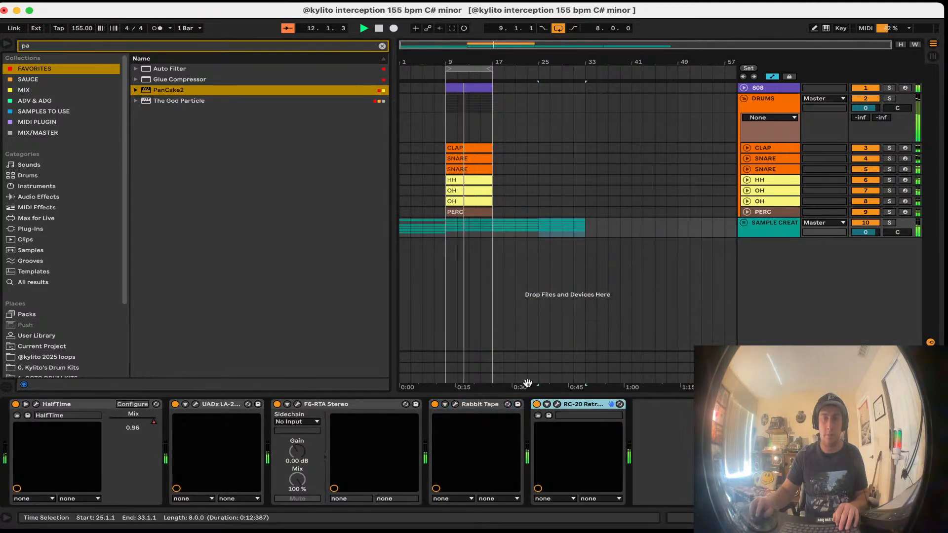
Step: Move the UADx LA-2A to the end of the SAMPLE CREATION chain, set its Peak Reduction to about 55, and save the set
{"action": "left_click_drag", "start_coordinate": [212, 405], "coordinate": [612, 420]}
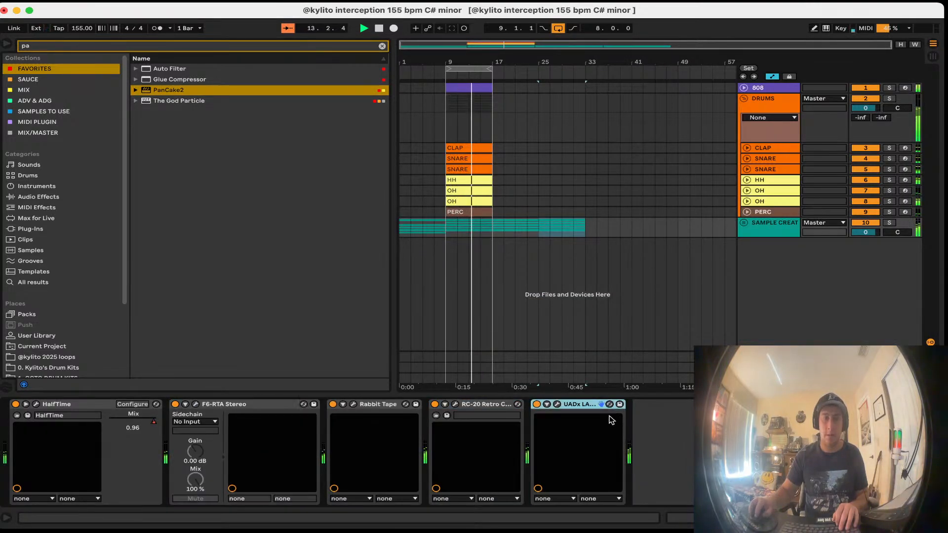
{"action": "left_click", "coordinate": [557, 405]}
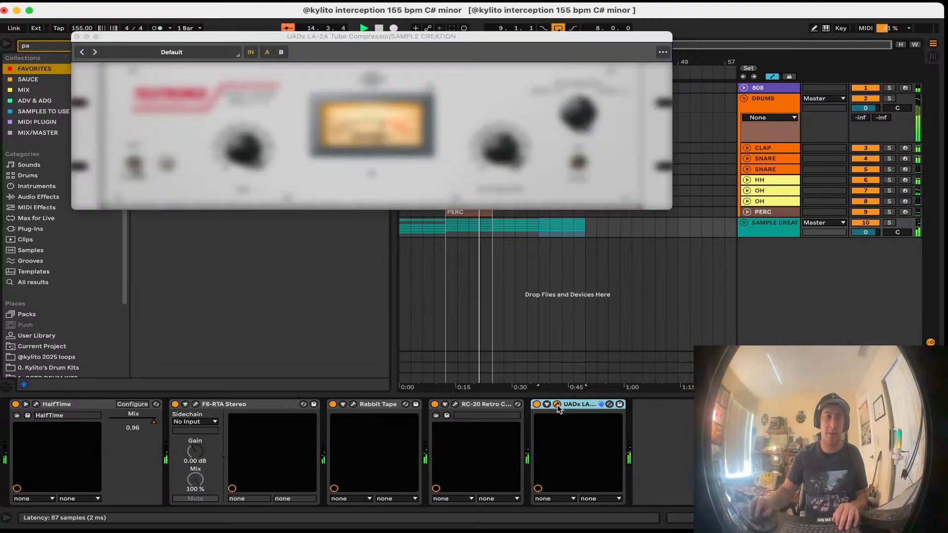
{"action": "left_click_drag", "start_coordinate": [511, 40], "coordinate": [597, 162]}
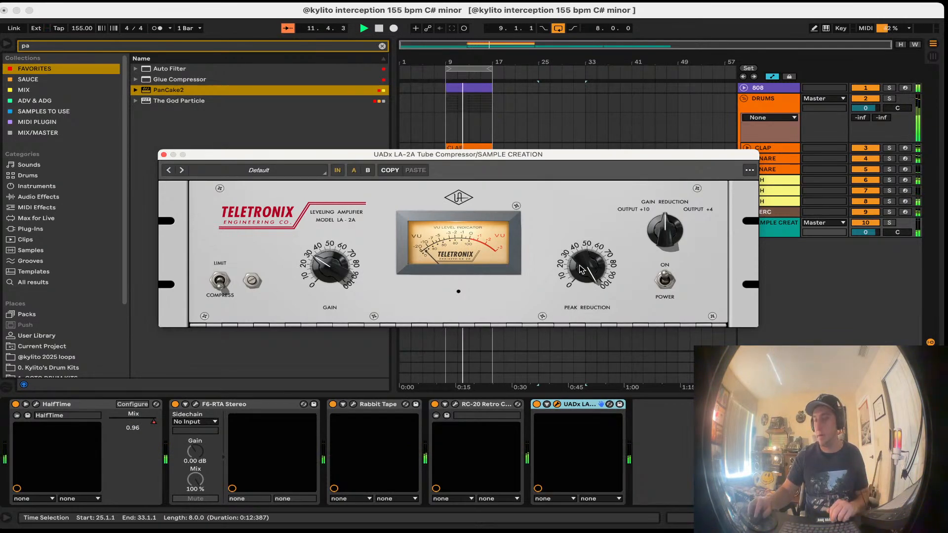
{"action": "left_click_drag", "start_coordinate": [581, 269], "coordinate": [582, 316]}
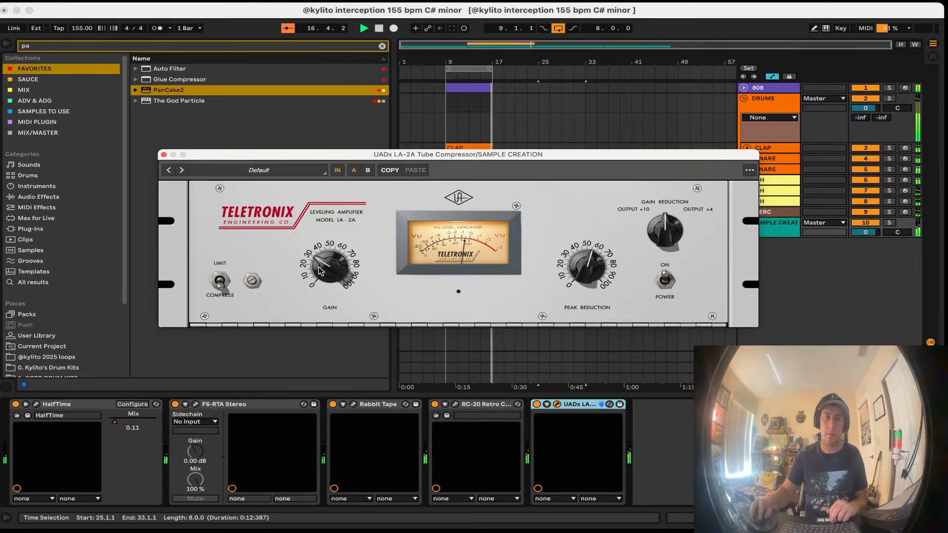
{"action": "key", "text": "super+s"}
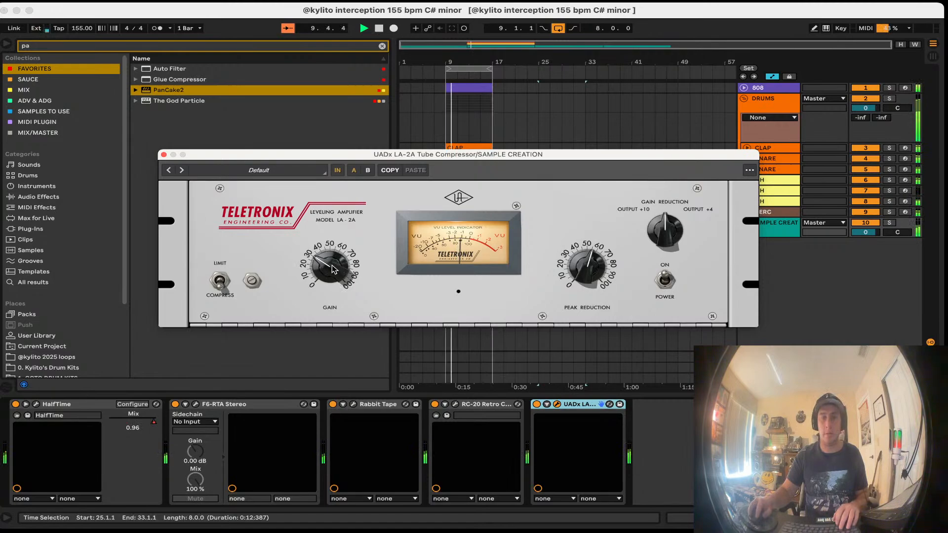
{"action": "left_click", "coordinate": [163, 155]}
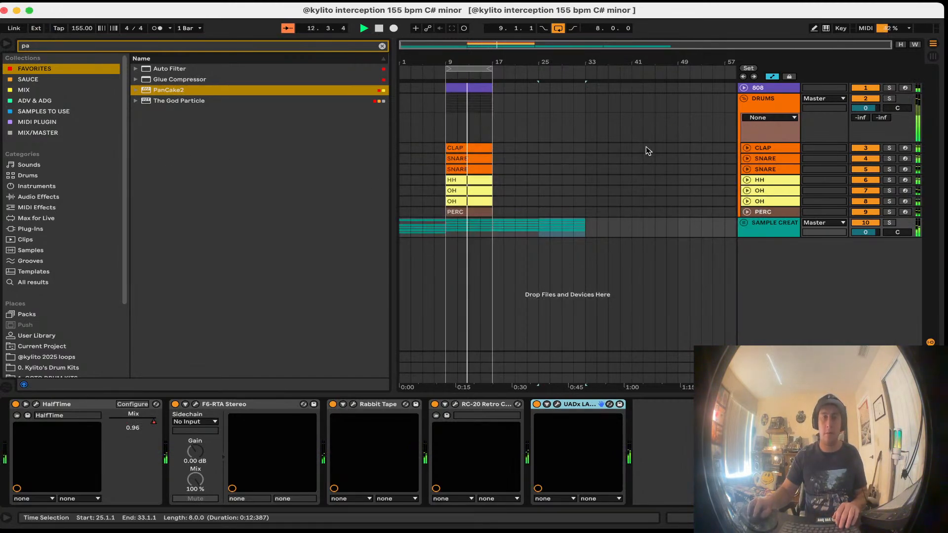
Step: Add a Utility from the favorites to the master chain and place it between SPAN and VSX
{"action": "left_click", "coordinate": [505, 209]}
{"action": "left_click", "coordinate": [751, 231]}
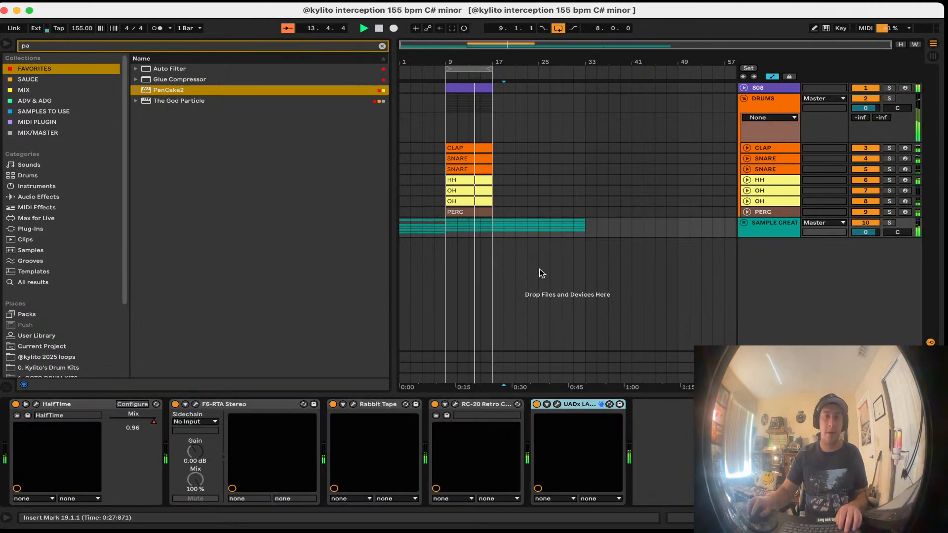
{"action": "left_click", "coordinate": [766, 378]}
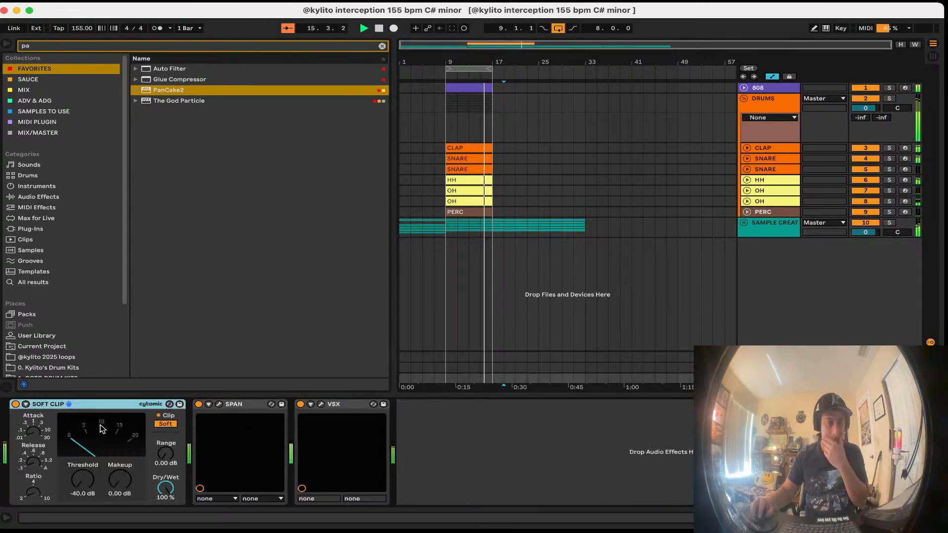
{"action": "left_click", "coordinate": [382, 46]}
{"action": "left_click", "coordinate": [59, 79]}
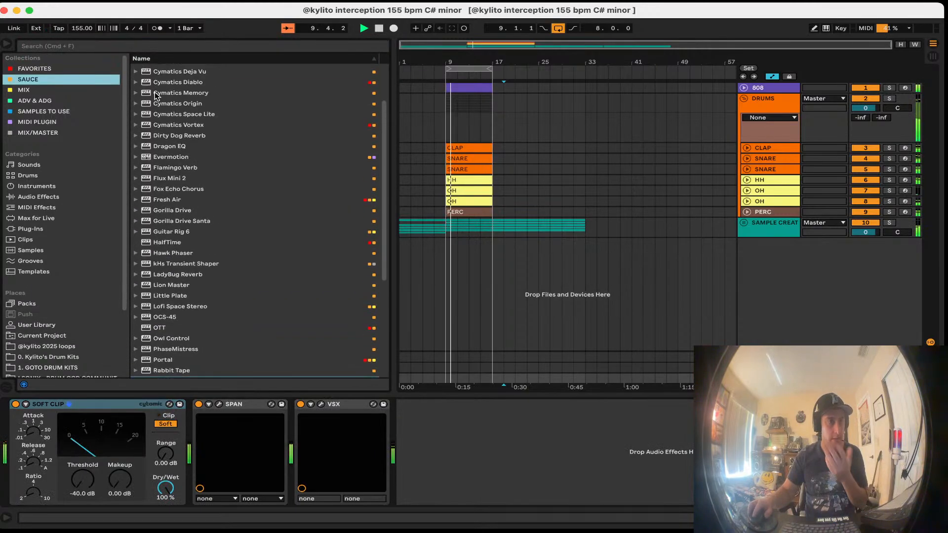
{"action": "key", "text": "Up"}
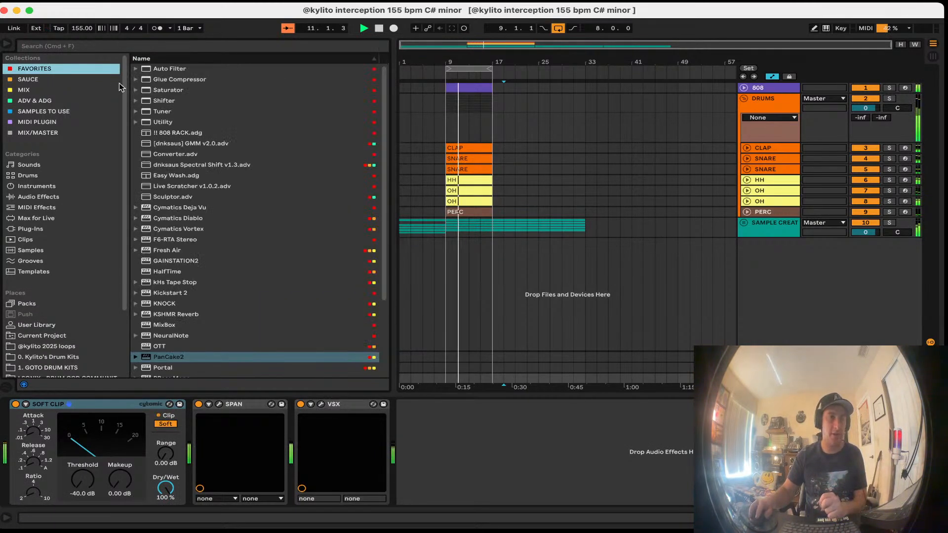
{"action": "double_click", "coordinate": [175, 121]}
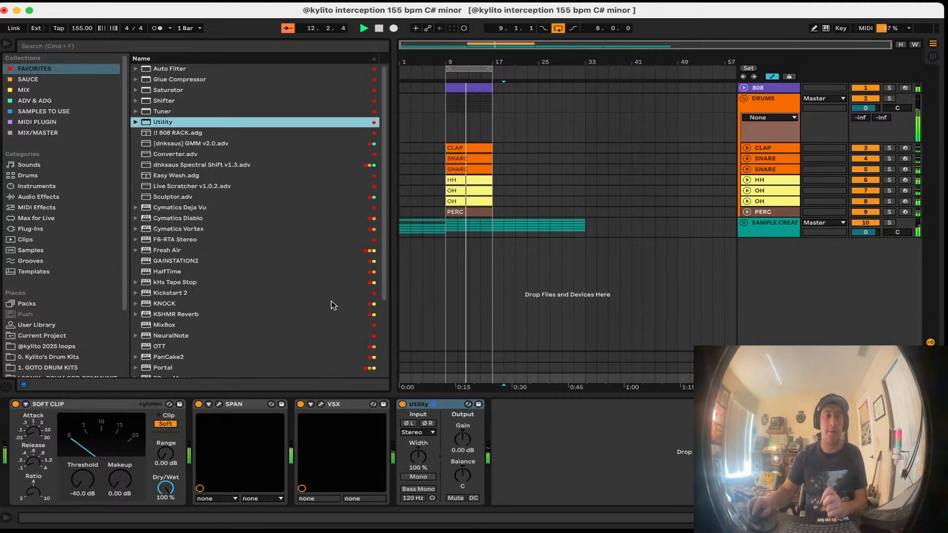
{"action": "left_click_drag", "start_coordinate": [417, 404], "coordinate": [297, 405]}
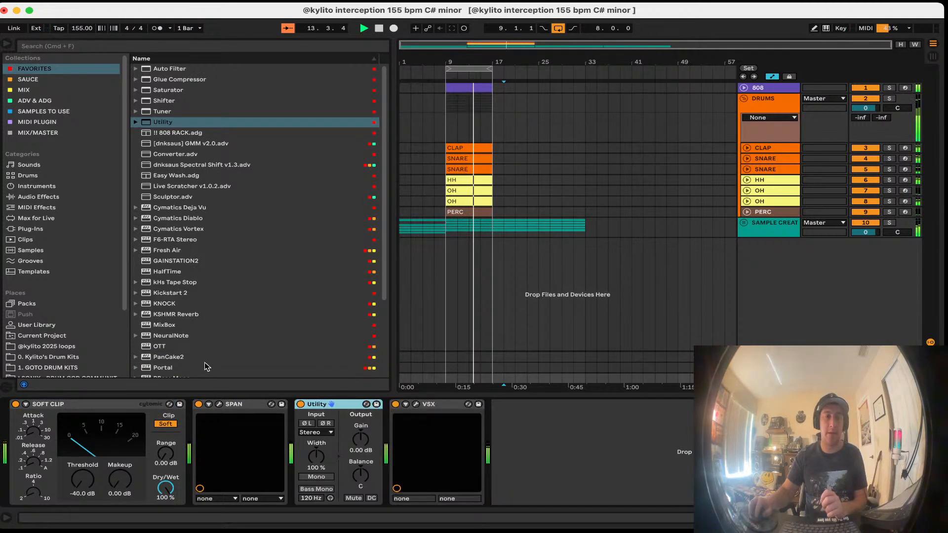
Step: Add the Swiss Army Meter preset from the MIX/MASTER collection to the master chain between SPAN and Utility
{"action": "left_click", "coordinate": [62, 133]}
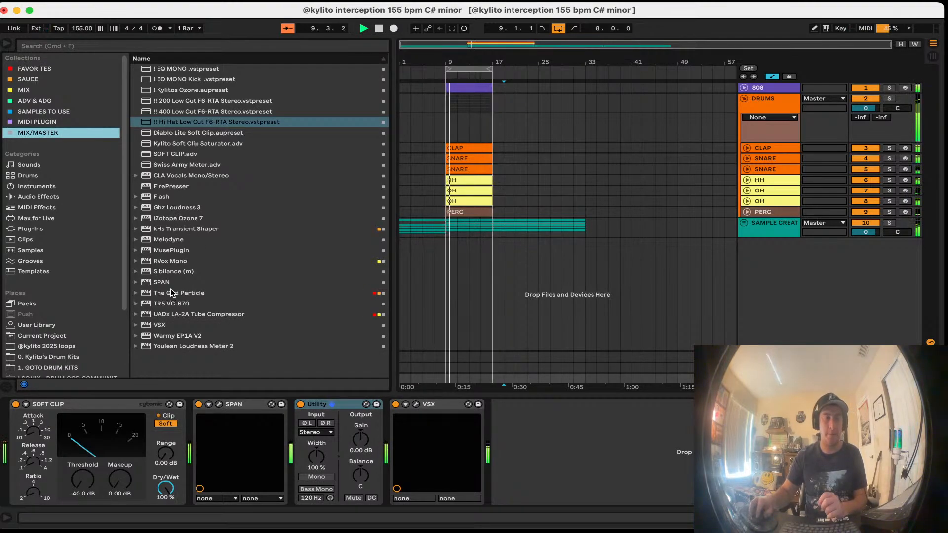
{"action": "left_click", "coordinate": [172, 166]}
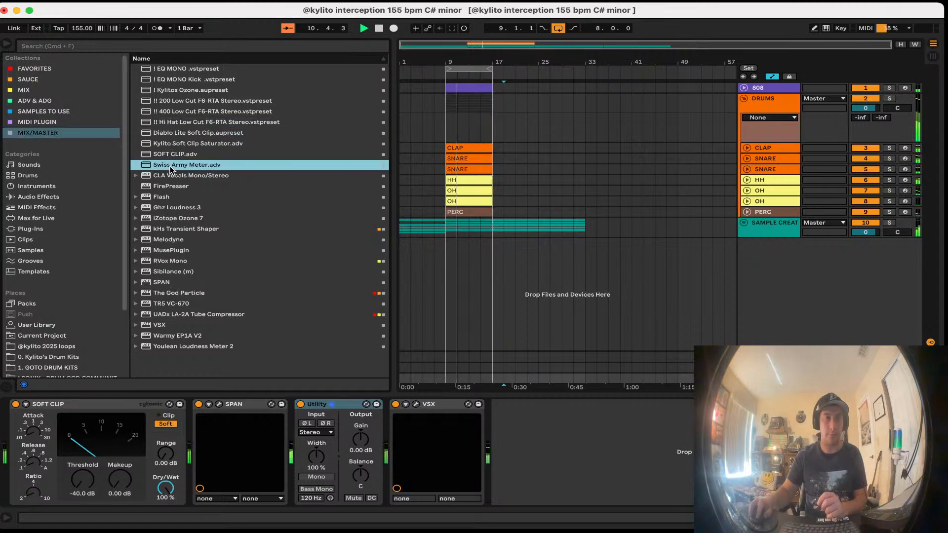
{"action": "left_click_drag", "start_coordinate": [525, 415], "coordinate": [365, 414]}
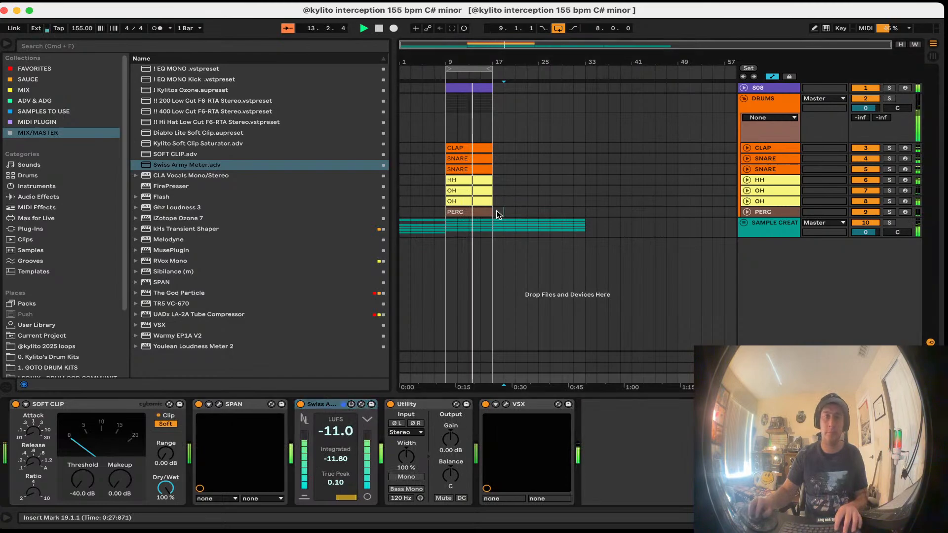
Step: Duplicate the 808 and all drum clips of bars 9 to 17 twice, extending them to bar 33
{"action": "left_click_drag", "start_coordinate": [503, 213], "coordinate": [445, 88]}
{"action": "left_click", "coordinate": [526, 127]}
{"action": "left_click", "coordinate": [482, 212]}
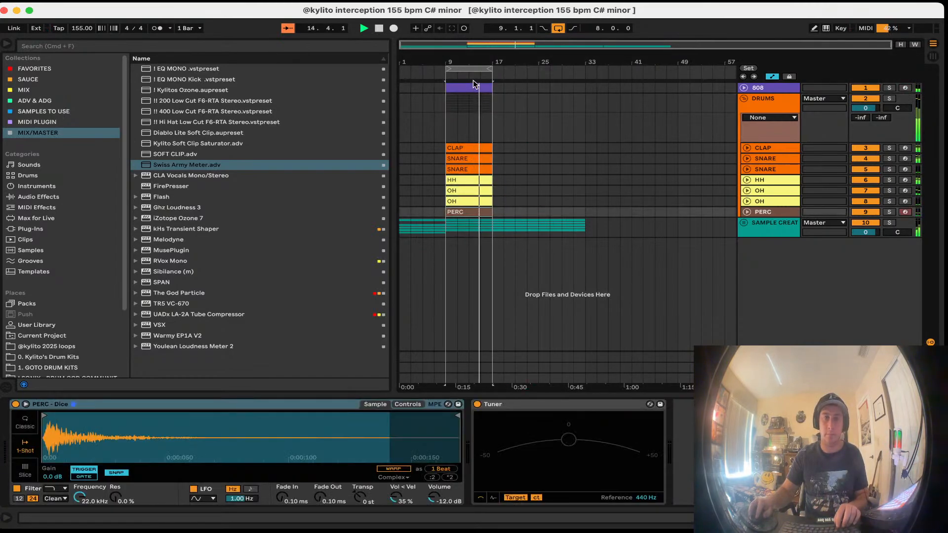
{"action": "left_click", "coordinate": [470, 88], "text": "shift"}
{"action": "key", "text": "super+d"}
{"action": "key", "text": "super+d"}
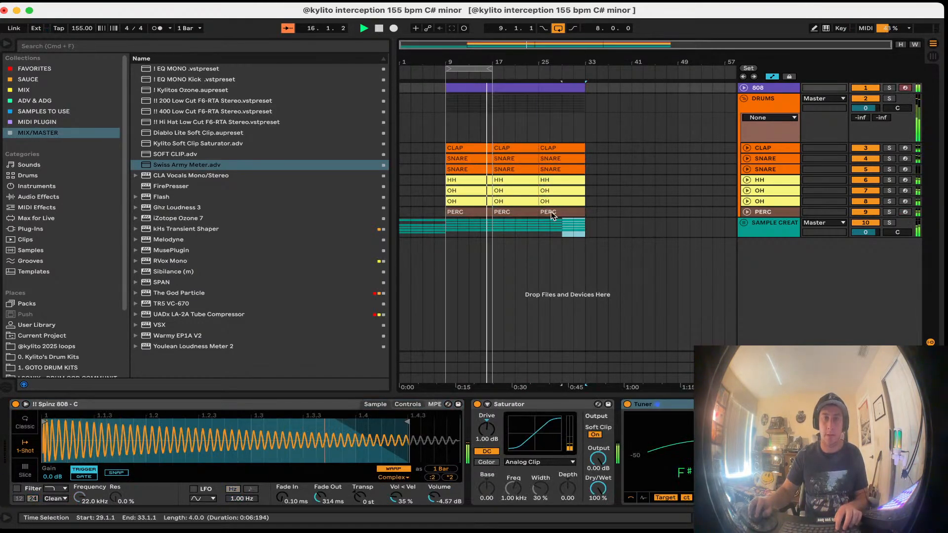
Step: Duplicate the full block of 808, drum and sample clips from bars 9 to 33 repeatedly until it reaches bar 201
{"action": "left_click", "coordinate": [447, 91], "text": "shift"}
{"action": "right_click", "coordinate": [514, 271]}
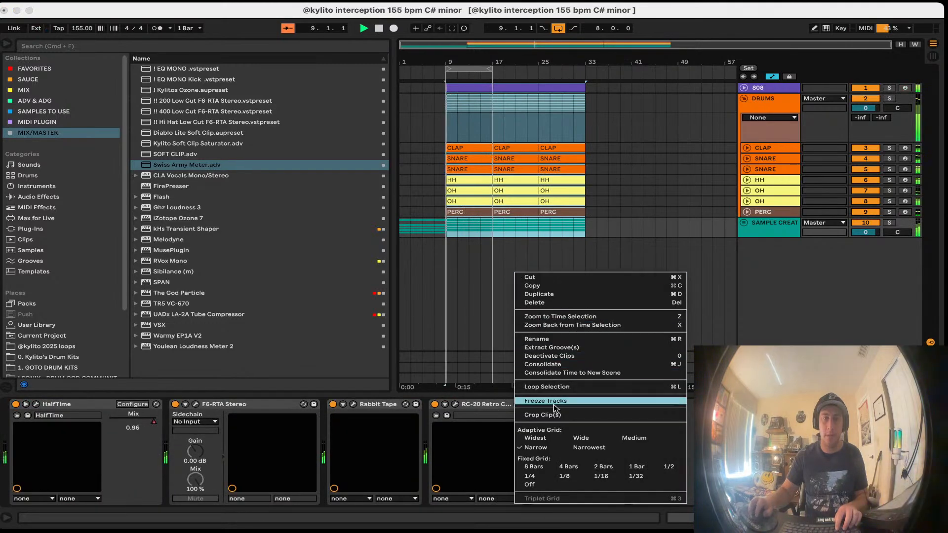
{"action": "left_click", "coordinate": [533, 467]}
{"action": "left_click", "coordinate": [540, 290]}
{"action": "key", "text": "super+a"}
{"action": "key", "text": "super+d"}
{"action": "key", "text": "super+d"}
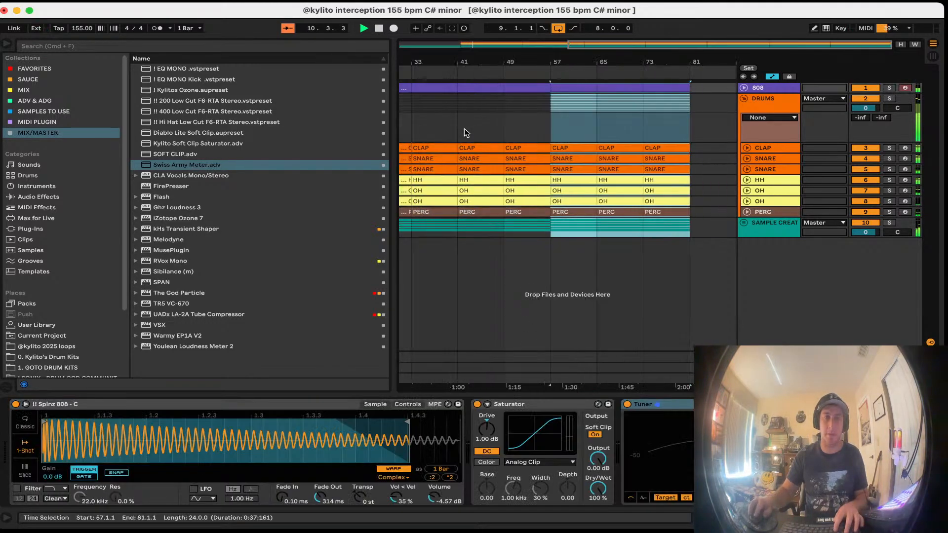
{"action": "key", "text": "super+d"}
{"action": "key", "text": "super+d"}
{"action": "key", "text": "super+d"}
{"action": "key", "text": "super+d"}
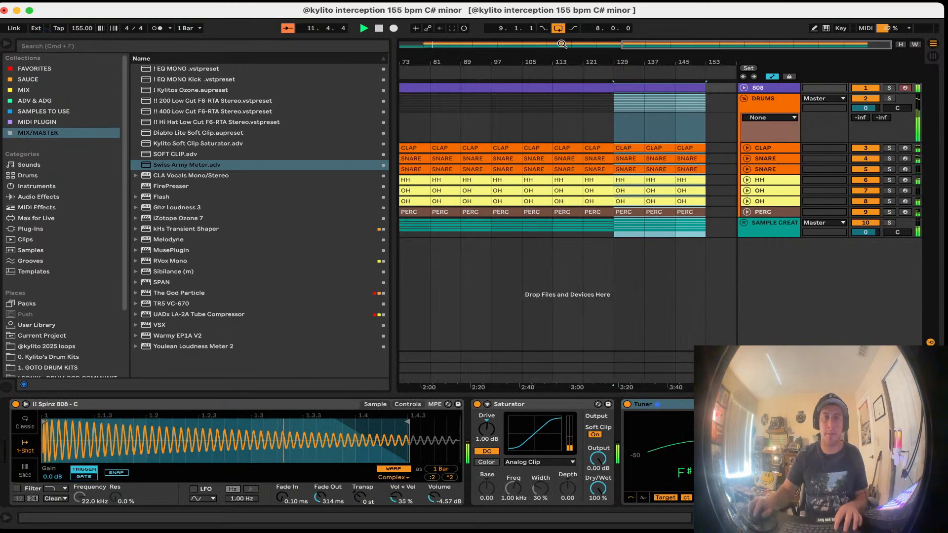
{"action": "key", "text": "super+d"}
{"action": "key", "text": "w"}
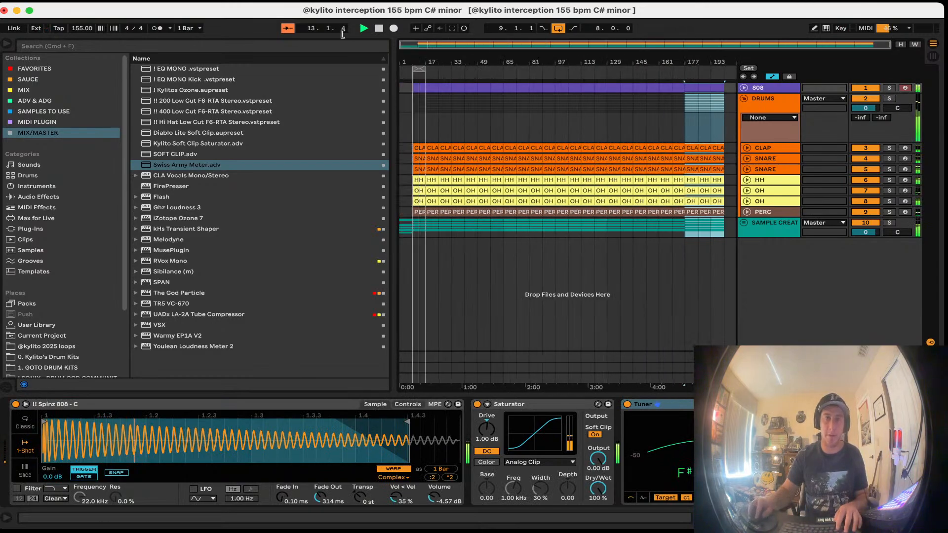
{"action": "left_click", "coordinate": [451, 226]}
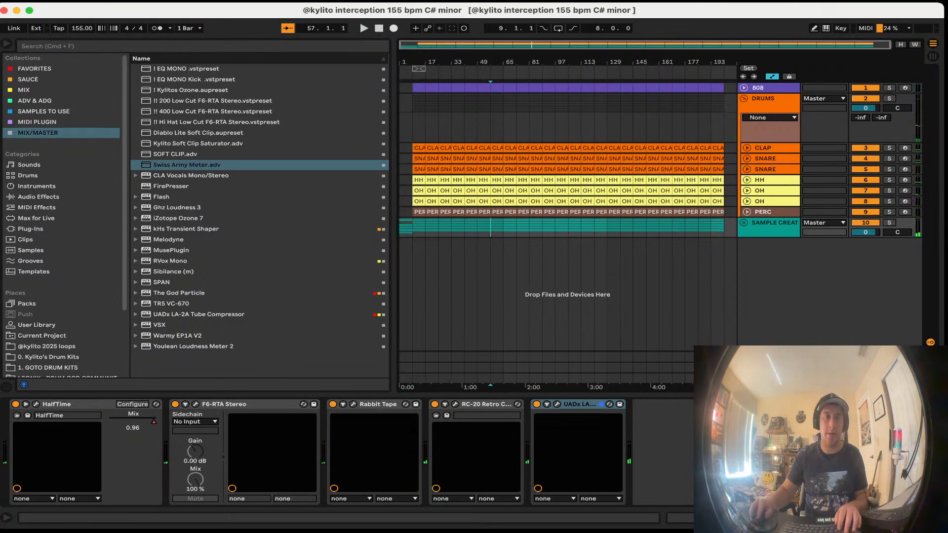
{"action": "left_click", "coordinate": [50, 6]}
{"action": "left_click", "coordinate": [114, 111]}
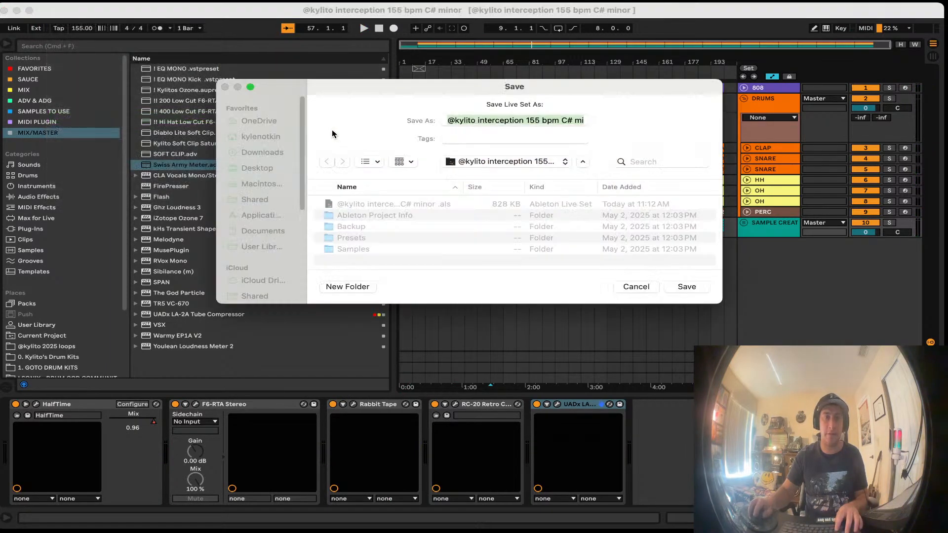
{"action": "key", "text": "super+d"}
{"action": "left_click", "coordinate": [559, 121]}
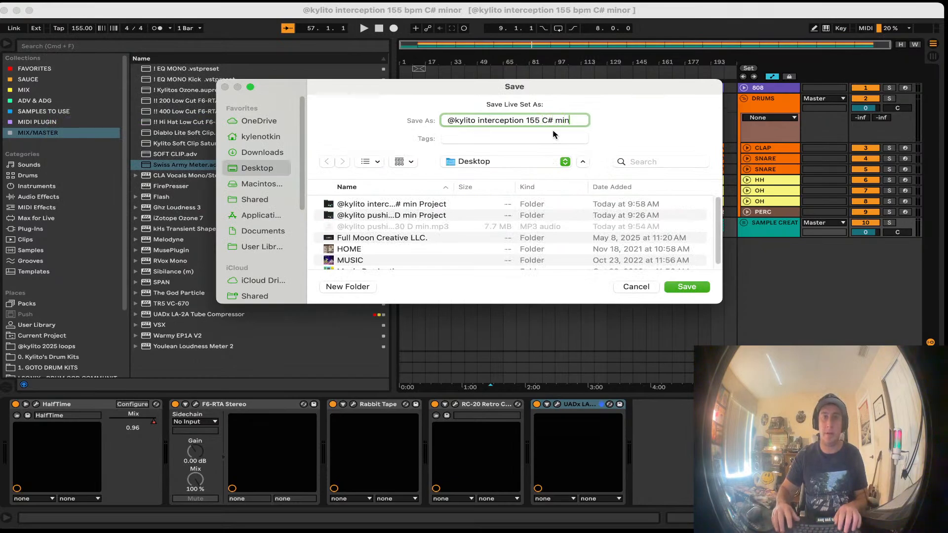
{"action": "type", "text": "n"}
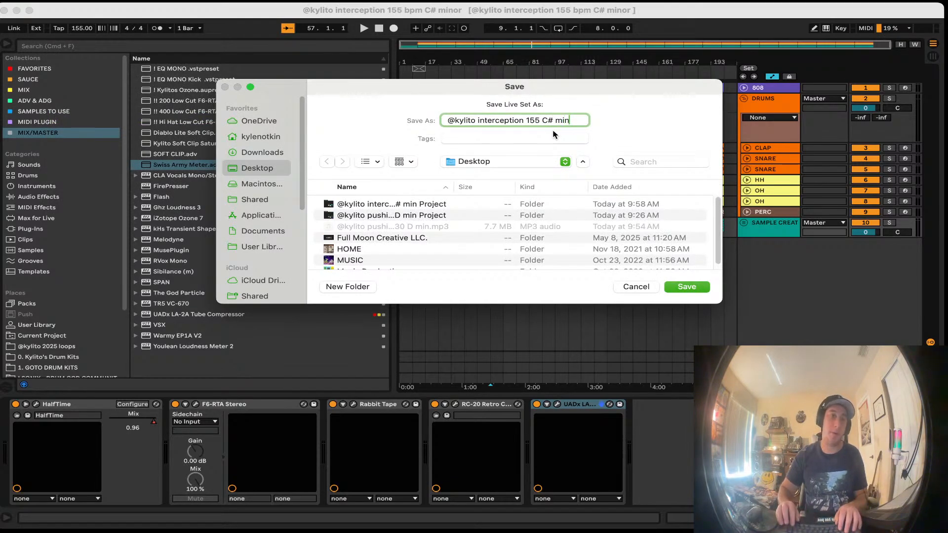
{"action": "key", "text": "Return"}
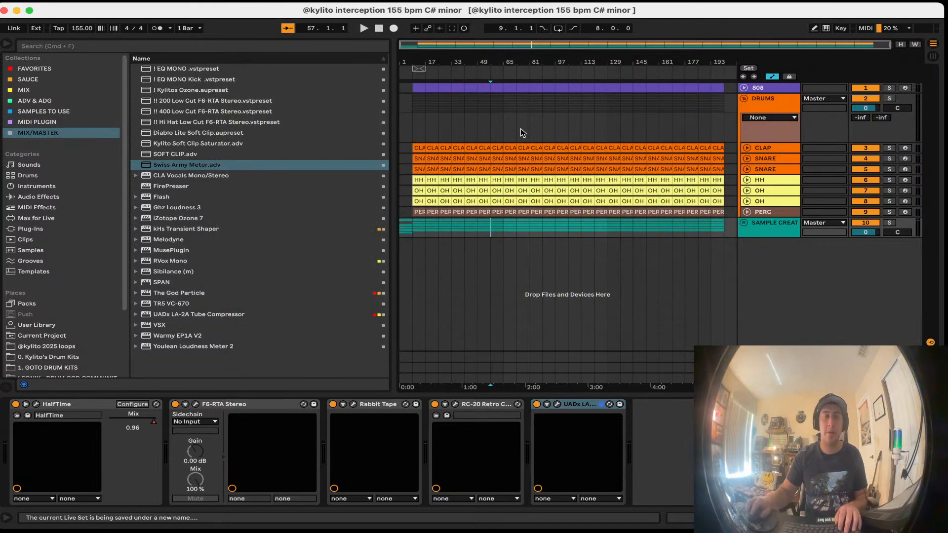
Step: Collect all external files into the project and save the set
{"action": "left_click", "coordinate": [518, 129]}
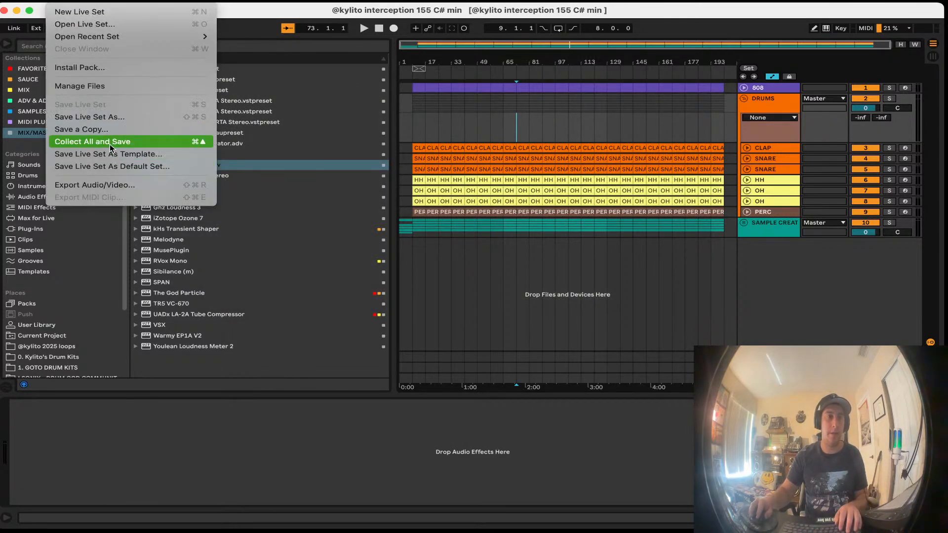
{"action": "left_click", "coordinate": [109, 141]}
{"action": "key", "text": "Return"}
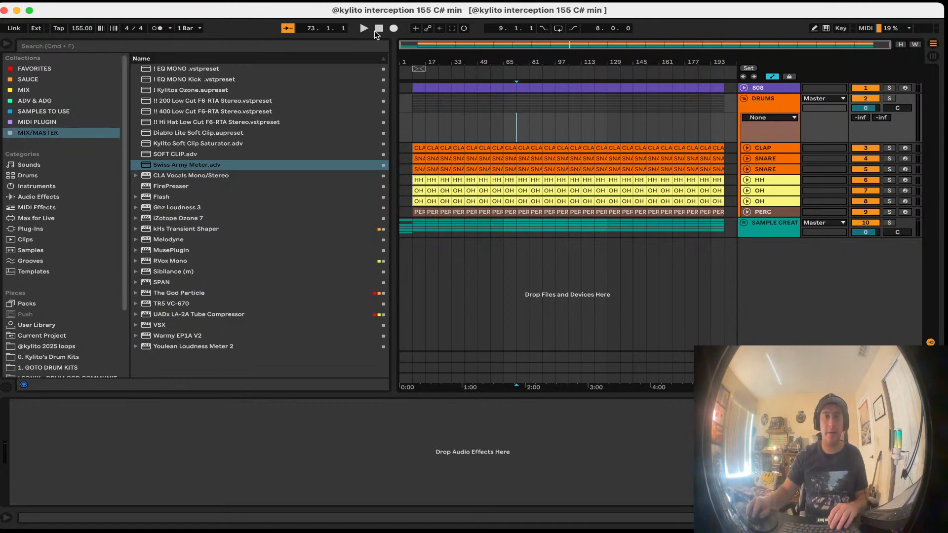
Step: Extend the loop region to 64 bars, from bar 9 to bar 73
{"action": "left_click_drag", "start_coordinate": [421, 69], "coordinate": [517, 71]}
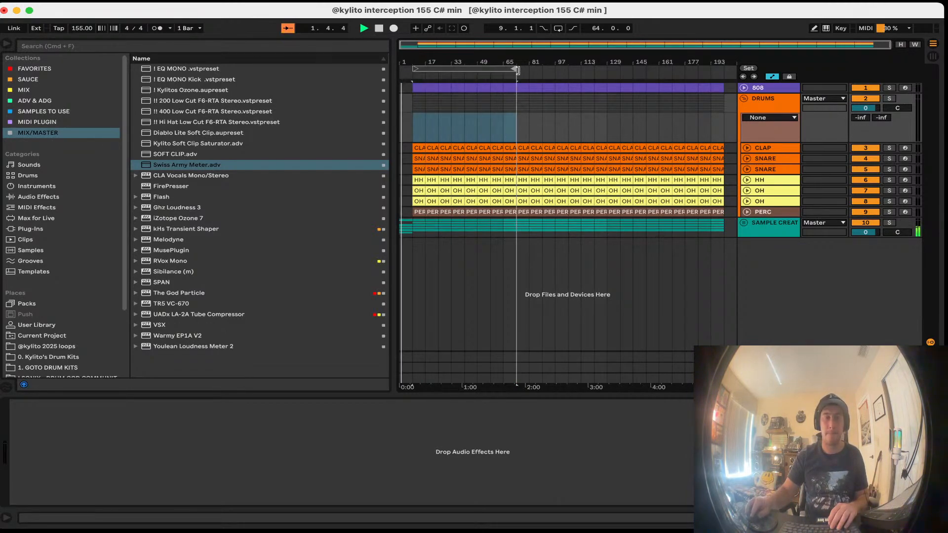
Step: Delete the VOCALS track's devices and the track itself from the SAMPLE CREATION group, and collapse the group
{"action": "left_click", "coordinate": [744, 223]}
{"action": "scroll", "coordinate": [558, 326], "scroll_direction": "down", "scroll_amount": 1}
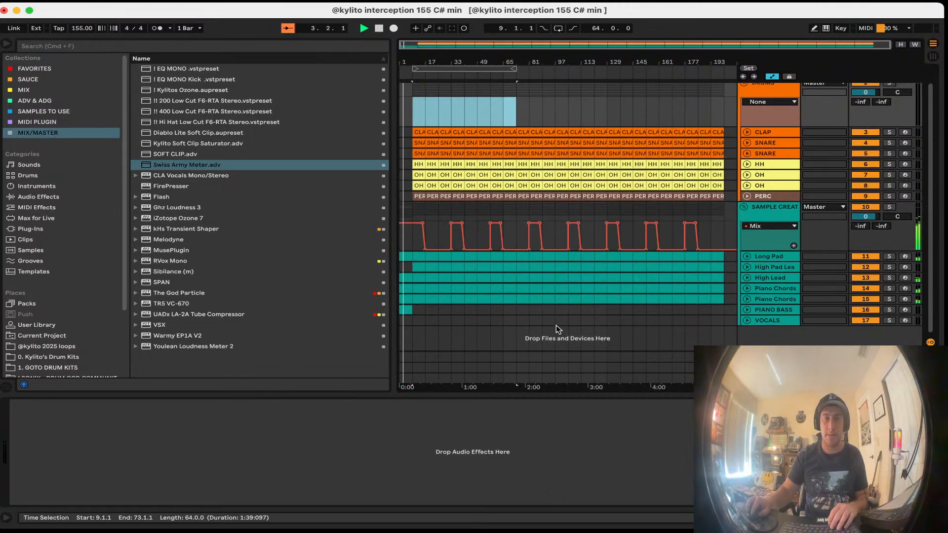
{"action": "left_click", "coordinate": [772, 310]}
{"action": "left_click", "coordinate": [770, 320]}
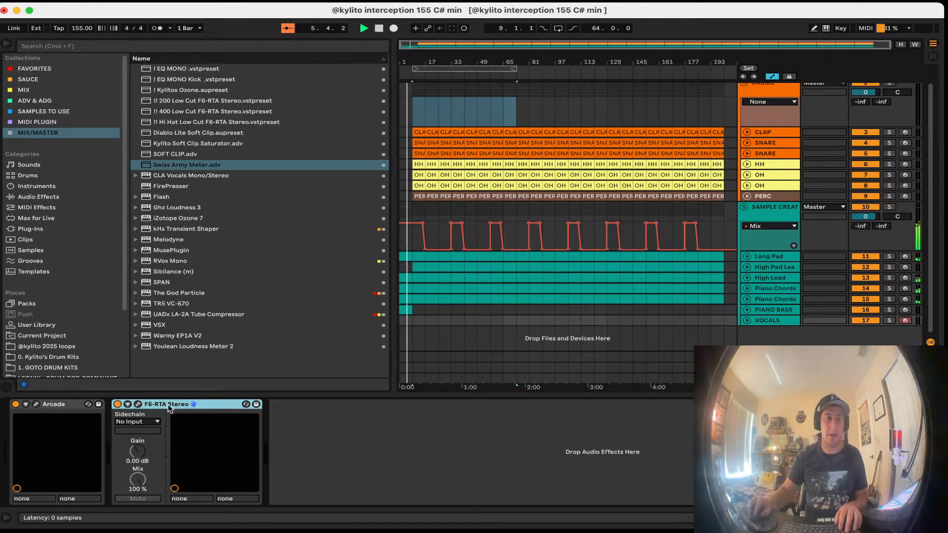
{"action": "key", "text": "Delete"}
{"action": "key", "text": "Delete"}
{"action": "left_click", "coordinate": [781, 320]}
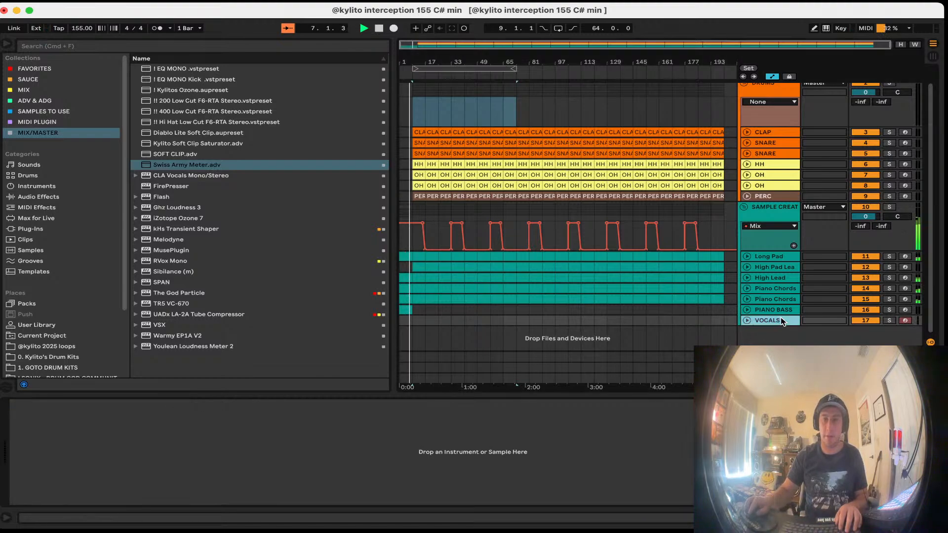
{"action": "key", "text": "Delete"}
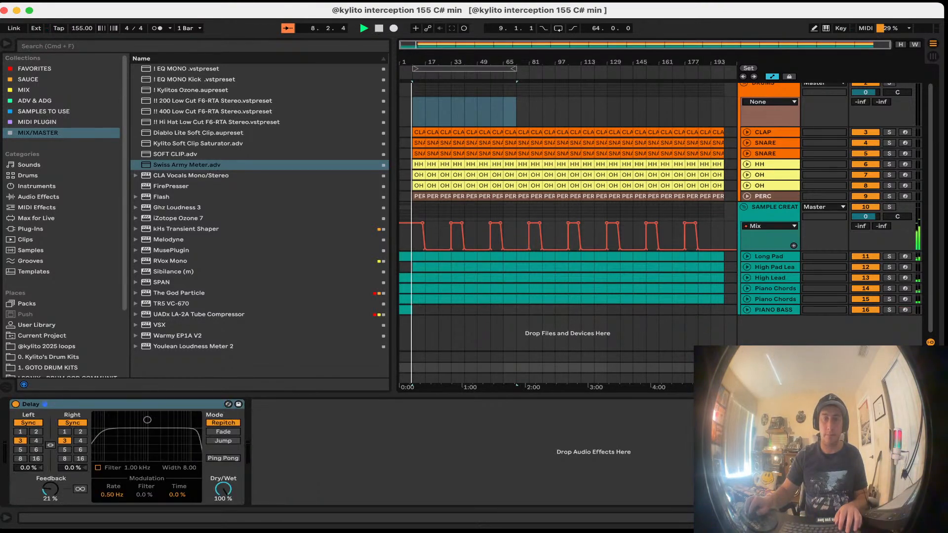
{"action": "left_click", "coordinate": [770, 357]}
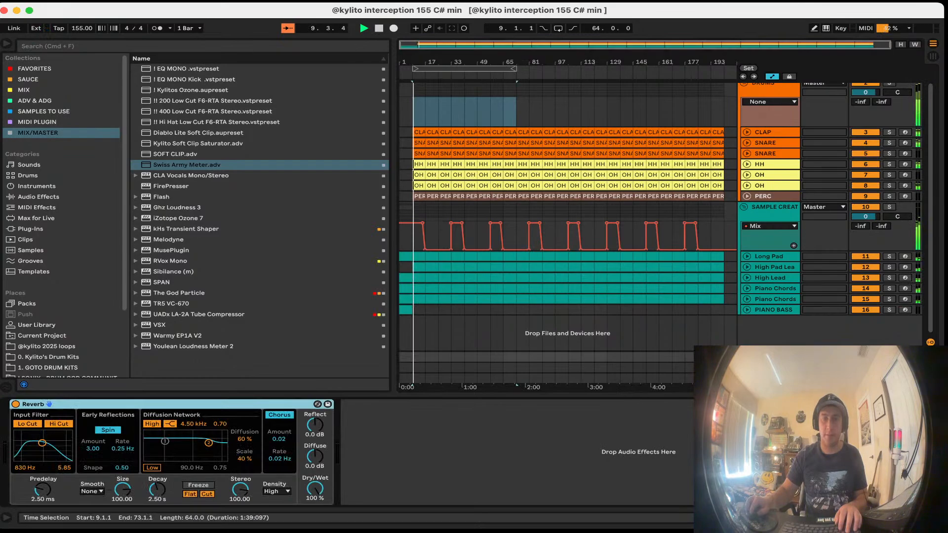
{"action": "left_click", "coordinate": [775, 207]}
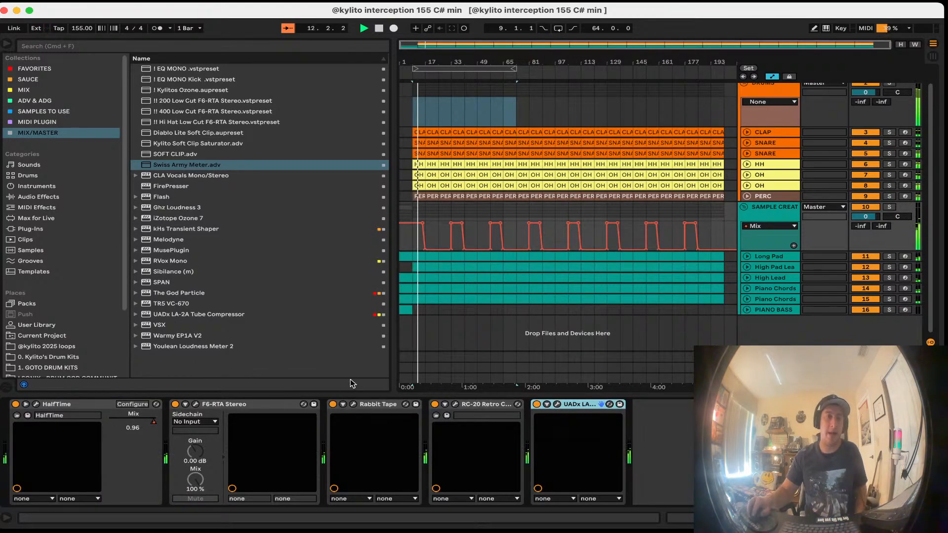
{"action": "left_click", "coordinate": [744, 207]}
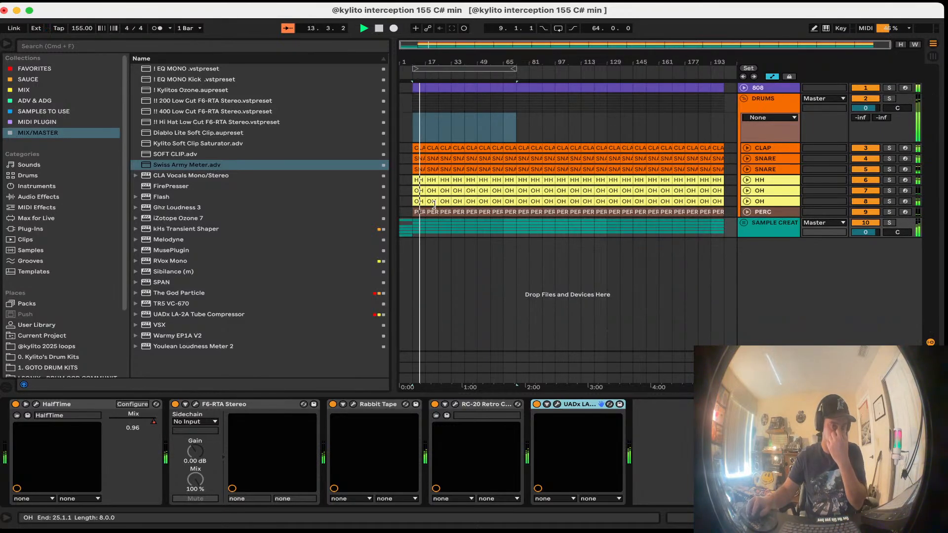
Step: Delete the PERC and second OH clips at bars 17 to 25 and the first OH clip at bars 25 to 33
{"action": "left_click", "coordinate": [428, 232]}
{"action": "key", "text": "plus"}
{"action": "key", "text": "plus"}
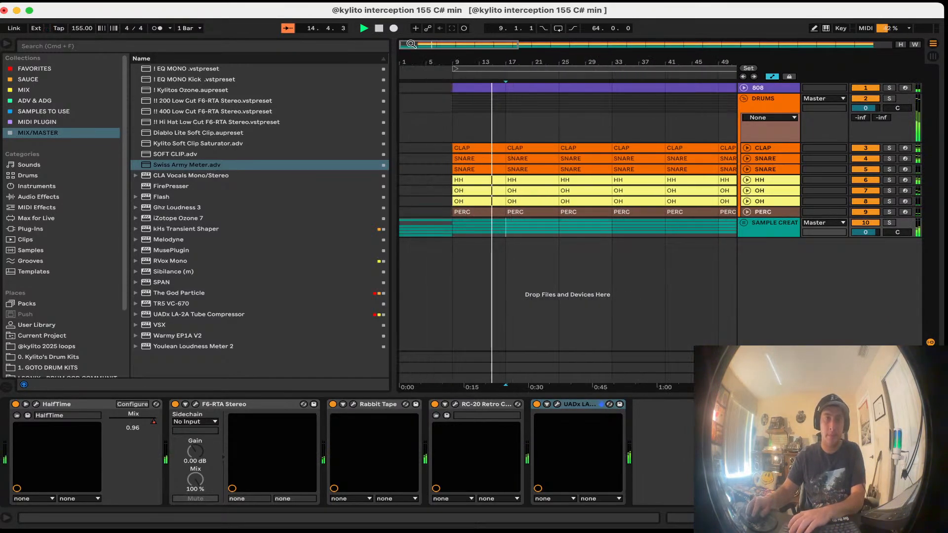
{"action": "left_click", "coordinate": [547, 215]}
{"action": "left_click", "coordinate": [578, 192]}
{"action": "key", "text": "Delete"}
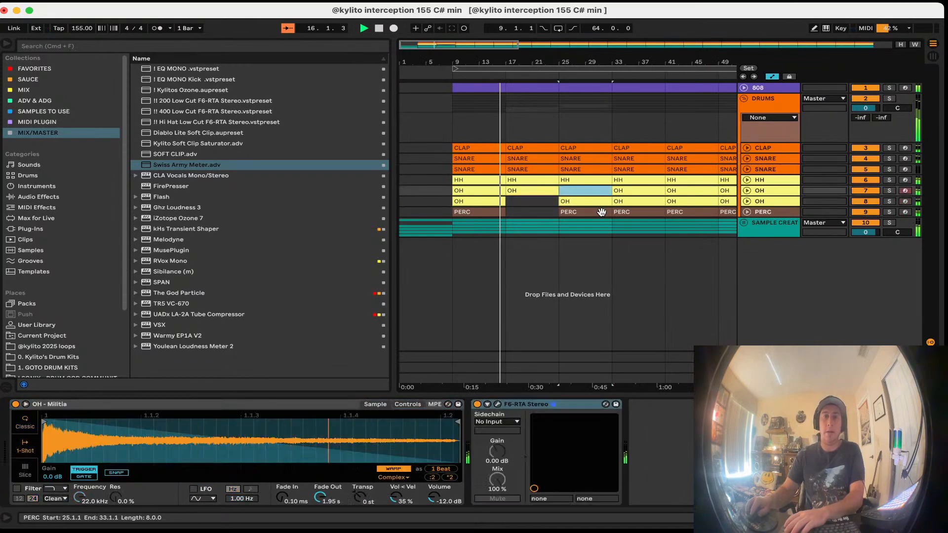
Step: Delete the second OH track's clips starting at bars 33 and 57 and the first OH track's clip at bar 41
{"action": "left_click", "coordinate": [598, 270]}
{"action": "key", "text": "minus"}
{"action": "key", "text": "minus"}
{"action": "left_click", "coordinate": [494, 203]}
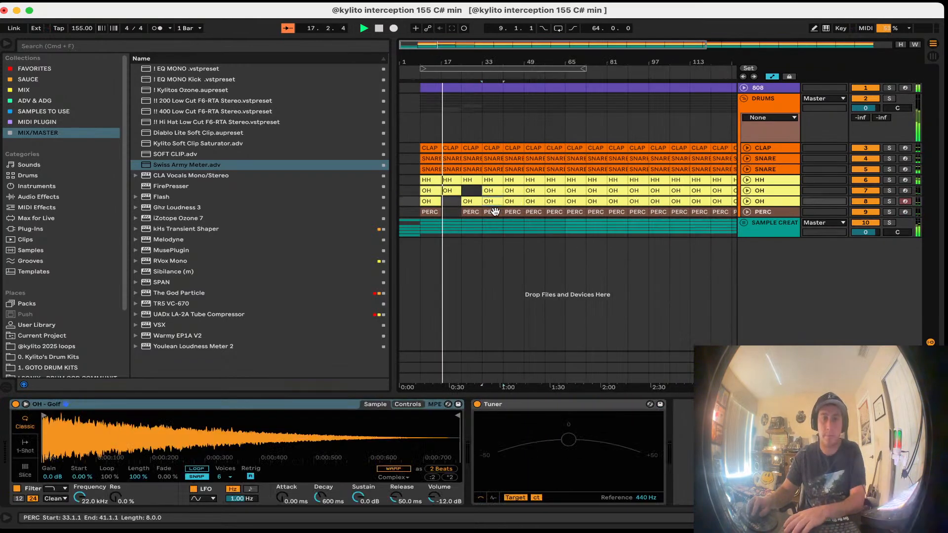
{"action": "key", "text": "Delete"}
{"action": "left_click", "coordinate": [516, 191]}
{"action": "key", "text": "Delete"}
{"action": "left_click", "coordinate": [556, 201]}
{"action": "key", "text": "Delete"}
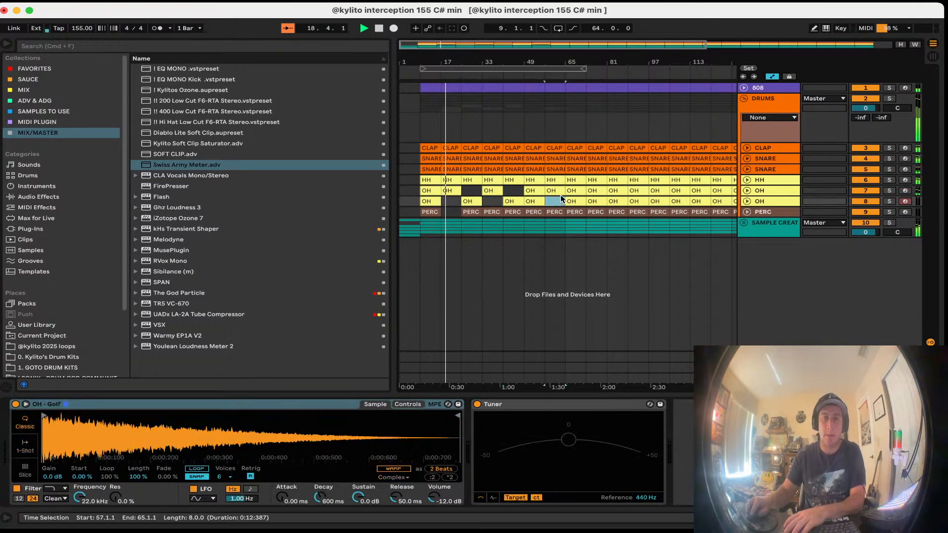
Step: Delete the clips of both OH tracks at bars 65 to 73
{"action": "left_click", "coordinate": [572, 191]}
{"action": "key", "text": "Delete"}
{"action": "left_click", "coordinate": [573, 201]}
{"action": "key", "text": "Delete"}
{"action": "key", "text": "minus"}
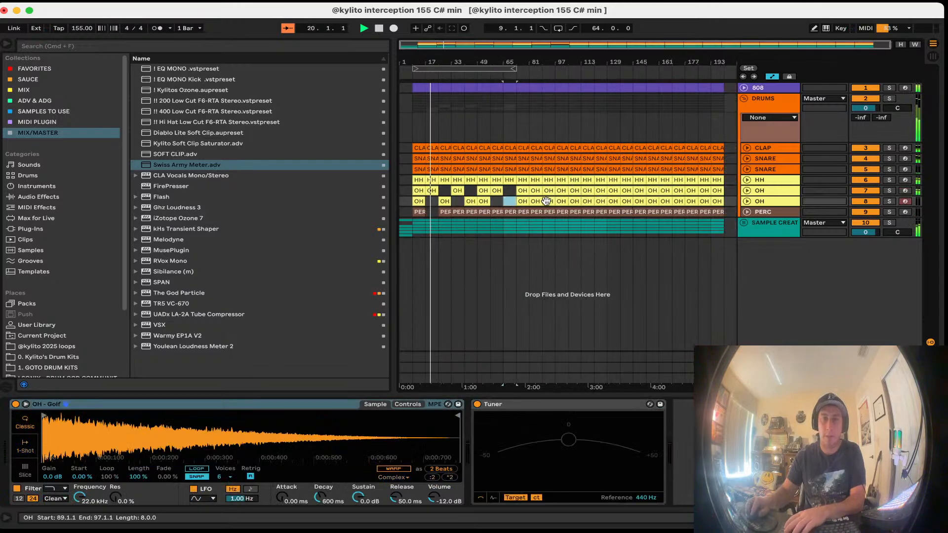
Step: Delete the second OH clips starting at bars 89 and 113 and the PERC clips at bars 81, 105, 137 and 169
{"action": "key", "text": "Delete"}
{"action": "left_click", "coordinate": [535, 214]}
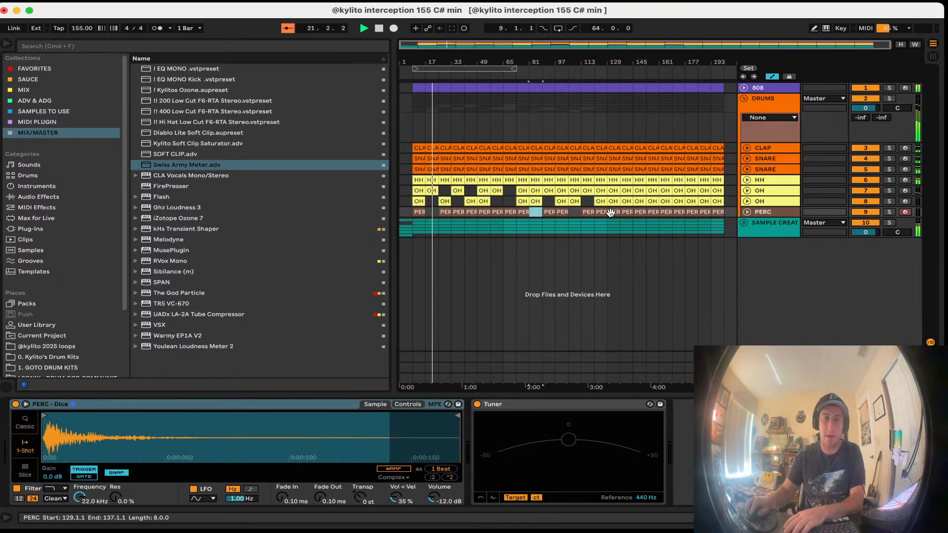
{"action": "left_click", "coordinate": [627, 212]}
{"action": "key", "text": "Delete"}
{"action": "left_click", "coordinate": [678, 211]}
{"action": "key", "text": "Delete"}
Step: Delete the HH clips from bars 121 to 137 and the first OH track's clip at bars 185 to 193
{"action": "left_click", "coordinate": [614, 181]}
{"action": "key", "text": "Delete"}
{"action": "left_click", "coordinate": [601, 181]}
{"action": "key", "text": "Delete"}
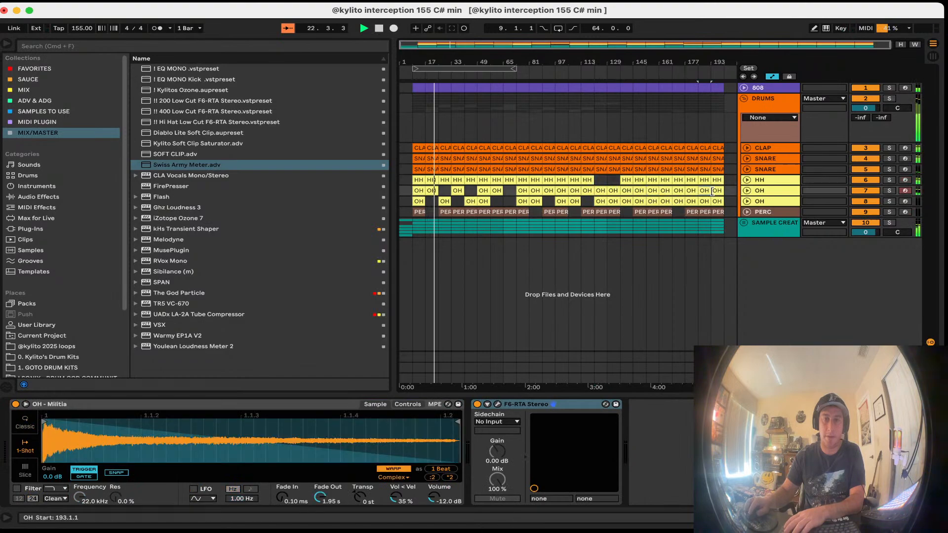
{"action": "key", "text": "Delete"}
Step: Delete the second SNARE track's clips starting at bars 41, 81, 129, 153 and 177
{"action": "left_click", "coordinate": [468, 169]}
{"action": "key", "text": "Delete"}
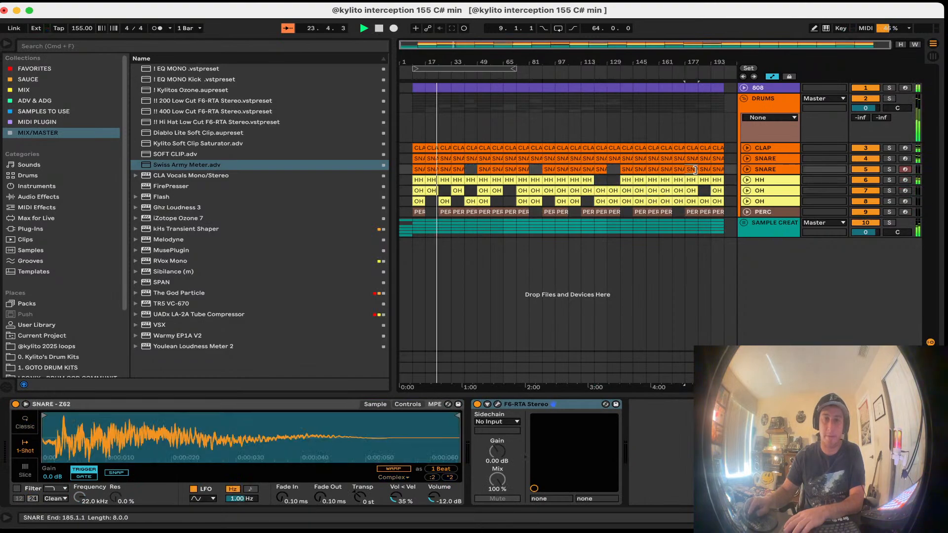
{"action": "key", "text": "Delete"}
{"action": "left_click", "coordinate": [653, 170]}
{"action": "key", "text": "Delete"}
{"action": "key", "text": "Delete"}
Step: Unfold the SAMPLE CREAT group and delete the Long Pad and High Lead clips at bars 33 to 41
{"action": "left_click", "coordinate": [699, 230]}
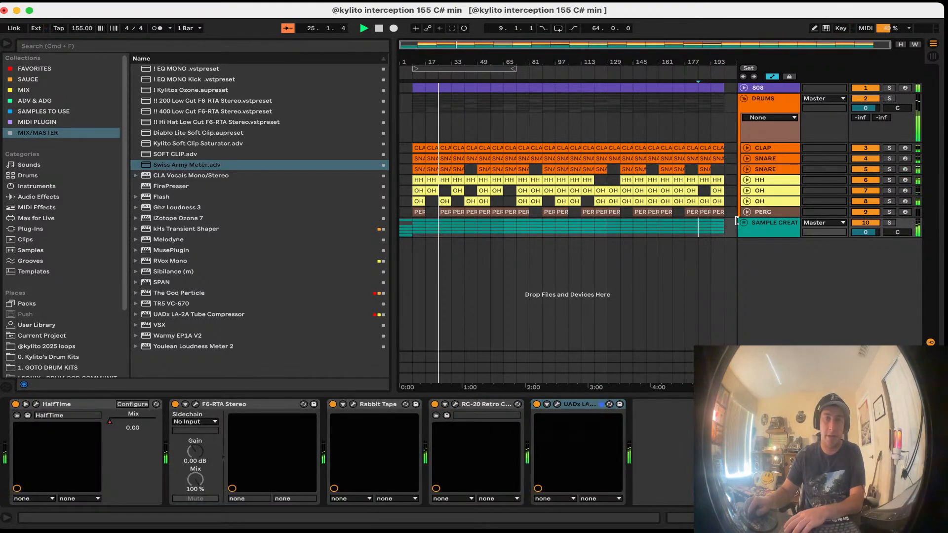
{"action": "left_click", "coordinate": [744, 223]}
{"action": "scroll", "coordinate": [710, 247], "scroll_direction": "down", "scroll_amount": 1}
{"action": "left_click", "coordinate": [489, 321]}
{"action": "key", "text": "plus"}
{"action": "key", "text": "plus"}
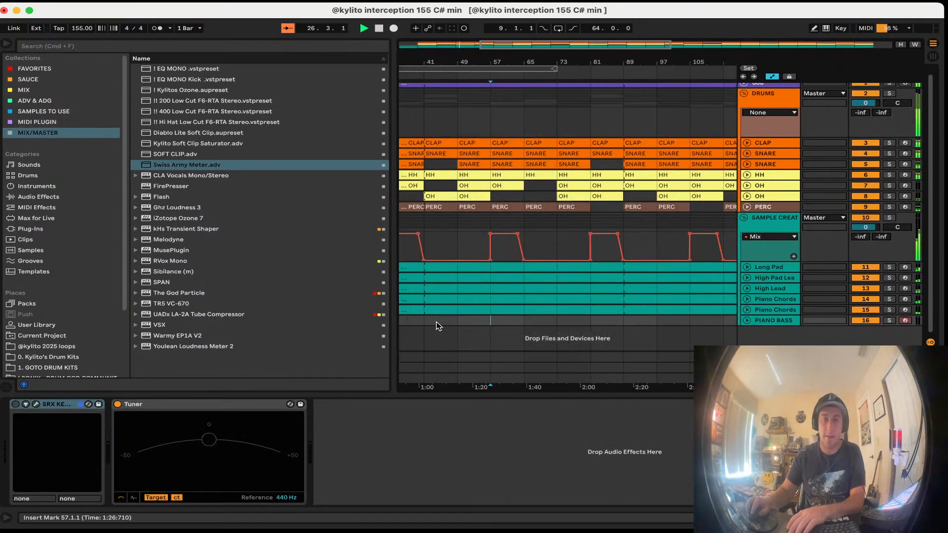
{"action": "left_click_drag", "start_coordinate": [479, 45], "coordinate": [399, 45]}
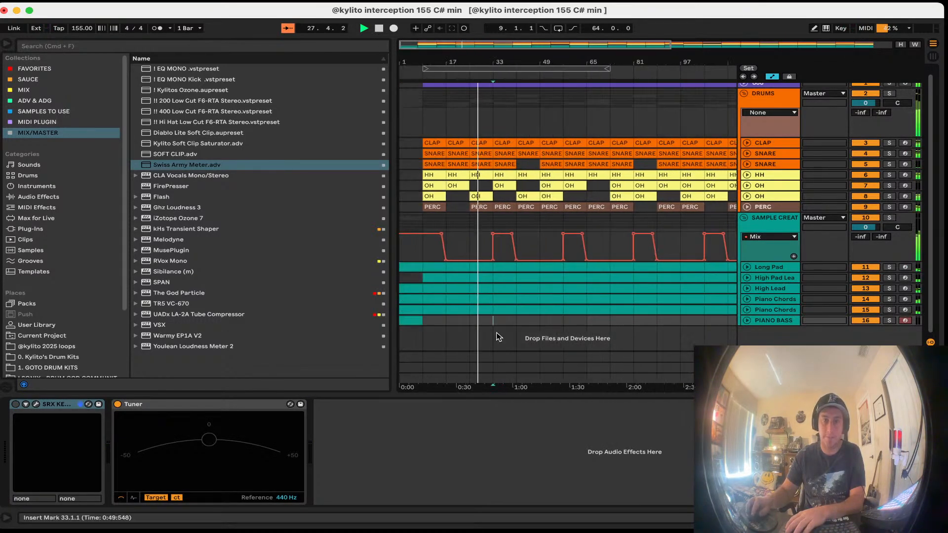
{"action": "left_click", "coordinate": [509, 267]}
{"action": "key", "text": "Delete"}
{"action": "left_click", "coordinate": [510, 289]}
{"action": "key", "text": "Delete"}
Step: Delete the first Piano Chords track's clips starting at bars 41 and 65, the High Lead clip at 49 and the second Piano Chords clip at 57
{"action": "left_click", "coordinate": [533, 299]}
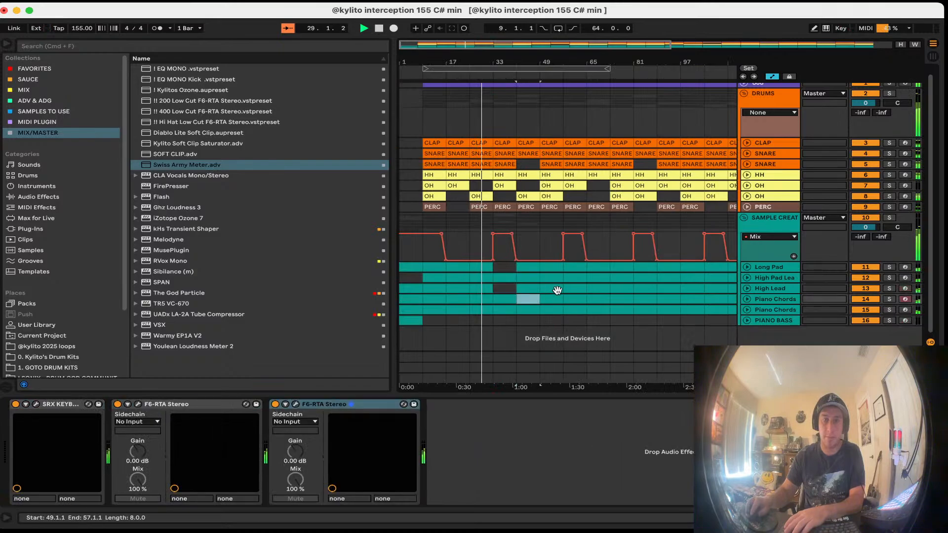
{"action": "key", "text": "Delete"}
{"action": "left_click", "coordinate": [554, 290]}
{"action": "key", "text": "Delete"}
{"action": "left_click", "coordinate": [579, 310]}
{"action": "key", "text": "Delete"}
{"action": "left_click", "coordinate": [601, 299]}
{"action": "key", "text": "Delete"}
Step: Delete the High Lead clips starting at bars 73 and 89 and the second Piano Chords track's clips starting at bars 81 and 97
{"action": "left_click", "coordinate": [613, 289]}
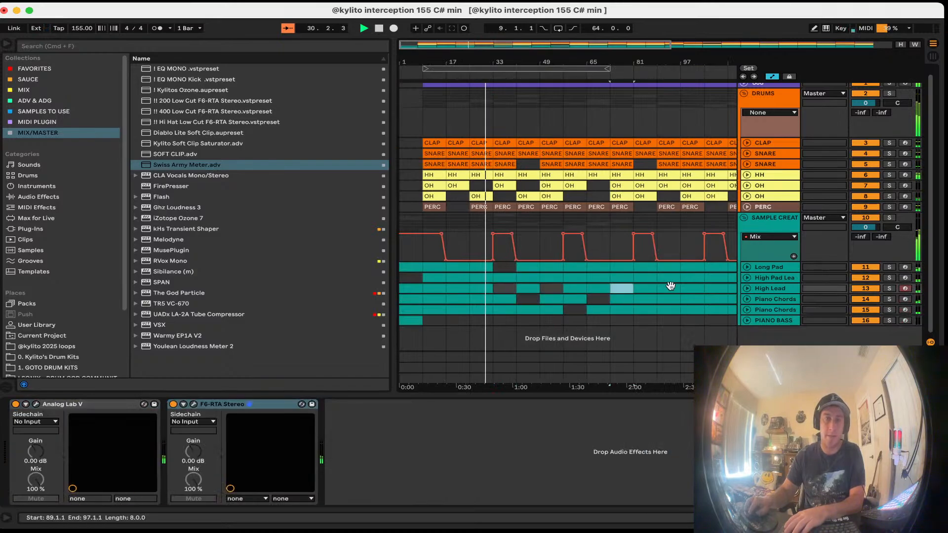
{"action": "key", "text": "Delete"}
{"action": "left_click", "coordinate": [671, 287]}
{"action": "key", "text": "Delete"}
{"action": "left_click", "coordinate": [682, 310]}
{"action": "key", "text": "Delete"}
{"action": "left_click", "coordinate": [650, 310]}
{"action": "key", "text": "minus"}
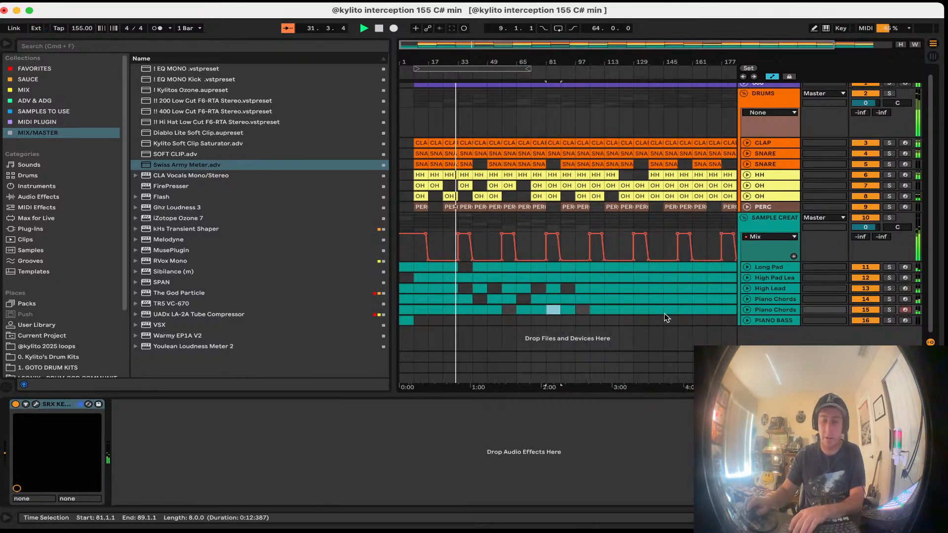
{"action": "key", "text": "Delete"}
Step: Delete the High Lead clips starting at bars 113 and 137 and the second Piano Chords track's clip at bar 137
{"action": "left_click", "coordinate": [652, 289]}
{"action": "key", "text": "Delete"}
{"action": "left_click", "coordinate": [611, 289]}
{"action": "left_click", "coordinate": [656, 309]}
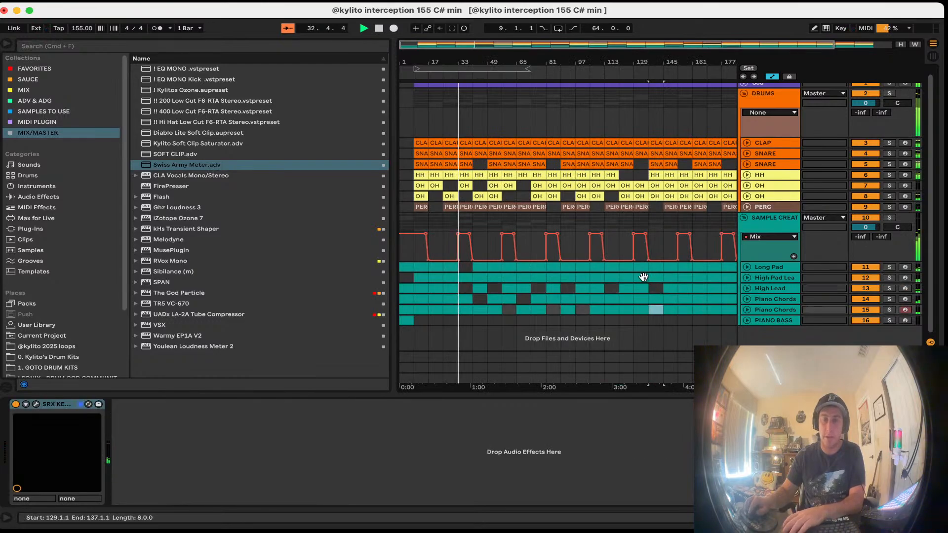
{"action": "key", "text": "Delete"}
Step: Delete the High Pad Lea clip at bars 113 to 121 and the Long Pad clip at bars 105 to 113
{"action": "left_click", "coordinate": [611, 278]}
{"action": "key", "text": "Delete"}
{"action": "left_click", "coordinate": [597, 268]}
{"action": "key", "text": "Delete"}
Step: Delete the High Pad Lea clip at bar 169, the first Piano Chords clips at 161 and 193 and the second Piano Chords clip at 177
{"action": "key", "text": "minus"}
{"action": "left_click", "coordinate": [662, 296]}
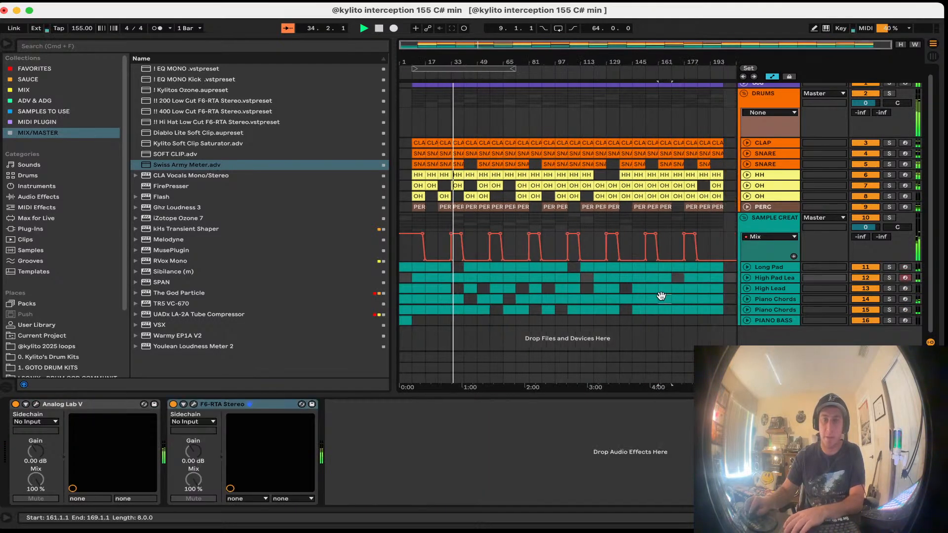
{"action": "key", "text": "Delete"}
{"action": "key", "text": "Delete"}
{"action": "left_click", "coordinate": [692, 309]}
{"action": "key", "text": "Delete"}
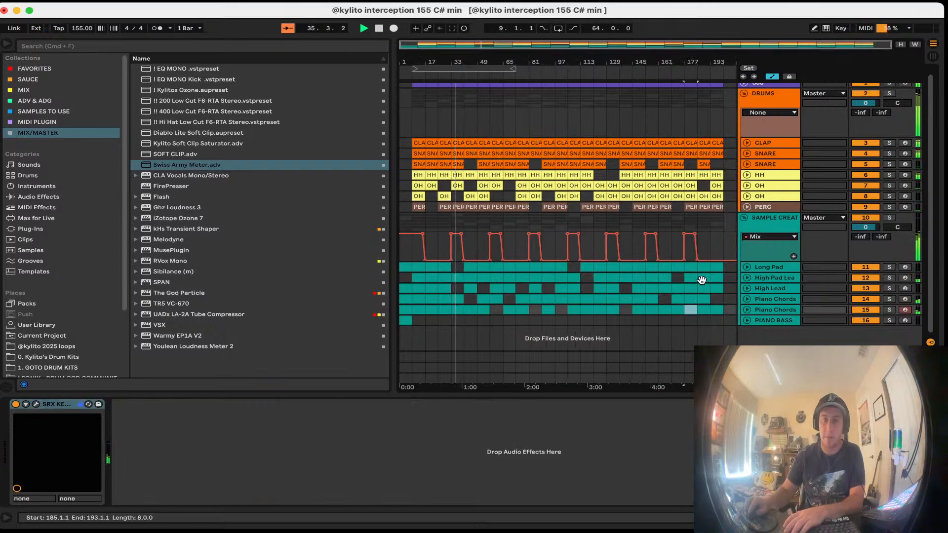
Step: Delete the High Pad Lea clip starting at bar 185 and the Long Pad clips starting at bars 137 and 153
{"action": "left_click", "coordinate": [702, 279]}
{"action": "key", "text": "Delete"}
{"action": "left_click", "coordinate": [650, 268]}
{"action": "key", "text": "Delete"}
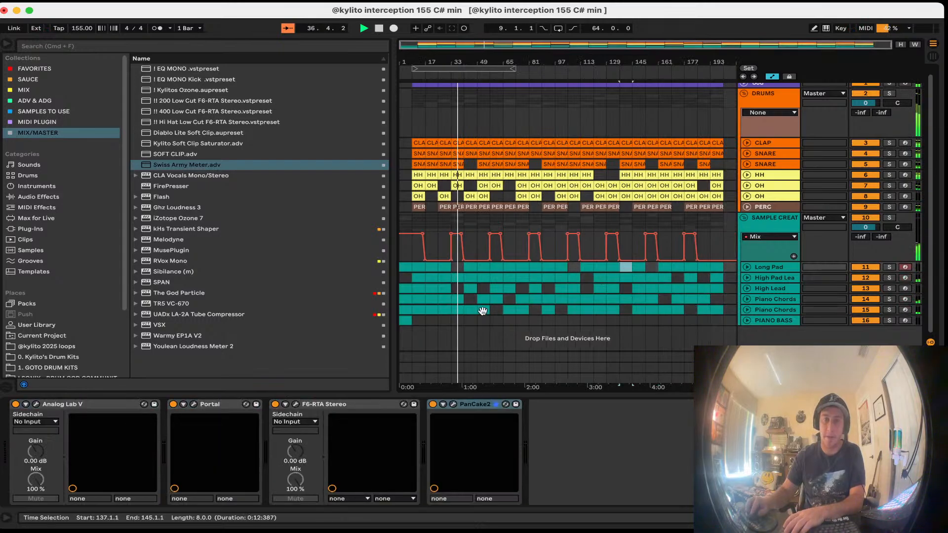
Step: Shift all notes of the High Pad Lea clip at bars 49 to 57 by octaves
{"action": "double_click", "coordinate": [476, 277]}
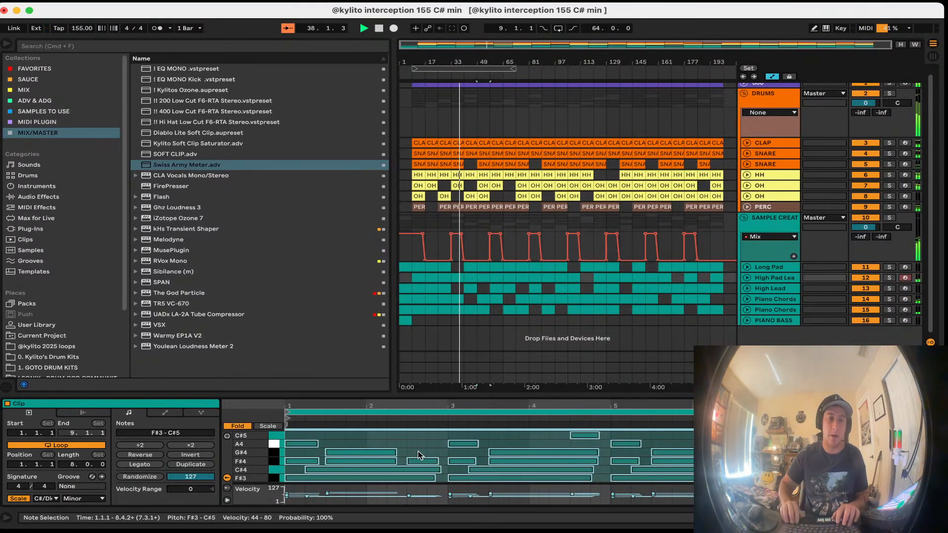
{"action": "key", "text": "shift+Up"}
{"action": "key", "text": "shift+Down"}
{"action": "key", "text": "shift+Down"}
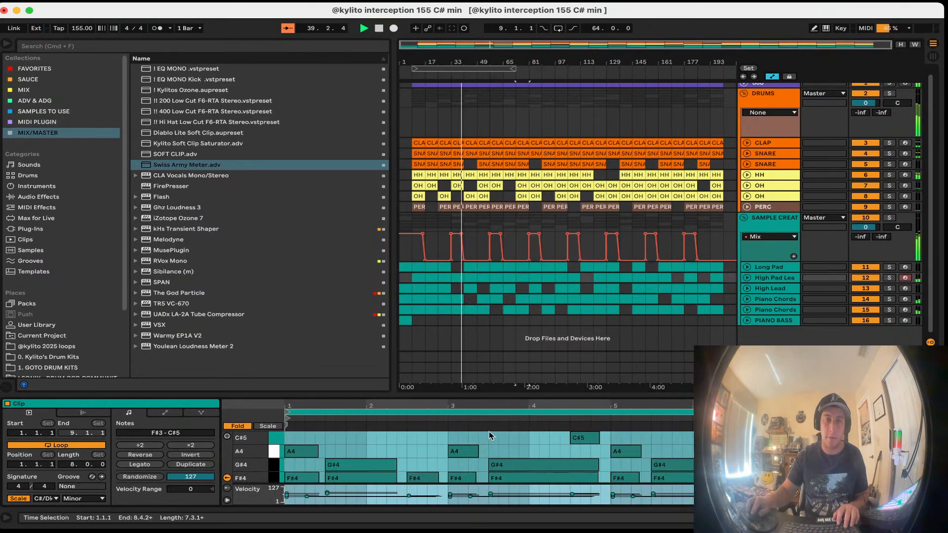
Step: Raise the first Piano Chords clip's notes at bars 49 to 57 one octave and open the second Piano Chords clip at bars 113 to 121
{"action": "double_click", "coordinate": [484, 299]}
{"action": "key", "text": "super+a"}
{"action": "key", "text": "shift+Up"}
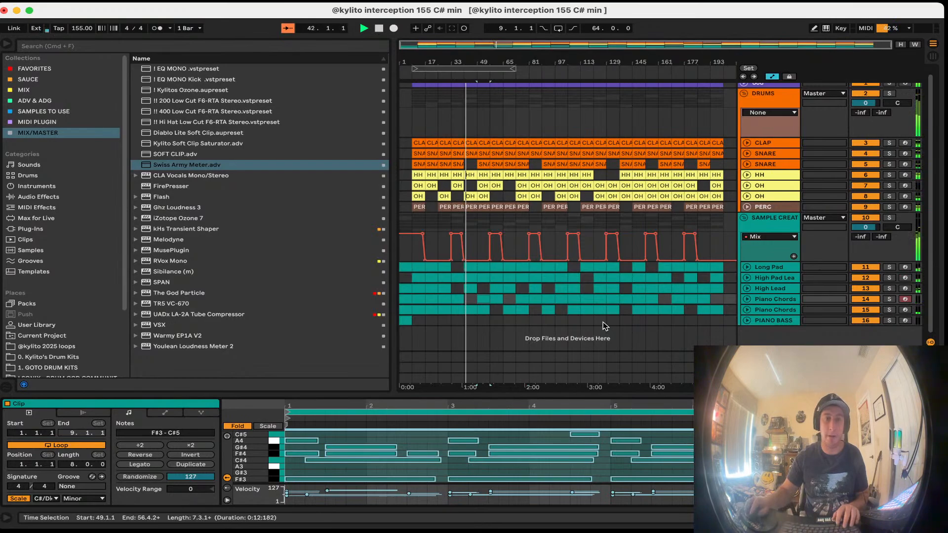
{"action": "left_click", "coordinate": [588, 306]}
{"action": "double_click", "coordinate": [583, 311]}
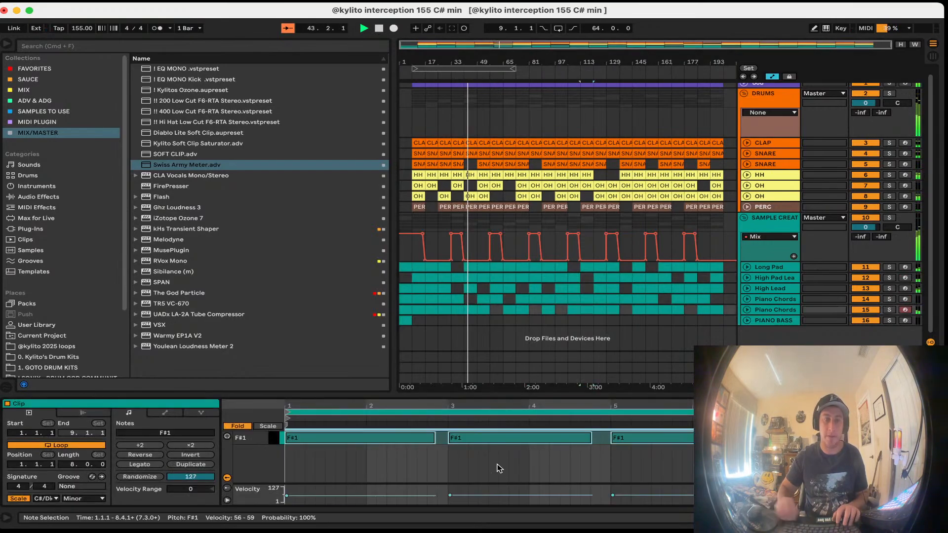
Step: Transpose all notes of the High Lead clip at bars 153 to 161 up one octave to F#4–C#6
{"action": "left_click", "coordinate": [655, 288]}
{"action": "key", "text": "super+a"}
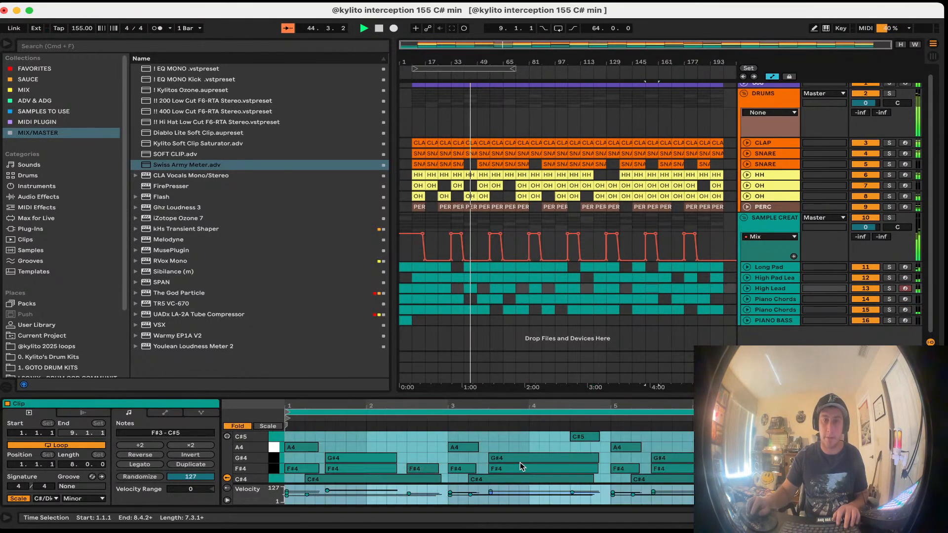
{"action": "key", "text": "shift+Up"}
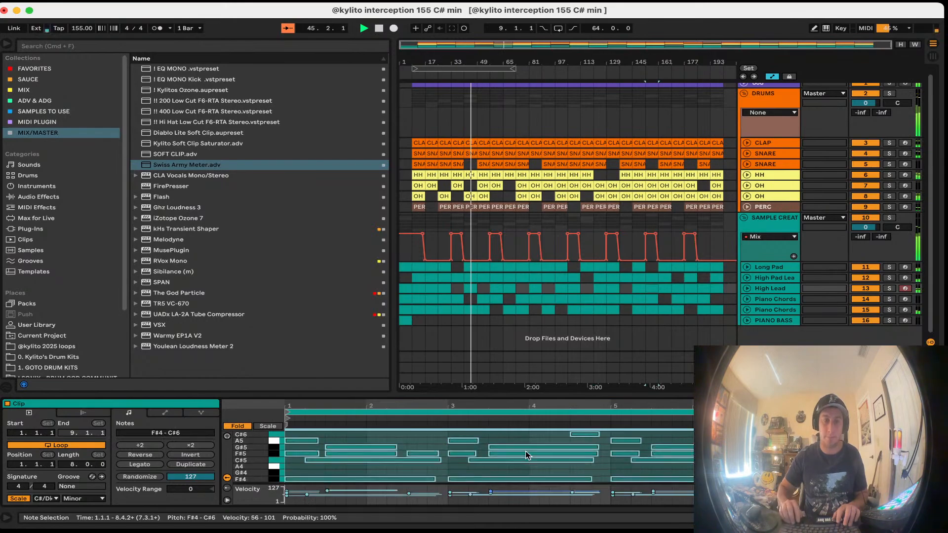
Step: Enlarge the note editor to examine the notes of the High Pad Lea clips between bars 49 and 65, and restore its size
{"action": "left_click", "coordinate": [479, 280]}
{"action": "left_click_drag", "start_coordinate": [462, 396], "coordinate": [463, 269]}
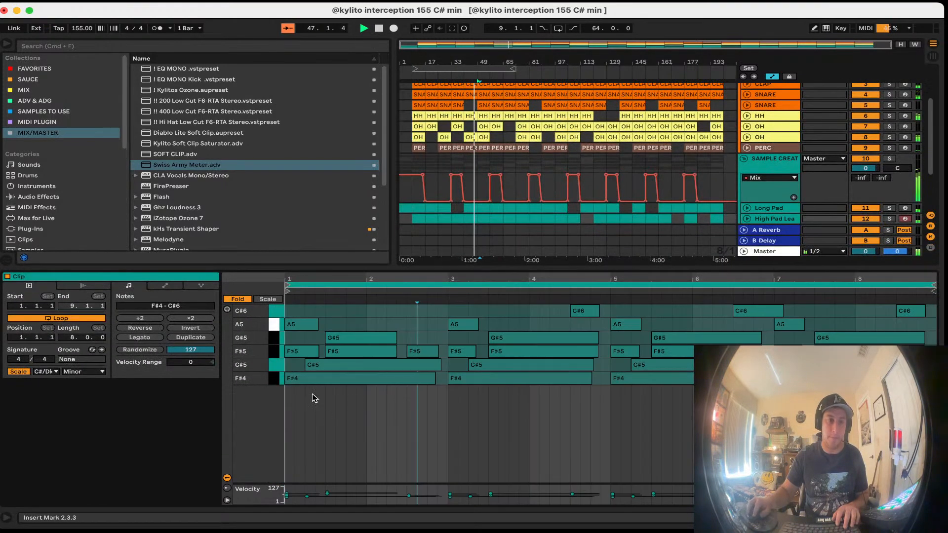
{"action": "left_click", "coordinate": [399, 392]}
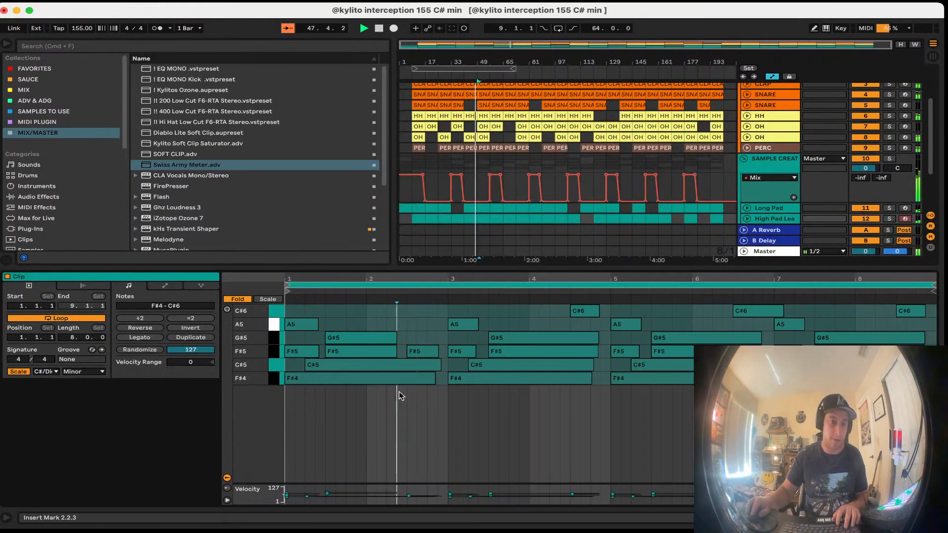
{"action": "left_click", "coordinate": [497, 212]}
{"action": "left_click", "coordinate": [485, 217]}
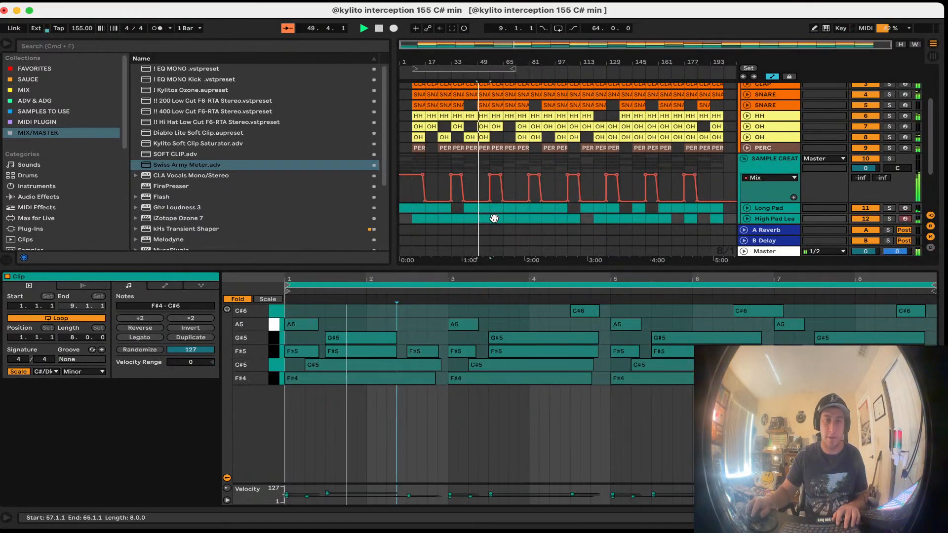
{"action": "left_click", "coordinate": [494, 220]}
{"action": "left_click_drag", "start_coordinate": [492, 268], "coordinate": [493, 390]}
{"action": "left_click", "coordinate": [510, 296]}
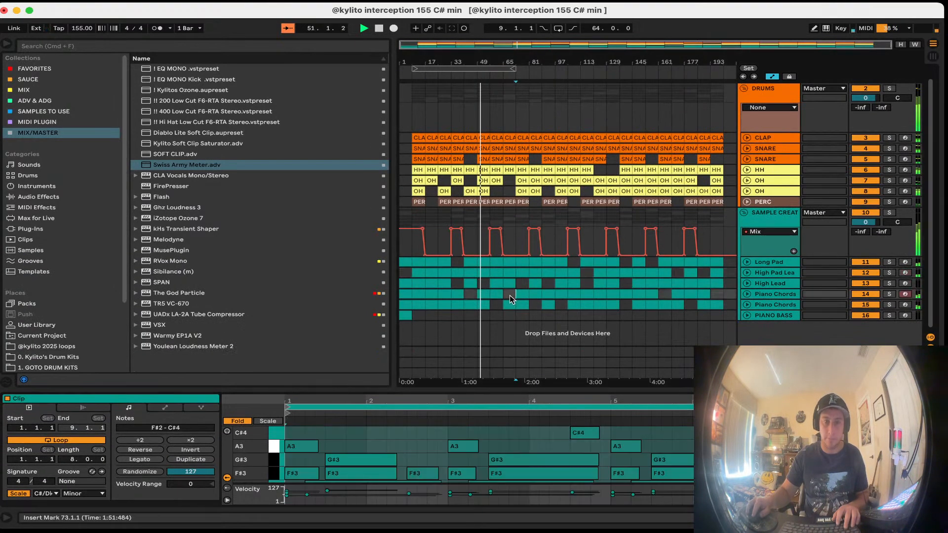
Step: Raise the High Pad Lea clip's notes at bars 65 to 73 one octave and open the Long Pad clip at bars 81 to 89
{"action": "left_click", "coordinate": [506, 275]}
{"action": "left_click", "coordinate": [476, 432]}
{"action": "key", "text": "super+a"}
{"action": "key", "text": "shift+Up"}
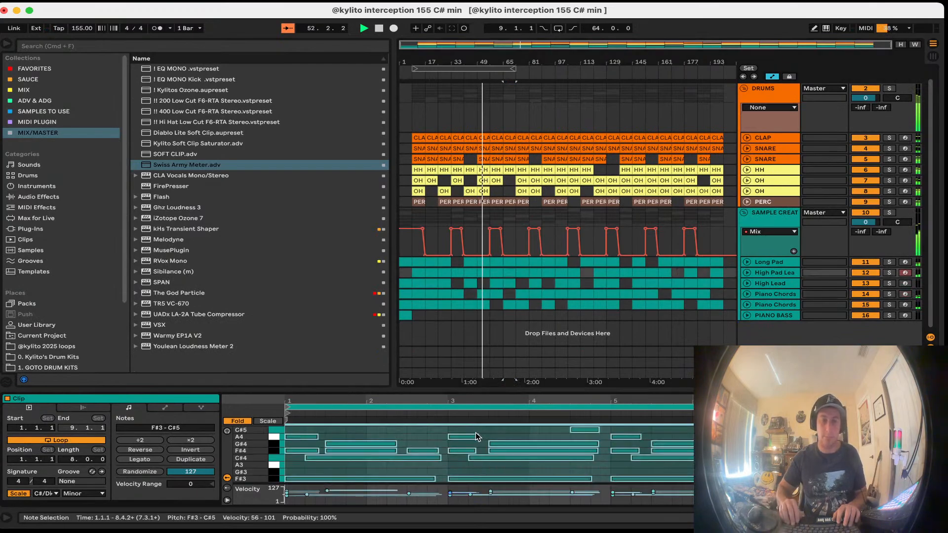
{"action": "left_click", "coordinate": [537, 262]}
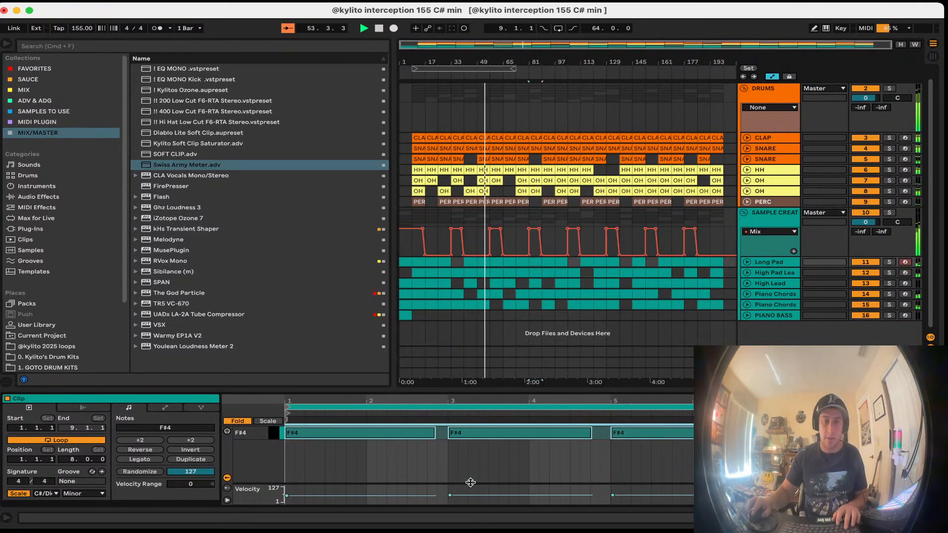
{"action": "left_click", "coordinate": [458, 467]}
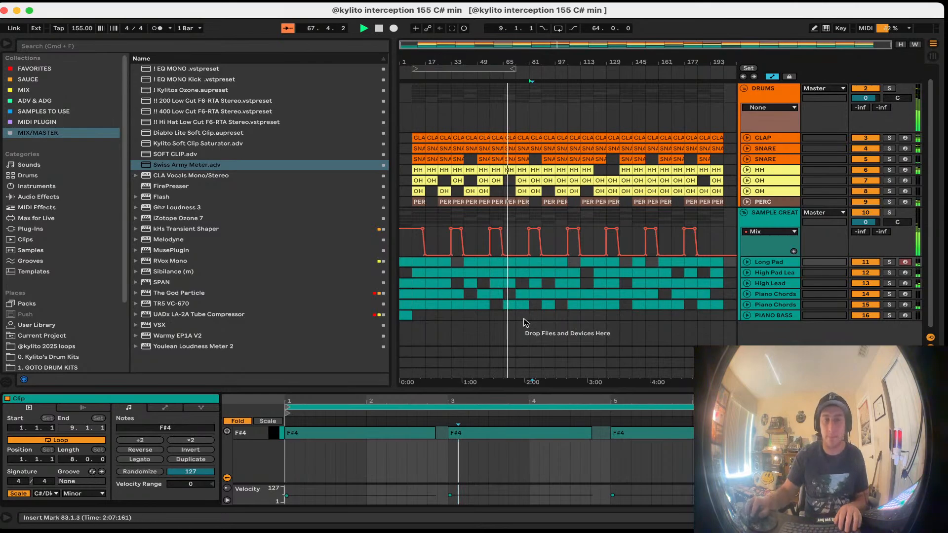
Step: Collapse the clip editor and delete the 808 clips from bars 81 to 97
{"action": "left_click", "coordinate": [517, 344]}
{"action": "left_click_drag", "start_coordinate": [495, 391], "coordinate": [520, 413]}
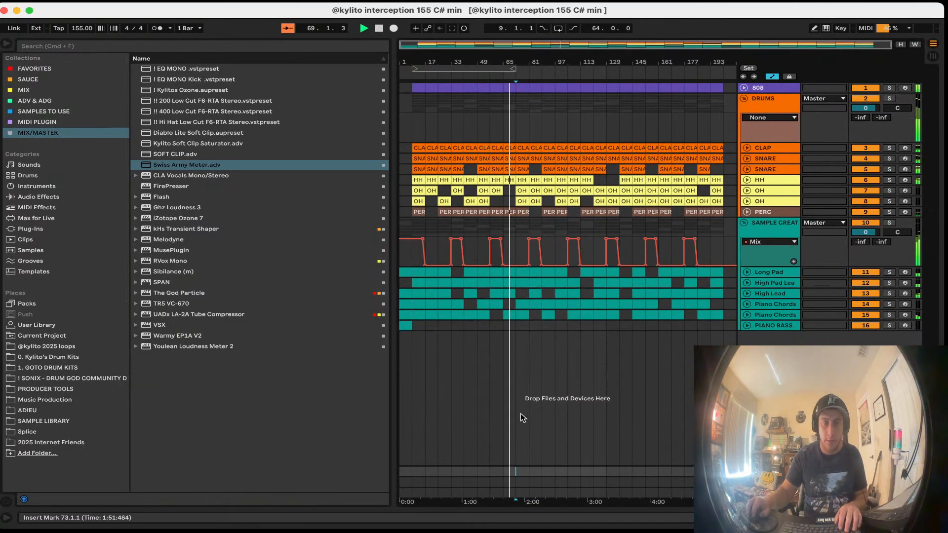
{"action": "left_click", "coordinate": [535, 362]}
{"action": "key", "text": "plus"}
{"action": "key", "text": "plus"}
{"action": "key", "text": "plus"}
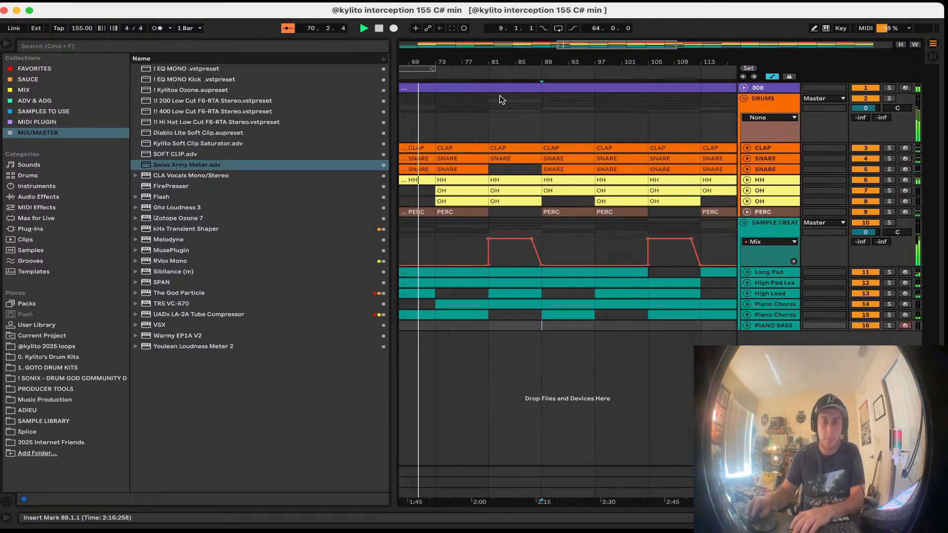
{"action": "left_click", "coordinate": [508, 88]}
{"action": "key", "text": "Delete"}
{"action": "left_click", "coordinate": [559, 88]}
{"action": "key", "text": "Delete"}
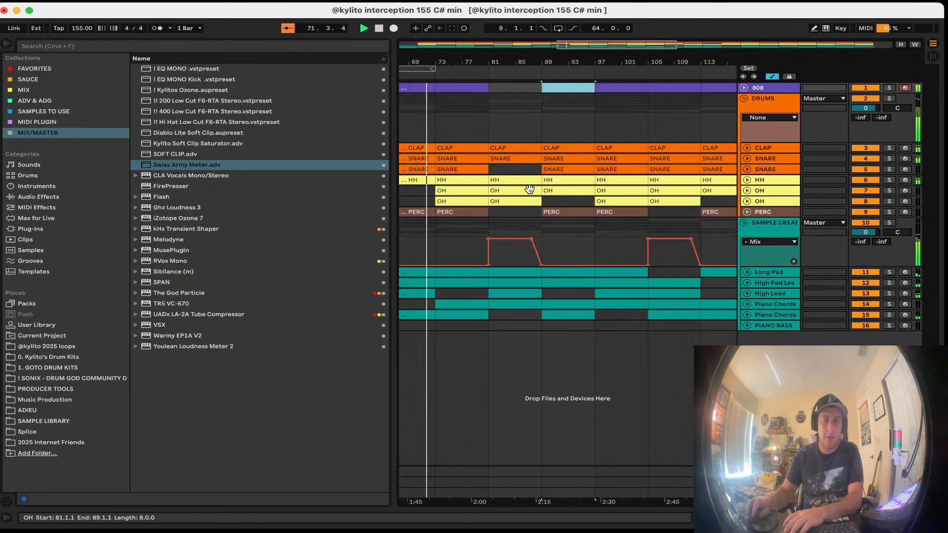
Step: Delete both OH clips at bars 81 to 89 and copy the 808 clip at bar 97 back to bars 89 to 97
{"action": "left_click", "coordinate": [526, 190]}
{"action": "key", "text": "Delete"}
{"action": "left_click", "coordinate": [524, 201]}
{"action": "key", "text": "Delete"}
{"action": "left_click", "coordinate": [558, 208]}
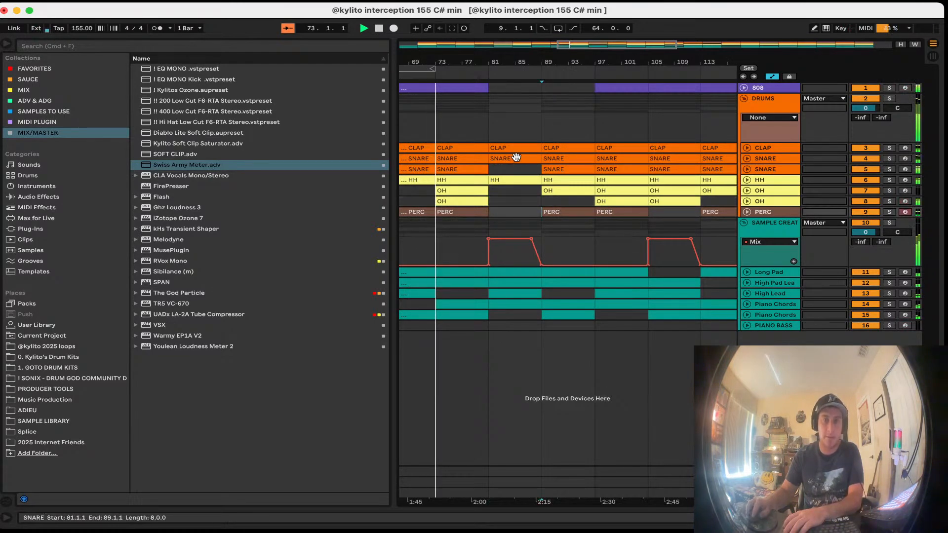
{"action": "left_click_drag", "start_coordinate": [613, 87], "coordinate": [567, 91]}
Step: Delete every other note from the CLAP and first SNARE clips at bars 81 to 89, clearing clip bars 1, 3, 5 and 7
{"action": "double_click", "coordinate": [521, 147]}
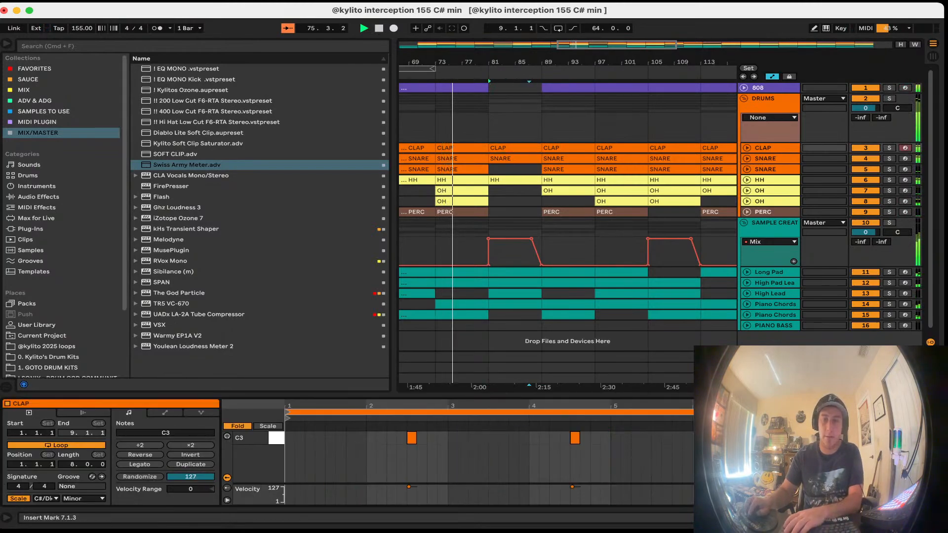
{"action": "double_click", "coordinate": [525, 158]}
{"action": "left_click_drag", "start_coordinate": [366, 454], "coordinate": [324, 431]}
{"action": "key", "text": "Delete"}
{"action": "left_click_drag", "start_coordinate": [479, 455], "coordinate": [513, 422]}
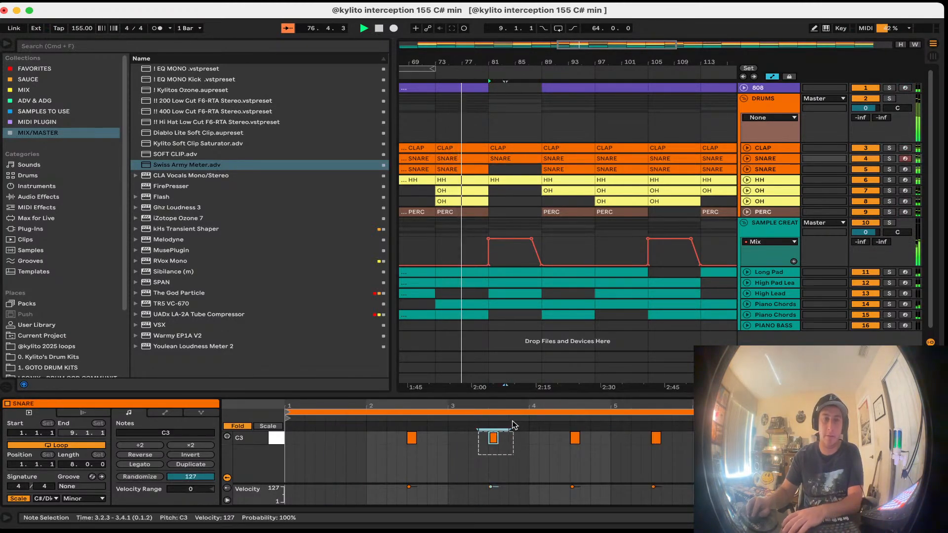
{"action": "key", "text": "Delete"}
{"action": "left_click_drag", "start_coordinate": [642, 463], "coordinate": [694, 430]}
{"action": "key", "text": "Delete"}
{"action": "left_click_drag", "start_coordinate": [801, 459], "coordinate": [835, 428]}
{"action": "key", "text": "Delete"}
{"action": "left_click", "coordinate": [532, 191]}
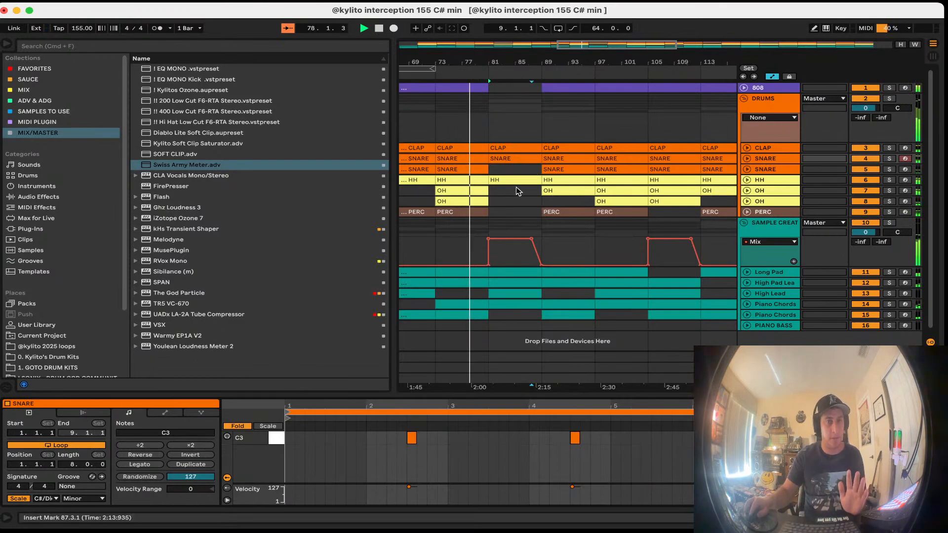
Step: Thin out the HH clip at bars 81 to 89 by deleting single C3 notes just after the start of several clip bars
{"action": "double_click", "coordinate": [516, 179]}
{"action": "left_click", "coordinate": [325, 449]}
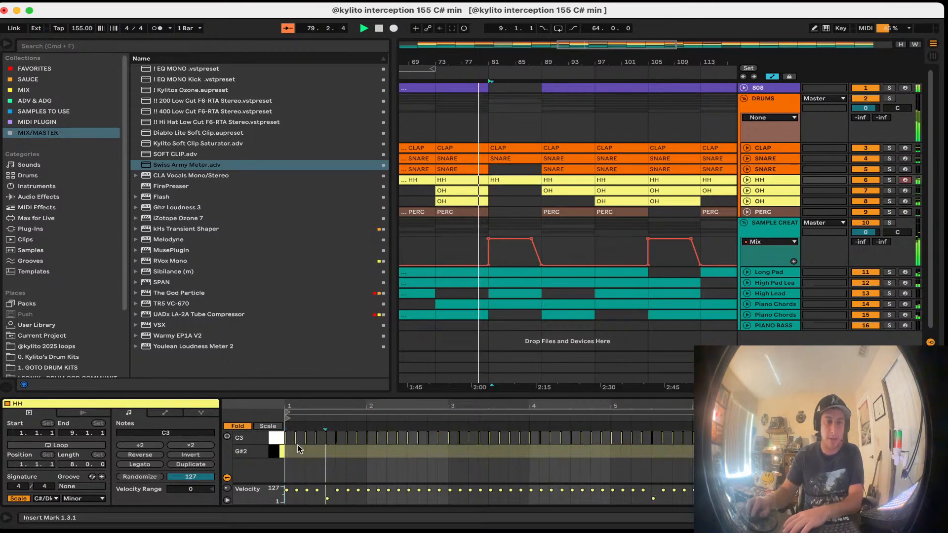
{"action": "left_click_drag", "start_coordinate": [301, 446], "coordinate": [294, 437]}
{"action": "key", "text": "Delete"}
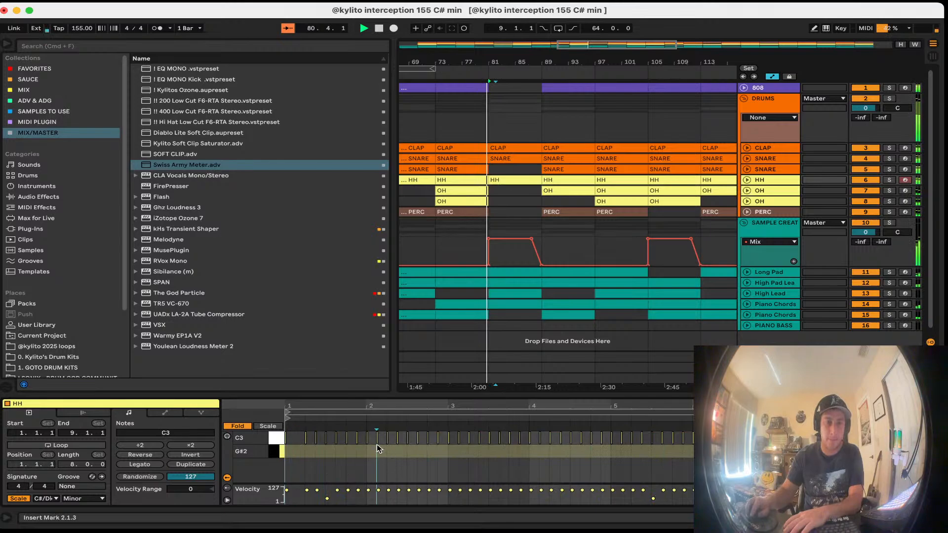
{"action": "left_click_drag", "start_coordinate": [377, 444], "coordinate": [377, 438]}
{"action": "key", "text": "Delete"}
{"action": "left_click_drag", "start_coordinate": [541, 445], "coordinate": [537, 437]}
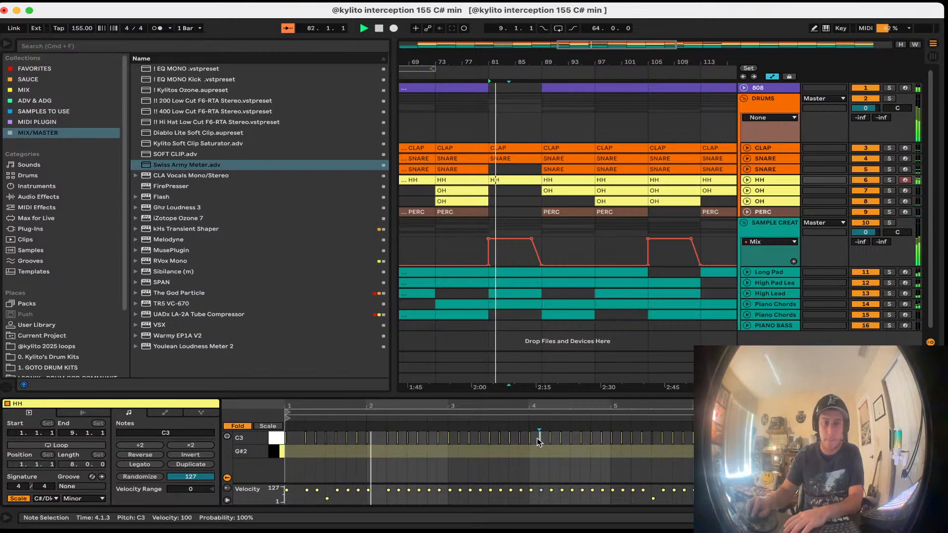
{"action": "key", "text": "Delete"}
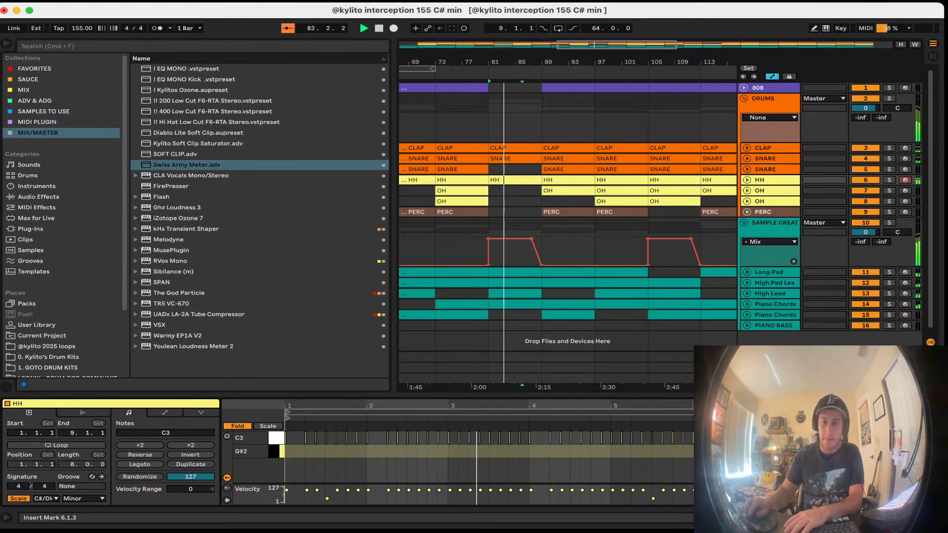
{"action": "left_click_drag", "start_coordinate": [786, 446], "coordinate": [782, 437]}
{"action": "key", "text": "Delete"}
{"action": "left_click_drag", "start_coordinate": [868, 445], "coordinate": [864, 438]}
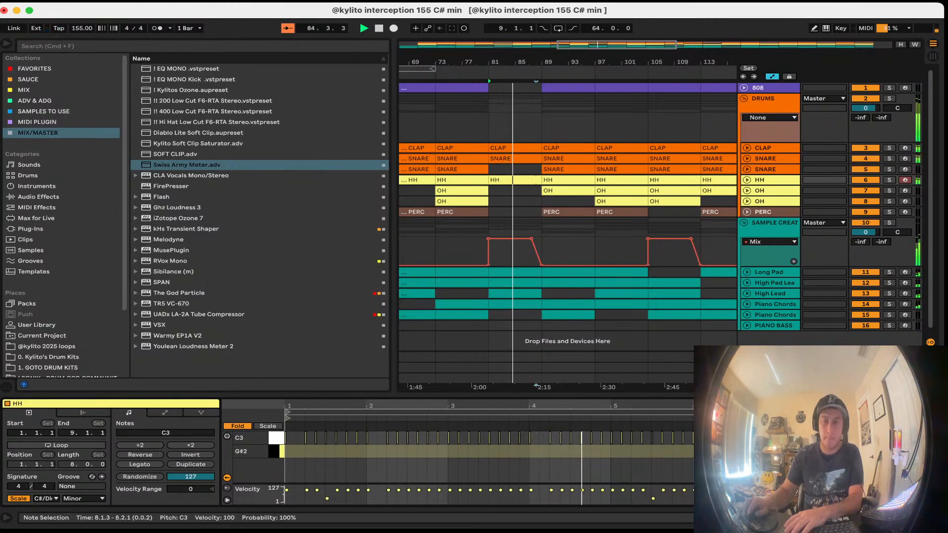
Step: Duplicate the lower SNARE track's clip from bars 73 to 81 into bars 81 to 89 and select notes in its final bar
{"action": "left_click", "coordinate": [544, 170]}
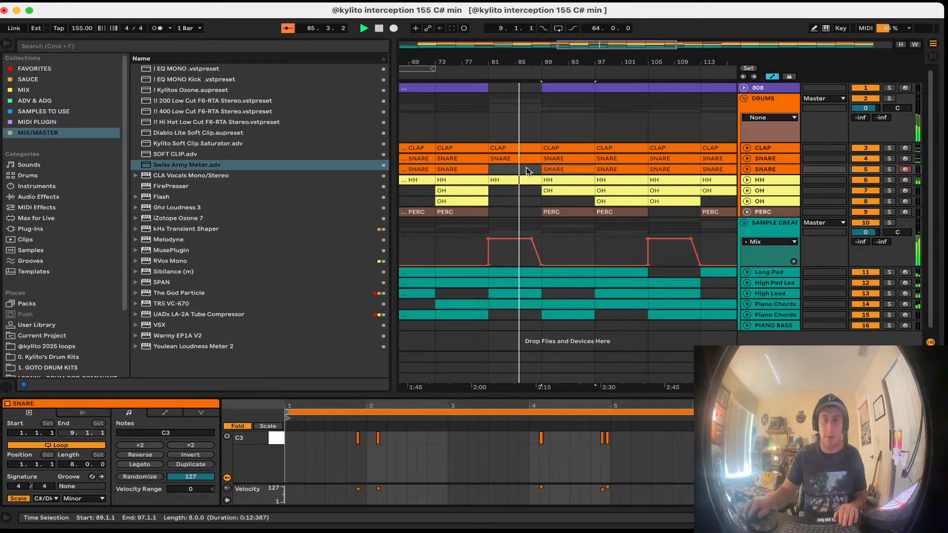
{"action": "left_click", "coordinate": [466, 169]}
{"action": "key", "text": "super+d"}
{"action": "left_click_drag", "start_coordinate": [887, 455], "coordinate": [936, 437]}
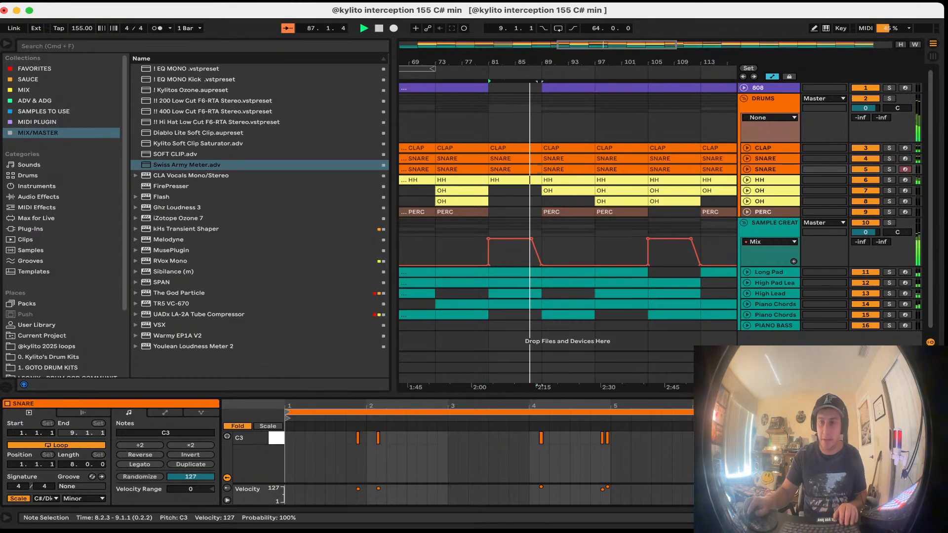
{"action": "right_click", "coordinate": [716, 439]}
{"action": "left_click", "coordinate": [756, 395]}
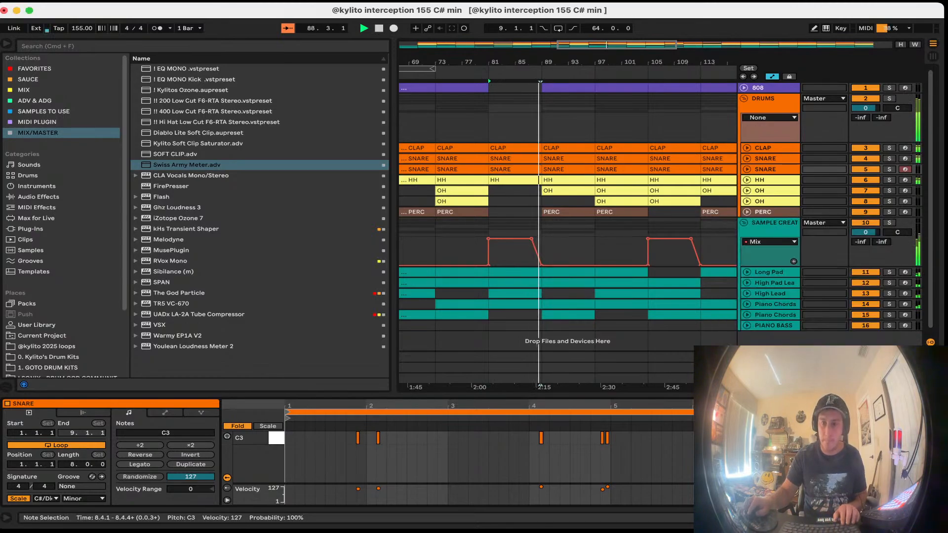
Step: Set the arrangement's fixed grid to 2 Bars and collapse the clip editor
{"action": "right_click", "coordinate": [511, 187]}
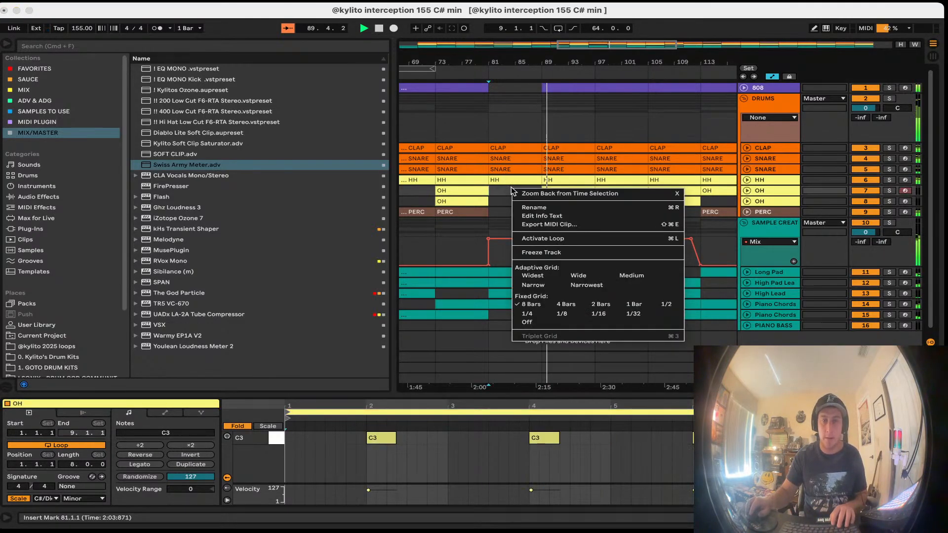
{"action": "left_click", "coordinate": [601, 305]}
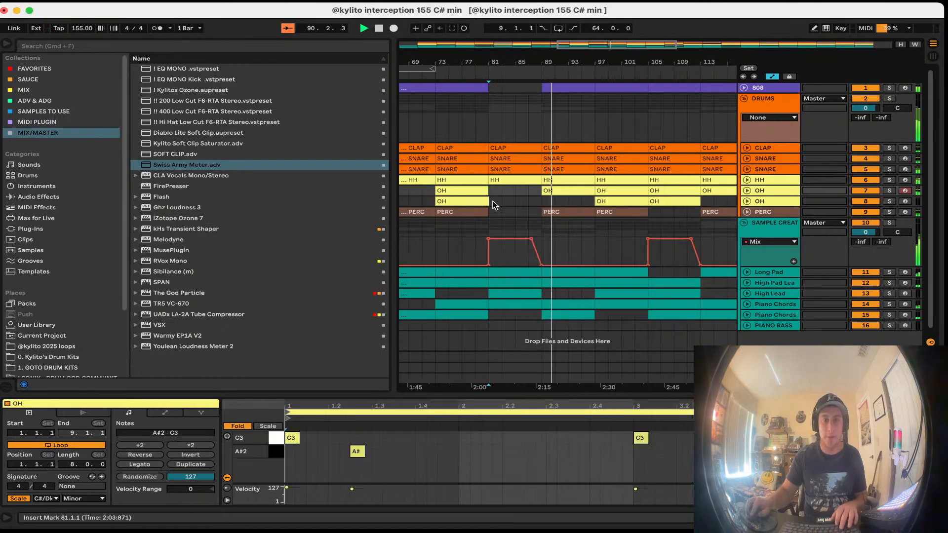
{"action": "left_click_drag", "start_coordinate": [536, 392], "coordinate": [525, 412]}
{"action": "left_click", "coordinate": [524, 413]}
Step: Return the arrangement grid to 8 Bars and delete all tracks' clips from bar 145 to the end of the song
{"action": "scroll", "coordinate": [525, 413], "scroll_direction": "down", "scroll_amount": 10}
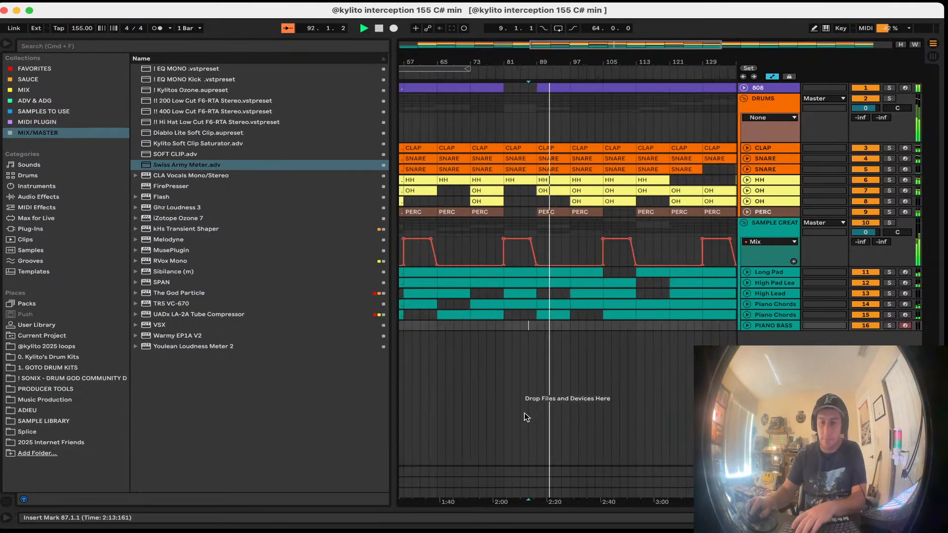
{"action": "right_click", "coordinate": [551, 352]}
{"action": "left_click", "coordinate": [573, 435]}
{"action": "left_click", "coordinate": [627, 374]}
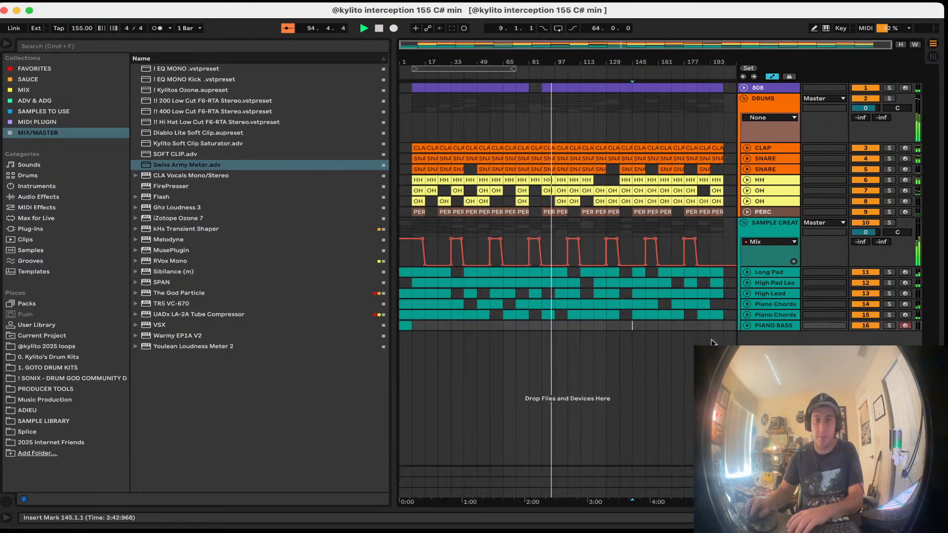
{"action": "left_click_drag", "start_coordinate": [721, 326], "coordinate": [634, 83]}
{"action": "key", "text": "Delete"}
{"action": "left_click", "coordinate": [647, 271]}
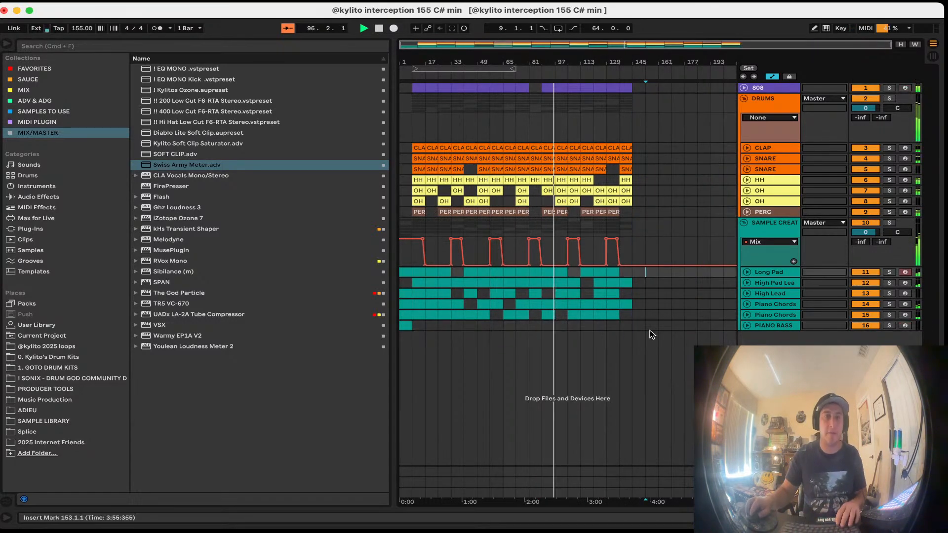
Step: Show the Gain automation of the Master track's Utility in the arrangement, and leave automation mode
{"action": "double_click", "coordinate": [770, 493]}
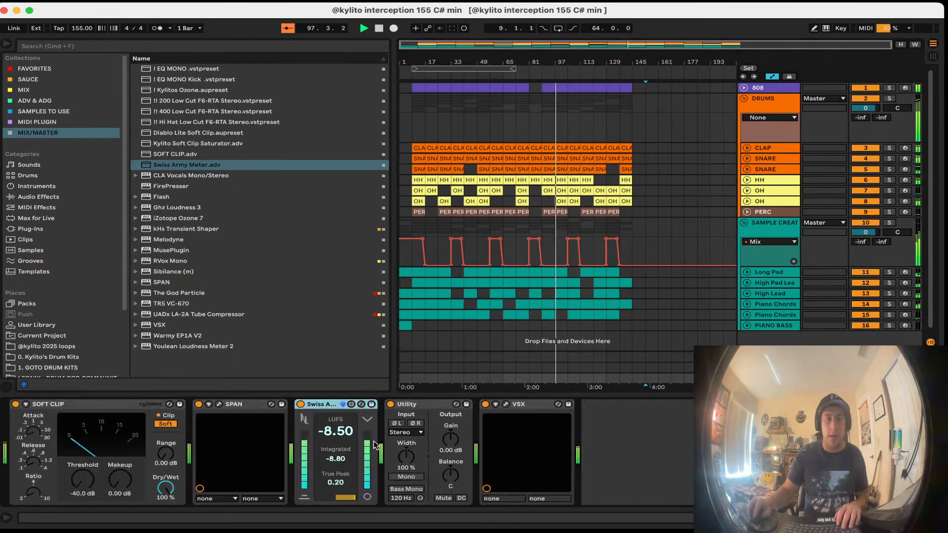
{"action": "right_click", "coordinate": [444, 436]}
{"action": "left_click", "coordinate": [449, 441]}
{"action": "right_click", "coordinate": [448, 440]}
{"action": "left_click", "coordinate": [453, 444]}
{"action": "right_click", "coordinate": [454, 442]}
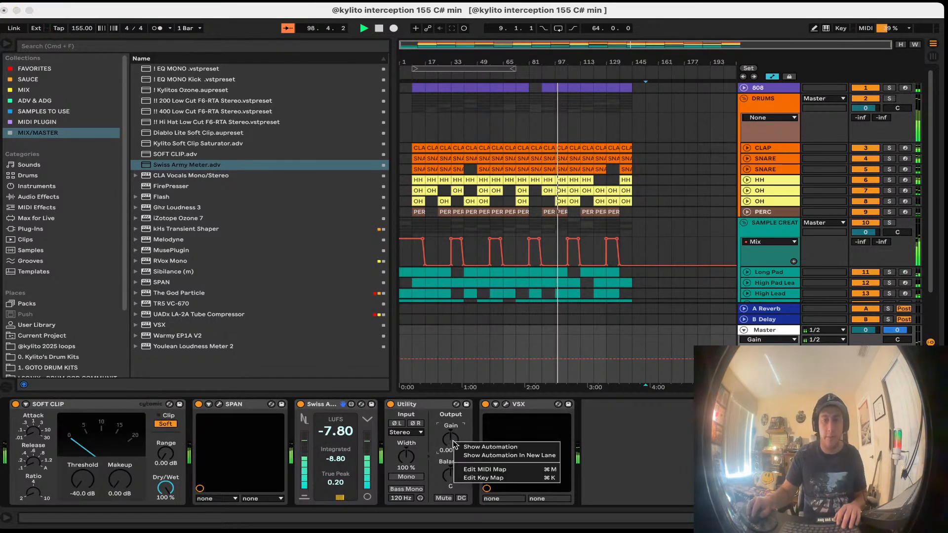
{"action": "left_click", "coordinate": [460, 447]}
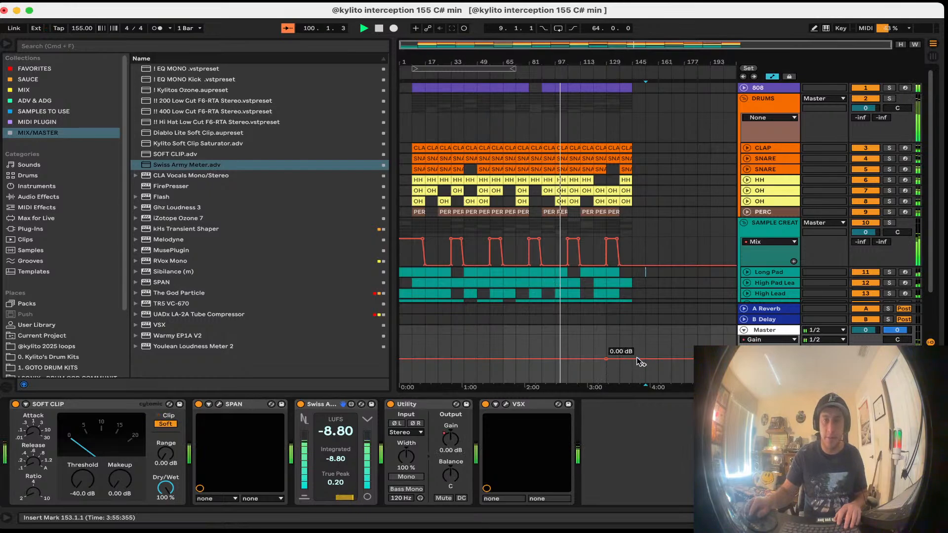
{"action": "key", "text": "a"}
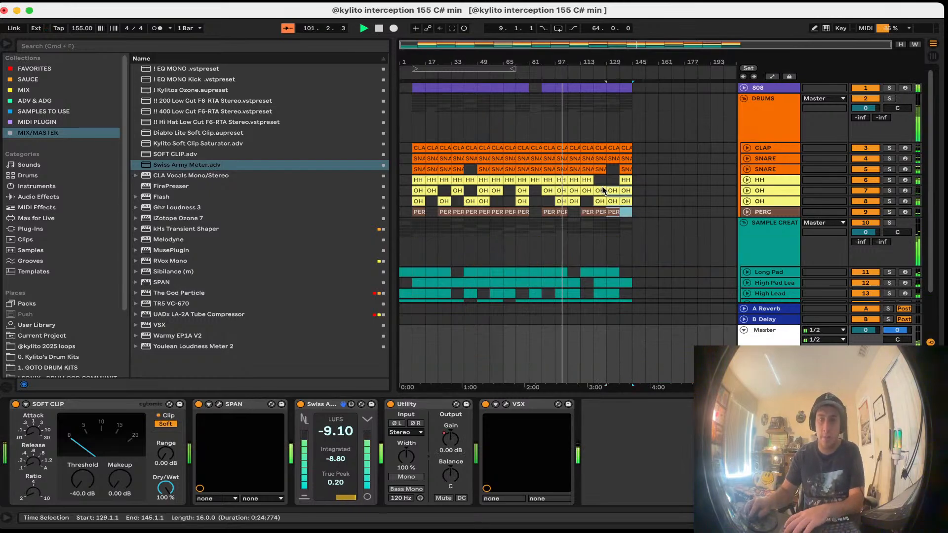
Step: Delete the OH and PERC clips at bars 129 to 145 and the HH clip at bars 137 to 145, and collapse the device view
{"action": "left_click_drag", "start_coordinate": [609, 187], "coordinate": [639, 203]}
{"action": "key", "text": "Delete"}
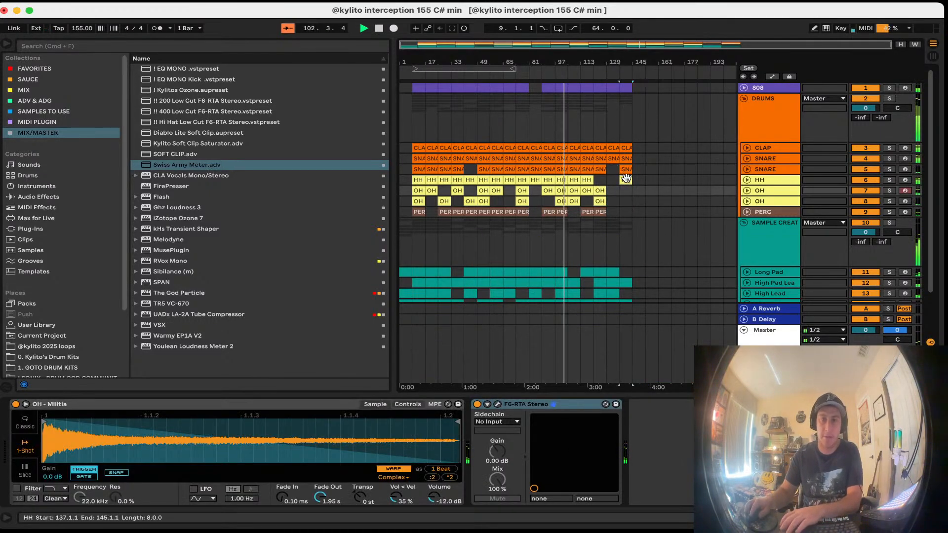
{"action": "key", "text": "Delete"}
{"action": "left_click_drag", "start_coordinate": [578, 389], "coordinate": [576, 502]}
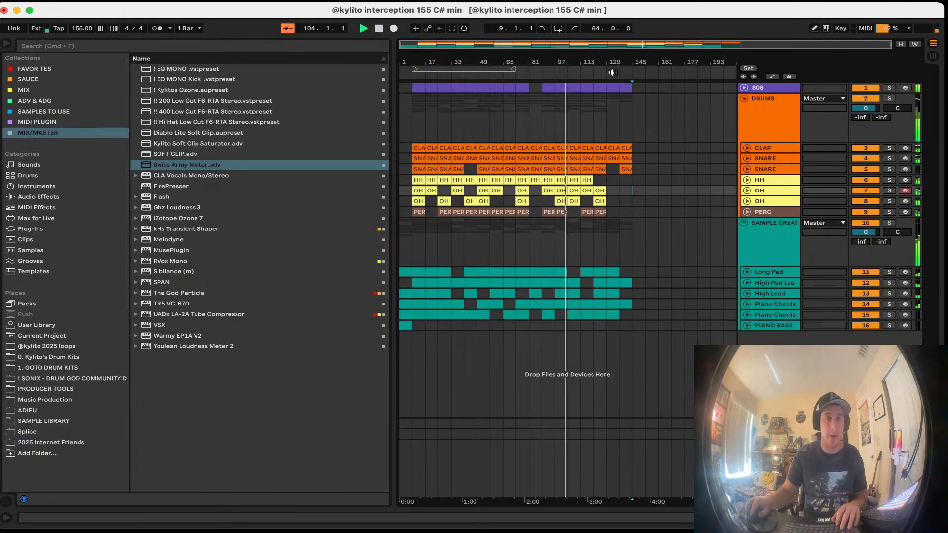
Step: Delete the 808, CLAP and SNARE clips from bars 129 to 145
{"action": "left_click", "coordinate": [625, 88]}
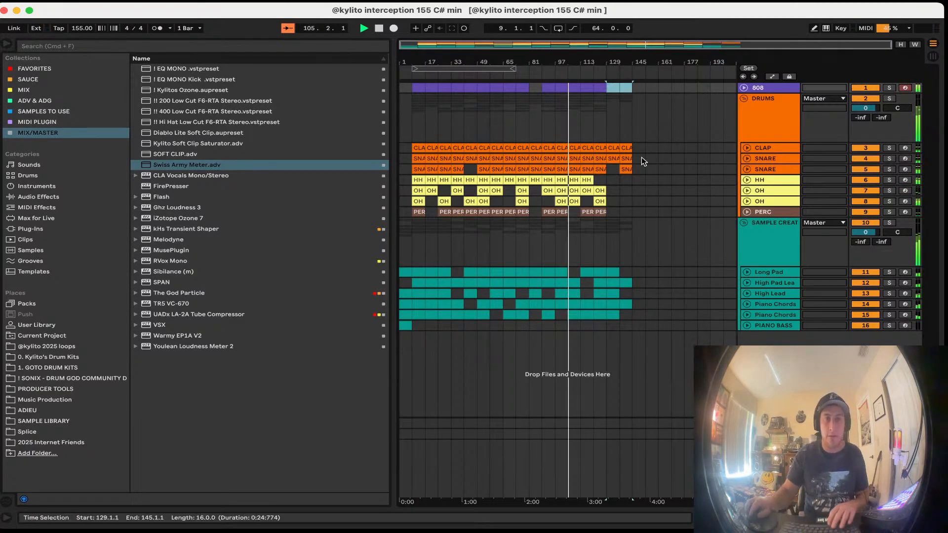
{"action": "key", "text": "Delete"}
{"action": "left_click_drag", "start_coordinate": [644, 179], "coordinate": [609, 148]}
{"action": "key", "text": "Delete"}
{"action": "left_click", "coordinate": [621, 178]}
{"action": "left_click", "coordinate": [619, 191]}
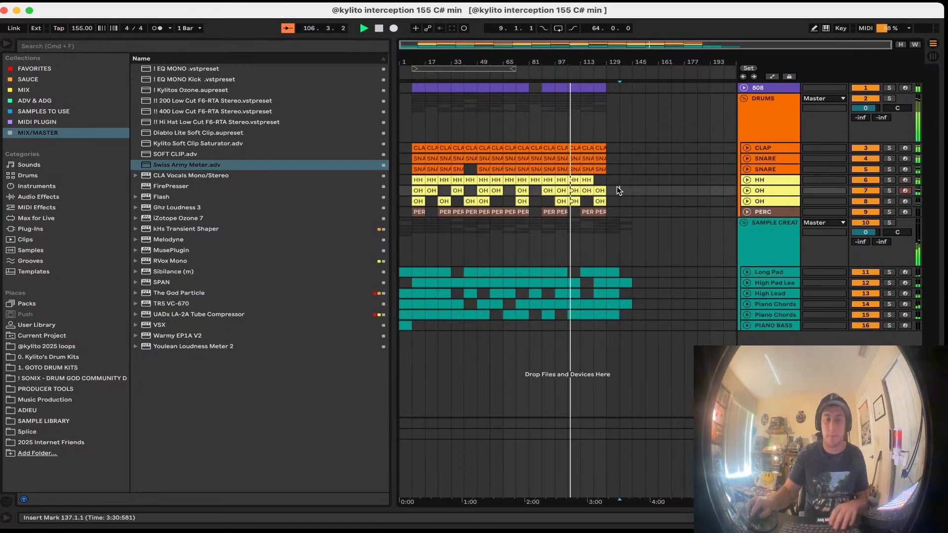
Step: Delete the lower OH track's clip at bars 105 to 113
{"action": "key", "text": "plus"}
{"action": "key", "text": "plus"}
{"action": "key", "text": "plus"}
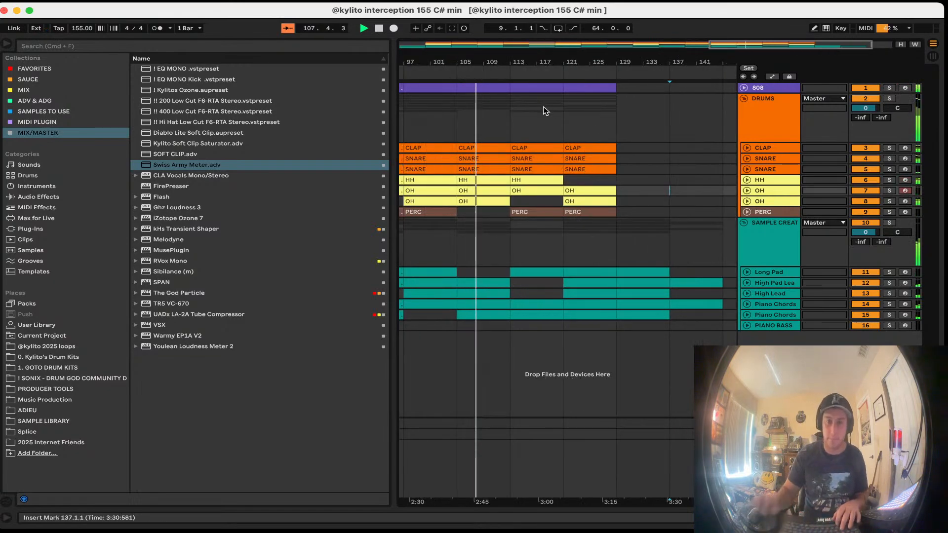
{"action": "left_click", "coordinate": [487, 199]}
{"action": "key", "text": "Delete"}
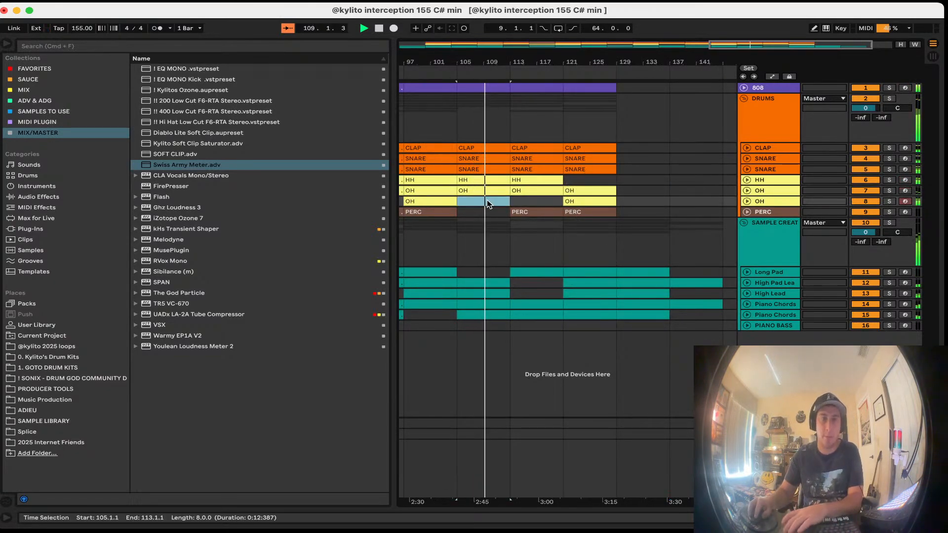
{"action": "left_click", "coordinate": [489, 218]}
{"action": "key", "text": "minus"}
{"action": "key", "text": "minus"}
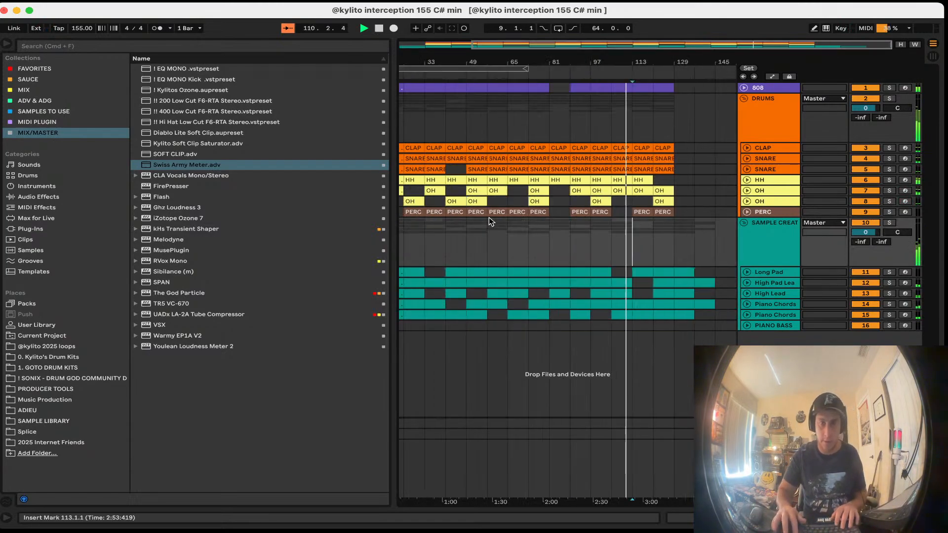
Step: Collapse the sample group and insert a new audio track between it and the PERC track
{"action": "left_click", "coordinate": [743, 222]}
{"action": "right_click", "coordinate": [772, 307]}
{"action": "left_click", "coordinate": [790, 311]}
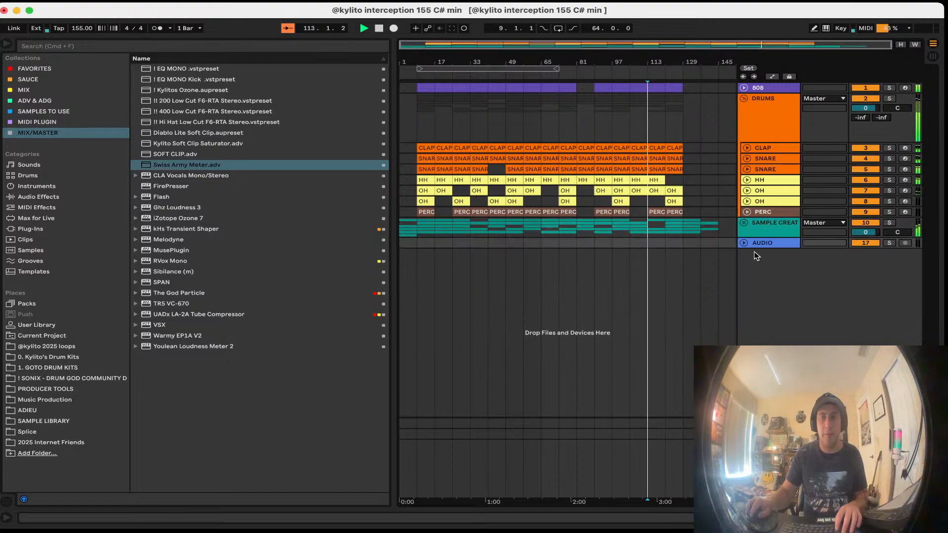
{"action": "left_click_drag", "start_coordinate": [757, 242], "coordinate": [763, 224]}
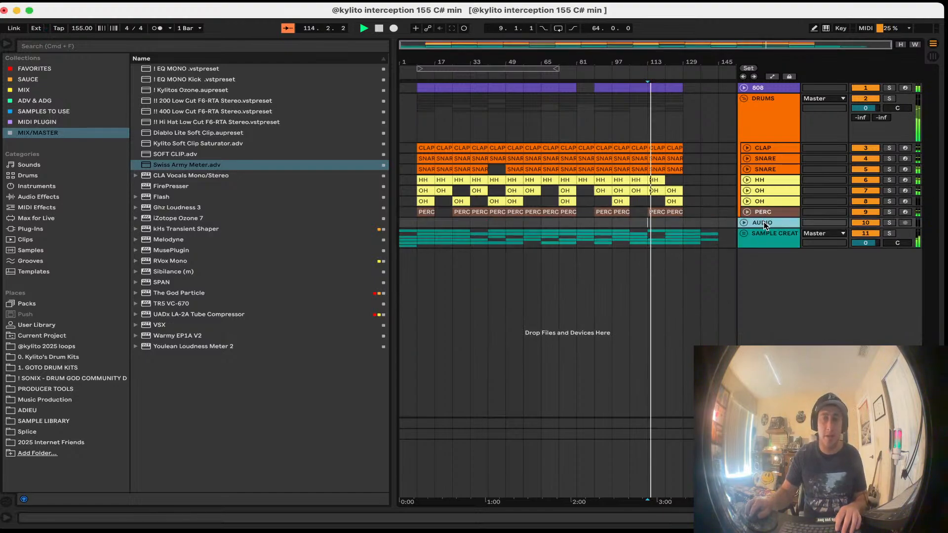
Step: Duplicate the new AUDIO track twice and group the three audio tracks under the name FX
{"action": "key", "text": "super+d"}
{"action": "key", "text": "super+d"}
{"action": "left_click", "coordinate": [765, 224], "text": "shift"}
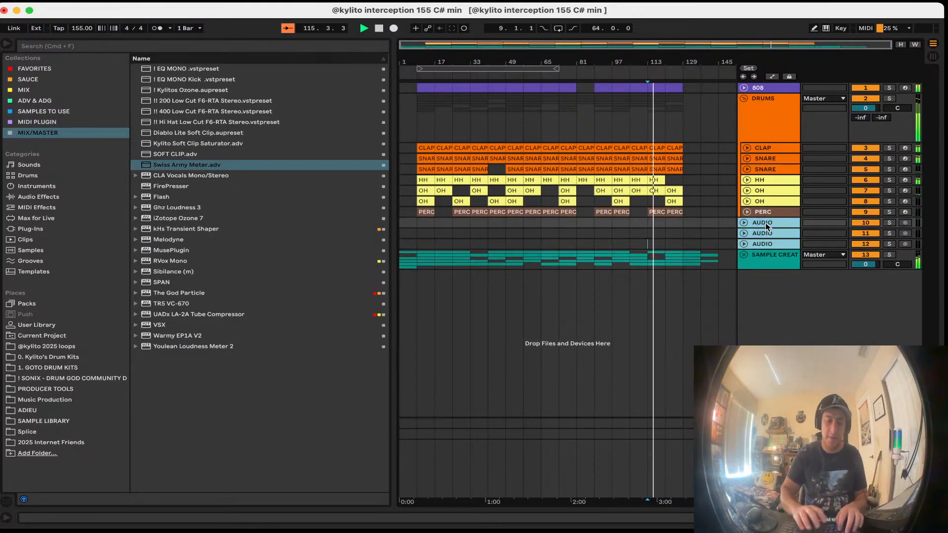
{"action": "key", "text": "super+g"}
{"action": "key", "text": "super+r"}
{"action": "type", "text": "FX"}
{"action": "key", "text": "Return"}
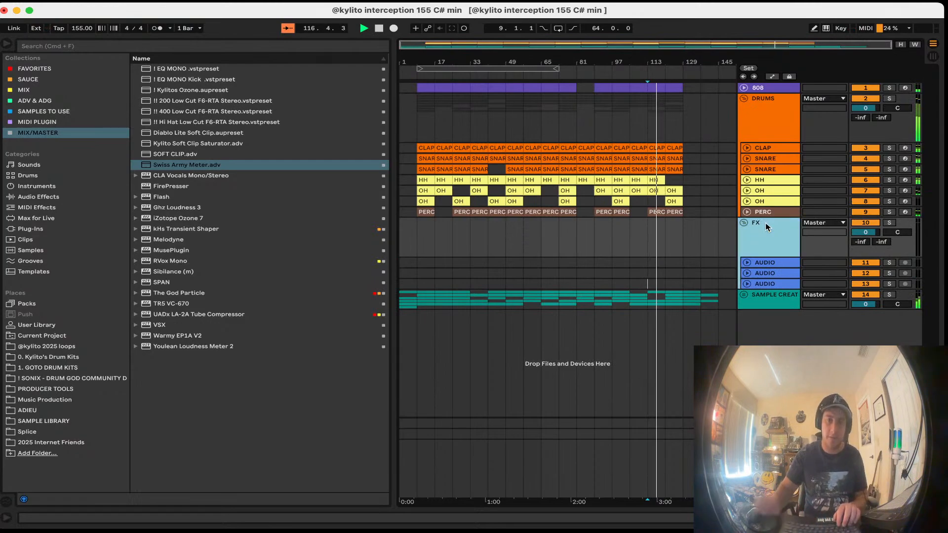
Step: Color the FX group white and apply the group's color to its three audio tracks
{"action": "right_click", "coordinate": [765, 223]}
{"action": "left_click", "coordinate": [863, 332]}
{"action": "right_click", "coordinate": [769, 232]}
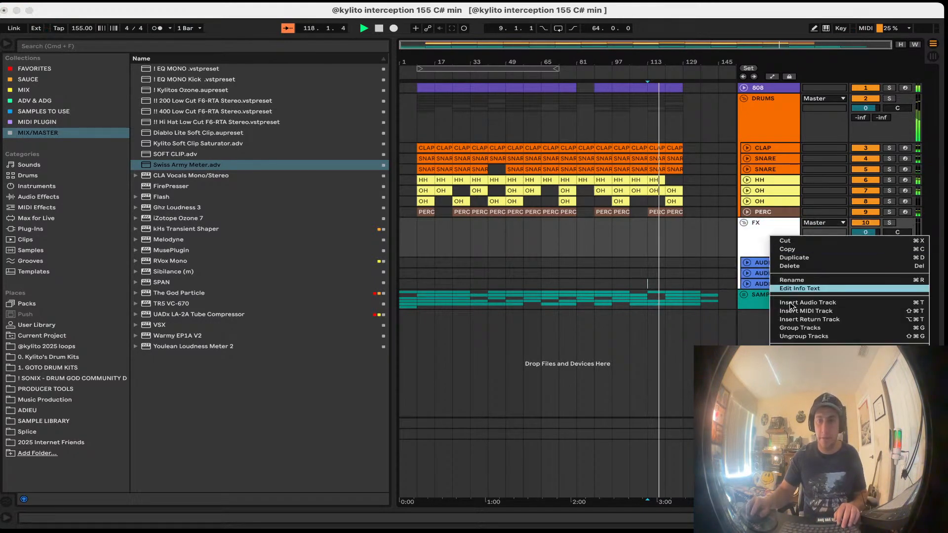
{"action": "left_click", "coordinate": [786, 376]}
Step: Rename the three audio tracks in the FX group CRASH, RISER and FOLEY
{"action": "left_click", "coordinate": [764, 260]}
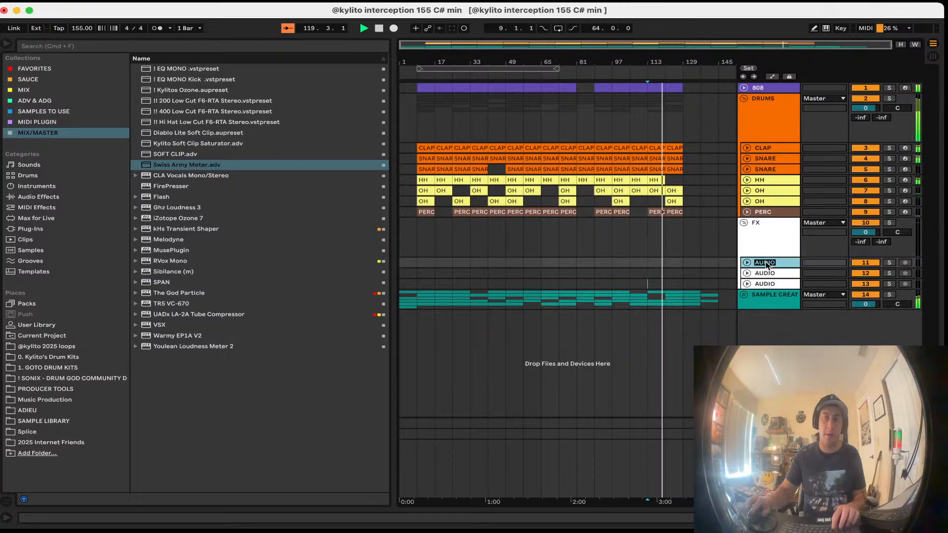
{"action": "key", "text": "super+r"}
{"action": "type", "text": "CRA"}
{"action": "left_click", "coordinate": [768, 273]}
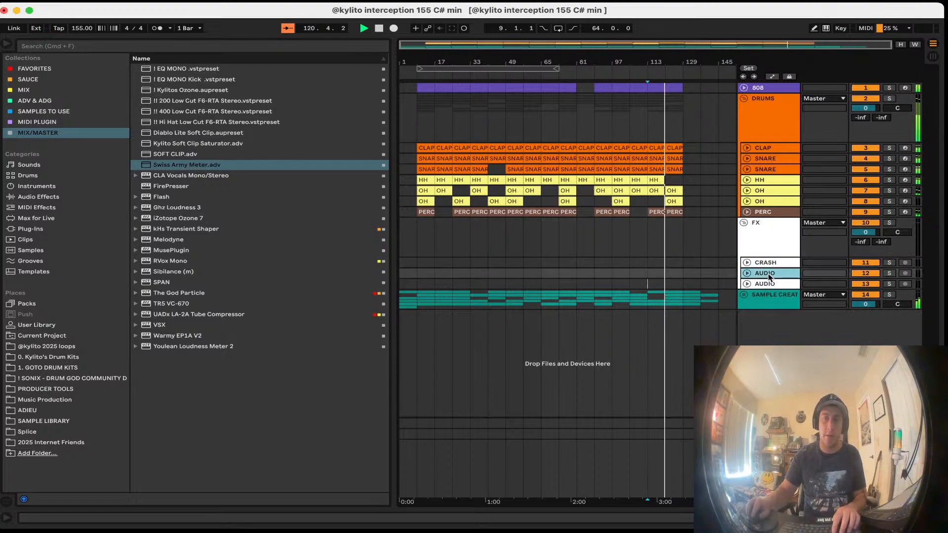
{"action": "key", "text": "super+r"}
{"action": "type", "text": "RISER"}
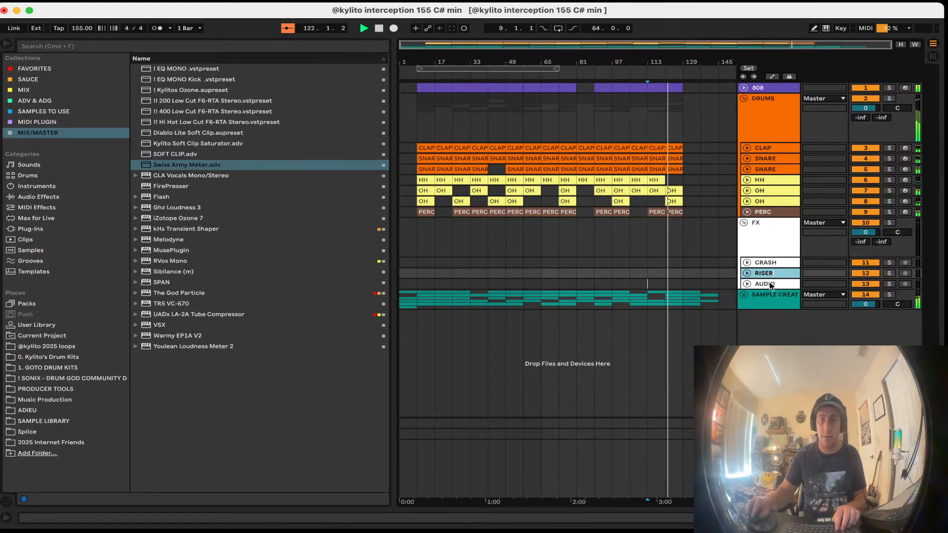
{"action": "left_click", "coordinate": [770, 285]}
{"action": "key", "text": "super+r"}
{"action": "type", "text": "FOLE"}
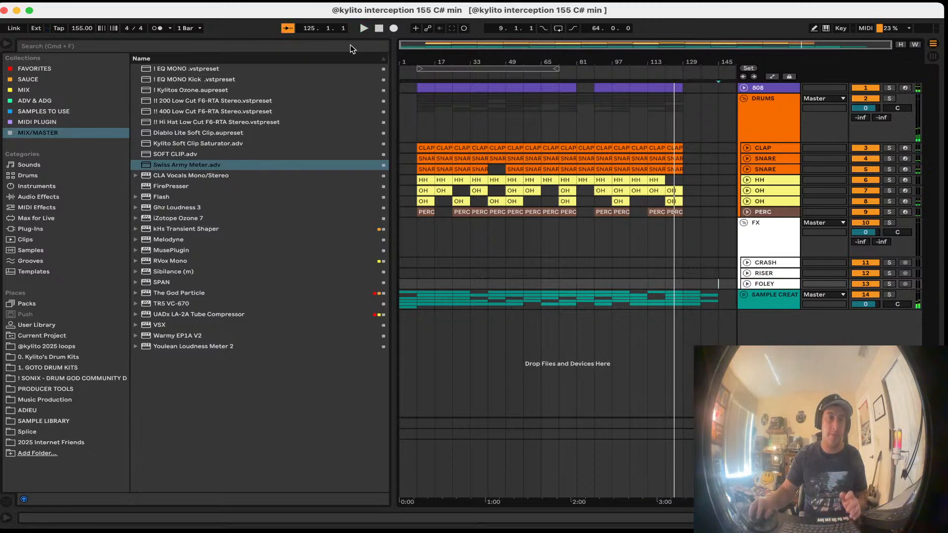
Step: Restart playback from the beginning of the song and search the browser for "crash"
{"action": "left_click", "coordinate": [377, 30]}
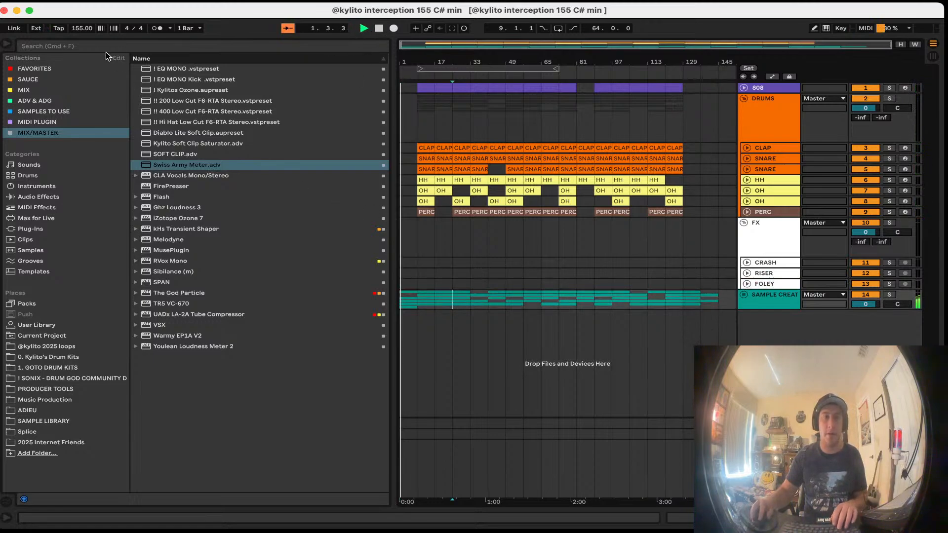
{"action": "left_click", "coordinate": [93, 46]}
{"action": "type", "text": "crash"}
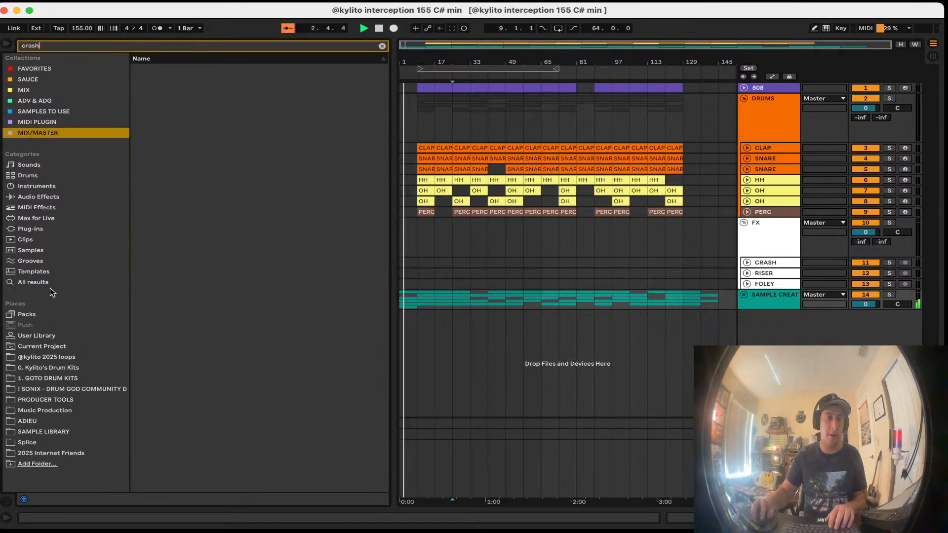
Step: Audition several crash samples and place "[is] - harsh crash.wav" on the CRASH track at bar 9
{"action": "left_click", "coordinate": [292, 272]}
{"action": "left_click", "coordinate": [261, 241]}
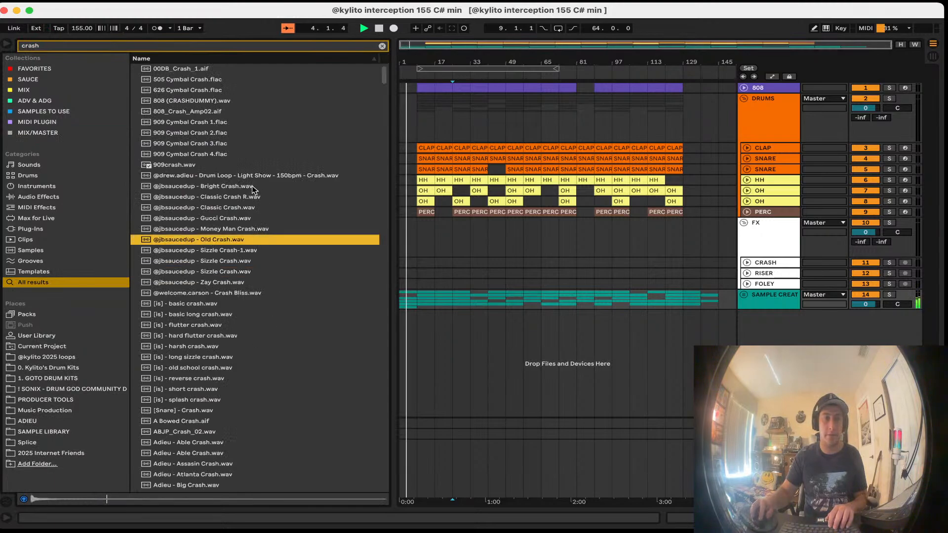
{"action": "left_click", "coordinate": [257, 206]}
{"action": "left_click", "coordinate": [255, 197]}
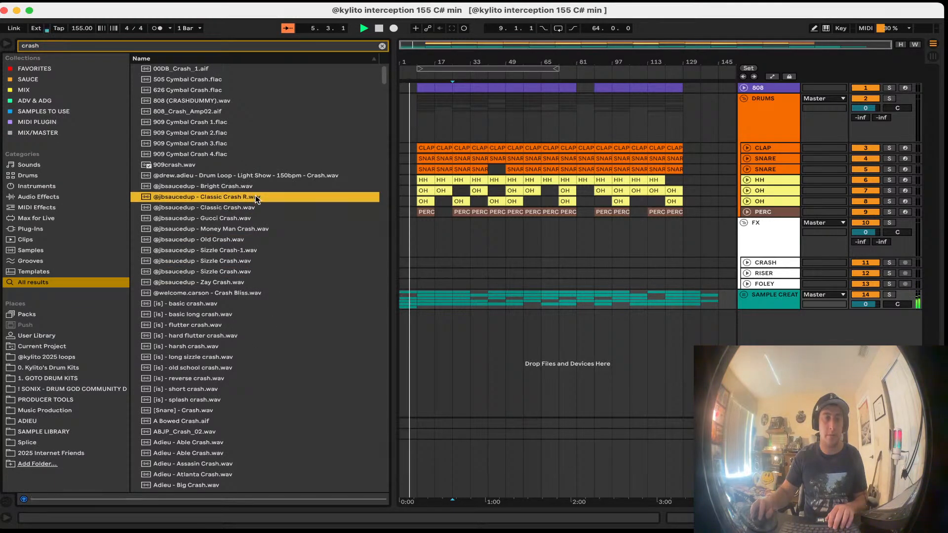
{"action": "left_click", "coordinate": [253, 188]}
{"action": "left_click", "coordinate": [257, 251]}
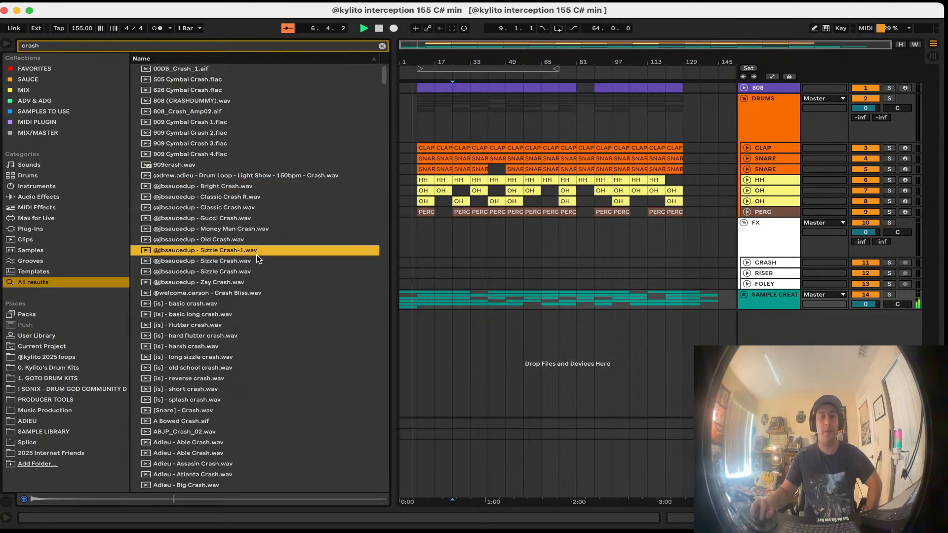
{"action": "left_click", "coordinate": [259, 272]}
{"action": "left_click", "coordinate": [276, 347]}
{"action": "scroll", "coordinate": [273, 358], "scroll_direction": "down", "scroll_amount": 3}
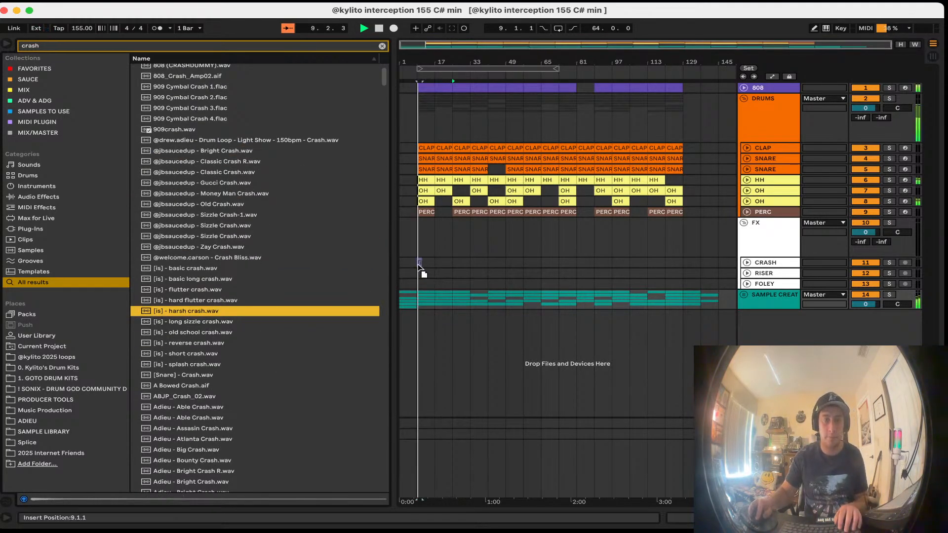
Step: Preview "[is] - short crash.wav", then insert an audio track above the sample group and name it Reverse Crash
{"action": "left_click", "coordinate": [283, 354]}
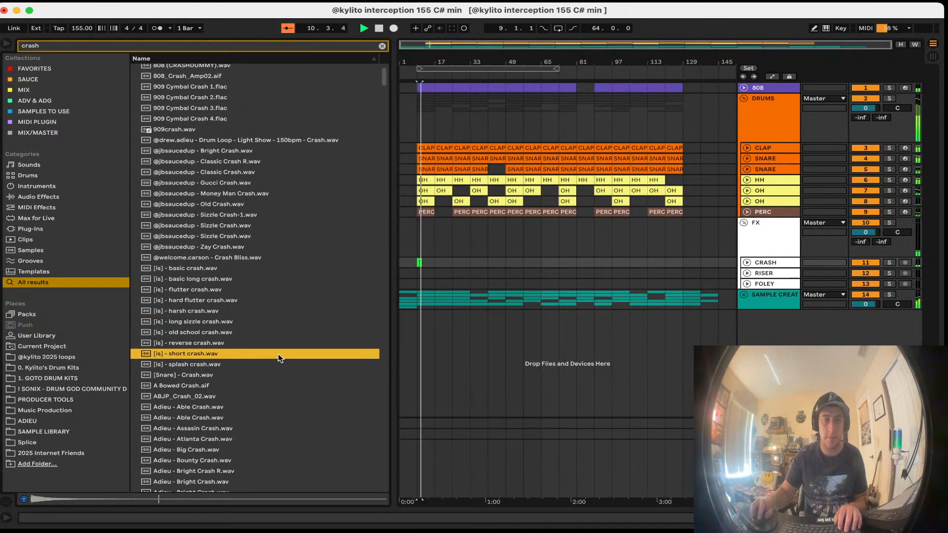
{"action": "left_click", "coordinate": [774, 334]}
{"action": "key", "text": "super+t"}
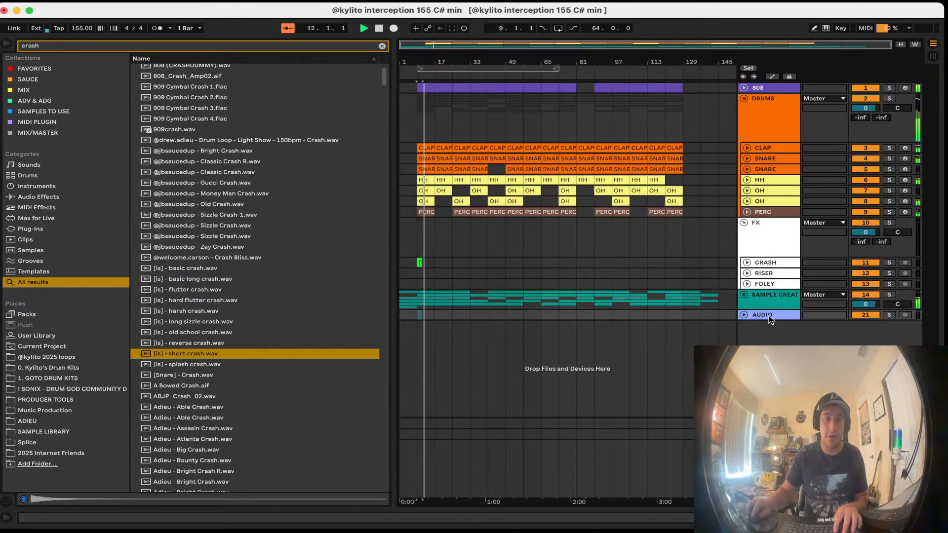
{"action": "left_click_drag", "start_coordinate": [770, 316], "coordinate": [769, 295]}
{"action": "key", "text": "super+r"}
{"action": "type", "text": "Reverse Crash"}
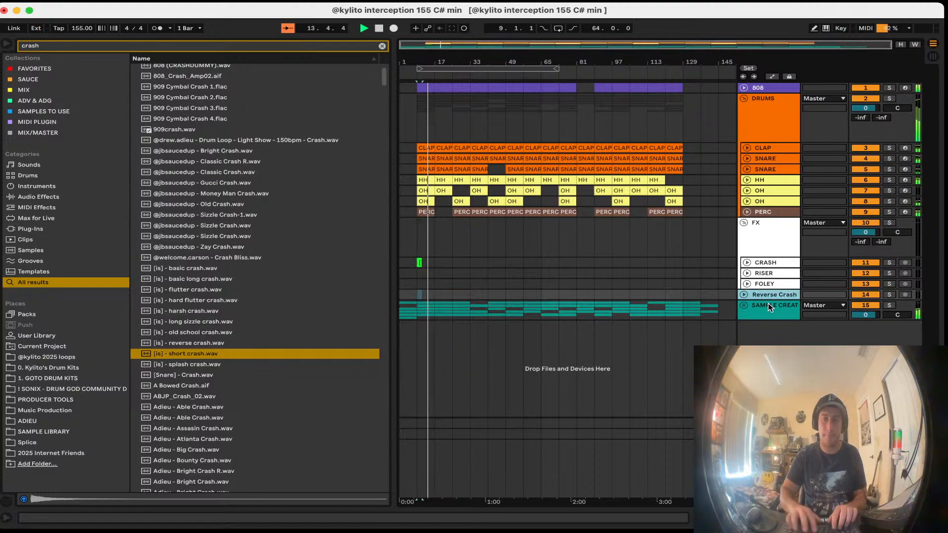
{"action": "key", "text": "Return"}
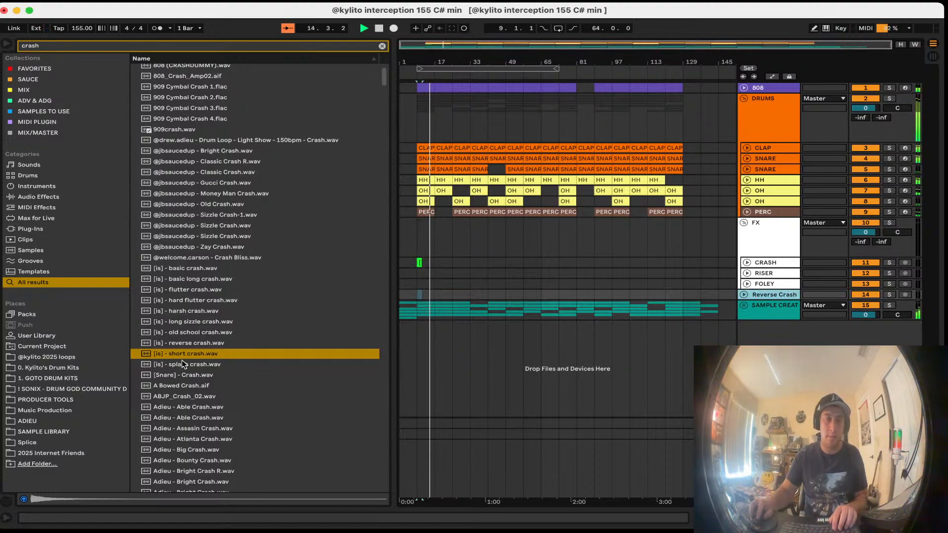
Step: Place "[is] - short crash.wav" on the Reverse Crash track, switch to a finer fixed grid, and move the clip to start at bar 7
{"action": "left_click_drag", "start_coordinate": [181, 355], "coordinate": [418, 295]}
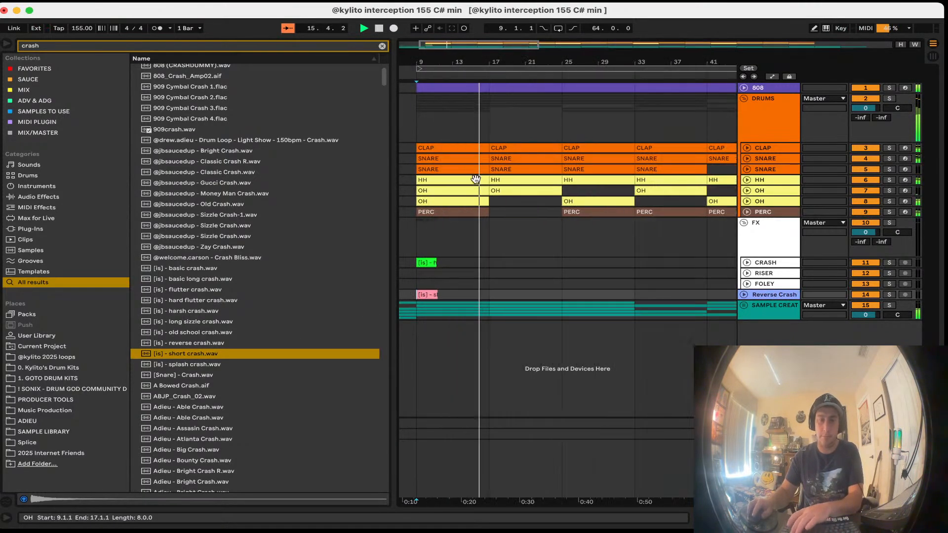
{"action": "key", "text": "z"}
{"action": "right_click", "coordinate": [587, 318]}
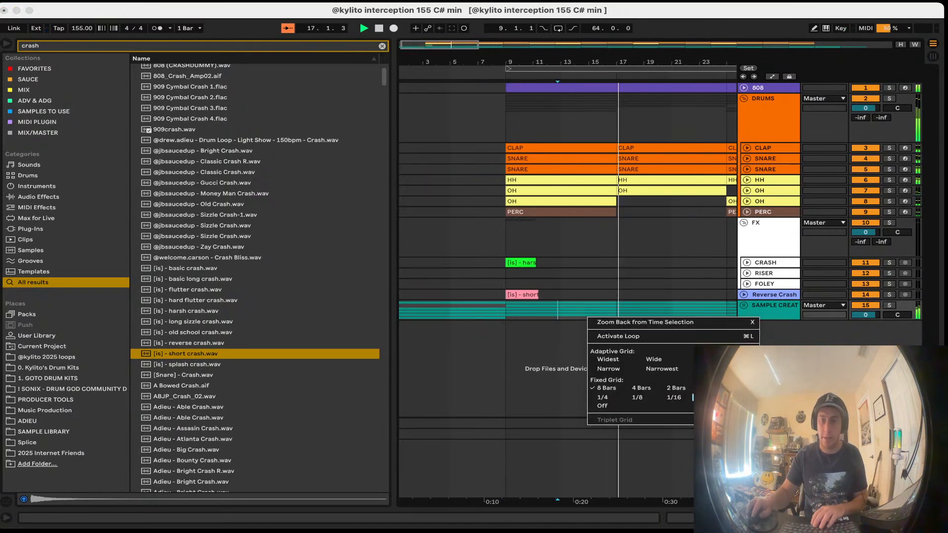
{"action": "left_click", "coordinate": [710, 388]}
{"action": "left_click_drag", "start_coordinate": [519, 295], "coordinate": [492, 295]}
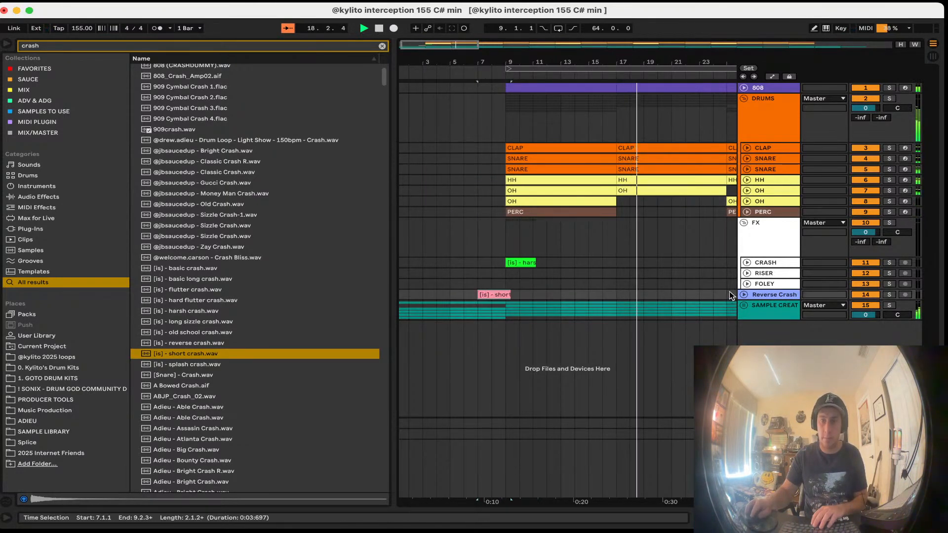
Step: Trim the short crash clip to end at bar 9 and move the Reverse Crash track into the FX group
{"action": "left_click", "coordinate": [744, 295]}
{"action": "left_click", "coordinate": [617, 312]}
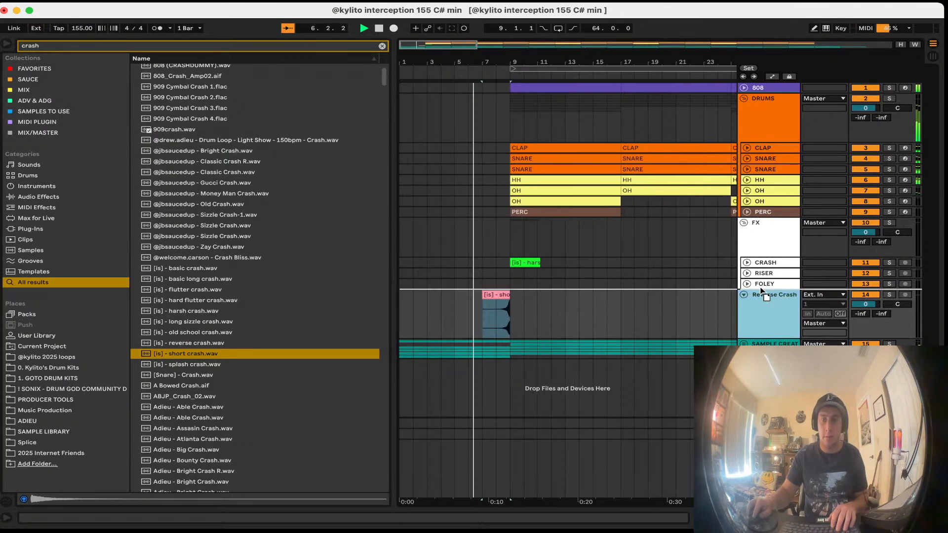
{"action": "left_click_drag", "start_coordinate": [760, 290], "coordinate": [749, 290]}
{"action": "left_click", "coordinate": [747, 293]}
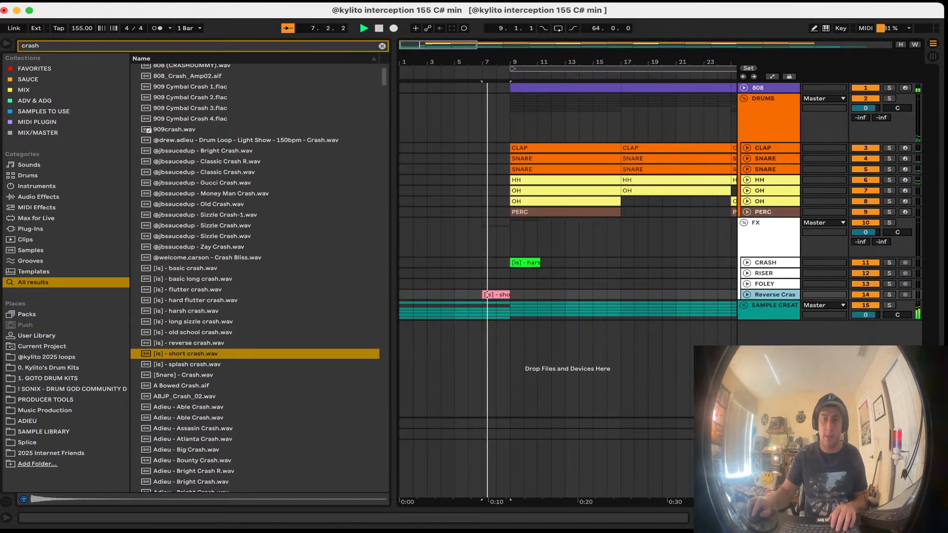
Step: Delete the existing effect devices from return tracks A and B
{"action": "double_click", "coordinate": [766, 423]}
{"action": "key", "text": "Delete"}
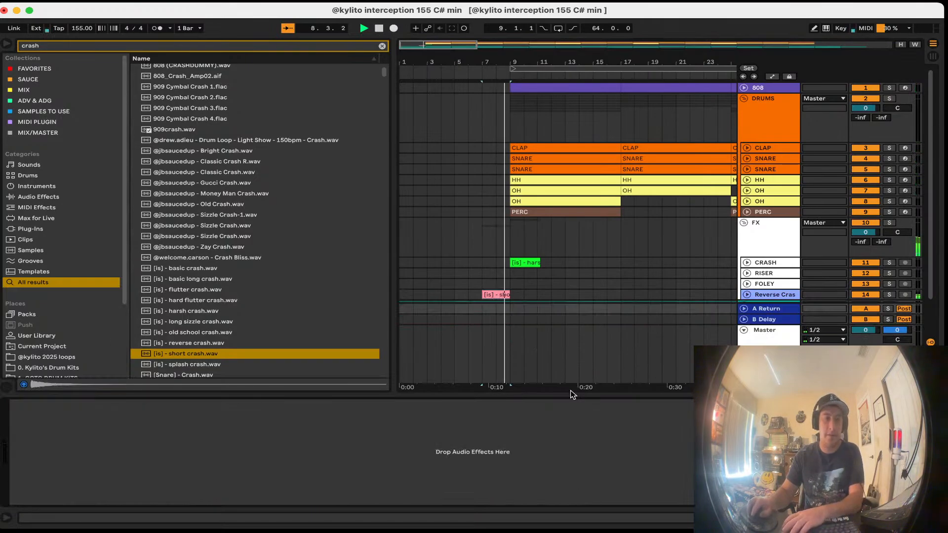
{"action": "left_click", "coordinate": [774, 318]}
{"action": "left_click", "coordinate": [64, 405]}
{"action": "key", "text": "Delete"}
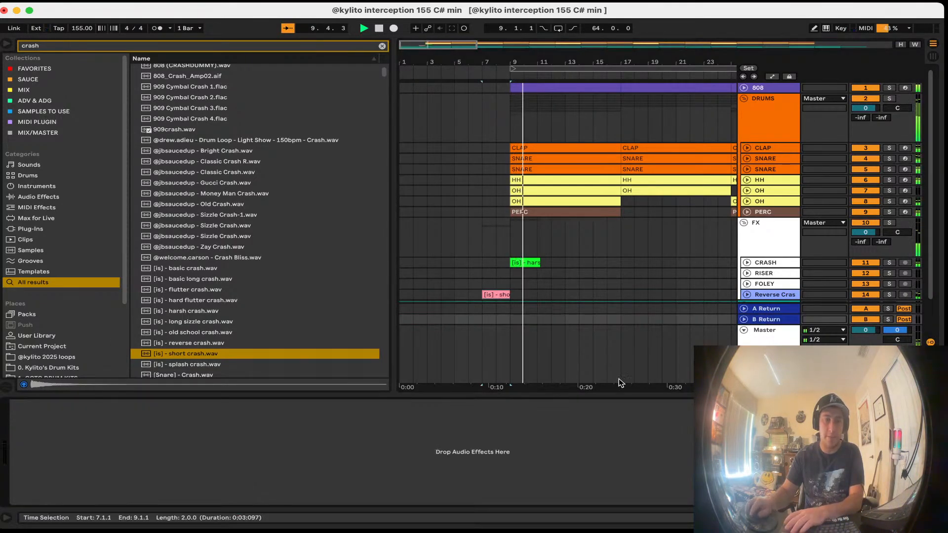
Step: Lower the CRASH track's volume to -4.8 dB and the Reverse Crash track's volume to -9.9 dB
{"action": "scroll", "coordinate": [751, 263], "scroll_direction": "down", "scroll_amount": 1}
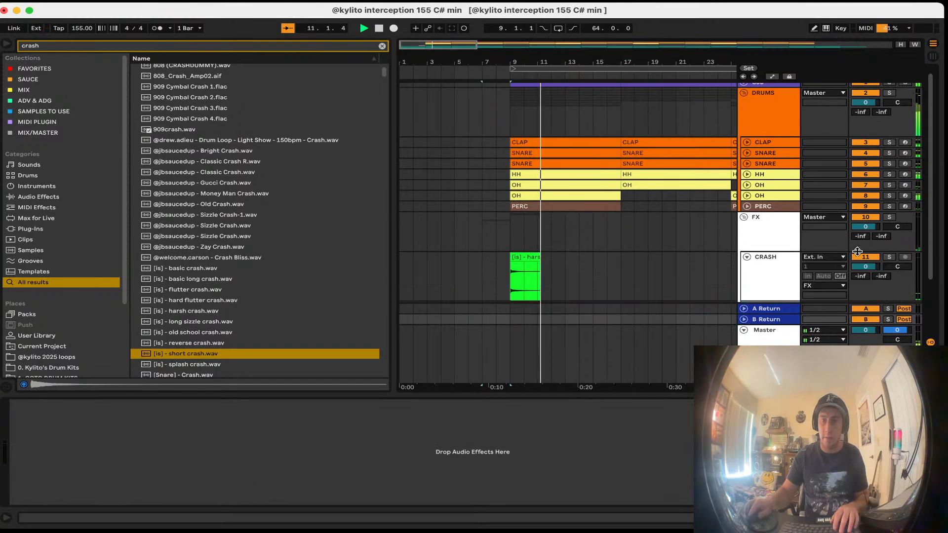
{"action": "left_click", "coordinate": [747, 257]}
{"action": "scroll", "coordinate": [760, 247], "scroll_direction": "down", "scroll_amount": 5}
{"action": "left_click", "coordinate": [855, 267]}
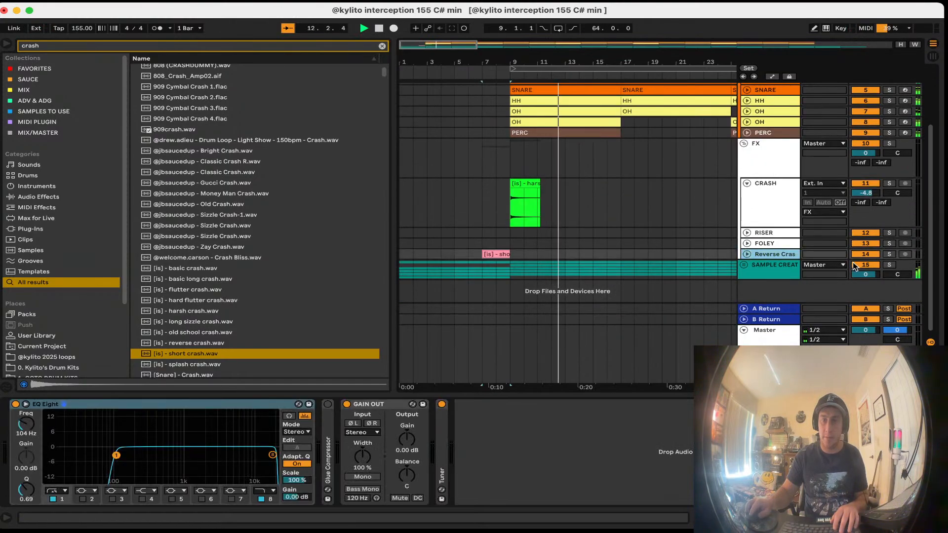
{"action": "left_click", "coordinate": [748, 255]}
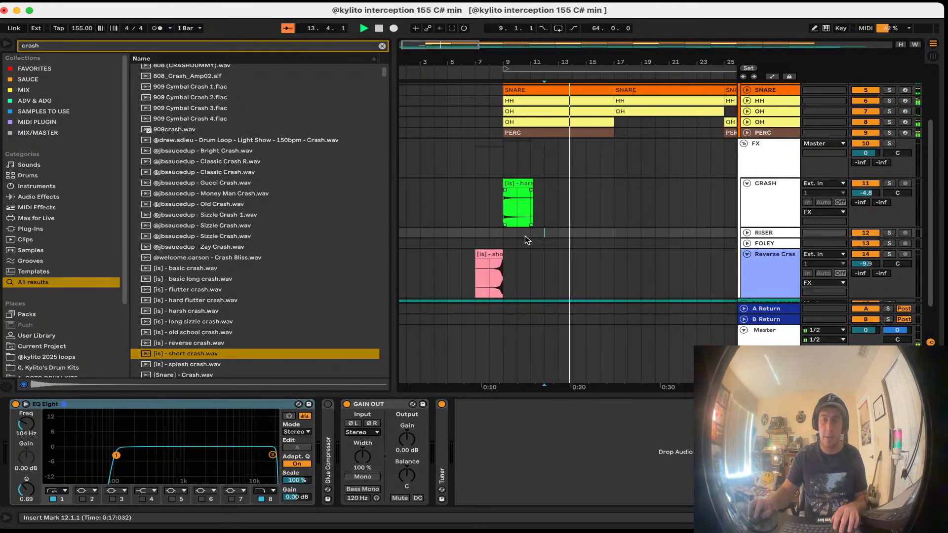
Step: Shorten the harsh crash clip to end at bar 11 and trim the reverse crash clip to start at bar 8
{"action": "left_click_drag", "start_coordinate": [532, 184], "coordinate": [529, 185]}
{"action": "left_click_drag", "start_coordinate": [477, 255], "coordinate": [490, 255]}
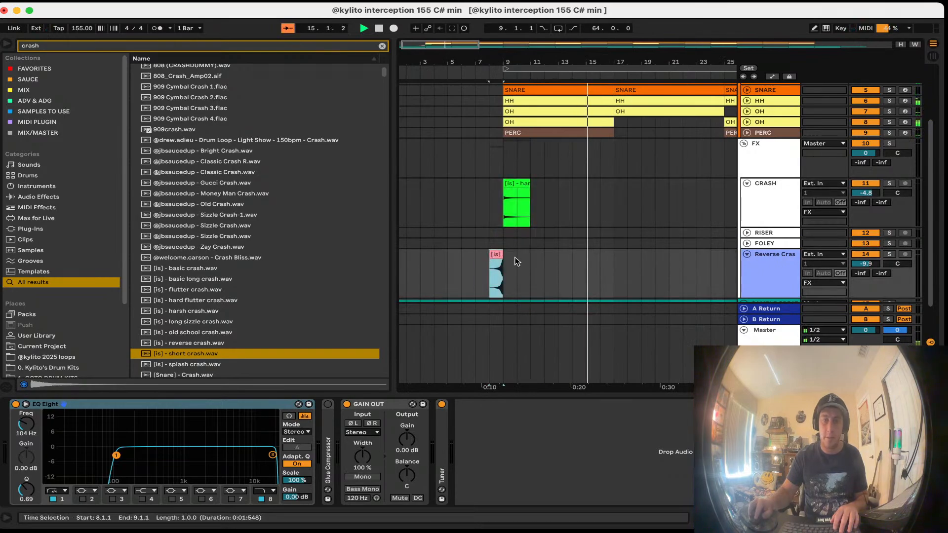
{"action": "left_click", "coordinate": [558, 269]}
Step: Apply the FX group's white color to its tracks and clips, and collapse the Reverse Crash track
{"action": "right_click", "coordinate": [764, 155]}
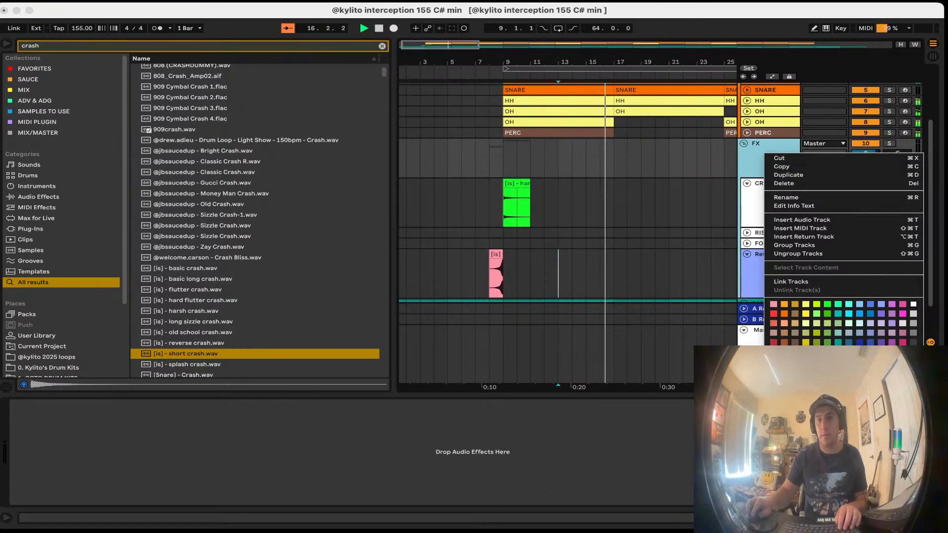
{"action": "left_click", "coordinate": [810, 355]}
{"action": "left_click_drag", "start_coordinate": [669, 395], "coordinate": [670, 496]}
{"action": "left_click", "coordinate": [747, 328]}
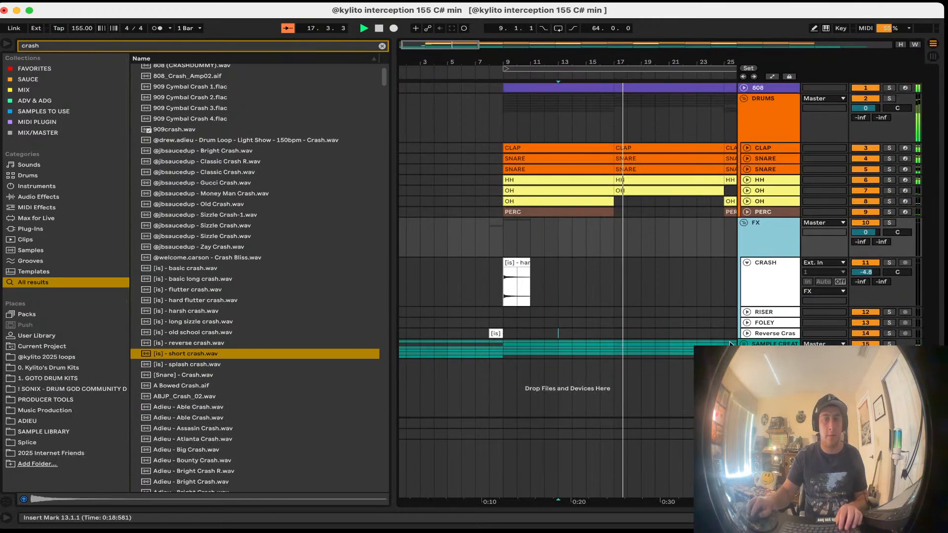
Step: Search the favorites for "super" and load ValhallaSupermassive onto return track B
{"action": "key", "text": "shift+Tab"}
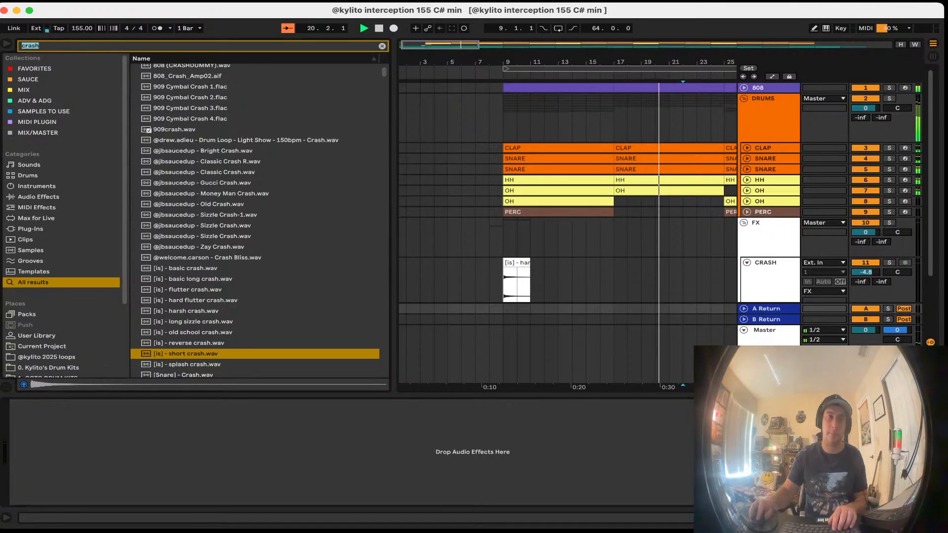
{"action": "key", "text": "BackSpace"}
{"action": "type", "text": "super"}
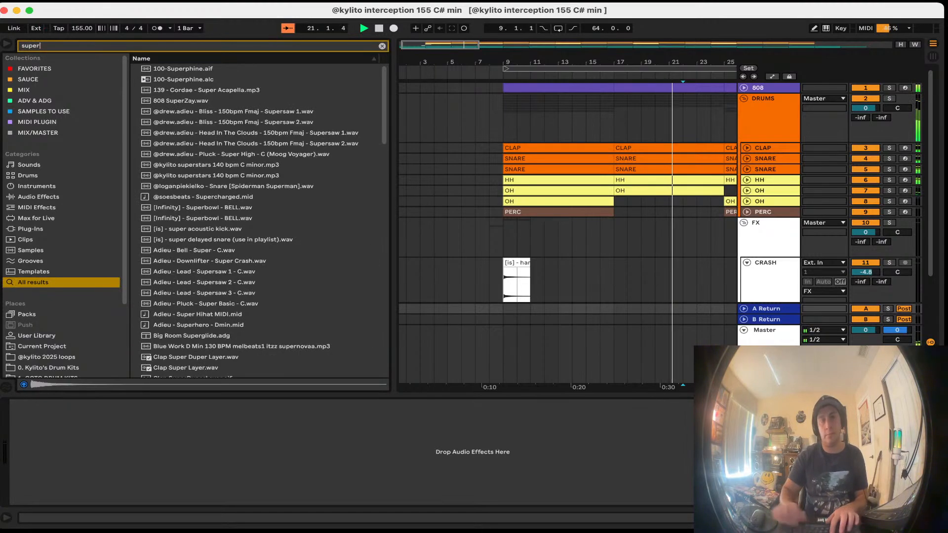
{"action": "left_click", "coordinate": [50, 68]}
{"action": "left_click", "coordinate": [759, 316]}
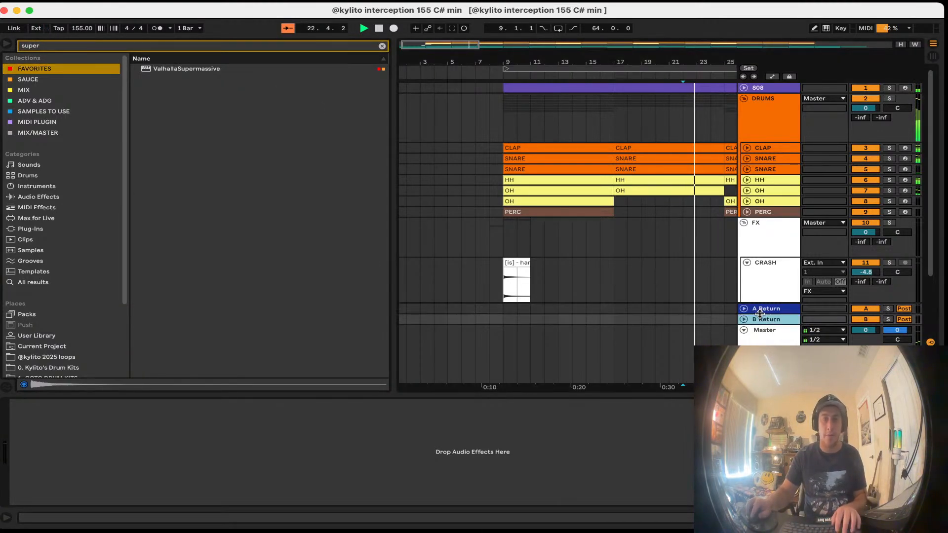
{"action": "left_click", "coordinate": [757, 320], "text": "shift"}
{"action": "left_click_drag", "start_coordinate": [196, 69], "coordinate": [148, 475]}
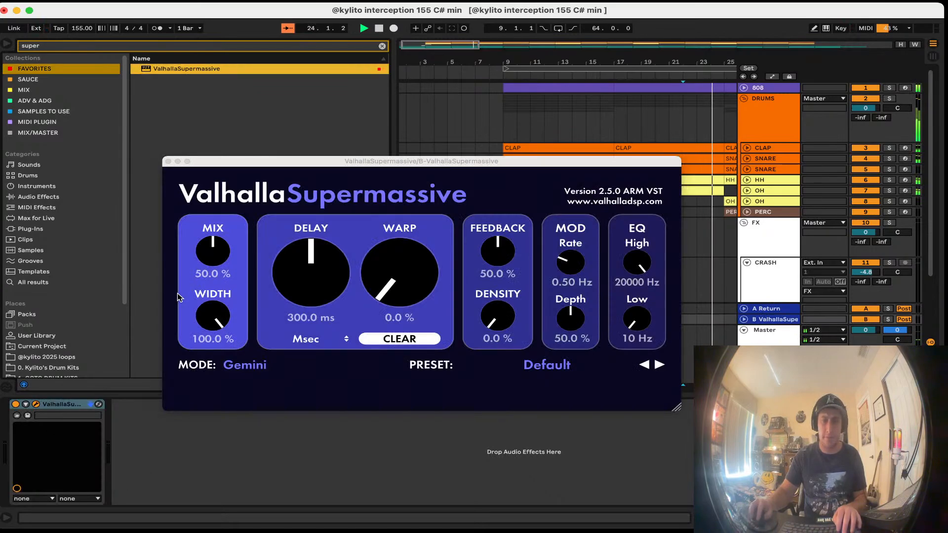
Step: Choose the CirrusMajor8thNote preset in ValhallaSupermassive, close the plug-in window and save the project
{"action": "left_click", "coordinate": [660, 364]}
{"action": "left_click", "coordinate": [660, 364]}
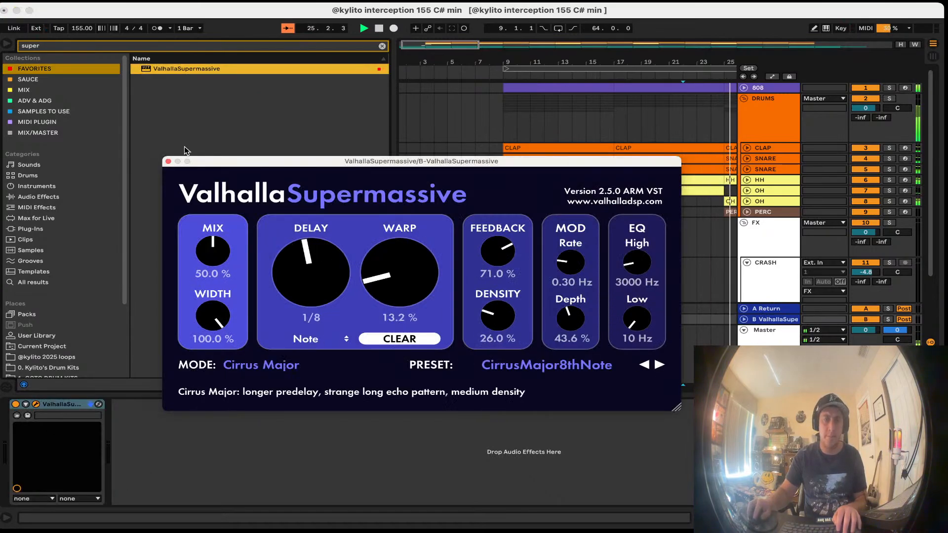
{"action": "left_click", "coordinate": [168, 161]}
{"action": "left_click", "coordinate": [558, 241]}
{"action": "key", "text": "super+s"}
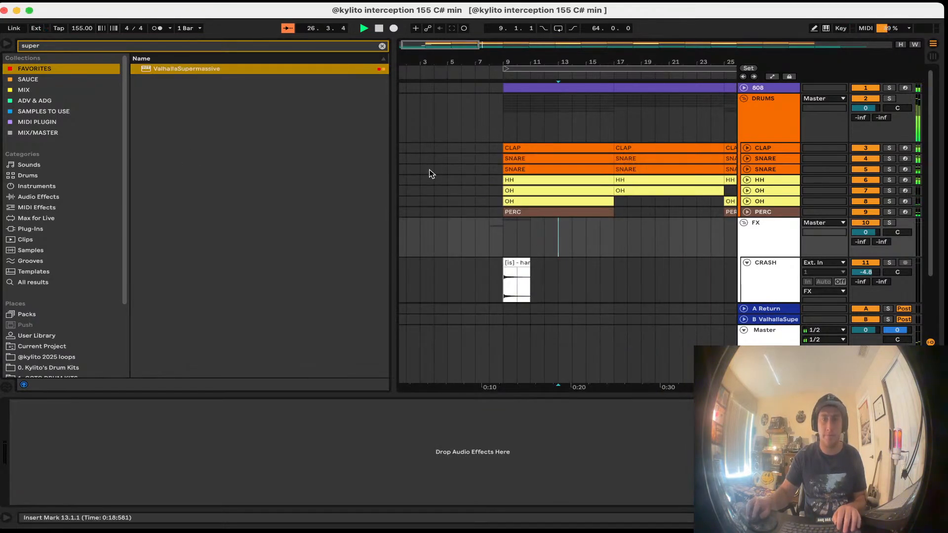
Step: Search the favorites for "va" and load ValhallaVintageVerb onto return track A
{"action": "left_click", "coordinate": [29, 45]}
{"action": "type", "text": "va"}
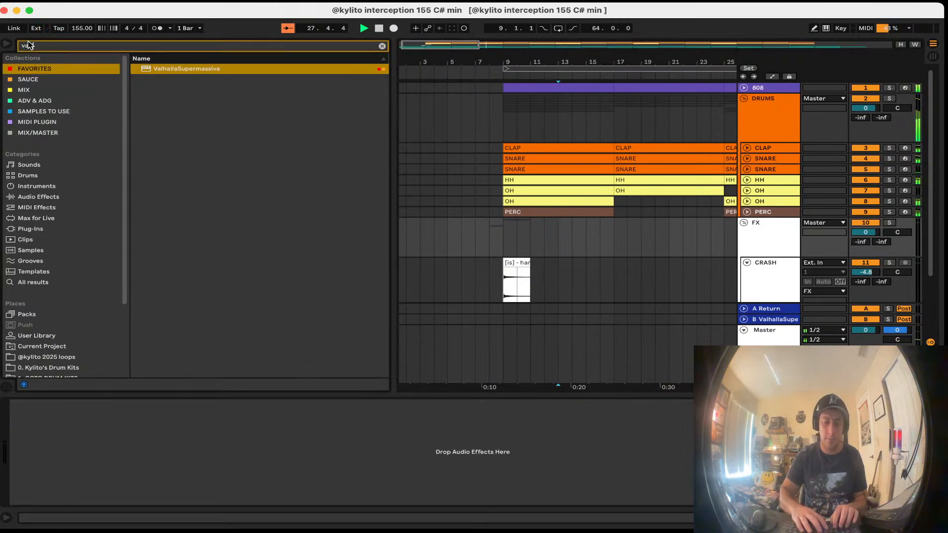
{"action": "type", "text": "ha"}
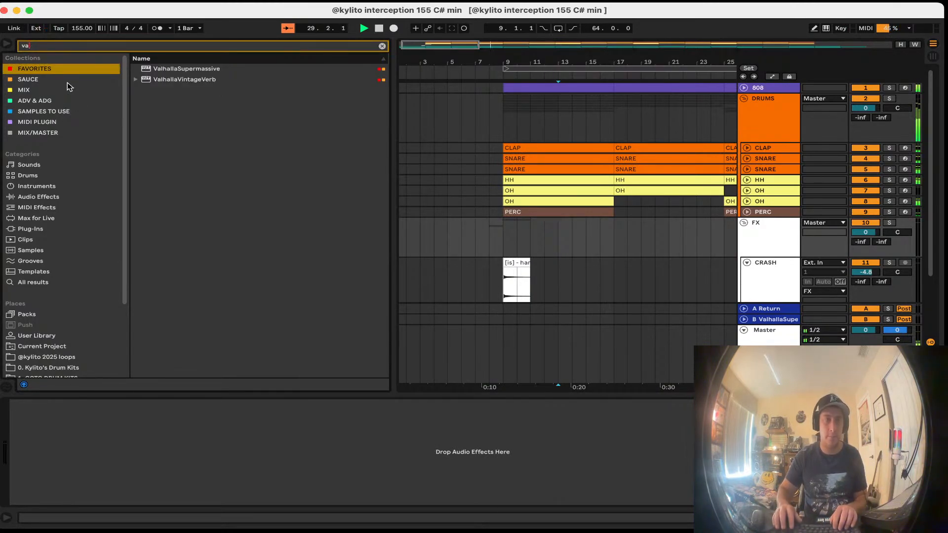
{"action": "left_click", "coordinate": [776, 311]}
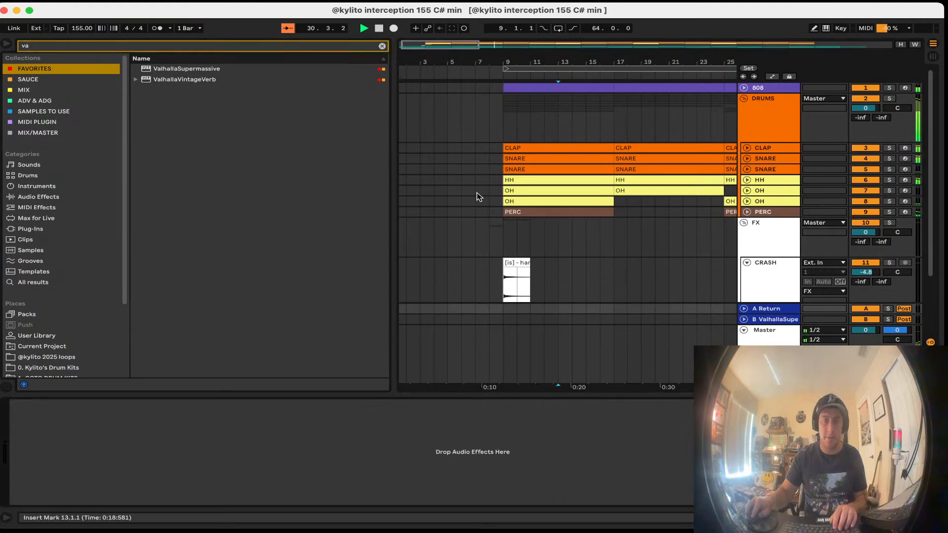
{"action": "double_click", "coordinate": [178, 79]}
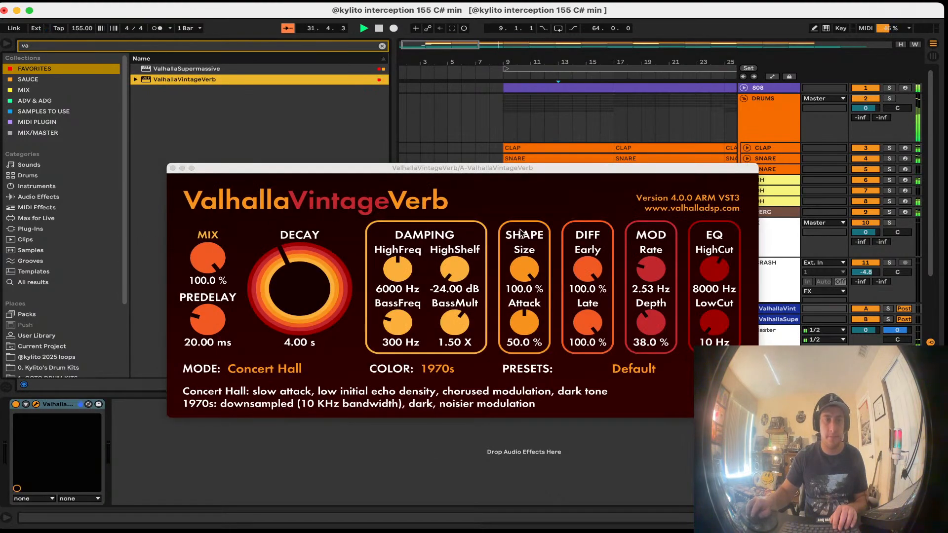
Step: Choose the Concert Hall Piano preset in ValhallaVintageVerb, close the plug-in window and save the project
{"action": "left_click", "coordinate": [726, 368]}
{"action": "left_click", "coordinate": [727, 368]}
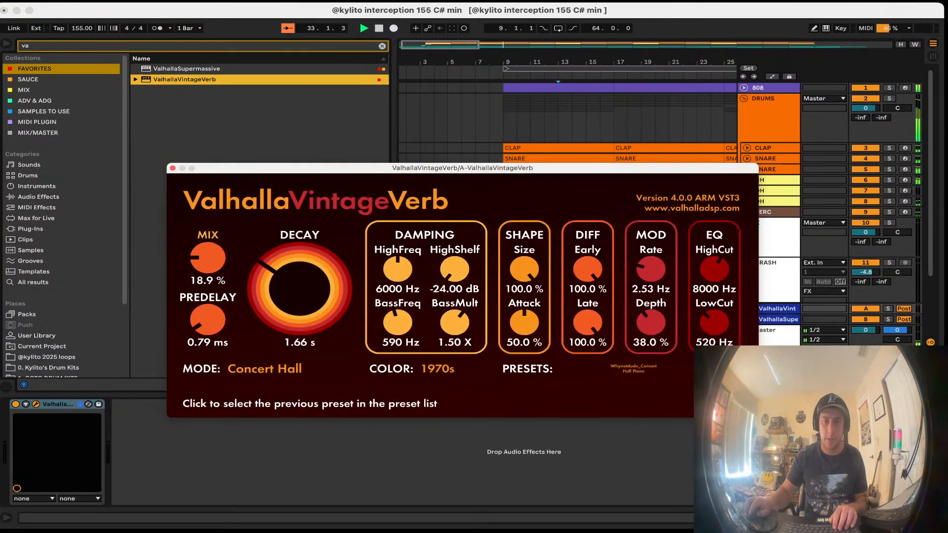
{"action": "left_click", "coordinate": [713, 369]}
{"action": "left_click", "coordinate": [172, 168]}
{"action": "key", "text": "super+s"}
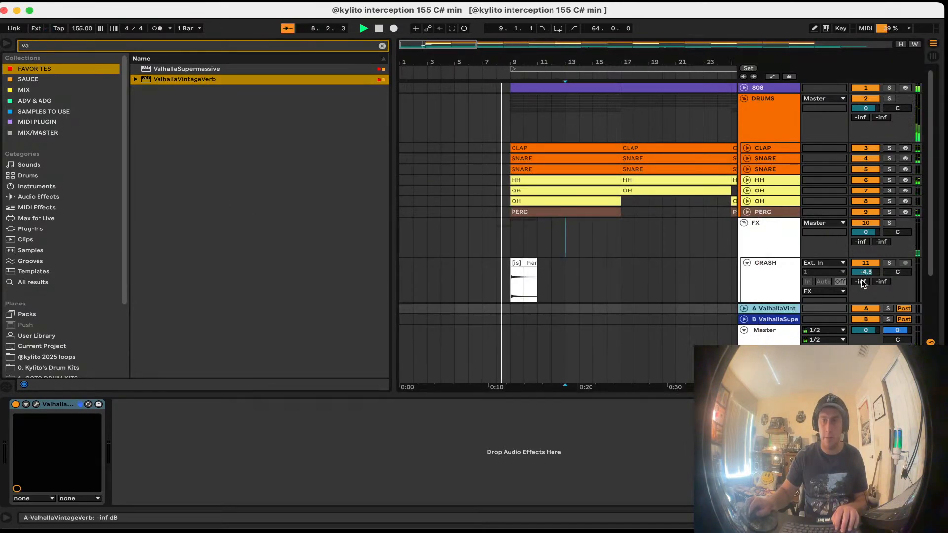
Step: Reduce the CRASH track's height and lower its volume to -7.8 dB
{"action": "left_click", "coordinate": [862, 280]}
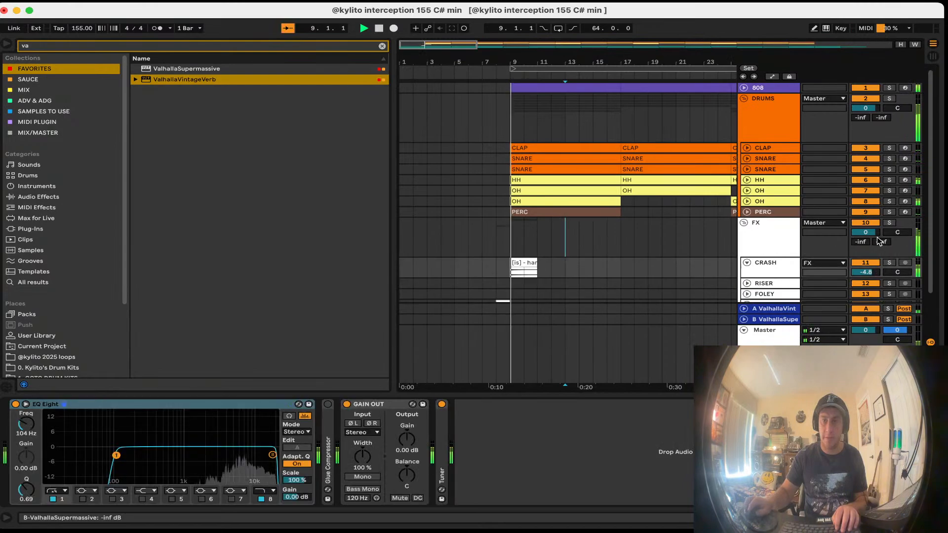
{"action": "scroll", "coordinate": [879, 242], "scroll_direction": "down", "scroll_amount": 3}
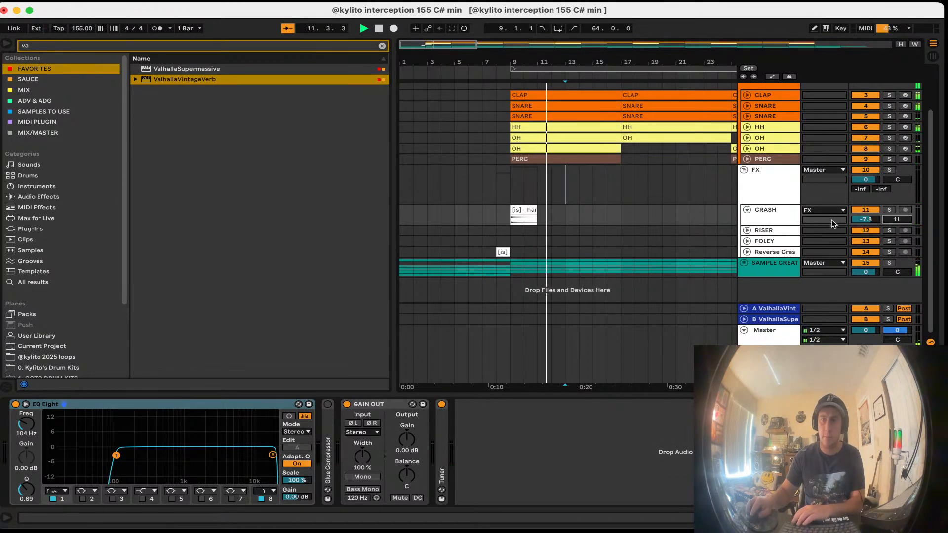
Step: Lower the CRASH track's volume to -8.9 dB and remove its Glue Compressor, GAIN OUT and Tuner devices
{"action": "left_click", "coordinate": [747, 211]}
{"action": "left_click", "coordinate": [747, 242]}
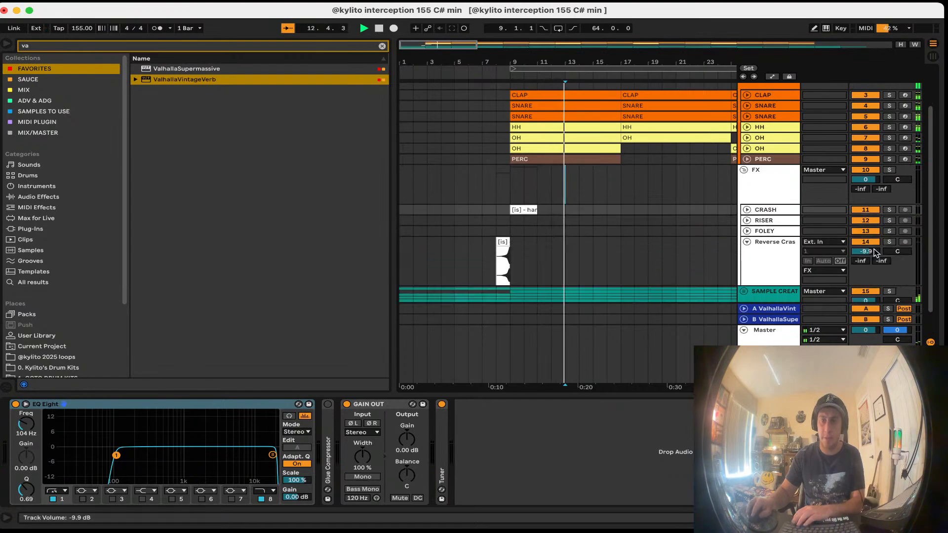
{"action": "left_click", "coordinate": [747, 242]}
{"action": "left_click", "coordinate": [747, 210]}
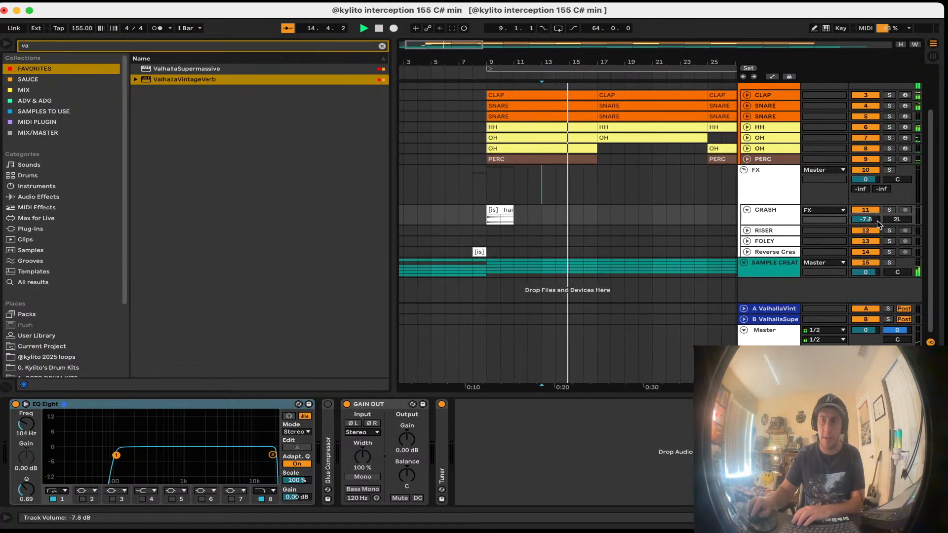
{"action": "left_click", "coordinate": [396, 405]}
{"action": "key", "text": "Delete"}
{"action": "key", "text": "Delete"}
{"action": "key", "text": "Delete"}
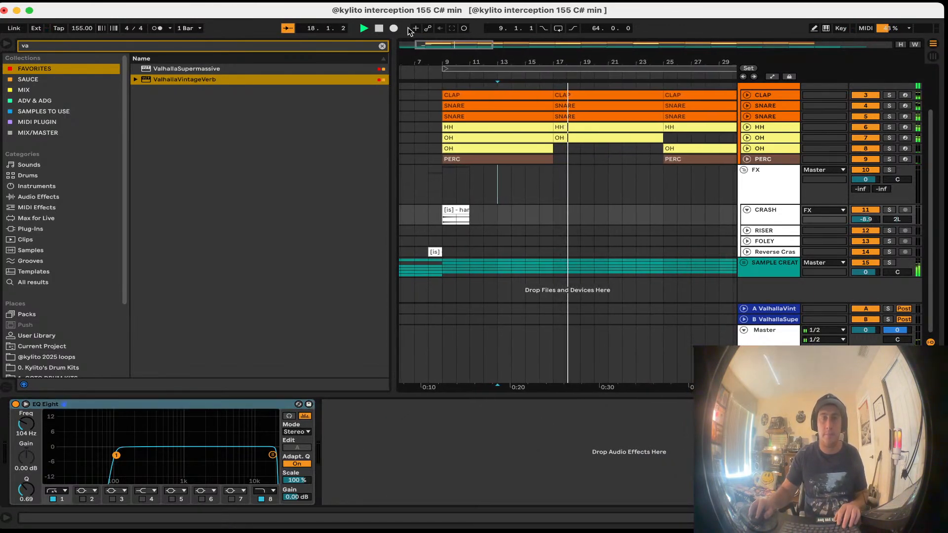
Step: Restart playback from the beginning and search all browser results for "riser"
{"action": "double_click", "coordinate": [378, 29]}
{"action": "key", "text": "space"}
{"action": "left_click_drag", "start_coordinate": [54, 45], "coordinate": [1, 39]}
{"action": "type", "text": "riser"}
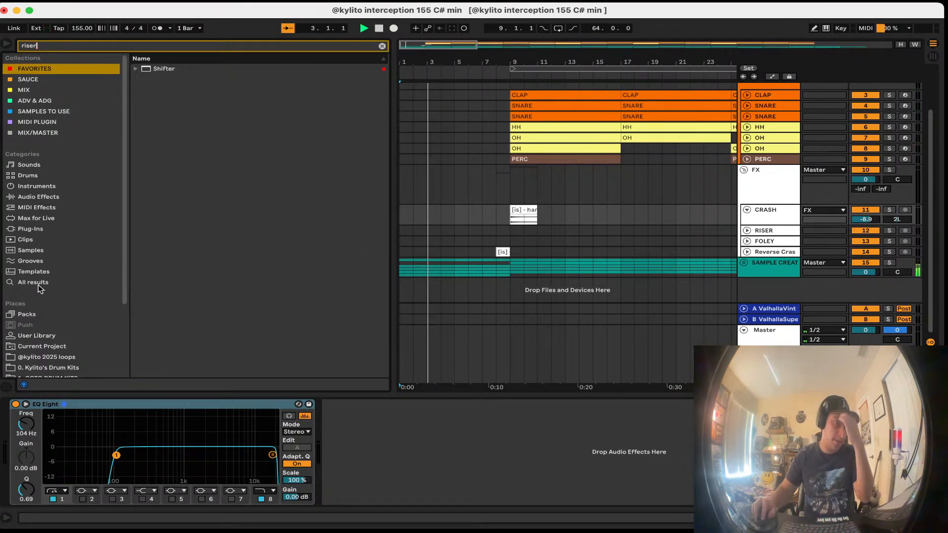
{"action": "left_click", "coordinate": [256, 240]}
{"action": "scroll", "coordinate": [256, 238], "scroll_direction": "down", "scroll_amount": 5}
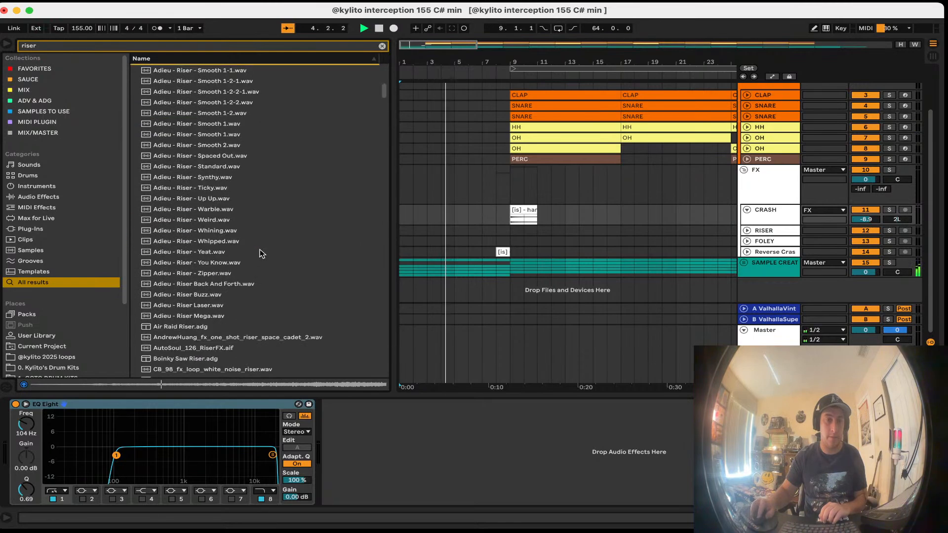
Step: Audition the Adieu riser samples in the search results
{"action": "left_click", "coordinate": [261, 244]}
{"action": "left_click", "coordinate": [241, 163]}
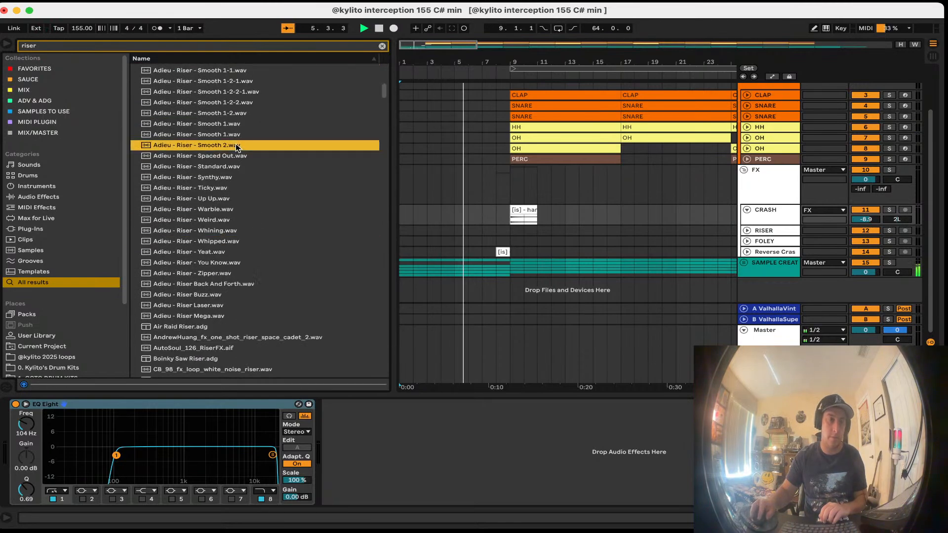
{"action": "left_click", "coordinate": [233, 263]}
{"action": "left_click", "coordinate": [230, 280]}
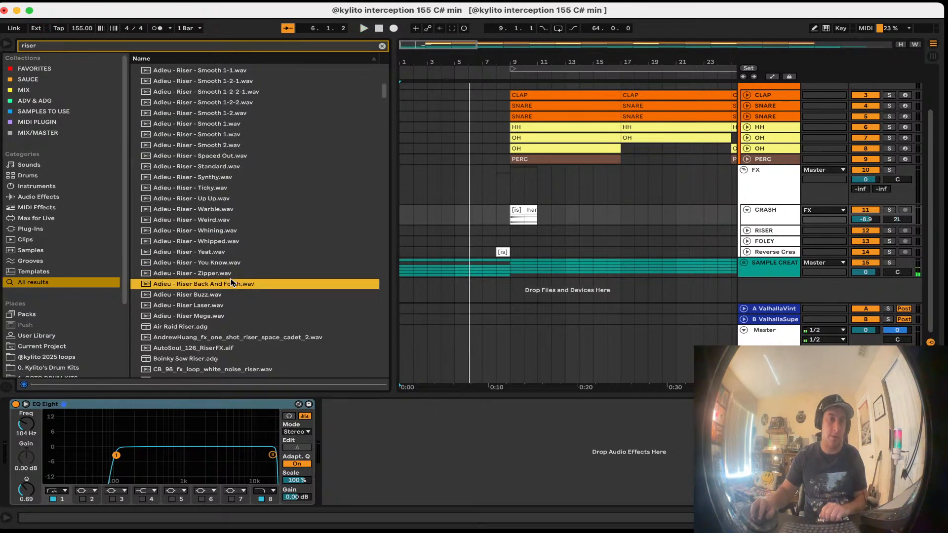
{"action": "scroll", "coordinate": [217, 208], "scroll_direction": "up", "scroll_amount": 8}
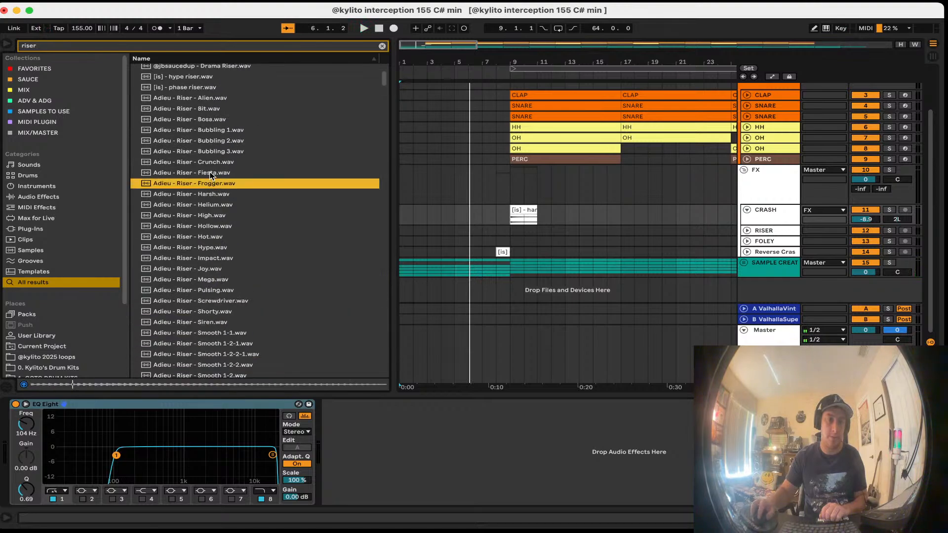
{"action": "left_click", "coordinate": [214, 173]}
{"action": "left_click", "coordinate": [213, 130]}
{"action": "scroll", "coordinate": [211, 113], "scroll_direction": "up", "scroll_amount": 4}
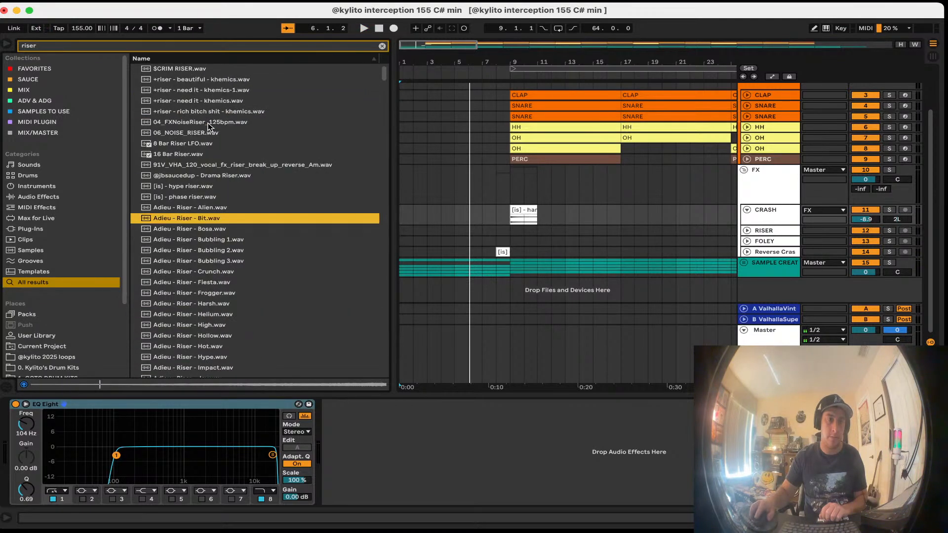
Step: Place the 04_FXNoiseRiser_125bpm.wav sample on the RISER track at bar 6, play it and unfold the track
{"action": "left_click", "coordinate": [210, 122]}
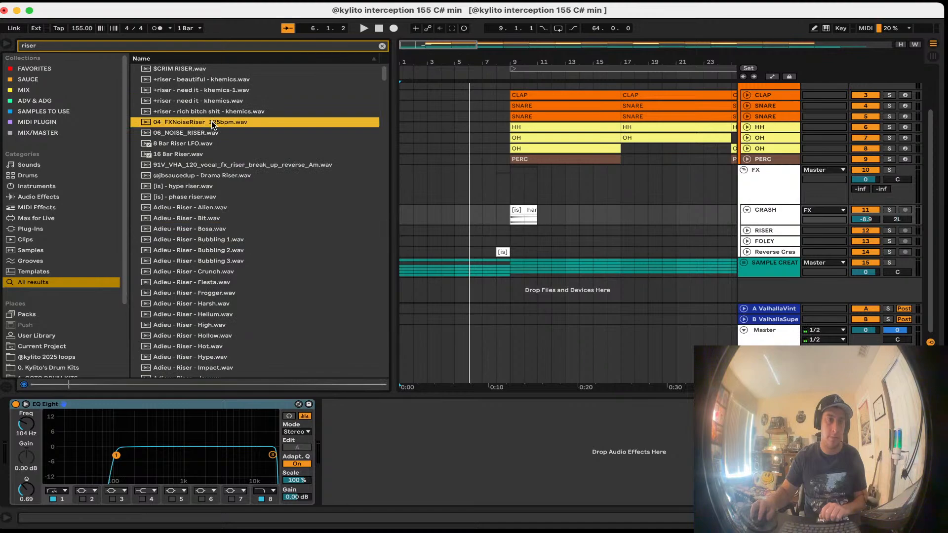
{"action": "left_click_drag", "start_coordinate": [211, 121], "coordinate": [463, 228]}
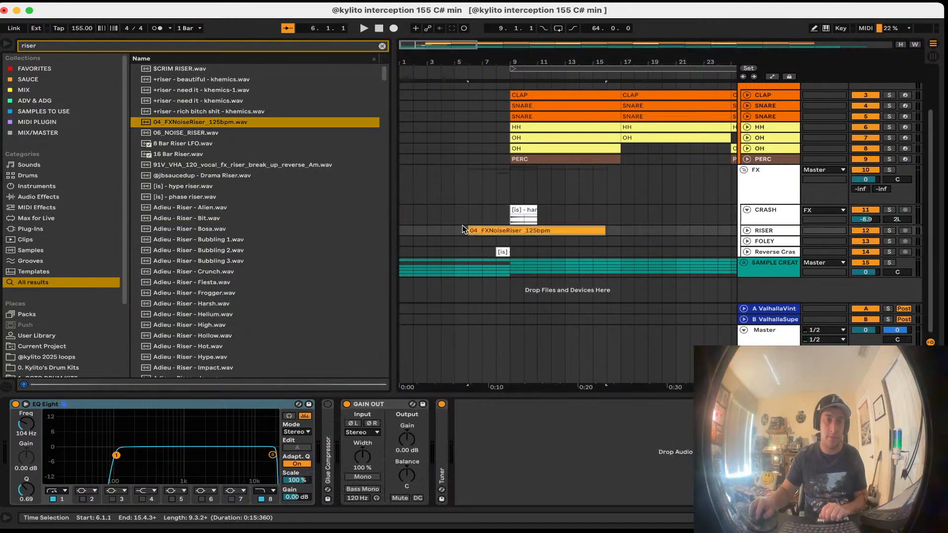
{"action": "left_click", "coordinate": [460, 73]}
{"action": "left_click", "coordinate": [747, 231]}
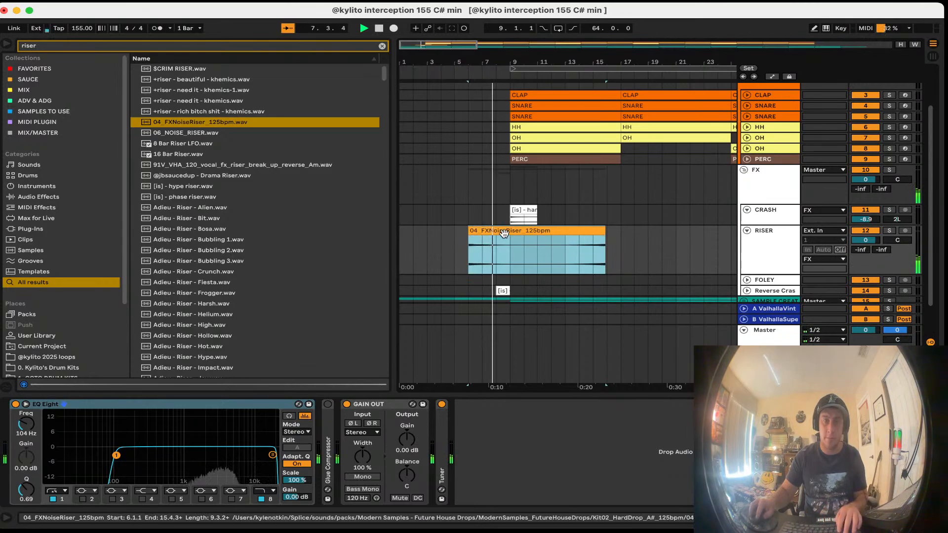
Step: Move the riser clip to bar 1, then cut bars out of its middle and close the gap so it ends at bar 9
{"action": "left_click_drag", "start_coordinate": [594, 232], "coordinate": [415, 231]}
{"action": "left_click_drag", "start_coordinate": [463, 184], "coordinate": [452, 256]}
{"action": "key", "text": "space"}
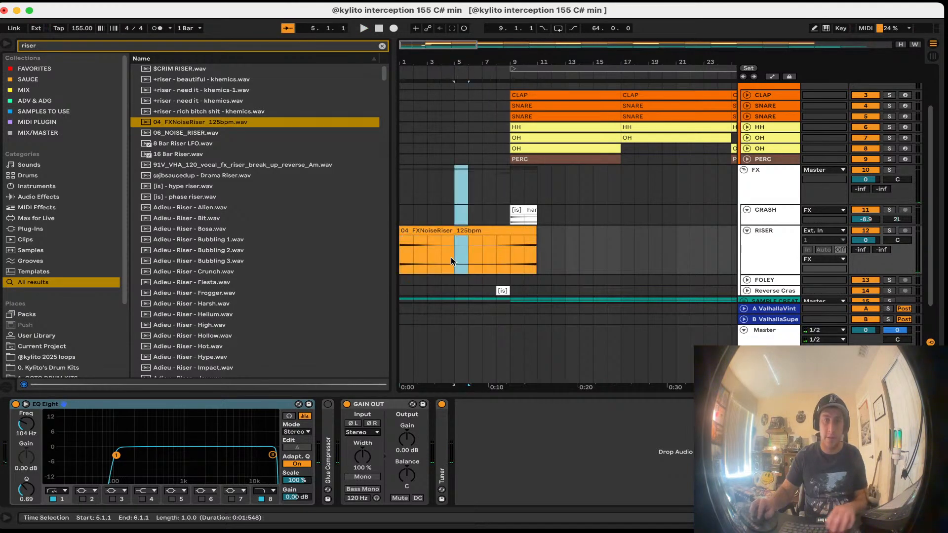
{"action": "key", "text": "Delete"}
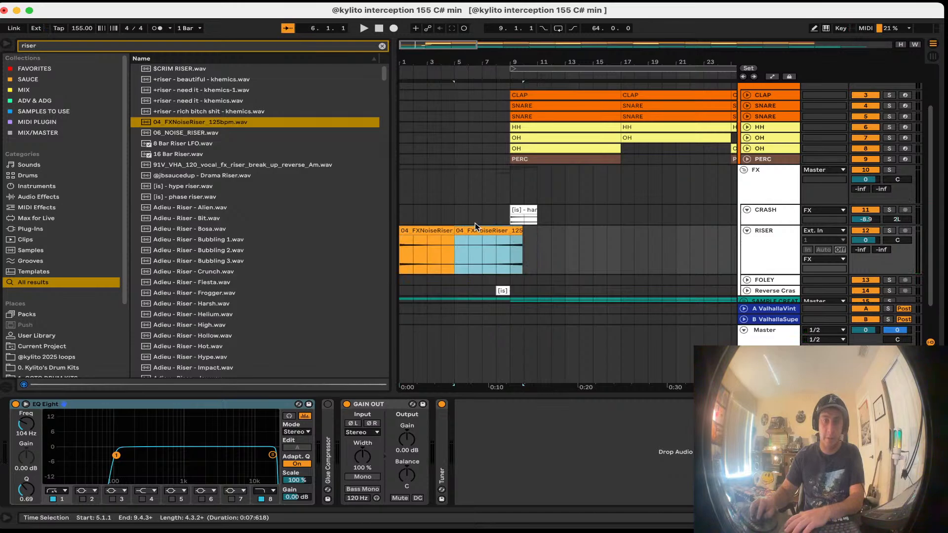
{"action": "left_click_drag", "start_coordinate": [475, 223], "coordinate": [458, 264]}
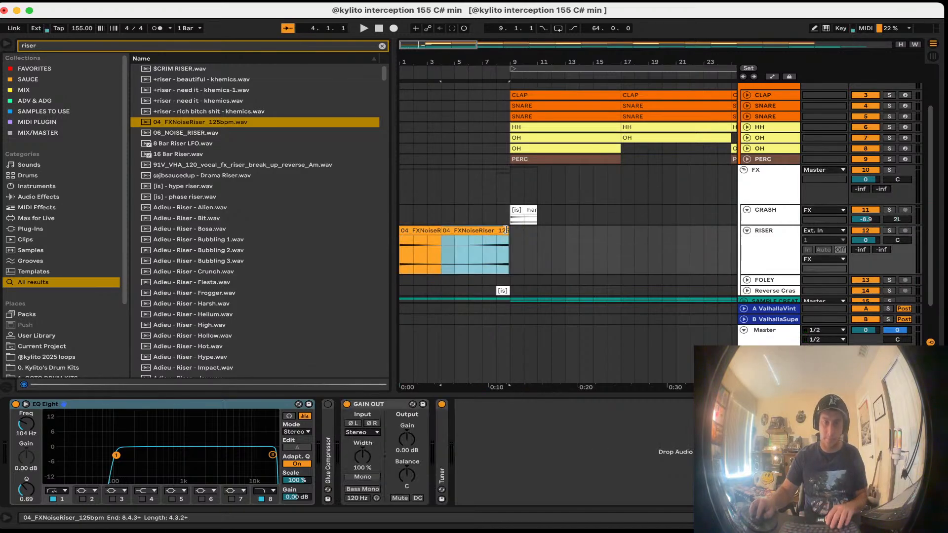
Step: Play the arrangement from the beginning and apply the FX group's color to its tracks and clips
{"action": "left_click", "coordinate": [380, 29]}
{"action": "key", "text": "space"}
{"action": "right_click", "coordinate": [766, 182]}
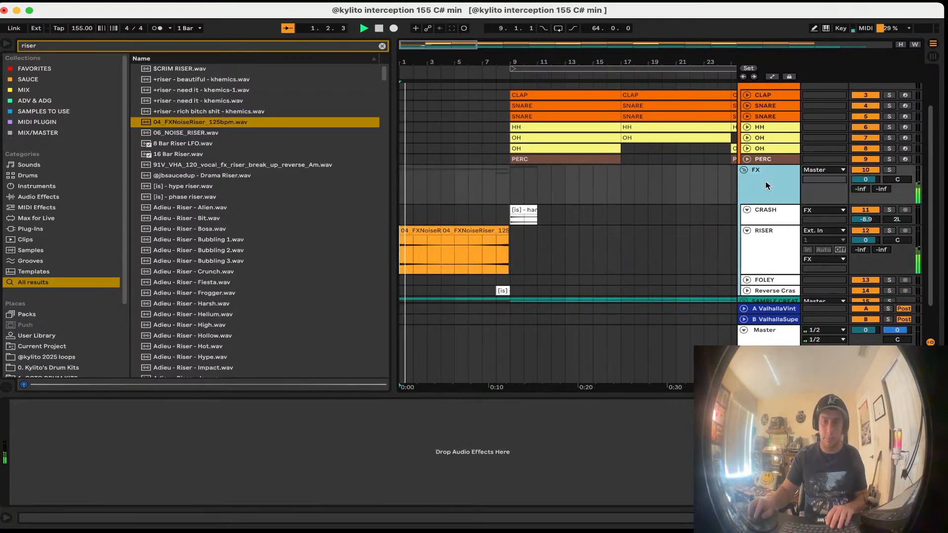
{"action": "left_click", "coordinate": [805, 322]}
{"action": "left_click", "coordinate": [634, 280]}
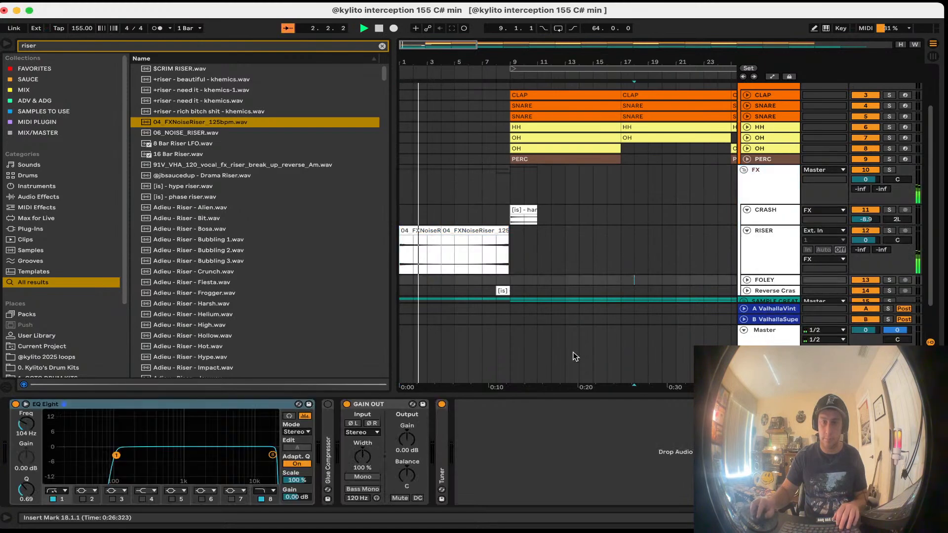
Step: Move the first three-bar riser segment to bar 81 and fold the RISER track
{"action": "left_click", "coordinate": [566, 395]}
{"action": "left_click", "coordinate": [572, 407]}
{"action": "key", "text": "minus"}
{"action": "key", "text": "minus"}
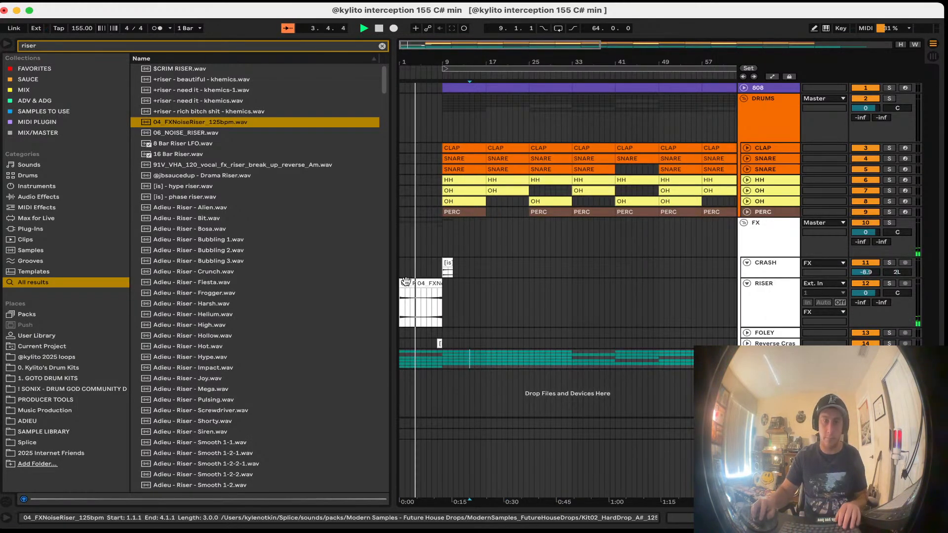
{"action": "left_click_drag", "start_coordinate": [405, 282], "coordinate": [608, 288]}
{"action": "key", "text": "minus"}
{"action": "key", "text": "minus"}
{"action": "right_click", "coordinate": [610, 287]}
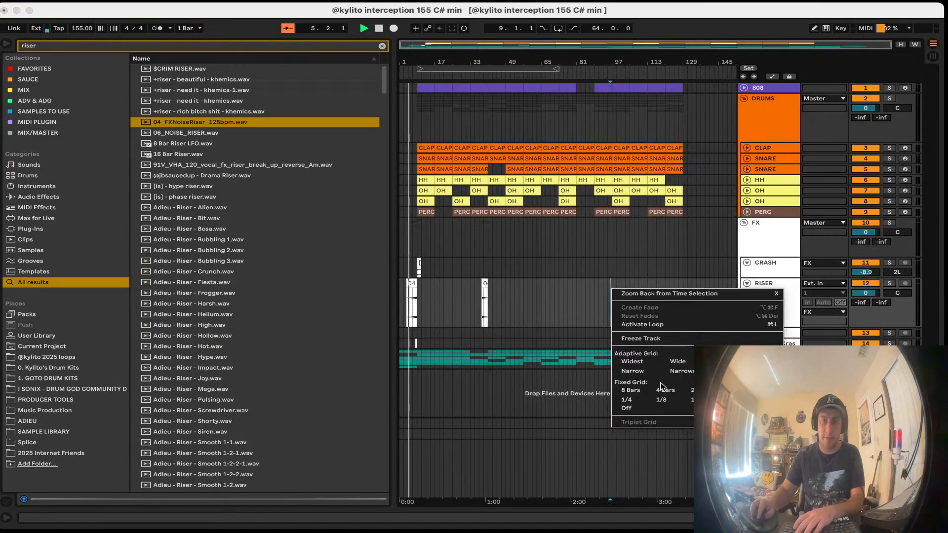
{"action": "left_click", "coordinate": [559, 313]}
{"action": "left_click_drag", "start_coordinate": [485, 283], "coordinate": [580, 286]}
{"action": "key", "text": "plus"}
{"action": "key", "text": "plus"}
{"action": "key", "text": "plus"}
{"action": "key", "text": "plus"}
{"action": "key", "text": "plus"}
{"action": "key", "text": "plus"}
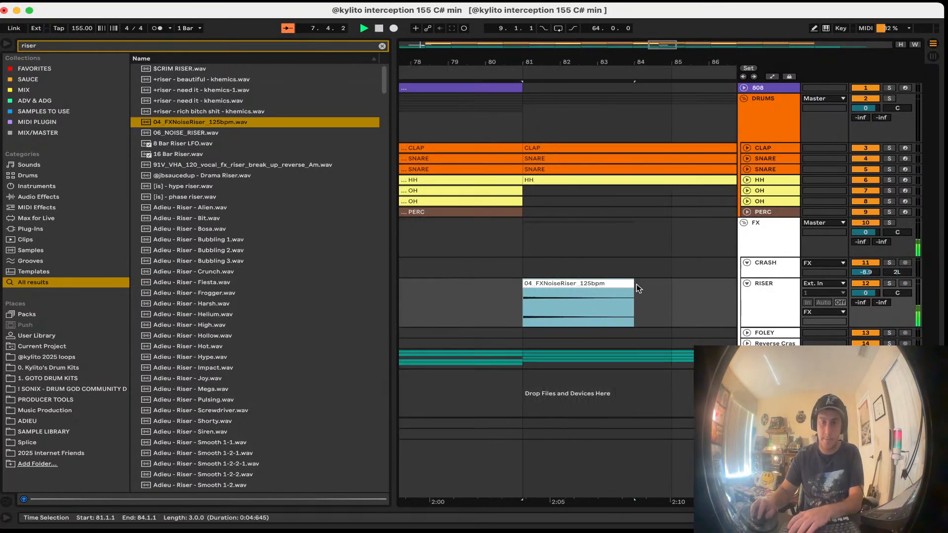
{"action": "key", "text": "minus"}
{"action": "key", "text": "w"}
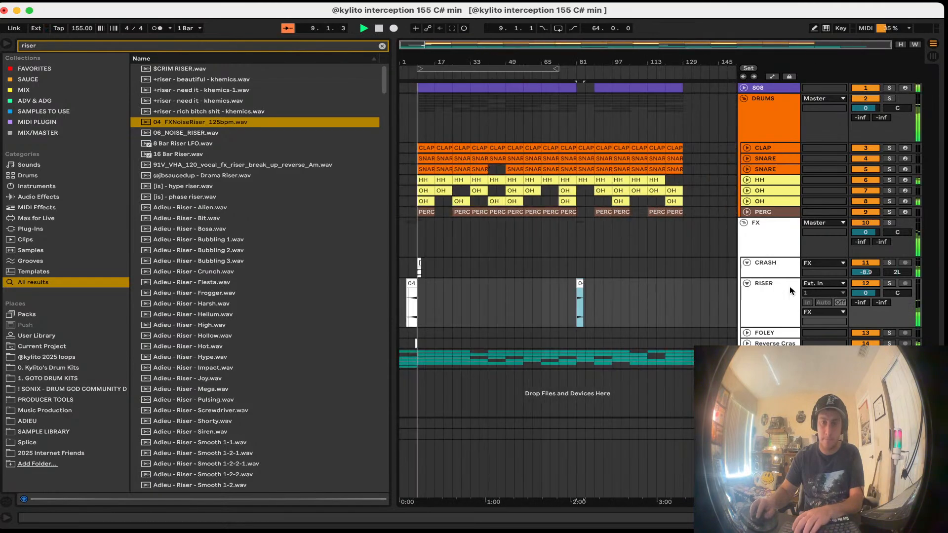
{"action": "left_click", "coordinate": [748, 284]}
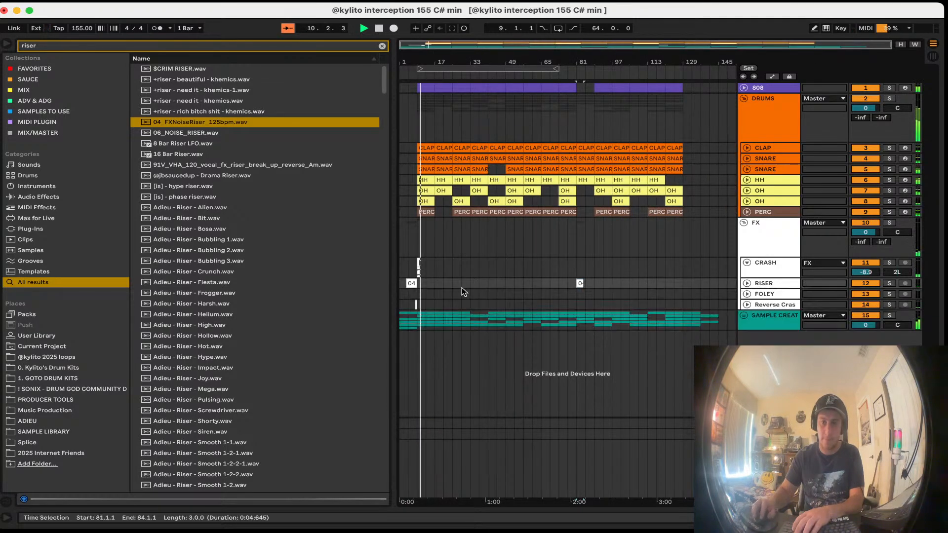
Step: Trim the intro riser clip to start at bar 5 and save the project
{"action": "scroll", "coordinate": [408, 284], "scroll_direction": "up", "scroll_amount": 5}
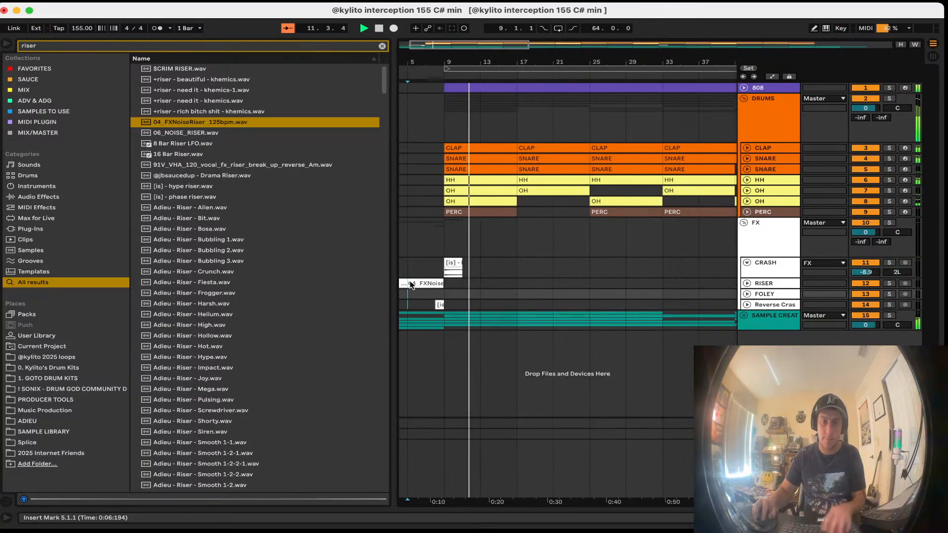
{"action": "left_click_drag", "start_coordinate": [403, 295], "coordinate": [429, 284]}
{"action": "left_click", "coordinate": [418, 284]}
{"action": "key", "text": "q"}
{"action": "key", "text": "a"}
{"action": "left_click", "coordinate": [426, 292]}
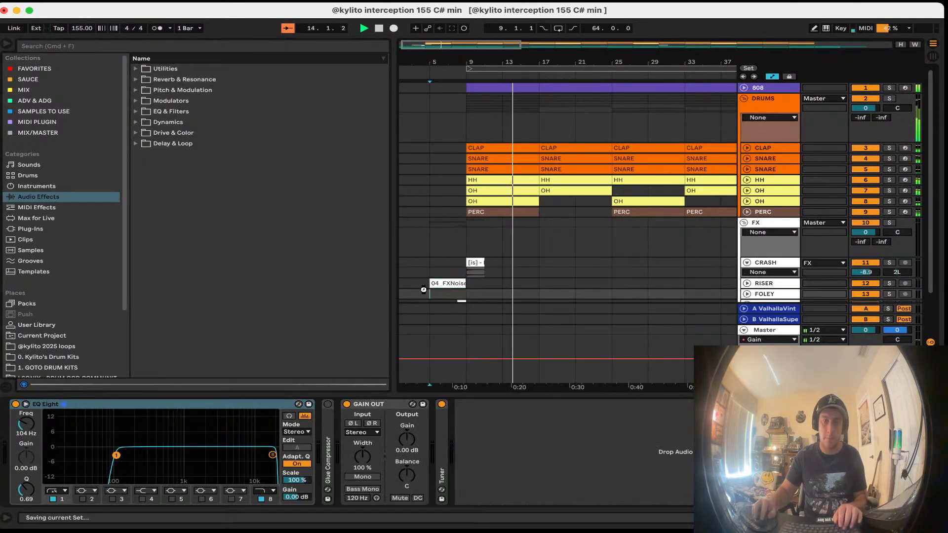
{"action": "key", "text": "a"}
{"action": "key", "text": "super+alt+l"}
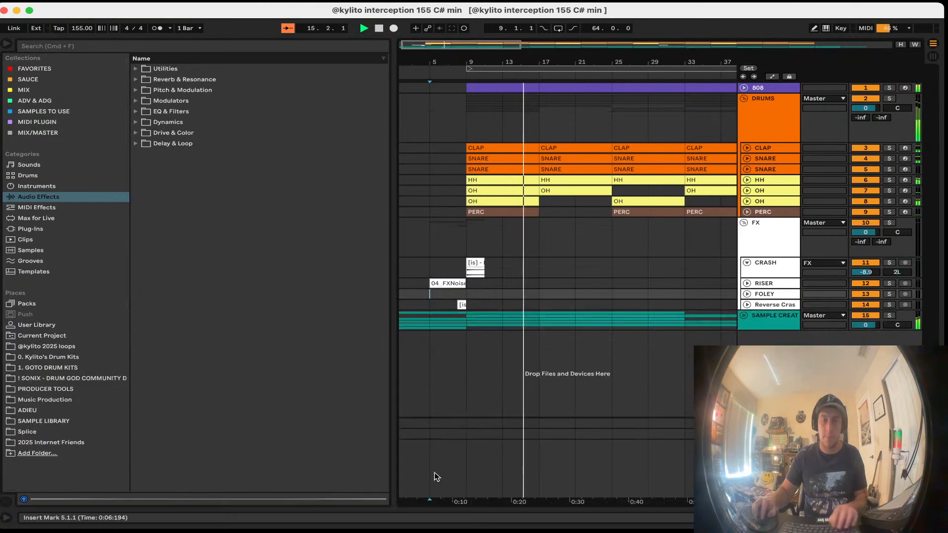
Step: Remove the GAIN OUT, Tuner and Glue Compressor devices from the RISER track
{"action": "left_click", "coordinate": [778, 285]}
{"action": "key", "text": "super+alt+l"}
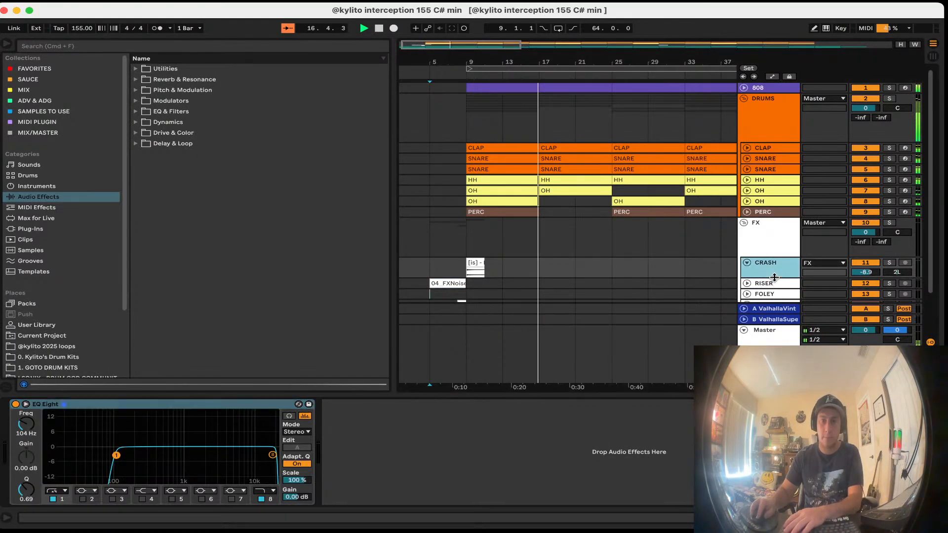
{"action": "left_click", "coordinate": [404, 402]}
{"action": "key", "text": "Delete"}
{"action": "key", "text": "Delete"}
{"action": "key", "text": "Delete"}
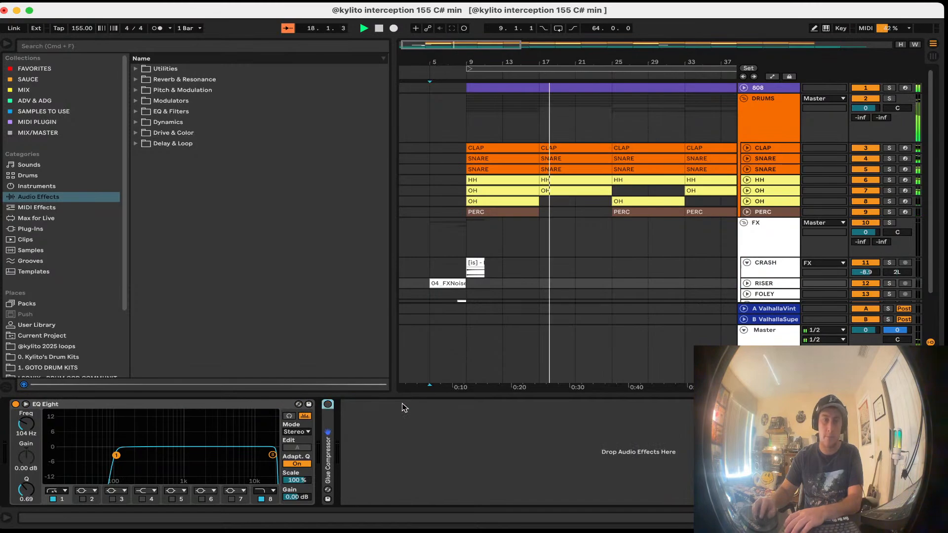
Step: Fold the CRASH track and strip the FOLEY track's device chain down to EQ Eight
{"action": "left_click", "coordinate": [746, 262]}
{"action": "left_click", "coordinate": [757, 283]}
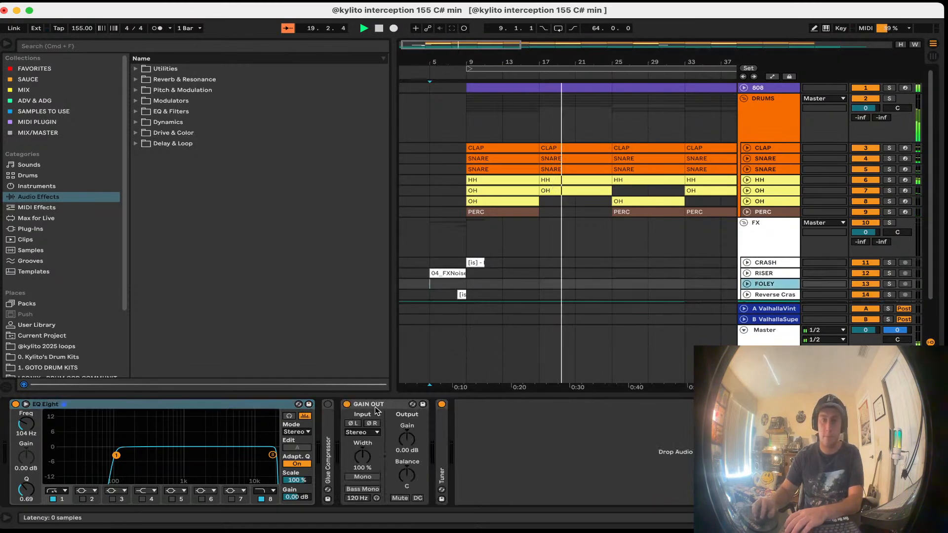
{"action": "left_click", "coordinate": [371, 406]}
{"action": "key", "text": "Delete"}
{"action": "key", "text": "Delete"}
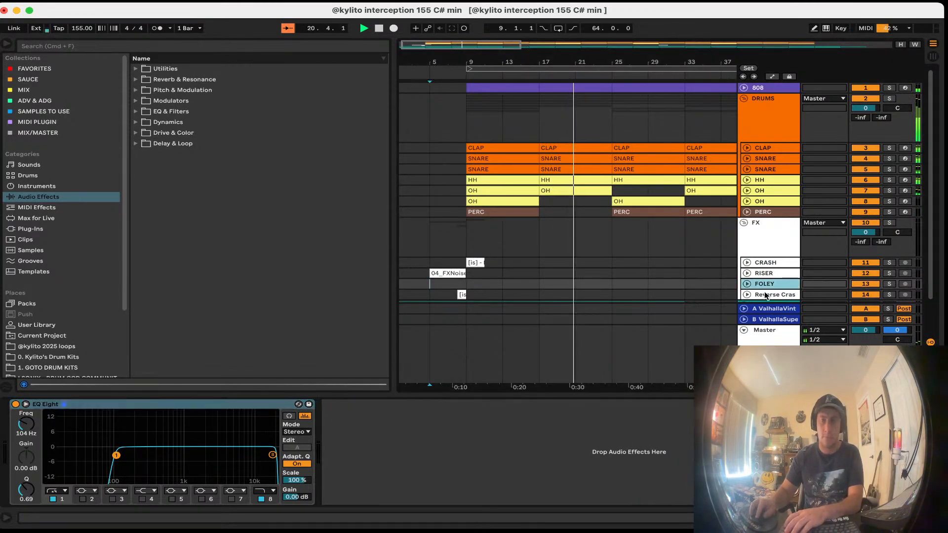
Step: Open the second SNARE track's clip that ends at bar 25 and examine its note pattern
{"action": "scroll", "coordinate": [609, 376], "scroll_direction": "down", "scroll_amount": 2}
{"action": "left_click_drag", "start_coordinate": [596, 433], "coordinate": [597, 437]}
{"action": "left_click", "coordinate": [635, 247]}
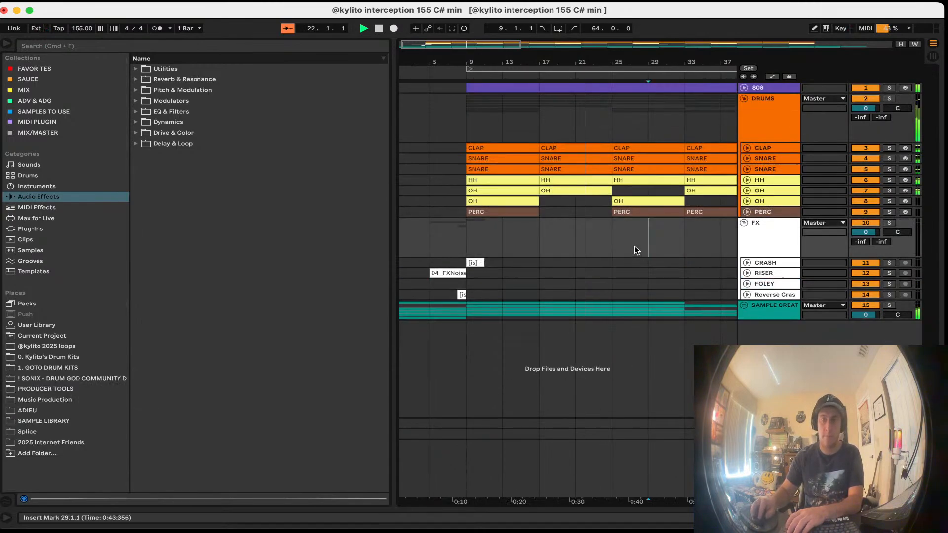
{"action": "key", "text": "plus"}
{"action": "key", "text": "plus"}
{"action": "double_click", "coordinate": [540, 168]}
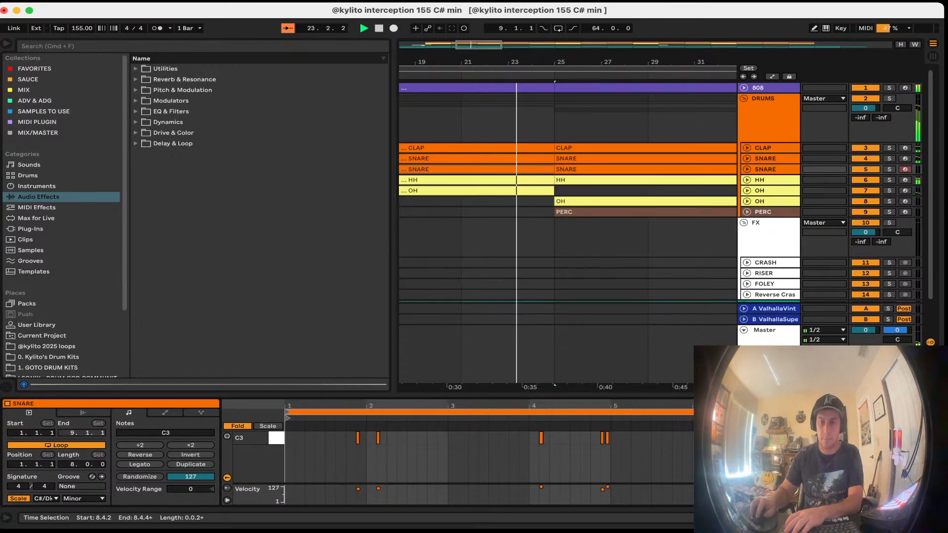
{"action": "left_click", "coordinate": [922, 438]}
{"action": "left_click", "coordinate": [932, 456]}
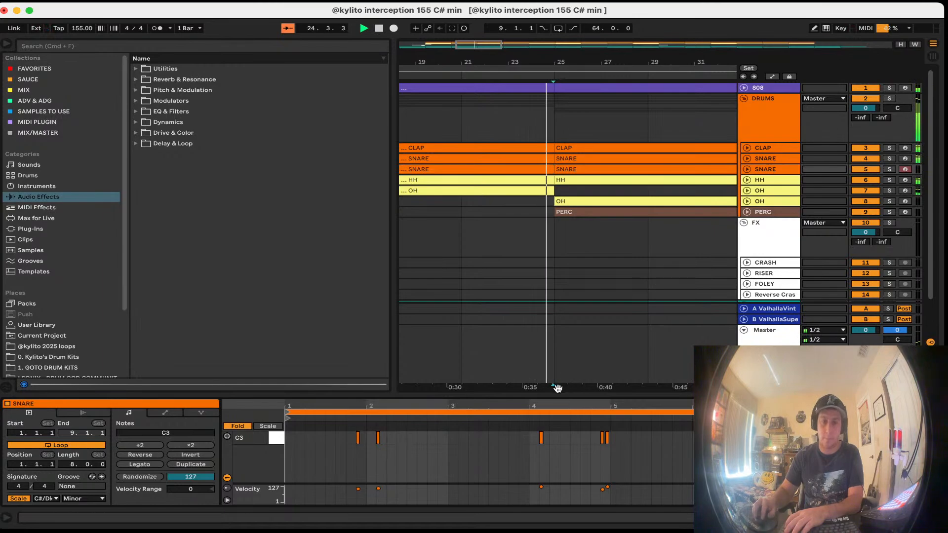
Step: Open the first SNARE track's clip starting at bar 25 and examine its notes
{"action": "left_click", "coordinate": [577, 275]}
{"action": "key", "text": "minus"}
{"action": "key", "text": "minus"}
{"action": "key", "text": "minus"}
{"action": "key", "text": "minus"}
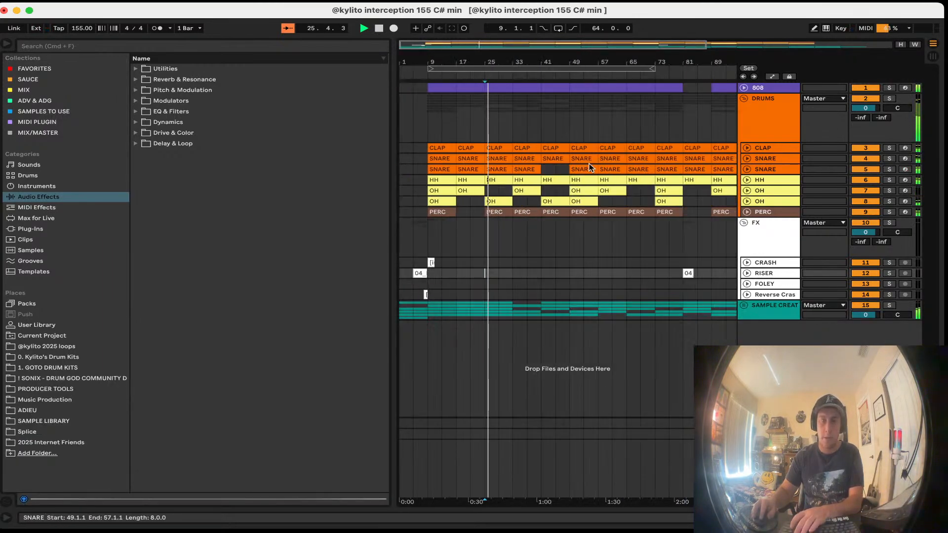
{"action": "double_click", "coordinate": [501, 167]}
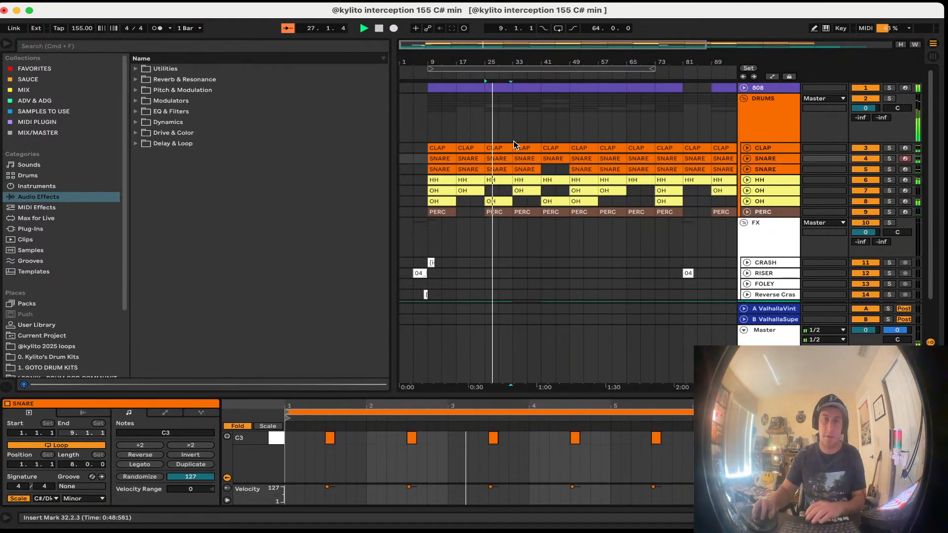
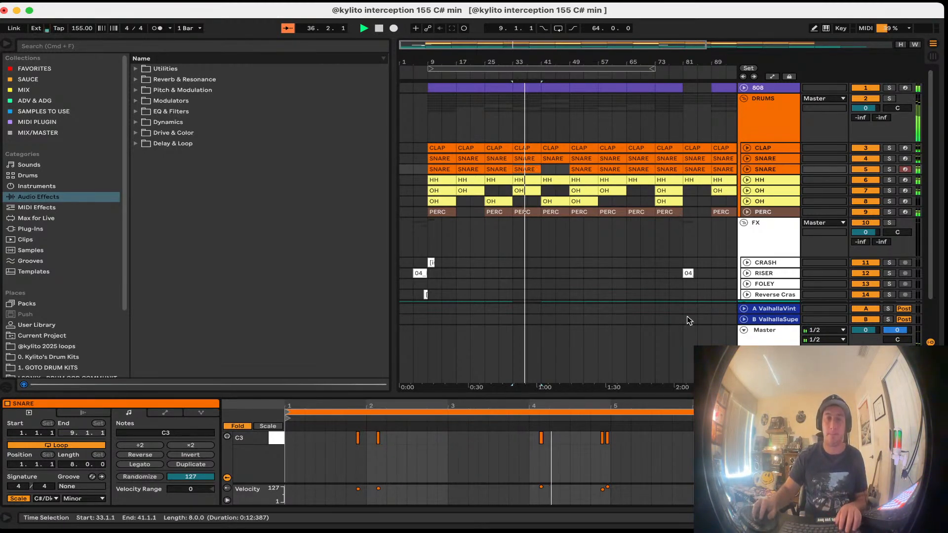
Step: Save the set and delete the G#2 notes in bars 1 and 4 of the HH clip starting at bar 41
{"action": "left_click", "coordinate": [612, 236]}
{"action": "key", "text": "super+s"}
{"action": "left_click", "coordinate": [548, 181]}
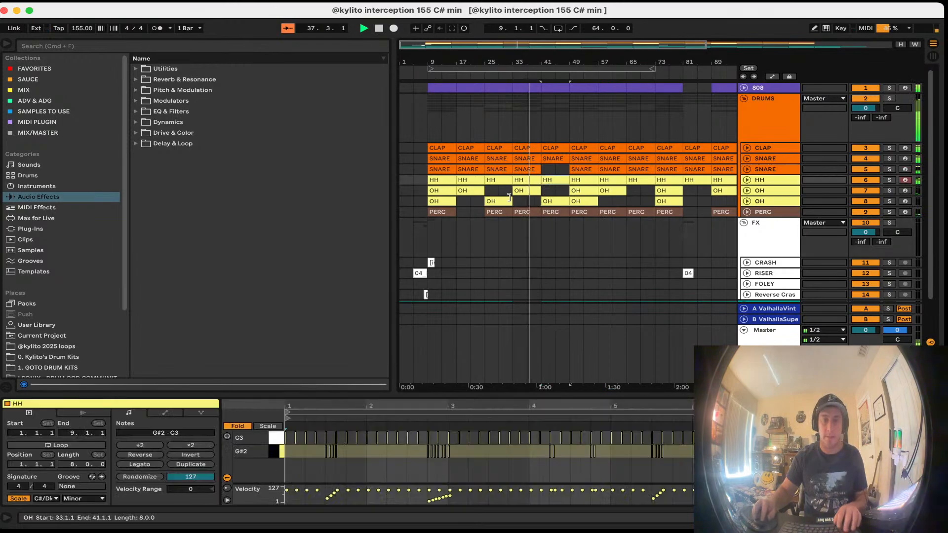
{"action": "left_click_drag", "start_coordinate": [363, 454], "coordinate": [298, 448]}
{"action": "key", "text": "Delete"}
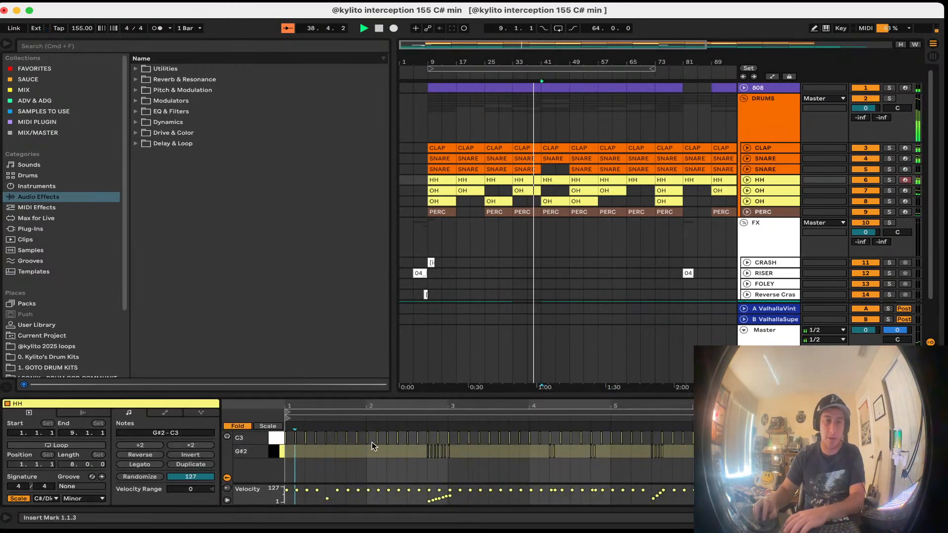
{"action": "left_click_drag", "start_coordinate": [613, 460], "coordinate": [526, 447]}
{"action": "key", "text": "Delete"}
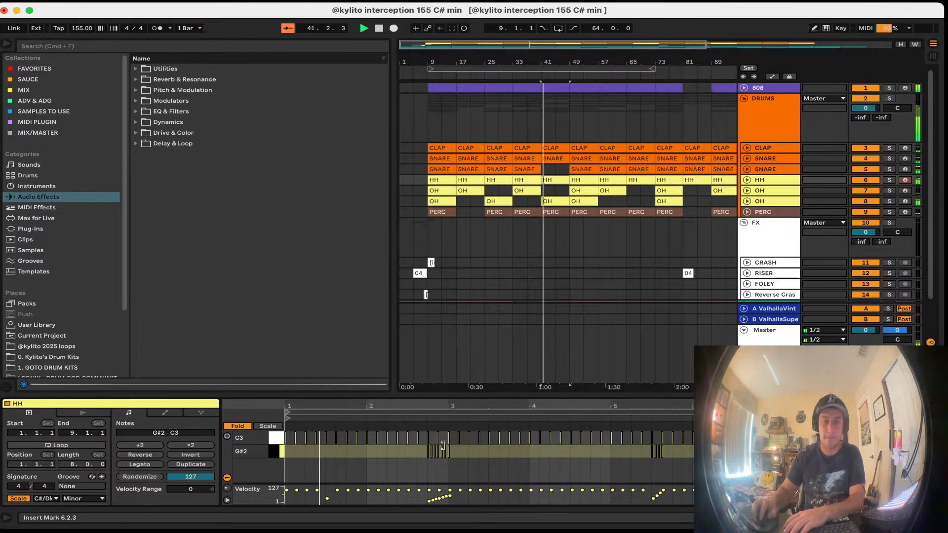
{"action": "left_click", "coordinate": [538, 439]}
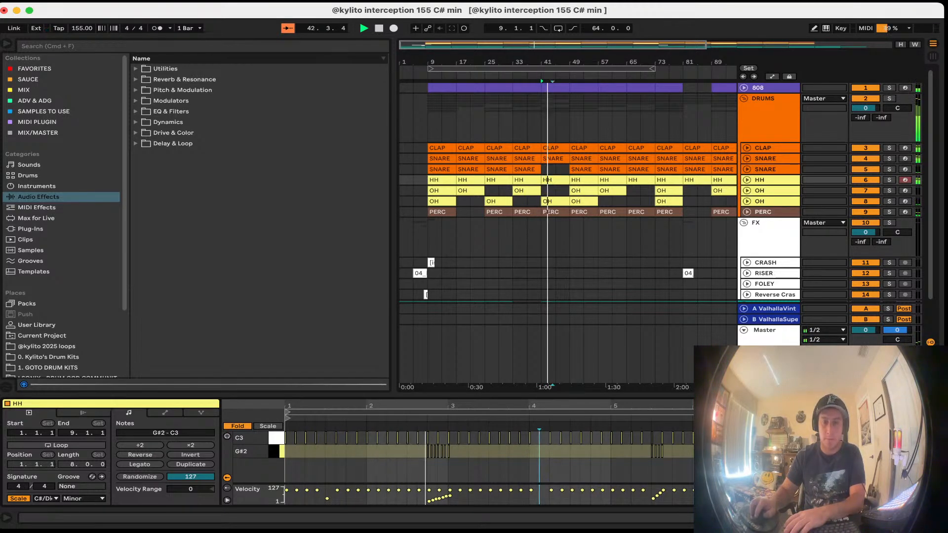
Step: Switch the second OH track's OH - Golf sampler to 1-Shot, turn off its filter, LFO and Snap, and enable Warp
{"action": "left_click", "coordinate": [775, 199]}
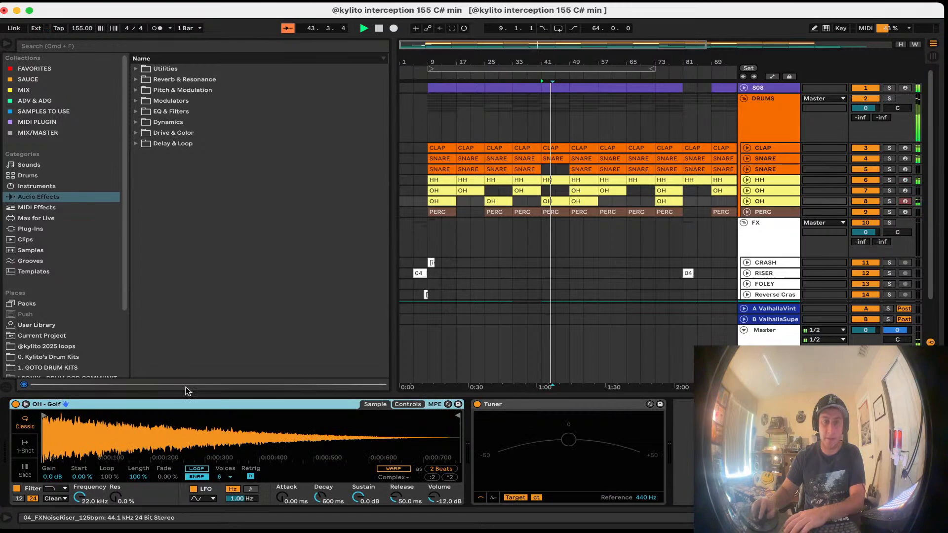
{"action": "left_click", "coordinate": [25, 446]}
{"action": "left_click", "coordinate": [498, 405]}
{"action": "left_click", "coordinate": [192, 489]}
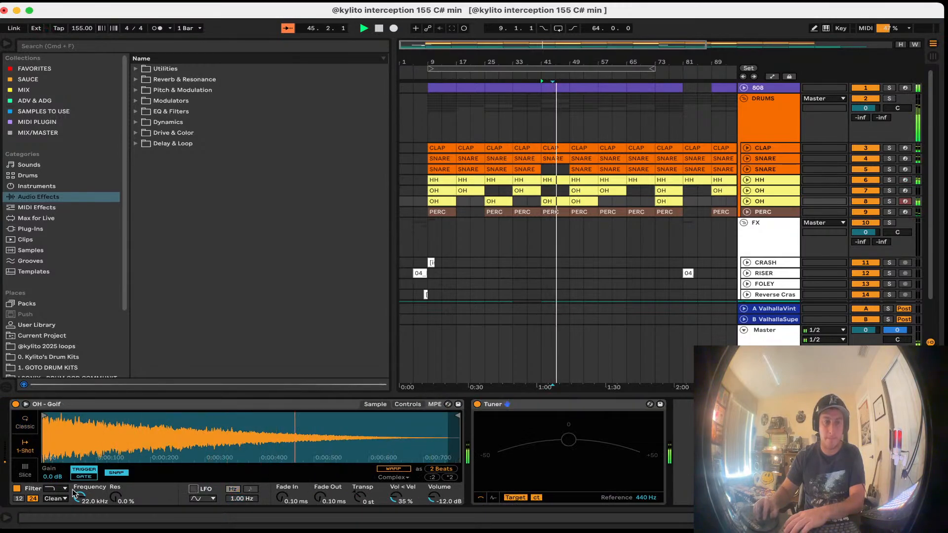
{"action": "left_click", "coordinate": [393, 469]}
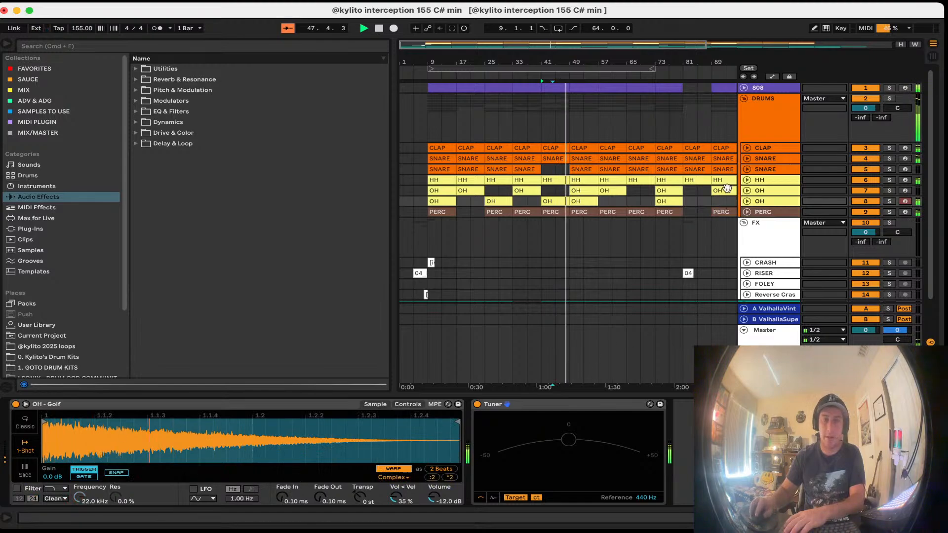
Step: Loop bars 41 to 49 and replace the second OH track's sample with OH - Militia.wav from the drum kit's OH folder
{"action": "left_click_drag", "start_coordinate": [430, 69], "coordinate": [532, 68]}
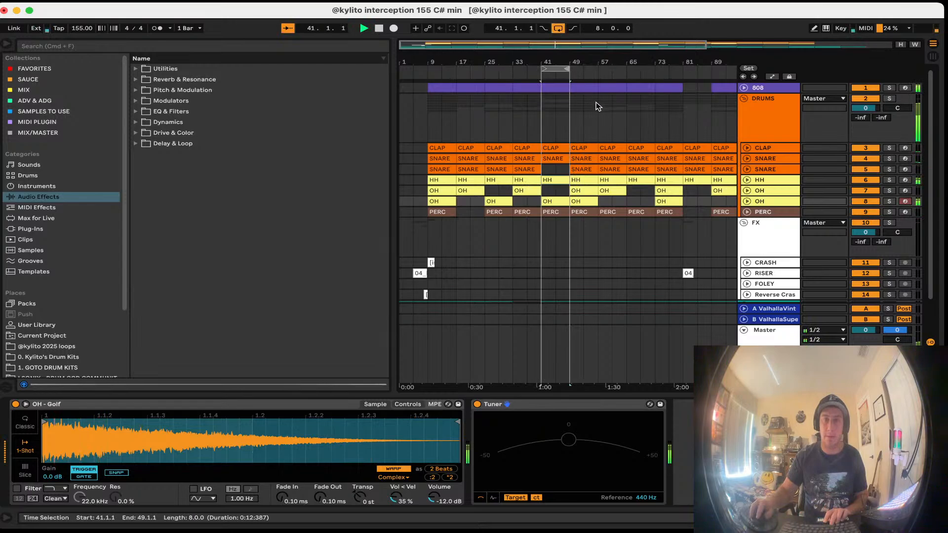
{"action": "left_click", "coordinate": [56, 356]}
{"action": "left_click", "coordinate": [150, 155]}
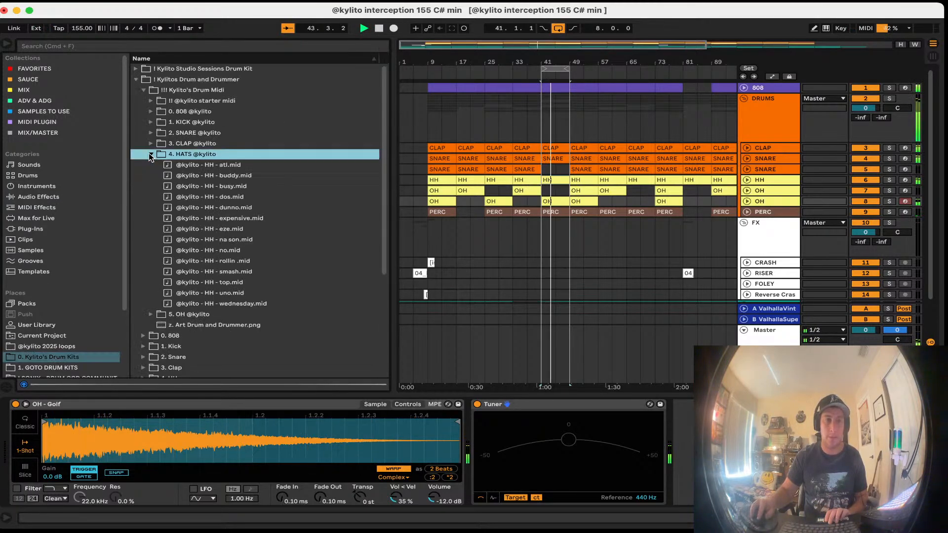
{"action": "left_click", "coordinate": [151, 155]}
{"action": "left_click", "coordinate": [143, 90]}
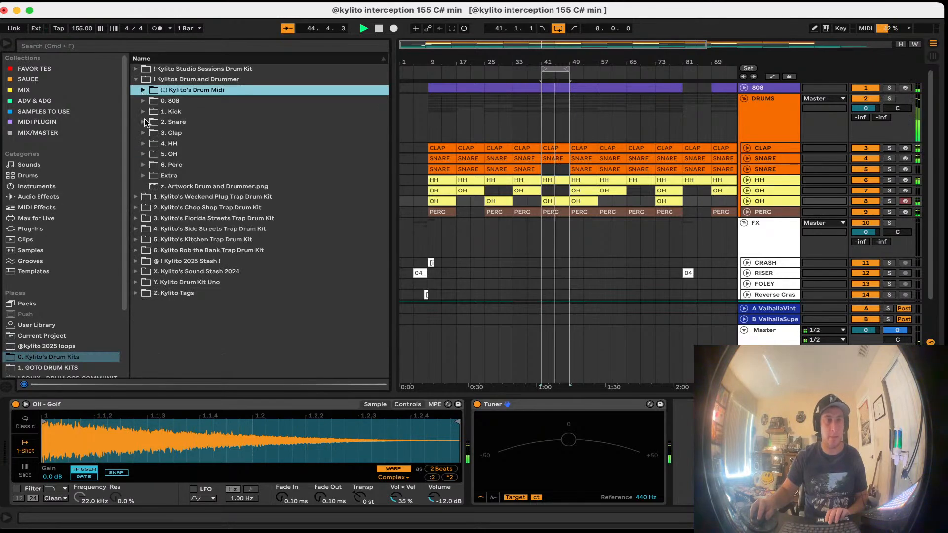
{"action": "left_click", "coordinate": [144, 154]}
{"action": "left_click", "coordinate": [190, 186]}
{"action": "left_click", "coordinate": [192, 207]}
{"action": "left_click", "coordinate": [190, 197]}
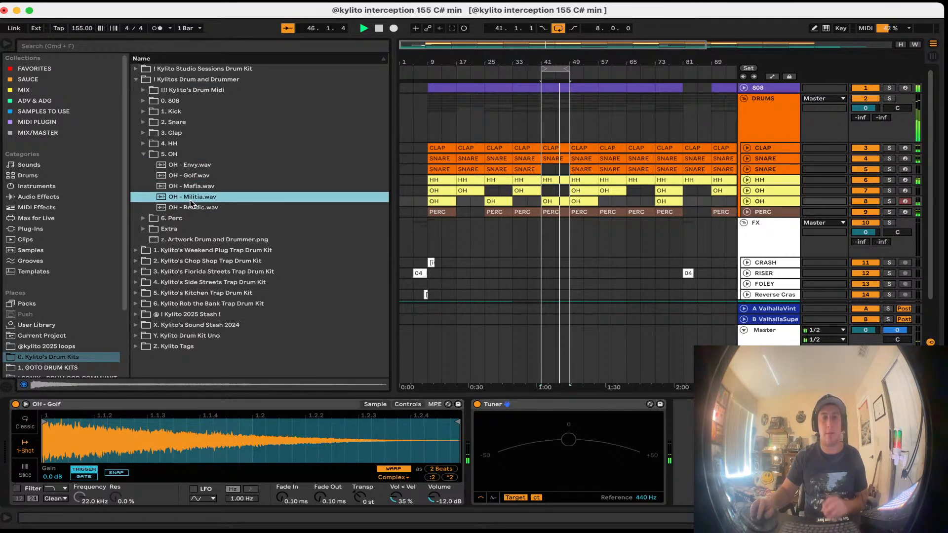
{"action": "double_click", "coordinate": [187, 199]}
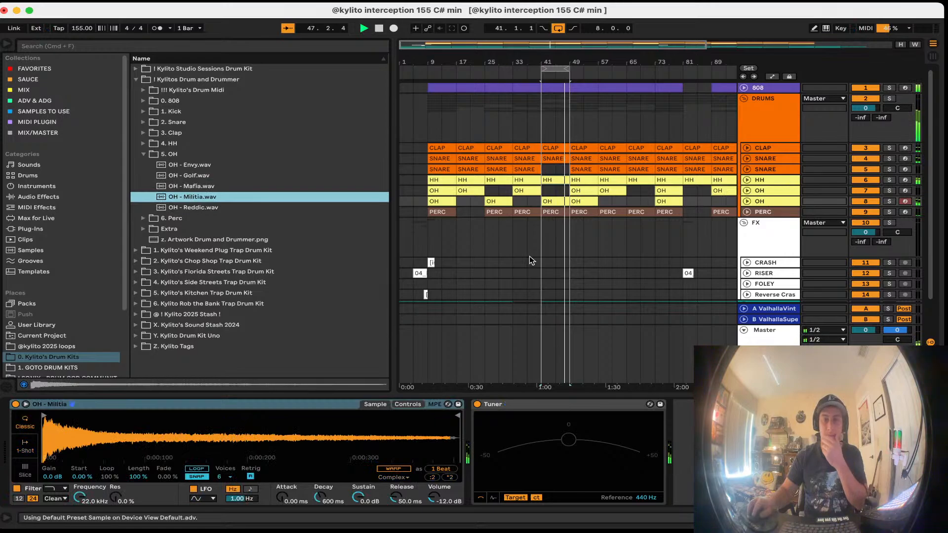
Step: Set the OH - Militia sampler to 1-Shot with Warp on and a fade-out of 2.00 s
{"action": "left_click", "coordinate": [16, 451]}
{"action": "left_click", "coordinate": [388, 469]}
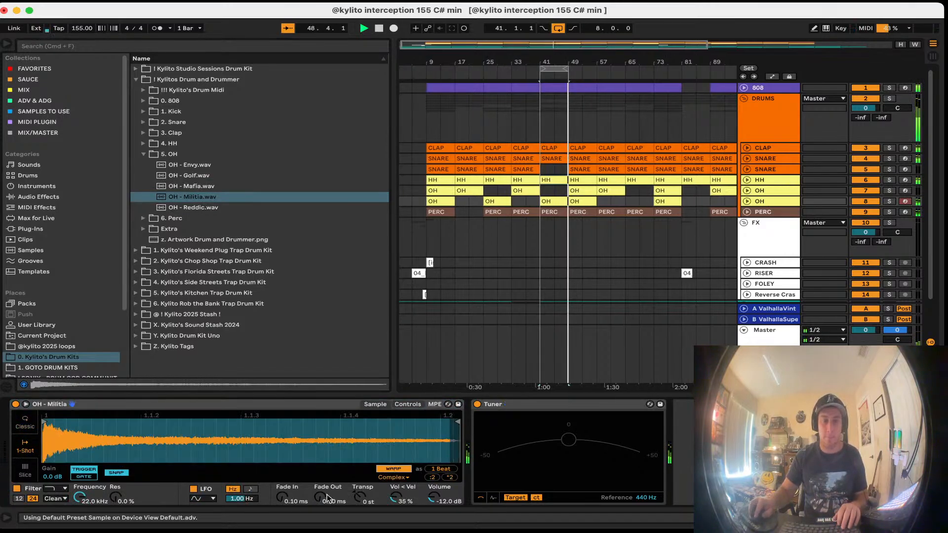
{"action": "left_click_drag", "start_coordinate": [320, 499], "coordinate": [321, 435]}
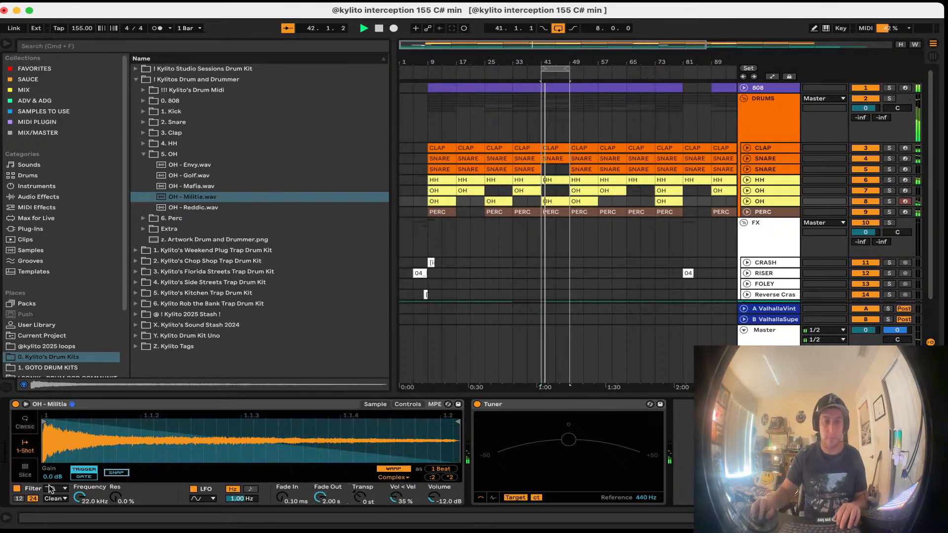
Step: Hide the device view and turn off loop playback
{"action": "left_click", "coordinate": [470, 284]}
{"action": "left_click_drag", "start_coordinate": [518, 394], "coordinate": [522, 494]}
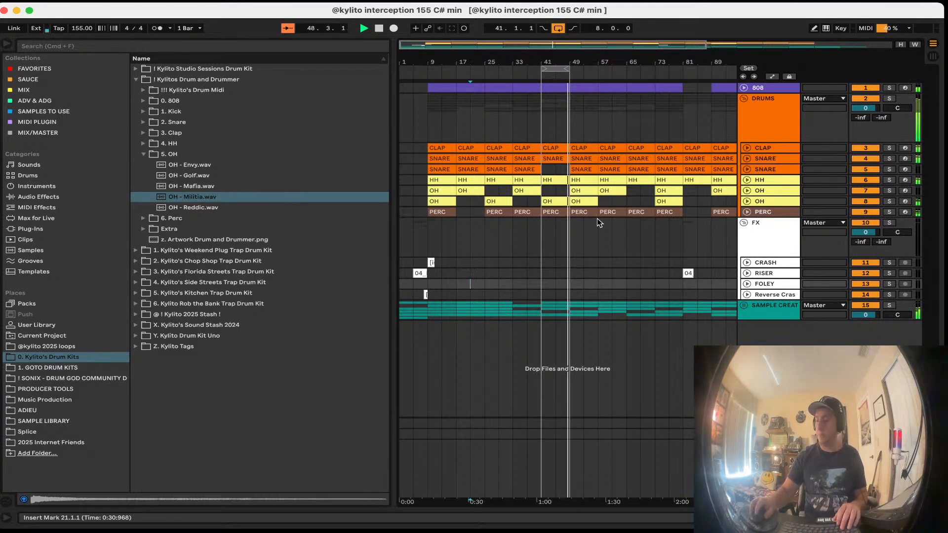
{"action": "left_click", "coordinate": [559, 28]}
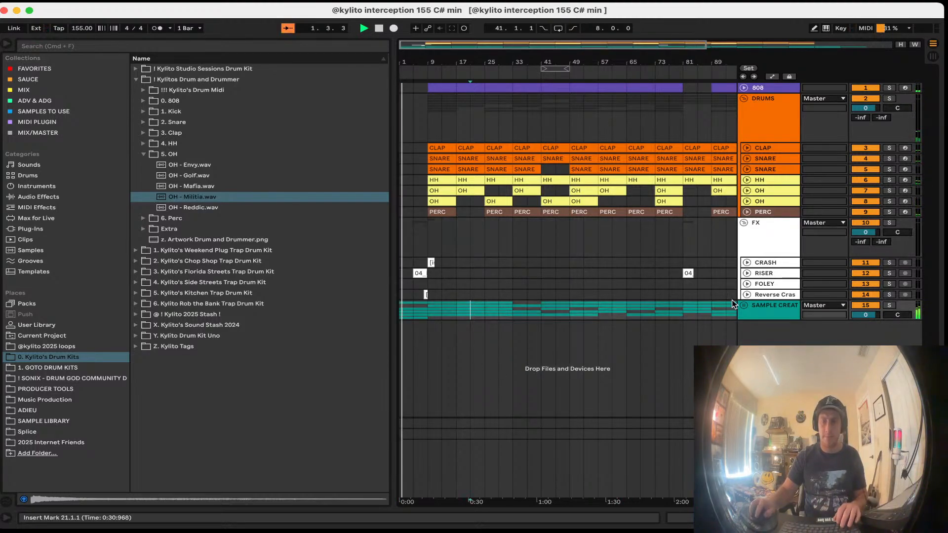
Step: Search all content for "thunder" and place Cymatics - Ambience - Thunder 2.wav on the FOLEY track from bar 1 to bar 9
{"action": "left_click", "coordinate": [200, 43]}
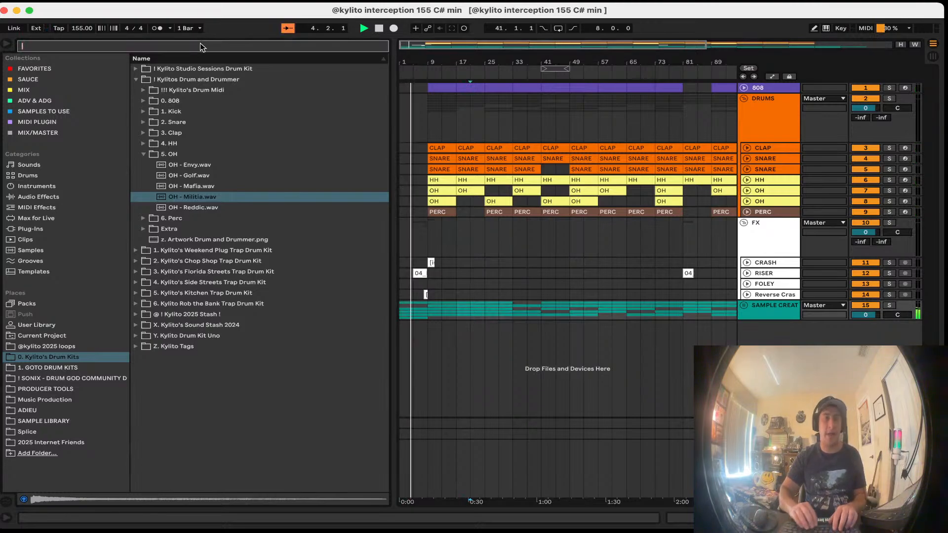
{"action": "type", "text": "thunder"}
{"action": "left_click", "coordinate": [60, 280]}
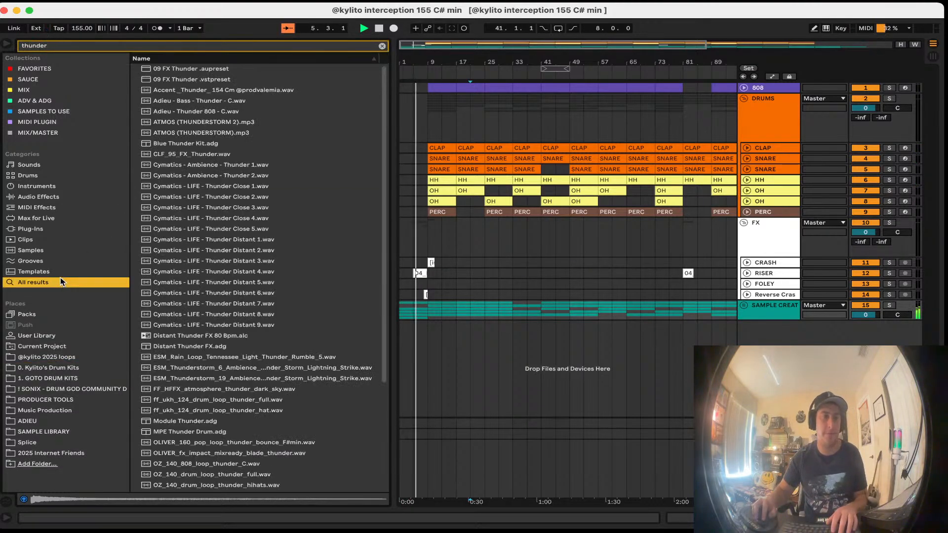
{"action": "left_click", "coordinate": [220, 177]}
{"action": "mouse_move", "coordinate": [256, 179]}
{"action": "left_mouse_down"}
{"action": "mouse_move", "coordinate": [415, 284]}
{"action": "mouse_move", "coordinate": [454, 285]}
{"action": "mouse_move", "coordinate": [428, 285]}
{"action": "left_mouse_up"}
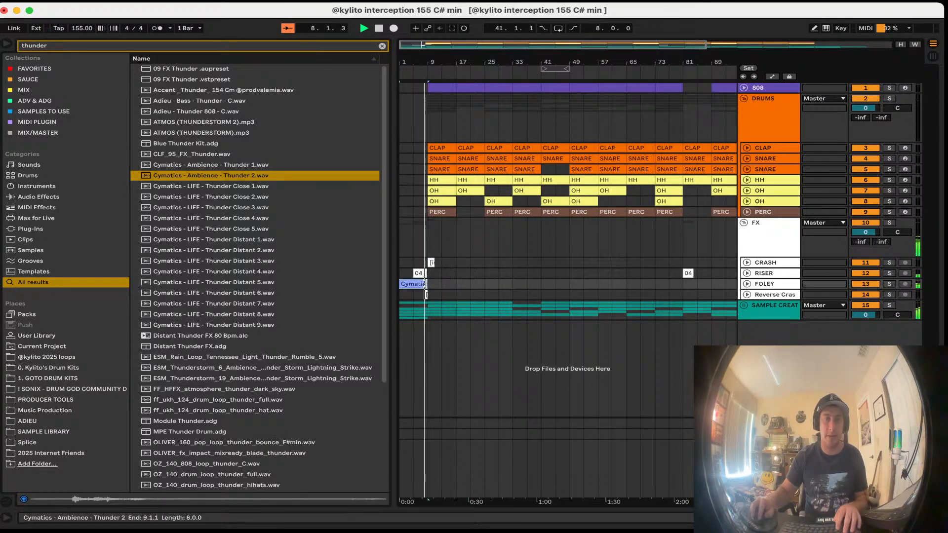
Step: Assign the FOLEY track's colour to its thunder clip
{"action": "left_click", "coordinate": [451, 285]}
{"action": "left_click", "coordinate": [771, 285]}
{"action": "right_click", "coordinate": [773, 287]}
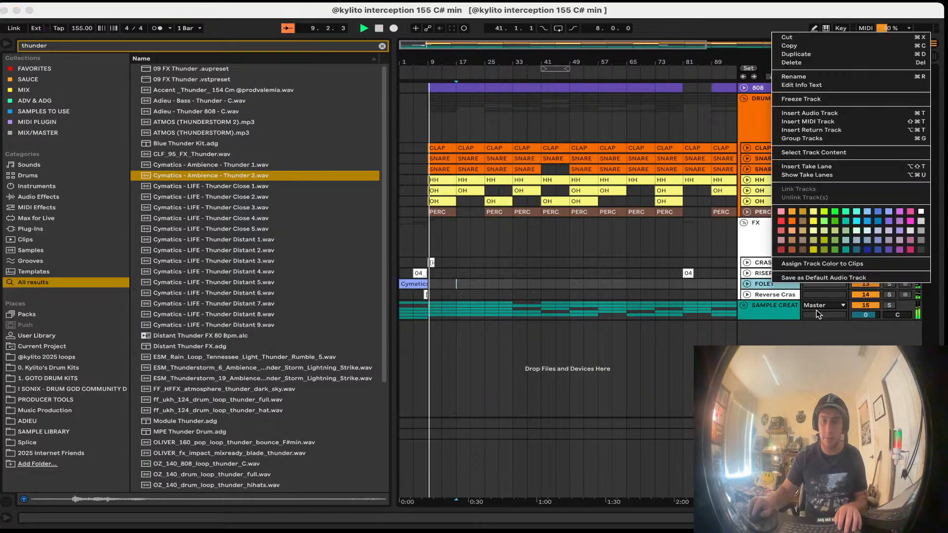
{"action": "left_click", "coordinate": [543, 273]}
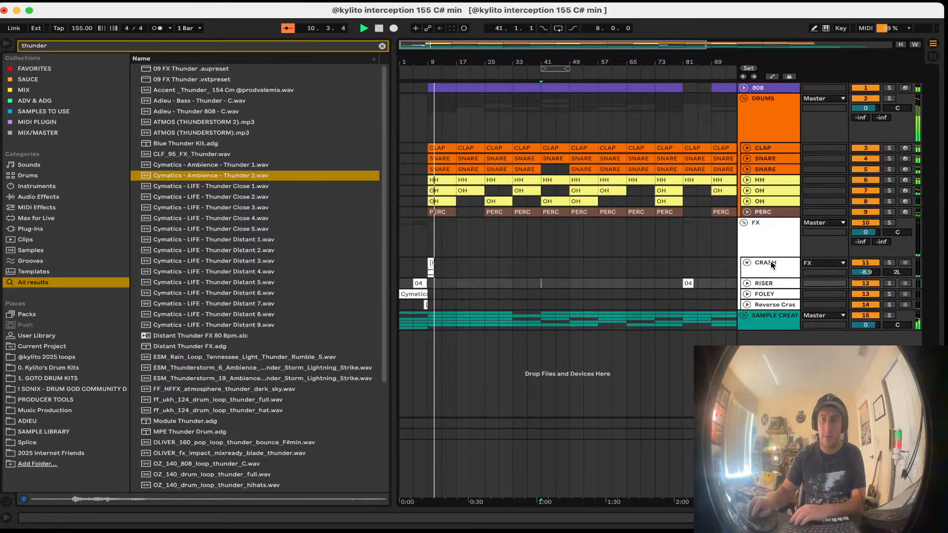
Step: Check the RISER track's mixer settings and set the CRASH track's volume to -10.9 dB, leaving both tracks folded
{"action": "left_click", "coordinate": [747, 273]}
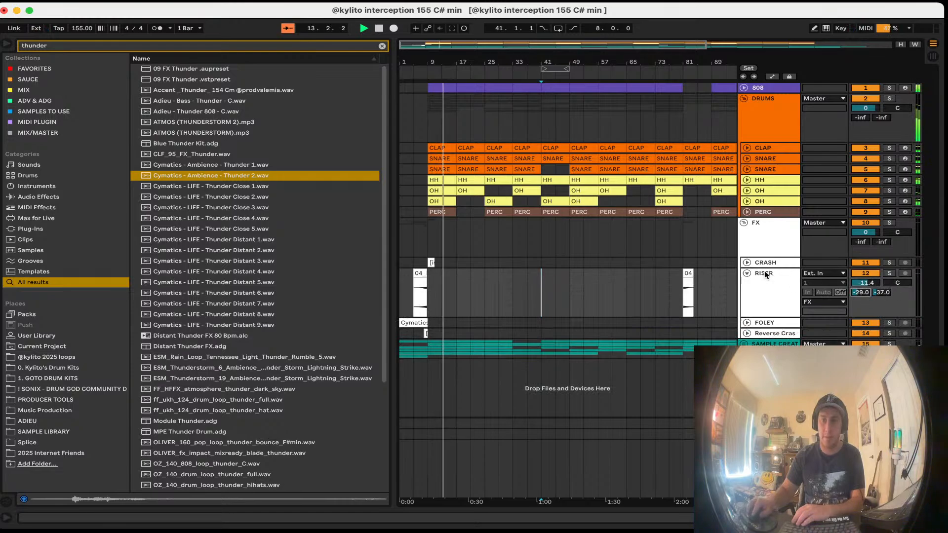
{"action": "left_click", "coordinate": [747, 273]}
{"action": "left_click", "coordinate": [747, 262]}
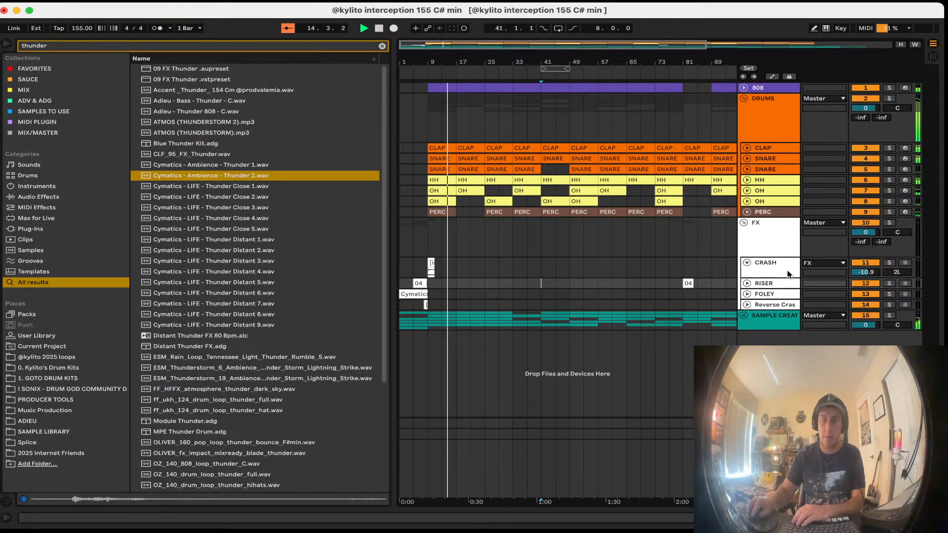
{"action": "left_click", "coordinate": [747, 262]}
Step: Duplicate the reverse crash clip at 8-bar intervals up to bar 73 on the Reverse Crash track
{"action": "left_click", "coordinate": [428, 294]}
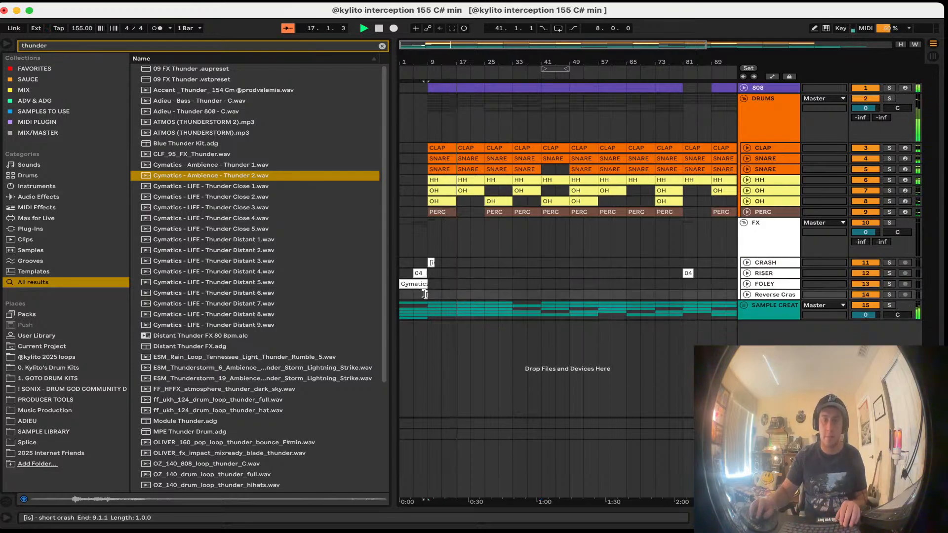
{"action": "key", "text": "super+d"}
{"action": "key", "text": "super+d"}
{"action": "key", "text": "super+d"}
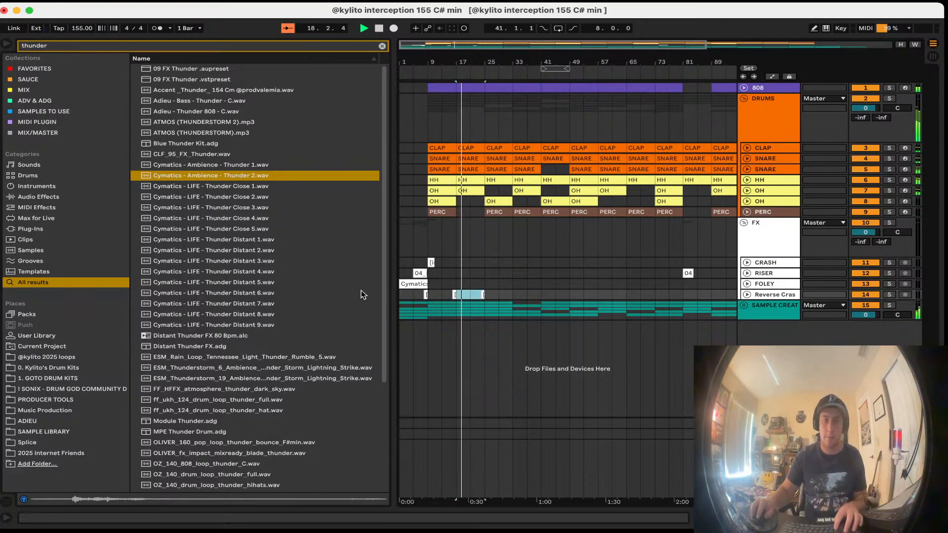
{"action": "key", "text": "super+d"}
{"action": "key", "text": "super+d"}
{"action": "key", "text": "super+d"}
{"action": "key", "text": "super+d"}
{"action": "key", "text": "super+d"}
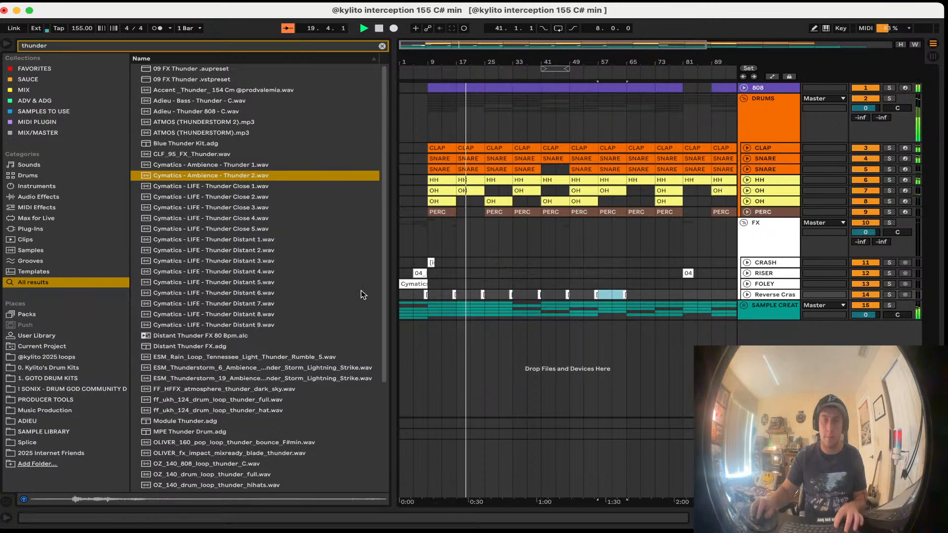
Step: Delete the reverse crash clips at bars 16, 32, 48 and 64 to leave one every 16 bars
{"action": "left_click", "coordinate": [454, 294]}
{"action": "key", "text": "Delete"}
{"action": "left_click", "coordinate": [511, 294]}
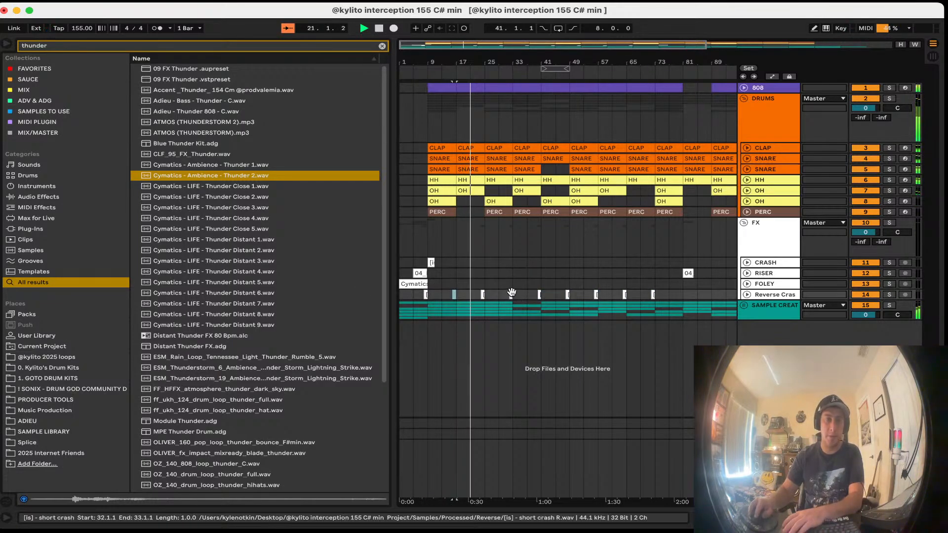
{"action": "key", "text": "Delete"}
{"action": "key", "text": "Delete"}
{"action": "left_click", "coordinate": [568, 295]}
{"action": "key", "text": "Delete"}
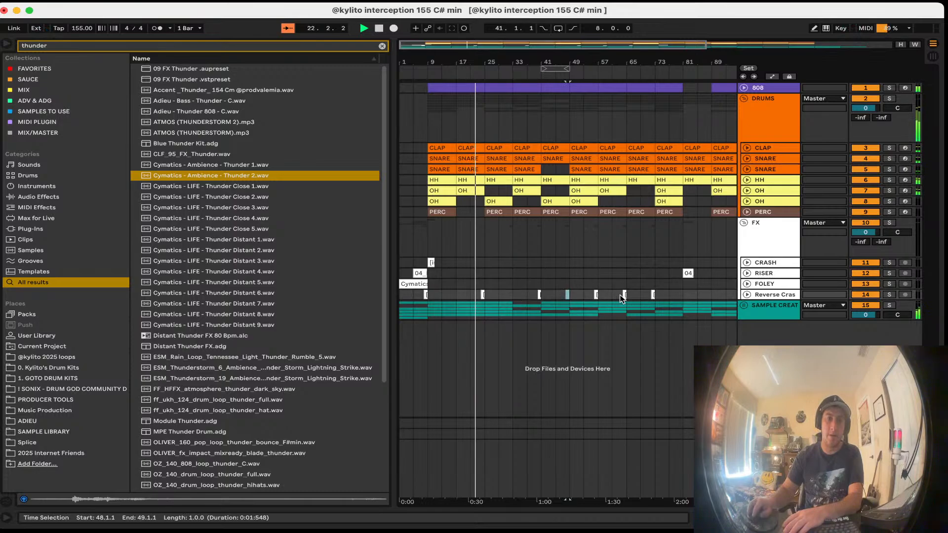
{"action": "left_click", "coordinate": [624, 295]}
{"action": "key", "text": "Delete"}
Step: Duplicate bars 1 to 77 of the Reverse Crash track and shift the copied section to start at bar 81
{"action": "left_click", "coordinate": [674, 295]}
{"action": "key", "text": "minus"}
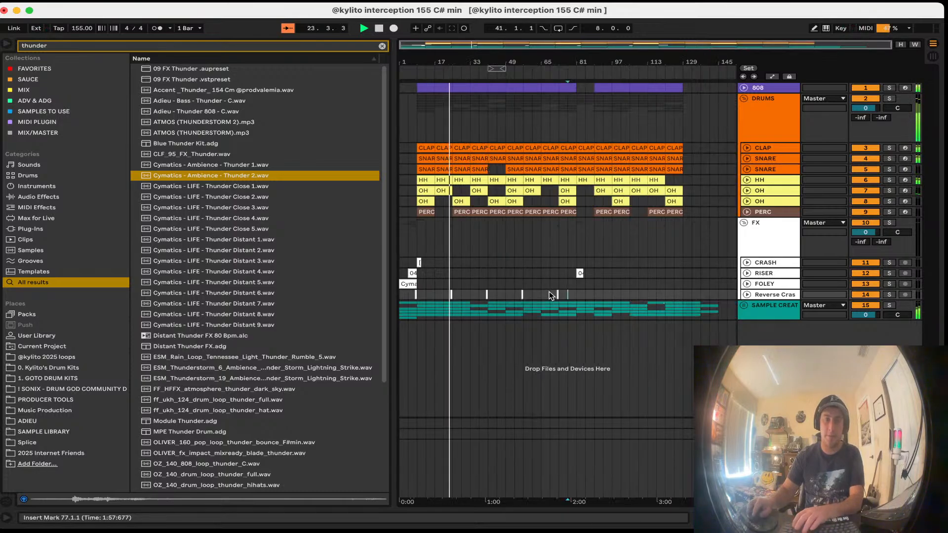
{"action": "left_click_drag", "start_coordinate": [565, 294], "coordinate": [382, 289]}
{"action": "key", "text": "super+d"}
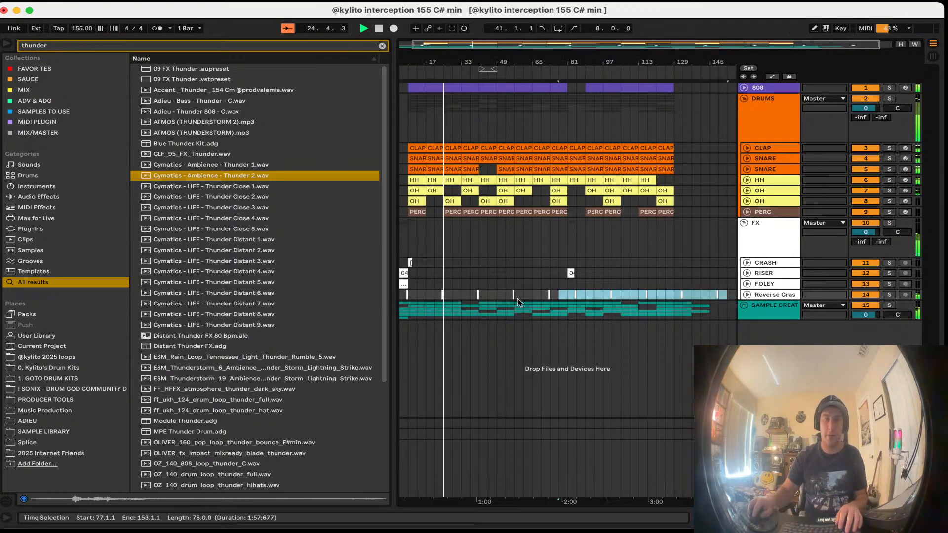
{"action": "key", "text": "Right"}
{"action": "key", "text": "Right"}
{"action": "key", "text": "plus"}
{"action": "key", "text": "plus"}
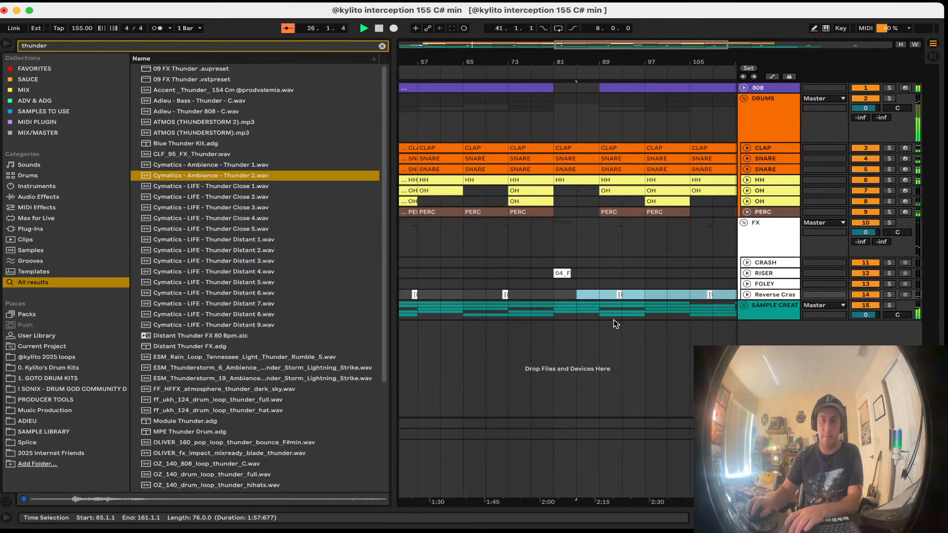
{"action": "key", "text": "Left"}
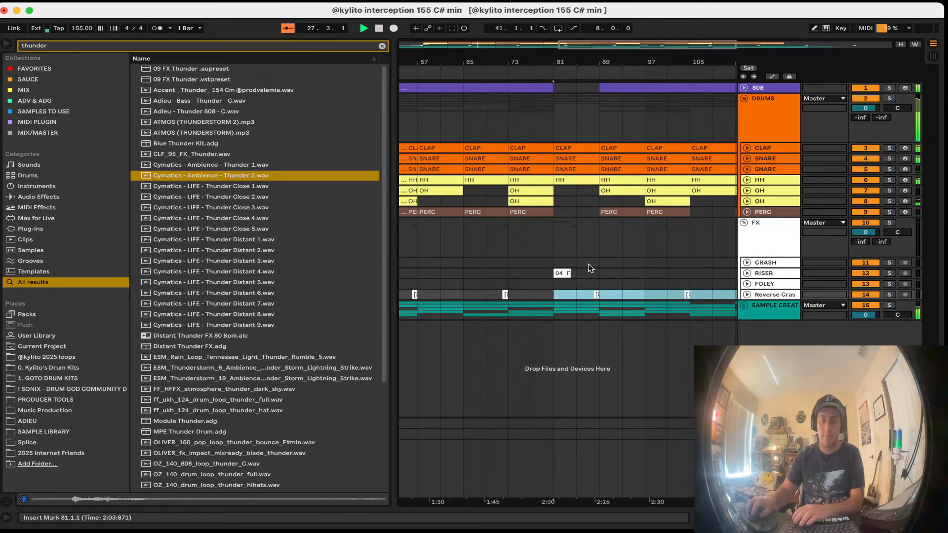
Step: Open the RISER clip at bar 81 to examine its waveform and look over the full arrangement
{"action": "left_click", "coordinate": [590, 268]}
{"action": "double_click", "coordinate": [562, 273]}
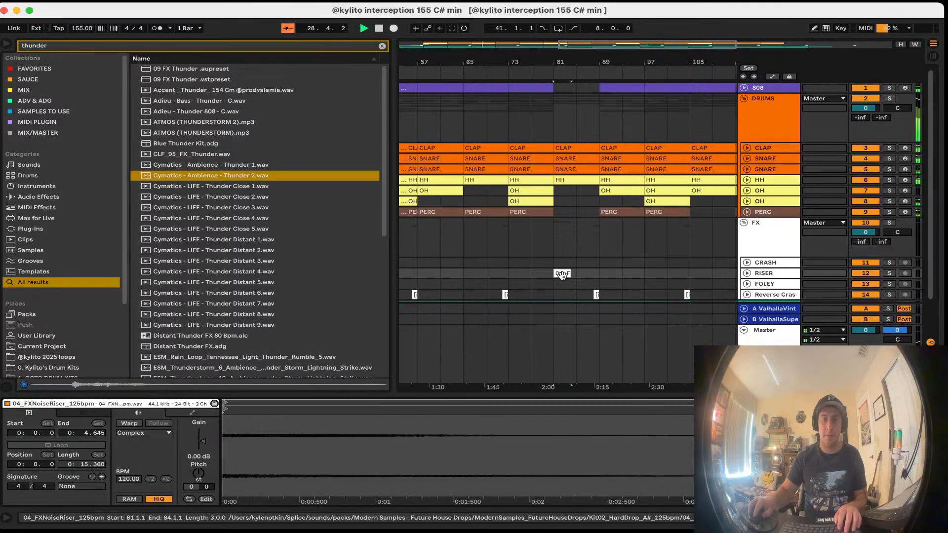
{"action": "left_click", "coordinate": [541, 279]}
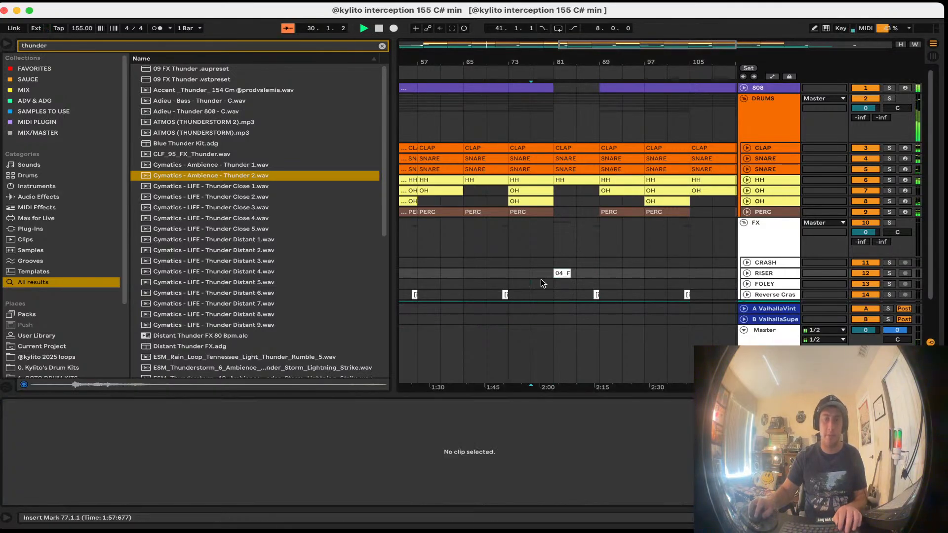
{"action": "key", "text": "minus"}
{"action": "key", "text": "minus"}
{"action": "left_click", "coordinate": [456, 235]}
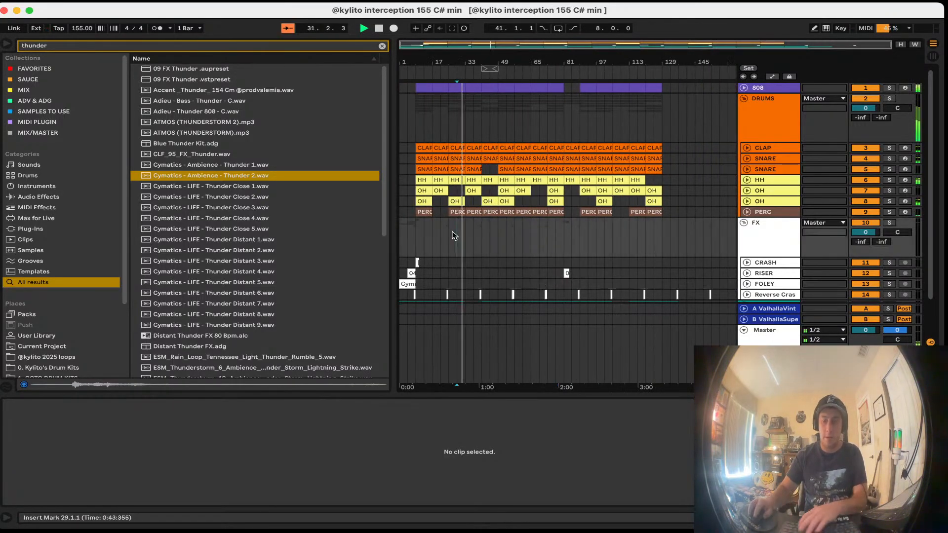
Step: Delete the HH, both OH and PERC clips between bars 49 and 57
{"action": "key", "text": "plus"}
{"action": "key", "text": "plus"}
{"action": "left_click", "coordinate": [594, 197]}
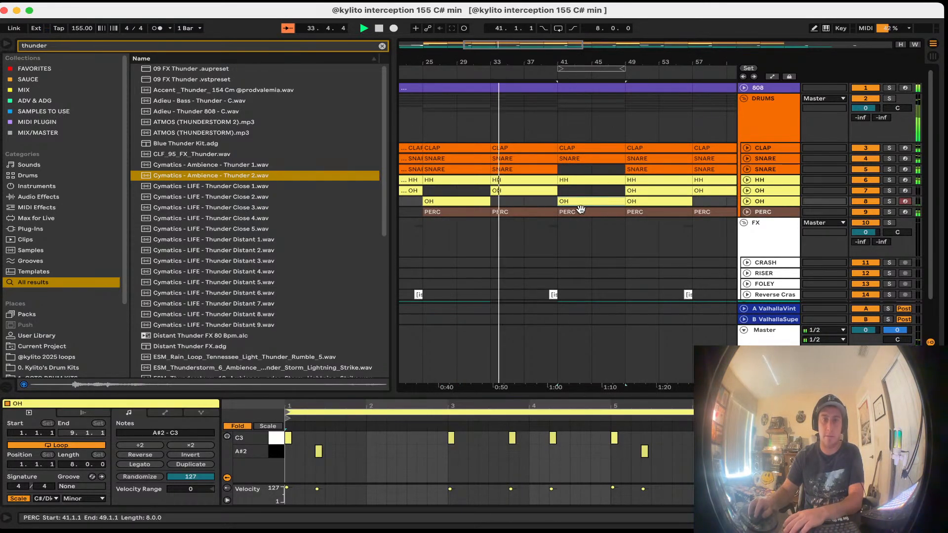
{"action": "key", "text": "plus"}
{"action": "key", "text": "minus"}
{"action": "key", "text": "minus"}
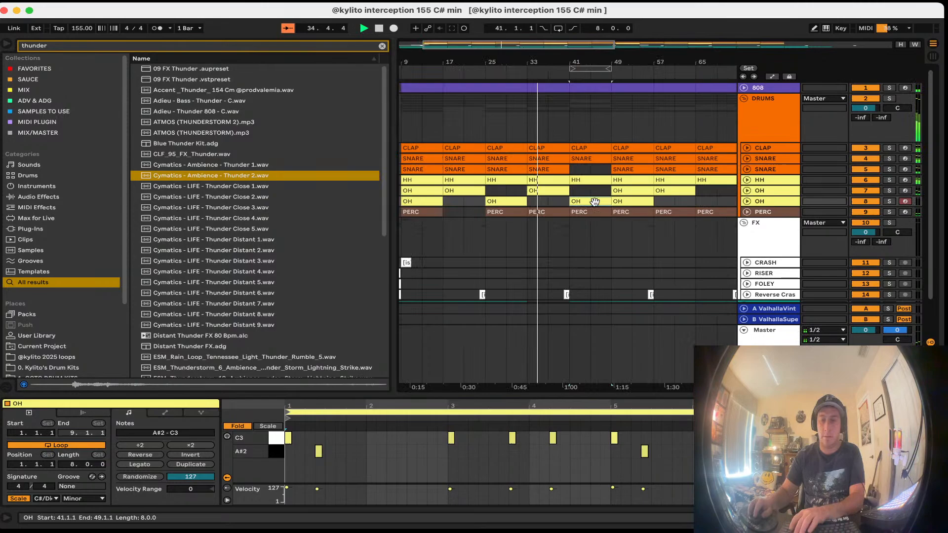
{"action": "left_click", "coordinate": [623, 204]}
{"action": "left_click_drag", "start_coordinate": [654, 221], "coordinate": [612, 179]}
{"action": "key", "text": "Delete"}
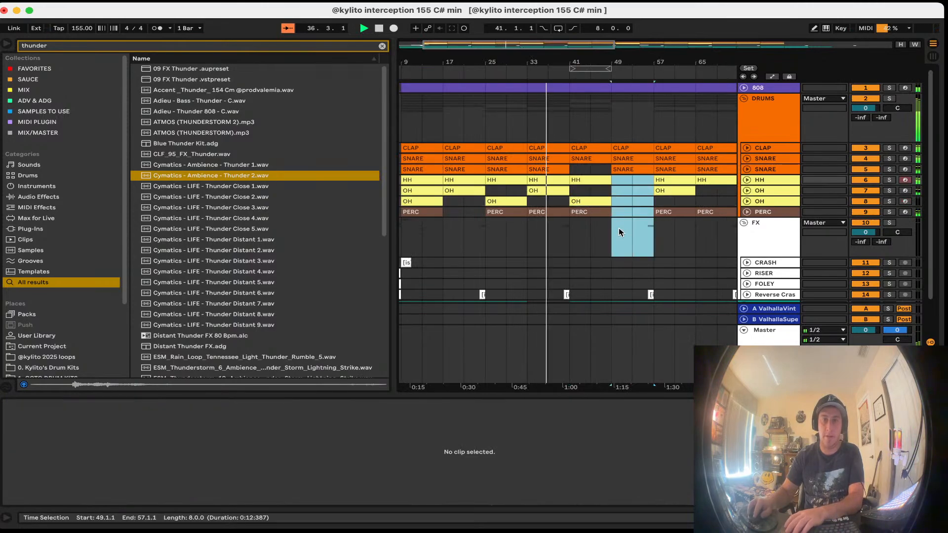
Step: Delete the lower SNARE track's clip at bars 49 to 57, save the set and shrink the clip detail view
{"action": "key", "text": "minus"}
{"action": "left_click", "coordinate": [568, 169]}
{"action": "key", "text": "Delete"}
{"action": "left_click", "coordinate": [570, 213]}
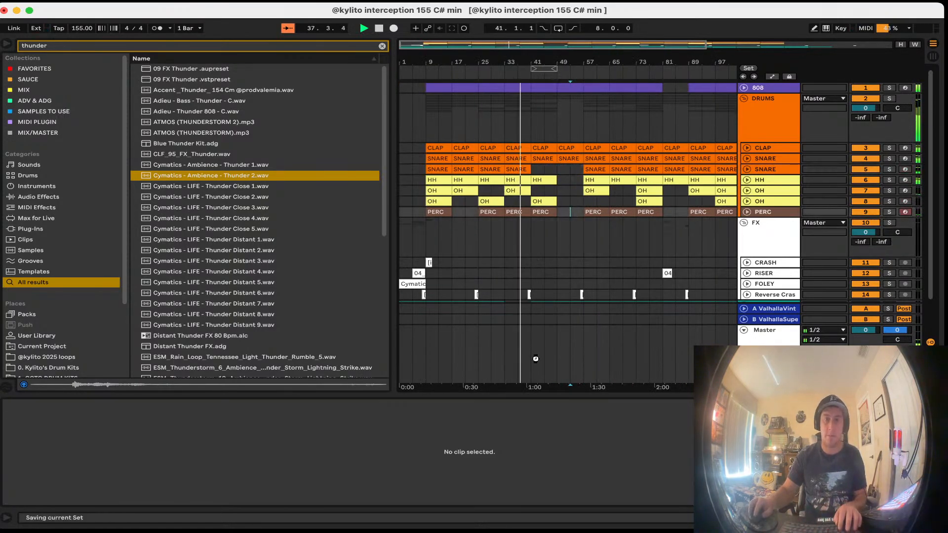
{"action": "left_click_drag", "start_coordinate": [534, 396], "coordinate": [538, 499]}
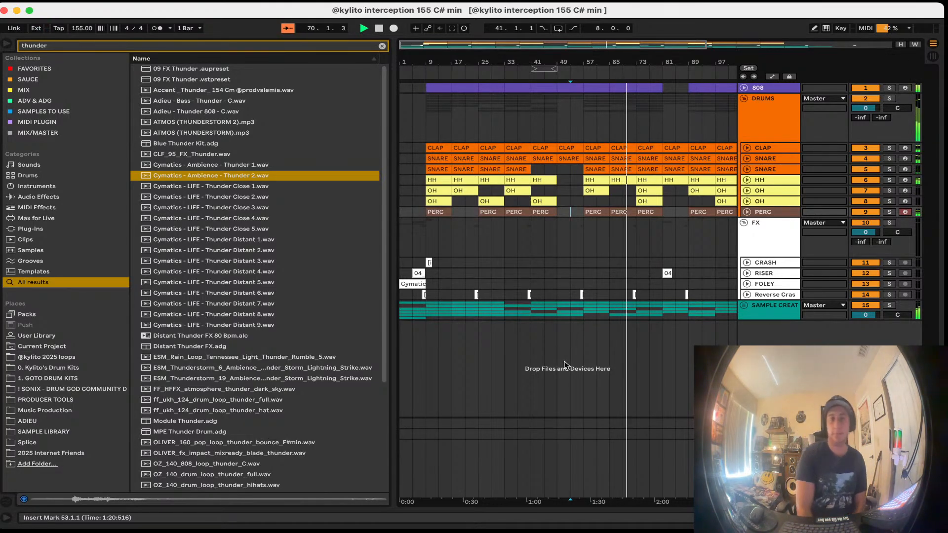
Step: Thin out the HH clip at bar 73 by deleting hi-hat notes in its first bar and at the end of its fourth bar
{"action": "left_click", "coordinate": [565, 361]}
{"action": "key", "text": "w"}
{"action": "left_click", "coordinate": [568, 359]}
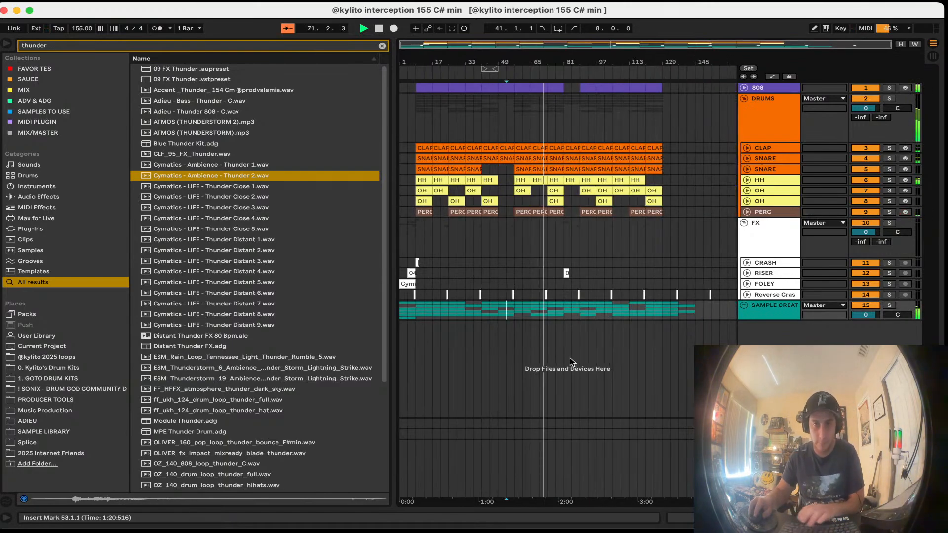
{"action": "double_click", "coordinate": [553, 179]}
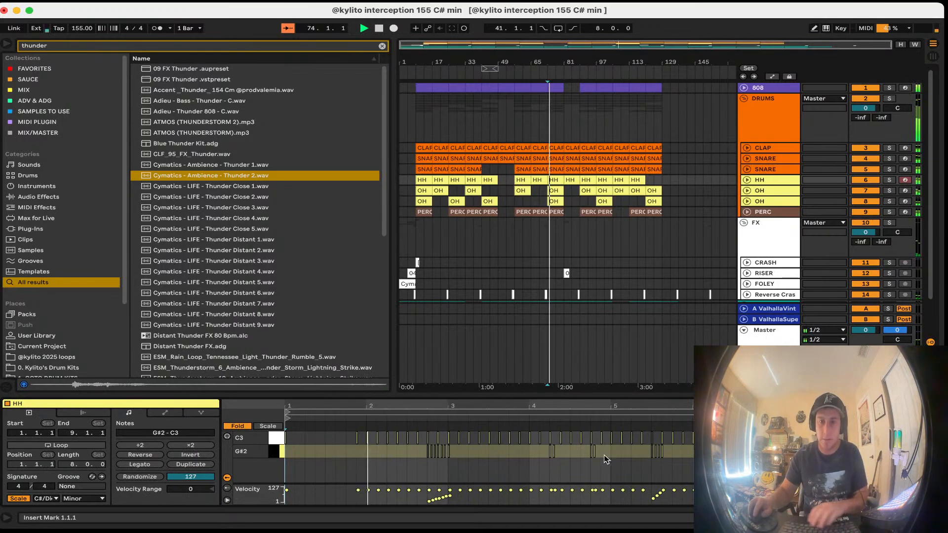
{"action": "left_click_drag", "start_coordinate": [630, 452], "coordinate": [607, 426]}
{"action": "key", "text": "Delete"}
{"action": "left_click", "coordinate": [806, 452]}
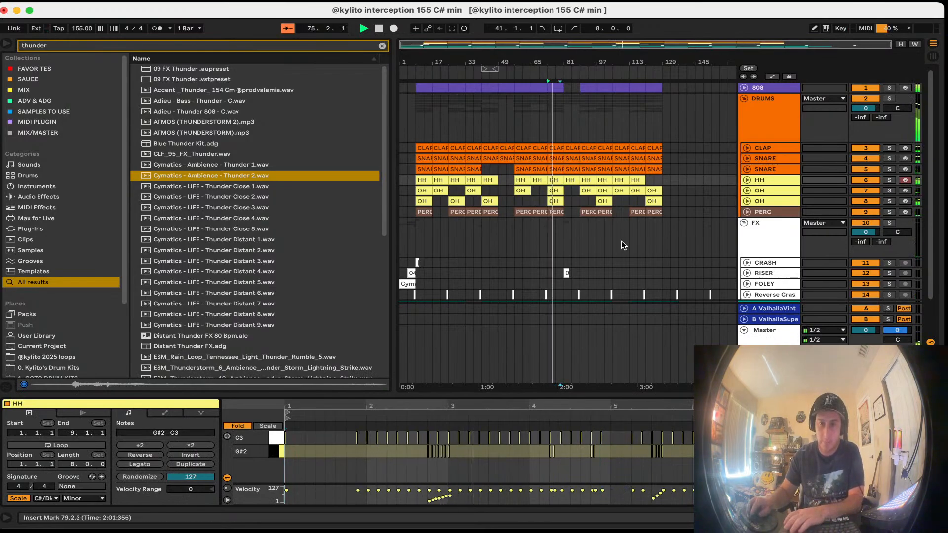
Step: Delete groups of hi-hat notes near the ends of bars 1, 3 and 4 and further on in the HH clip at bar 97
{"action": "left_click", "coordinate": [604, 181]}
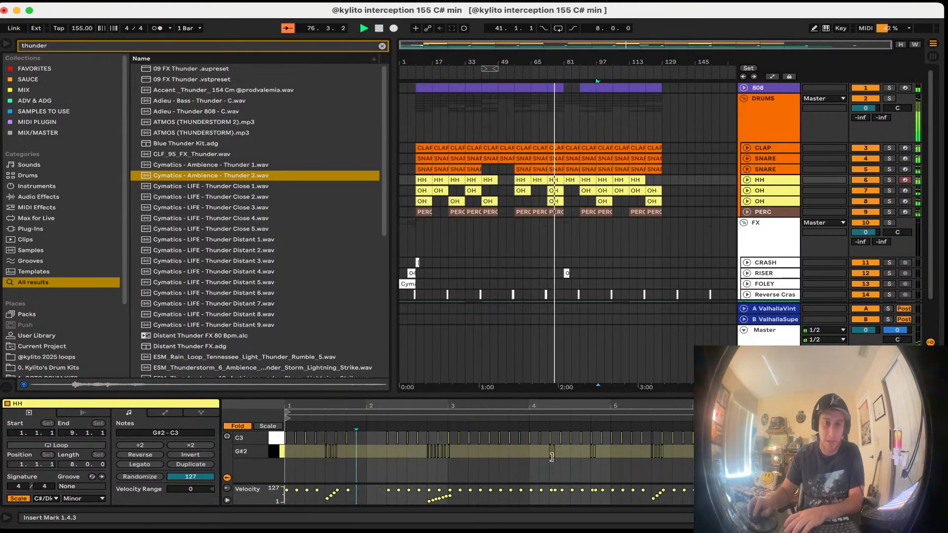
{"action": "left_click_drag", "start_coordinate": [516, 454], "coordinate": [494, 434]}
{"action": "key", "text": "Delete"}
{"action": "left_click_drag", "start_coordinate": [607, 453], "coordinate": [596, 434]}
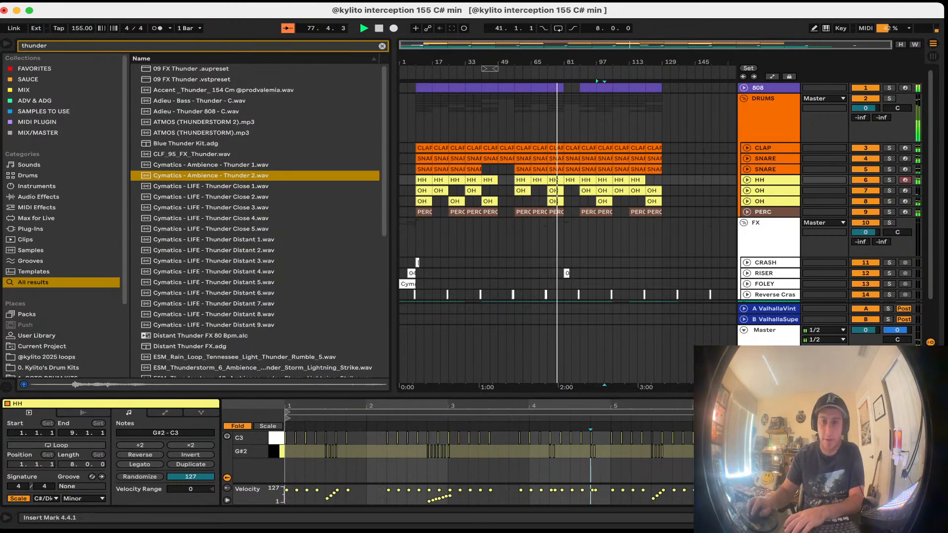
{"action": "key", "text": "Delete"}
{"action": "key", "text": "Delete"}
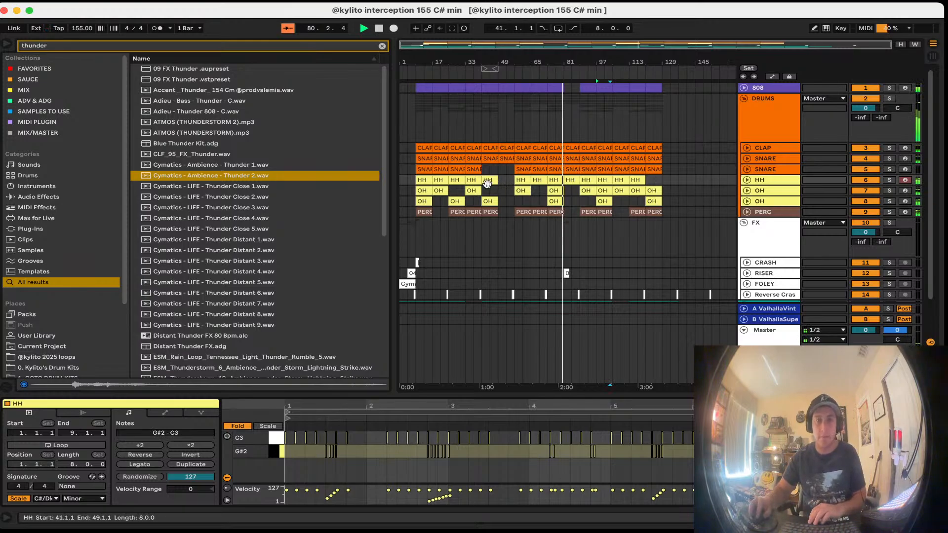
Step: Delete hi-hat notes in the fourth bar of the HH clip at bar 81 and shrink the clip detail view
{"action": "key", "text": "Delete"}
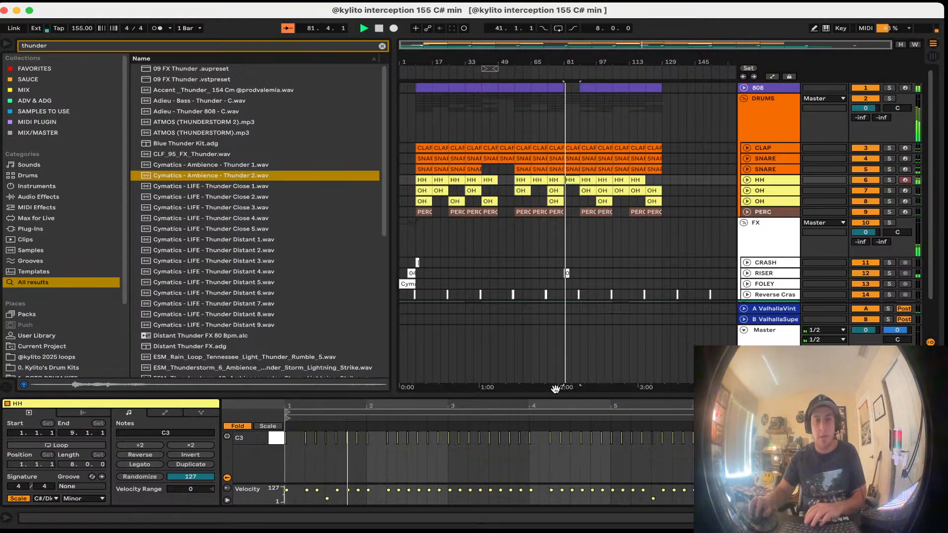
{"action": "left_click", "coordinate": [581, 436]}
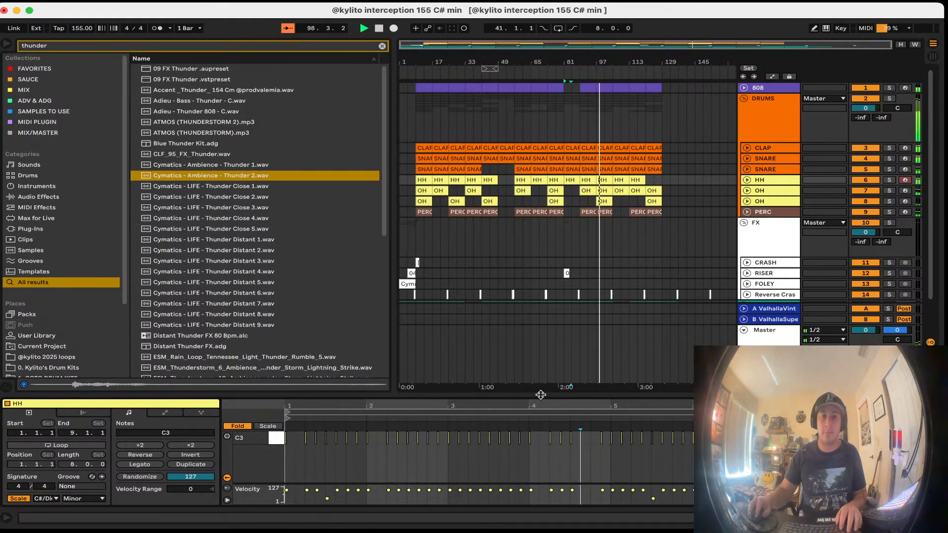
{"action": "left_click_drag", "start_coordinate": [541, 395], "coordinate": [543, 474]}
Step: Duplicate the harsh crash clip on the CRASH track, place the copy at bar 89 and save the set
{"action": "left_click", "coordinate": [407, 261]}
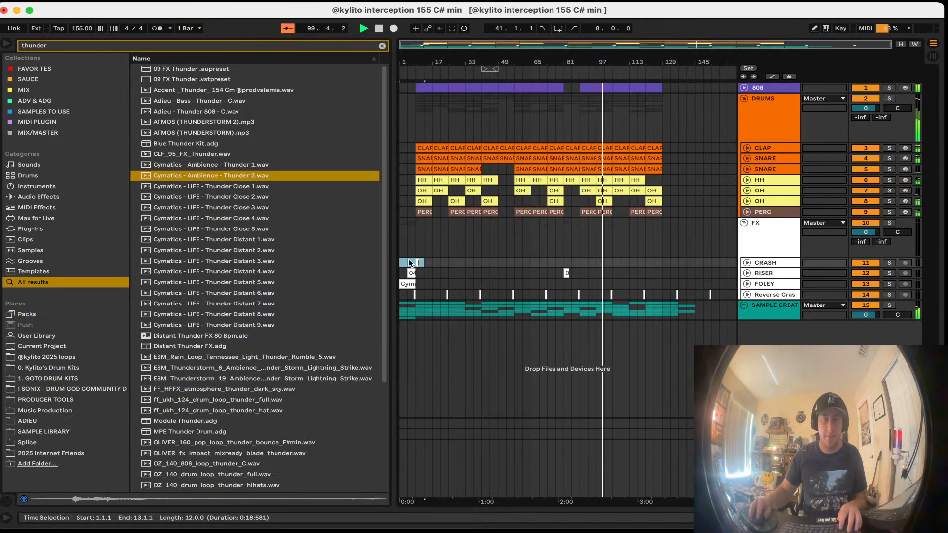
{"action": "left_click", "coordinate": [465, 261]}
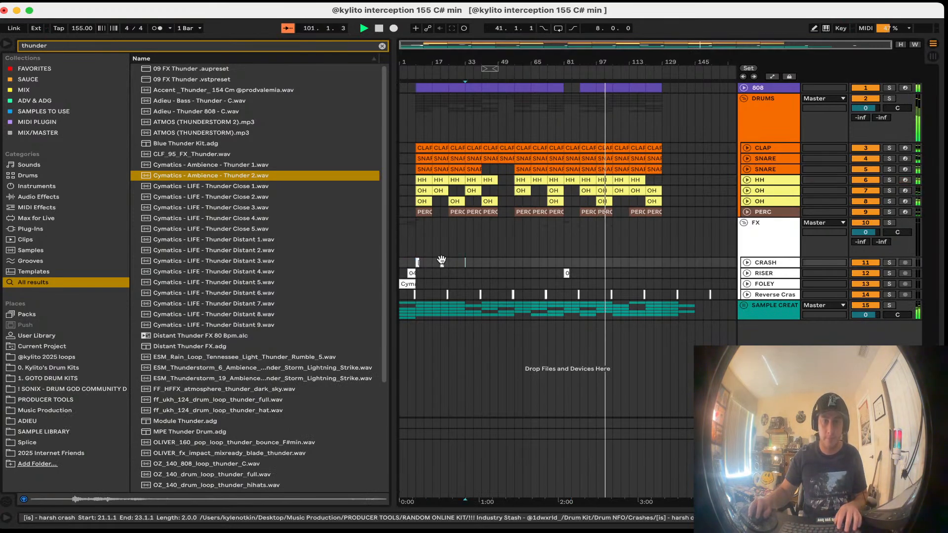
{"action": "left_click_drag", "start_coordinate": [442, 260], "coordinate": [581, 262]}
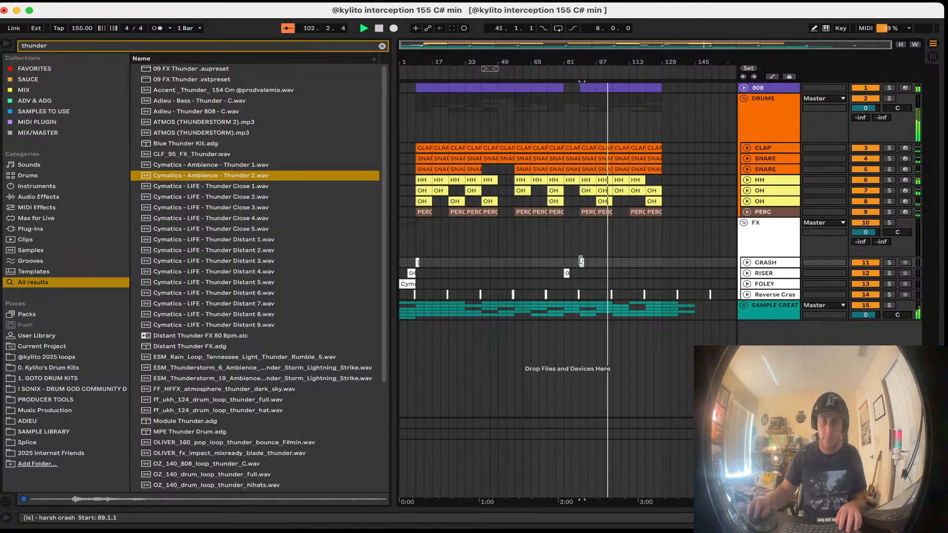
{"action": "left_click", "coordinate": [540, 261]}
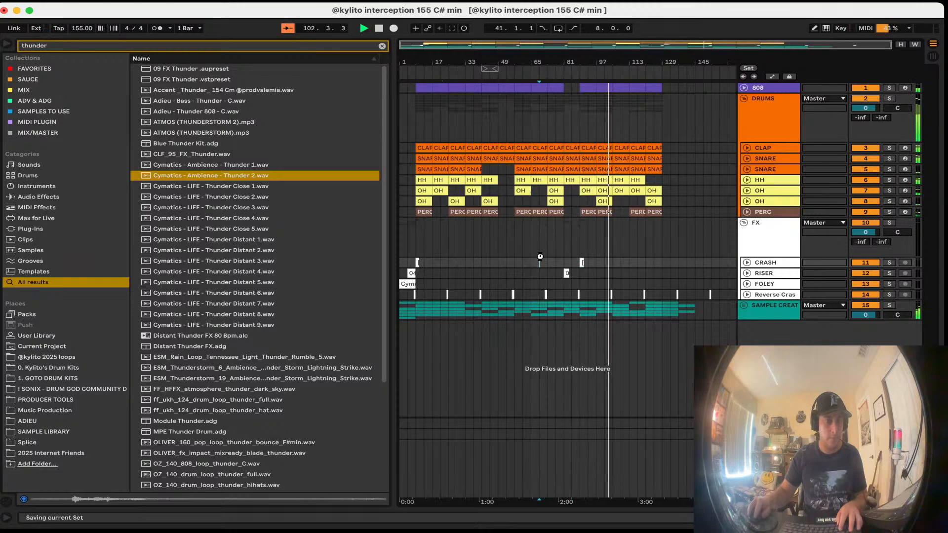
Step: Extend the arrangement loop to start at bar 1 and span 144 bars
{"action": "left_click", "coordinate": [644, 226]}
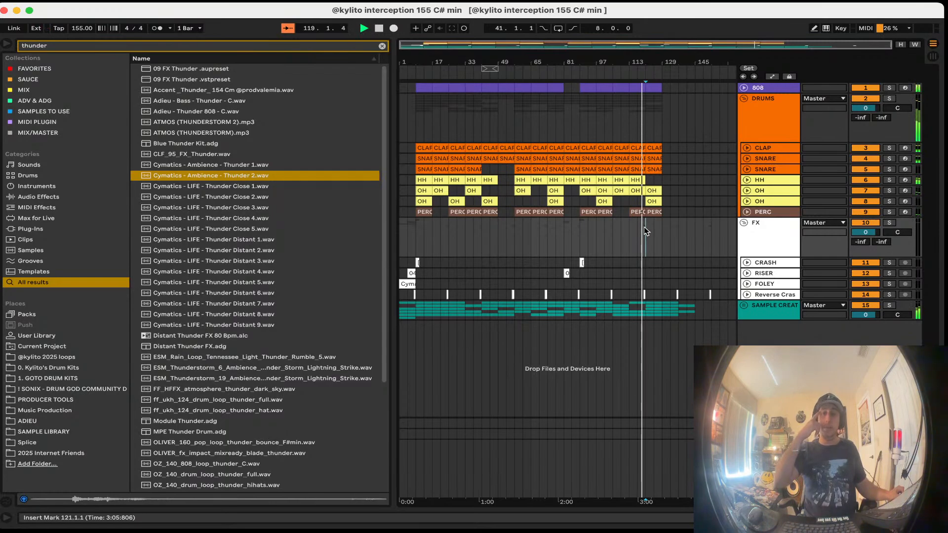
{"action": "left_click", "coordinate": [593, 336]}
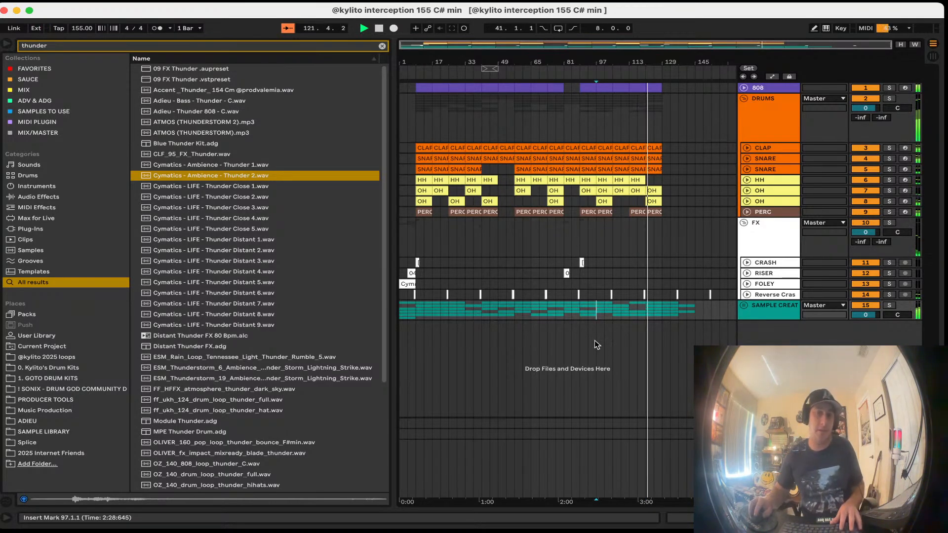
{"action": "left_click_drag", "start_coordinate": [483, 69], "coordinate": [400, 69]}
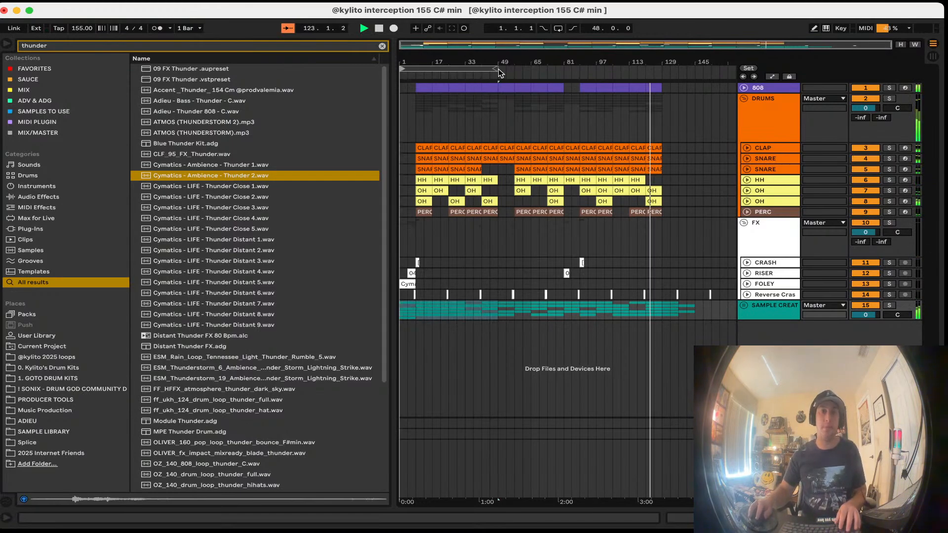
{"action": "left_click_drag", "start_coordinate": [498, 69], "coordinate": [694, 69]}
Step: Delete the last reverse crash clip, just before bar 153 on the Reverse Crash track
{"action": "left_click", "coordinate": [712, 294]}
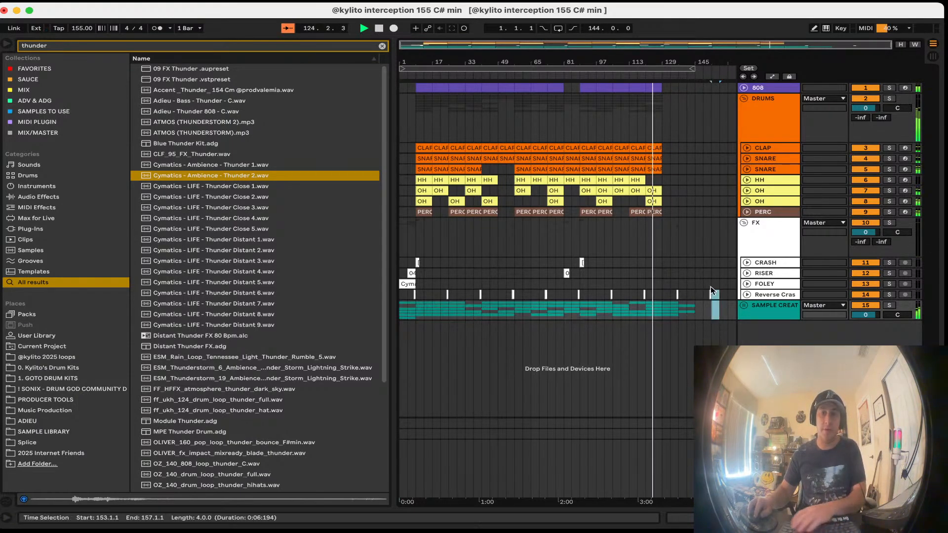
{"action": "left_click", "coordinate": [704, 310]}
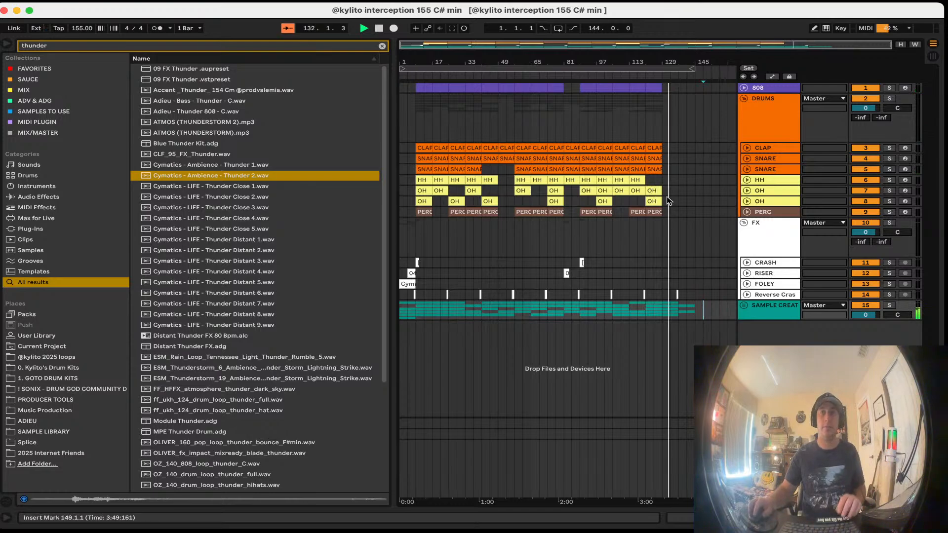
{"action": "left_click", "coordinate": [707, 202]}
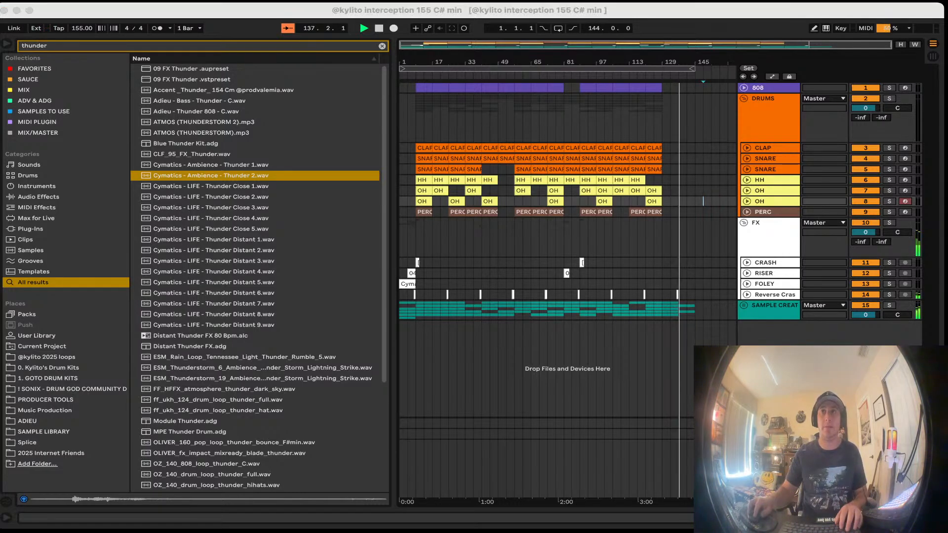
Step: Stop playback, collect all files and save the set
{"action": "key", "text": "space"}
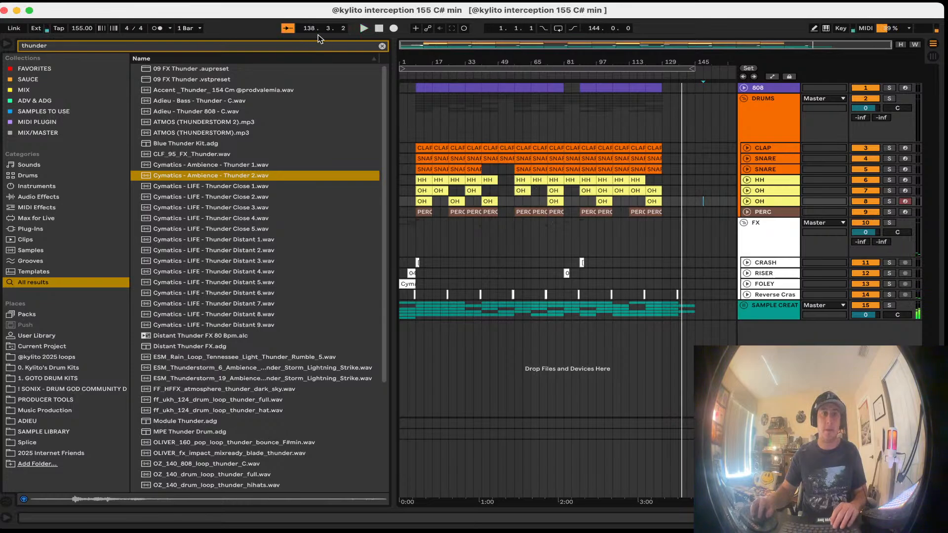
{"action": "left_click", "coordinate": [56, 2]}
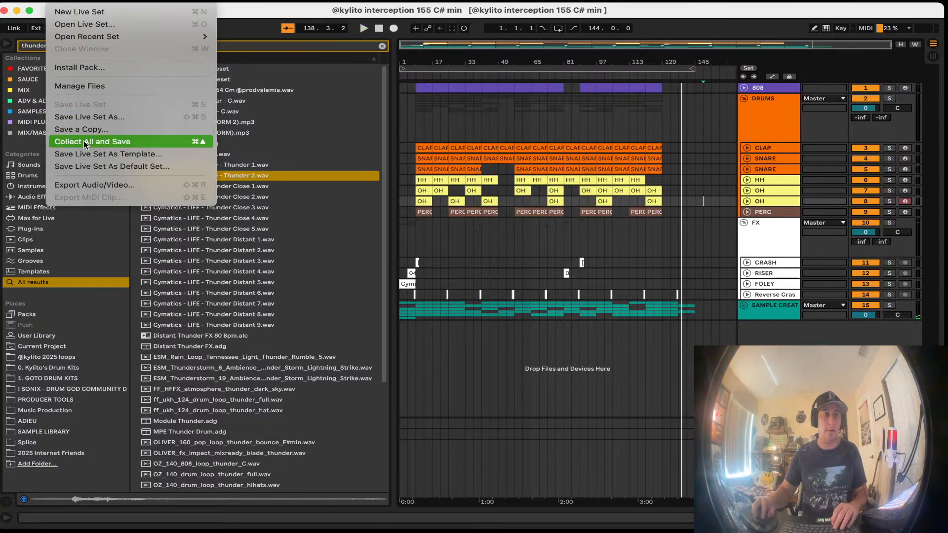
{"action": "left_click", "coordinate": [124, 141]}
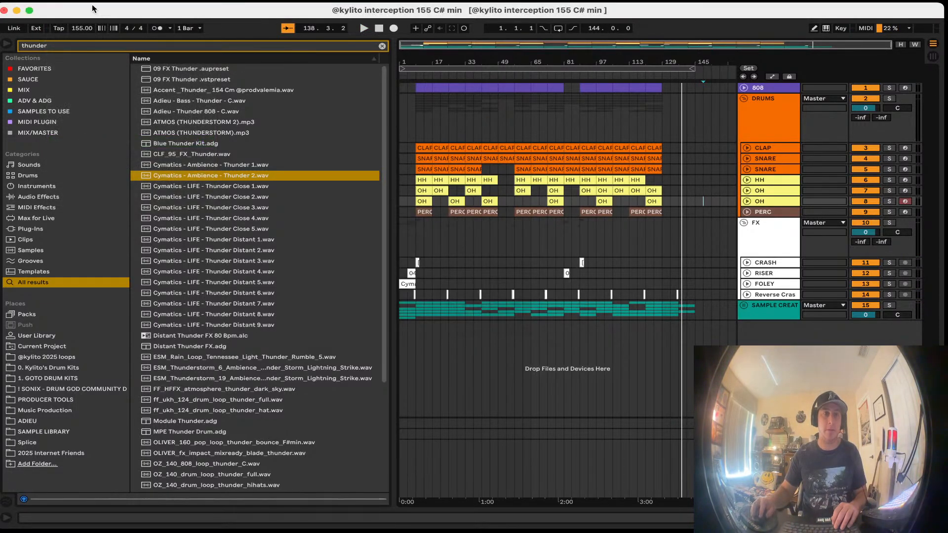
Step: Export the Master track from bar 1 for 144 bars as a CBR 320 MP3 at 48000 Hz
{"action": "left_click", "coordinate": [56, 1]}
{"action": "left_click", "coordinate": [87, 189]}
{"action": "key", "text": "Return"}
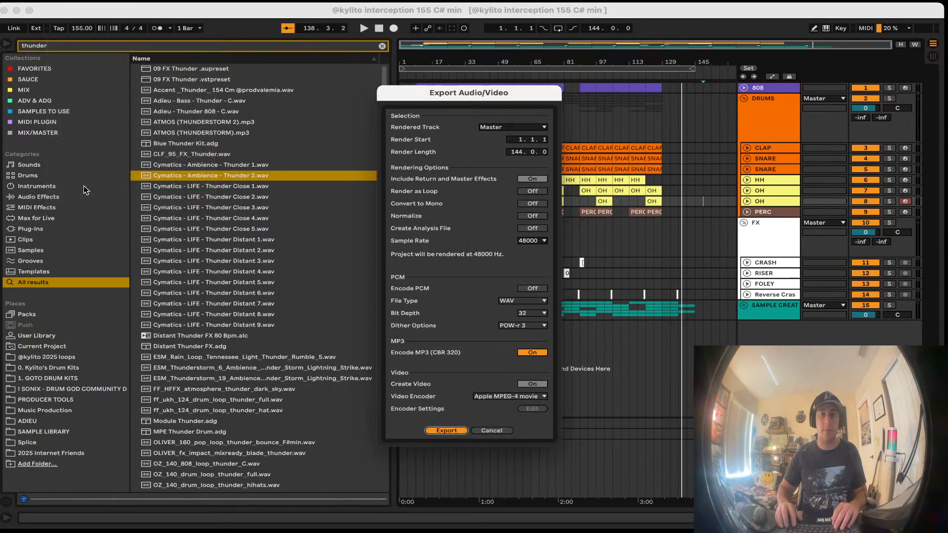
{"action": "key", "text": "Escape"}
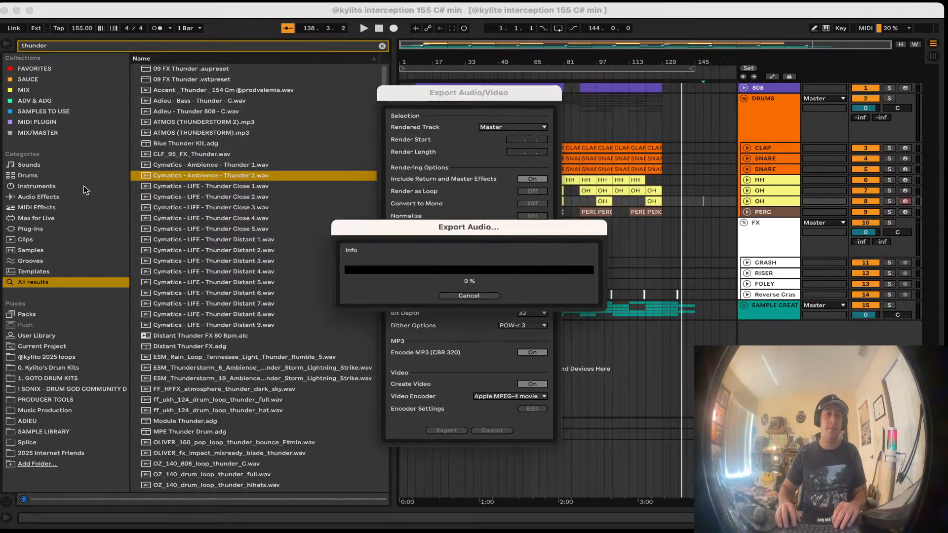
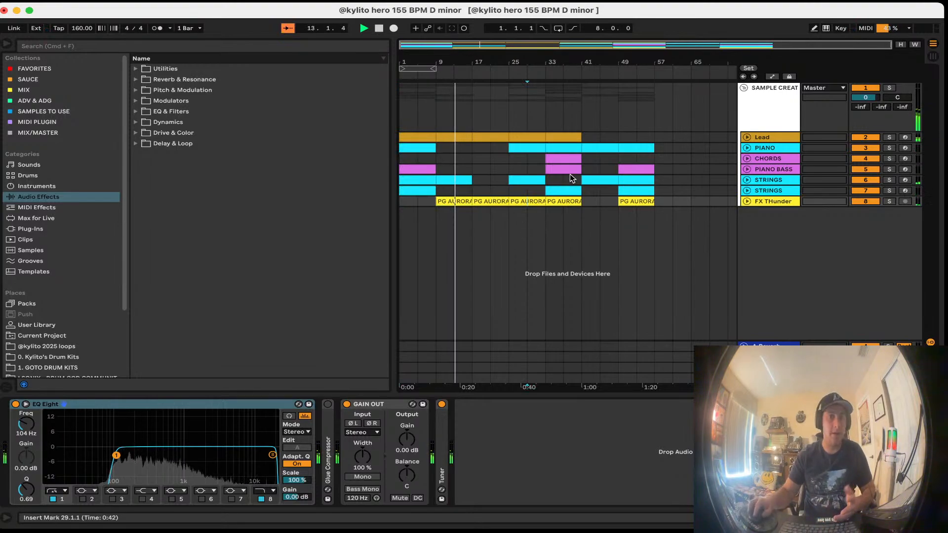
Step: Copy the CHORDS clip from bar 33 to bar 17 and the first FX THunder clip to bar 1
{"action": "left_click_drag", "start_coordinate": [563, 159], "coordinate": [503, 159]}
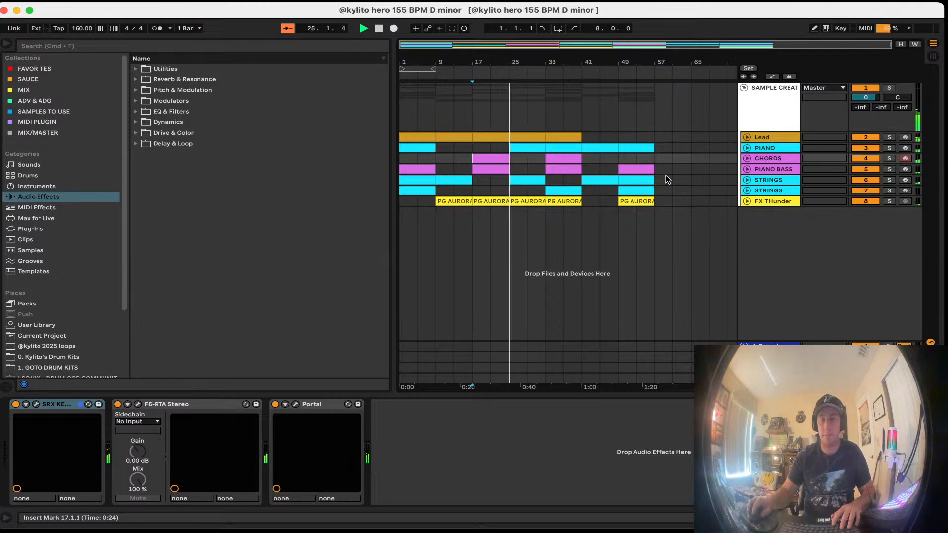
{"action": "left_click", "coordinate": [889, 202]}
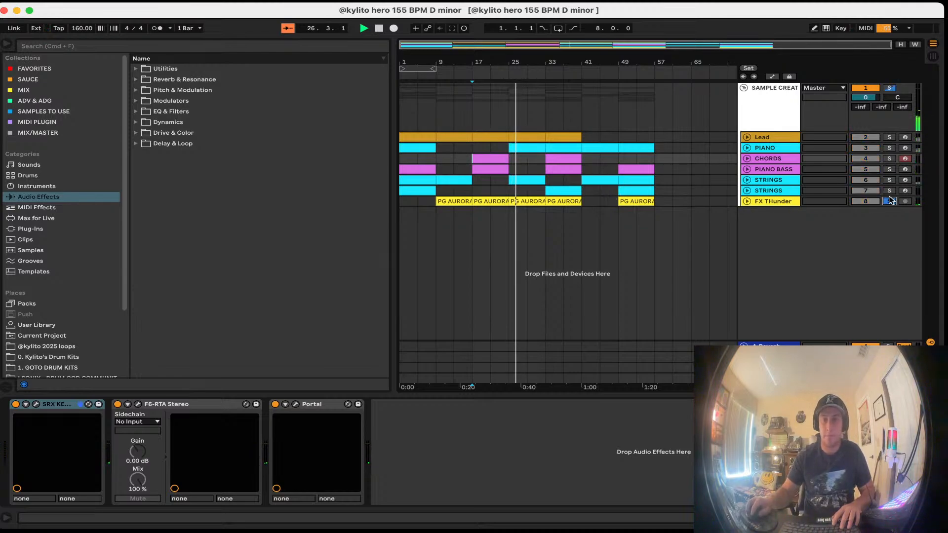
{"action": "left_click", "coordinate": [889, 201]}
{"action": "left_click_drag", "start_coordinate": [448, 202], "coordinate": [416, 203]}
{"action": "left_click", "coordinate": [455, 223]}
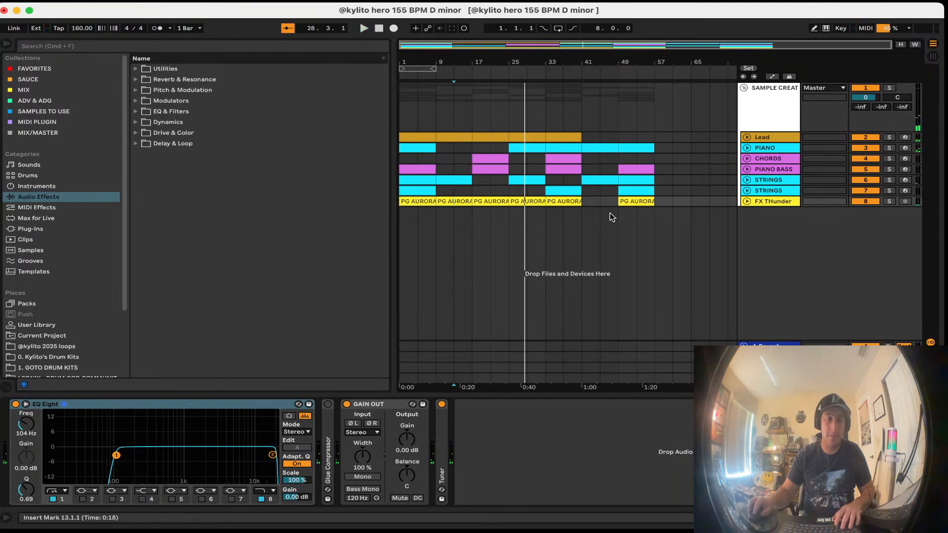
{"action": "left_click", "coordinate": [779, 105]}
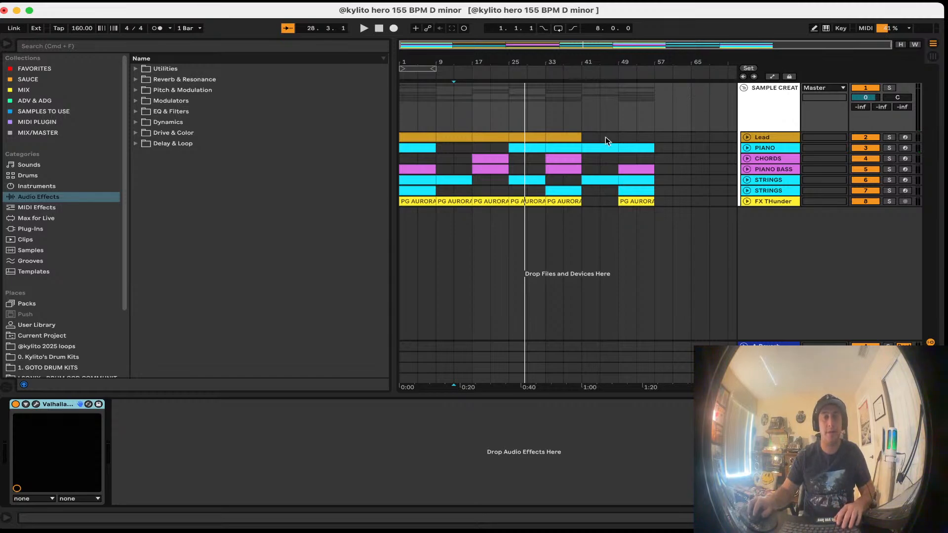
{"action": "left_click", "coordinate": [428, 68]}
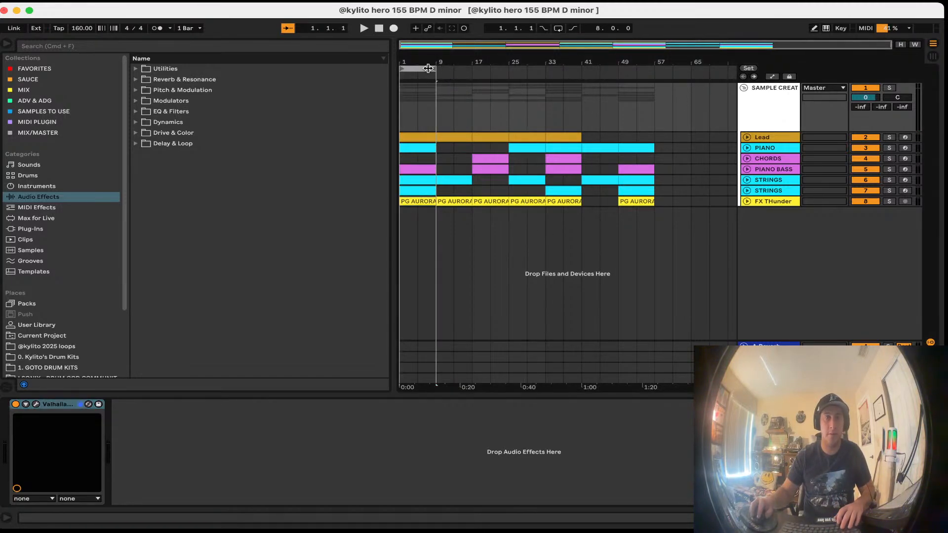
{"action": "left_click", "coordinate": [57, 1]}
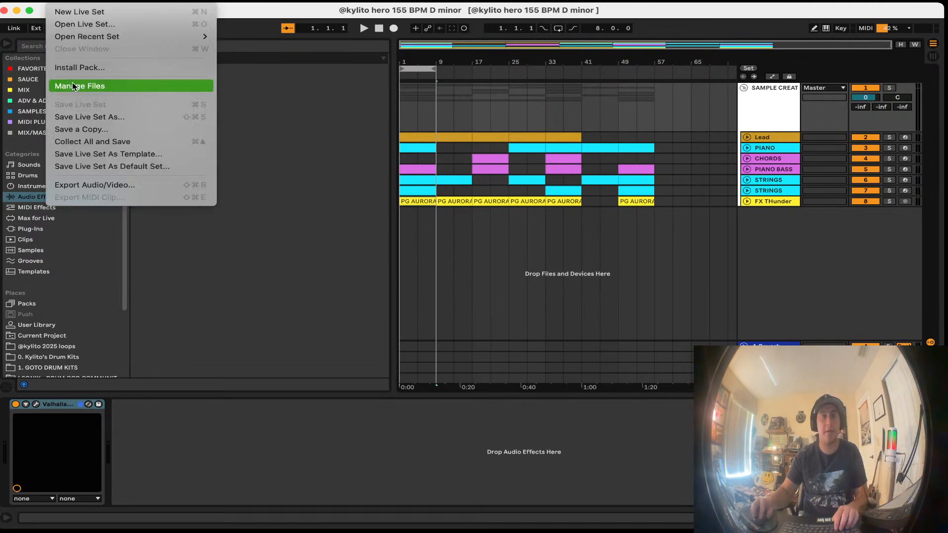
{"action": "left_click", "coordinate": [79, 116]}
{"action": "key", "text": "super+d"}
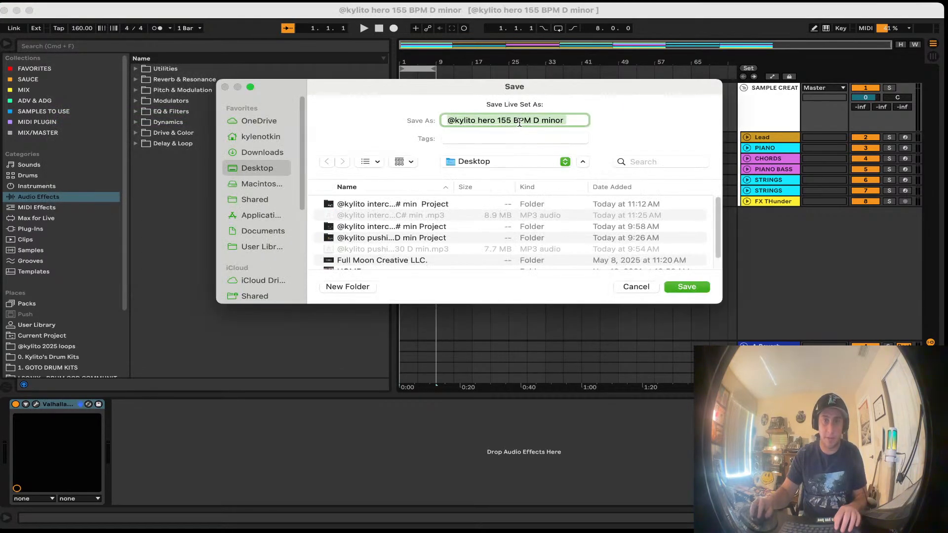
{"action": "left_click", "coordinate": [529, 121]}
{"action": "key", "text": "BackSpace"}
{"action": "key", "text": "BackSpace"}
{"action": "key", "text": "BackSpace"}
{"action": "key", "text": "BackSpace"}
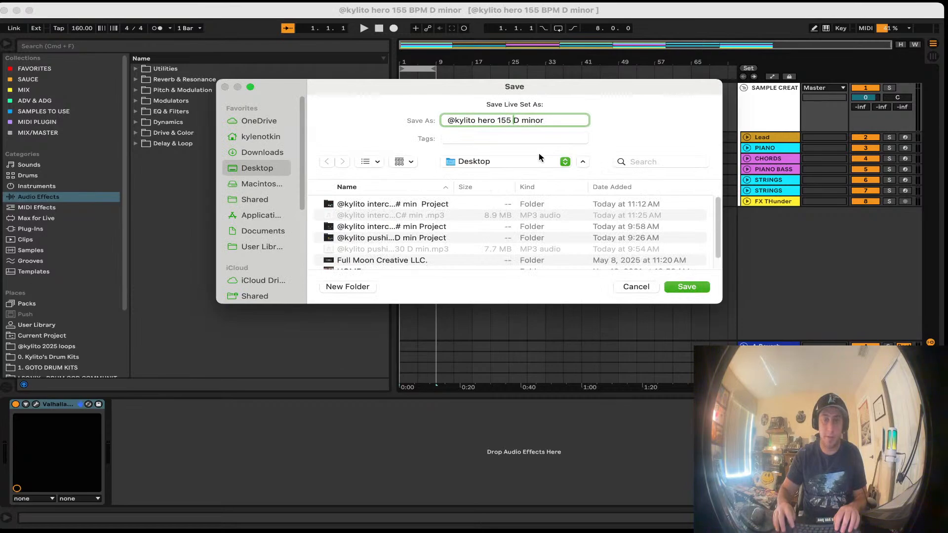
{"action": "key", "text": "super+Right"}
{"action": "key", "text": "BackSpace"}
{"action": "key", "text": "BackSpace"}
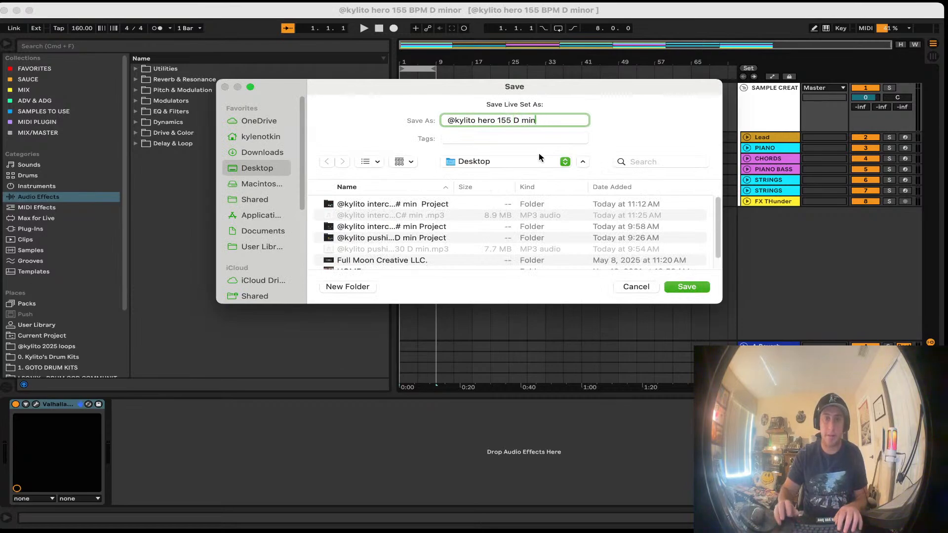
{"action": "key", "text": "Return"}
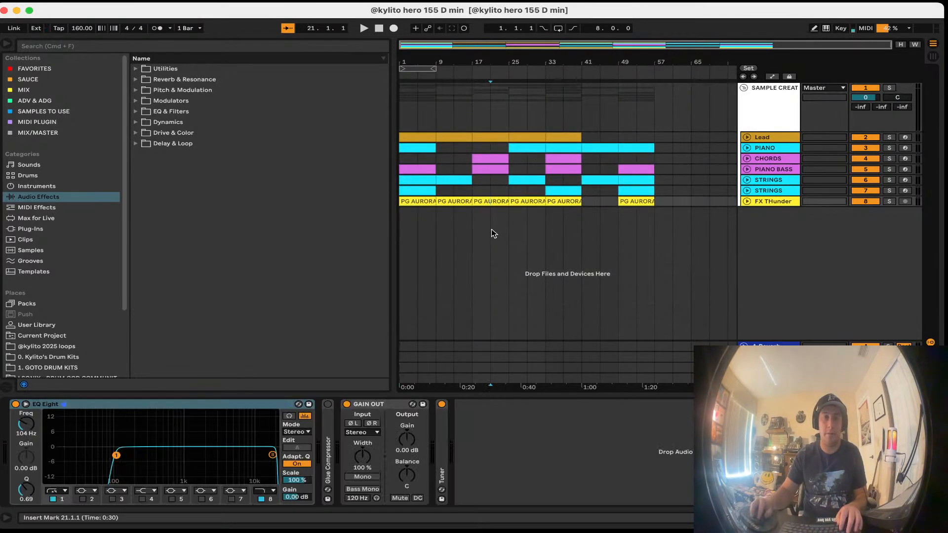
Step: Delete the GAIN OUT and Tuner devices from the FX THunder track
{"action": "left_click", "coordinate": [371, 404]}
{"action": "key", "text": "Delete"}
{"action": "key", "text": "Delete"}
{"action": "key", "text": "super+shift+r"}
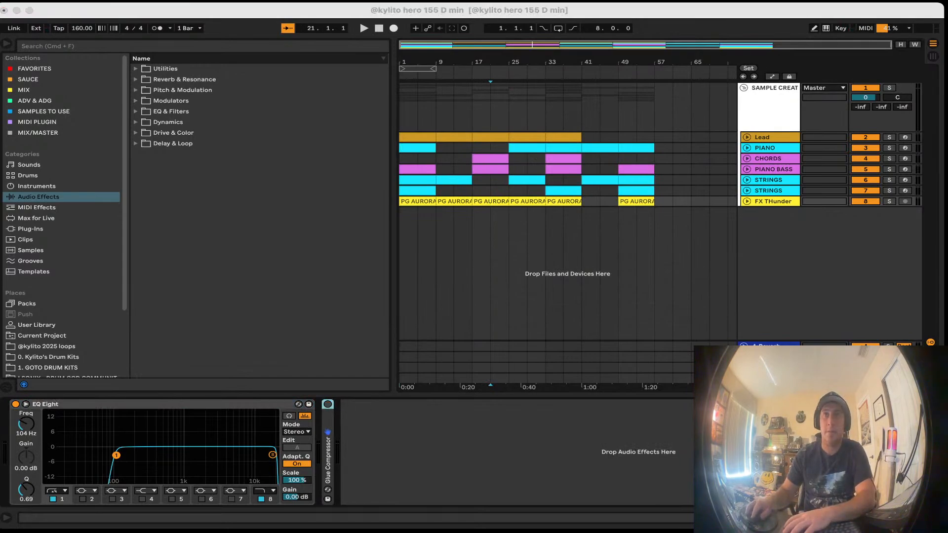
Step: Move the 8-bar loop range to start at bar 9 and place the insert marker at bar 17
{"action": "left_click", "coordinate": [413, 69]}
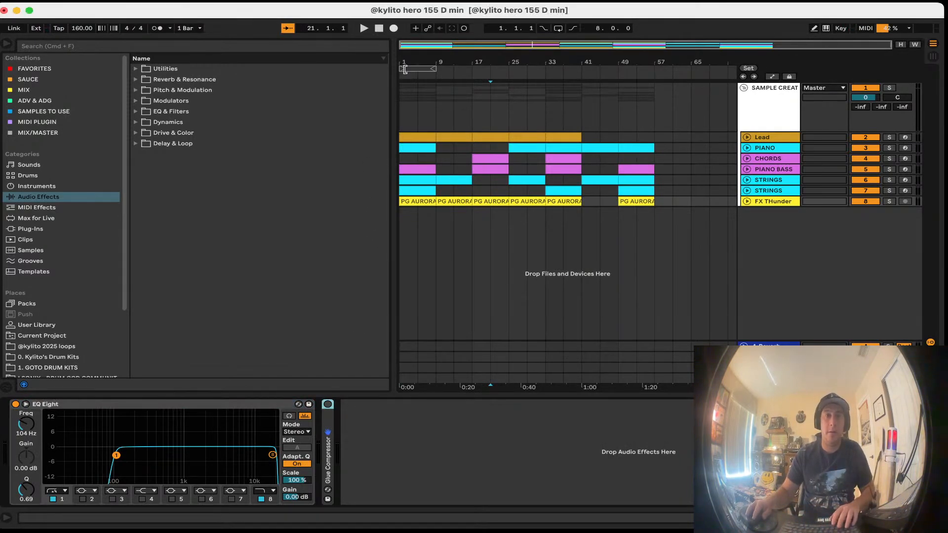
{"action": "left_click_drag", "start_coordinate": [414, 69], "coordinate": [447, 68]}
{"action": "left_click", "coordinate": [475, 292]}
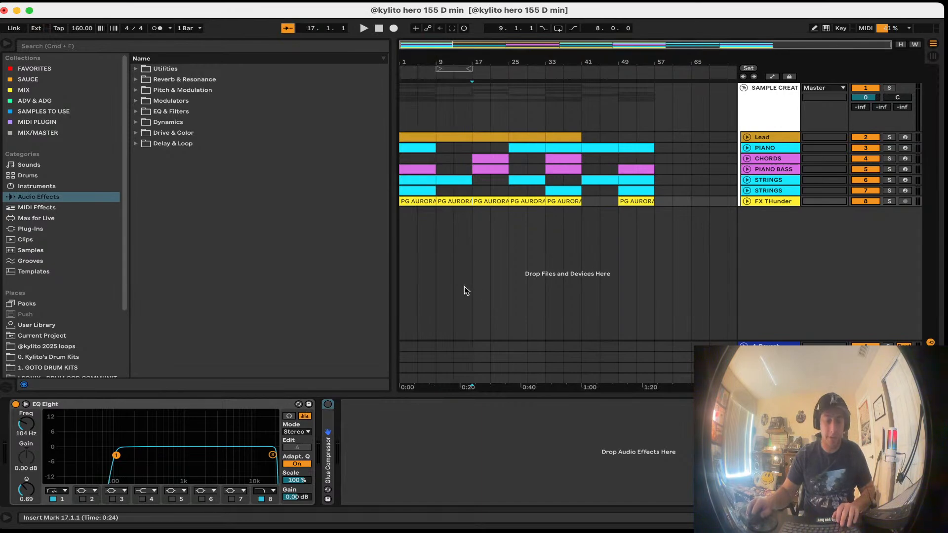
Step: Insert a new MIDI track, move it above the sample group and duplicate it four times
{"action": "right_click", "coordinate": [779, 248]}
{"action": "left_click", "coordinate": [790, 262]}
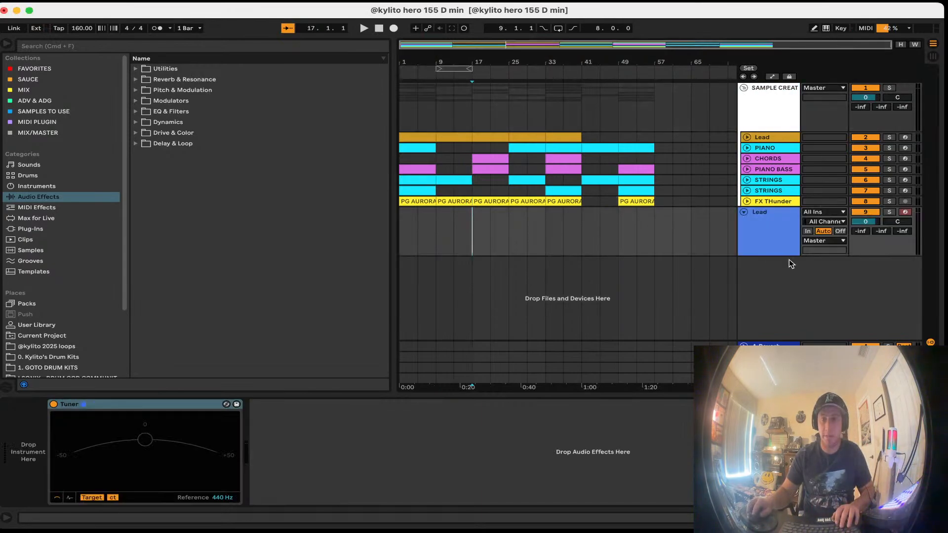
{"action": "left_click_drag", "start_coordinate": [778, 234], "coordinate": [774, 96]}
{"action": "key", "text": "super+d"}
{"action": "key", "text": "super+d"}
{"action": "key", "text": "super+d"}
{"action": "key", "text": "super+d"}
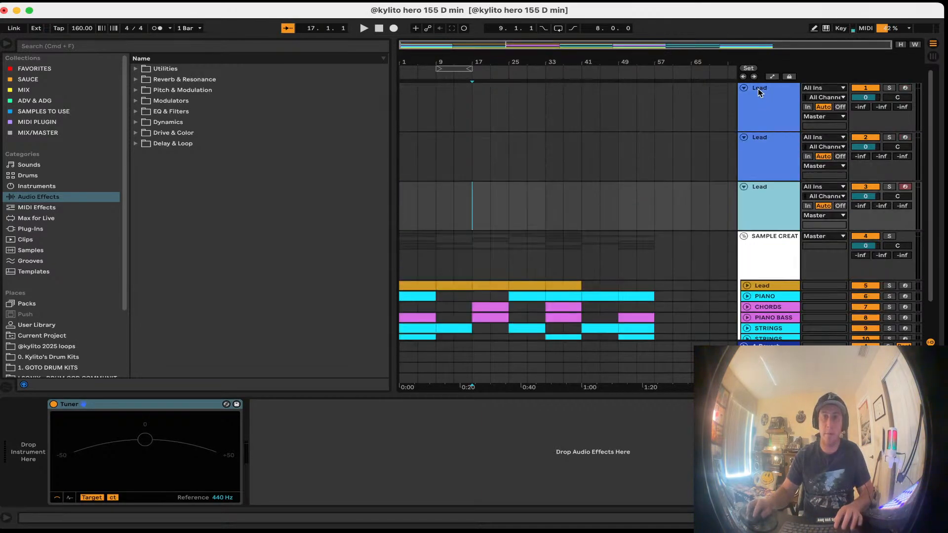
Step: Fold the five new MIDI tracks above the sample group
{"action": "left_click", "coordinate": [743, 89]}
{"action": "left_click", "coordinate": [744, 100]}
{"action": "left_click", "coordinate": [744, 109]}
{"action": "left_click", "coordinate": [743, 120]}
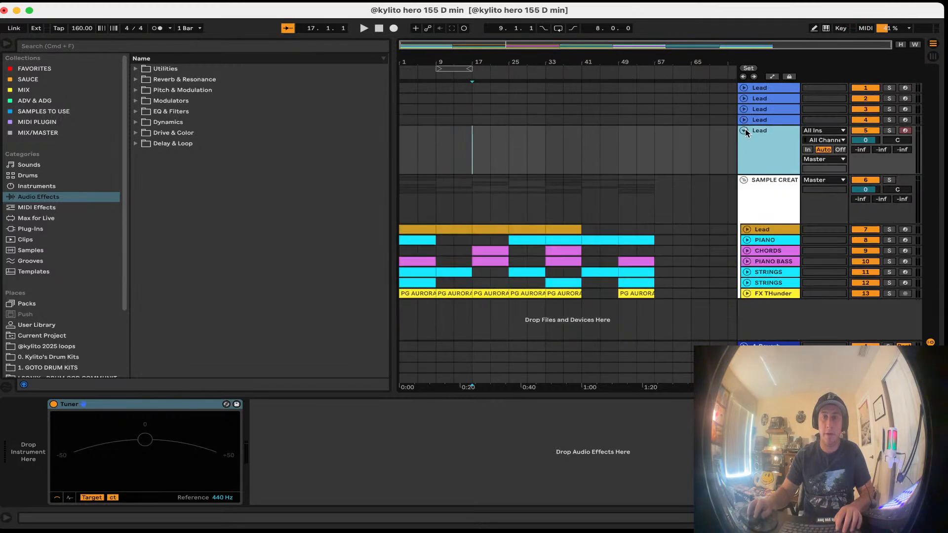
{"action": "left_click", "coordinate": [744, 130]}
Step: Rename the first three new tracks 808, SNARE and CLAP
{"action": "left_click", "coordinate": [760, 88]}
{"action": "key", "text": "super+r"}
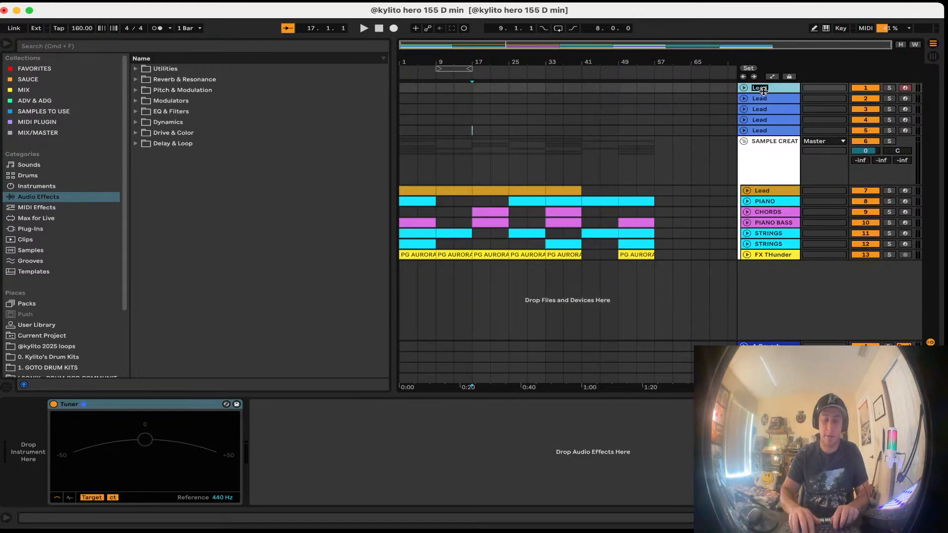
{"action": "type", "text": "808"}
{"action": "key", "text": "Tab"}
{"action": "type", "text": "SNA"}
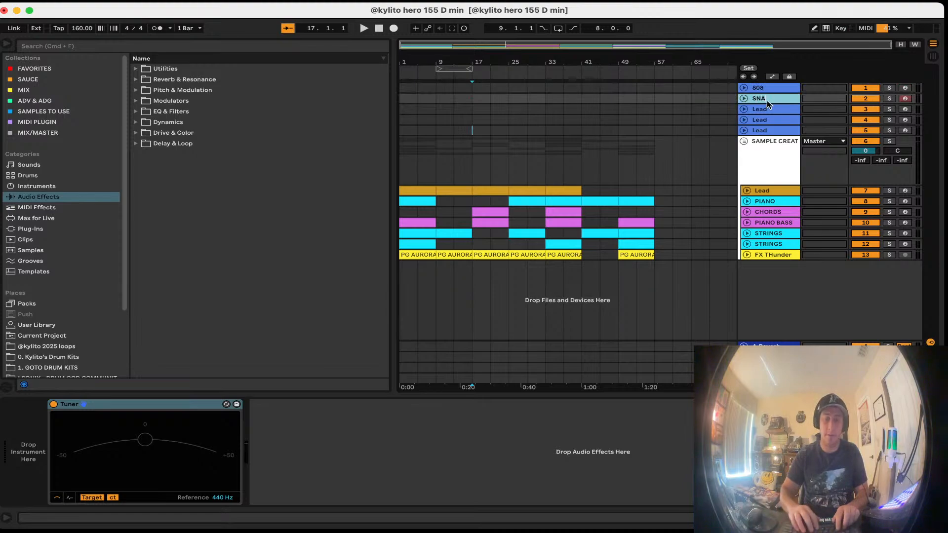
{"action": "key", "text": "Tab"}
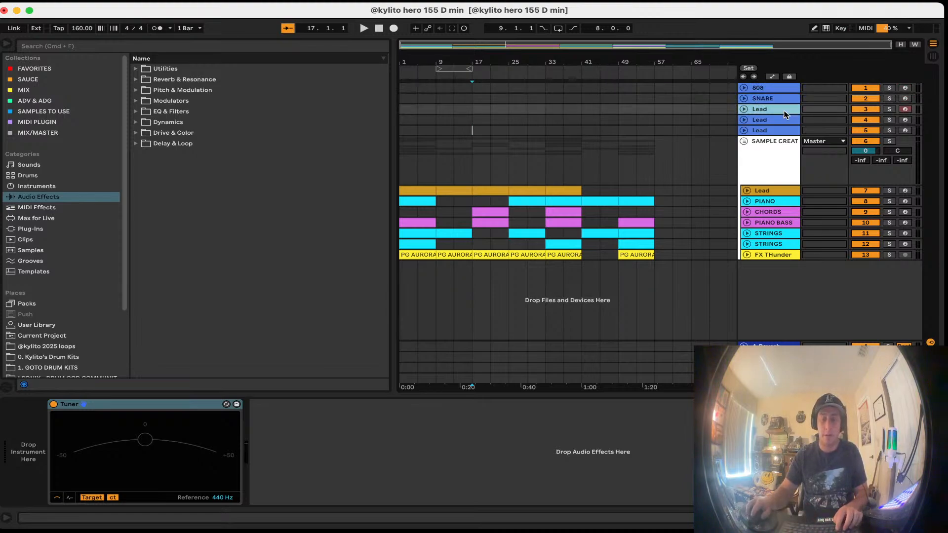
{"action": "type", "text": "CLAP"}
Step: Move the CLAP track between 808 and SNARE and duplicate the SNARE track
{"action": "left_click_drag", "start_coordinate": [783, 110], "coordinate": [777, 96]}
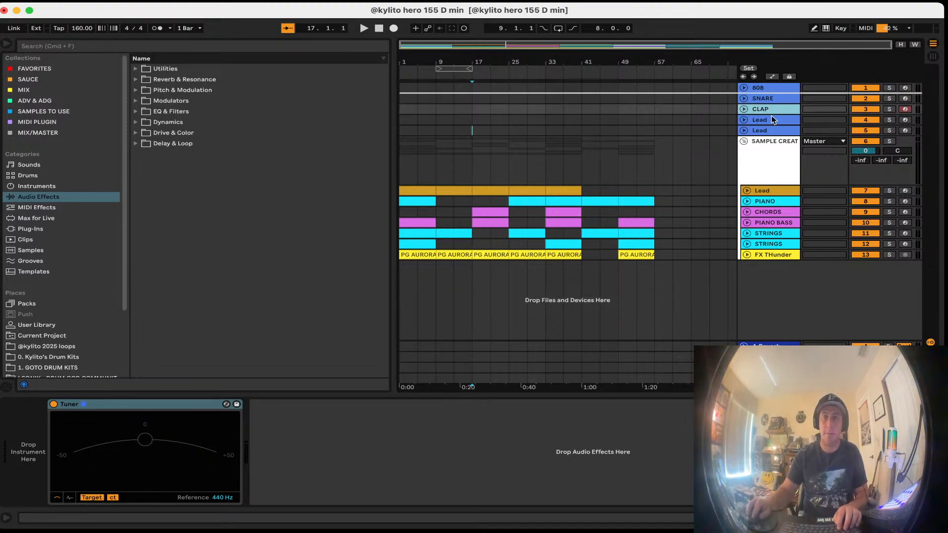
{"action": "left_click", "coordinate": [767, 112]}
{"action": "key", "text": "super+d"}
Step: Rename the track below the SNARE tracks OH and duplicate it
{"action": "left_click", "coordinate": [768, 130]}
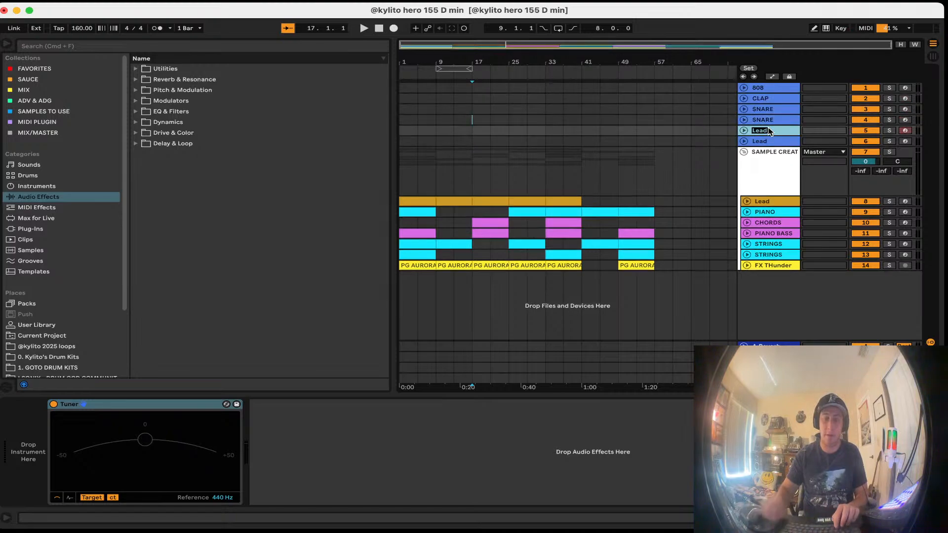
{"action": "type", "text": "OH"}
{"action": "key", "text": "Return"}
{"action": "key", "text": "super+d"}
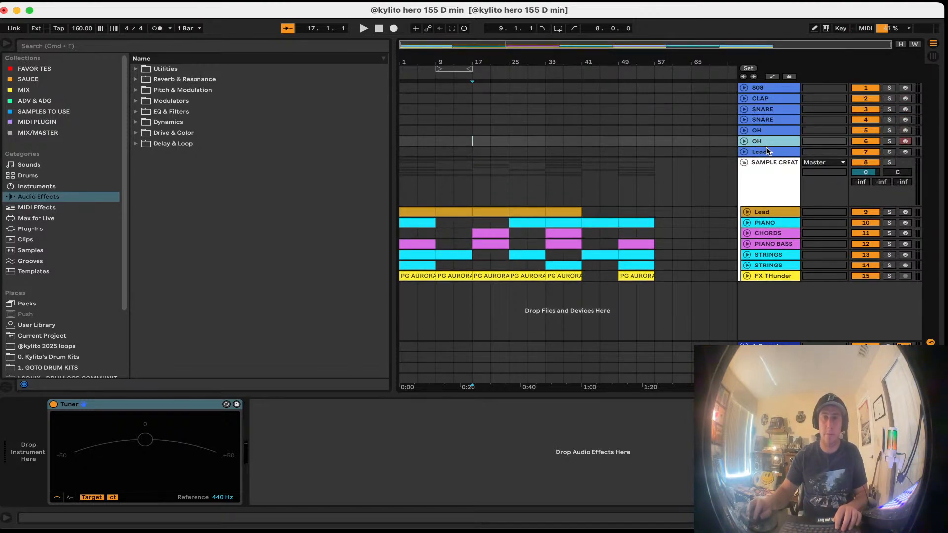
Step: Move the remaining Lead track of the new set above the OH tracks and rename it HH
{"action": "left_click_drag", "start_coordinate": [763, 152], "coordinate": [762, 130]}
{"action": "key", "text": "super+r"}
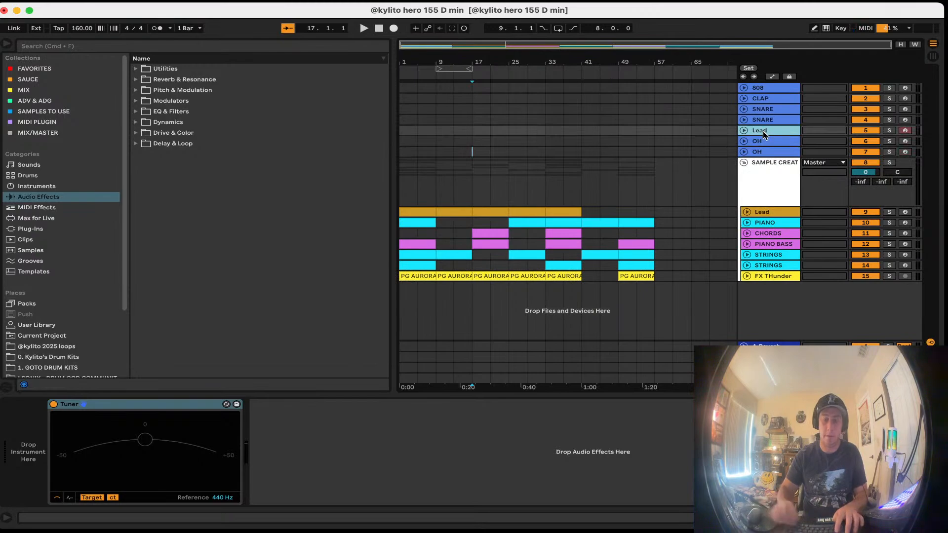
{"action": "type", "text": "HH"}
{"action": "key", "text": "Return"}
Step: Duplicate the last OH track and rename the copy PERC
{"action": "left_click", "coordinate": [762, 152]}
{"action": "key", "text": "super+d"}
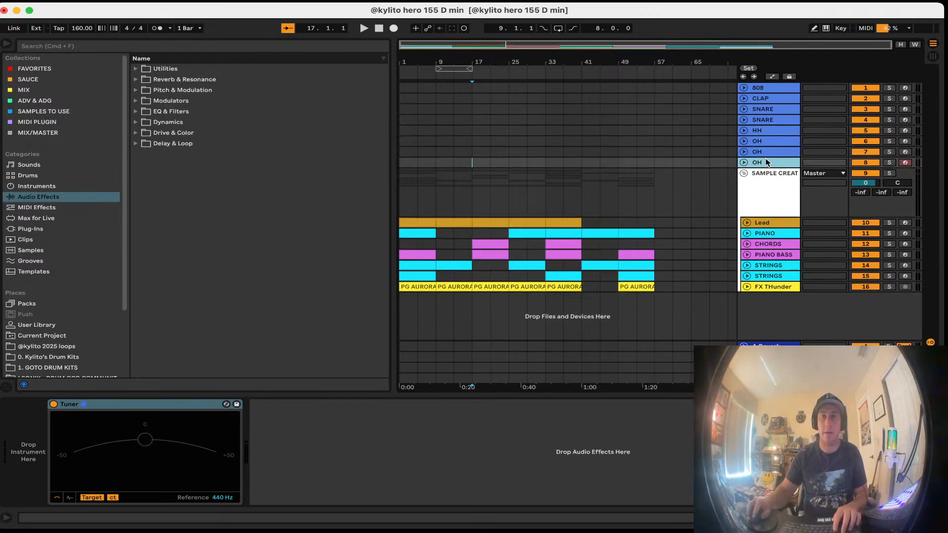
{"action": "key", "text": "super+r"}
{"action": "type", "text": "PERC"}
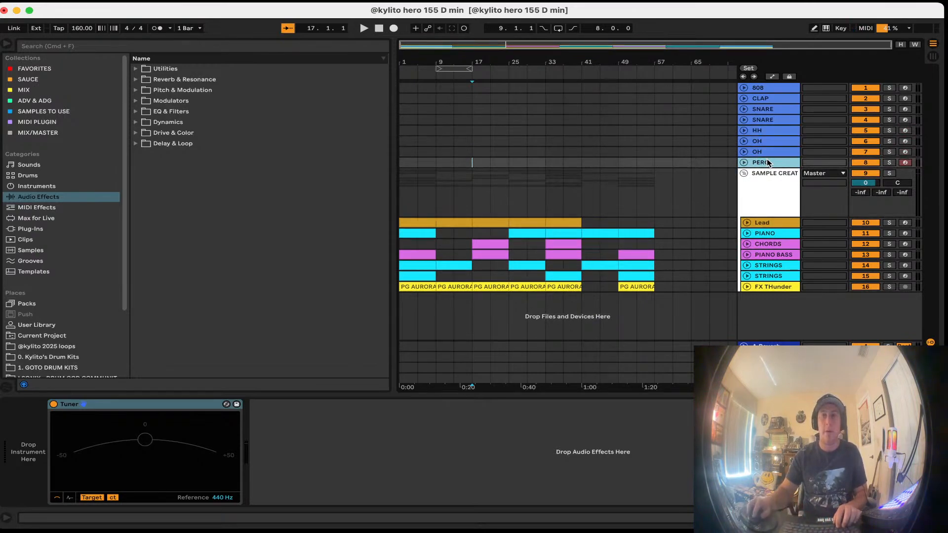
Step: Group the tracks from CLAP through PERC and name the group DRUMS
{"action": "left_click", "coordinate": [770, 99]}
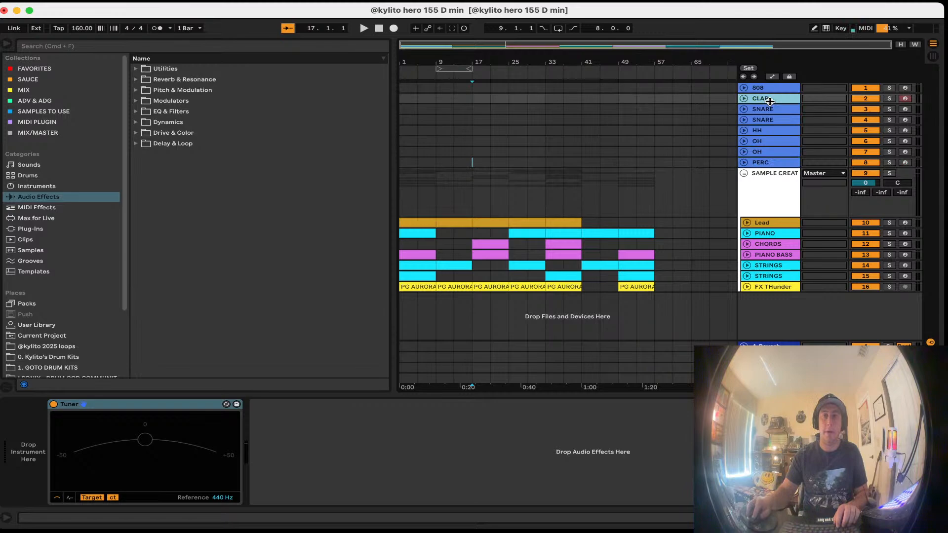
{"action": "left_click", "coordinate": [776, 163], "text": "shift"}
{"action": "key", "text": "super+g"}
{"action": "key", "text": "super+r"}
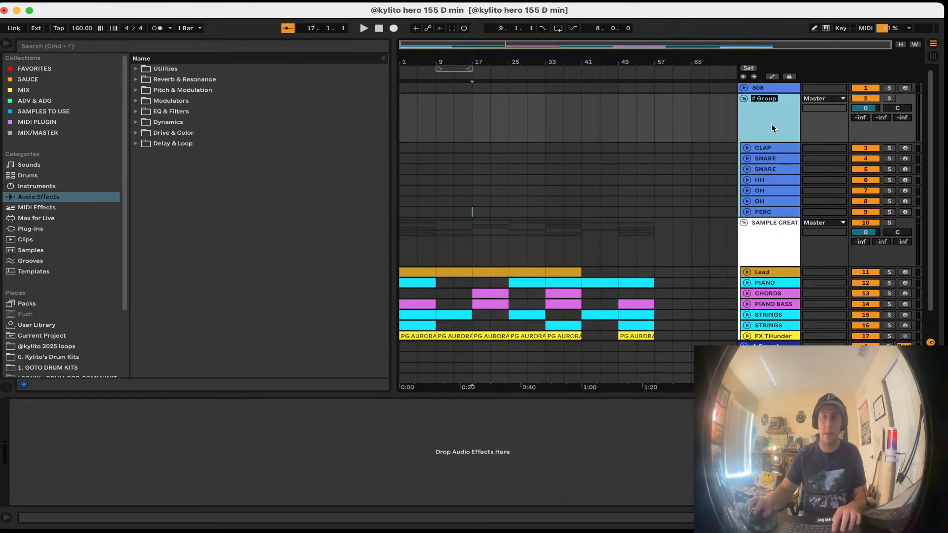
{"action": "type", "text": "DRUMS"}
Step: Color the DRUMS group orange and the 808 track purple
{"action": "right_click", "coordinate": [773, 127]}
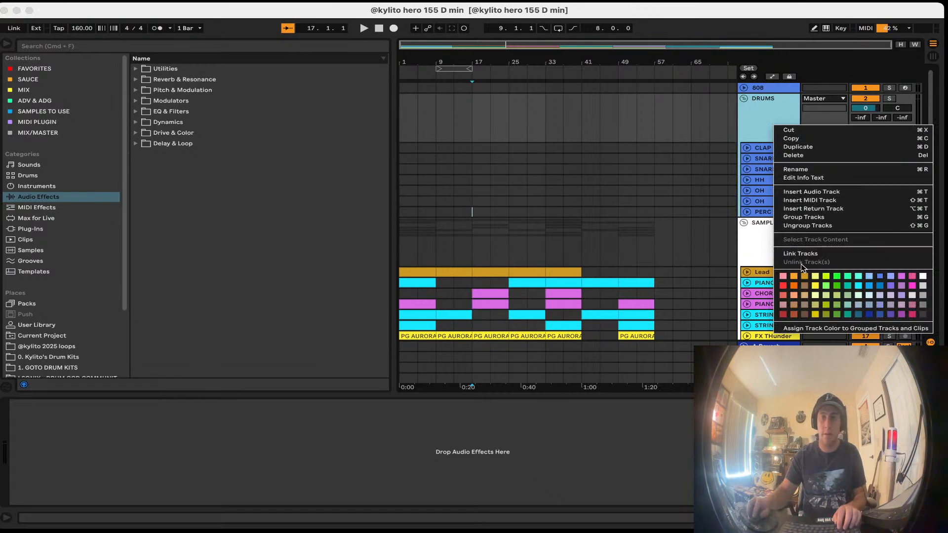
{"action": "left_click", "coordinate": [794, 285]}
{"action": "right_click", "coordinate": [769, 87]}
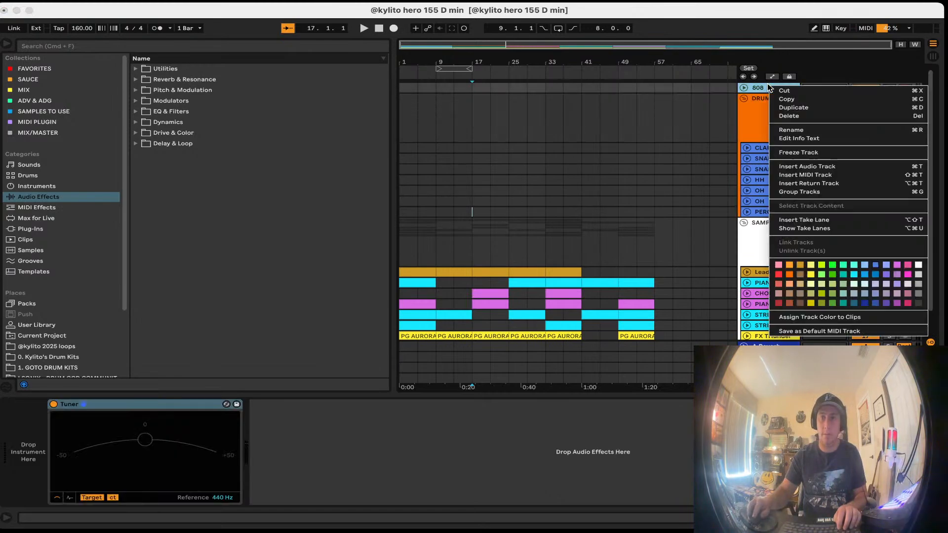
{"action": "left_click", "coordinate": [885, 303]}
Step: Color the CLAP track and both SNARE tracks orange
{"action": "left_click", "coordinate": [769, 148]}
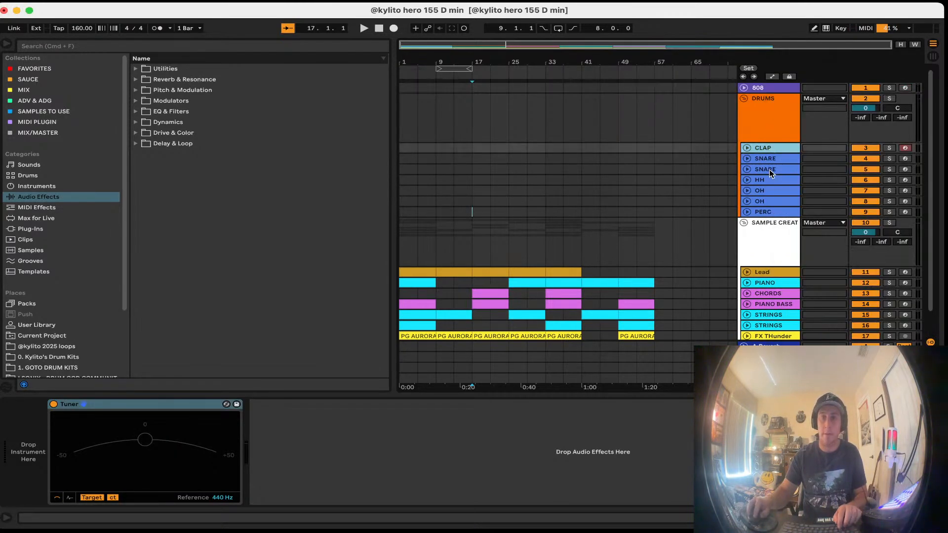
{"action": "left_click", "coordinate": [770, 169], "text": "shift"}
{"action": "right_click", "coordinate": [769, 169]}
{"action": "left_click", "coordinate": [790, 341]}
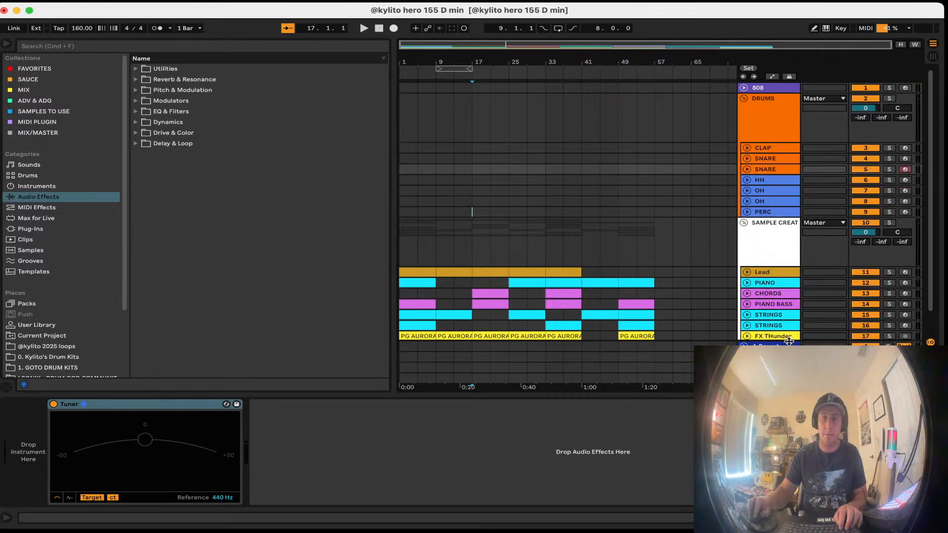
Step: Color the HH and both OH tracks pale yellow and the PERC track brown
{"action": "left_click", "coordinate": [772, 213]}
{"action": "left_click", "coordinate": [769, 180], "text": "shift"}
{"action": "right_click", "coordinate": [770, 179]}
{"action": "left_click", "coordinate": [812, 363]}
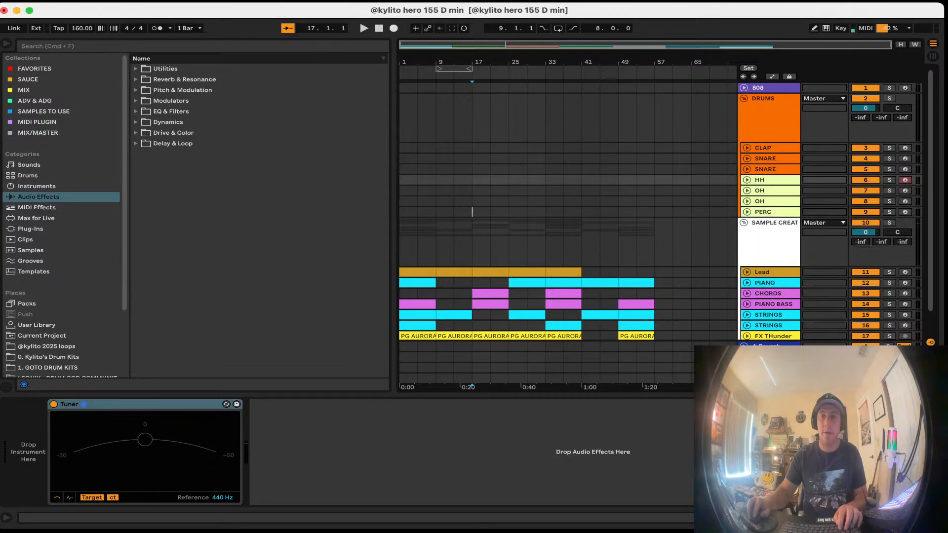
{"action": "left_click", "coordinate": [773, 213]}
{"action": "right_click", "coordinate": [773, 213]}
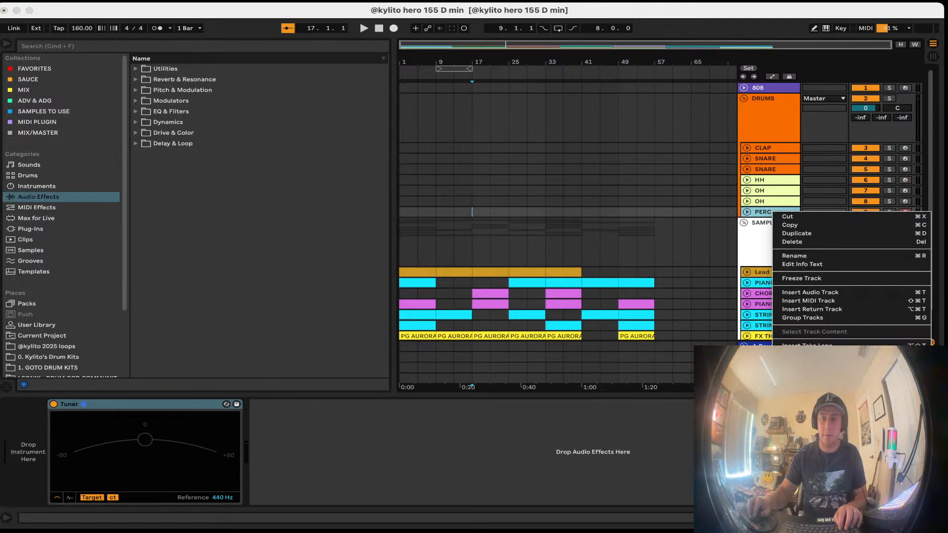
Step: Color the sample group with all its tracks and clips teal and fold the group
{"action": "left_click", "coordinate": [772, 222]}
{"action": "right_click", "coordinate": [771, 222]}
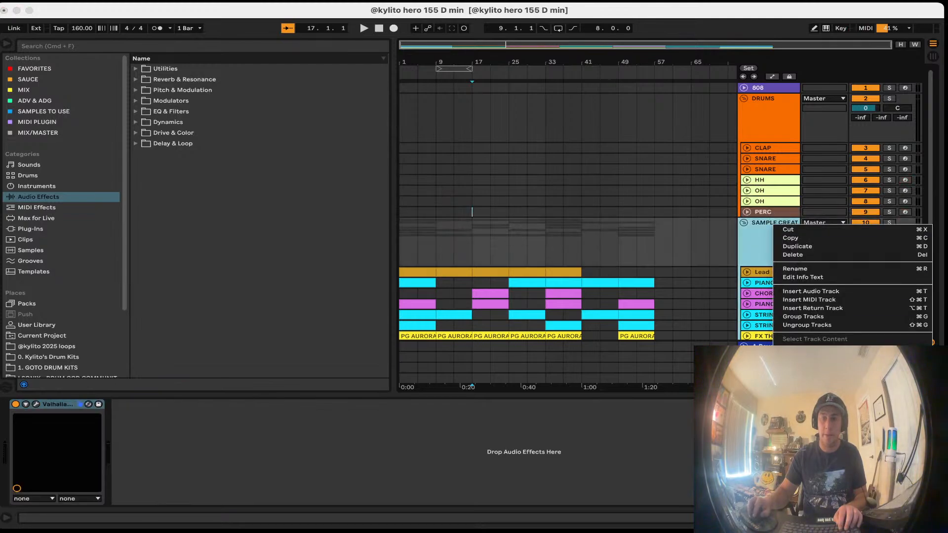
{"action": "right_click", "coordinate": [783, 245]}
{"action": "left_click", "coordinate": [834, 384]}
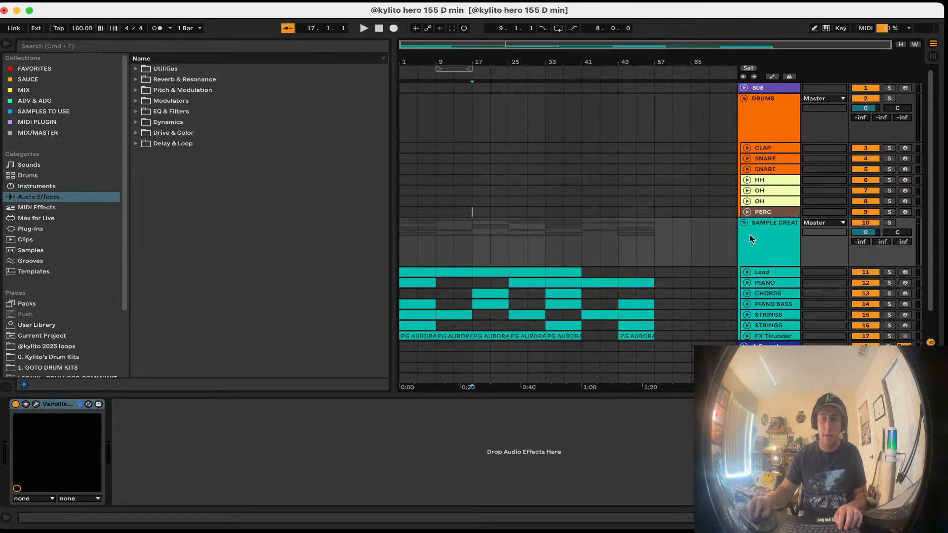
{"action": "left_click", "coordinate": [744, 223]}
Step: Open the starter midi folder inside the Drum Midi folder of the Drum and Drummer kit
{"action": "left_click", "coordinate": [580, 168]}
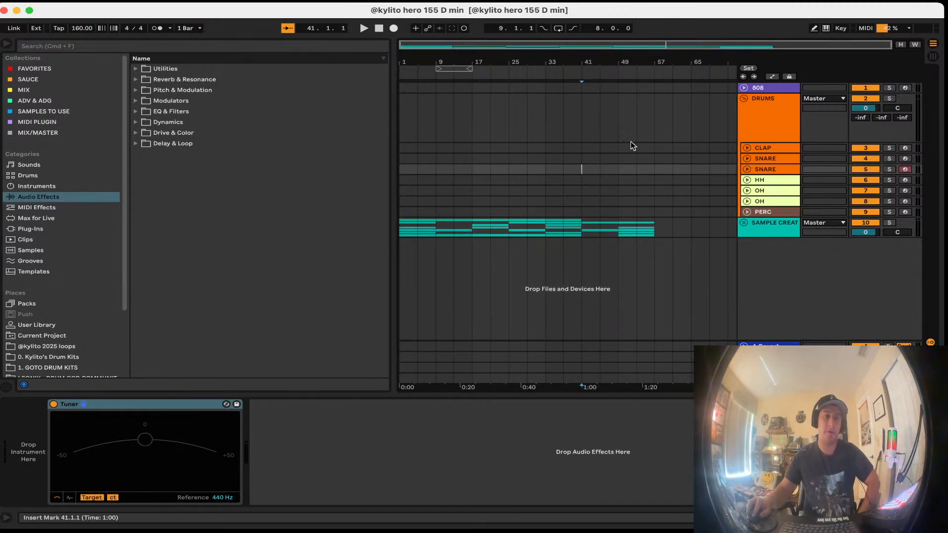
{"action": "scroll", "coordinate": [46, 358], "scroll_direction": "down", "scroll_amount": 2}
{"action": "left_click", "coordinate": [52, 328]}
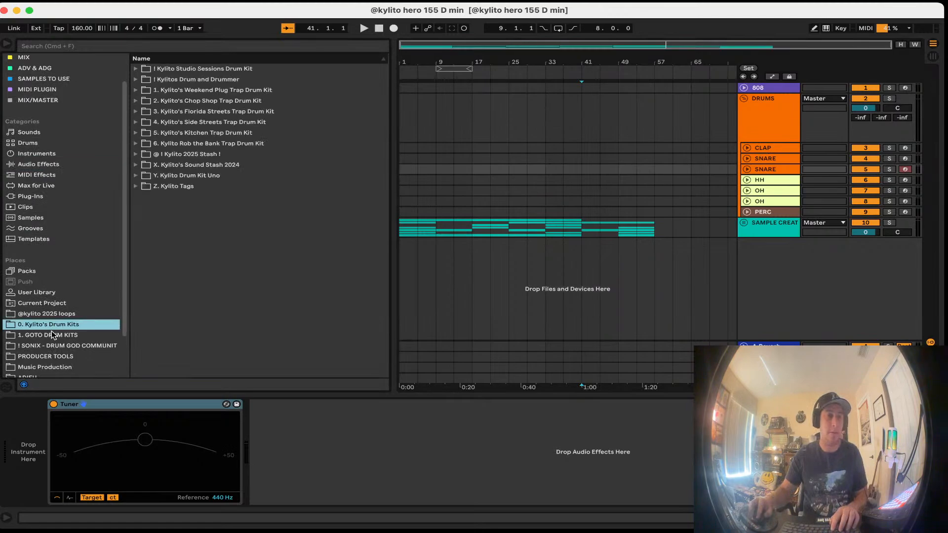
{"action": "left_click", "coordinate": [139, 79]}
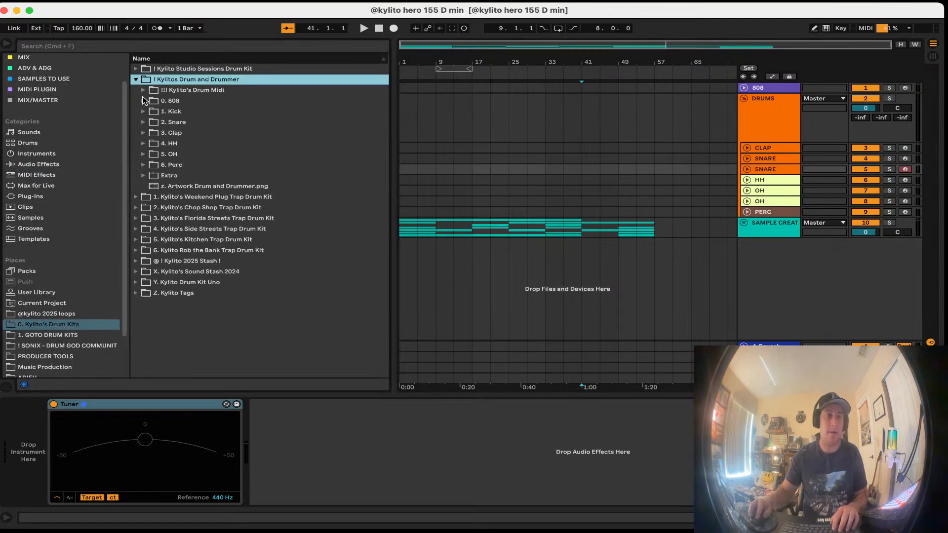
{"action": "left_click", "coordinate": [143, 91]}
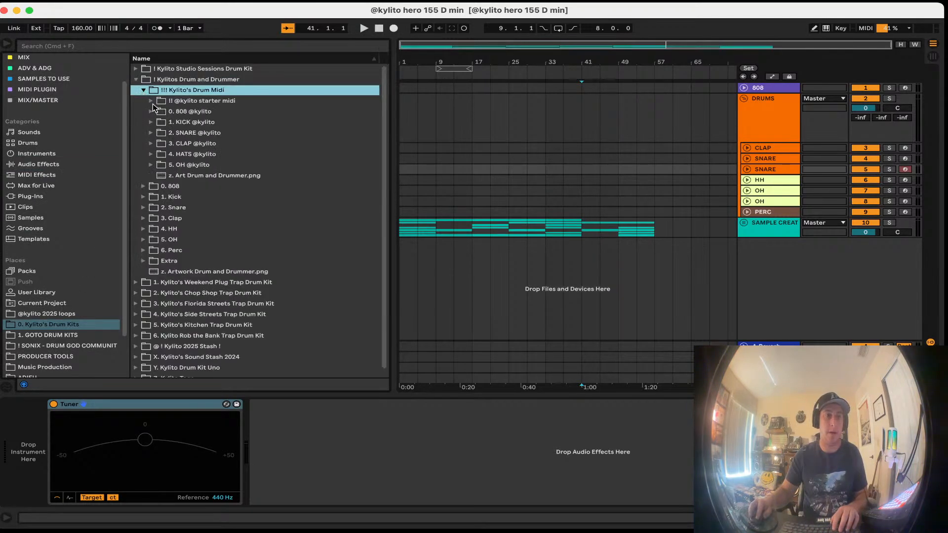
{"action": "left_click", "coordinate": [151, 133]}
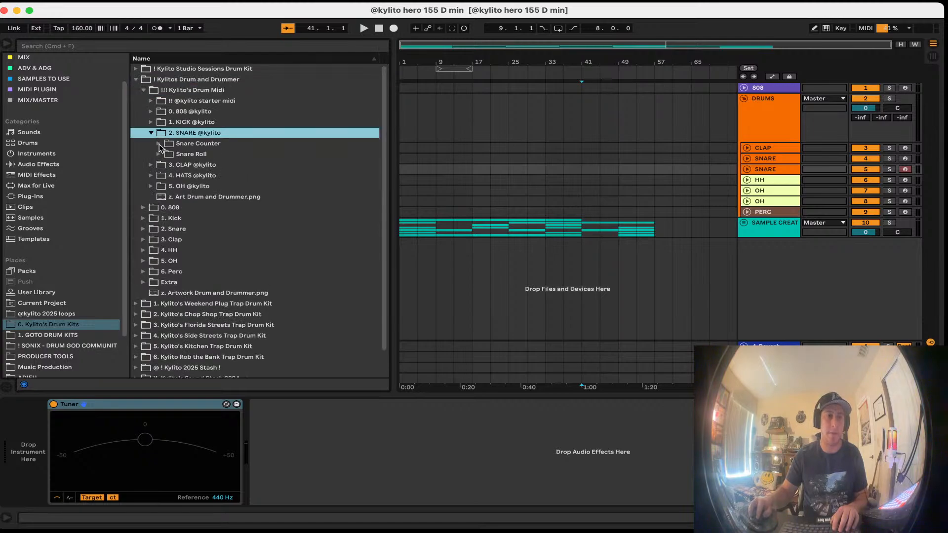
{"action": "left_click", "coordinate": [151, 133]}
{"action": "left_click", "coordinate": [152, 111]}
{"action": "left_click", "coordinate": [152, 112]}
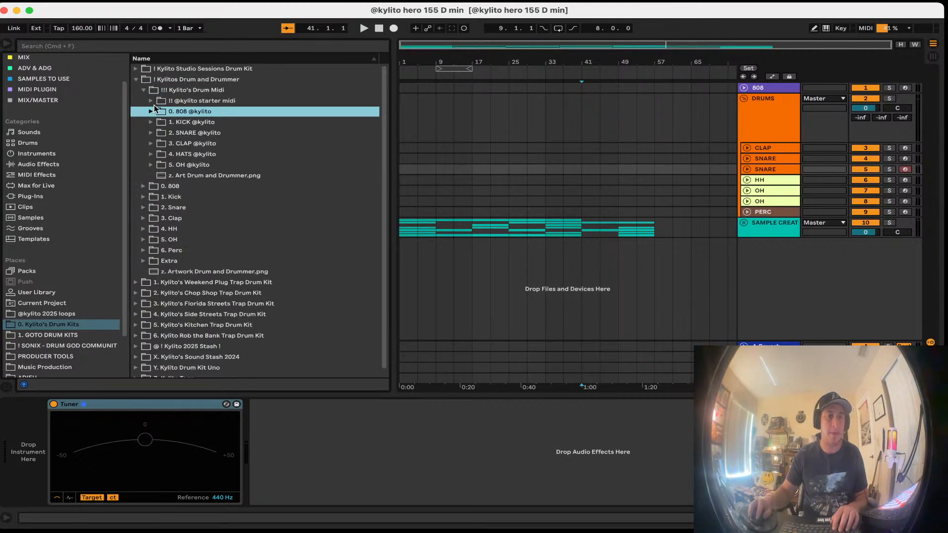
{"action": "left_click", "coordinate": [151, 101]}
Step: Place the !CLAP, !SNARE, HH - experts and OH - smooth MIDI files at bar 9 from the CLAP track downward, and duplicate the smooth clip up to bar 17
{"action": "left_click_drag", "start_coordinate": [191, 111], "coordinate": [436, 149]}
{"action": "left_click_drag", "start_coordinate": [232, 122], "coordinate": [433, 159]}
{"action": "left_click_drag", "start_coordinate": [270, 133], "coordinate": [445, 169]}
{"action": "left_click_drag", "start_coordinate": [241, 143], "coordinate": [438, 180]}
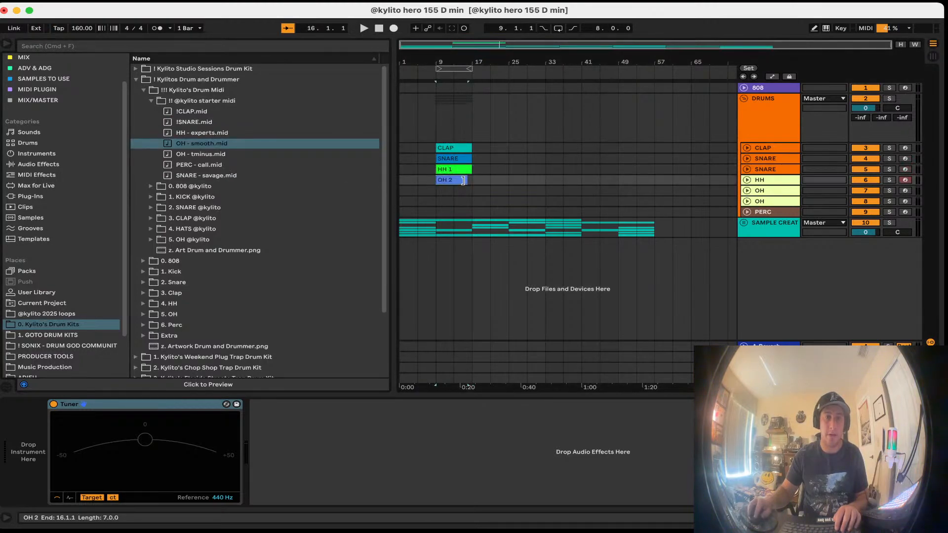
{"action": "key", "text": "super+d"}
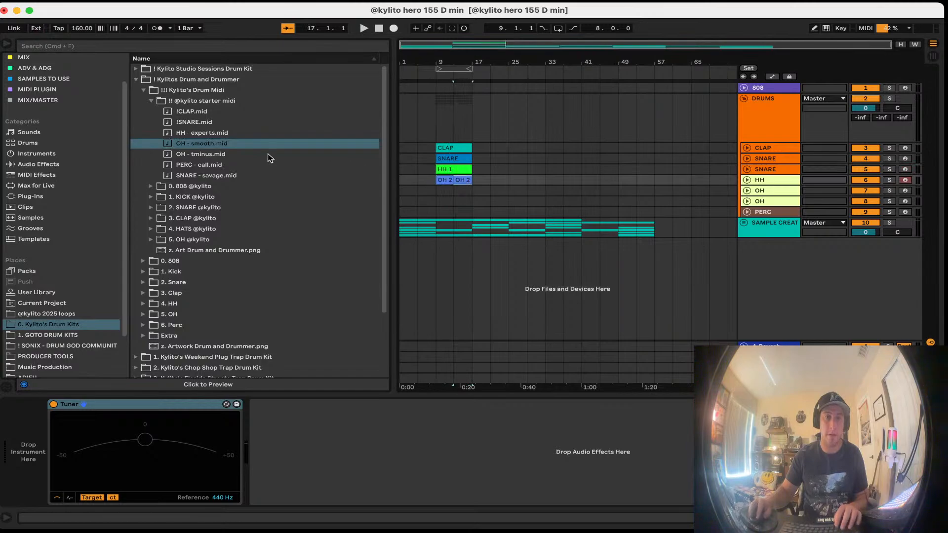
Step: Add OH - tminus on the first OH track at bar 9, with the smooth clips on the second OH track and the hi-hat clip on HH
{"action": "left_click_drag", "start_coordinate": [268, 154], "coordinate": [451, 202]}
{"action": "left_click", "coordinate": [456, 181]}
{"action": "left_click", "coordinate": [444, 180], "text": "shift"}
{"action": "left_click_drag", "start_coordinate": [449, 169], "coordinate": [452, 180]}
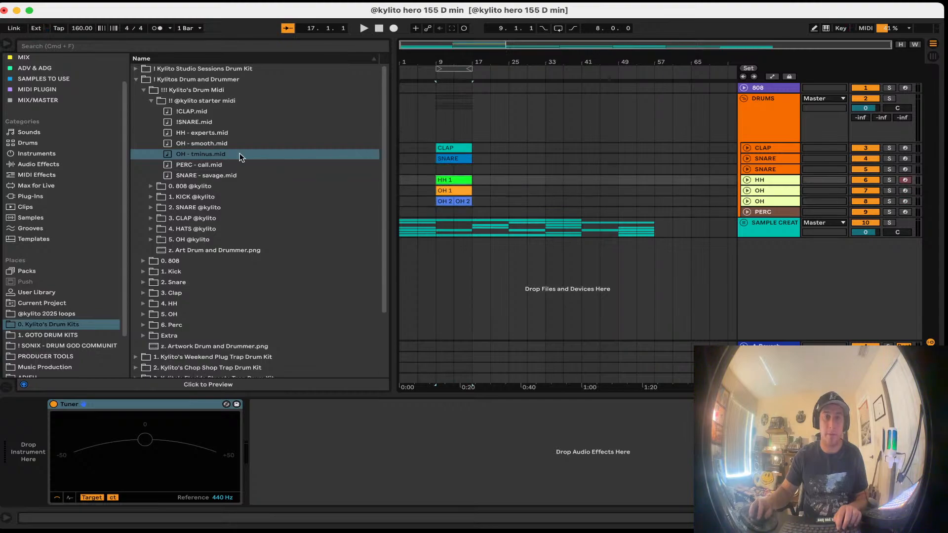
Step: Place the SNARE - savage MIDI file at bar 9 on the second SNARE track
{"action": "left_click", "coordinate": [155, 102]}
{"action": "left_click", "coordinate": [155, 102]}
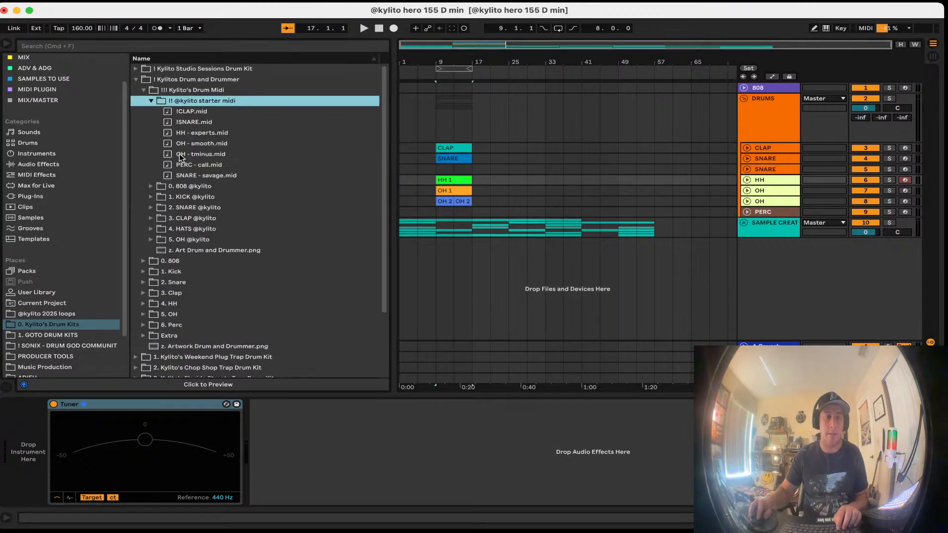
{"action": "left_click_drag", "start_coordinate": [202, 175], "coordinate": [439, 169]}
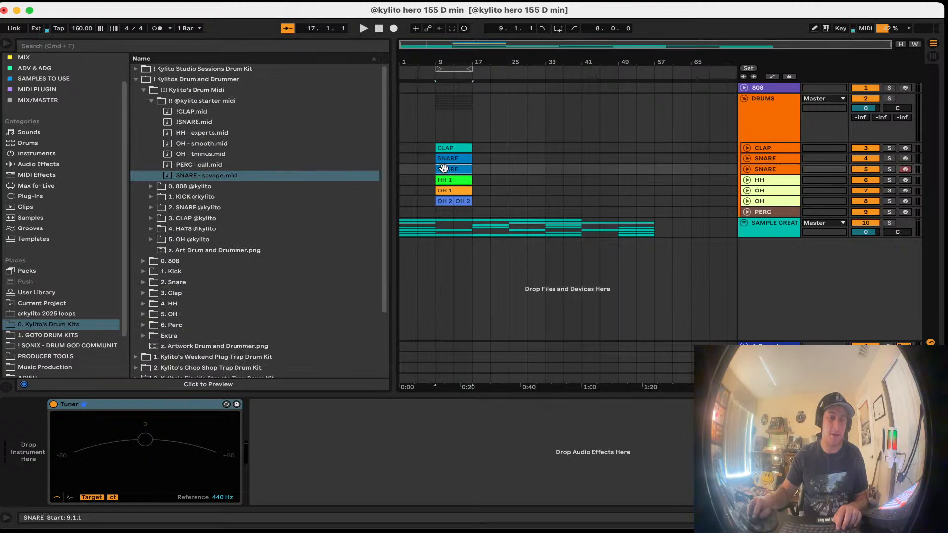
Step: Turn on looping for bars 9 to 17 and save the set
{"action": "left_click", "coordinate": [459, 68]}
{"action": "left_click", "coordinate": [559, 28]}
{"action": "left_click", "coordinate": [545, 128]}
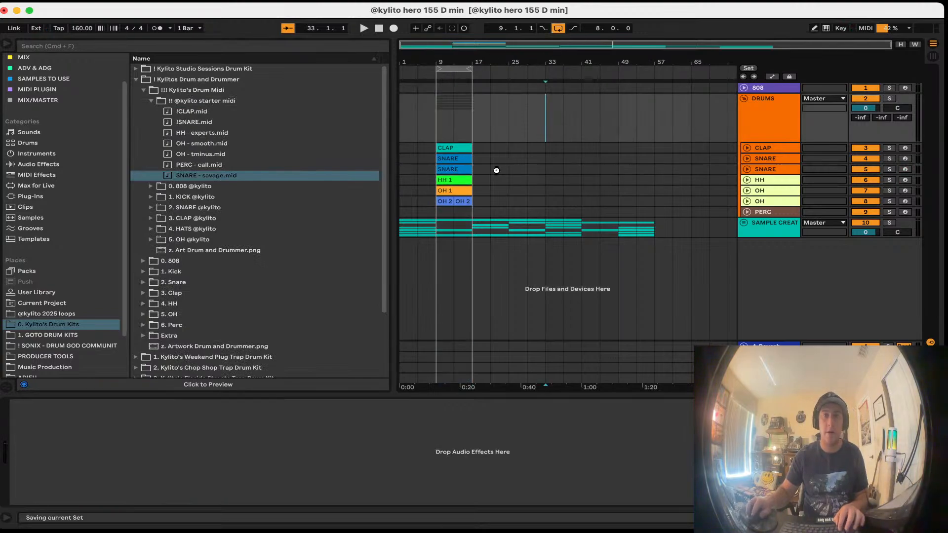
Step: Fold the Drum Midi folders, open the kit's Clap sample folder and select the CLAP track
{"action": "left_click", "coordinate": [150, 102]}
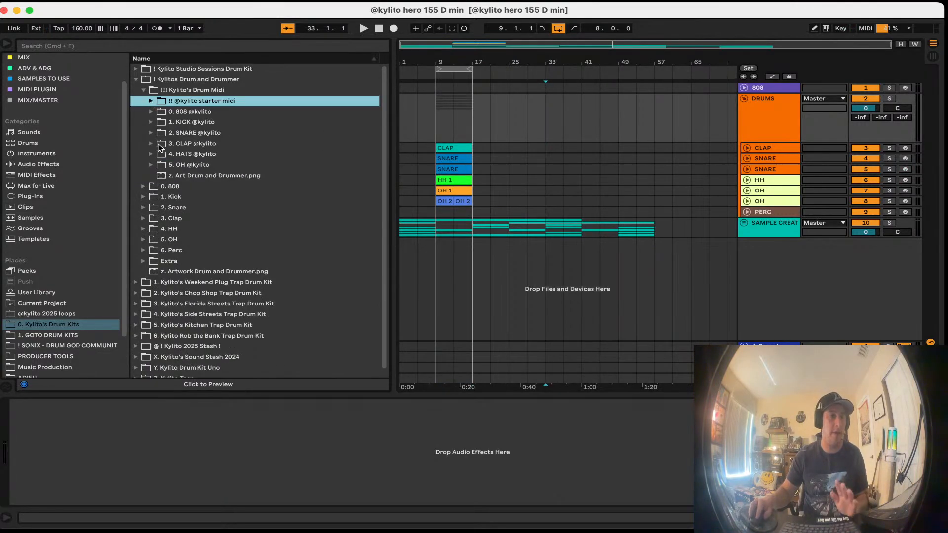
{"action": "left_click", "coordinate": [151, 144]}
{"action": "left_click", "coordinate": [151, 143]}
{"action": "left_click", "coordinate": [143, 91]}
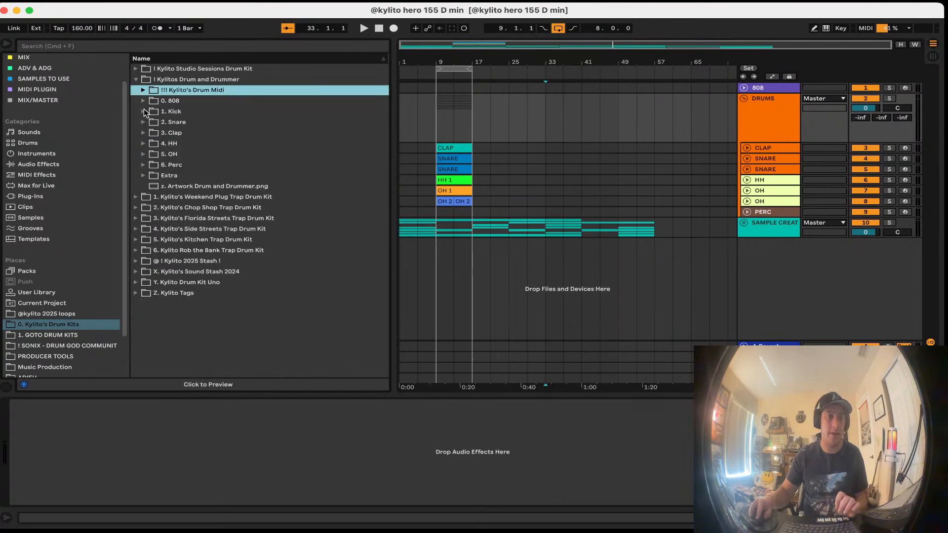
{"action": "left_click", "coordinate": [144, 132]}
{"action": "left_click", "coordinate": [781, 148]}
Step: Audition the kit's Gen 1, Rack, Play, Bonfire and Vulture clap samples
{"action": "left_click", "coordinate": [203, 154]}
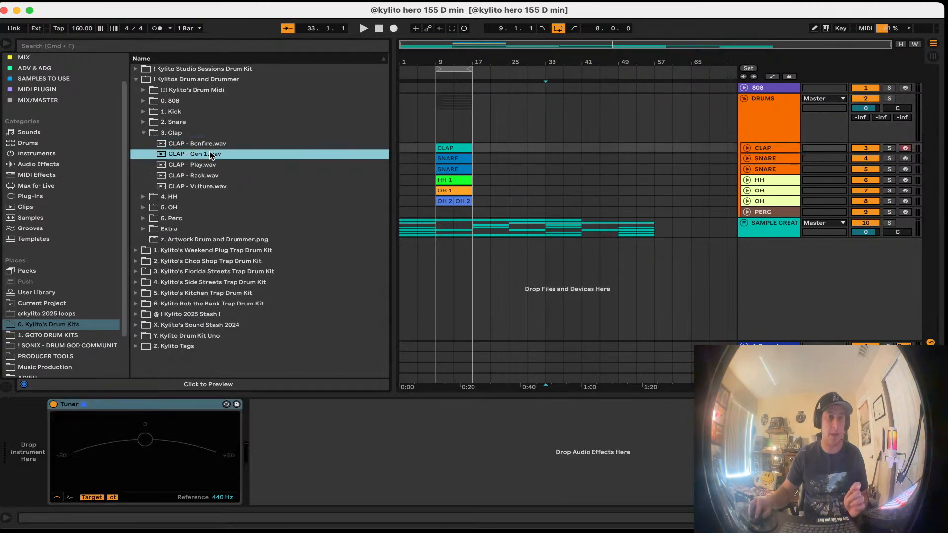
{"action": "left_click", "coordinate": [212, 176]}
{"action": "left_click", "coordinate": [206, 157]}
{"action": "left_click", "coordinate": [206, 163]}
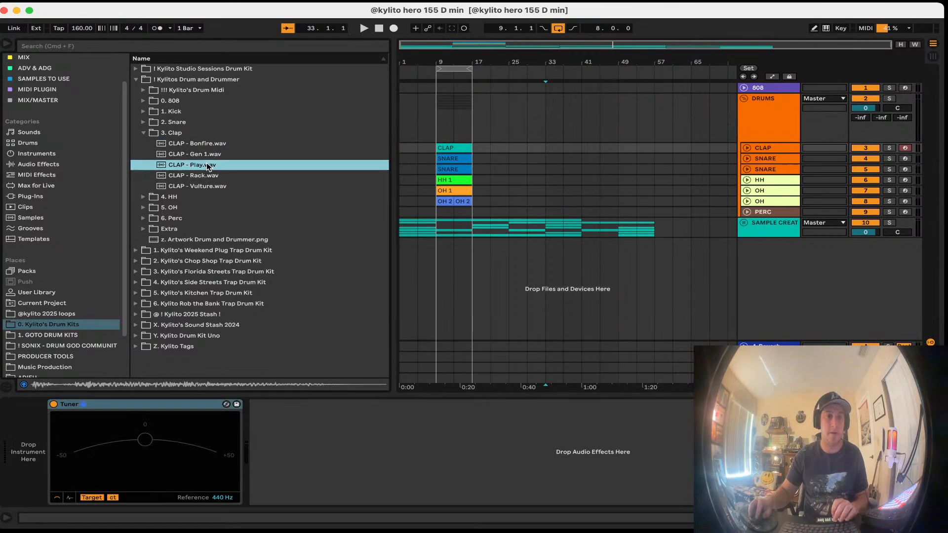
{"action": "left_click", "coordinate": [206, 144]}
{"action": "left_click", "coordinate": [209, 186]}
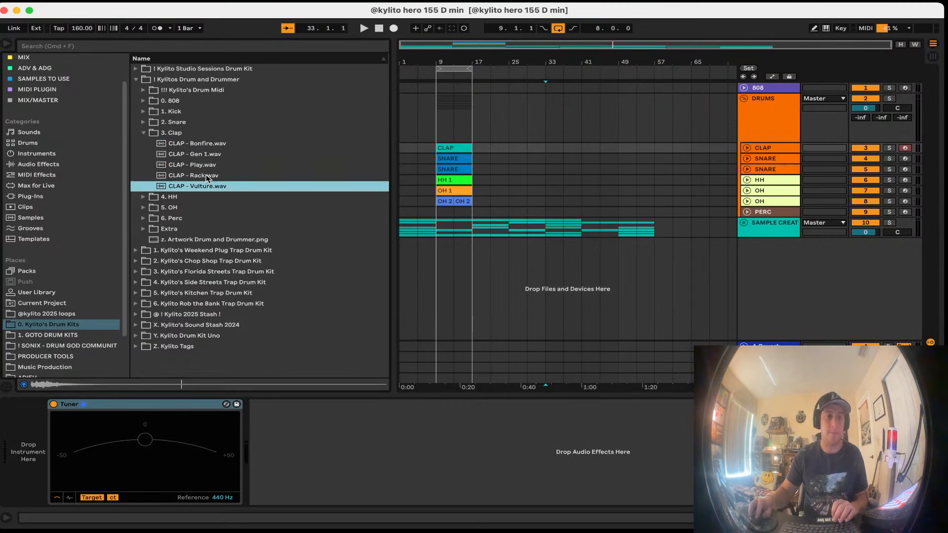
Step: Load the CLAP - Rack.wav sample onto the CLAP track
{"action": "left_click", "coordinate": [202, 176]}
{"action": "left_click", "coordinate": [783, 147]}
{"action": "double_click", "coordinate": [239, 175]}
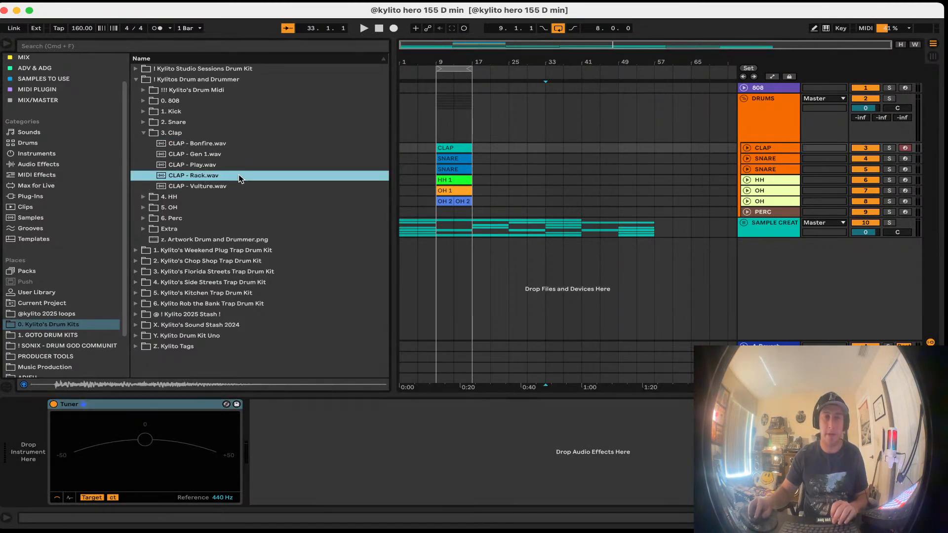
Step: Audition the kit's snares, then load SNARE - Fool.wav onto the first SNARE track and SNARE - Z62.wav onto the second
{"action": "left_click", "coordinate": [754, 161]}
{"action": "left_click", "coordinate": [143, 133]}
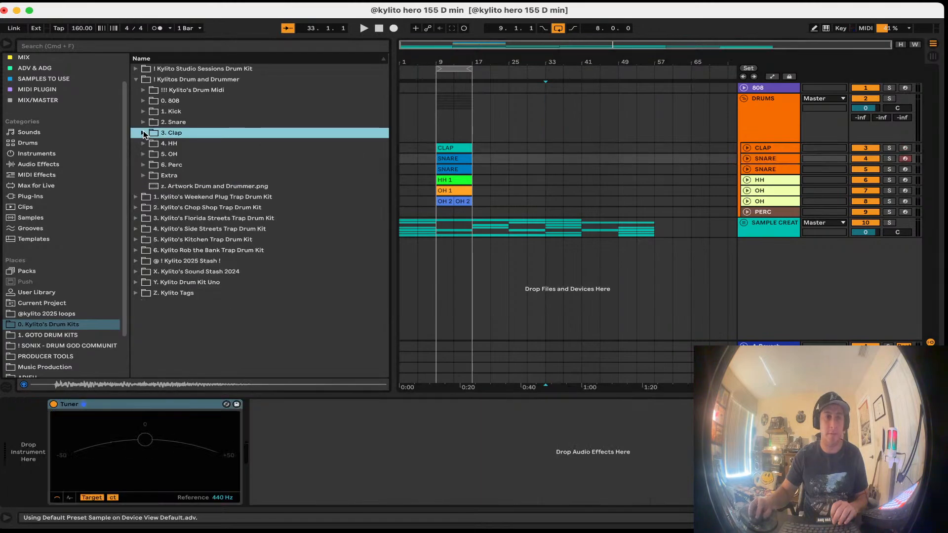
{"action": "left_click", "coordinate": [144, 122]}
{"action": "left_click", "coordinate": [179, 155]}
{"action": "left_click", "coordinate": [196, 209]}
{"action": "left_click", "coordinate": [197, 227]}
{"action": "left_click", "coordinate": [197, 239]}
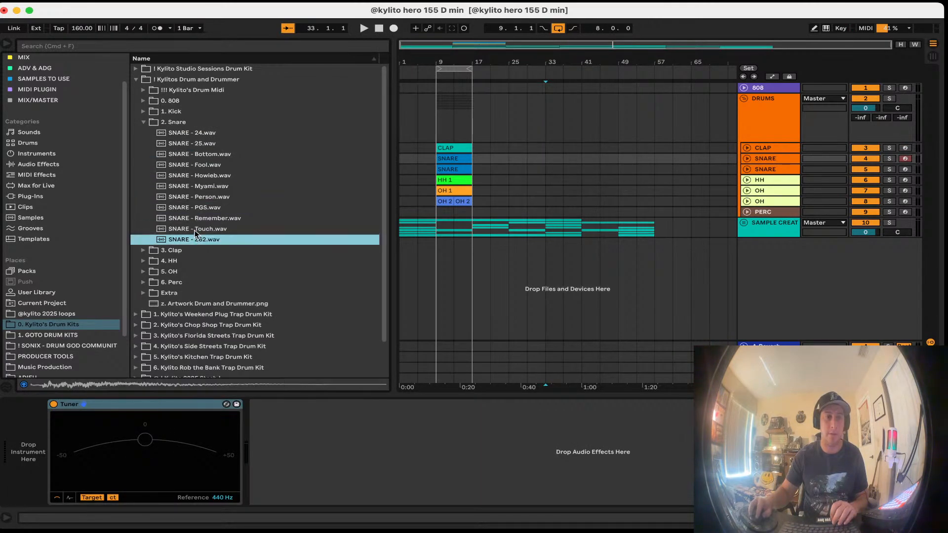
{"action": "left_click", "coordinate": [196, 196]}
{"action": "left_click", "coordinate": [196, 186]}
{"action": "left_click", "coordinate": [196, 176]}
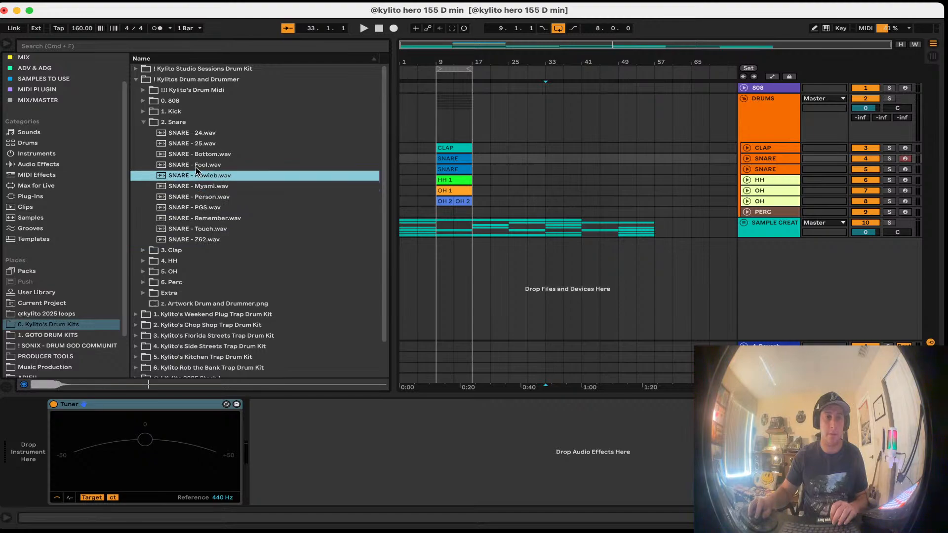
{"action": "left_click", "coordinate": [197, 166]}
{"action": "double_click", "coordinate": [199, 164]}
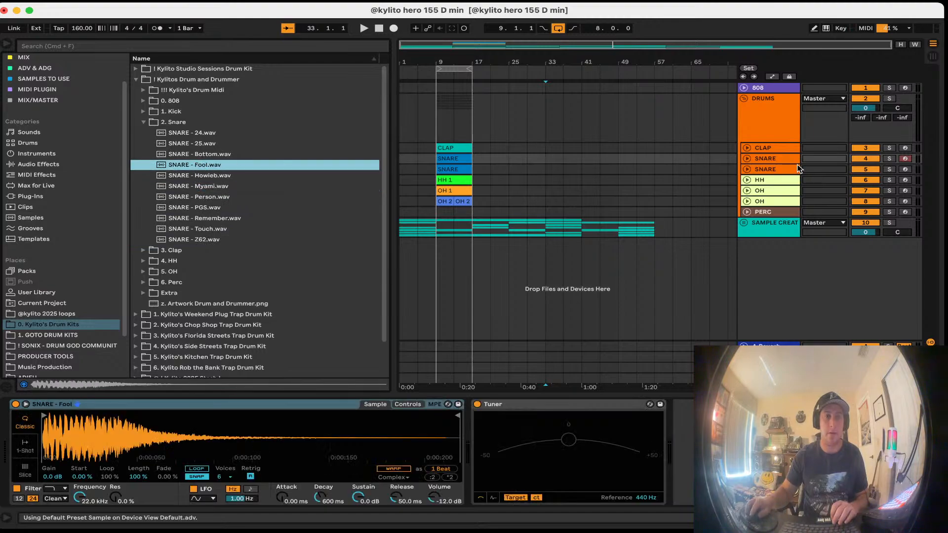
{"action": "left_click", "coordinate": [748, 170]}
{"action": "double_click", "coordinate": [222, 240]}
Step: Audition the kit's hi-hats and load HH - Experts.wav onto the HH track
{"action": "left_click", "coordinate": [765, 181]}
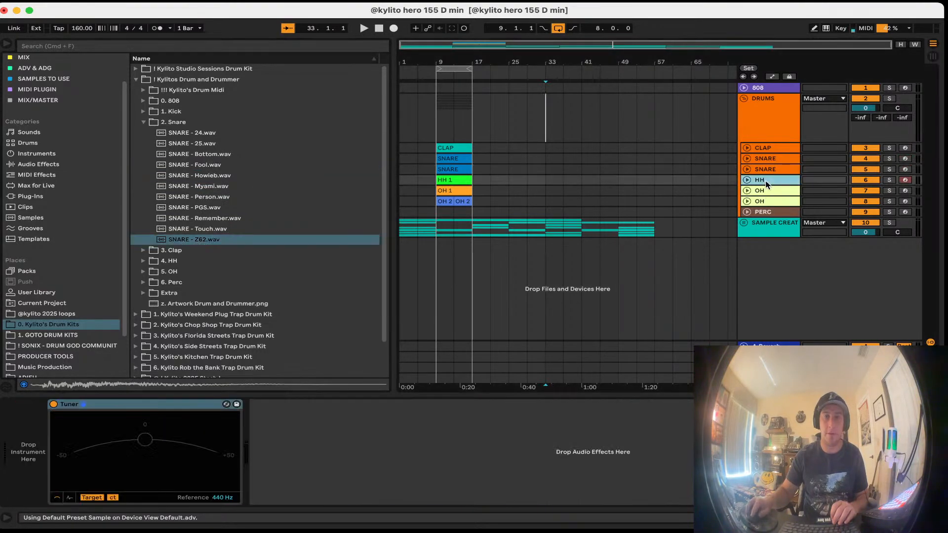
{"action": "left_click", "coordinate": [143, 123]}
{"action": "left_click", "coordinate": [144, 144]}
{"action": "key", "text": "Down"}
{"action": "key", "text": "Down"}
{"action": "key", "text": "Down"}
{"action": "key", "text": "Down"}
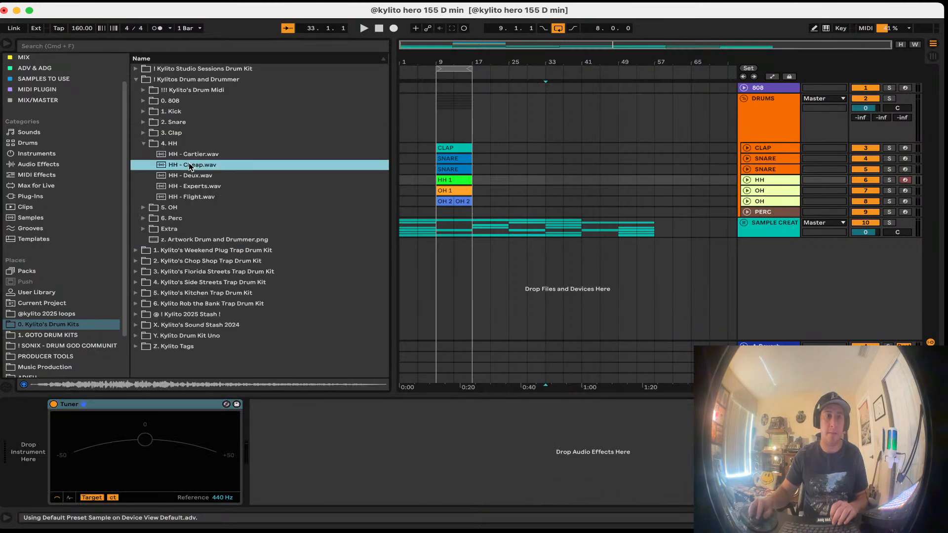
{"action": "key", "text": "Return"}
Step: Audition the kit's open hats and load OH - Militia.wav onto the first OH track
{"action": "left_click", "coordinate": [764, 191]}
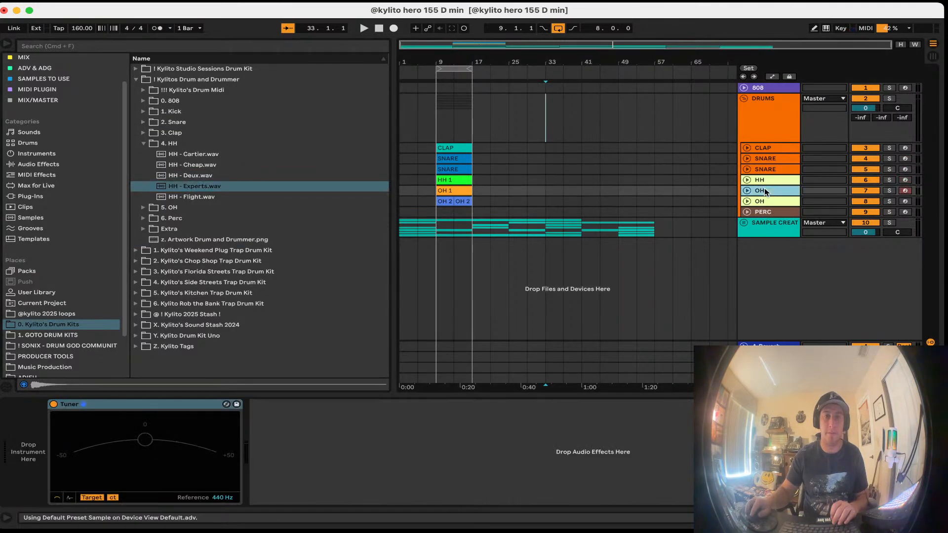
{"action": "left_click", "coordinate": [144, 143]}
{"action": "left_click", "coordinate": [143, 154]}
{"action": "left_click", "coordinate": [197, 175]}
{"action": "left_click", "coordinate": [207, 207]}
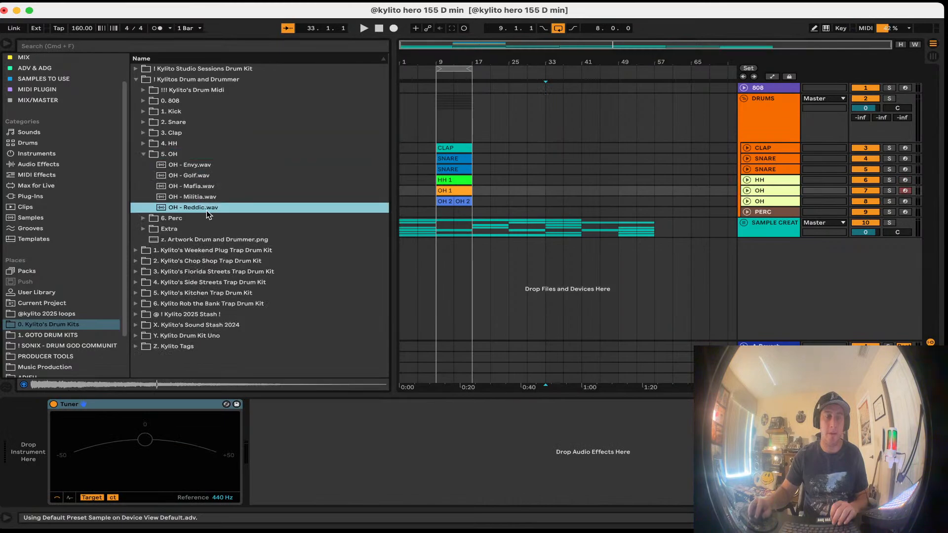
{"action": "key", "text": "Up"}
{"action": "key", "text": "Up"}
{"action": "key", "text": "Down"}
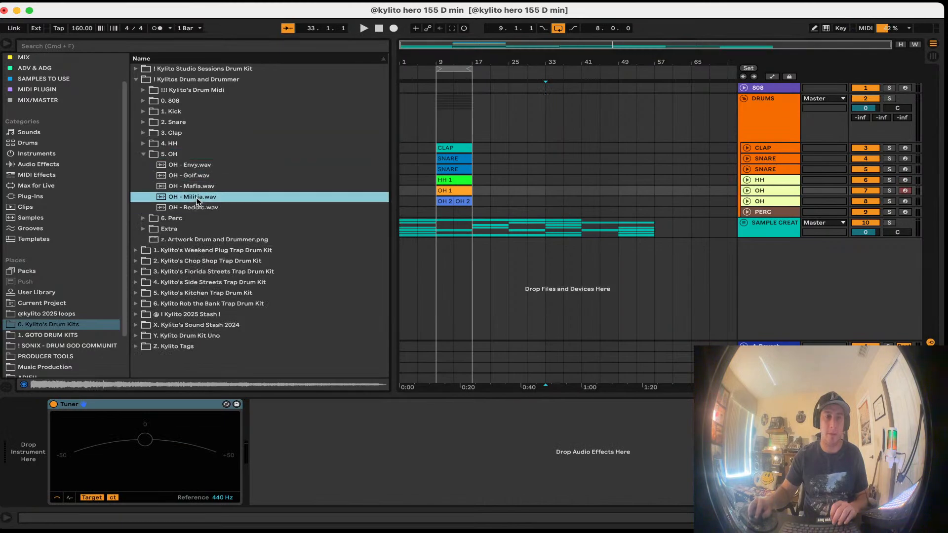
{"action": "left_click", "coordinate": [778, 190]}
{"action": "double_click", "coordinate": [217, 195]}
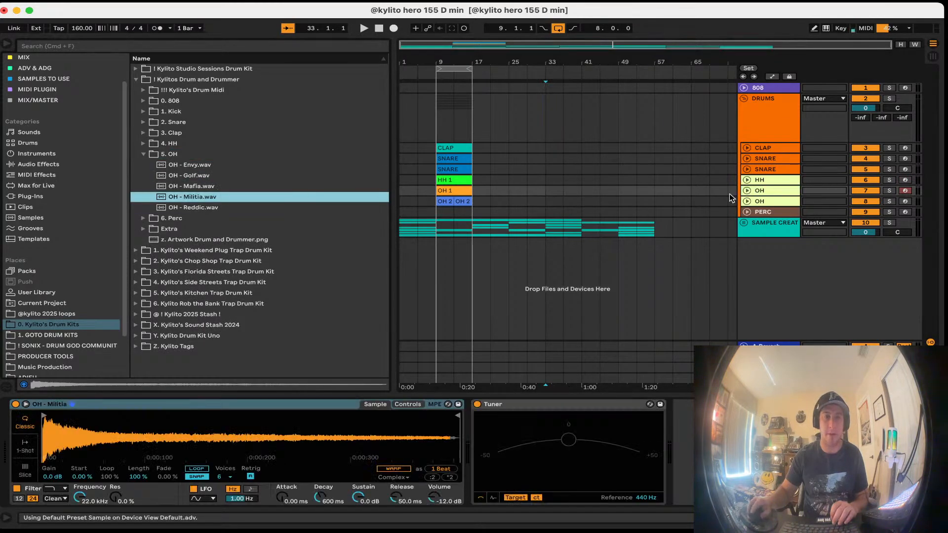
Step: Load OH - Golf.wav onto the second OH track and set its sampler to 1-Shot mode
{"action": "left_click", "coordinate": [762, 200]}
{"action": "left_click", "coordinate": [239, 176]}
{"action": "left_click", "coordinate": [231, 165]}
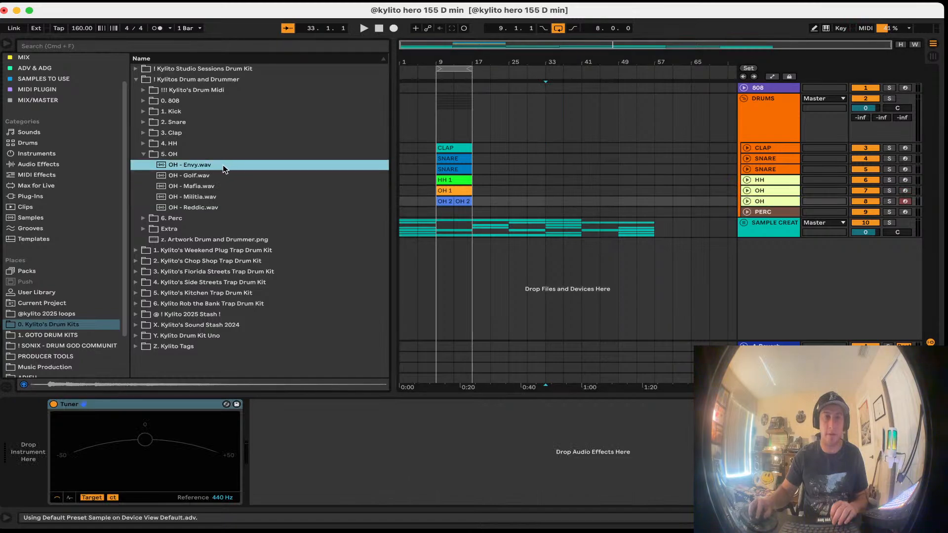
{"action": "left_click", "coordinate": [215, 175]}
{"action": "double_click", "coordinate": [213, 174]}
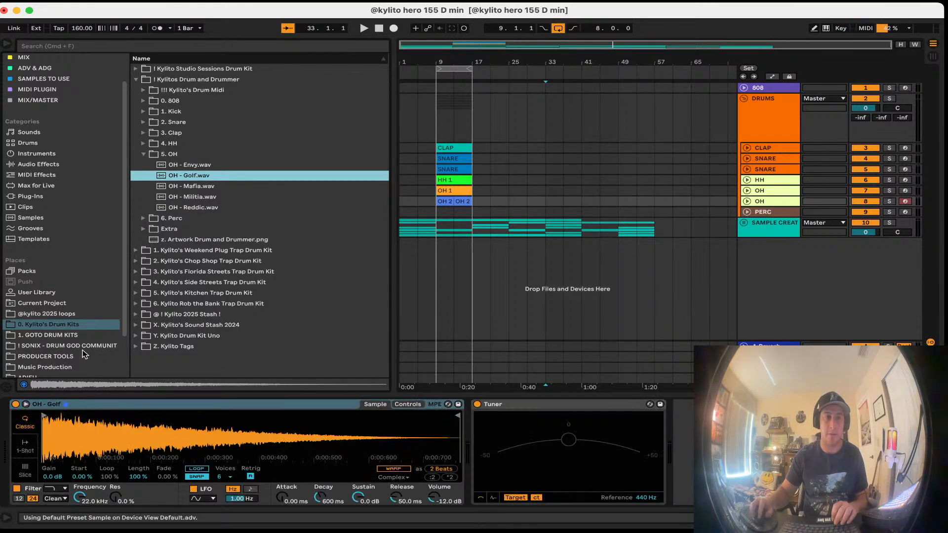
{"action": "left_click", "coordinate": [385, 470]}
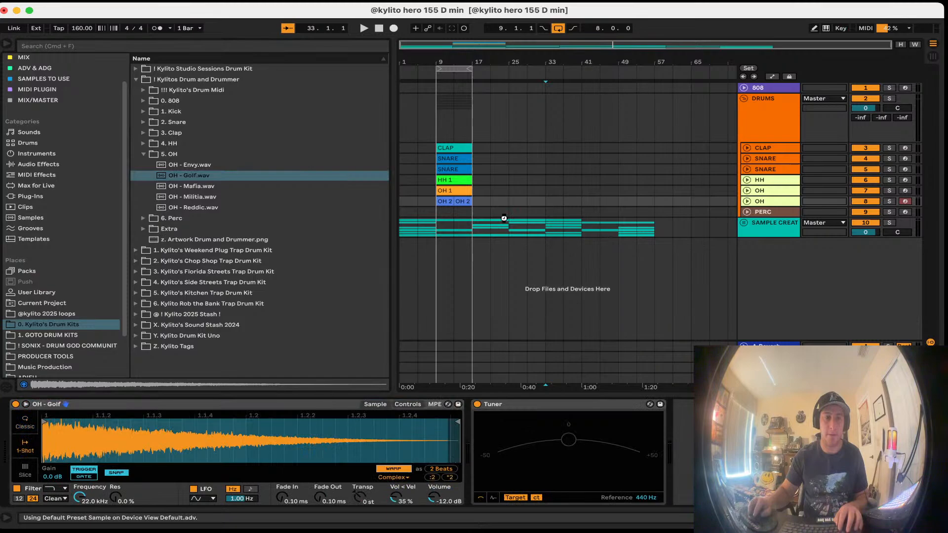
Step: Play the looped section from bar 9 to bar 17 to hear the loaded drum samples
{"action": "left_click", "coordinate": [463, 73]}
{"action": "left_click", "coordinate": [460, 69]}
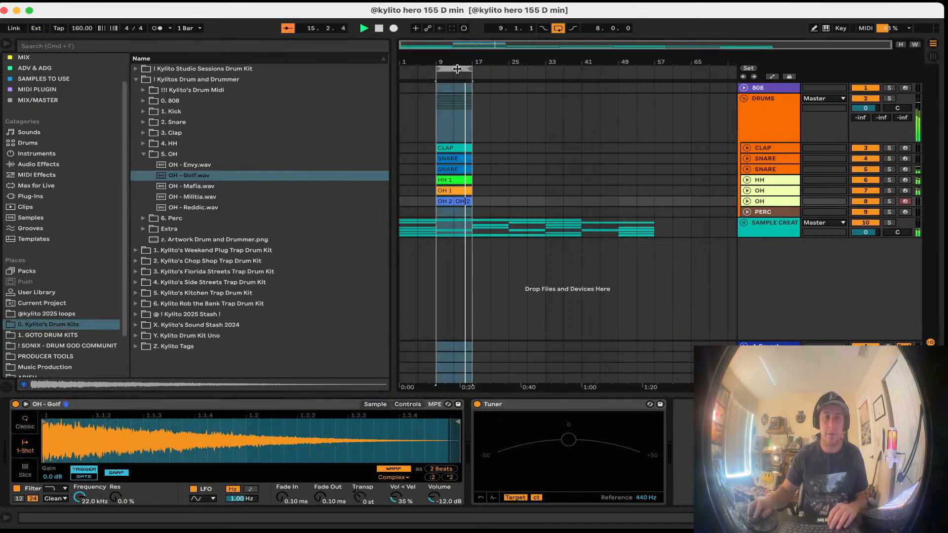
{"action": "left_click", "coordinate": [489, 162]}
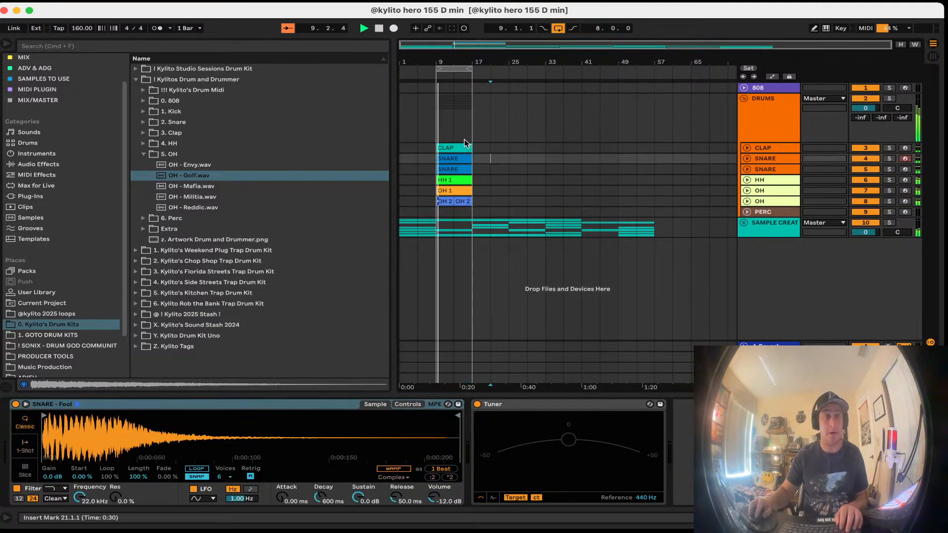
Step: Set the samplers on the CLAP track and both SNARE tracks to 1-Shot mode
{"action": "left_click", "coordinate": [765, 148]}
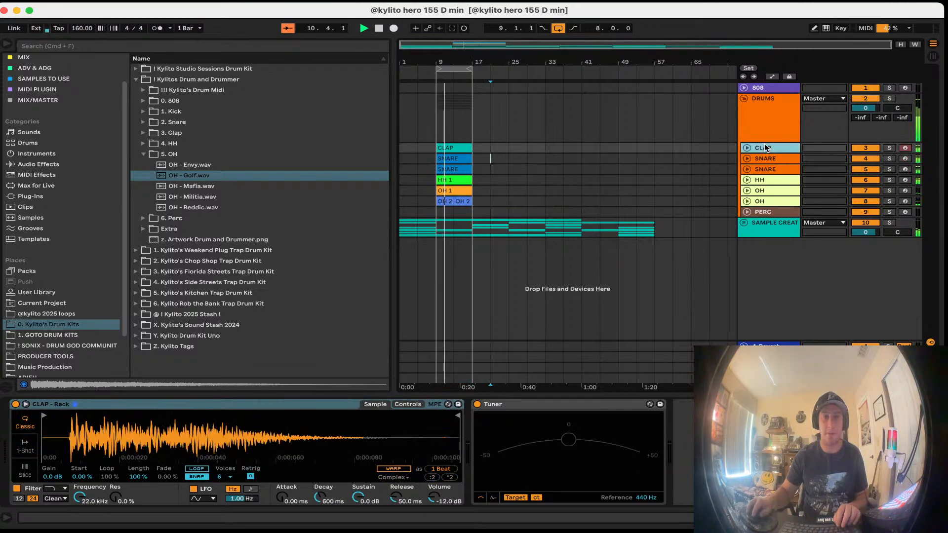
{"action": "left_click", "coordinate": [26, 446]}
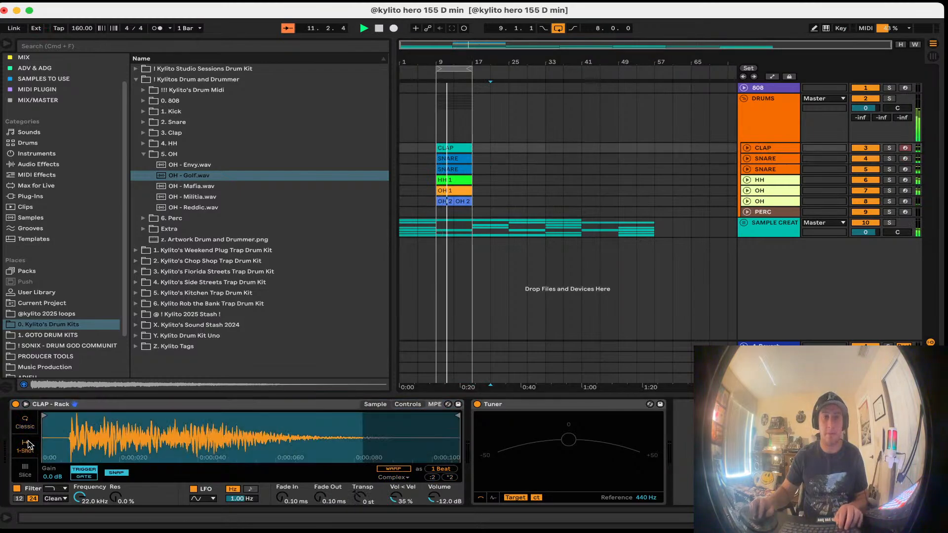
{"action": "left_click", "coordinate": [765, 159]}
{"action": "left_click", "coordinate": [25, 446]}
{"action": "left_click", "coordinate": [764, 170]}
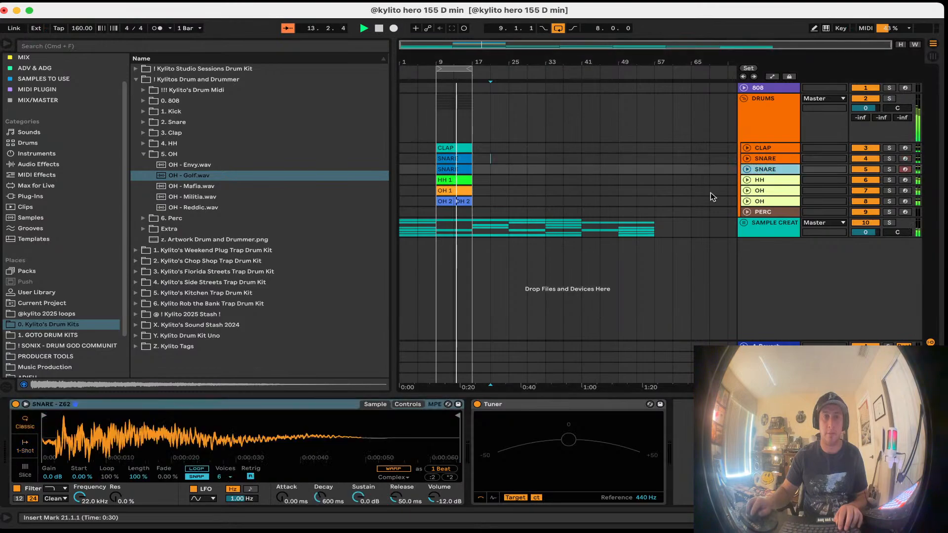
{"action": "left_click", "coordinate": [25, 446]}
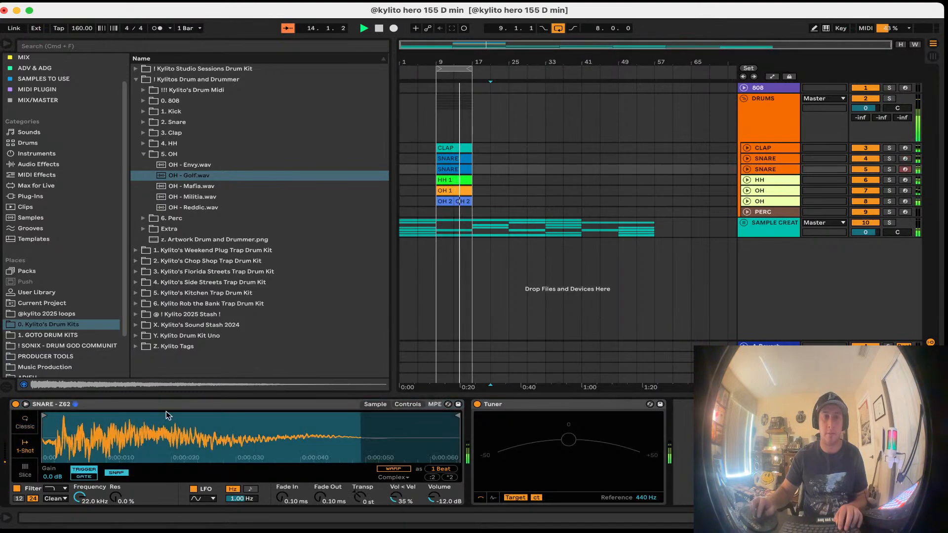
Step: Set the samplers on the HH track and the first OH track to 1-Shot mode, and check the second OH track
{"action": "left_click", "coordinate": [783, 180]}
{"action": "left_click", "coordinate": [25, 446]}
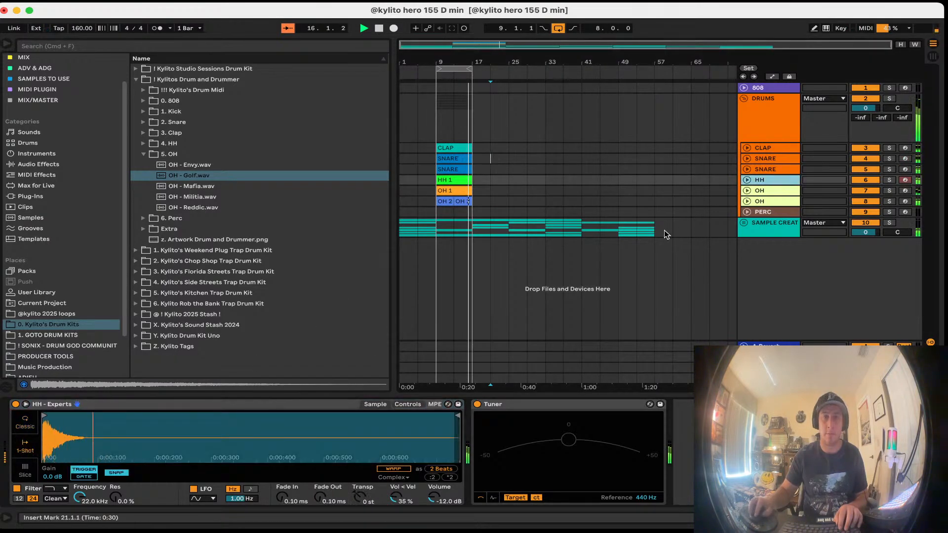
{"action": "left_click", "coordinate": [771, 191]}
{"action": "left_click", "coordinate": [32, 452]}
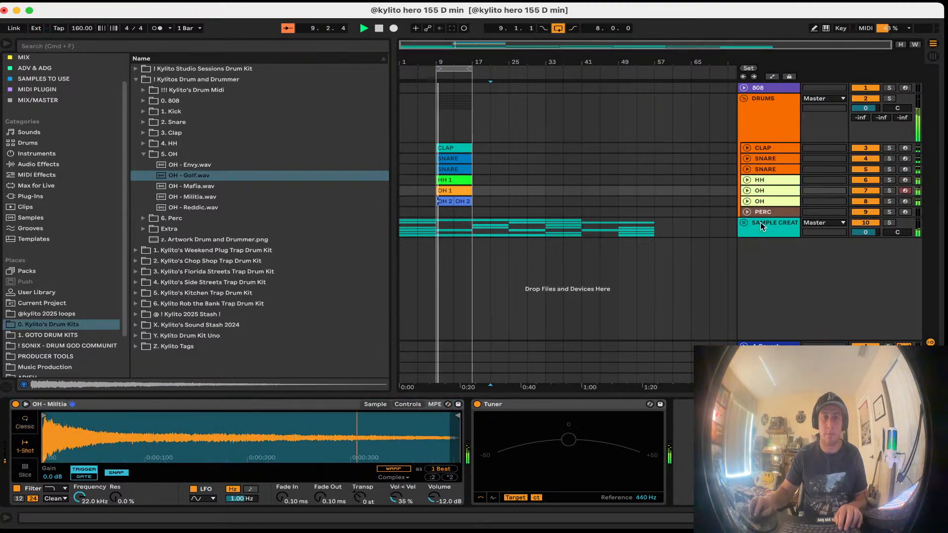
{"action": "left_click", "coordinate": [747, 201]}
{"action": "left_click", "coordinate": [764, 201]}
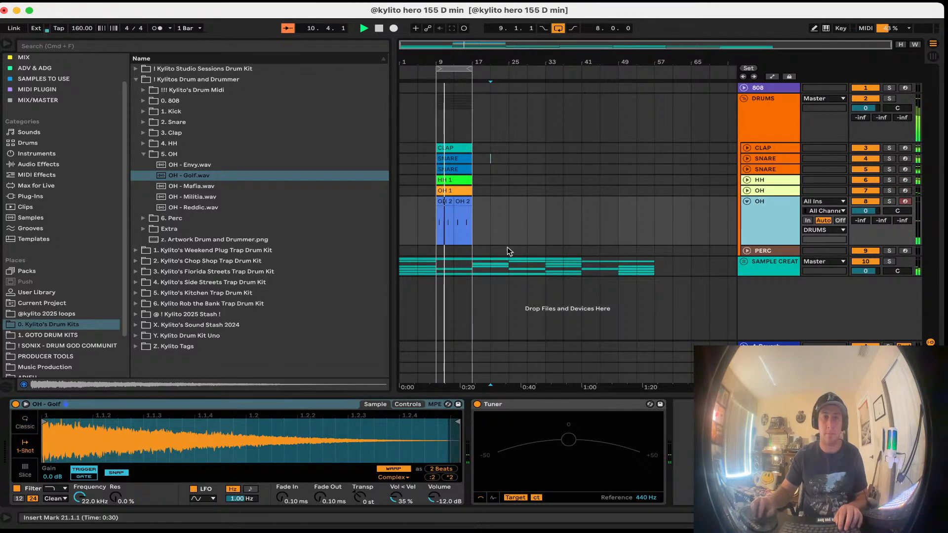
{"action": "left_click", "coordinate": [747, 202]}
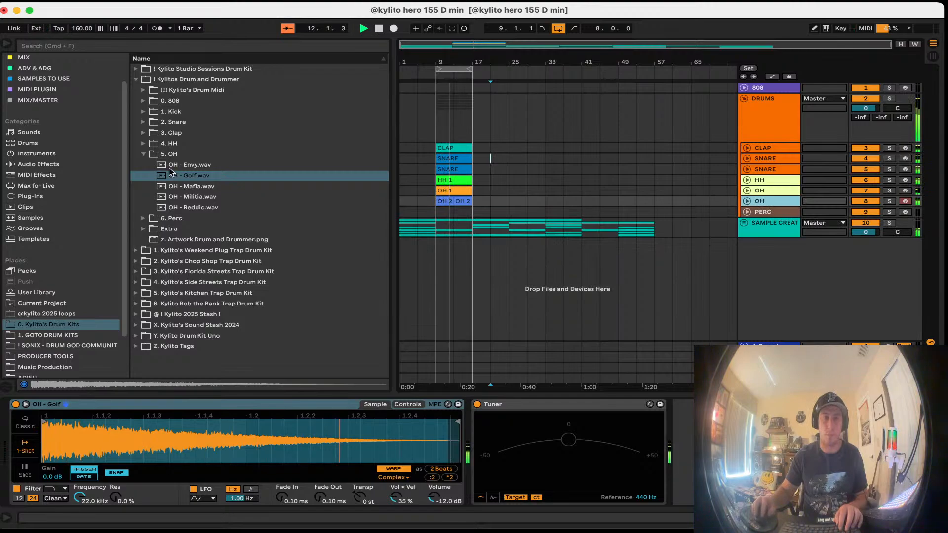
Step: Audition the kit's percussion, load PERC - Typical.wav onto the PERC track and set its sampler to 1-Shot mode
{"action": "left_click", "coordinate": [143, 154]}
{"action": "left_click", "coordinate": [144, 165]}
{"action": "left_click", "coordinate": [193, 186]}
{"action": "key", "text": "space"}
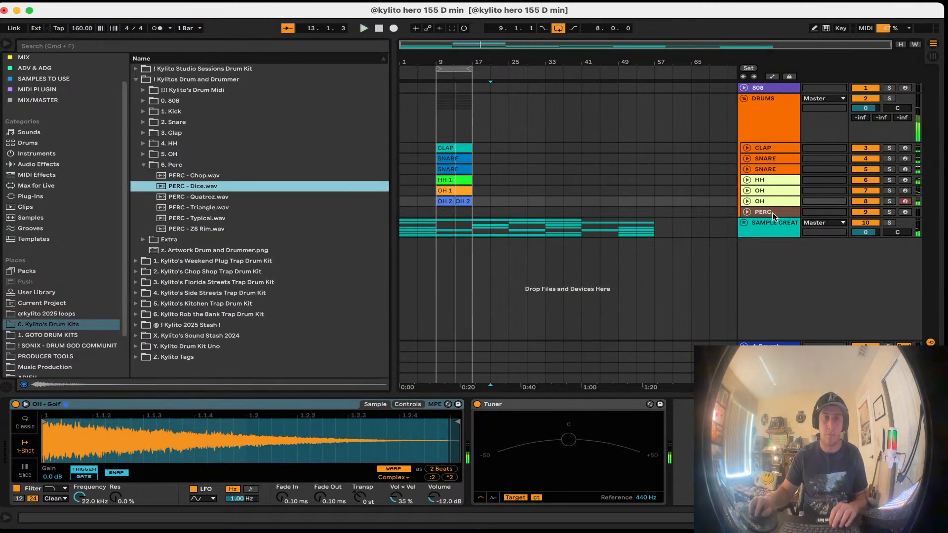
{"action": "left_click", "coordinate": [763, 211]}
{"action": "left_click", "coordinate": [207, 218]}
{"action": "left_click", "coordinate": [210, 230]}
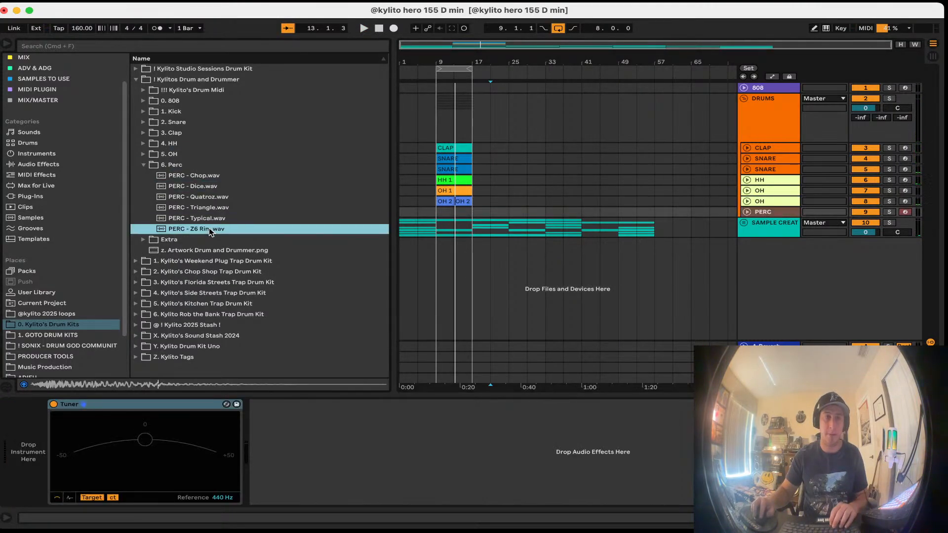
{"action": "left_click", "coordinate": [212, 222]}
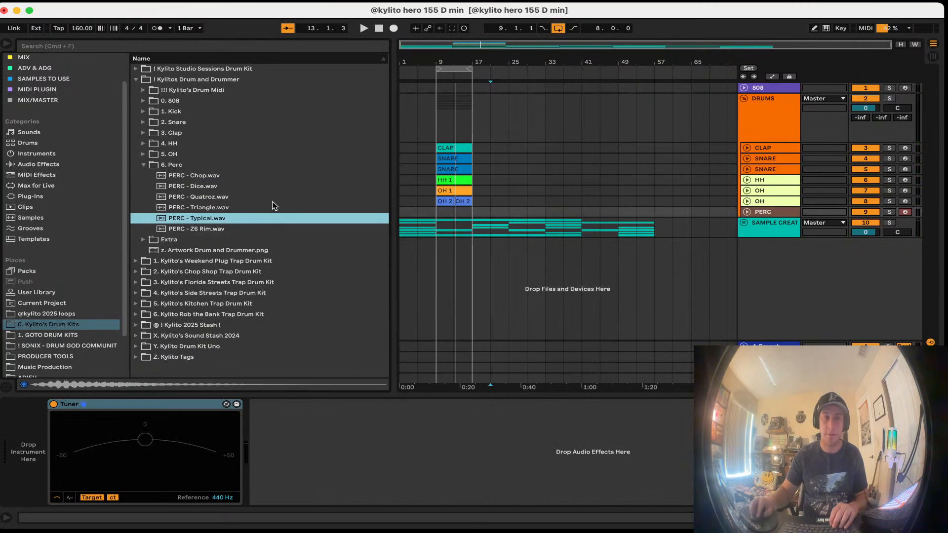
{"action": "double_click", "coordinate": [223, 221]}
{"action": "left_click", "coordinate": [24, 446]}
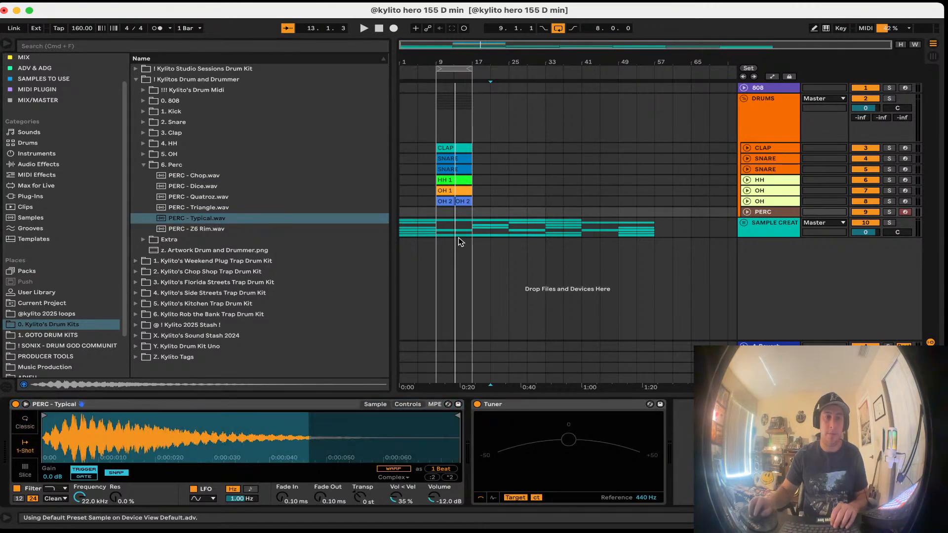
Step: Try the hi-hat pattern as percussion by copying the HH 1 clip onto the PERC track at bar 9 and playing it
{"action": "left_click", "coordinate": [447, 203]}
{"action": "left_click_drag", "start_coordinate": [455, 182], "coordinate": [455, 212]}
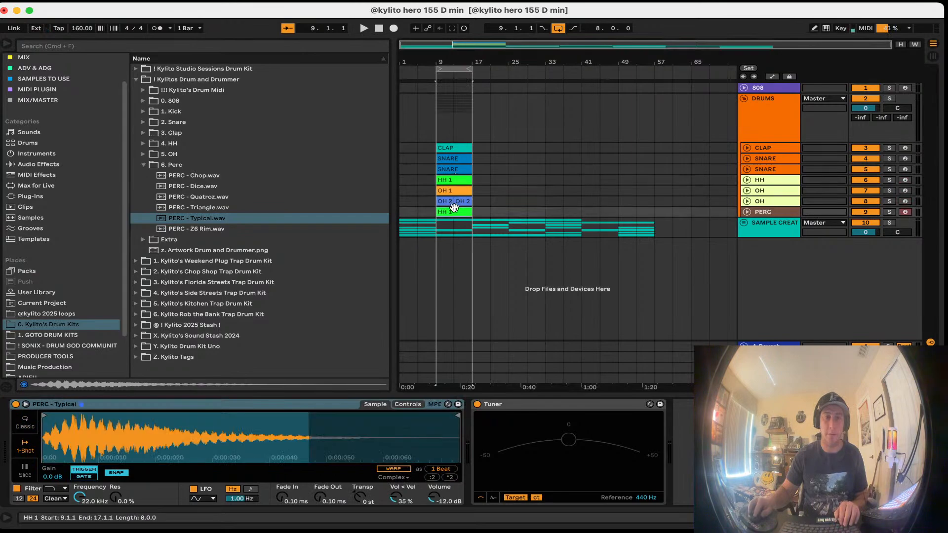
{"action": "key", "text": "space"}
{"action": "key", "text": "super+a"}
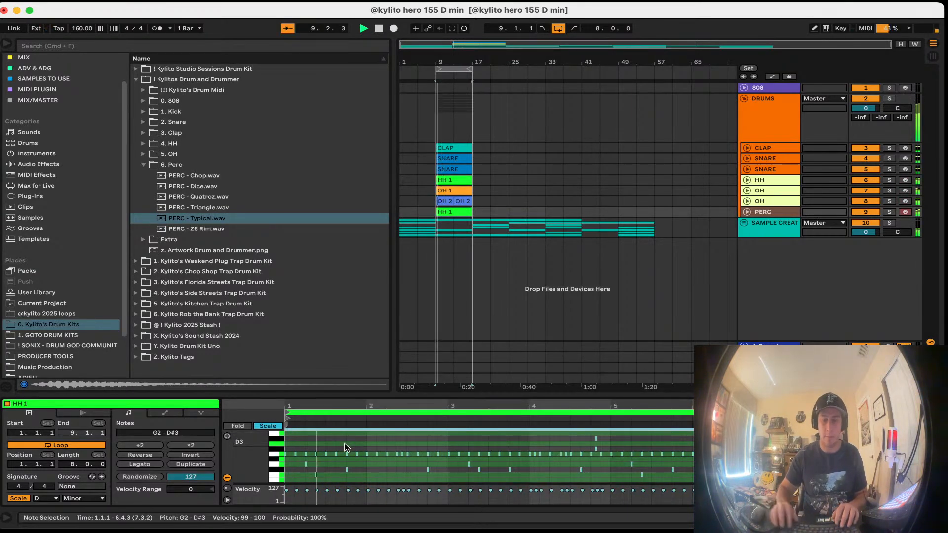
{"action": "key", "text": "plus"}
{"action": "key", "text": "plus"}
{"action": "key", "text": "plus"}
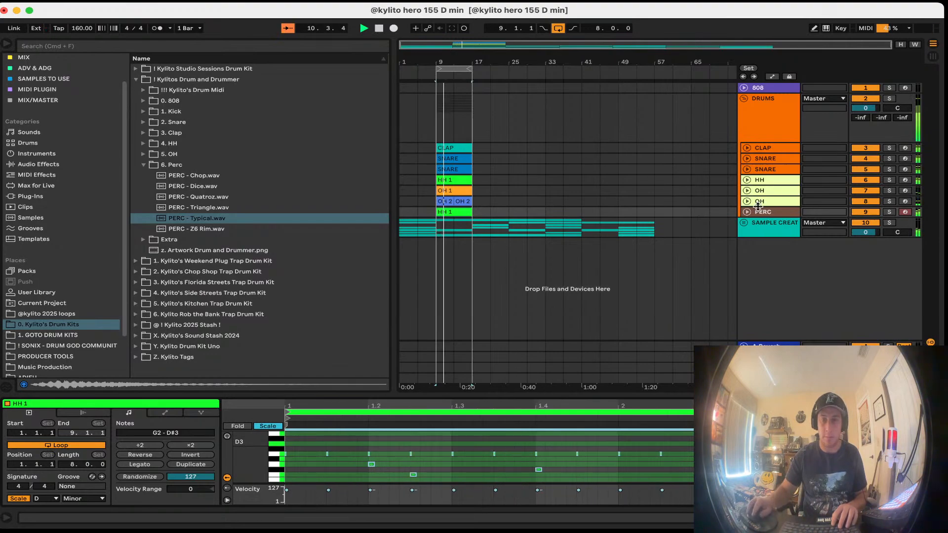
Step: Delete the copied HH 1 clip from the PERC track and resume playback
{"action": "left_click", "coordinate": [455, 212]}
{"action": "key", "text": "space"}
{"action": "key", "text": "Delete"}
{"action": "key", "text": "space"}
Step: Assign the track colors to the clips on all tracks from CLAP through the second OH
{"action": "key", "text": "plus"}
{"action": "key", "text": "plus"}
{"action": "key", "text": "plus"}
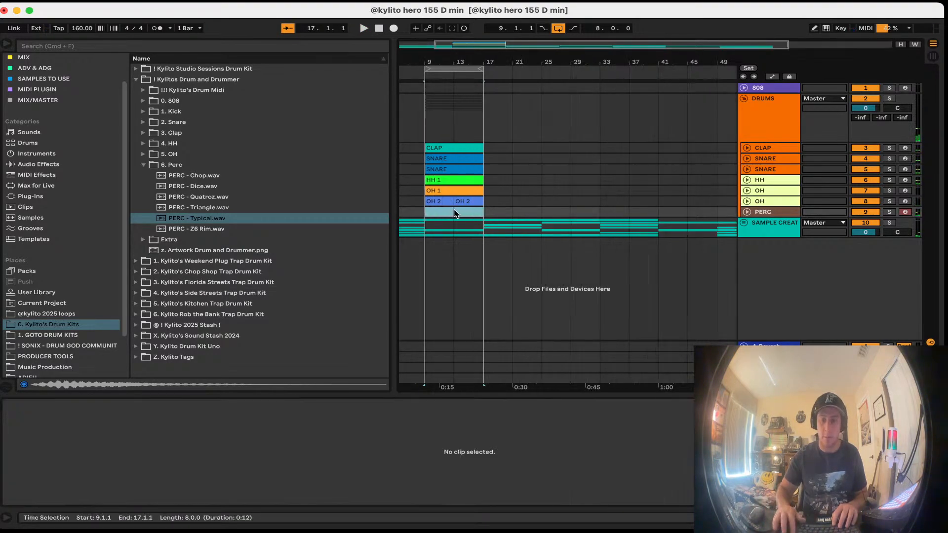
{"action": "left_click", "coordinate": [753, 202]}
{"action": "left_click", "coordinate": [772, 149], "text": "shift"}
{"action": "right_click", "coordinate": [772, 146]}
{"action": "left_click", "coordinate": [815, 337]}
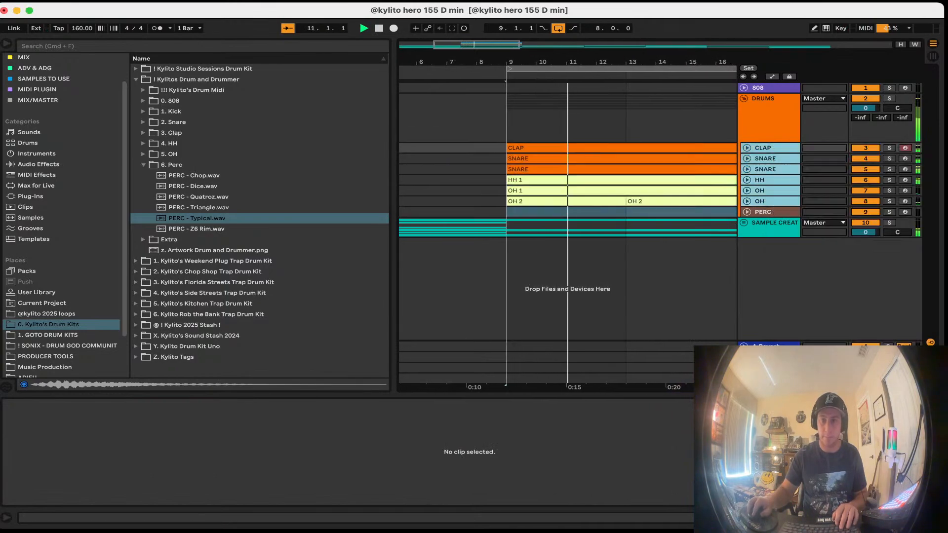
Step: Open the clip on the first SNARE track to show its notes
{"action": "key", "text": "minus"}
{"action": "key", "text": "minus"}
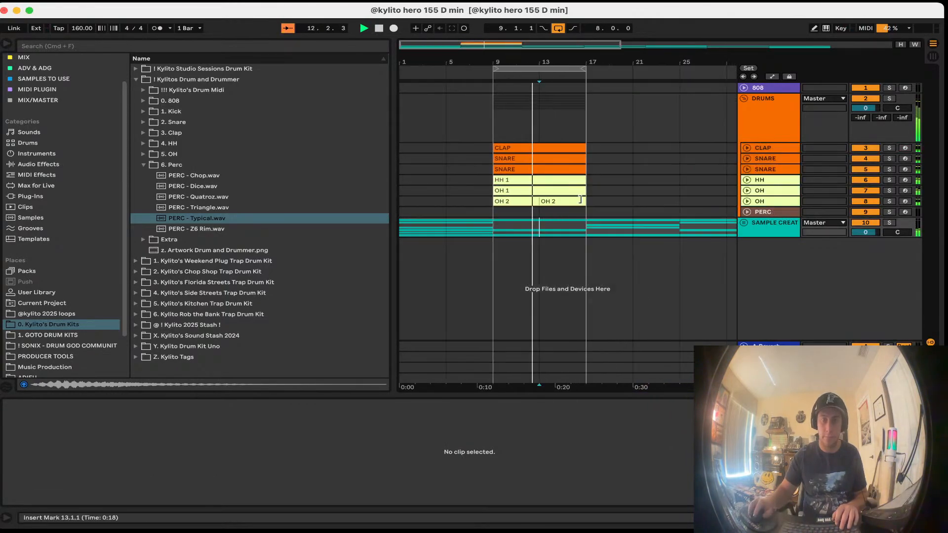
{"action": "left_click", "coordinate": [528, 168]}
{"action": "left_click", "coordinate": [528, 158]}
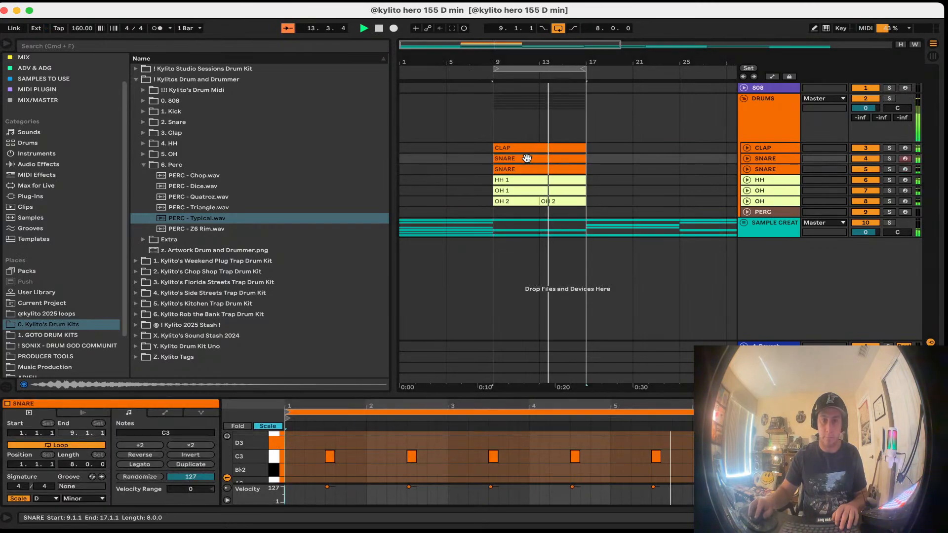
Step: Fold the first SNARE clip's note view to its used pitches and show the CLAP clip's notes
{"action": "left_click", "coordinate": [236, 426]}
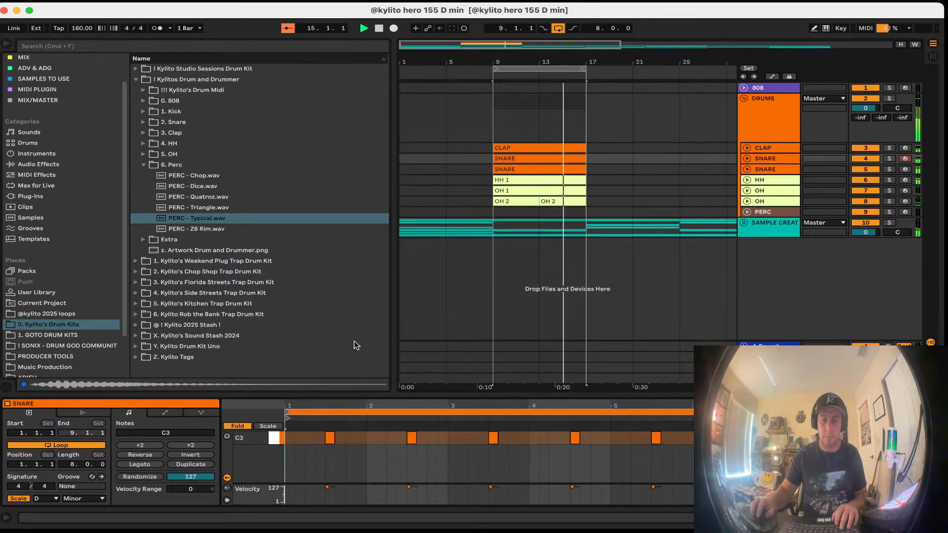
{"action": "key", "text": "Up"}
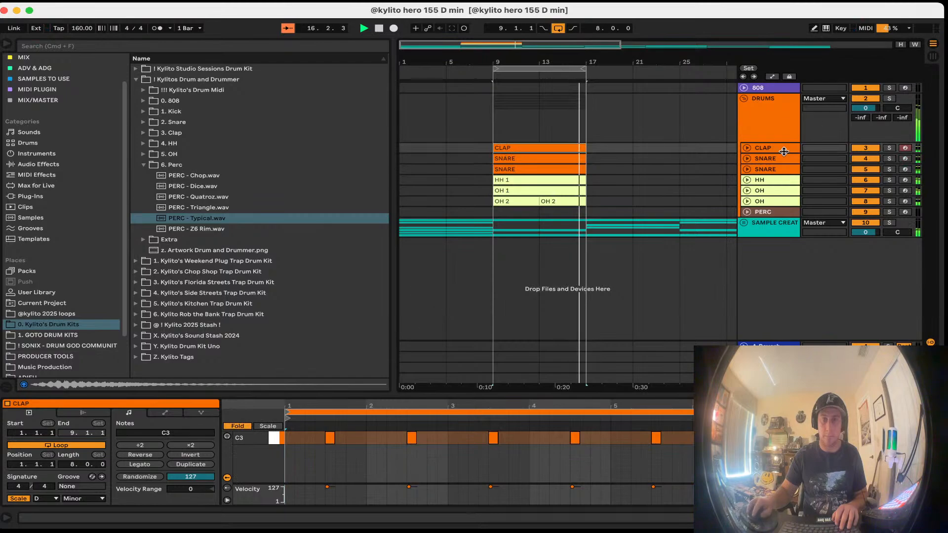
Step: Set Fade Out to 2.00 s and switch off the filter in the samplers of both OH tracks
{"action": "left_click", "coordinate": [818, 192]}
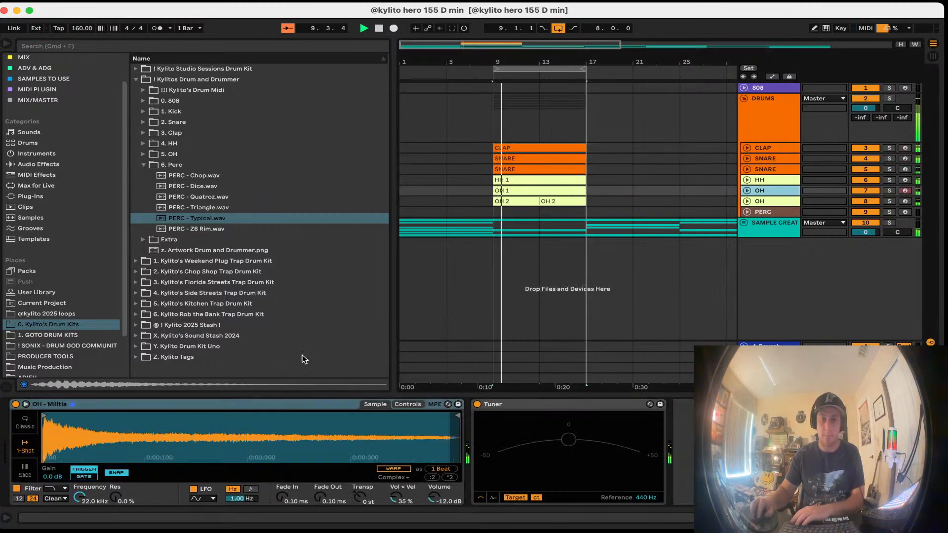
{"action": "left_click_drag", "start_coordinate": [324, 500], "coordinate": [324, 464]}
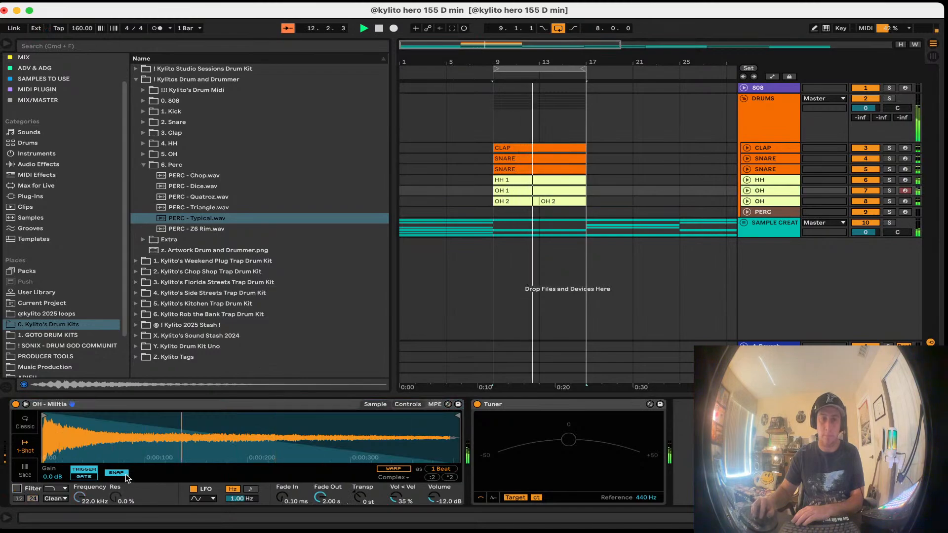
{"action": "left_click", "coordinate": [773, 201]}
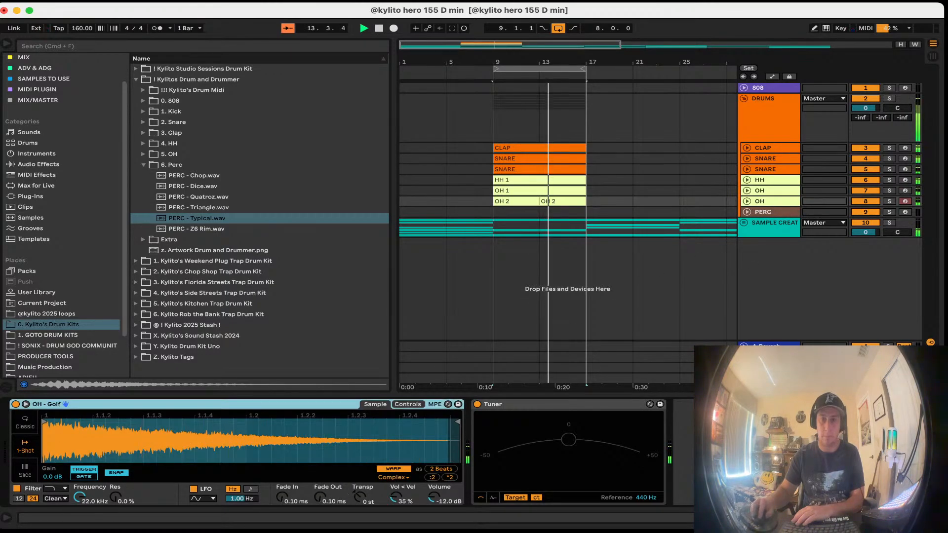
{"action": "left_click_drag", "start_coordinate": [320, 497], "coordinate": [321, 462]}
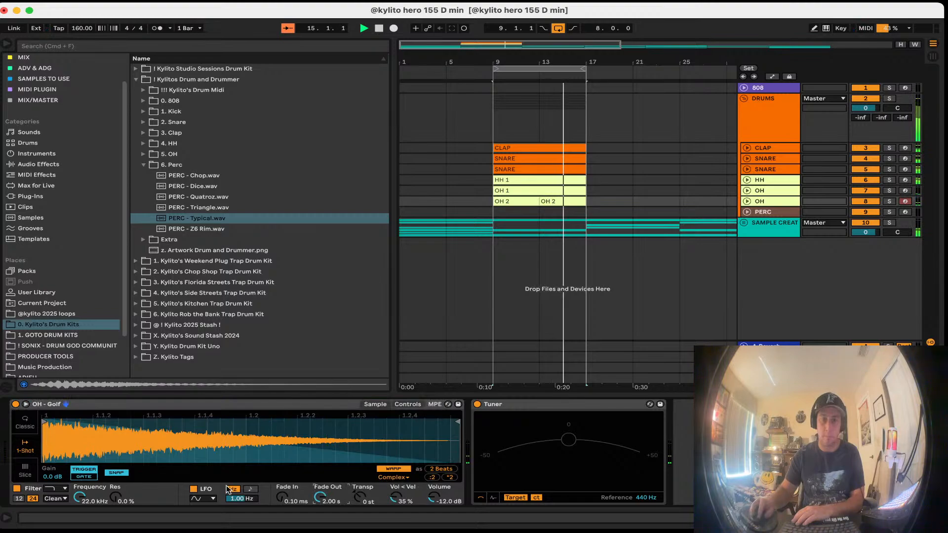
{"action": "left_click", "coordinate": [18, 489]}
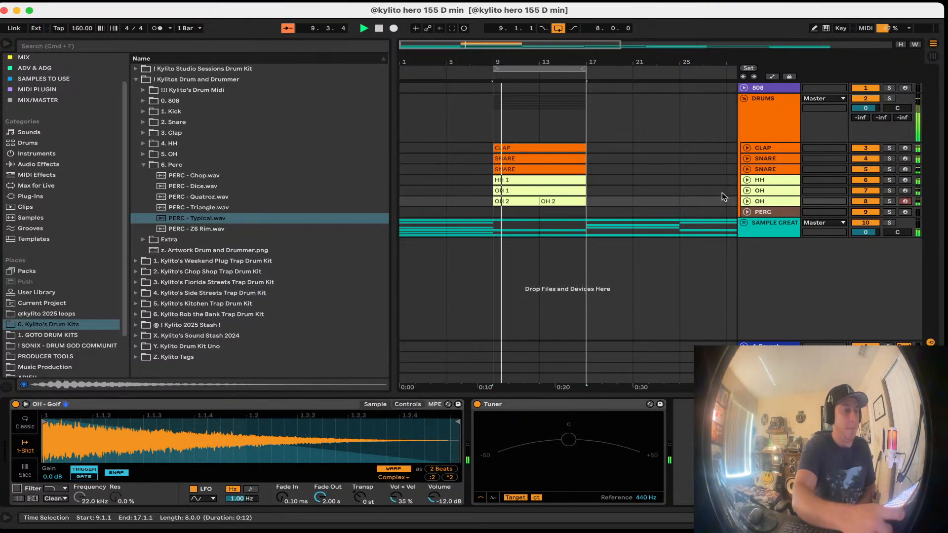
Step: Audition samples from the 2. Snare folder and load SNARE - Myami.wav into the first SNARE track's sampler
{"action": "key", "text": "Down"}
{"action": "key", "text": "Down"}
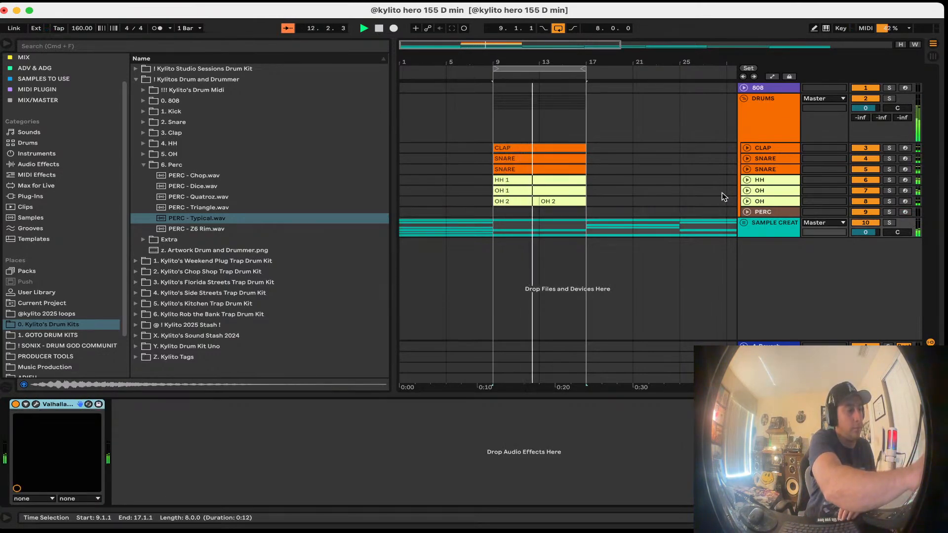
{"action": "left_click", "coordinate": [768, 158]}
{"action": "left_click", "coordinate": [154, 167]}
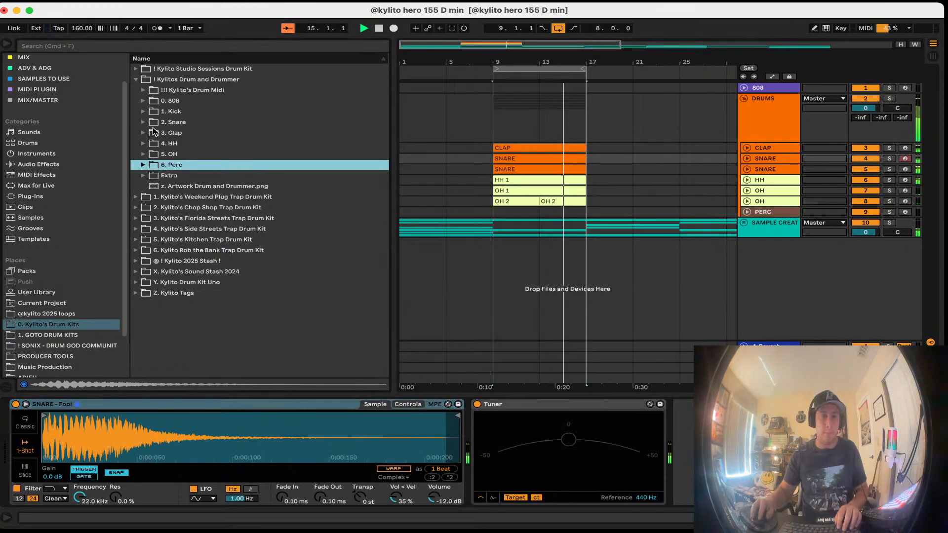
{"action": "left_click", "coordinate": [163, 123]}
{"action": "left_click", "coordinate": [200, 208]}
{"action": "left_click", "coordinate": [761, 160]}
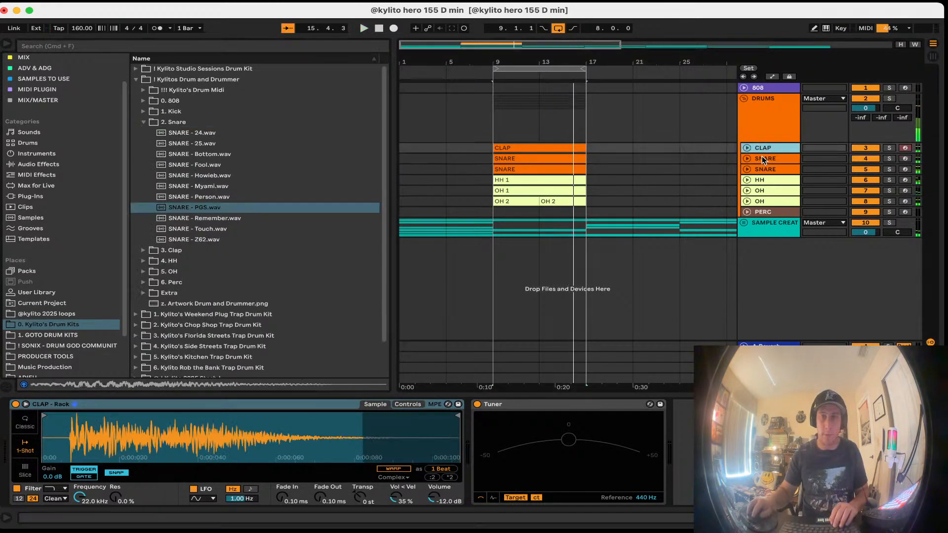
{"action": "left_click", "coordinate": [197, 218]}
{"action": "left_click", "coordinate": [197, 229]}
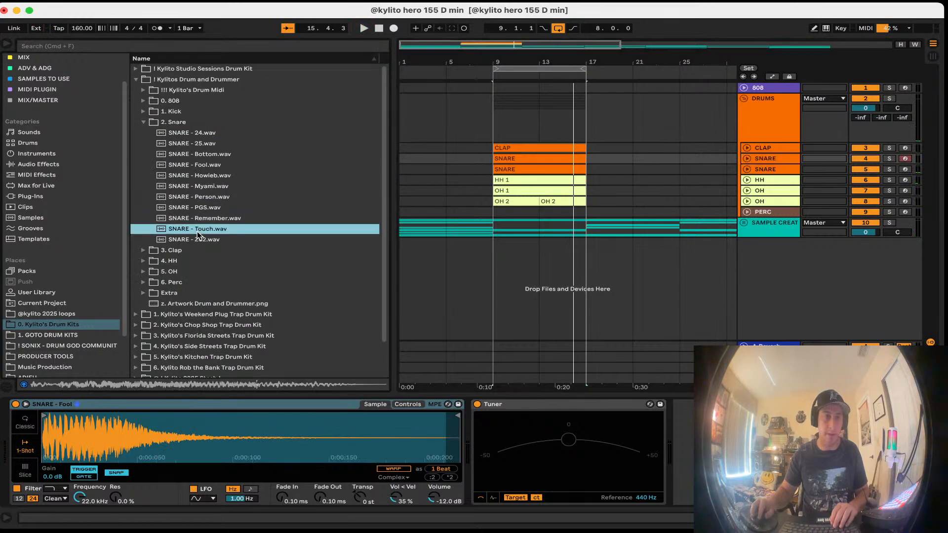
{"action": "left_click", "coordinate": [197, 165]}
{"action": "left_click", "coordinate": [197, 186]}
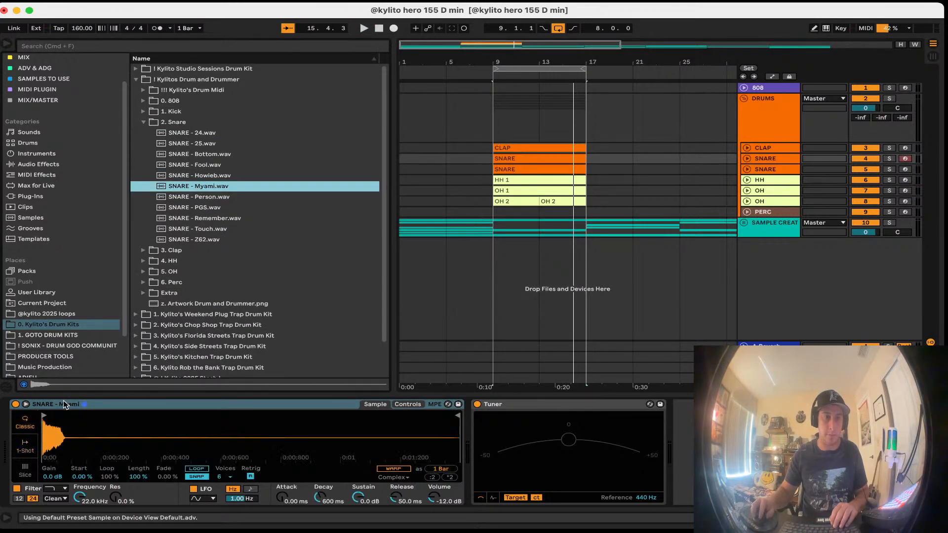
Step: Resume playback and, with the Myami snare sampler in 1-Shot mode, trim the sample's end to just after the hit
{"action": "key", "text": "space"}
{"action": "left_click_drag", "start_coordinate": [458, 416], "coordinate": [85, 417]}
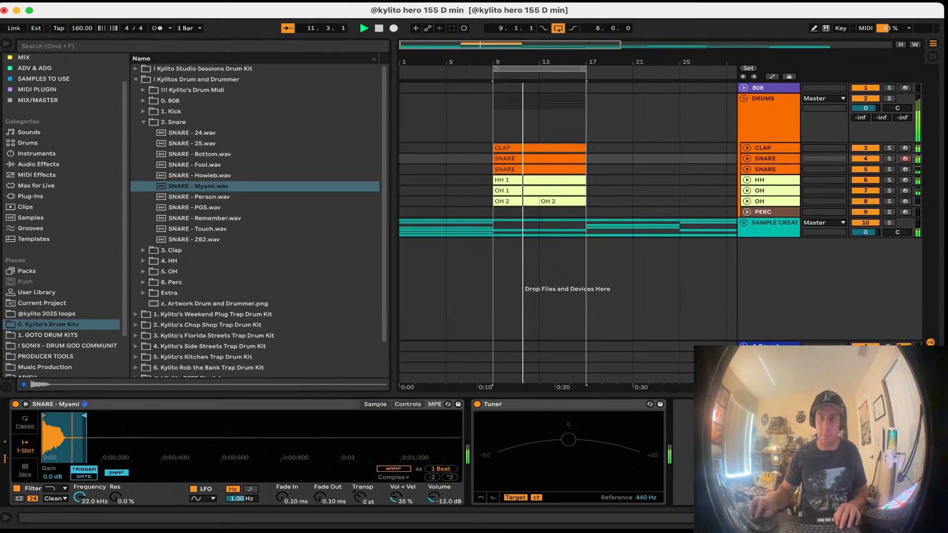
Step: Delete the A Reverb return track and remove The God Particle effect
{"action": "left_click", "coordinate": [767, 348]}
{"action": "key", "text": "Delete"}
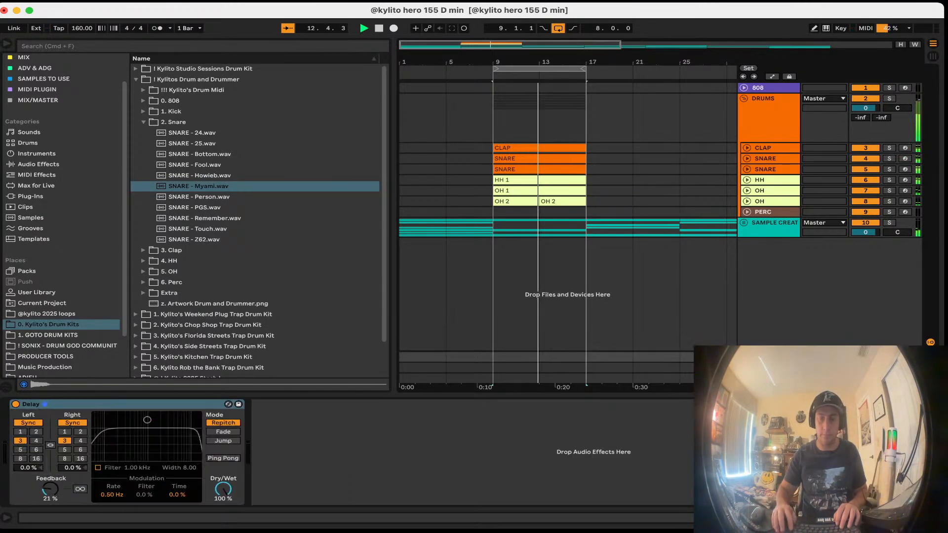
{"action": "key", "text": "Down"}
{"action": "left_click", "coordinate": [126, 404]}
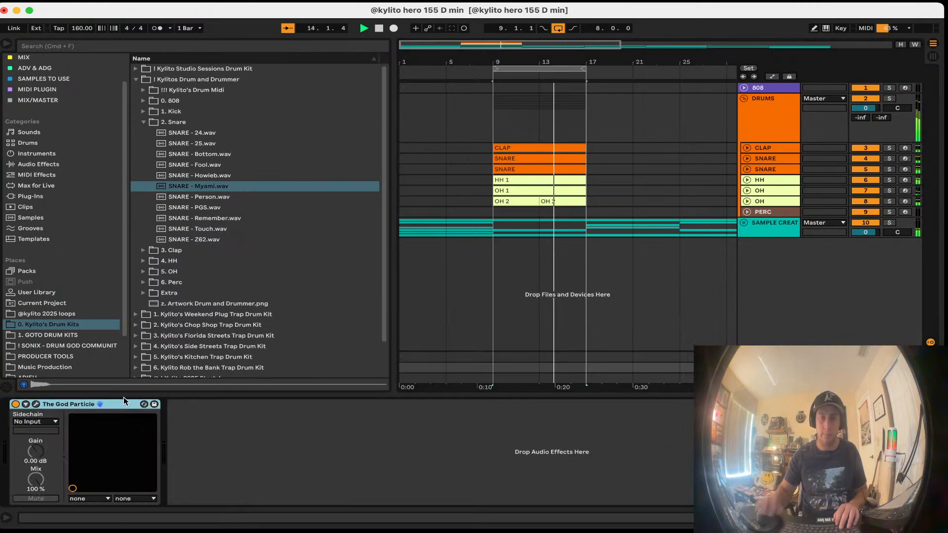
{"action": "key", "text": "Delete"}
Step: Expand the SAMPLE CREAT group and duplicate the opening clips of the second STRINGS track and PIANO BASS into bars 9 to 17
{"action": "left_click", "coordinate": [775, 237]}
{"action": "left_click", "coordinate": [744, 223]}
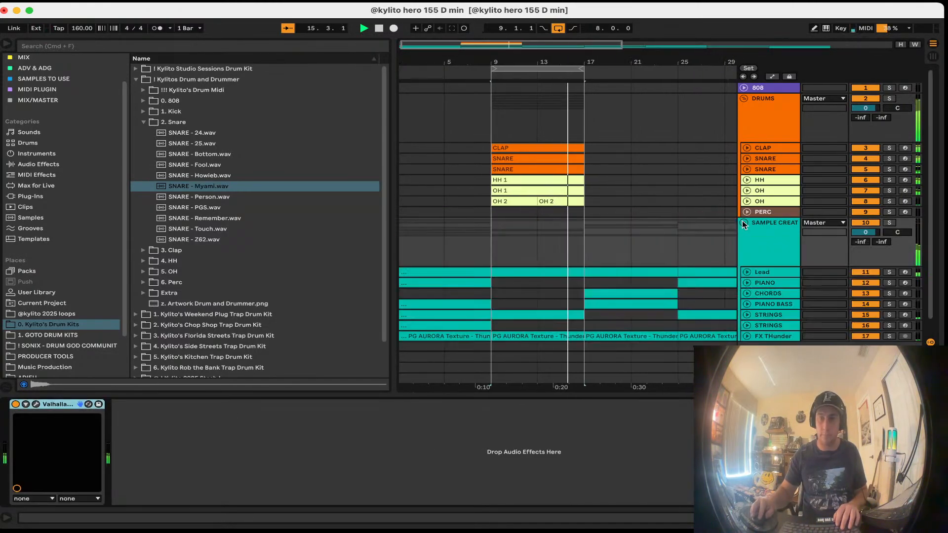
{"action": "scroll", "coordinate": [637, 264], "scroll_direction": "down", "scroll_amount": 2}
{"action": "left_click", "coordinate": [587, 289]}
{"action": "scroll", "coordinate": [575, 289], "scroll_direction": "down", "scroll_amount": 5}
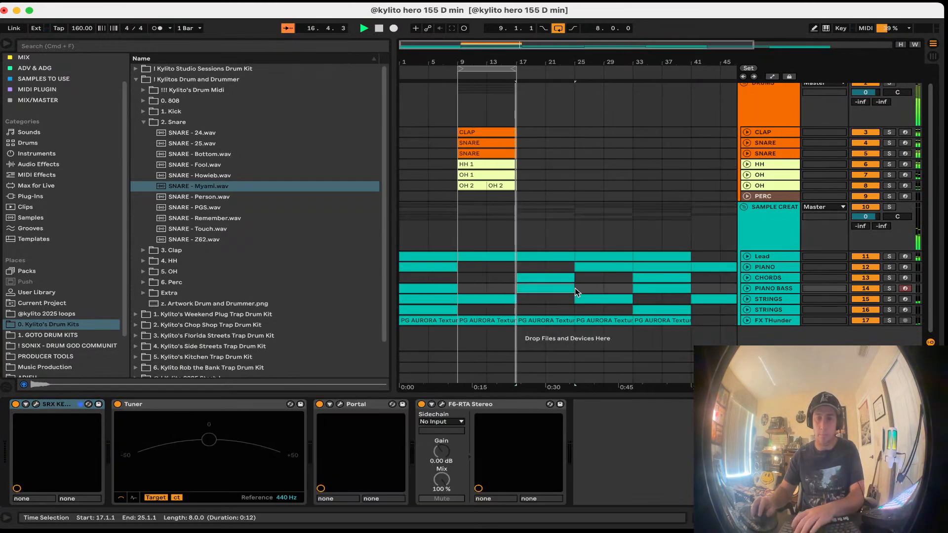
{"action": "left_click", "coordinate": [423, 309]}
{"action": "key", "text": "super+d"}
{"action": "left_click", "coordinate": [419, 289]}
{"action": "key", "text": "super+d"}
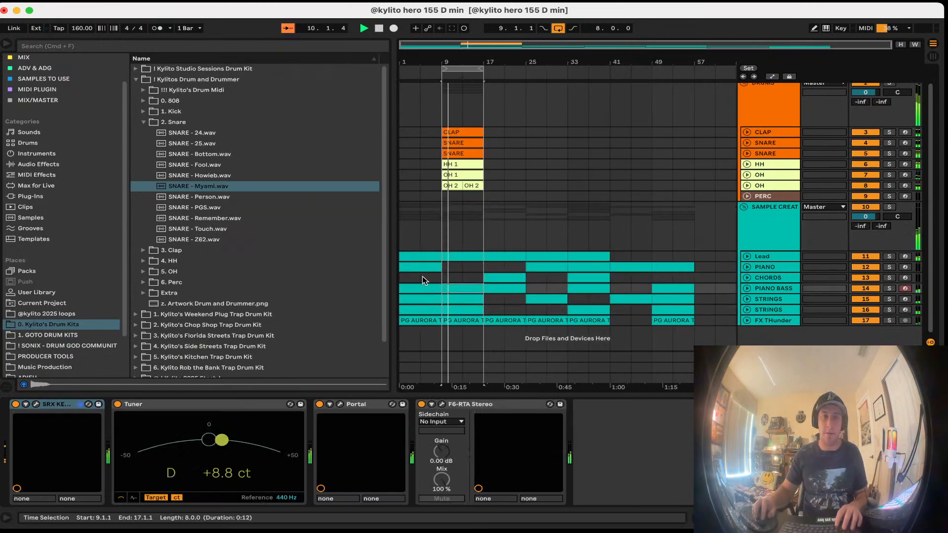
Step: Duplicate the opening PIANO clip into bars 9 to 17 and copy the CHORDS clip from bar 17 to bar 9
{"action": "left_click", "coordinate": [427, 268]}
{"action": "key", "text": "super+d"}
{"action": "left_click_drag", "start_coordinate": [509, 278], "coordinate": [466, 279]}
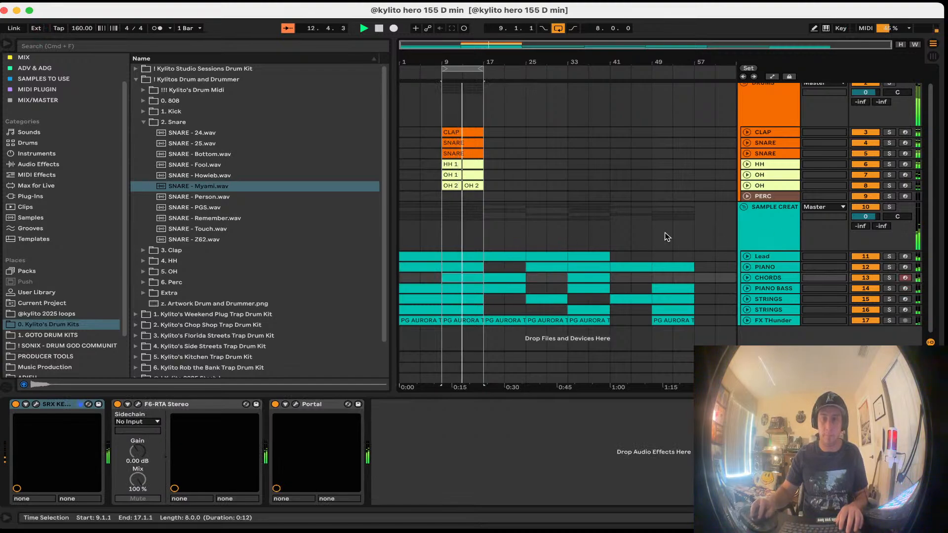
Step: Remove the Valhalla effect from the SAMPLE CREAT group track
{"action": "left_click", "coordinate": [770, 242]}
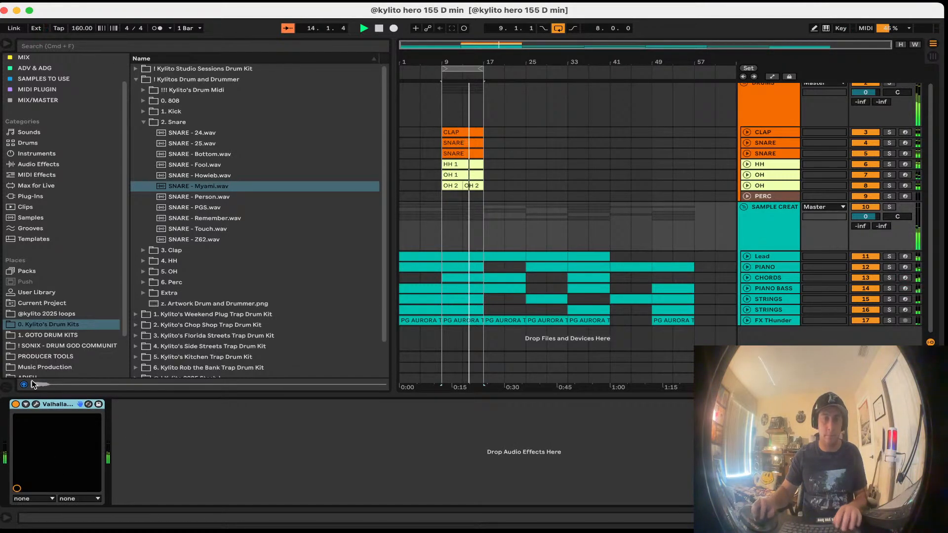
{"action": "key", "text": "Delete"}
{"action": "left_click", "coordinate": [73, 102]}
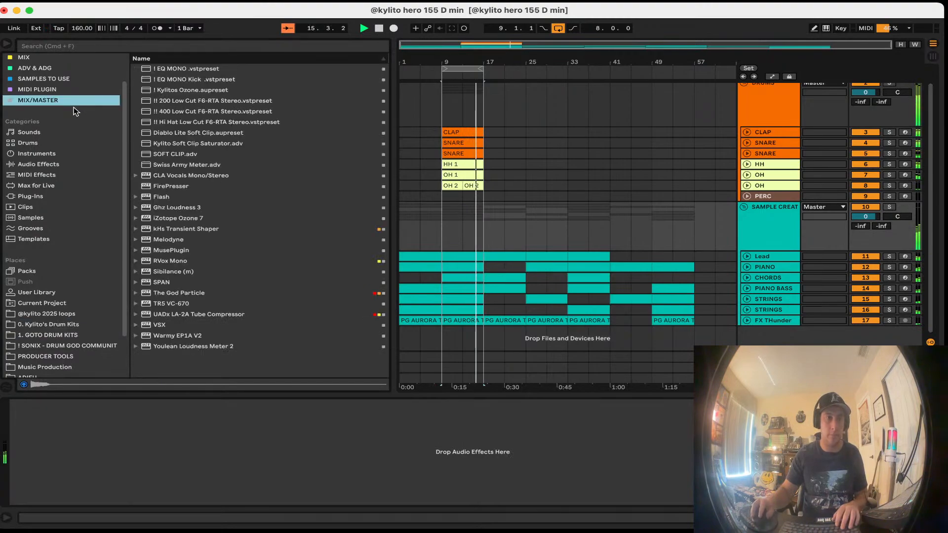
{"action": "left_click", "coordinate": [69, 78]}
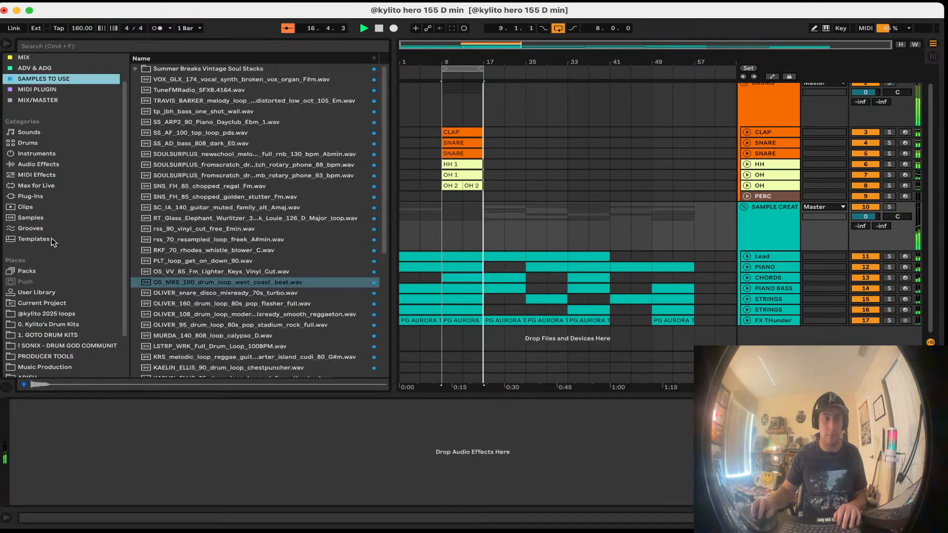
{"action": "scroll", "coordinate": [697, 209], "scroll_direction": "up", "scroll_amount": 2}
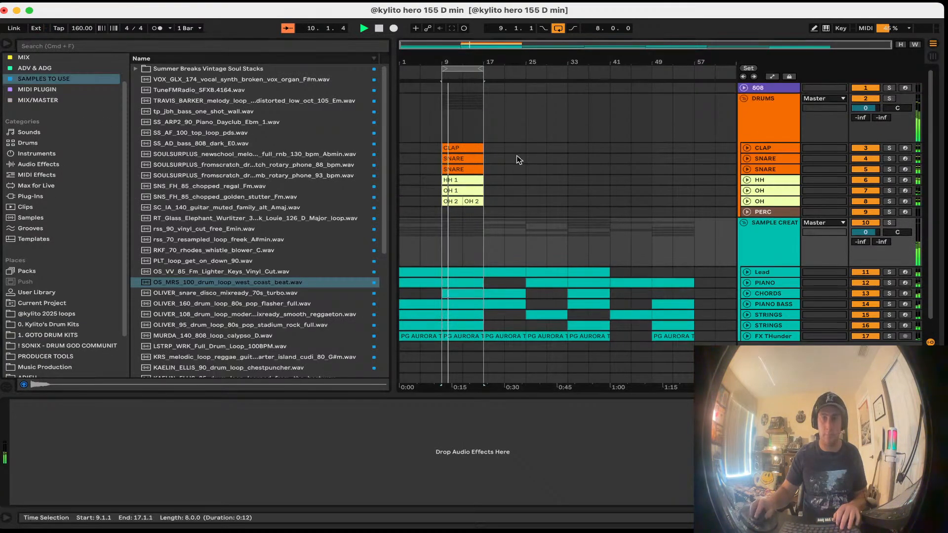
{"action": "scroll", "coordinate": [508, 212], "scroll_direction": "down", "scroll_amount": 1}
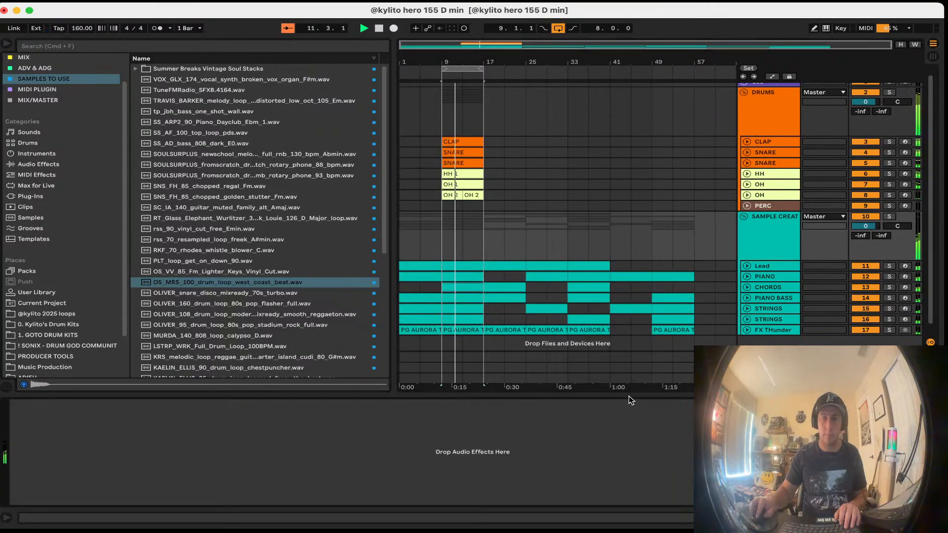
Step: Stop playback, move the PIANO BASS clip at bar 9 onto the 808 track, clearing PIANO BASS after bar 9, and select all the moved clip's notes
{"action": "left_click_drag", "start_coordinate": [629, 396], "coordinate": [617, 486]}
{"action": "left_click", "coordinate": [458, 292]}
{"action": "left_click", "coordinate": [459, 302]}
{"action": "key", "text": "space"}
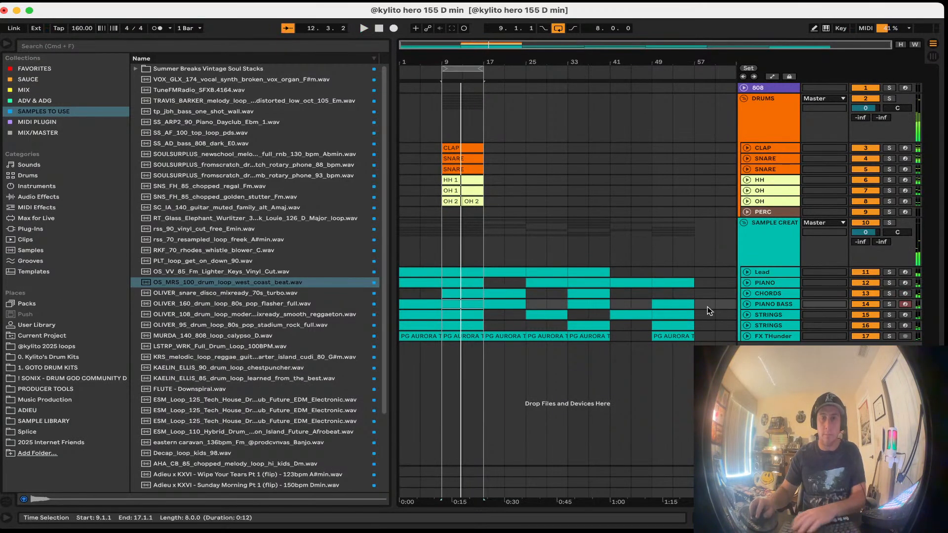
{"action": "left_click_drag", "start_coordinate": [708, 307], "coordinate": [463, 85]}
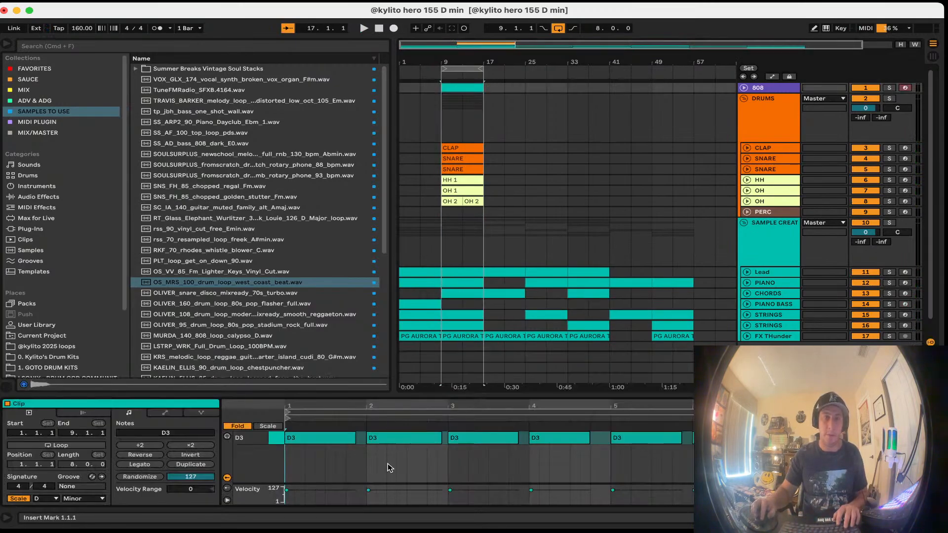
{"action": "key", "text": "super+a"}
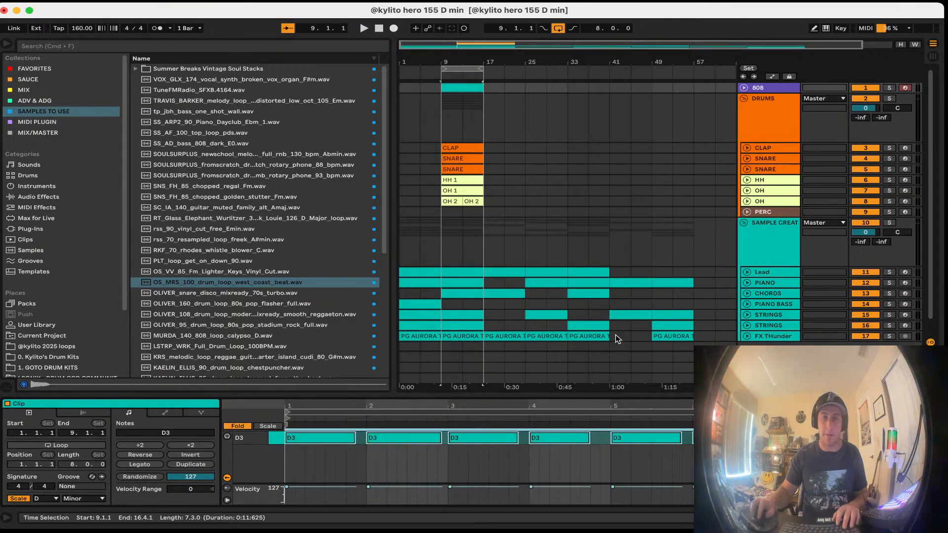
Step: Save the set and rearrange the tracks with PIANO BASS below the second STRINGS track and FX THunder between PERC and SAMPLE CREAT
{"action": "left_click", "coordinate": [790, 307]}
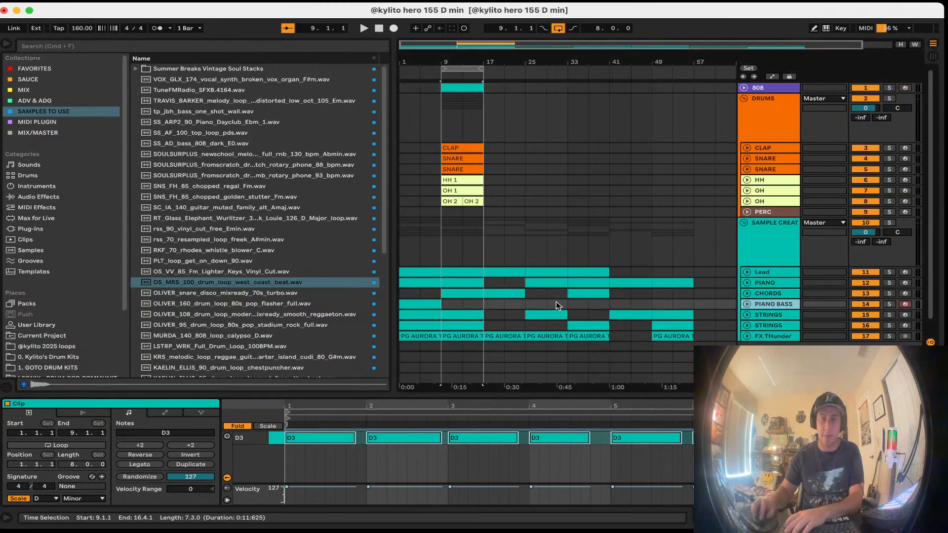
{"action": "left_click", "coordinate": [462, 355]}
{"action": "key", "text": "super+s"}
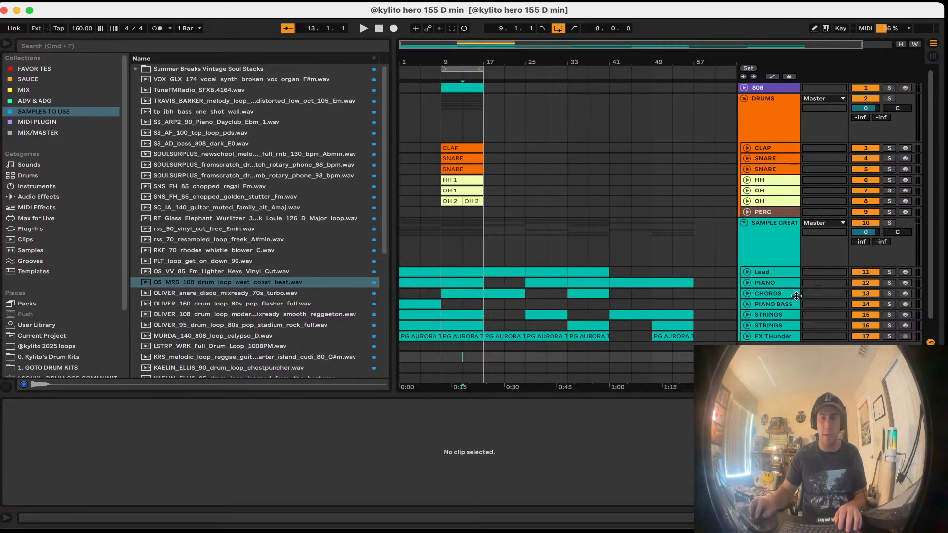
{"action": "left_click_drag", "start_coordinate": [796, 296], "coordinate": [774, 211]}
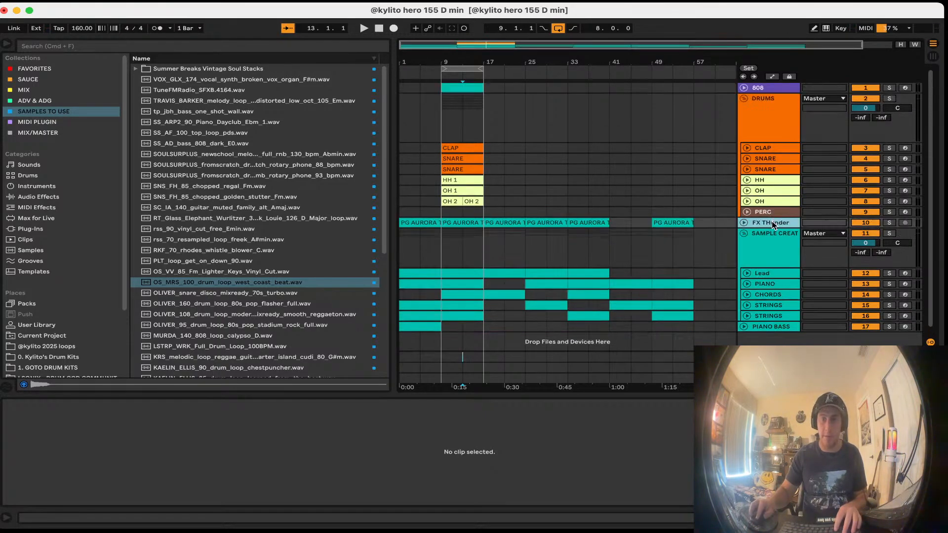
Step: Duplicate the FX THunder track twice and group the three tracks under the name FX
{"action": "key", "text": "super+d"}
{"action": "key", "text": "super+d"}
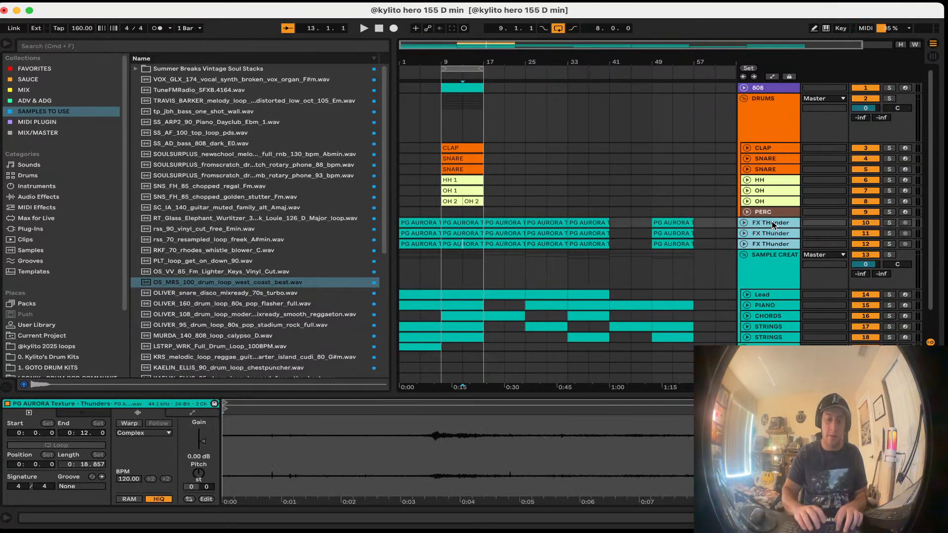
{"action": "key", "text": "super+g"}
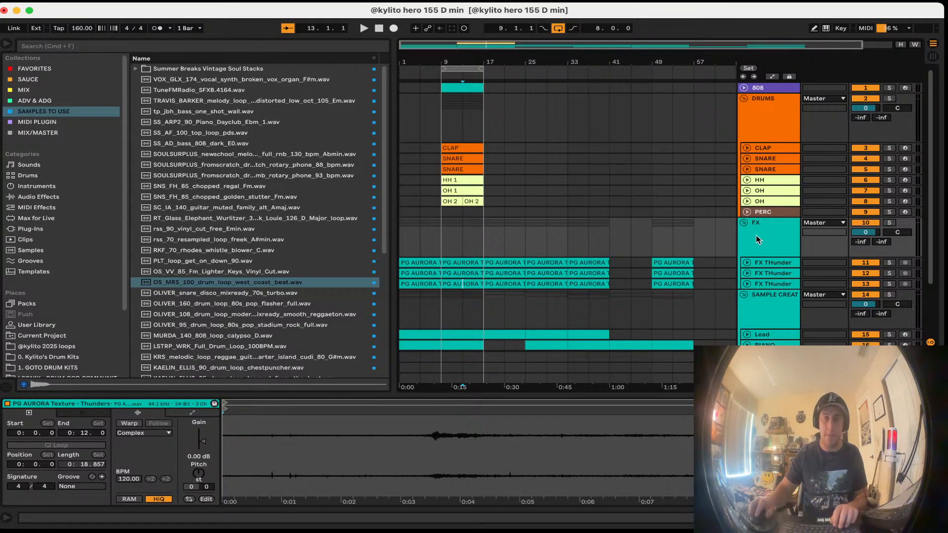
Step: Clear the clips from the two lower FX THunder tracks and apply white to the FX group's tracks and clips
{"action": "left_click", "coordinate": [760, 239]}
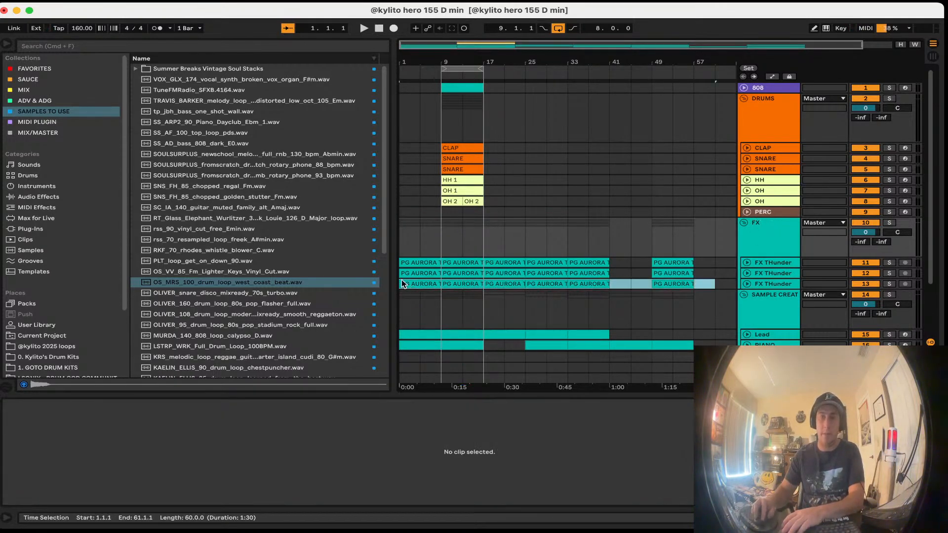
{"action": "right_click", "coordinate": [760, 240]}
{"action": "left_click", "coordinate": [881, 420]}
{"action": "right_click", "coordinate": [771, 245]}
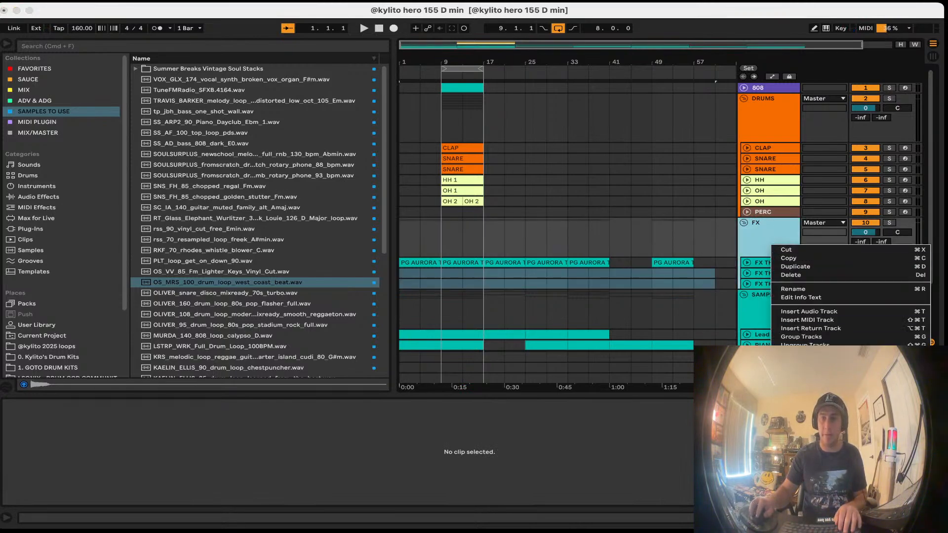
{"action": "left_click", "coordinate": [830, 380]}
{"action": "left_click_drag", "start_coordinate": [661, 393], "coordinate": [661, 509]}
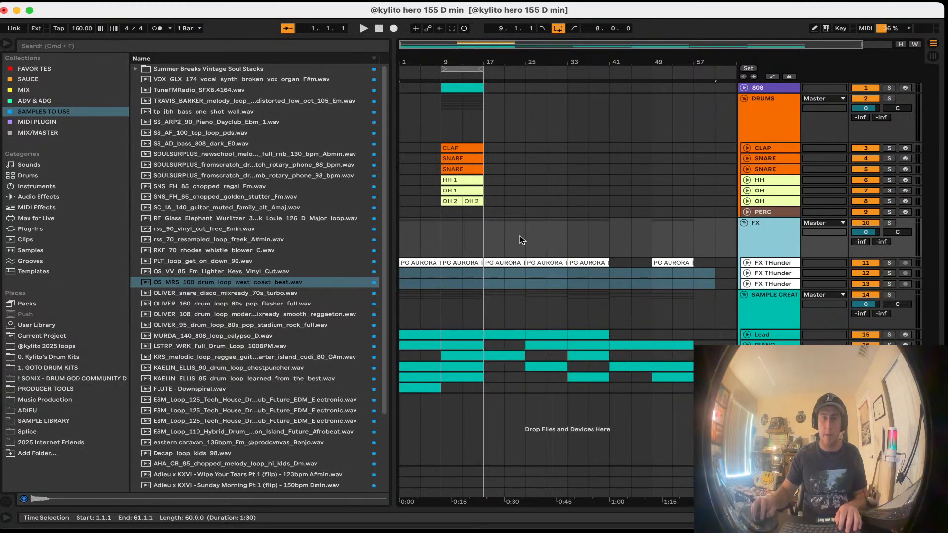
Step: Consolidate the two OH 2 clips from bar 9 to 17 and apply the 808 track's purple color to its clip
{"action": "left_click", "coordinate": [455, 202]}
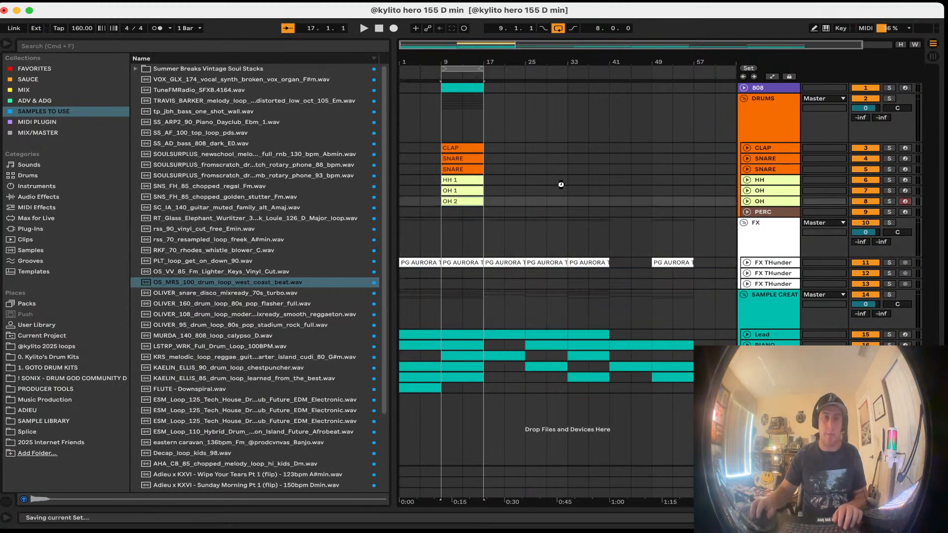
{"action": "left_click", "coordinate": [487, 88]}
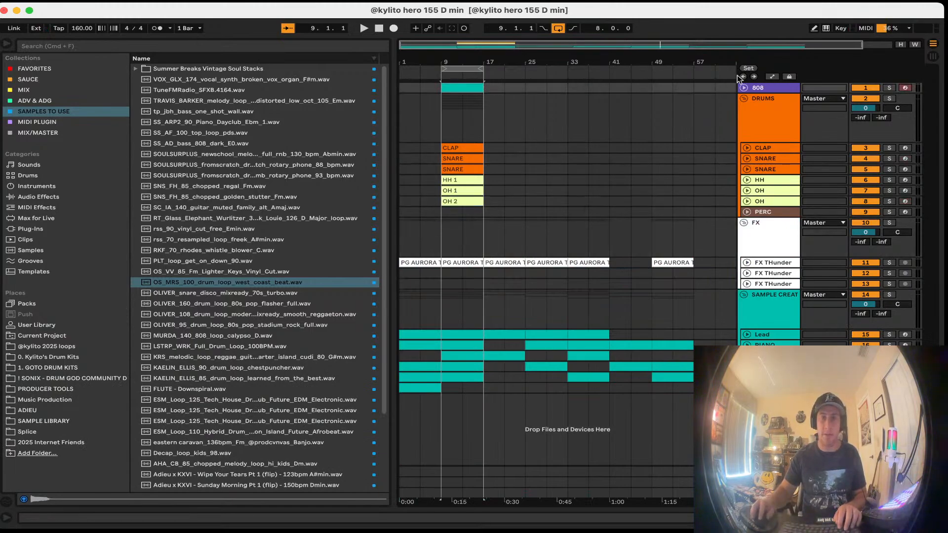
{"action": "double_click", "coordinate": [768, 88]}
{"action": "right_click", "coordinate": [781, 88]}
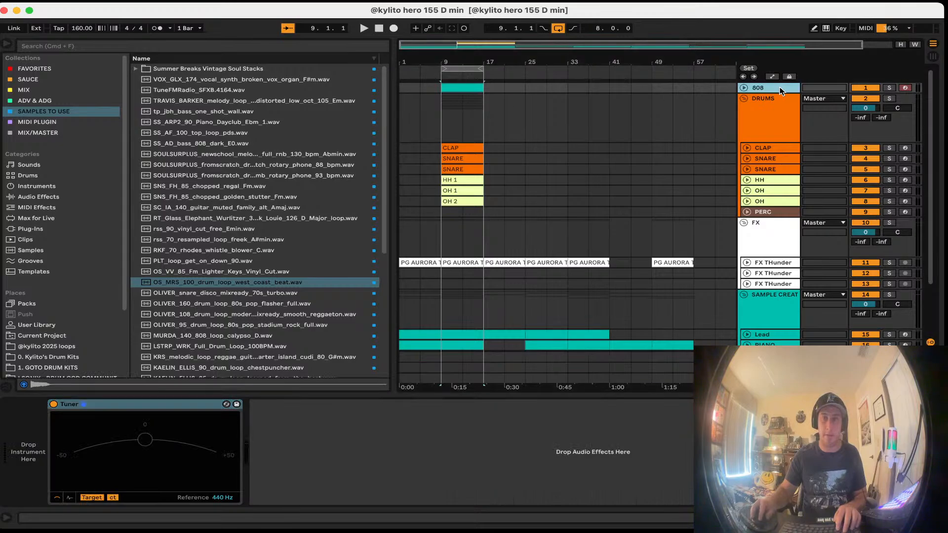
{"action": "left_click", "coordinate": [806, 321]}
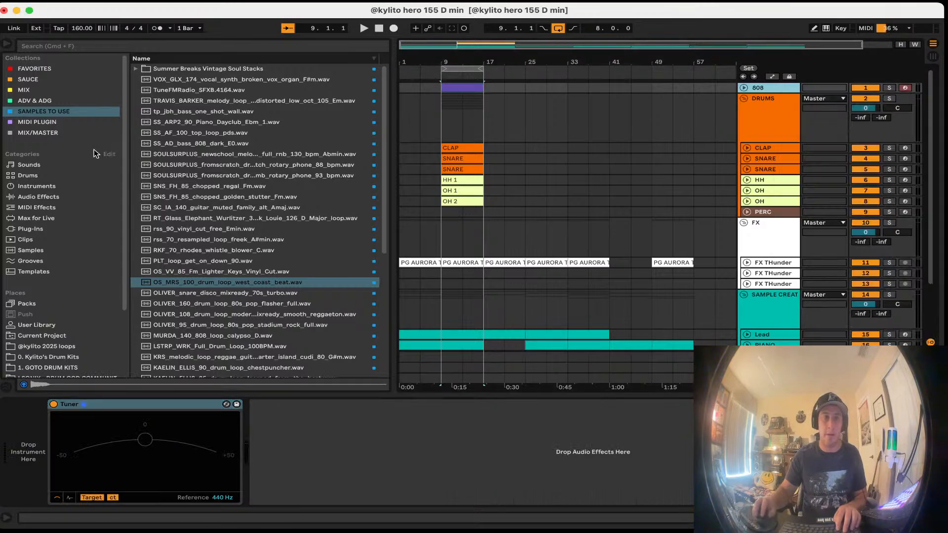
Step: Load "!! Spinz 808 - C.wav" from the Kylitos Drum and Drummer kit's 808 folder onto the 808 track and audition it
{"action": "left_click", "coordinate": [63, 68]}
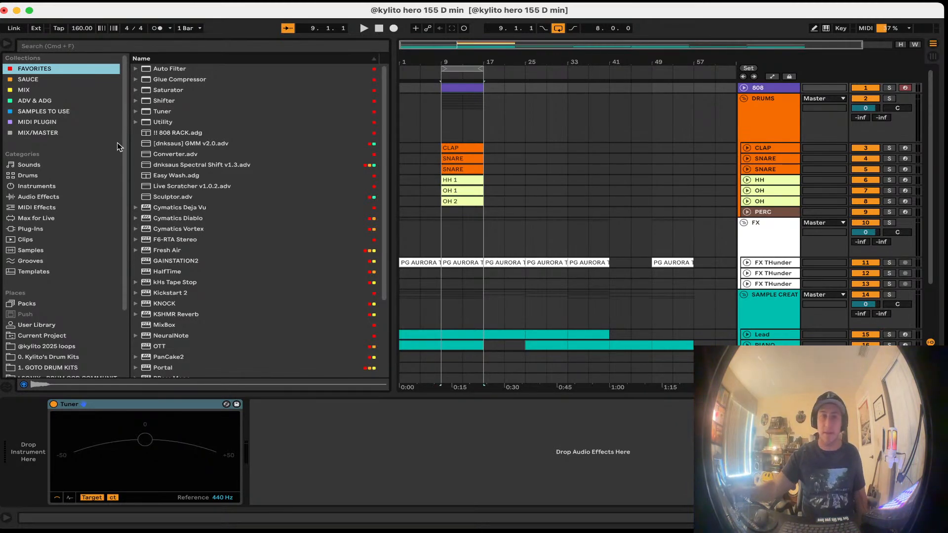
{"action": "scroll", "coordinate": [47, 328], "scroll_direction": "down", "scroll_amount": 2}
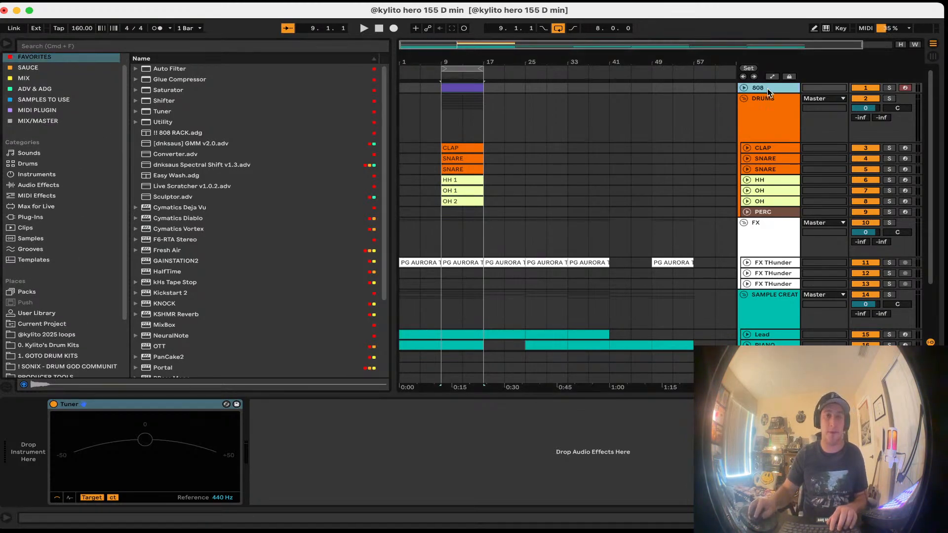
{"action": "left_click", "coordinate": [54, 345]}
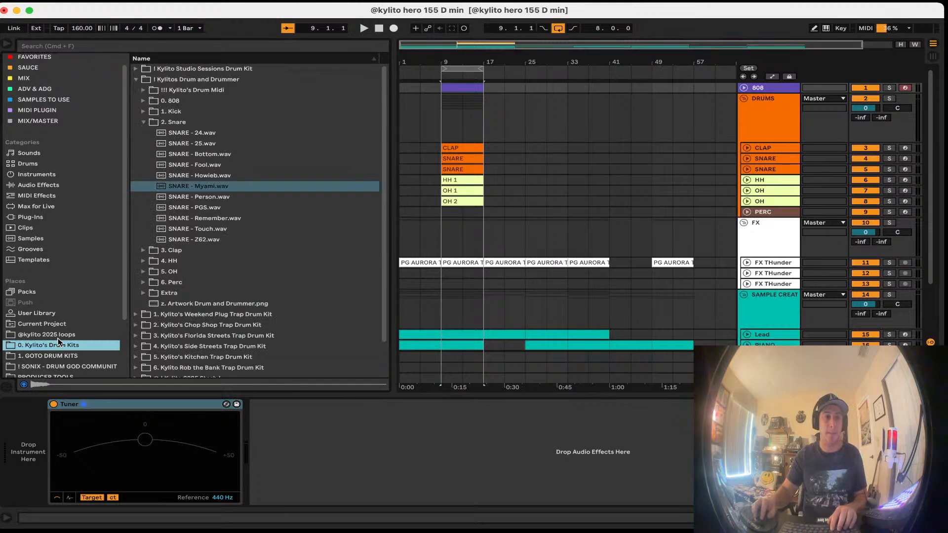
{"action": "left_click", "coordinate": [139, 124]}
{"action": "left_click", "coordinate": [144, 102]}
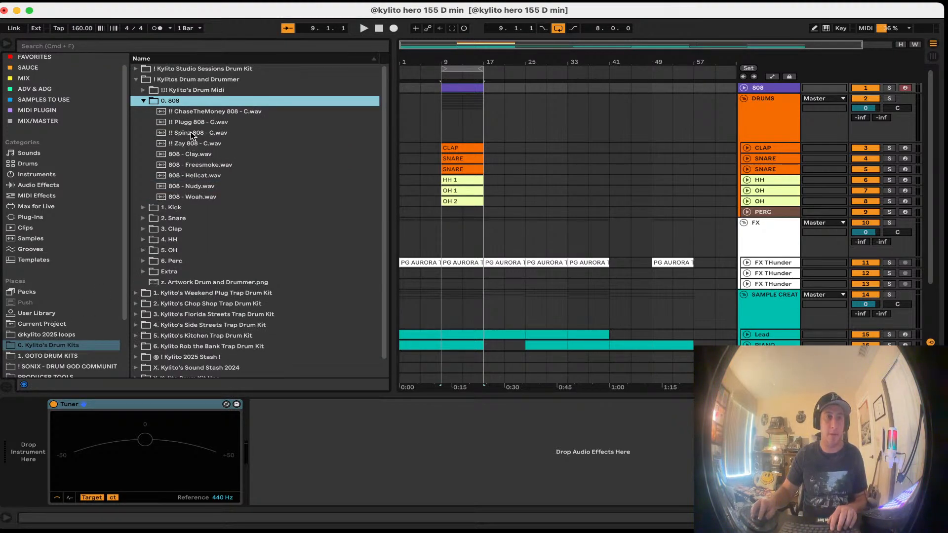
{"action": "left_click_drag", "start_coordinate": [190, 132], "coordinate": [28, 447]}
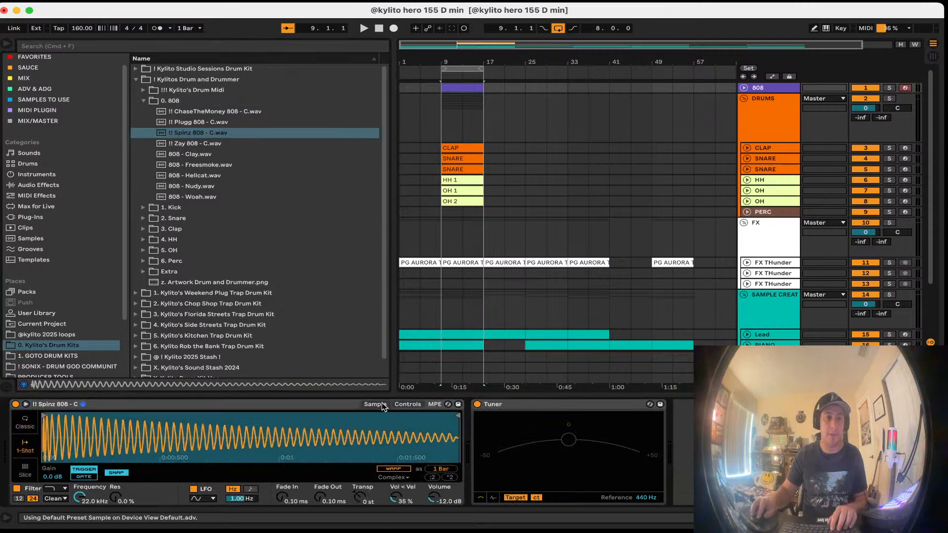
{"action": "key", "text": "space"}
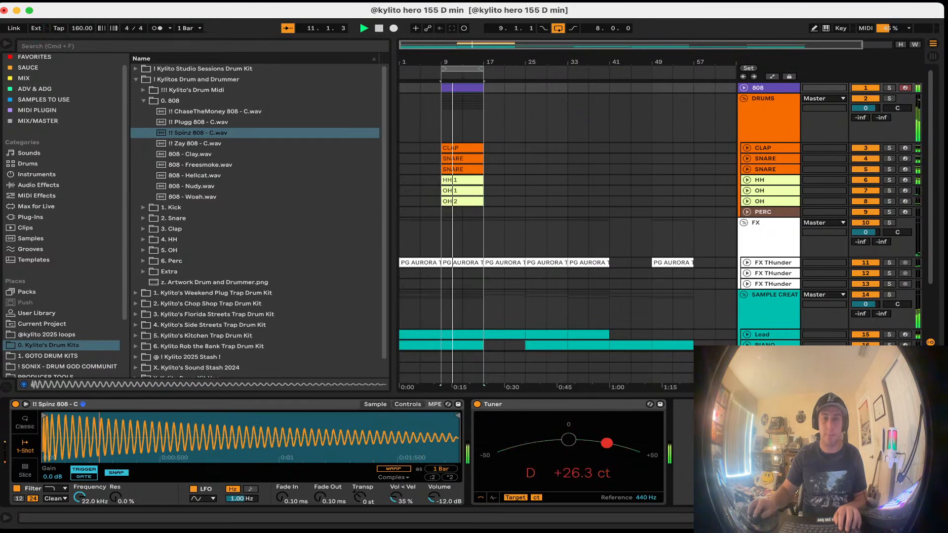
Step: Stop playback and move the UADx LA-2A, TR5 Classic and The God Particle effects from the master track to the SAMPLE CREAT group
{"action": "left_click", "coordinate": [768, 378]}
{"action": "left_click", "coordinate": [443, 407]}
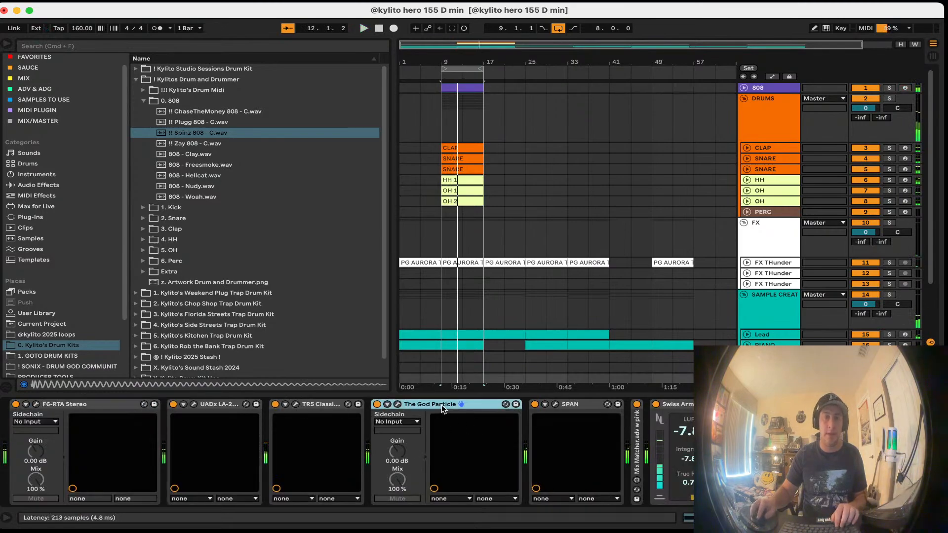
{"action": "left_click", "coordinate": [226, 407]}
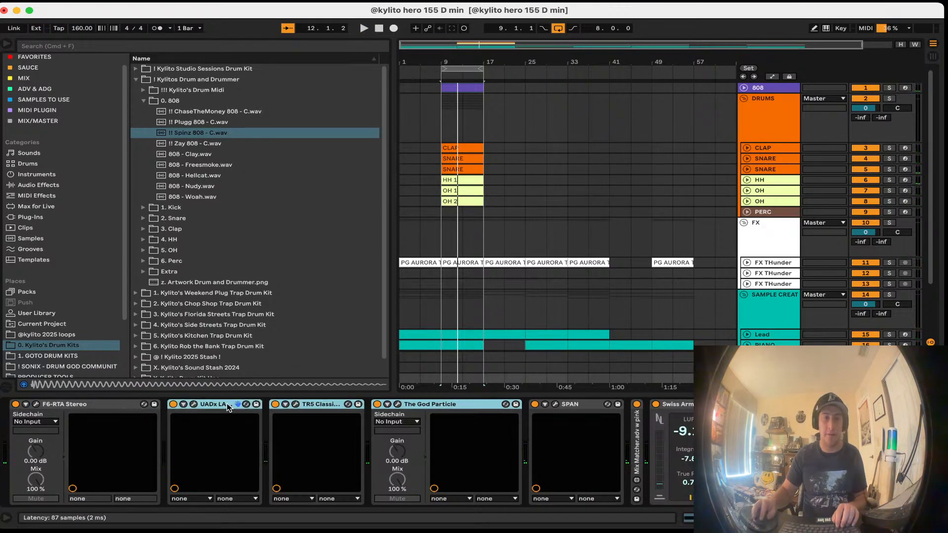
{"action": "key", "text": "BackSpace"}
{"action": "scroll", "coordinate": [770, 261], "scroll_direction": "down", "scroll_amount": 3}
{"action": "left_click", "coordinate": [771, 217]}
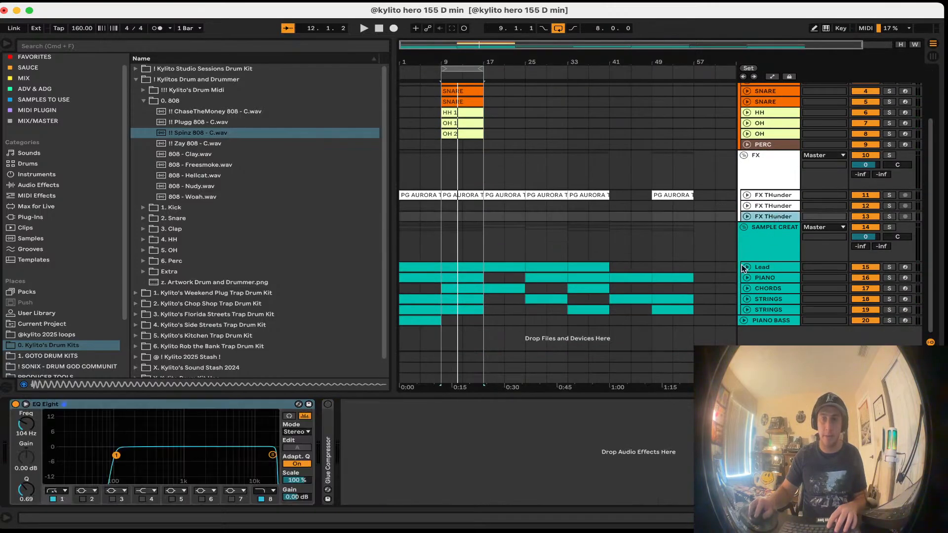
{"action": "left_click", "coordinate": [773, 243]}
{"action": "left_click", "coordinate": [568, 442]}
{"action": "key", "text": "super+v"}
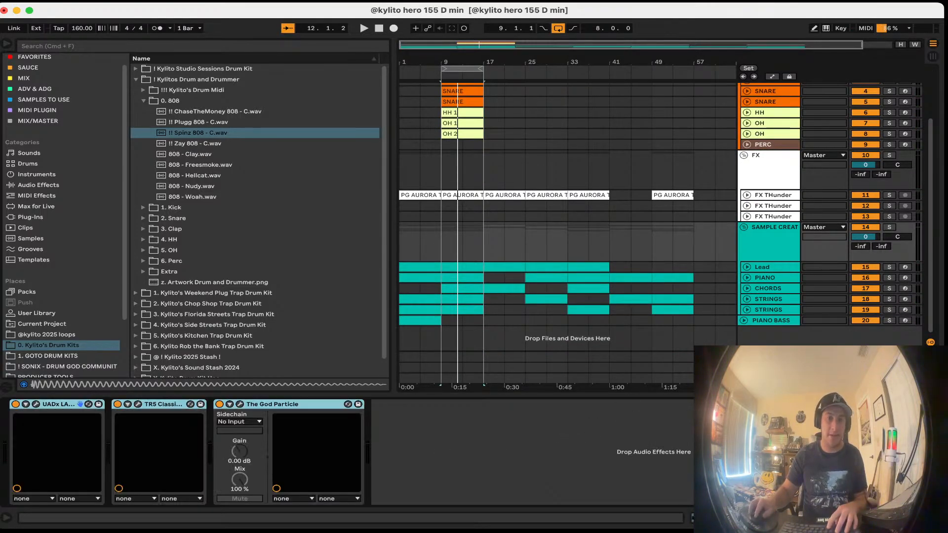
Step: Move F6-RTA Stereo from the master track to the SAMPLE CREAT group, after The God Particle
{"action": "left_click", "coordinate": [768, 378]}
{"action": "left_click", "coordinate": [90, 403]}
{"action": "key", "text": "super+x"}
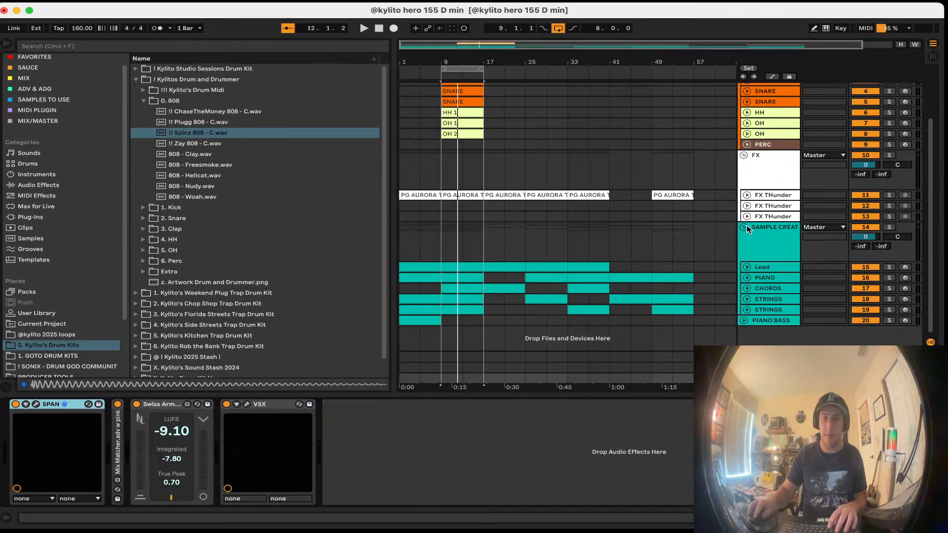
{"action": "left_click", "coordinate": [747, 229]}
{"action": "left_click", "coordinate": [422, 455]}
{"action": "key", "text": "super+v"}
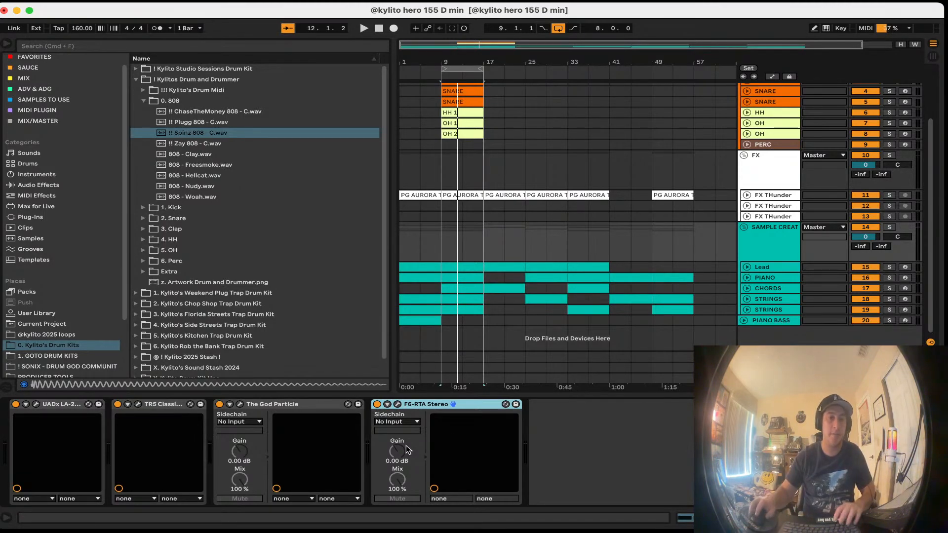
Step: Delete Mix Matcher from the master track and bypass the speaker modeling in VSX
{"action": "left_click", "coordinate": [768, 378]}
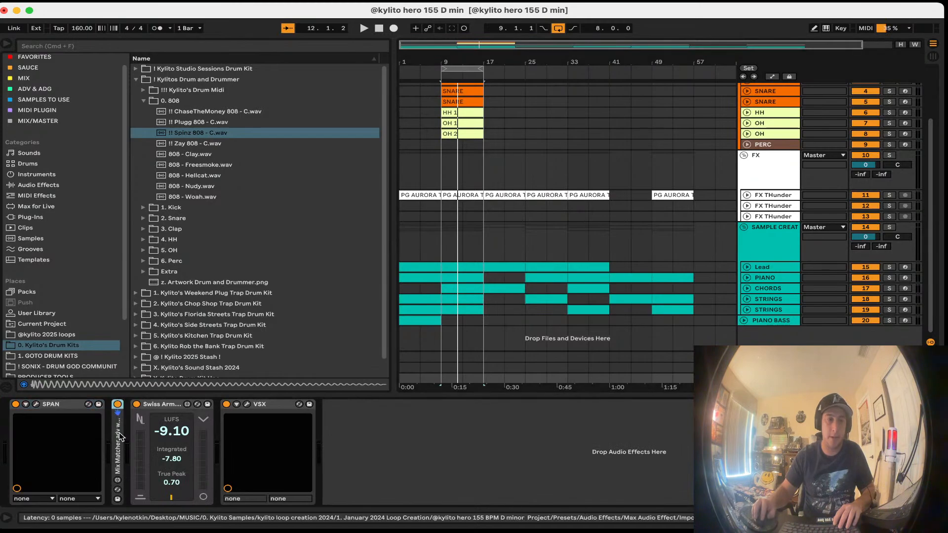
{"action": "key", "text": "Delete"}
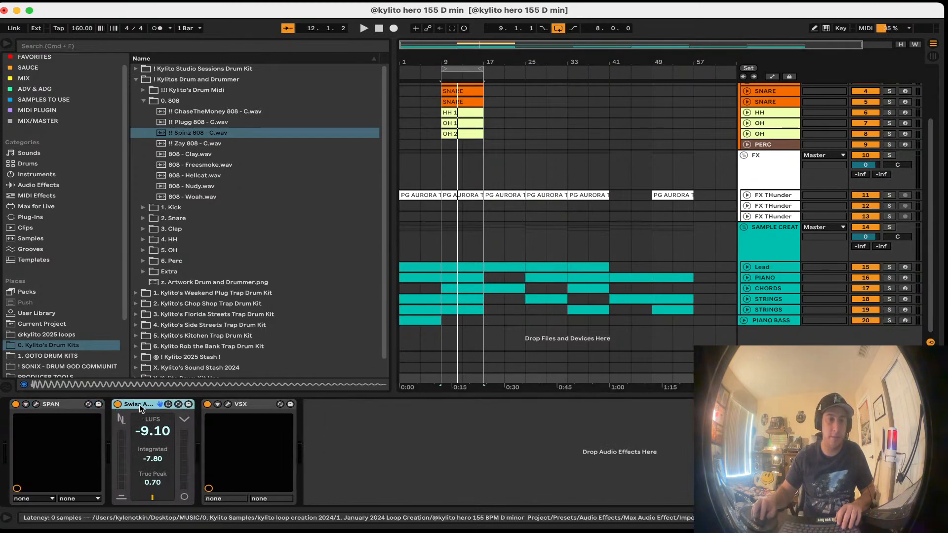
{"action": "left_click", "coordinate": [230, 403]}
{"action": "left_click", "coordinate": [446, 340]}
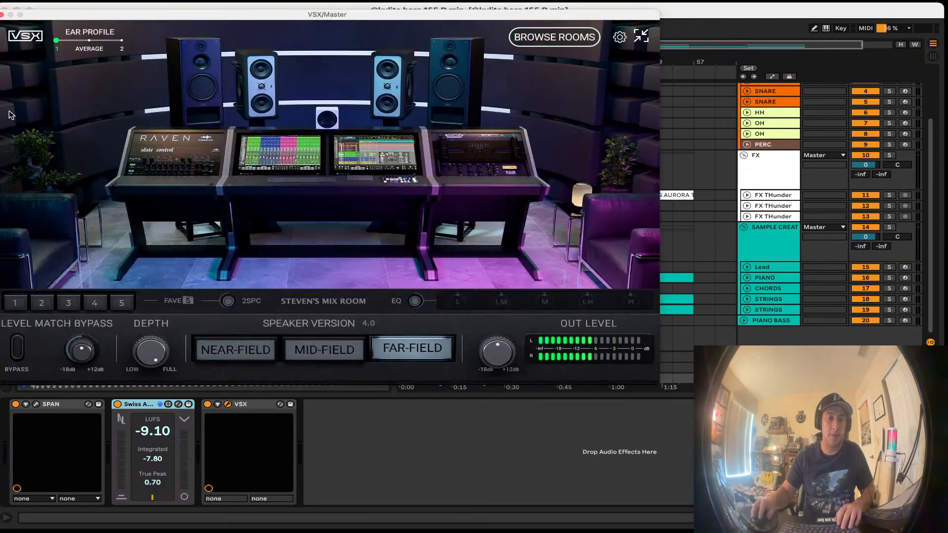
{"action": "left_click", "coordinate": [17, 344]}
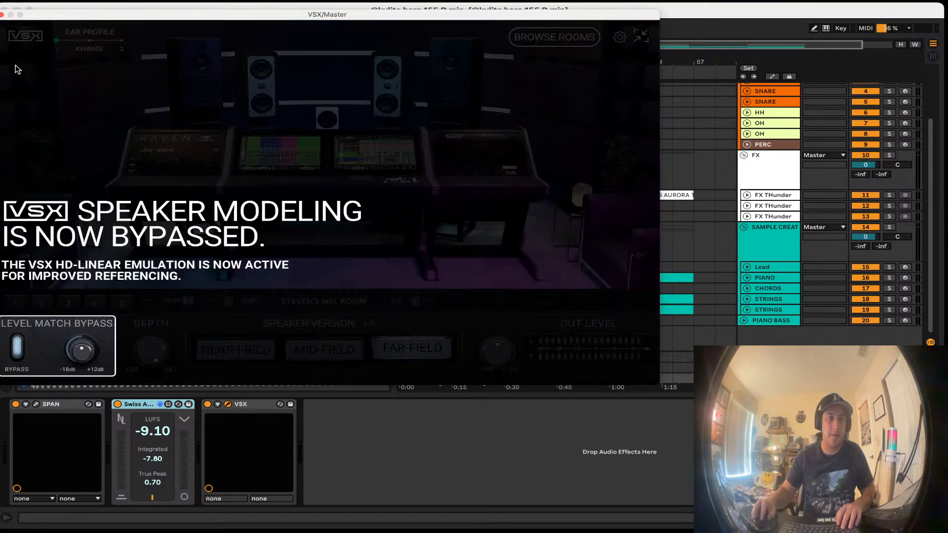
{"action": "left_click", "coordinate": [4, 13]}
{"action": "left_click", "coordinate": [256, 423]}
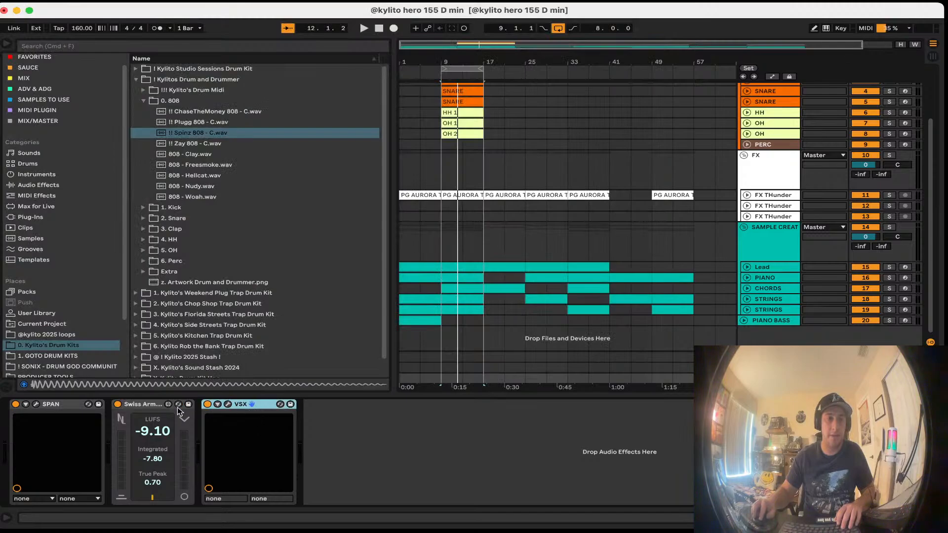
Step: Insert SOFT CLIP.adv before SPAN on the master track and play the loop from bar 9 to 17
{"action": "left_click", "coordinate": [68, 404]}
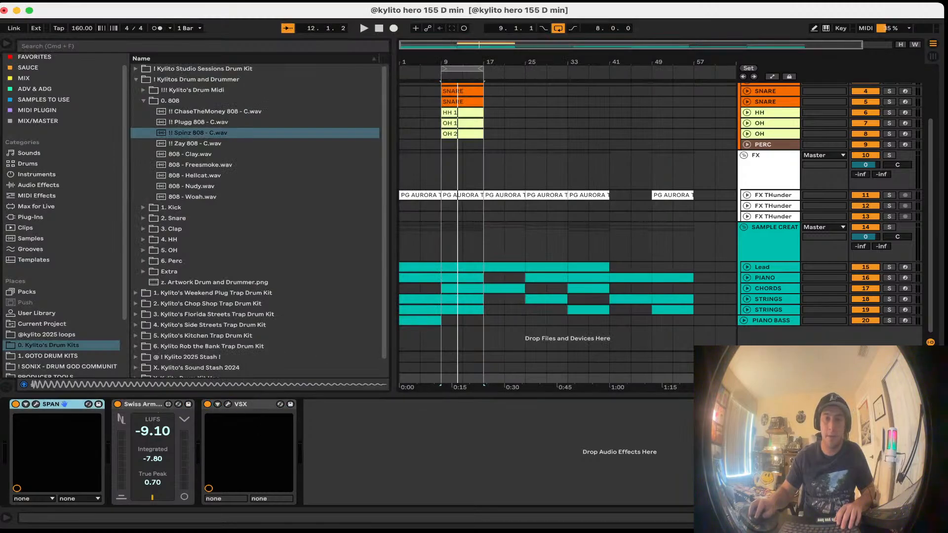
{"action": "left_click", "coordinate": [58, 120]}
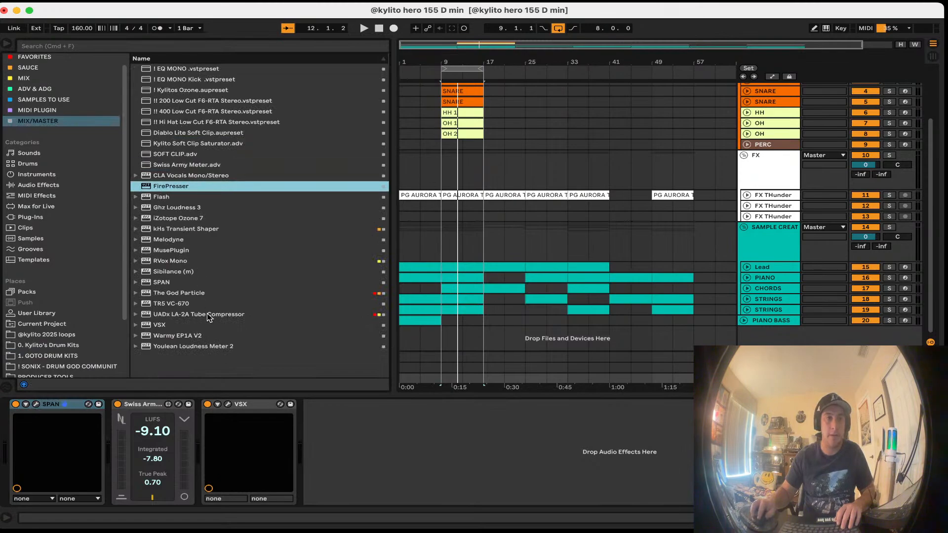
{"action": "left_click_drag", "start_coordinate": [179, 157], "coordinate": [30, 425]}
{"action": "left_click", "coordinate": [464, 66]}
{"action": "key", "text": "space"}
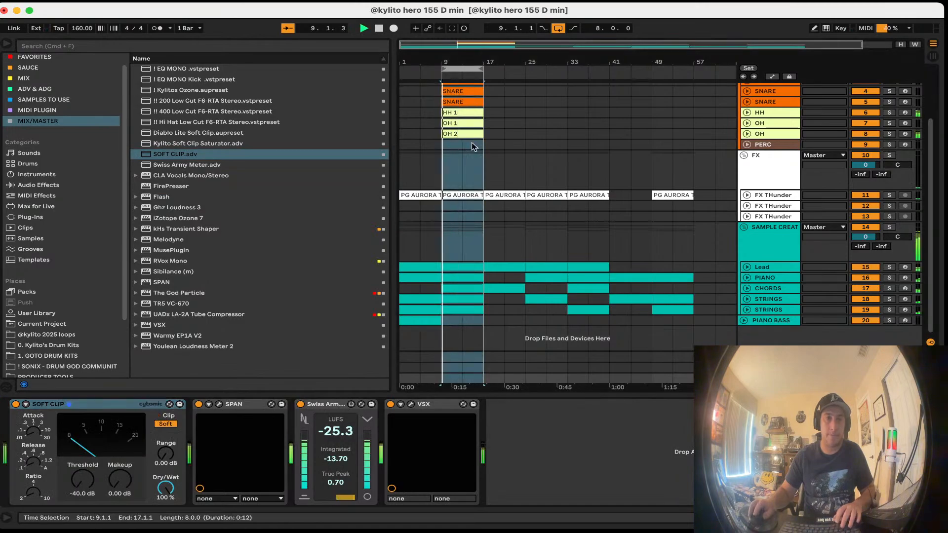
{"action": "scroll", "coordinate": [514, 227], "scroll_direction": "up", "scroll_amount": 3}
{"action": "left_click_drag", "start_coordinate": [547, 395], "coordinate": [548, 500]}
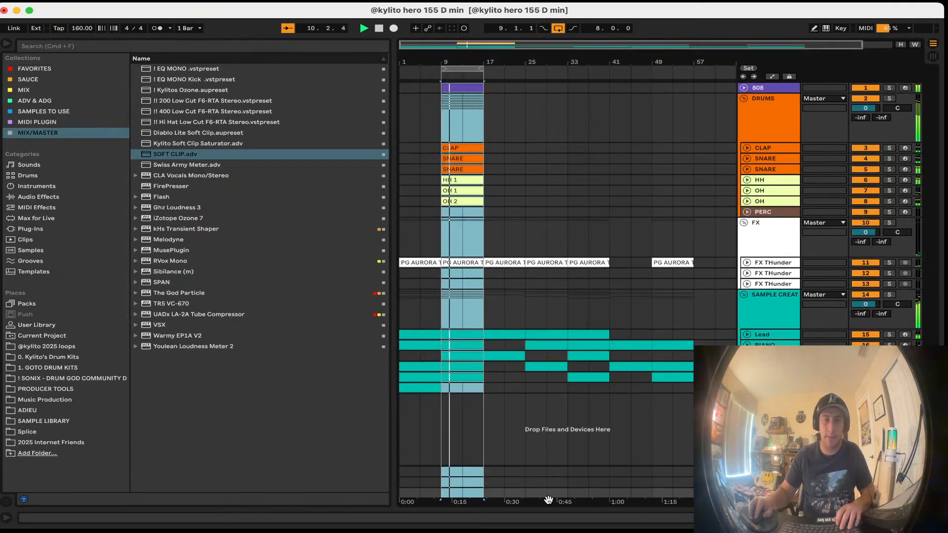
Step: On the Spinz 808 sample, turn off LFO, Filter and Snap, enable Warp, set Volume to -5.71 dB, and open the 808 clip's notes
{"action": "double_click", "coordinate": [769, 310]}
{"action": "left_click", "coordinate": [760, 87]}
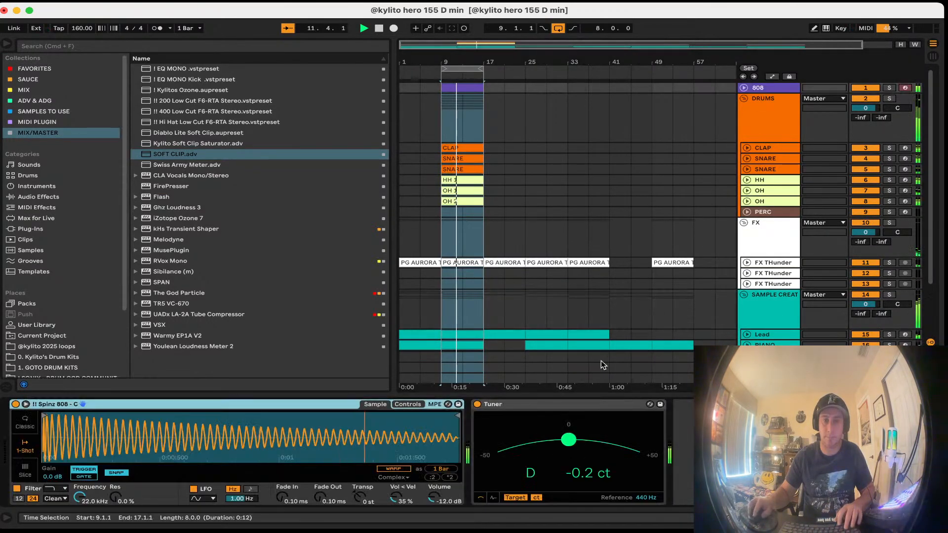
{"action": "mouse_move", "coordinate": [436, 499]}
{"action": "left_mouse_down"}
{"action": "mouse_move", "coordinate": [436, 479]}
{"action": "mouse_move", "coordinate": [435, 494]}
{"action": "left_mouse_up"}
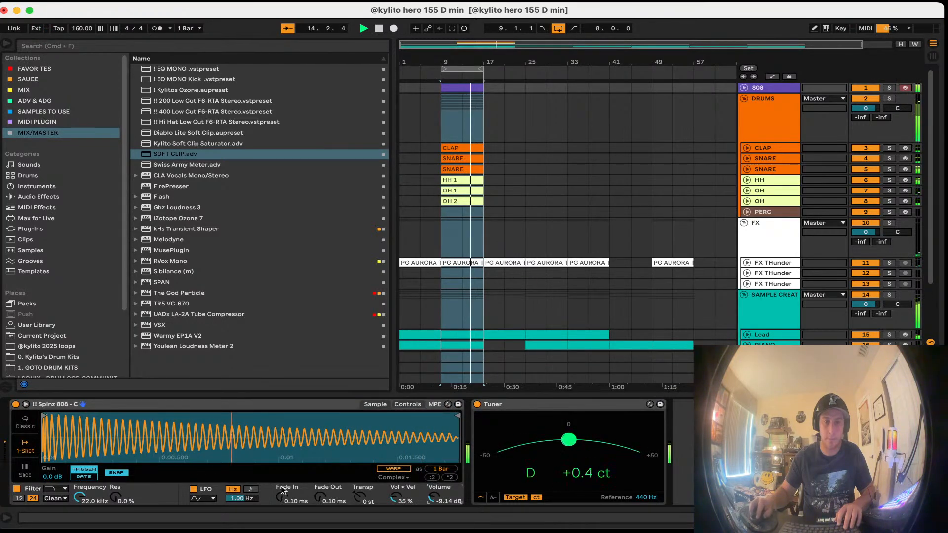
{"action": "left_click", "coordinate": [194, 489]}
{"action": "left_click", "coordinate": [18, 489]}
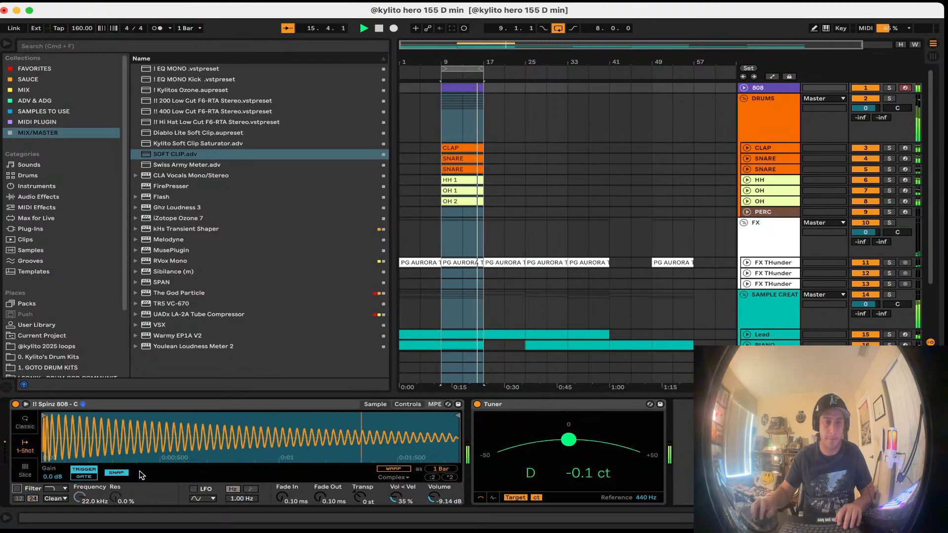
{"action": "left_click", "coordinate": [123, 473]}
{"action": "left_click", "coordinate": [400, 469]}
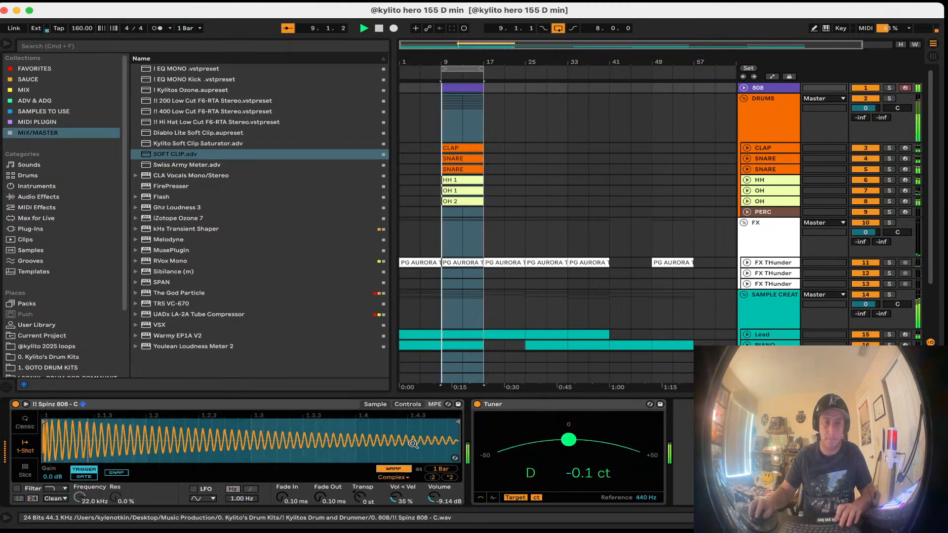
{"action": "left_click_drag", "start_coordinate": [429, 490], "coordinate": [429, 484]}
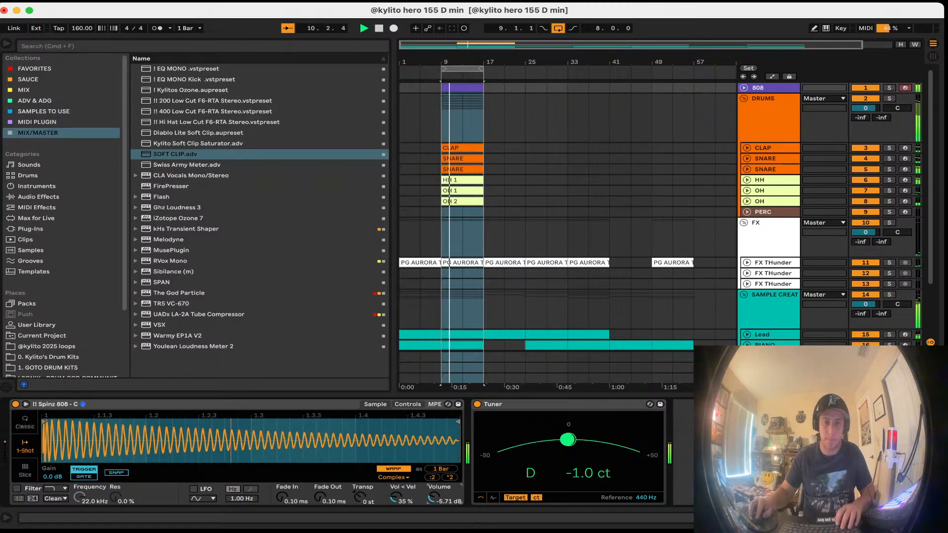
{"action": "key", "text": "space"}
{"action": "double_click", "coordinate": [472, 90]}
Step: Enable Warp on the CLAP and SNARE - Myami samples, turning off Snap and Filter for the clap
{"action": "left_click", "coordinate": [764, 148]}
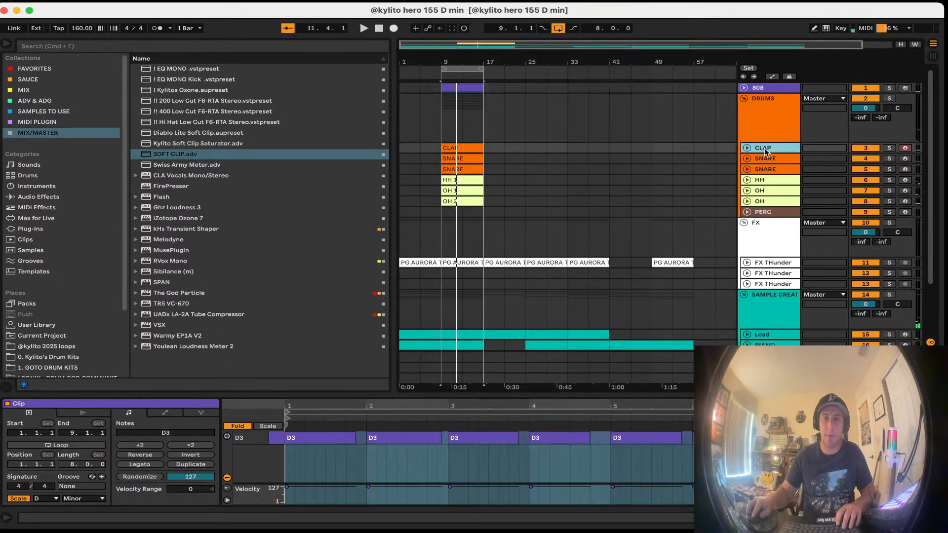
{"action": "left_click", "coordinate": [395, 470]}
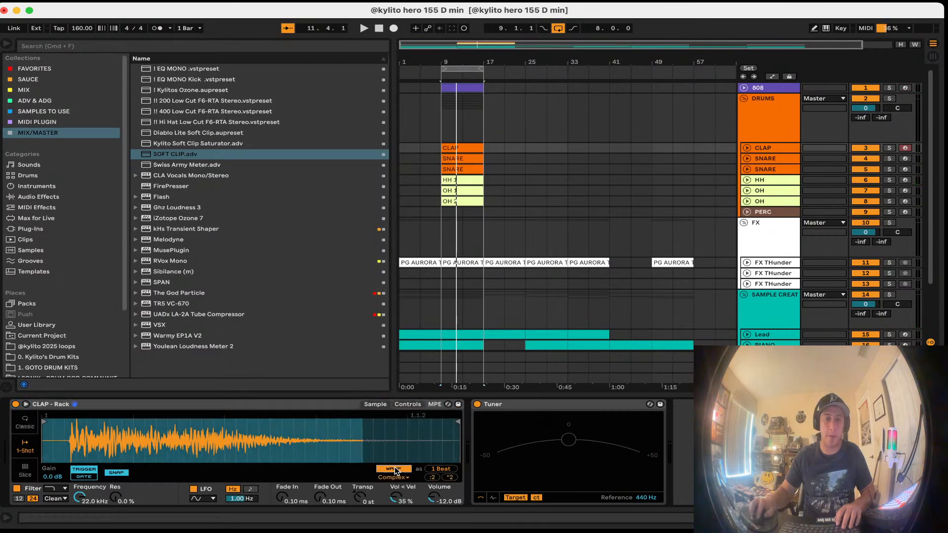
{"action": "left_click", "coordinate": [115, 472]}
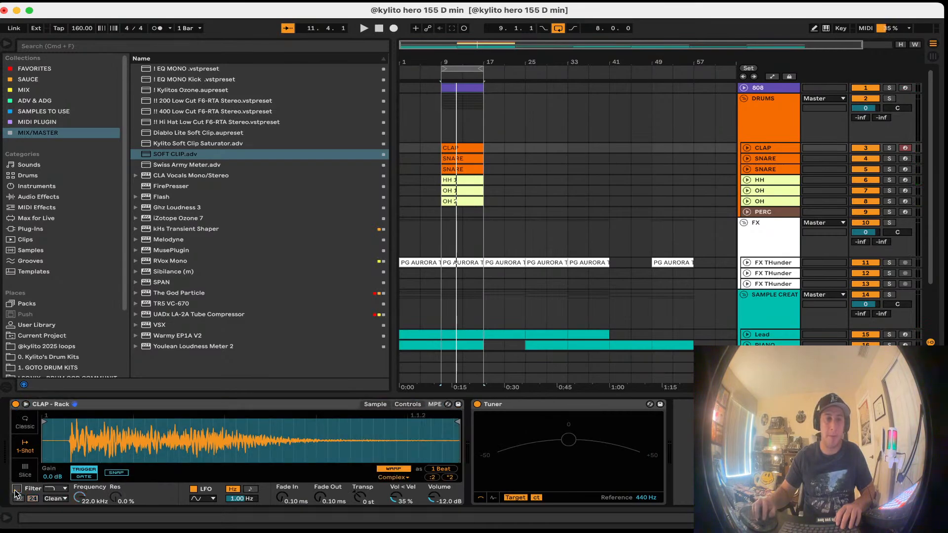
{"action": "left_click", "coordinate": [790, 161]}
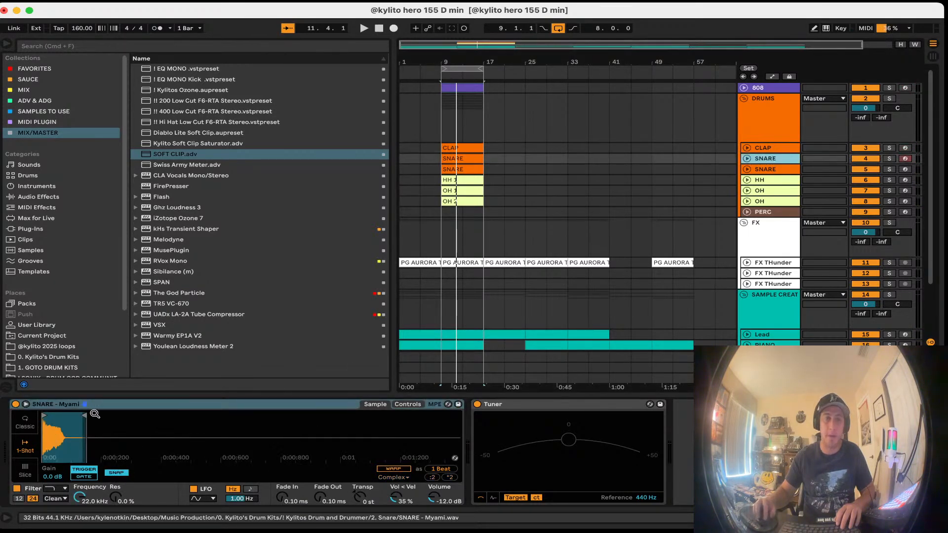
{"action": "left_click", "coordinate": [395, 469]}
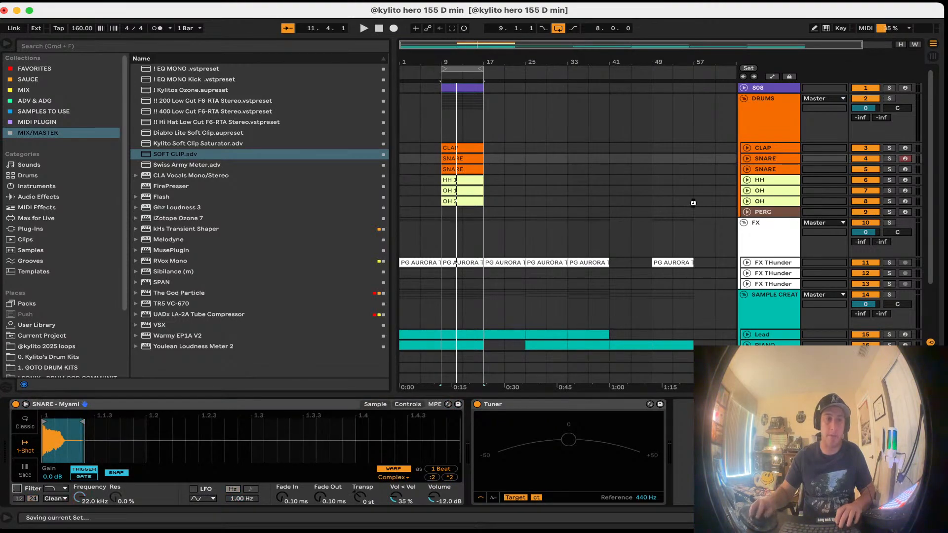
Step: Turn off Snap and LFO on the SNARE - Z62 sample, and on HH - Experts turn off Filter and LFO and trim the sample end after its decay
{"action": "left_click", "coordinate": [796, 171]}
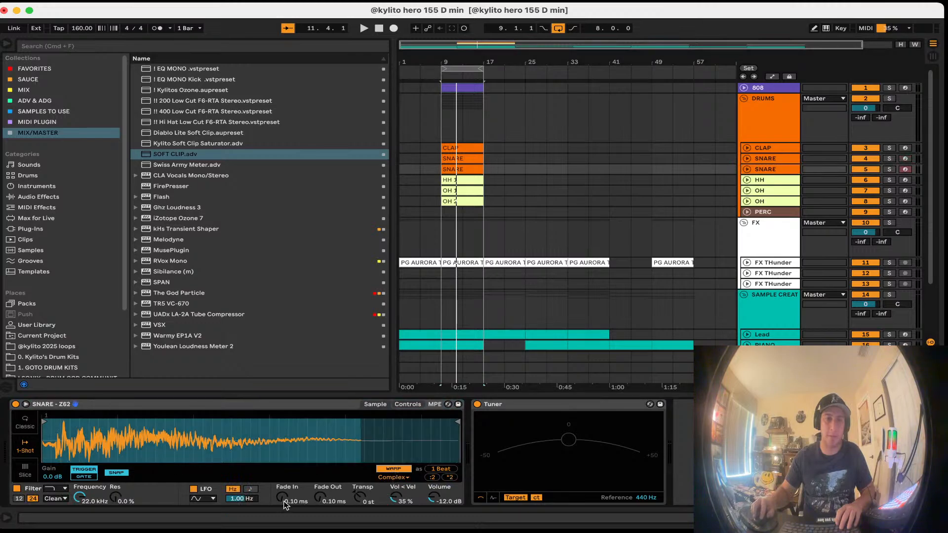
{"action": "left_click", "coordinate": [115, 473]}
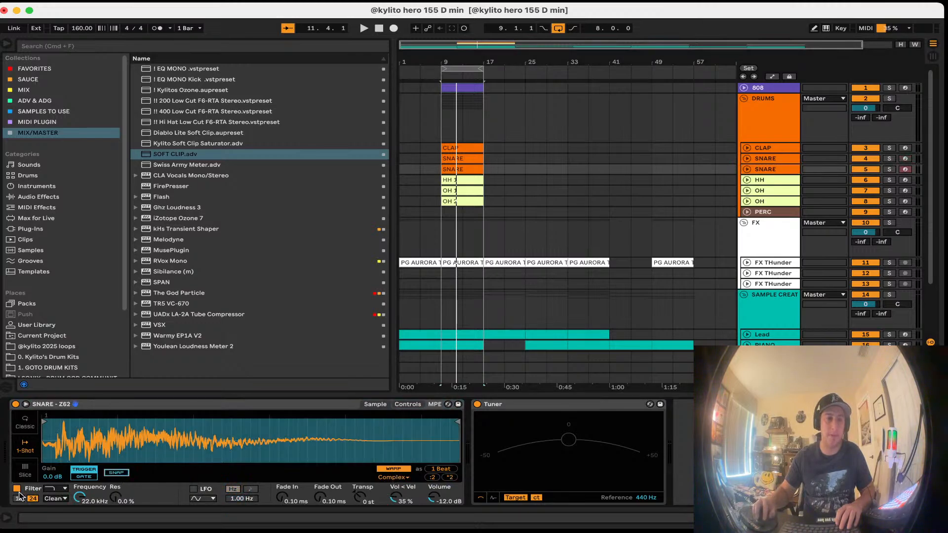
{"action": "left_click", "coordinate": [796, 180]}
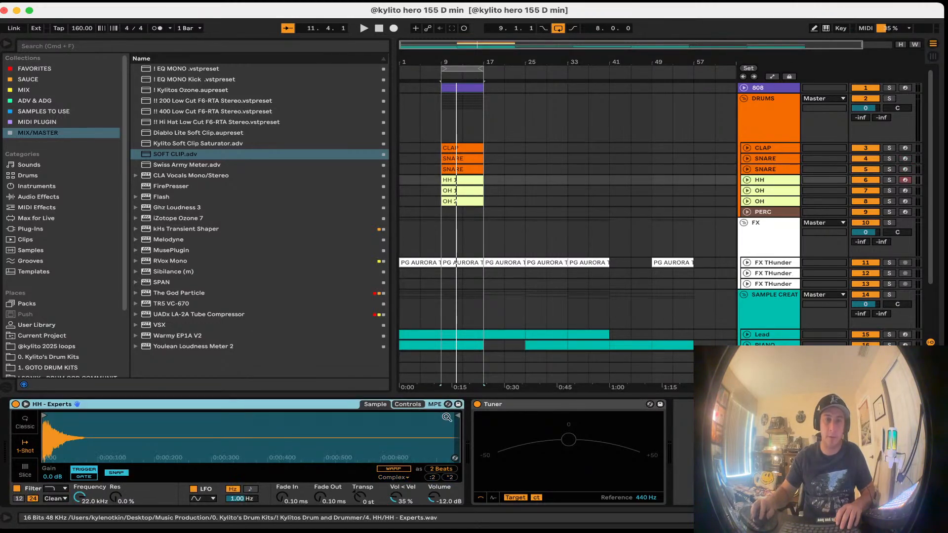
{"action": "left_click_drag", "start_coordinate": [160, 418], "coordinate": [107, 417]}
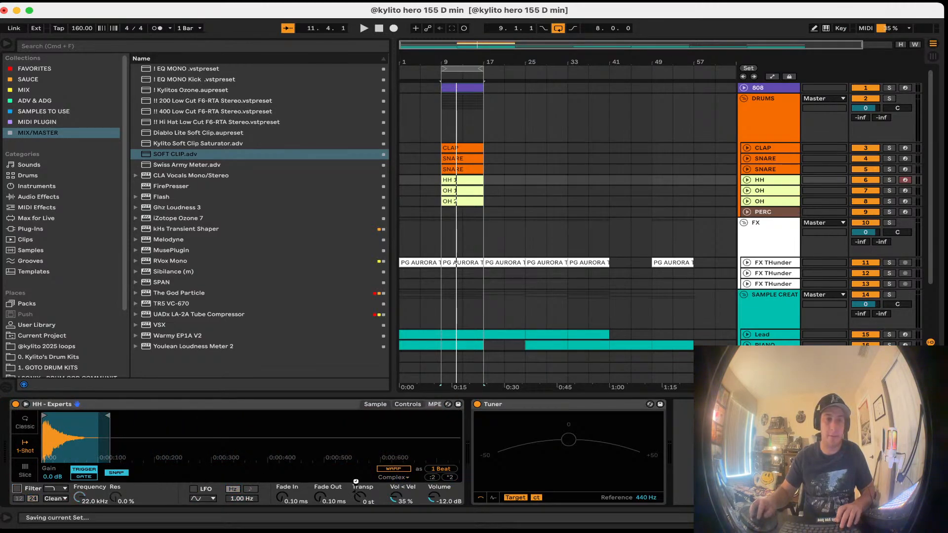
{"action": "left_click", "coordinate": [105, 472]}
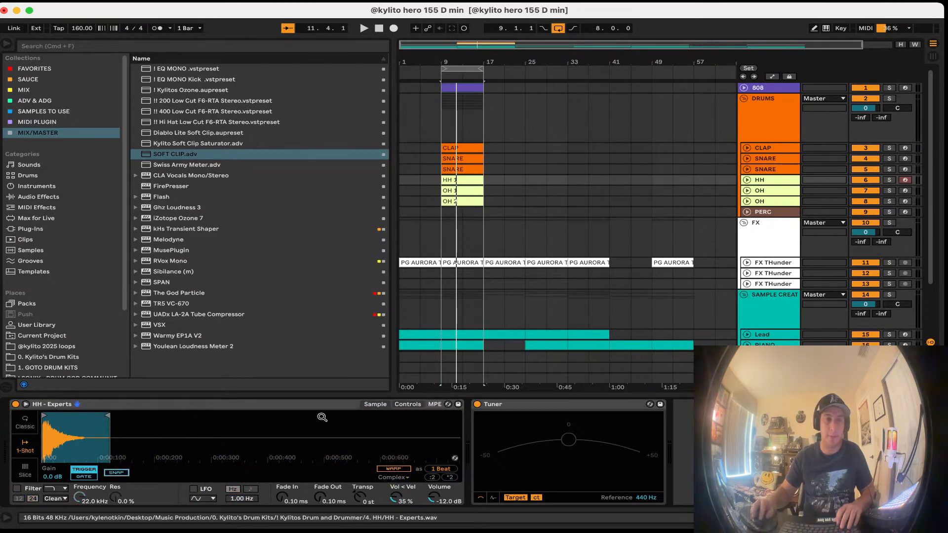
Step: Enable Warp and turn off Filter on the OH - Militia sample, and turn off LFO and Warp on OH - Golf
{"action": "left_click", "coordinate": [782, 193]}
{"action": "left_click", "coordinate": [393, 469]}
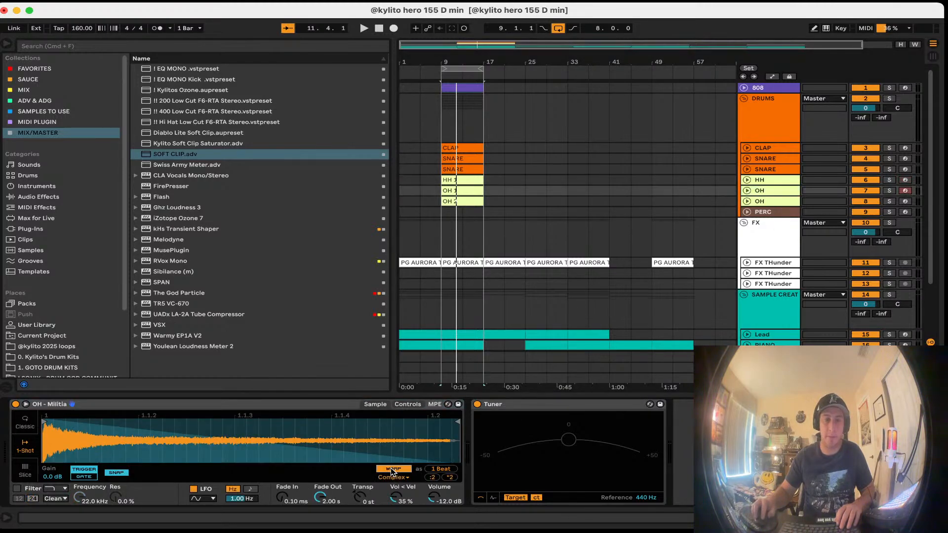
{"action": "left_click", "coordinate": [785, 202]}
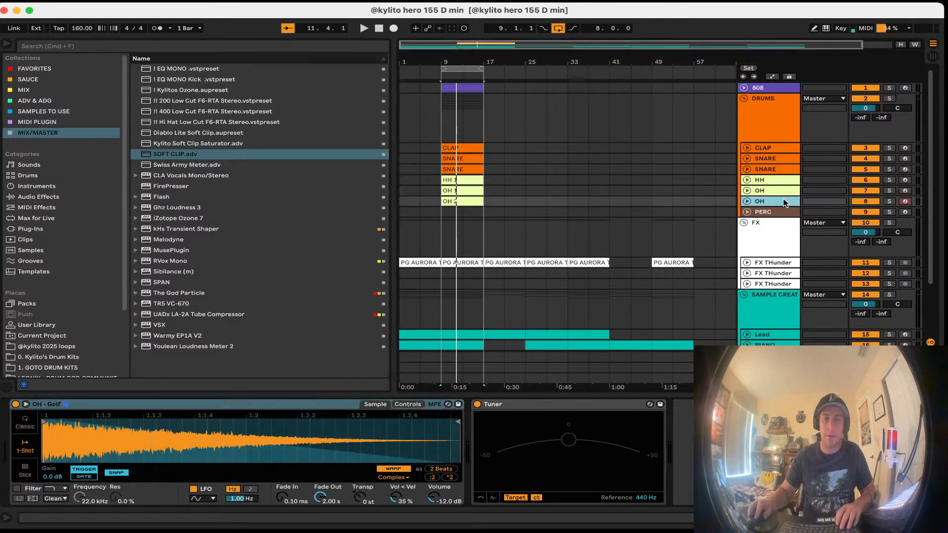
{"action": "left_click", "coordinate": [384, 477]}
{"action": "left_click", "coordinate": [213, 488]}
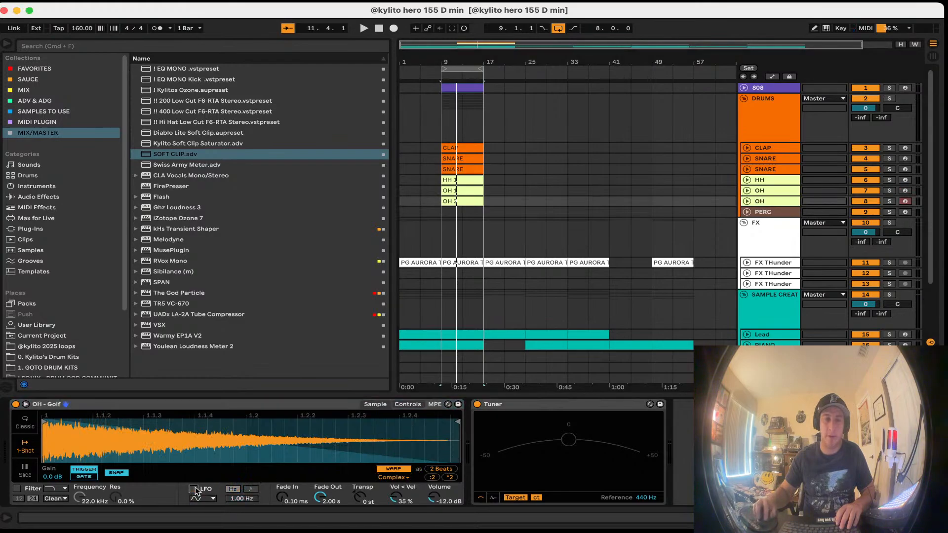
{"action": "left_click", "coordinate": [403, 471]}
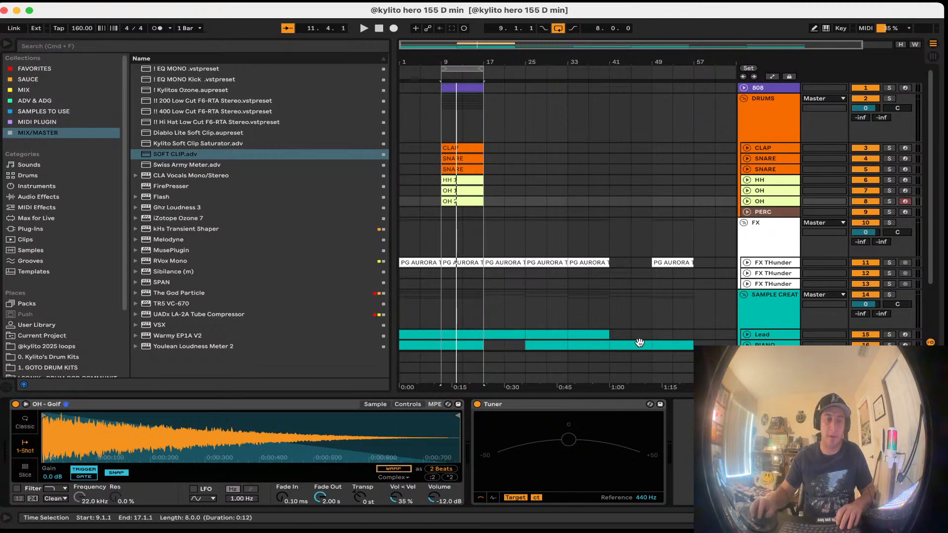
Step: View the PERC - Typical sample settings, select the DRUMS group and play the loop from bar 9
{"action": "left_click", "coordinate": [788, 212]}
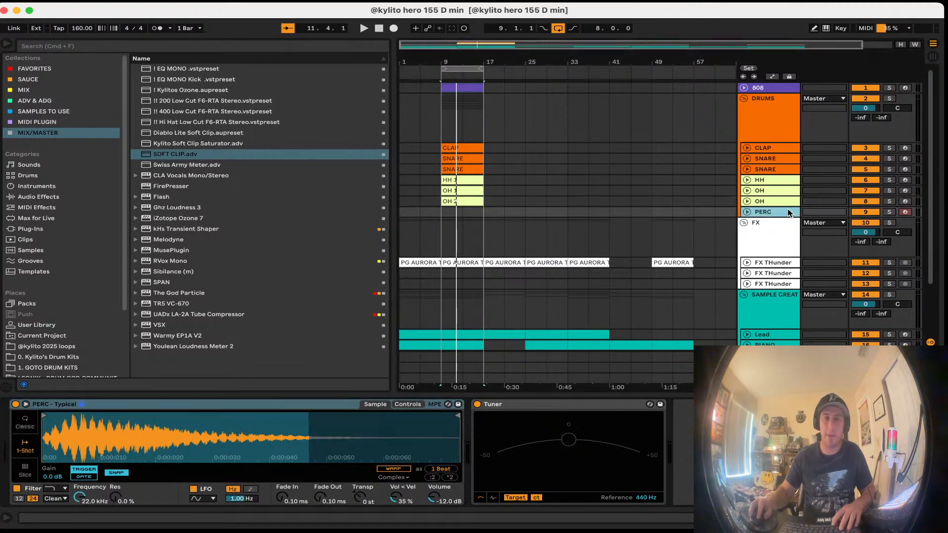
{"action": "left_click", "coordinate": [786, 120]}
{"action": "key", "text": "space"}
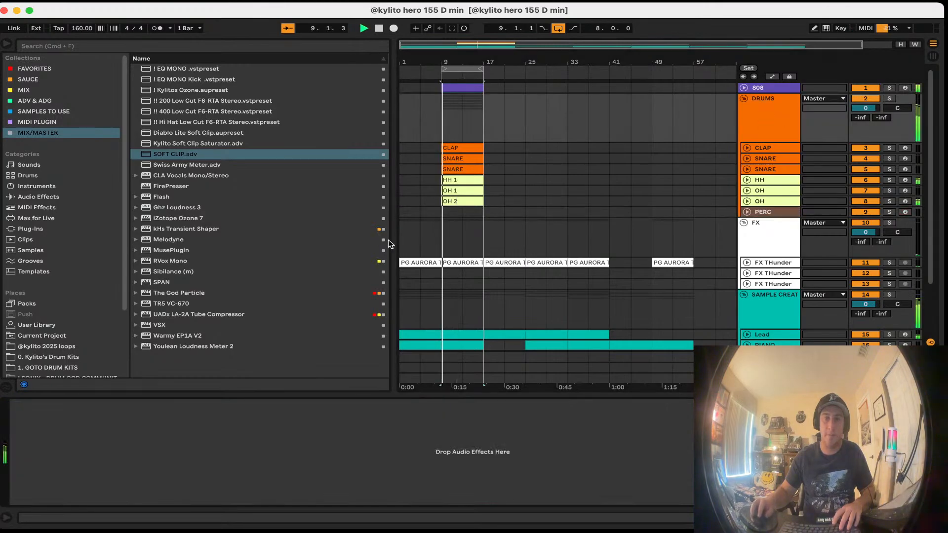
Step: Open the 808 clip's notes and shorten all D3 notes together so the first one lasts about one beat
{"action": "left_click", "coordinate": [771, 89]}
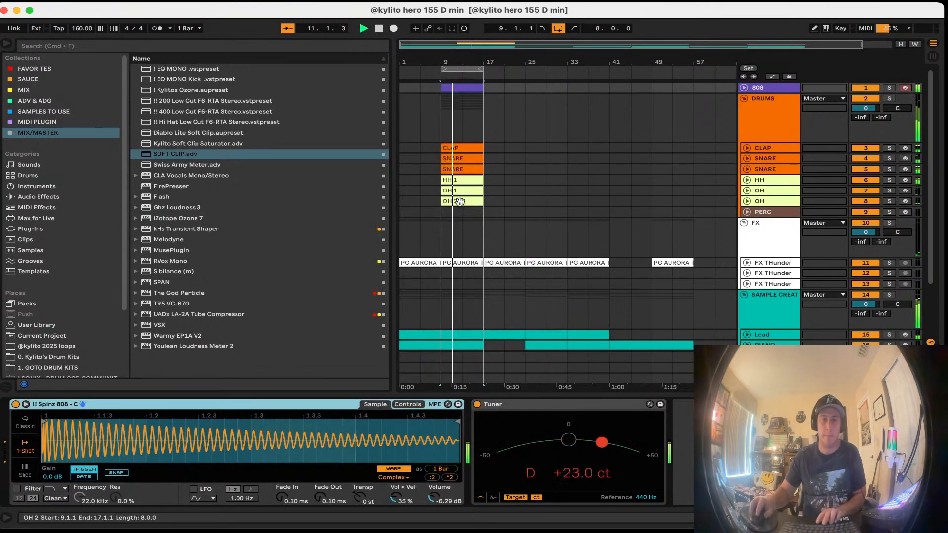
{"action": "double_click", "coordinate": [461, 87]}
{"action": "key", "text": "space"}
{"action": "left_click", "coordinate": [353, 443]}
{"action": "key", "text": "super+a"}
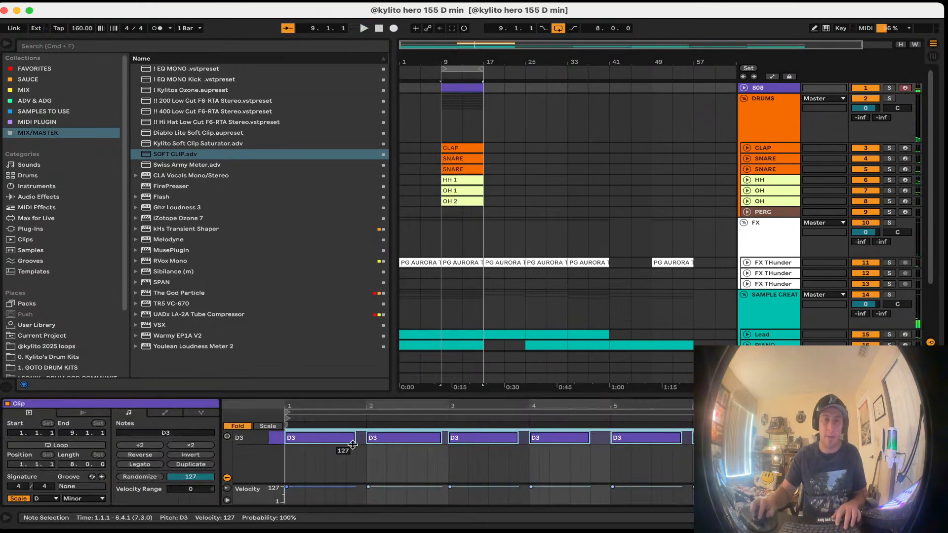
{"action": "left_click_drag", "start_coordinate": [352, 444], "coordinate": [317, 440]}
{"action": "left_click", "coordinate": [329, 457]}
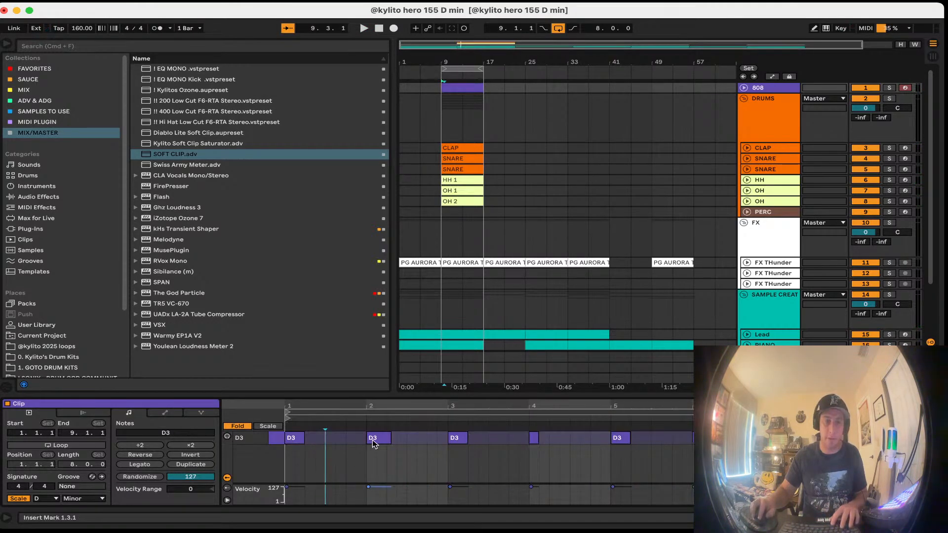
Step: Move the 808's bar 2 D3 note to 1.2.3, place short copies at 1.4.1 and 1.4.3, and play the pattern
{"action": "left_click_drag", "start_coordinate": [373, 444], "coordinate": [324, 440]}
{"action": "key", "text": "space"}
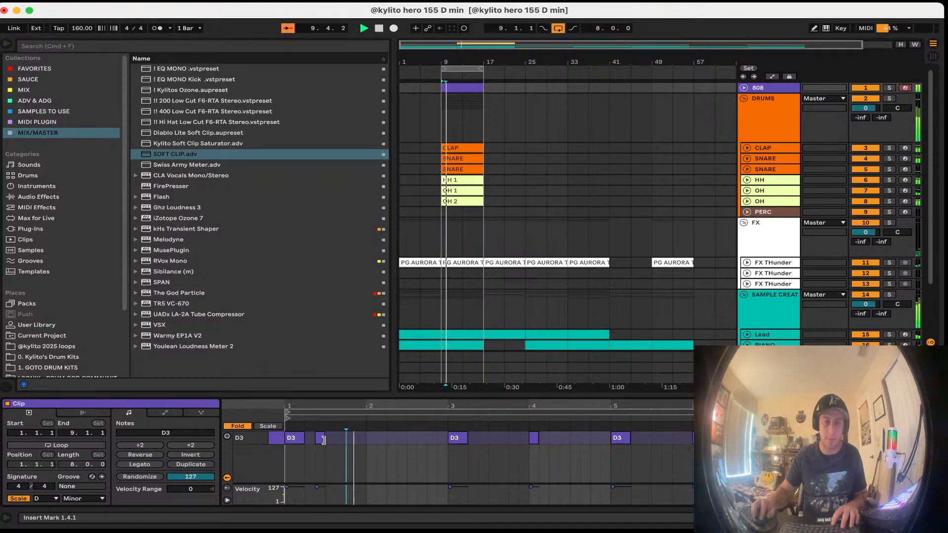
{"action": "left_click", "coordinate": [321, 439]}
{"action": "key", "text": "space"}
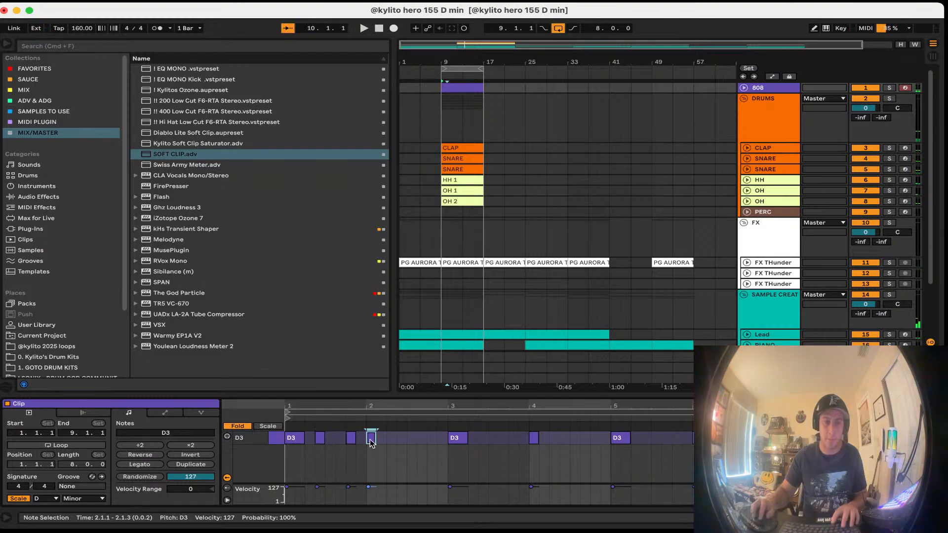
{"action": "left_click_drag", "start_coordinate": [372, 443], "coordinate": [361, 442]}
{"action": "key", "text": "space"}
{"action": "left_click", "coordinate": [366, 451]}
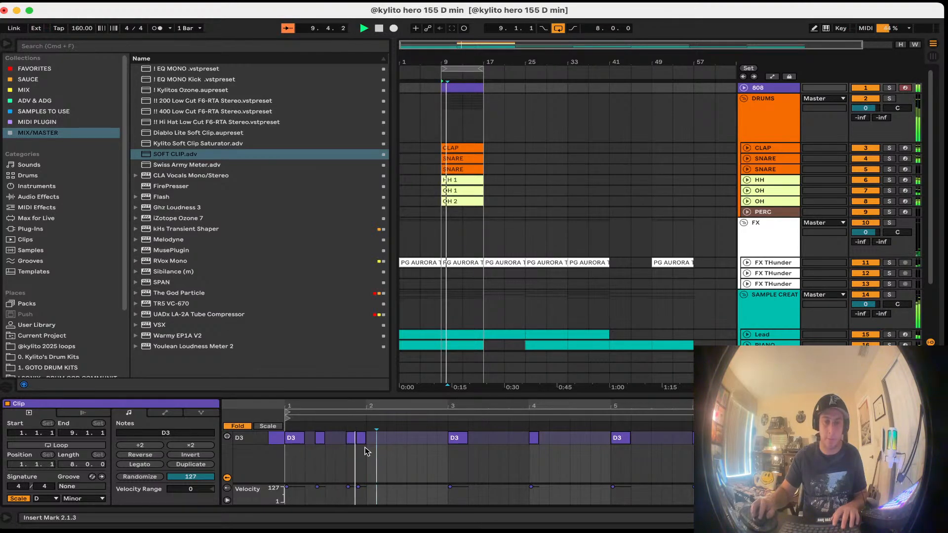
{"action": "key", "text": "space"}
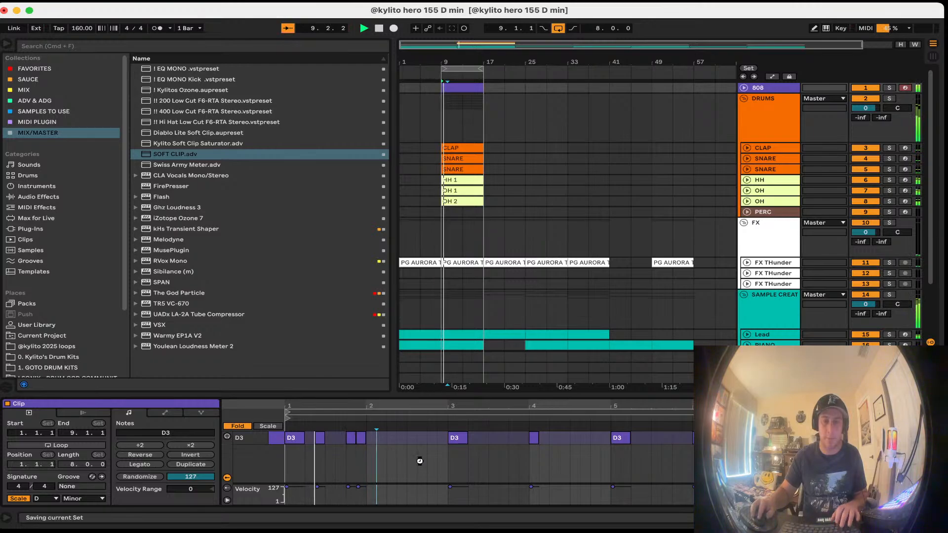
{"action": "key", "text": "XF86AudioRaiseVolume"}
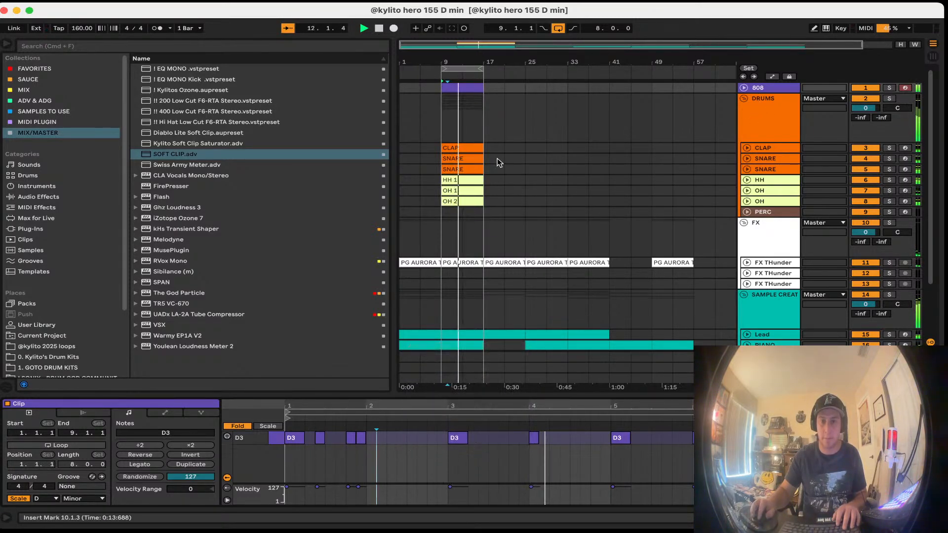
Step: Replace the second half of the 808 clip, bars 13 to 17, with a duplicate of bars 9 to 13
{"action": "left_click", "coordinate": [471, 87]}
{"action": "key", "text": "Delete"}
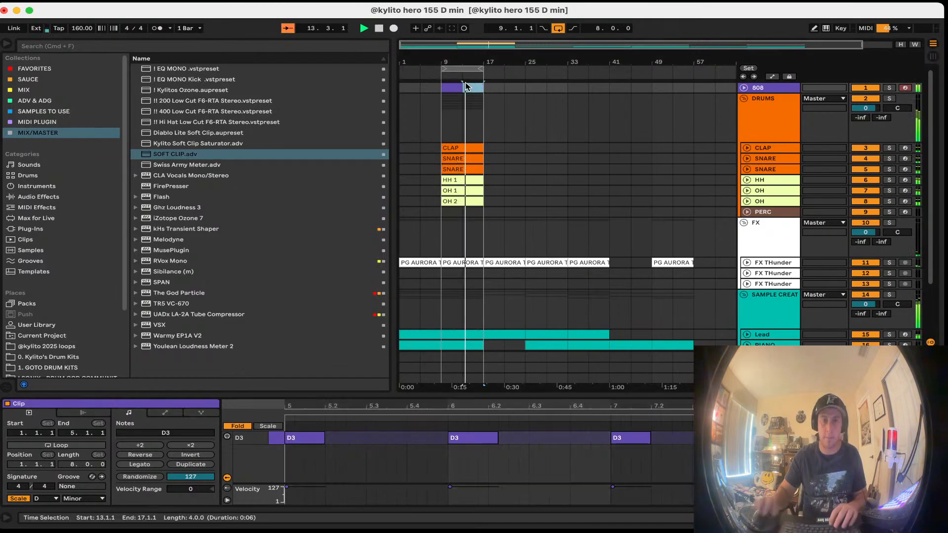
{"action": "left_click", "coordinate": [457, 88]}
{"action": "key", "text": "super+d"}
Step: Examine the Lead, PIANO, CHORDS, PIANO BASS and STRINGS tracks and their notes between bars 9 and 17
{"action": "scroll", "coordinate": [597, 250], "scroll_direction": "down", "scroll_amount": 3}
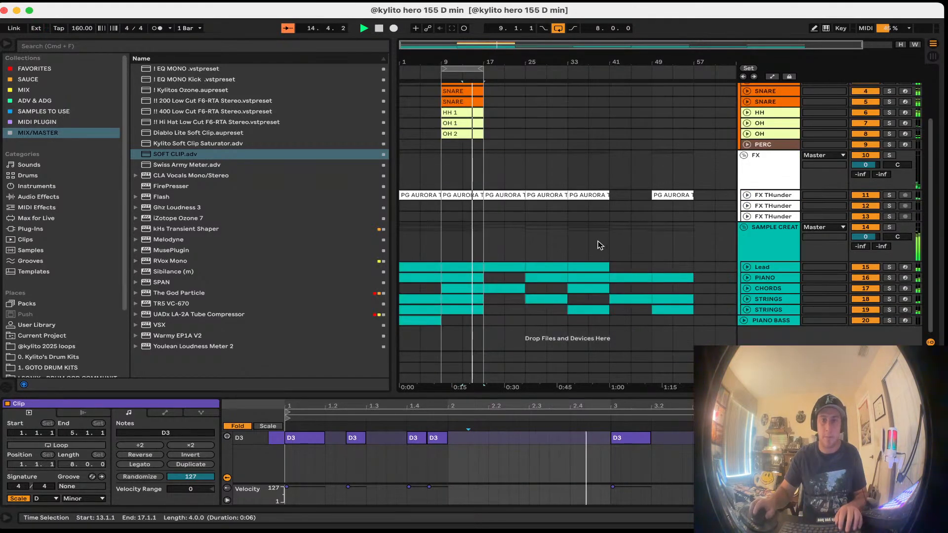
{"action": "left_click", "coordinate": [769, 266]}
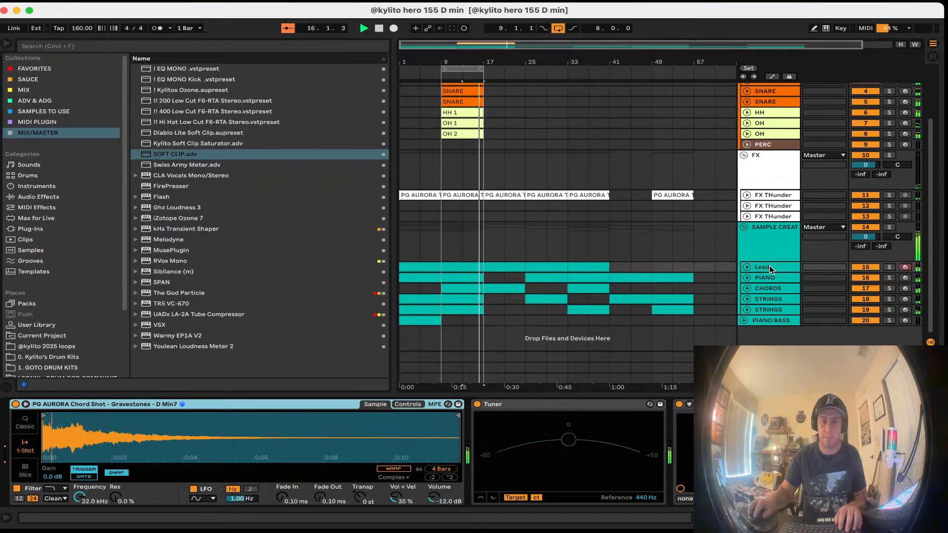
{"action": "left_click", "coordinate": [468, 269]}
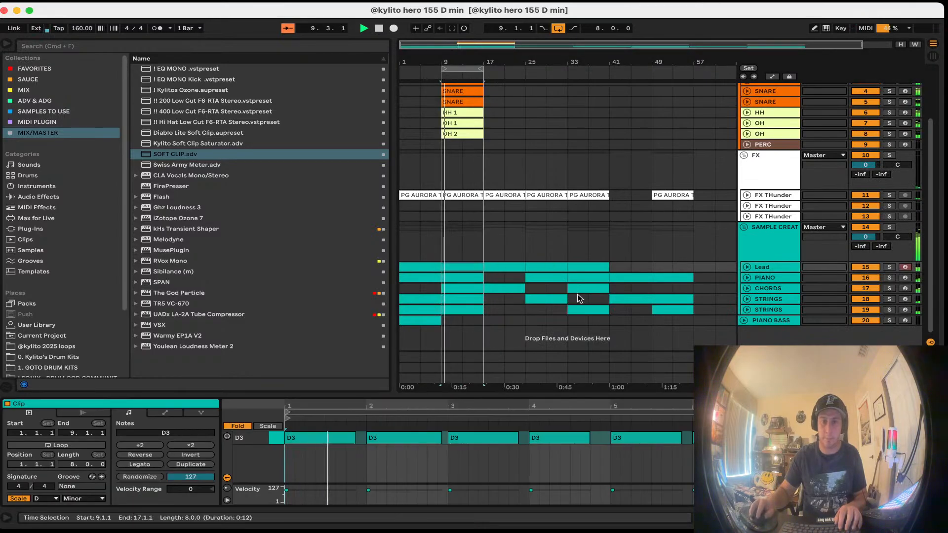
{"action": "left_click", "coordinate": [773, 279]}
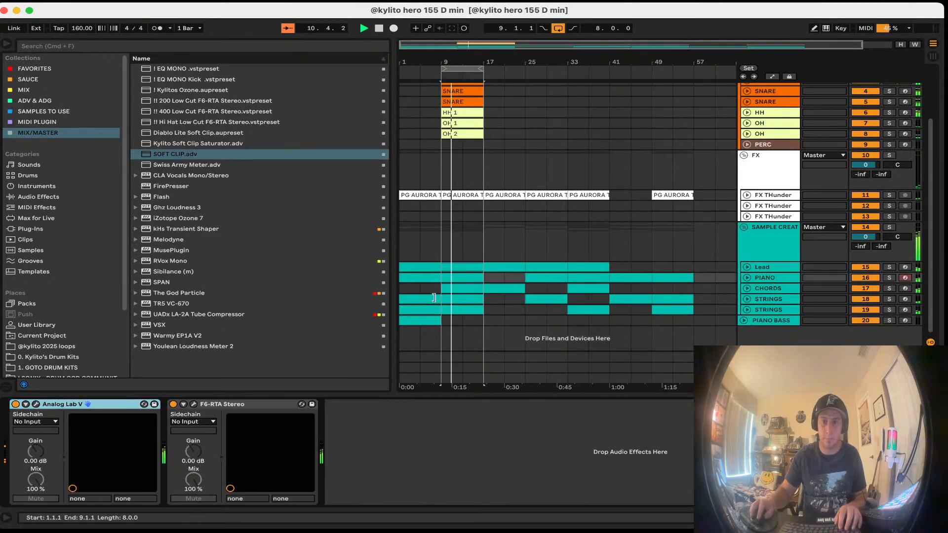
{"action": "left_click", "coordinate": [463, 279]}
{"action": "left_click", "coordinate": [463, 288]}
{"action": "left_click", "coordinate": [464, 319]}
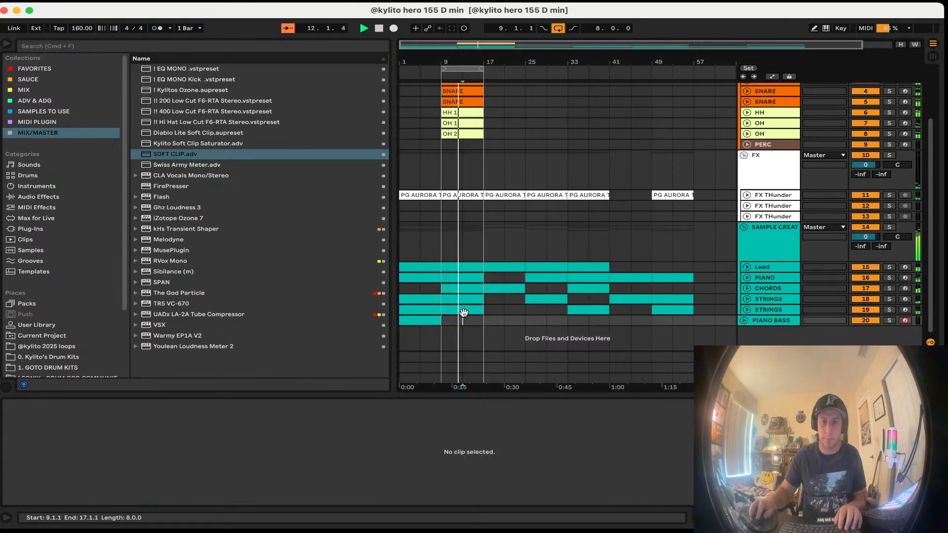
{"action": "left_click", "coordinate": [464, 309]}
{"action": "left_click", "coordinate": [466, 299]}
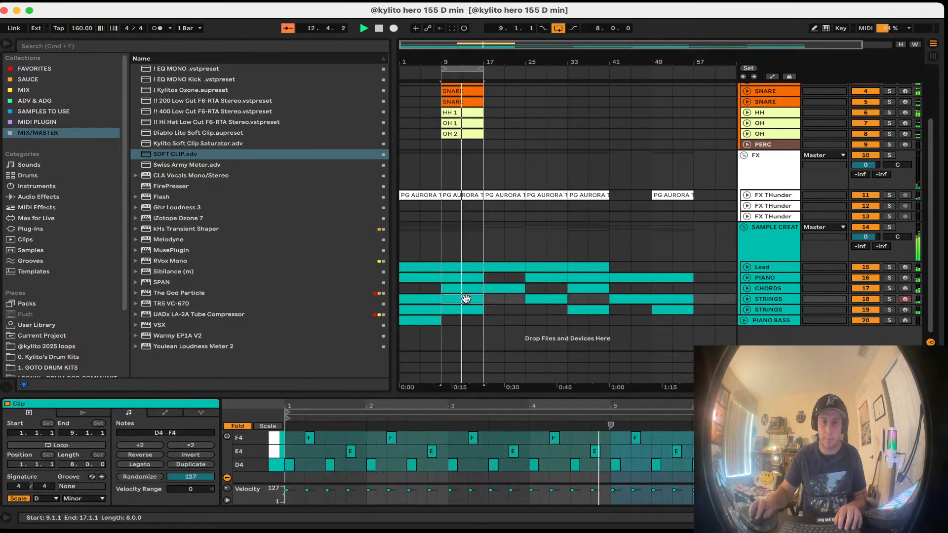
Step: On the upper STRINGS track, lower the high-cut filter in F6-RTA Stereo to about 2898 Hz and close the plug-in window
{"action": "left_click", "coordinate": [768, 299]}
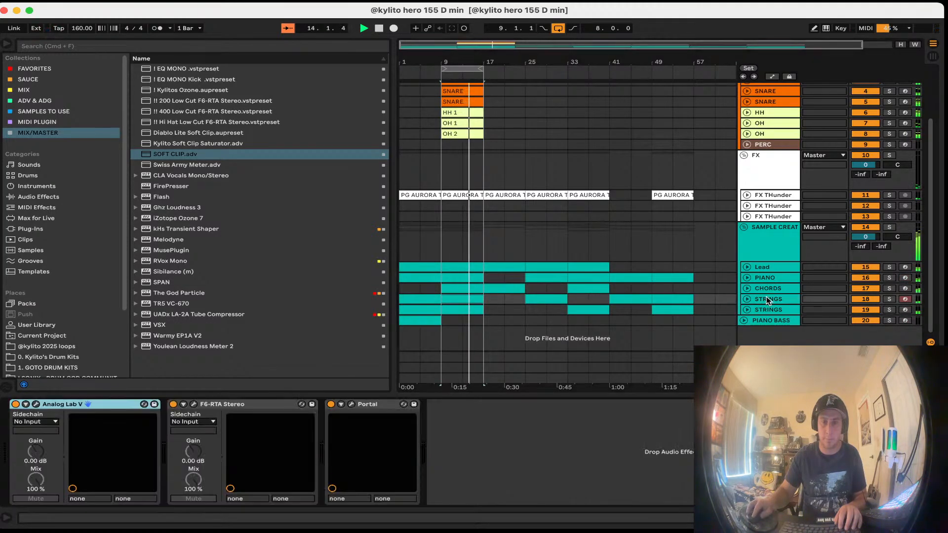
{"action": "left_click", "coordinate": [197, 406]}
{"action": "left_click", "coordinate": [209, 159]}
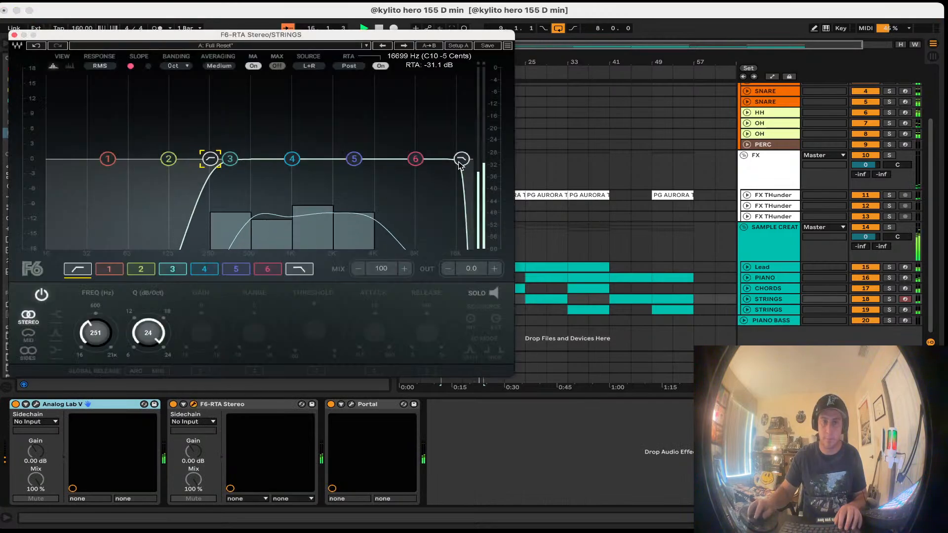
{"action": "left_click_drag", "start_coordinate": [461, 164], "coordinate": [355, 160]}
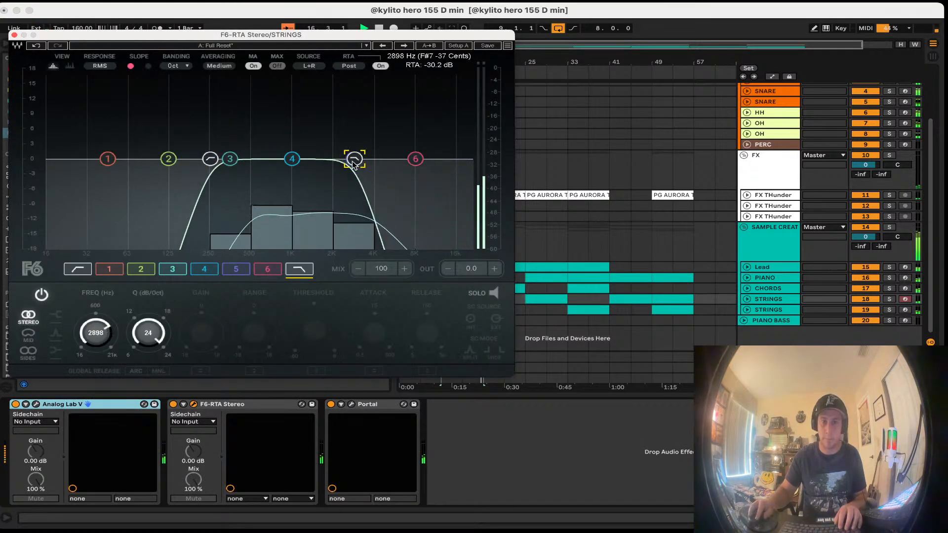
{"action": "left_click", "coordinate": [14, 35]}
Step: Mute and unmute the CHORDS track to compare, and move it above Lead in the sample group
{"action": "scroll", "coordinate": [642, 213], "scroll_direction": "up", "scroll_amount": 3}
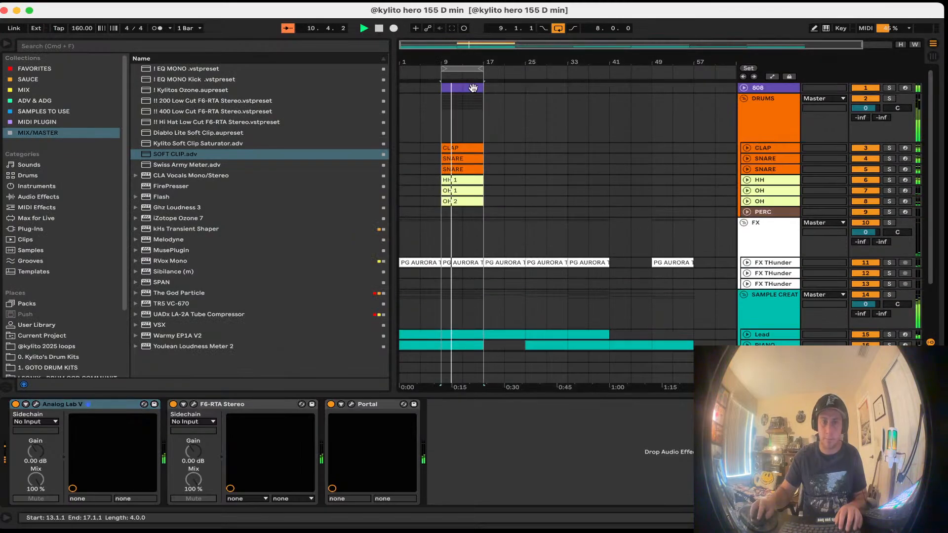
{"action": "scroll", "coordinate": [600, 297], "scroll_direction": "down", "scroll_amount": 3}
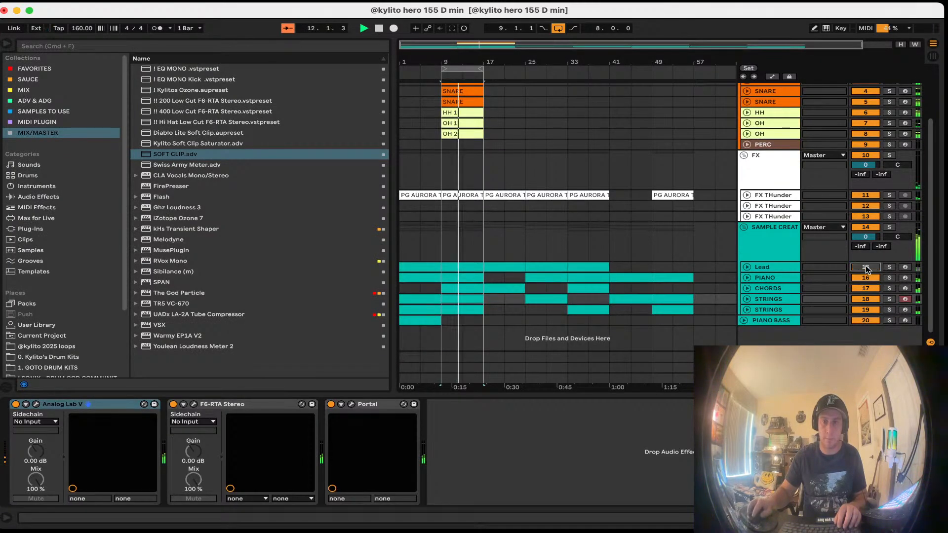
{"action": "left_click", "coordinate": [864, 290]}
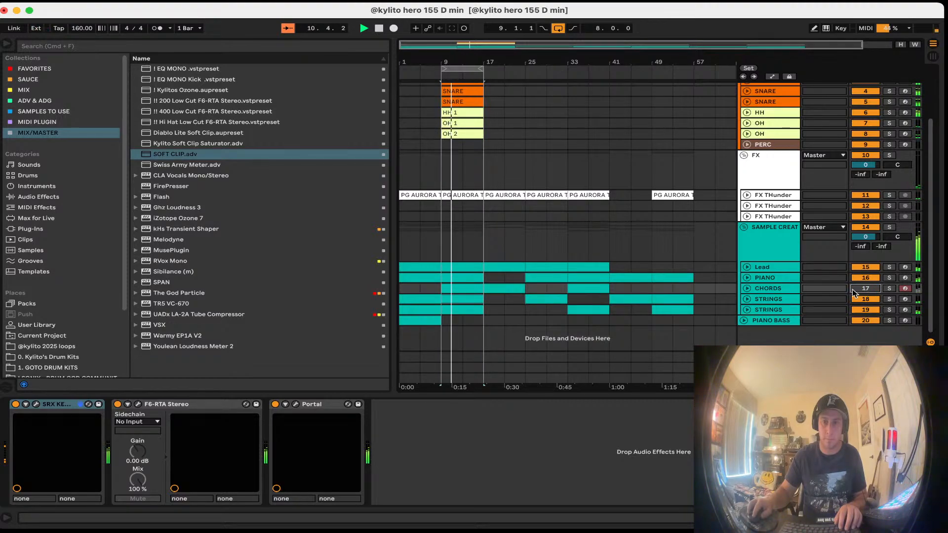
{"action": "left_click_drag", "start_coordinate": [777, 292], "coordinate": [777, 265]}
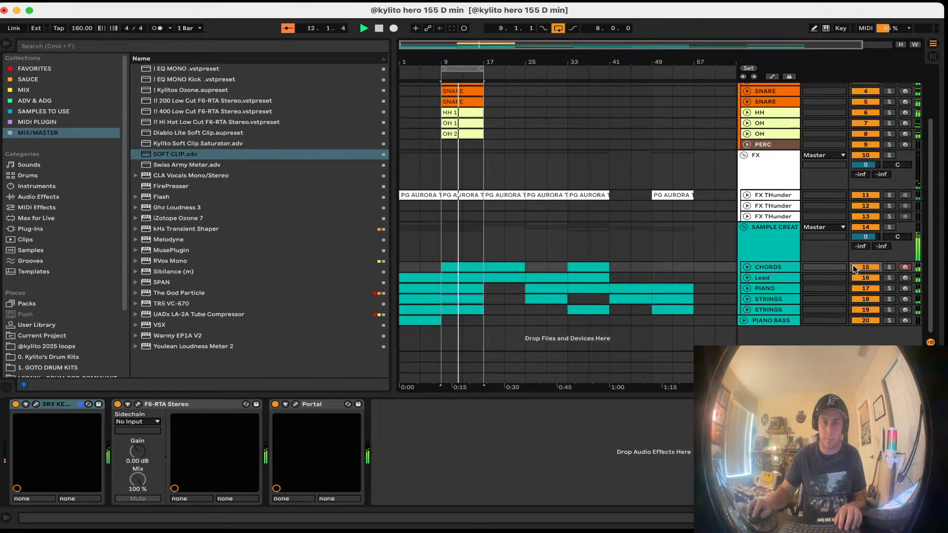
Step: Delete the F6-RTA Stereo and Portal effects from the CHORDS track
{"action": "left_click", "coordinate": [170, 405]}
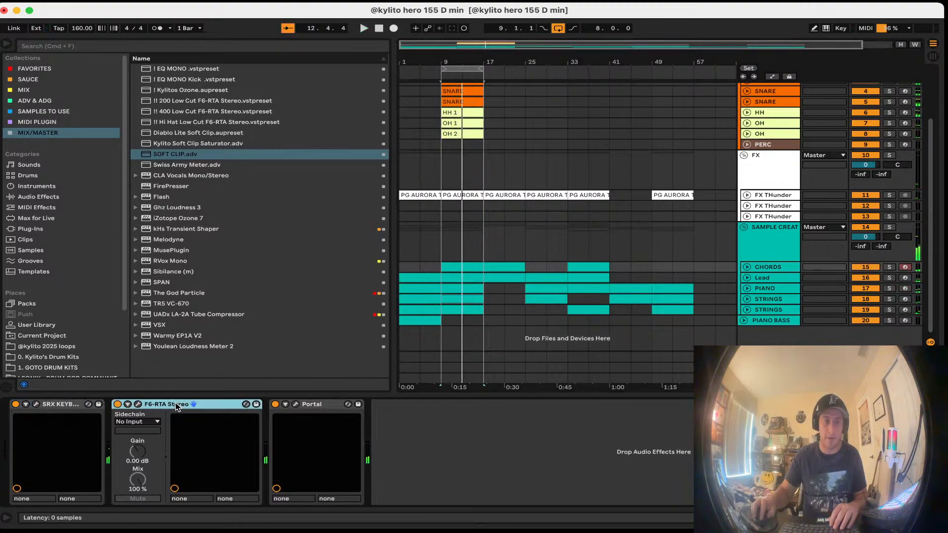
{"action": "key", "text": "Delete"}
{"action": "key", "text": "Delete"}
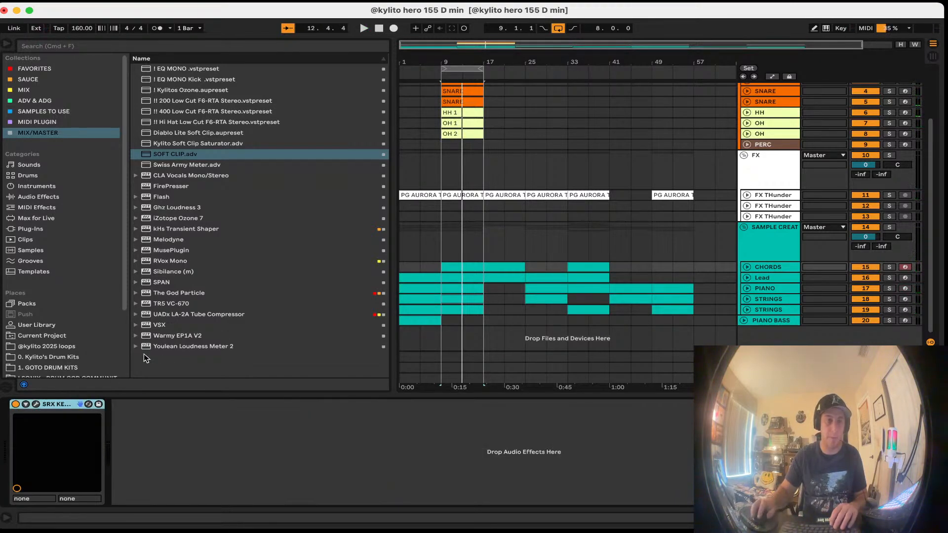
Step: Audition SRX KEYBOARDS patches on the CHORDS track up to patch 008, playing the looped section
{"action": "left_click", "coordinate": [35, 404]}
{"action": "left_click", "coordinate": [475, 184]}
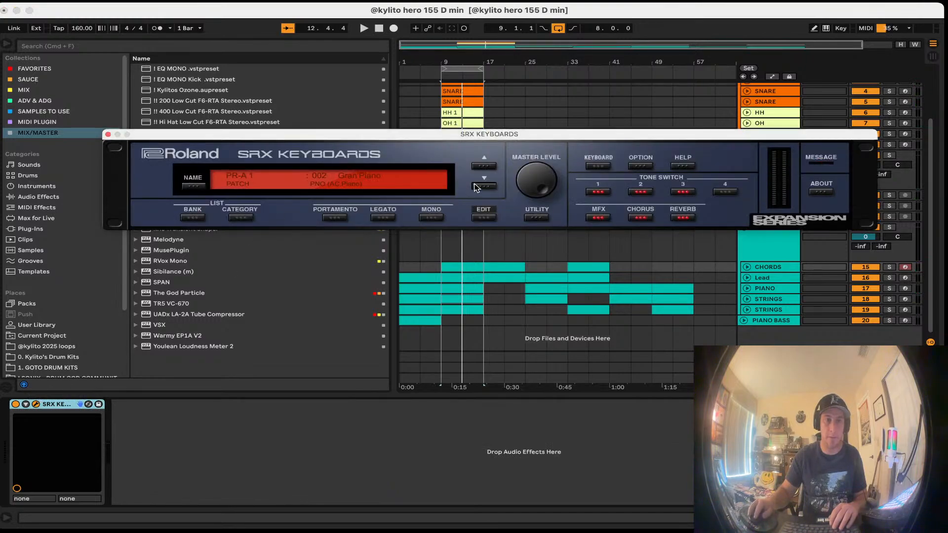
{"action": "left_click", "coordinate": [475, 184]}
{"action": "left_click", "coordinate": [476, 184]}
{"action": "left_click", "coordinate": [475, 184]}
{"action": "left_click", "coordinate": [475, 184]}
{"action": "left_click", "coordinate": [476, 184]}
{"action": "key", "text": "space"}
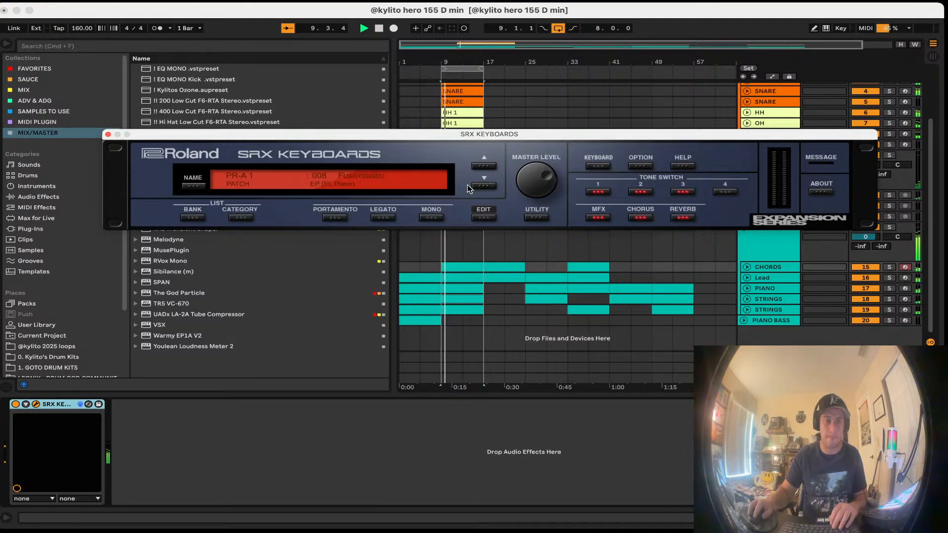
Step: Replace the CHORDS track's SRX KEYBOARDS with ZENOLOGY from the MIDI PLUGIN collection and restart playback
{"action": "left_click", "coordinate": [93, 123]}
{"action": "left_click", "coordinate": [108, 135]}
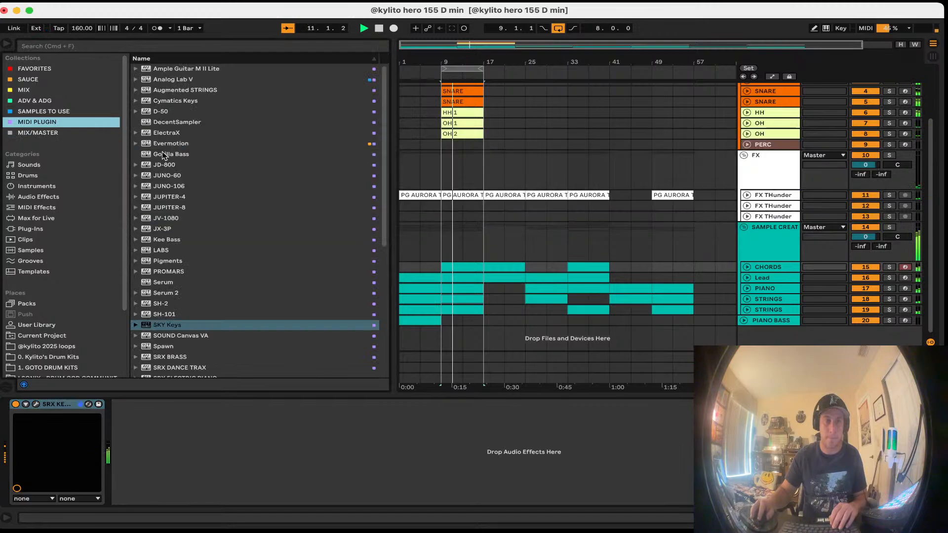
{"action": "scroll", "coordinate": [179, 353], "scroll_direction": "down", "scroll_amount": 10}
{"action": "double_click", "coordinate": [173, 370]}
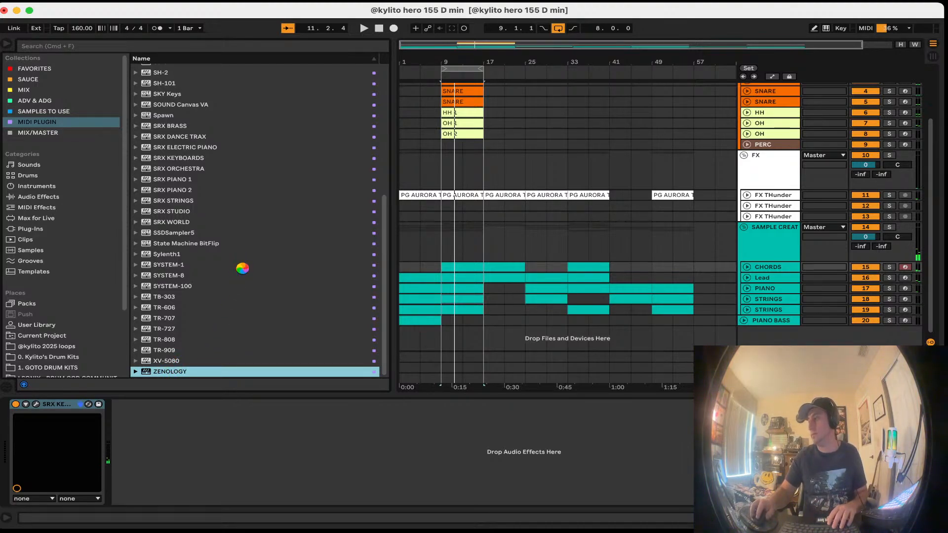
{"action": "key", "text": "space"}
Step: Audition the ZENOLOGY flute and wind presets on the CHORDS track, ending on 455 Bassoon
{"action": "left_click", "coordinate": [184, 222]}
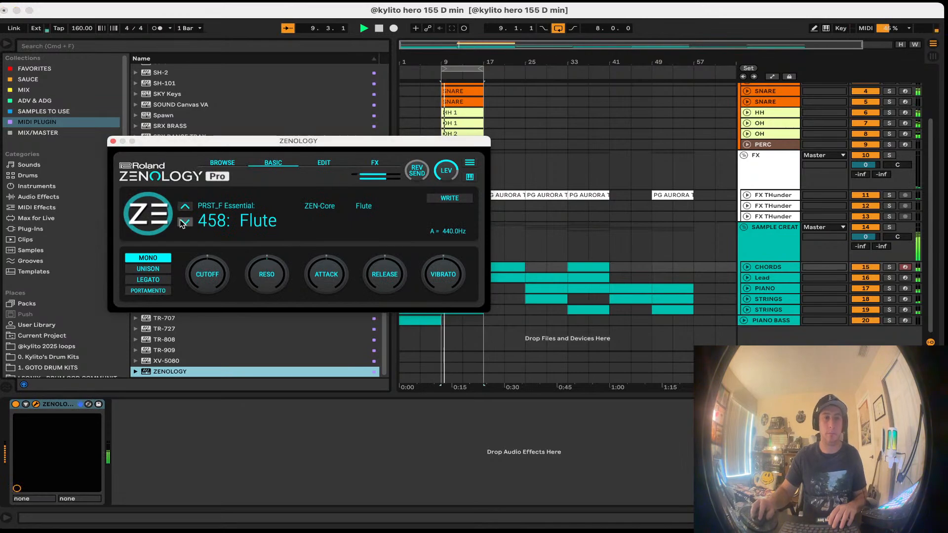
{"action": "left_click", "coordinate": [184, 222]}
{"action": "left_click", "coordinate": [184, 222]}
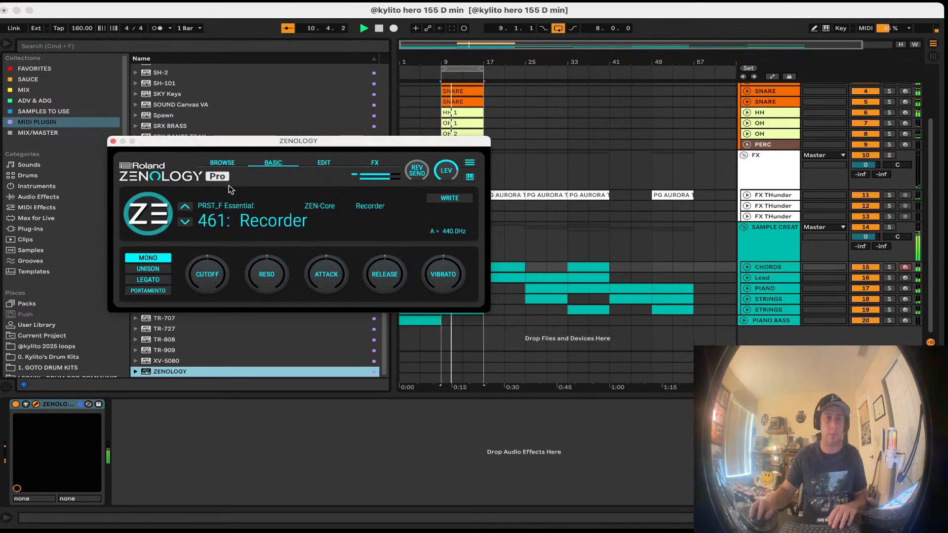
{"action": "left_click", "coordinate": [186, 207]}
{"action": "left_click", "coordinate": [186, 207]}
{"action": "left_click", "coordinate": [186, 208]}
{"action": "left_click", "coordinate": [186, 208]}
{"action": "left_click", "coordinate": [186, 208]}
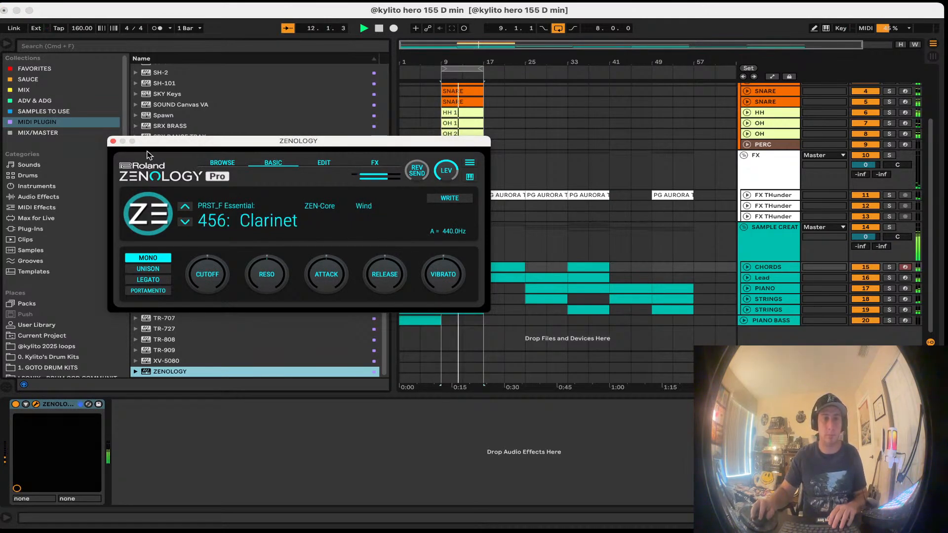
{"action": "left_click", "coordinate": [185, 207]}
Step: Load the preset 014 Water EP from ZENOLOGY's PRST_E XV Collection bank
{"action": "left_click", "coordinate": [222, 162]}
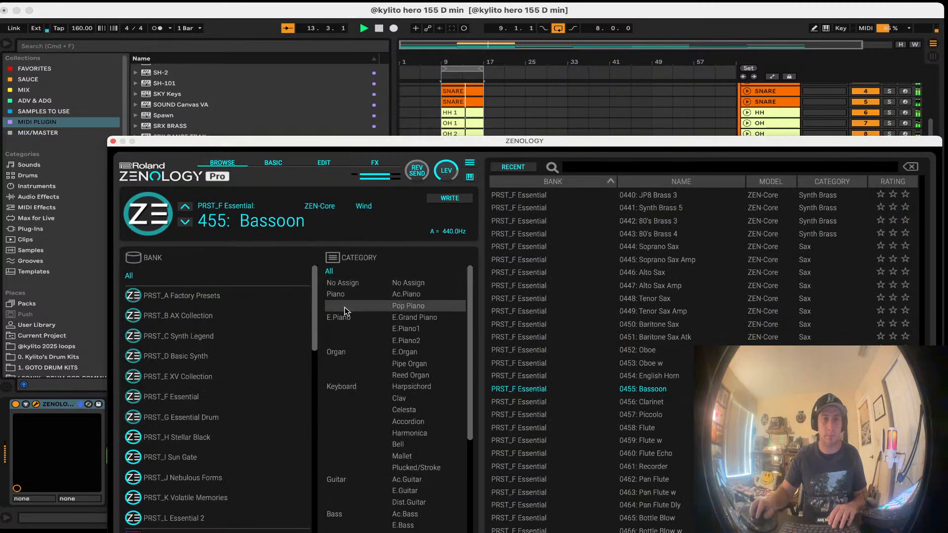
{"action": "left_click_drag", "start_coordinate": [265, 139], "coordinate": [230, 58]}
{"action": "left_click", "coordinate": [202, 297]}
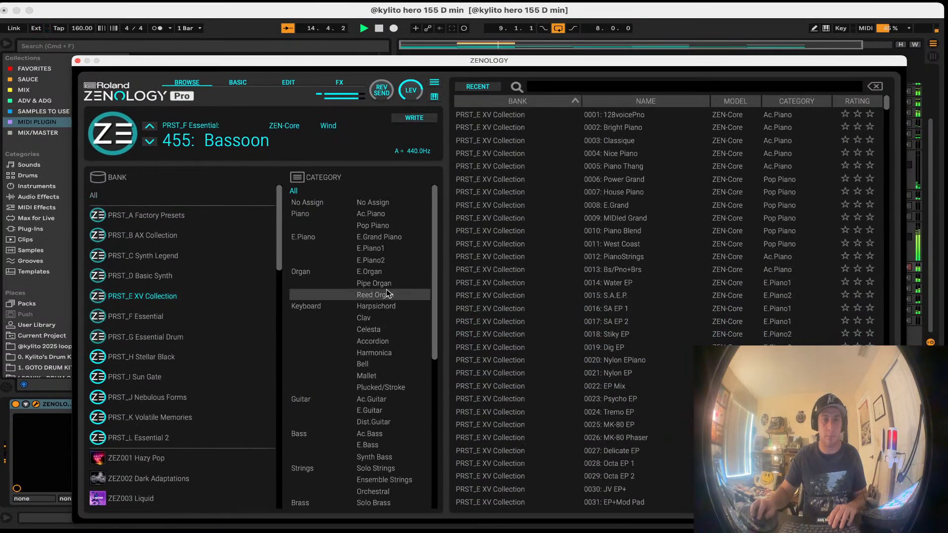
{"action": "double_click", "coordinate": [513, 285]}
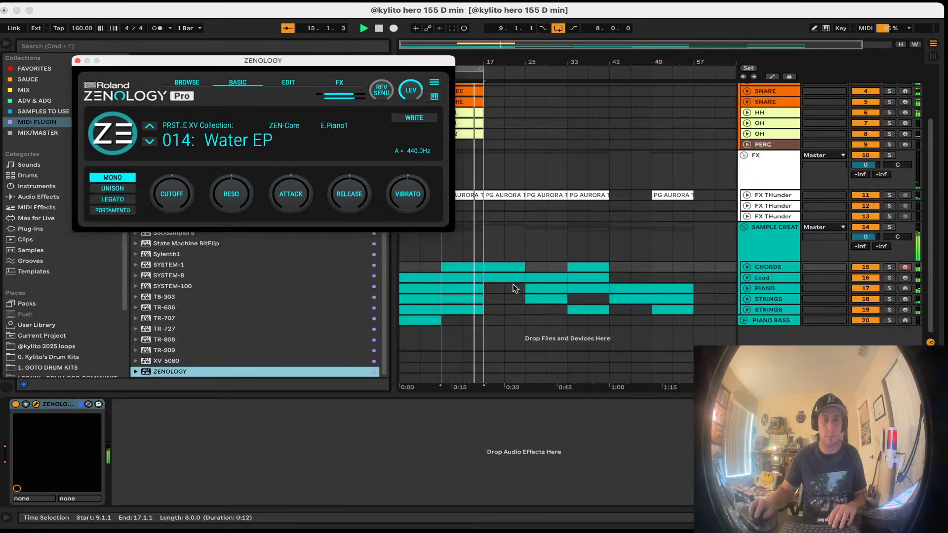
Step: Audition the electric piano presets after Water EP, settle on 029 Octa EP 2 and close ZENOLOGY
{"action": "left_click", "coordinate": [150, 142]}
{"action": "left_click", "coordinate": [150, 141]}
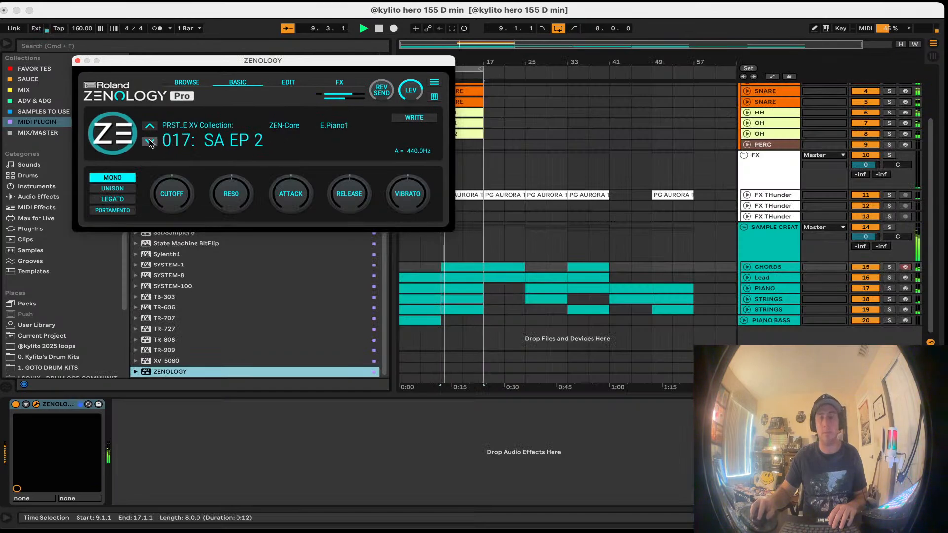
{"action": "left_click", "coordinate": [150, 142]}
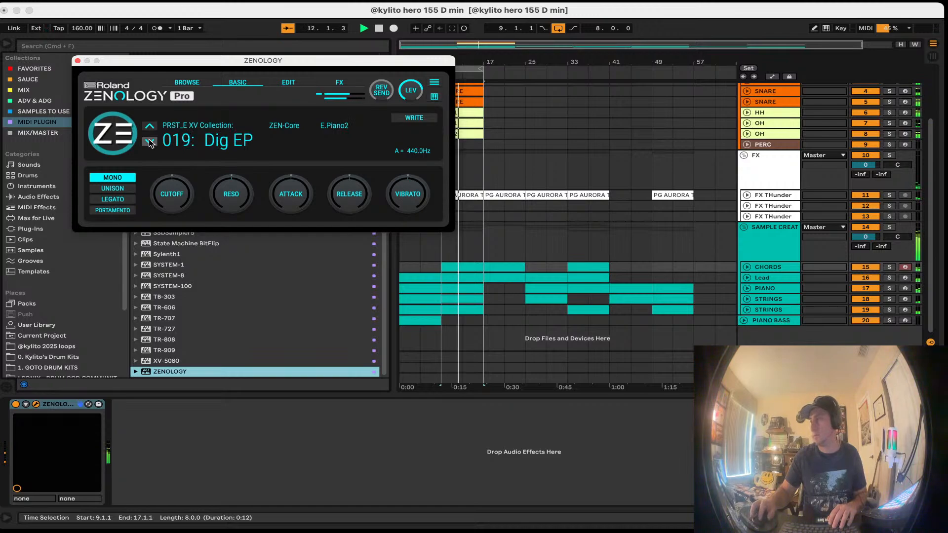
{"action": "left_click", "coordinate": [150, 141]}
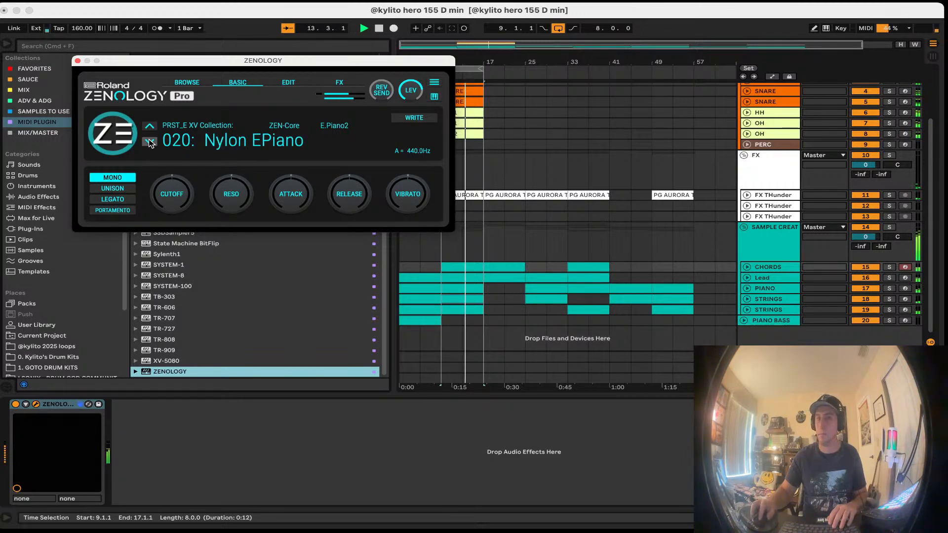
{"action": "left_click", "coordinate": [150, 142]}
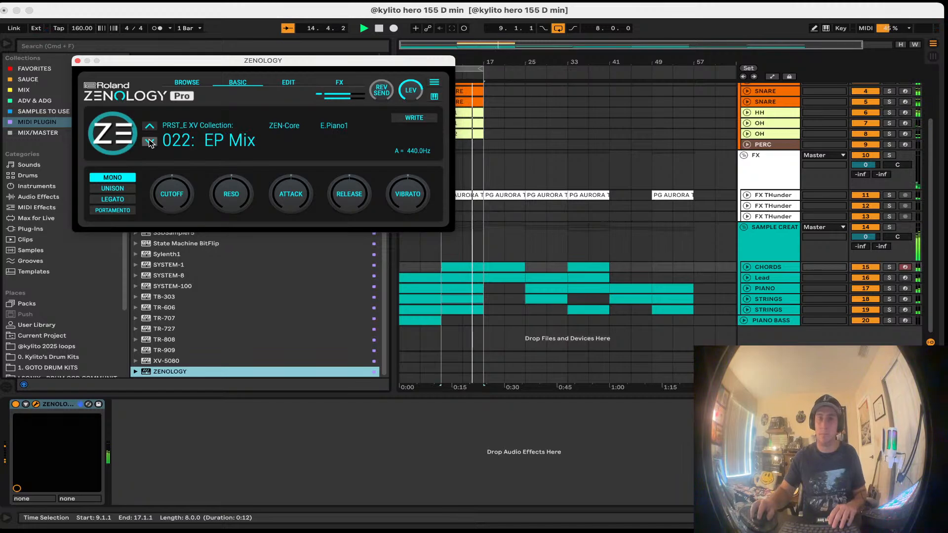
{"action": "left_click", "coordinate": [150, 142]}
{"action": "left_click", "coordinate": [150, 141]}
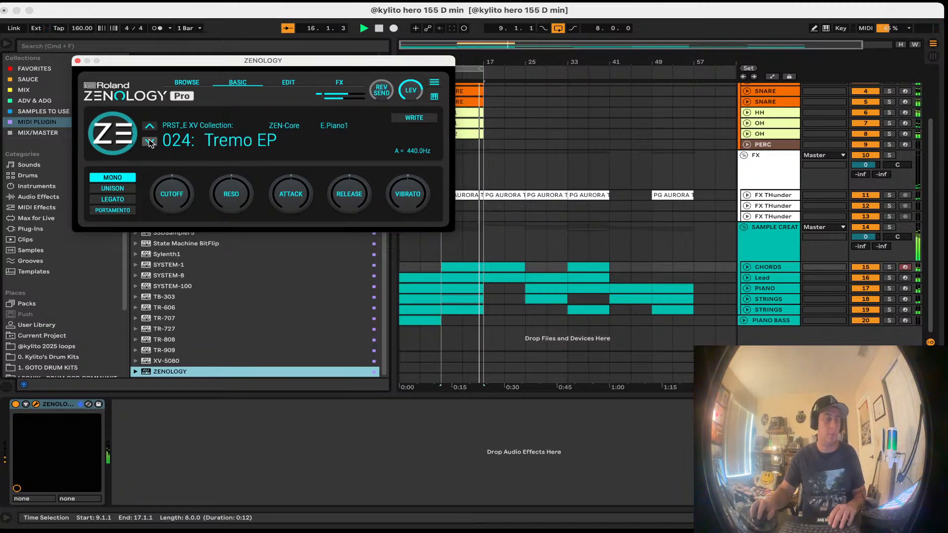
{"action": "left_click", "coordinate": [150, 142]}
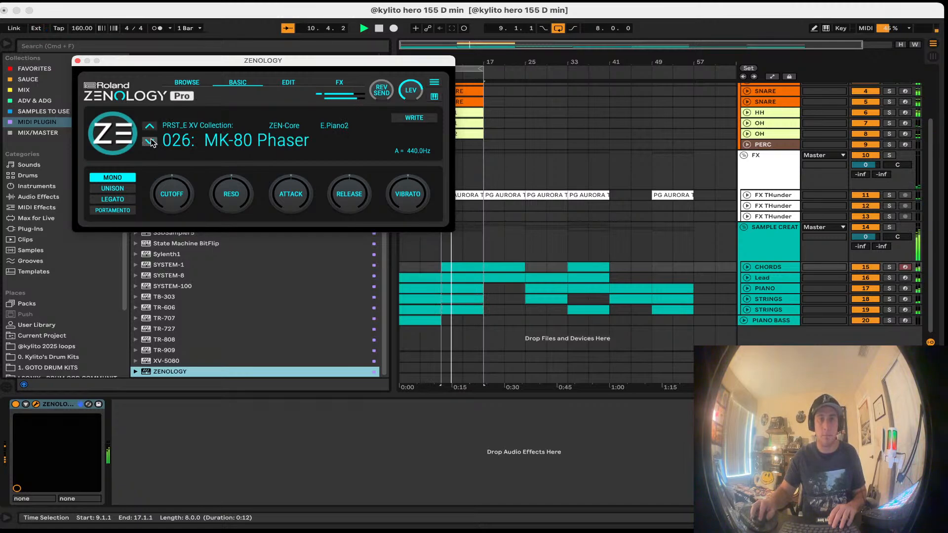
{"action": "left_click", "coordinate": [150, 142]}
{"action": "left_click", "coordinate": [150, 141]}
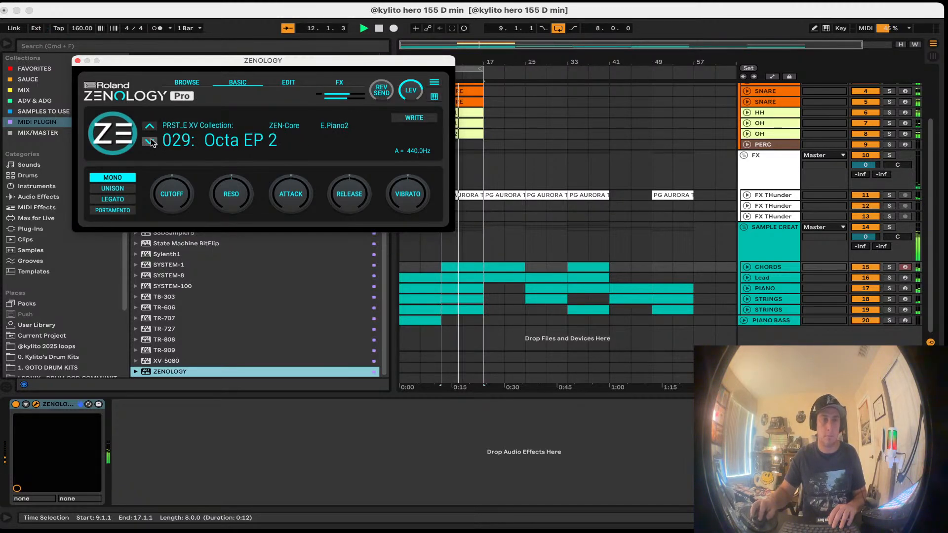
{"action": "left_click", "coordinate": [77, 60]}
Step: Check the Lead and PIANO clips at bar 9 and raise the upper STRINGS clip's notes one octave
{"action": "double_click", "coordinate": [465, 278]}
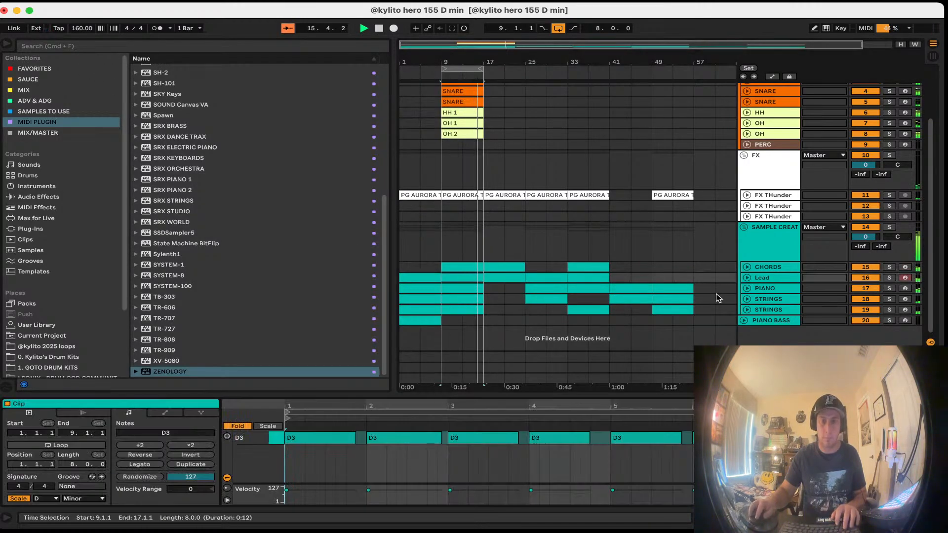
{"action": "left_click", "coordinate": [481, 289]}
{"action": "key", "text": "super+a"}
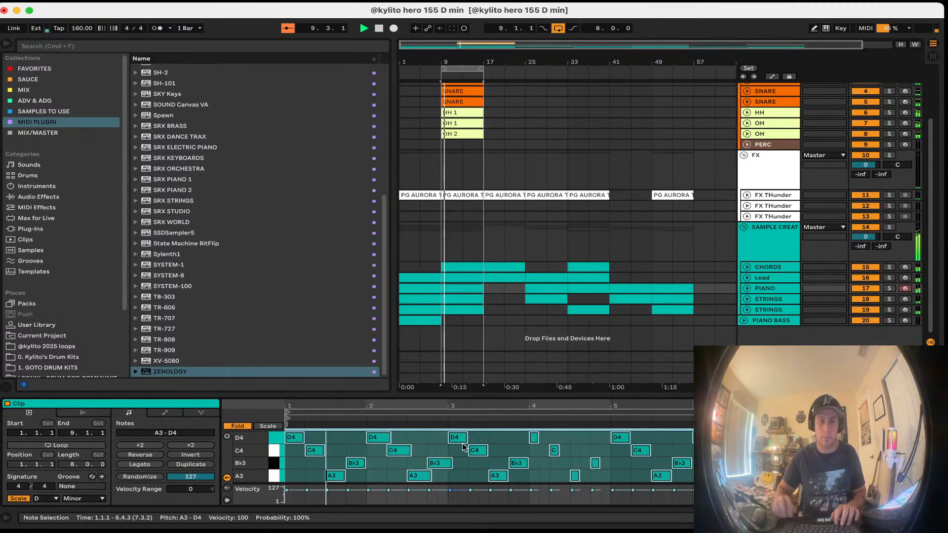
{"action": "left_click", "coordinate": [465, 299]}
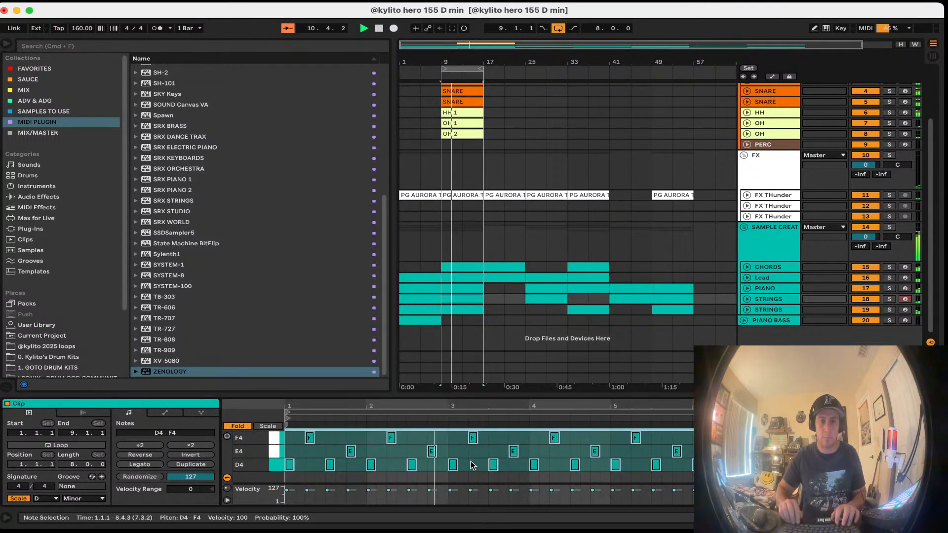
Step: Raise all notes of the lower STRINGS clip between bars 9 and 17 by one octave, to D3–F3
{"action": "left_click", "coordinate": [466, 310]}
{"action": "key", "text": "super+a"}
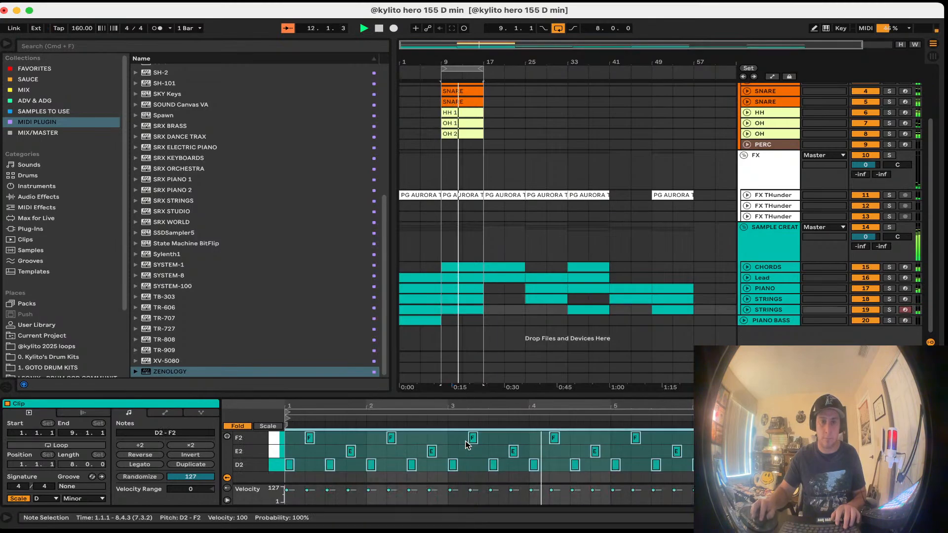
{"action": "key", "text": "shift+Up"}
{"action": "left_click", "coordinate": [391, 437]}
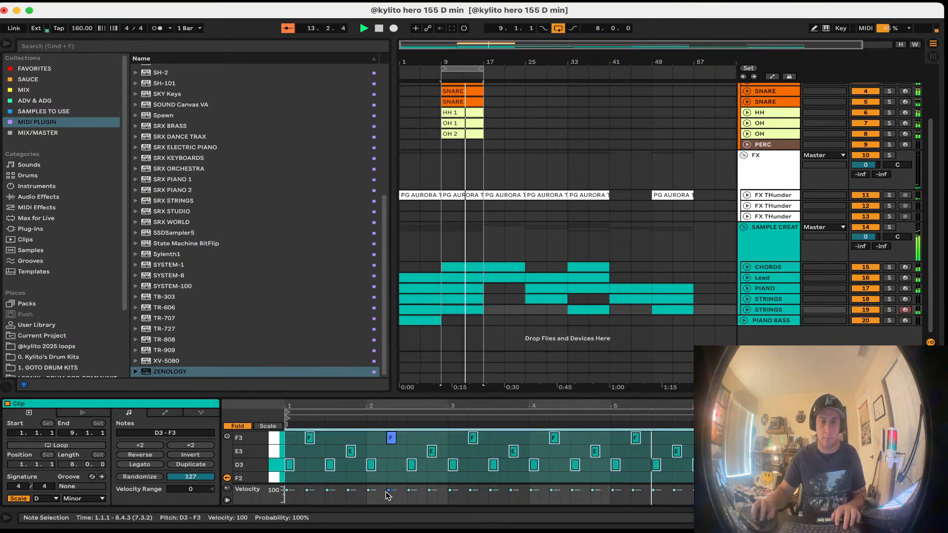
Step: Delete the CHORDS, Lead, PIANO and upper STRINGS clips between bars 9 and 17
{"action": "left_click", "coordinate": [471, 267]}
{"action": "key", "text": "Delete"}
{"action": "left_click", "coordinate": [467, 278]}
{"action": "key", "text": "Delete"}
{"action": "left_click", "coordinate": [466, 290]}
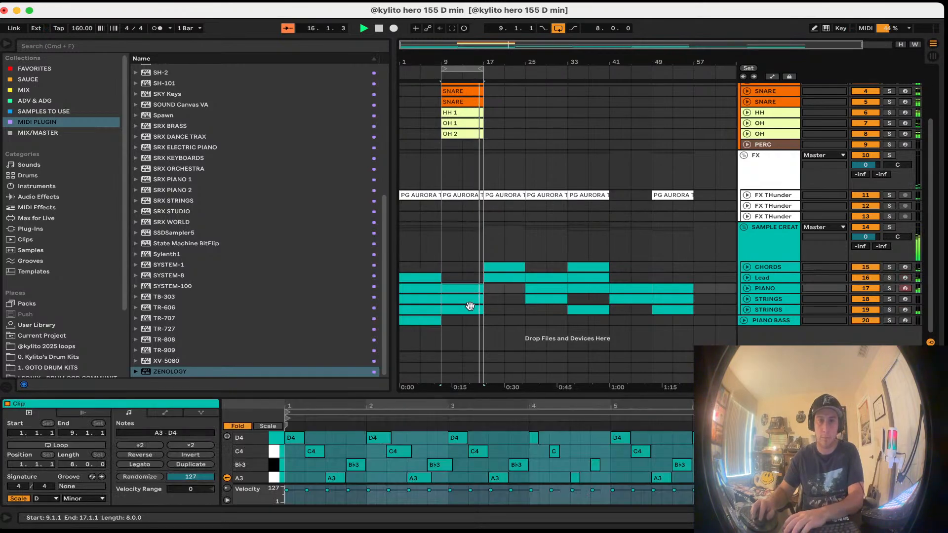
{"action": "key", "text": "Delete"}
{"action": "left_click", "coordinate": [469, 302]}
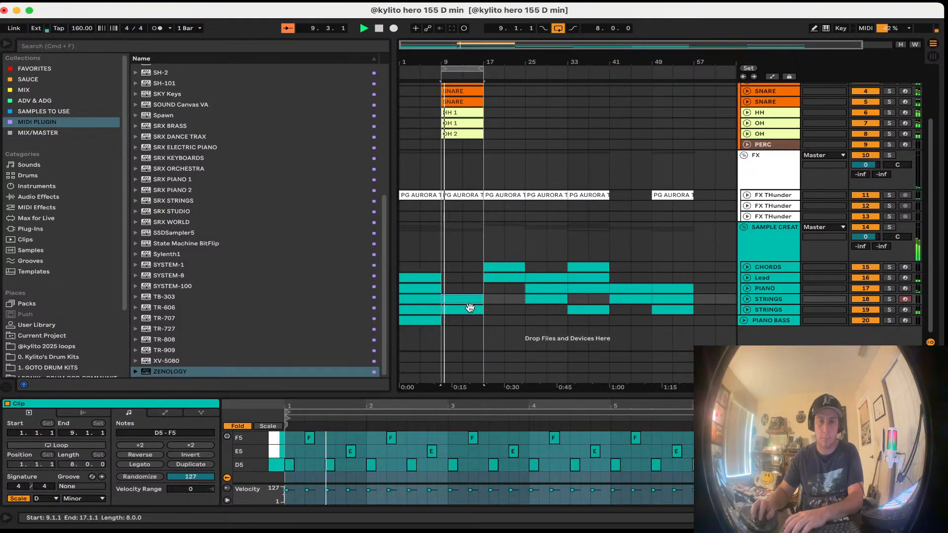
{"action": "key", "text": "Delete"}
Step: Examine the filter curve in F6-RTA Stereo on the lower STRINGS track and close the plug-in window
{"action": "left_click", "coordinate": [469, 310]}
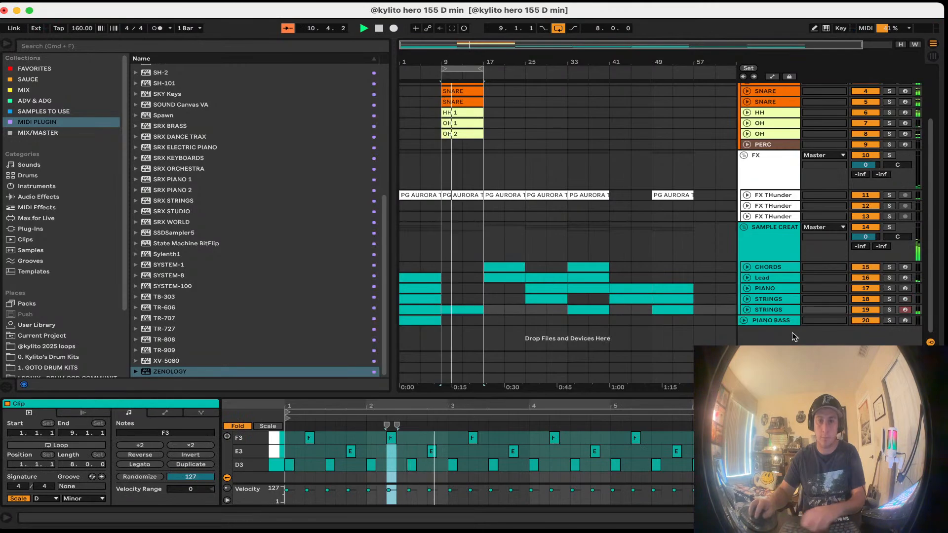
{"action": "left_click", "coordinate": [767, 309]}
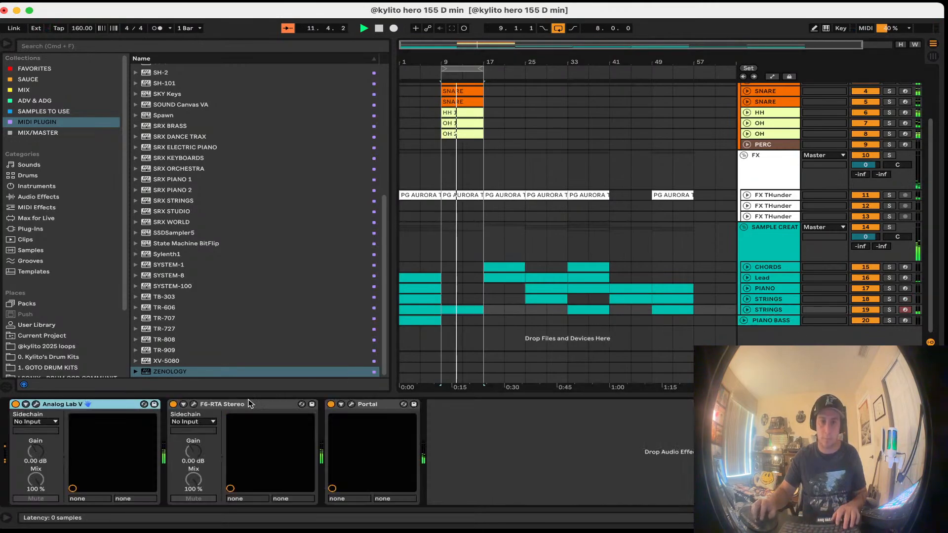
{"action": "left_click", "coordinate": [194, 404]}
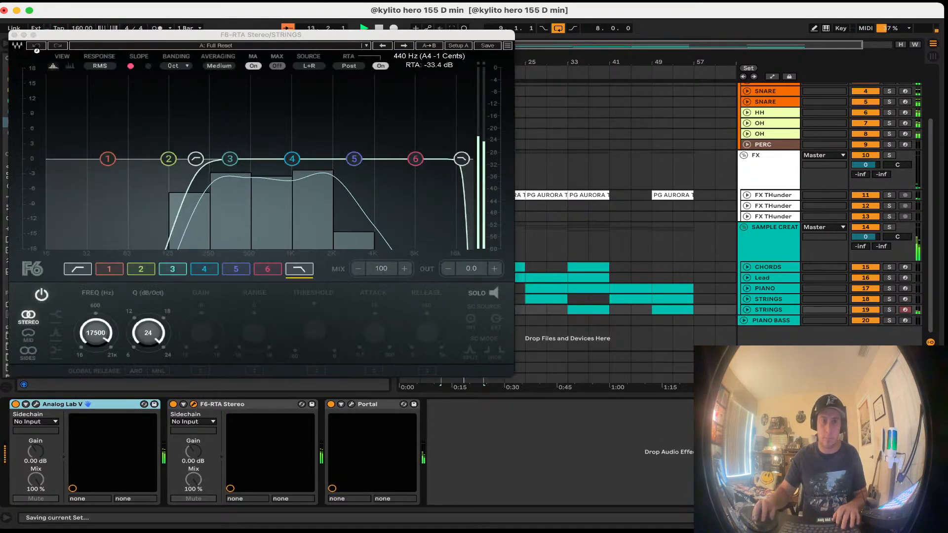
{"action": "left_click", "coordinate": [14, 35]}
Step: Lower the volume of the lower STRINGS track to -4.1 dB
{"action": "left_click", "coordinate": [744, 320]}
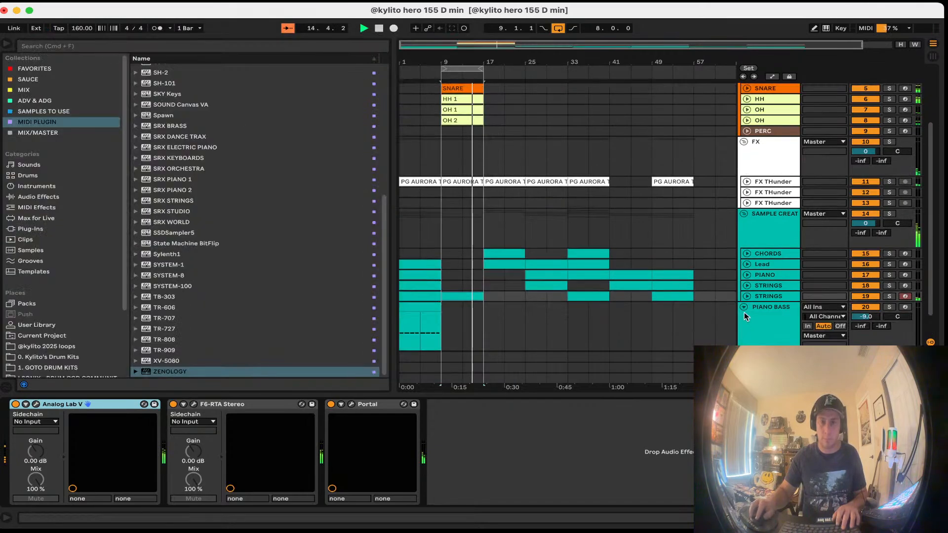
{"action": "left_click", "coordinate": [744, 307]}
{"action": "left_click", "coordinate": [747, 296]}
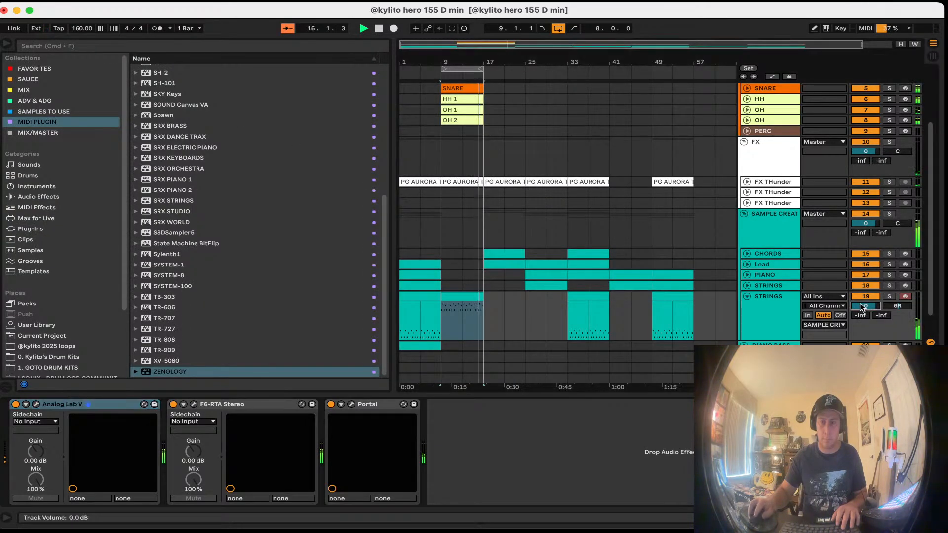
{"action": "left_click_drag", "start_coordinate": [862, 307], "coordinate": [861, 318]}
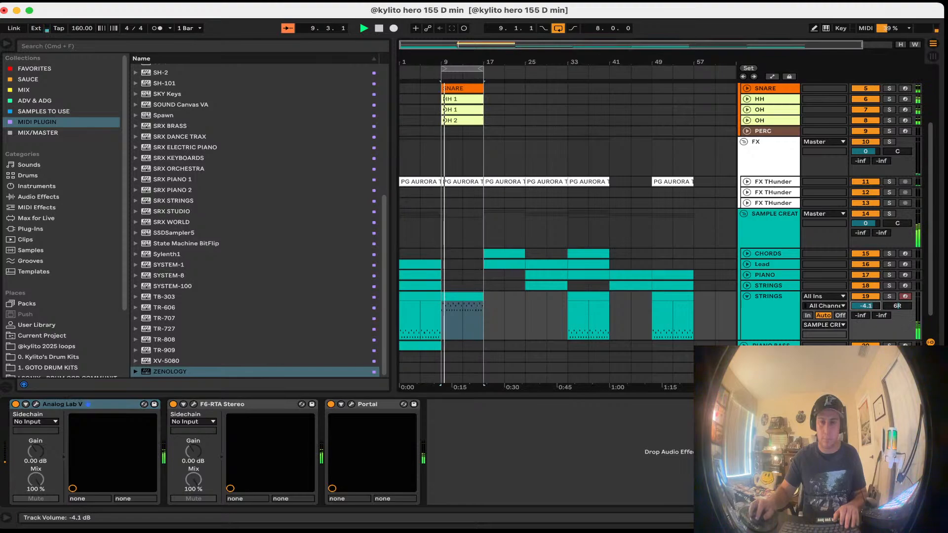
{"action": "left_click", "coordinate": [747, 296]}
Step: Copy the lower STRINGS clip at bar 9 to the upper STRINGS track and set that track's volume to -6.8 dB
{"action": "left_click_drag", "start_coordinate": [457, 295], "coordinate": [458, 285]}
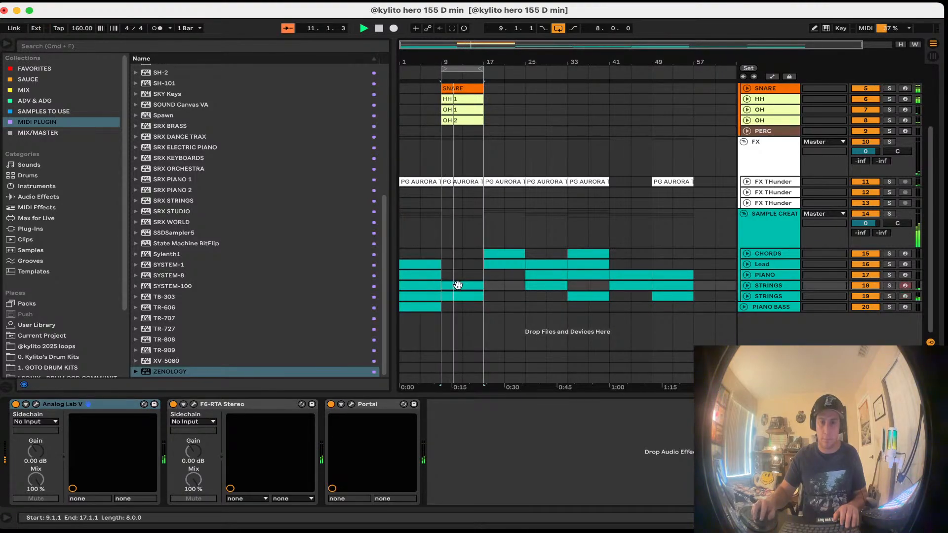
{"action": "left_click", "coordinate": [747, 287]}
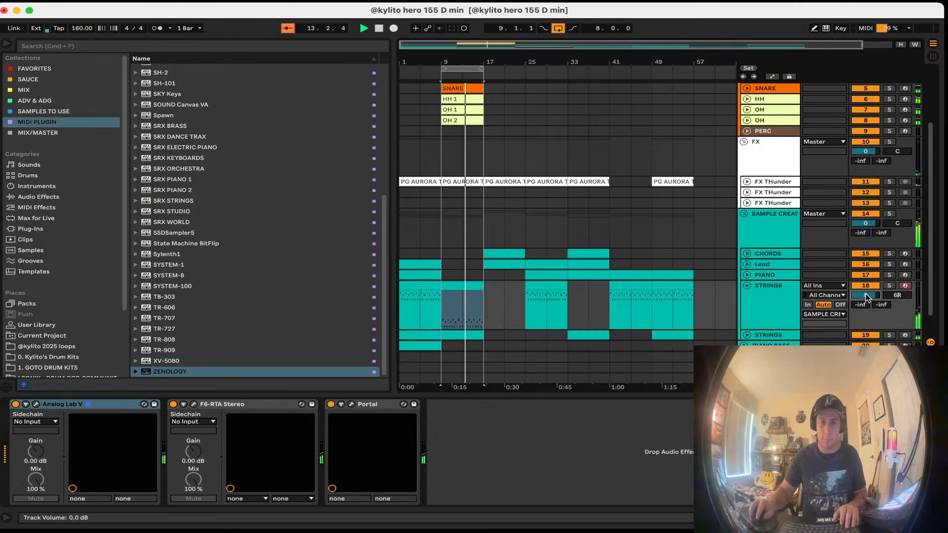
{"action": "left_click_drag", "start_coordinate": [867, 296], "coordinate": [867, 302]}
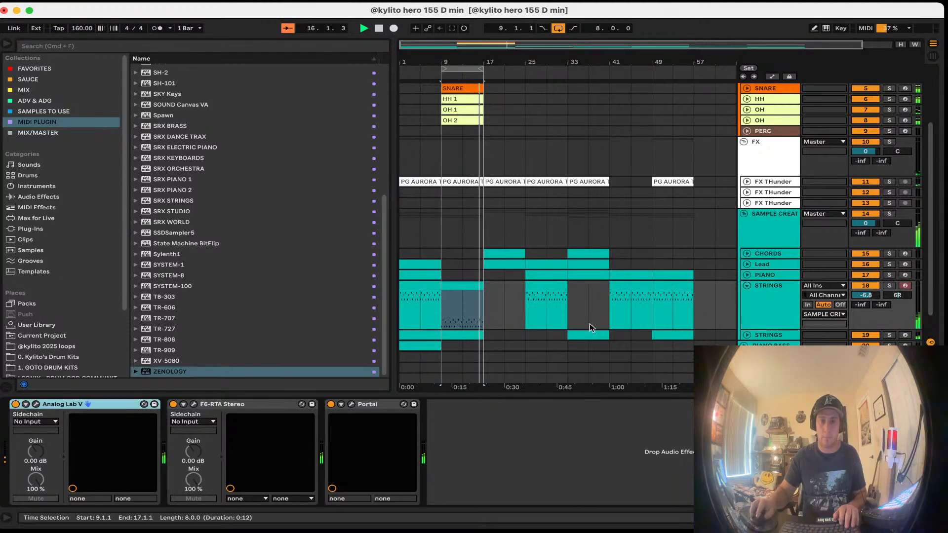
Step: Delete the Portal effect from the upper STRINGS track
{"action": "left_click", "coordinate": [364, 405]}
{"action": "key", "text": "Delete"}
{"action": "scroll", "coordinate": [567, 322], "scroll_direction": "down", "scroll_amount": 2}
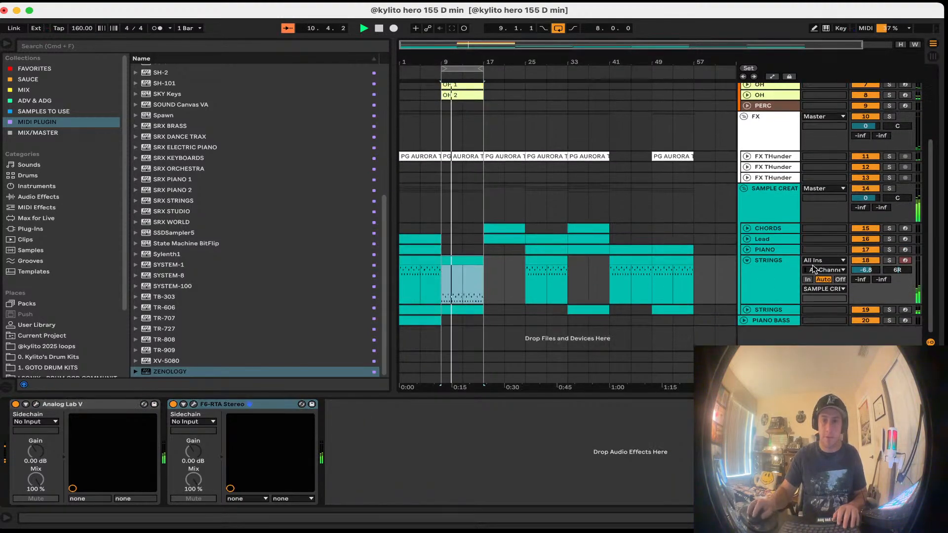
Step: Try an 83 percent dry/wet mix in Portal on the lower STRINGS track and restore it to 100 percent
{"action": "left_click", "coordinate": [746, 258]}
{"action": "left_click", "coordinate": [746, 271]}
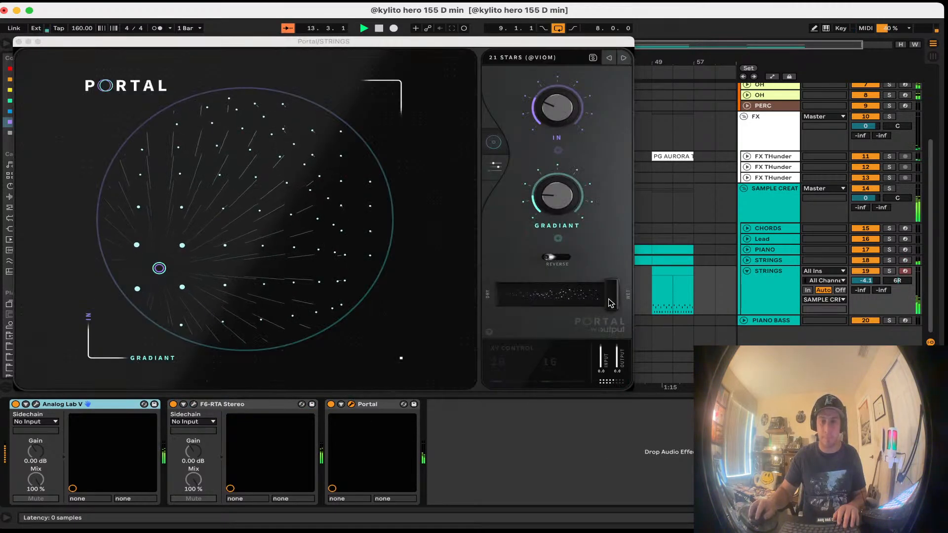
{"action": "left_click_drag", "start_coordinate": [611, 303], "coordinate": [561, 298]}
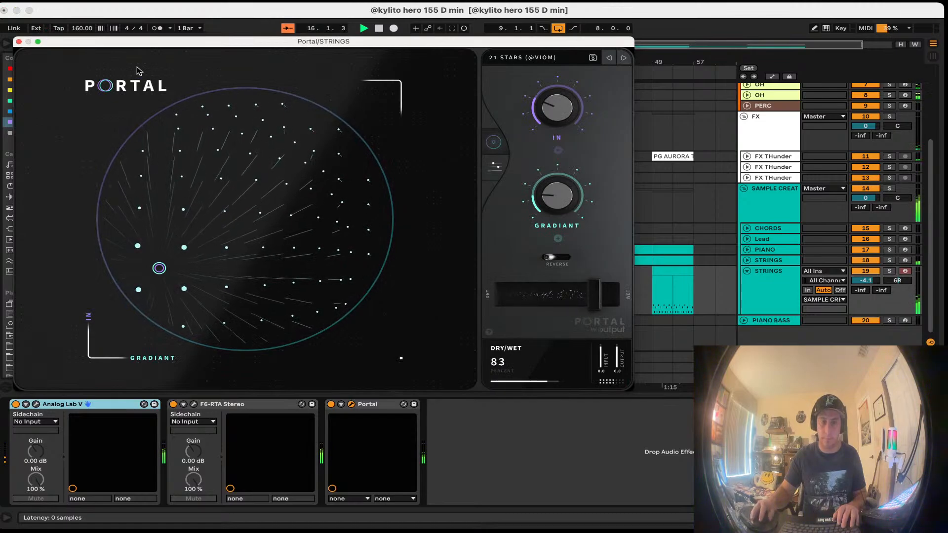
{"action": "left_click_drag", "start_coordinate": [592, 303], "coordinate": [657, 301]}
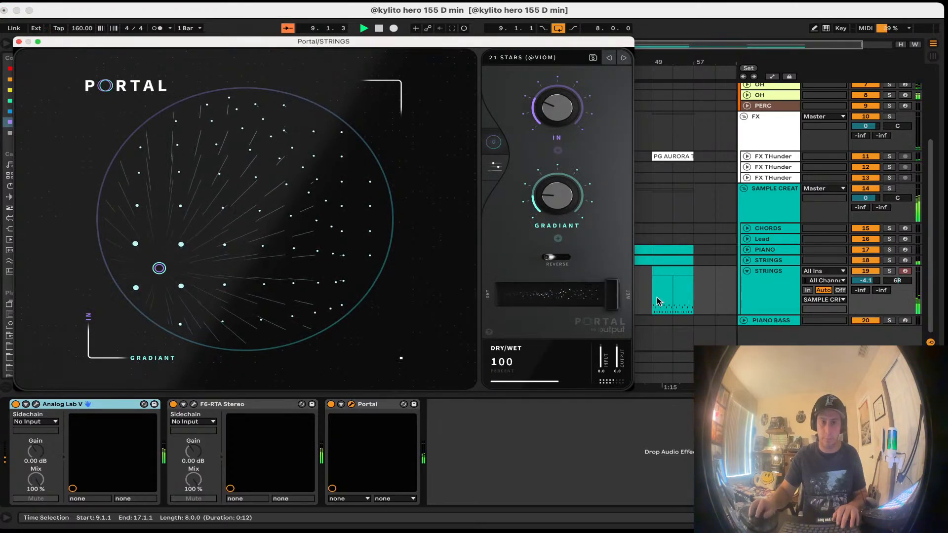
{"action": "left_click", "coordinate": [19, 42]}
{"action": "key", "text": "u"}
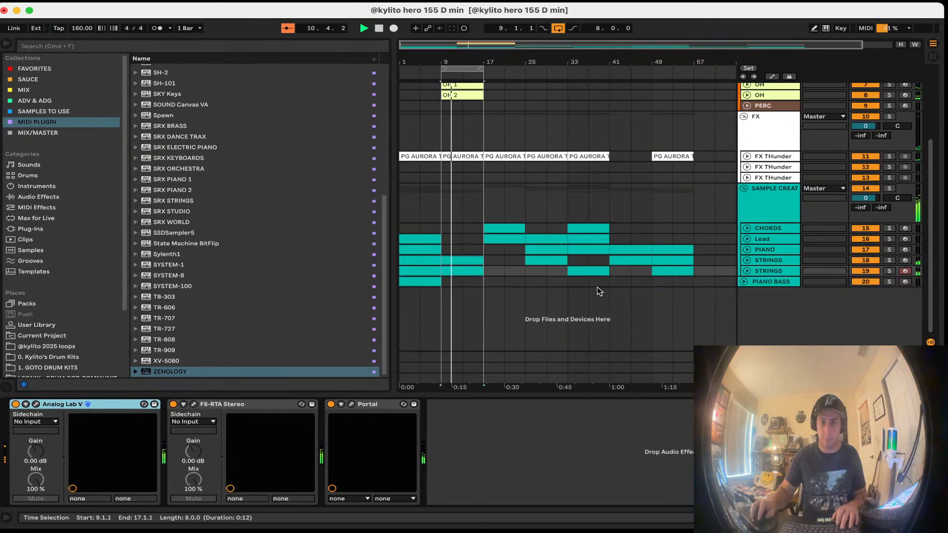
Step: Copy the upper STRINGS clip at bar 9 to PIANO; in its Analog Lab V, lower Timbre, set Time to 0.172 and raise Movement
{"action": "left_click_drag", "start_coordinate": [460, 261], "coordinate": [460, 251]}
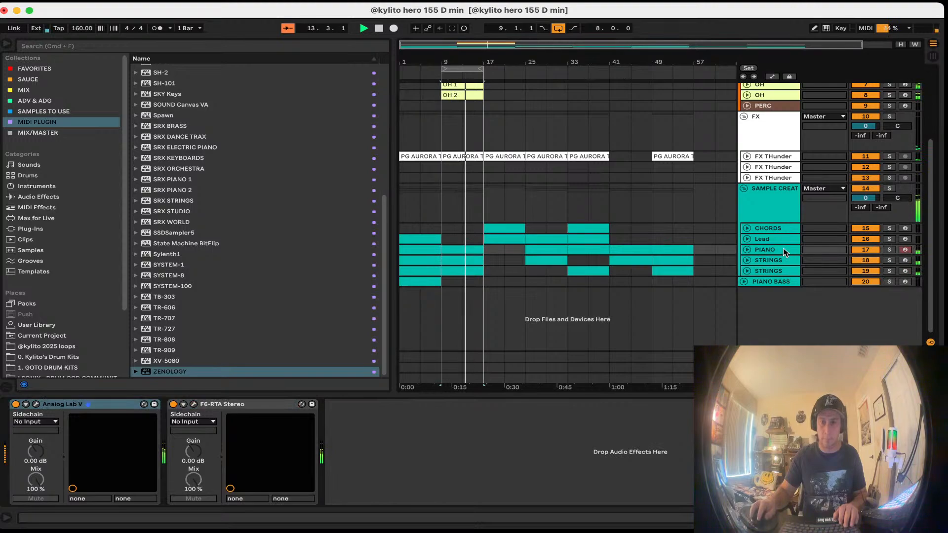
{"action": "left_click", "coordinate": [467, 250]}
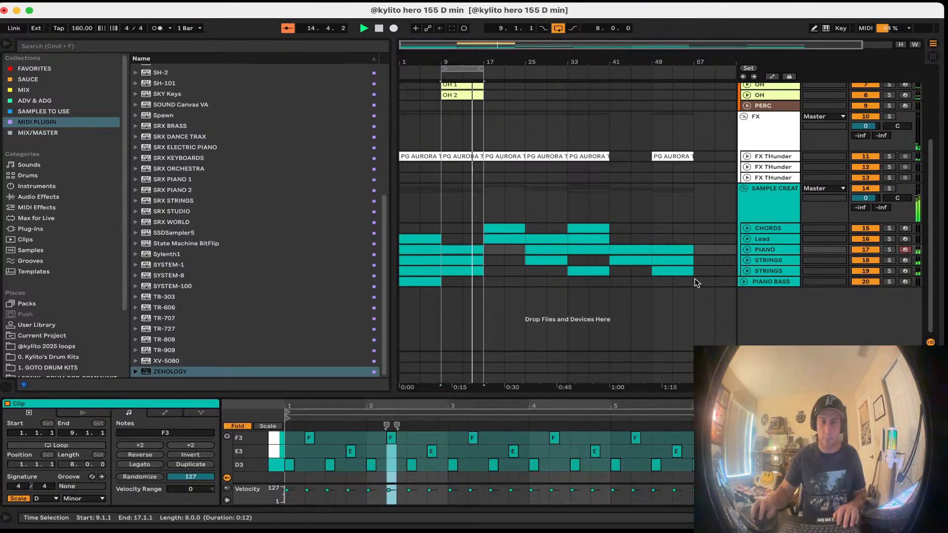
{"action": "double_click", "coordinate": [784, 249]}
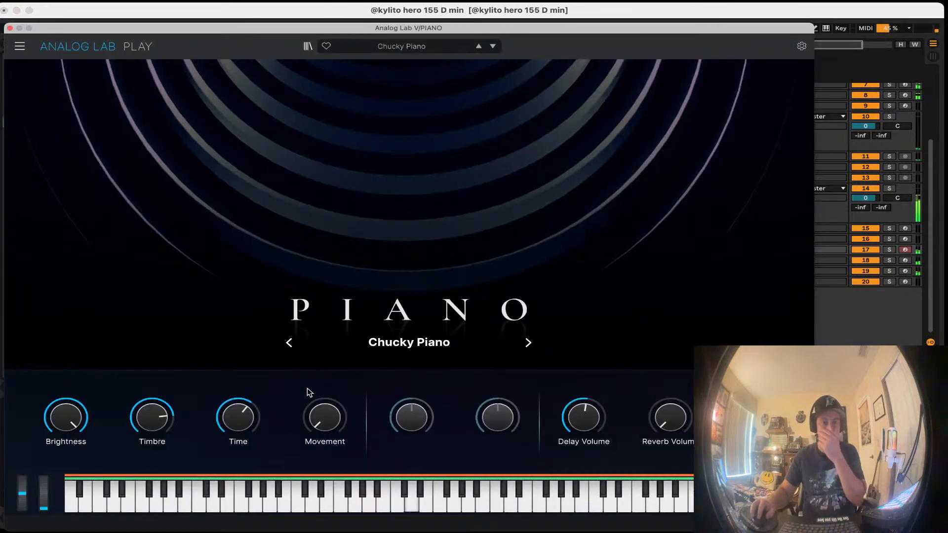
{"action": "left_click_drag", "start_coordinate": [323, 417], "coordinate": [323, 340]}
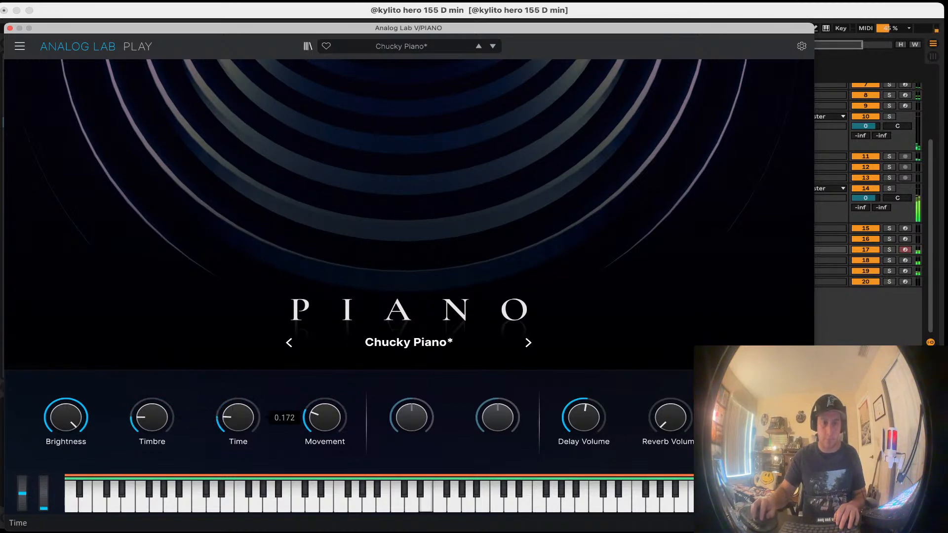
{"action": "left_click", "coordinate": [10, 29]}
Step: Consolidate the 808 track's clips from bar 9 to bar 17 into one clip and enlarge the note editor
{"action": "scroll", "coordinate": [484, 211], "scroll_direction": "up", "scroll_amount": 5}
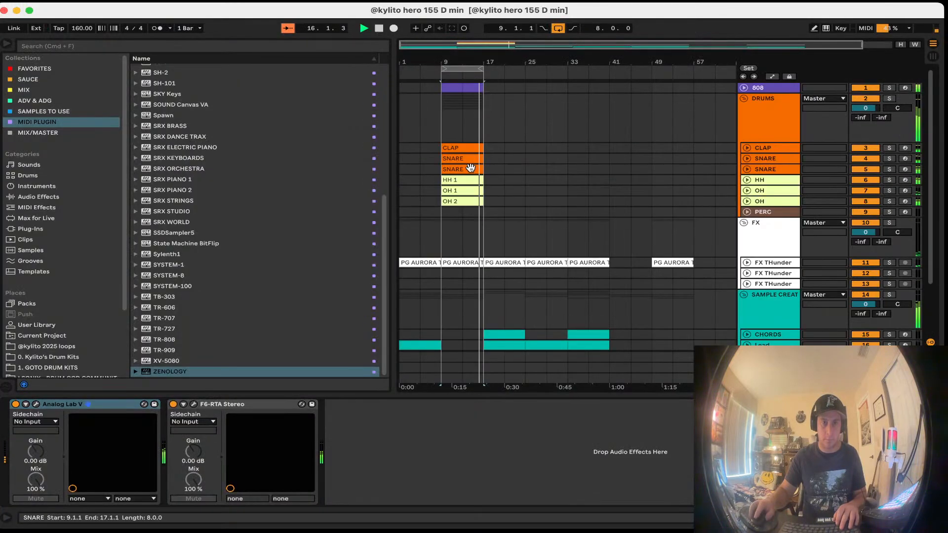
{"action": "left_click", "coordinate": [473, 85]}
{"action": "left_click", "coordinate": [446, 86], "text": "shift"}
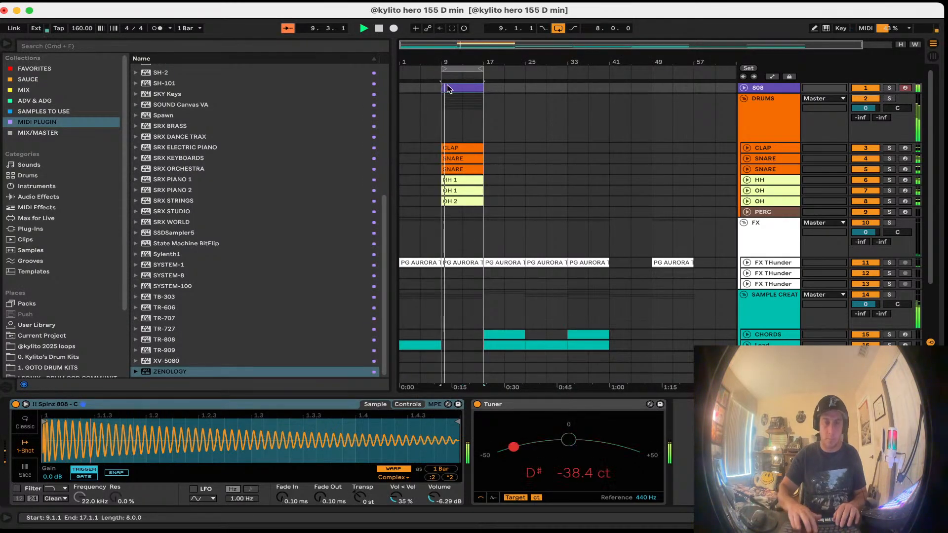
{"action": "key", "text": "space"}
{"action": "key", "text": "super+j"}
{"action": "left_click_drag", "start_coordinate": [417, 395], "coordinate": [418, 299]}
{"action": "left_click", "coordinate": [411, 381]}
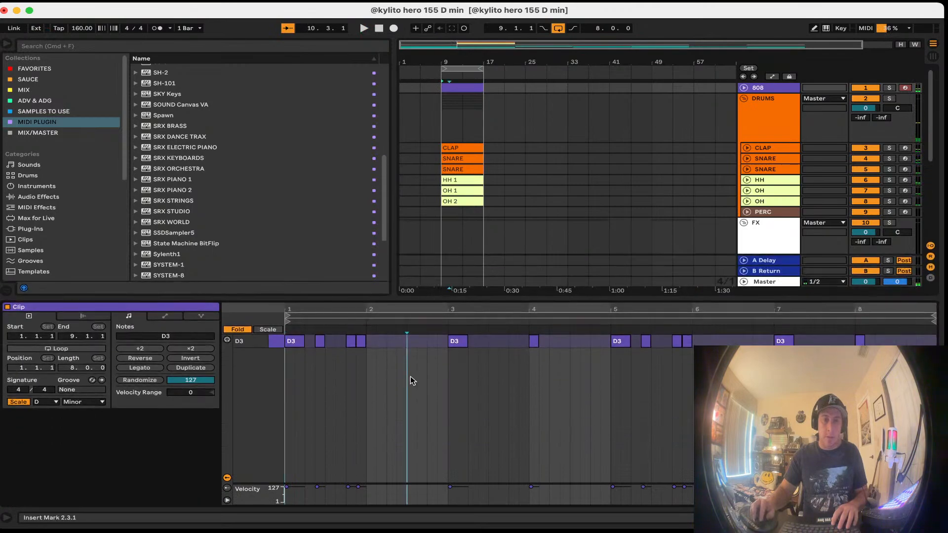
Step: Copy the three short D3 notes of the 808 clip's first bar so that they start at 3.2.3
{"action": "key", "text": "space"}
{"action": "key", "text": "plus"}
{"action": "key", "text": "plus"}
{"action": "left_click", "coordinate": [543, 358]}
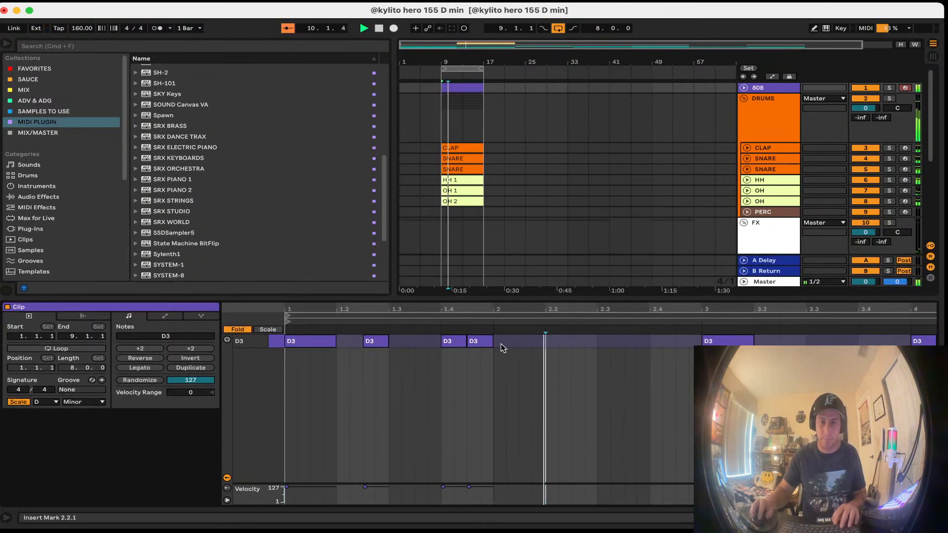
{"action": "key", "text": "minus"}
{"action": "key", "text": "minus"}
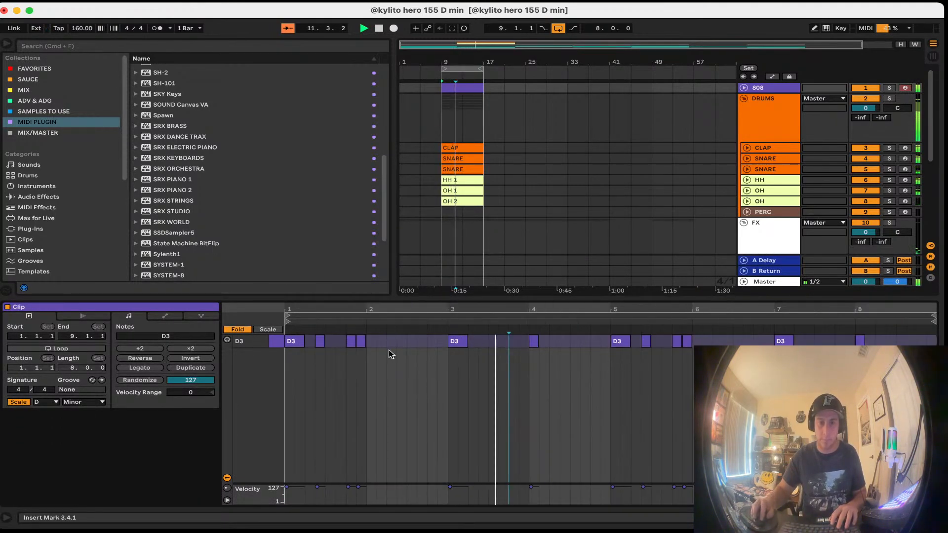
{"action": "key", "text": "space"}
{"action": "left_click_drag", "start_coordinate": [375, 351], "coordinate": [481, 352]}
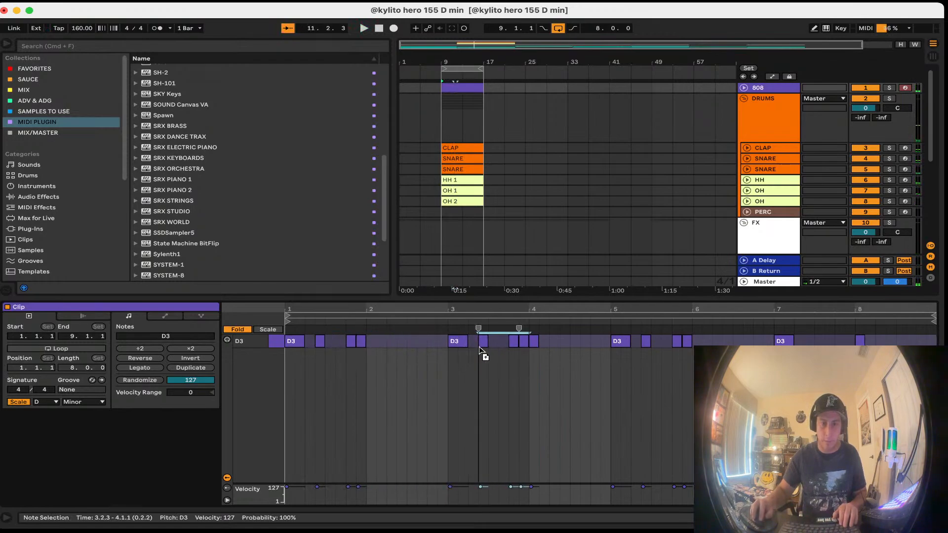
{"action": "left_click", "coordinate": [553, 373]}
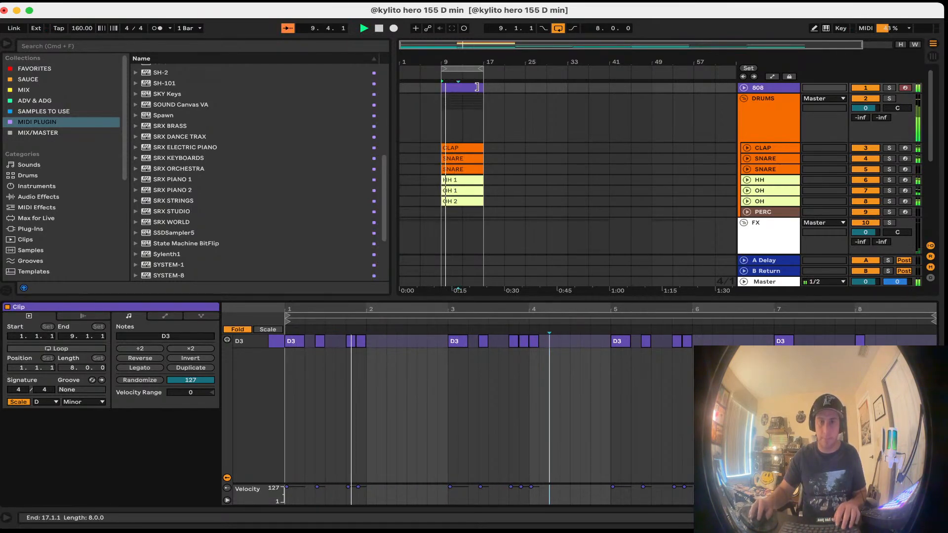
Step: Shorten the 808 clip to four bars and duplicate it to fill bars 13 to 17
{"action": "left_click_drag", "start_coordinate": [482, 87], "coordinate": [462, 87]}
{"action": "key", "text": "super+d"}
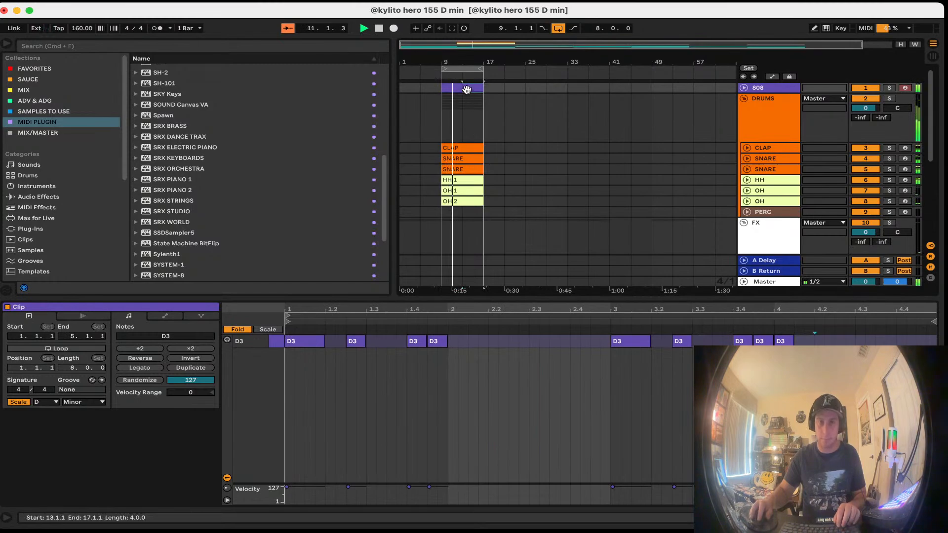
Step: Delete the D3 notes at 11.4.3 and 11.4.1 from the first 808 clip
{"action": "left_click", "coordinate": [457, 88], "text": "shift"}
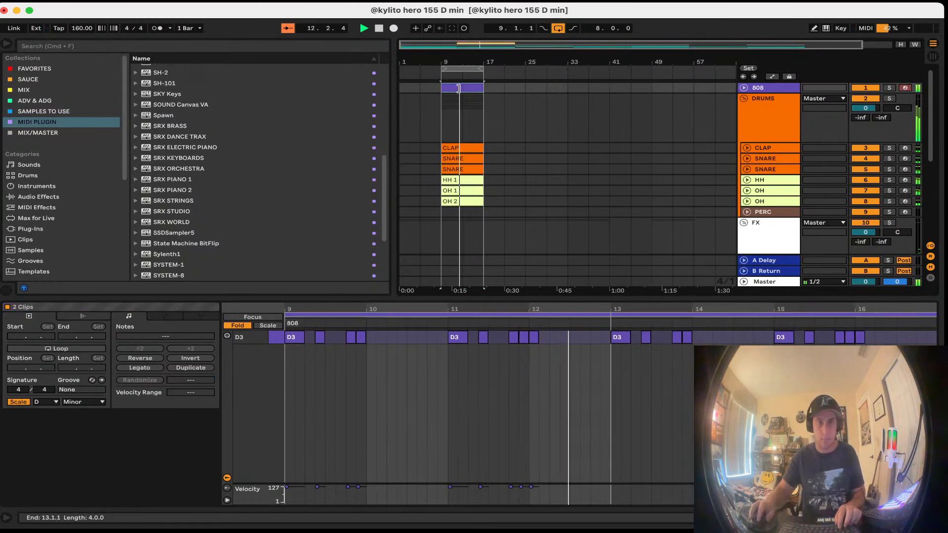
{"action": "left_click", "coordinate": [498, 373]}
{"action": "left_click", "coordinate": [525, 337]}
{"action": "key", "text": "Delete"}
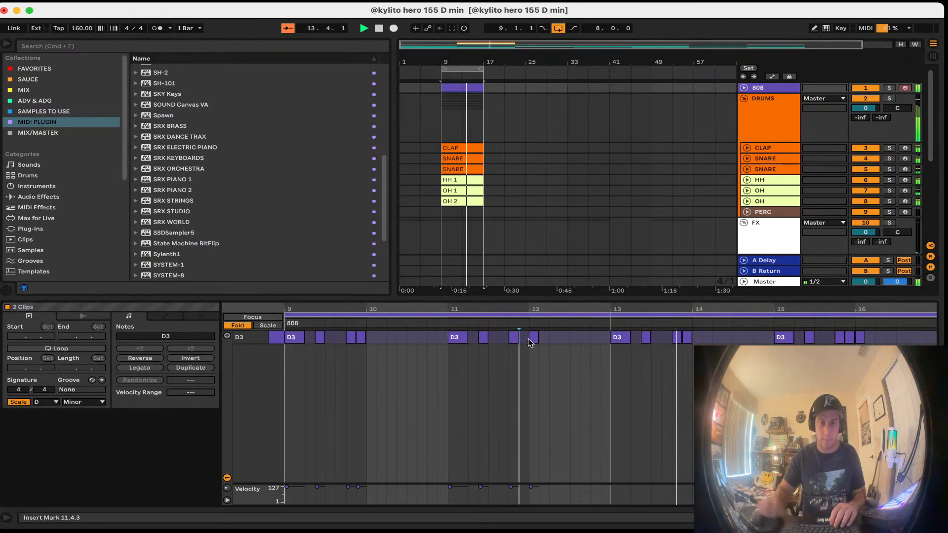
{"action": "left_click", "coordinate": [514, 337]}
{"action": "key", "text": "Delete"}
Step: Move the D3 note at 12.1.1 of the first 808 clip back to 11.4.1
{"action": "key", "text": "space"}
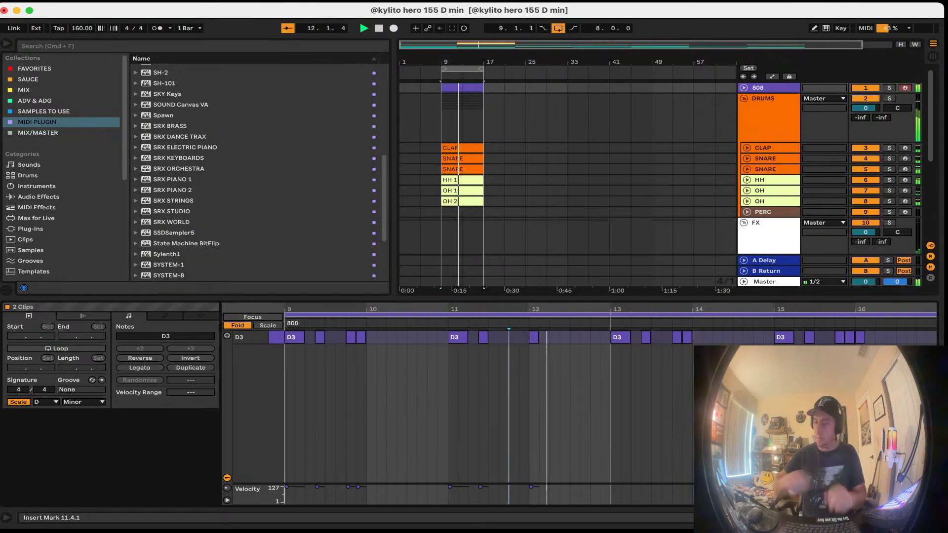
{"action": "left_click_drag", "start_coordinate": [531, 337], "coordinate": [524, 340]}
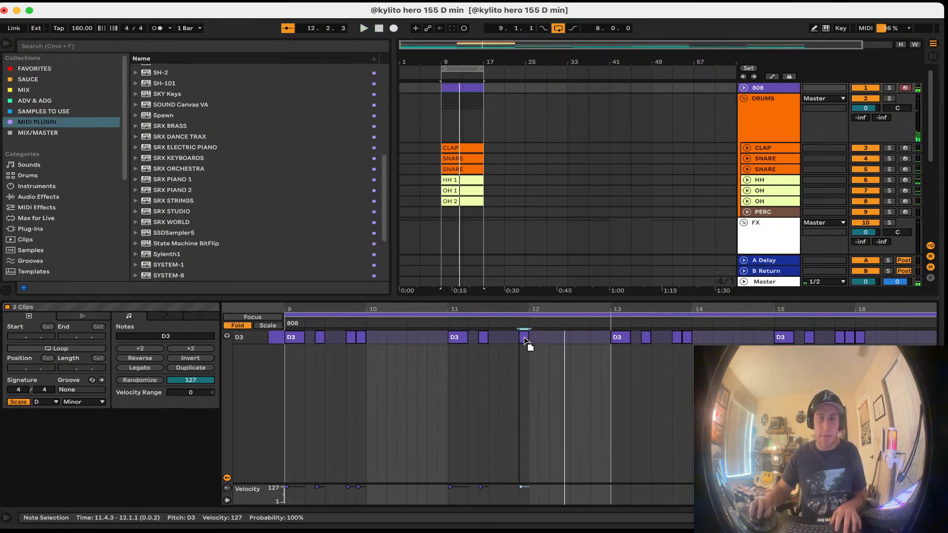
{"action": "left_click", "coordinate": [538, 375]}
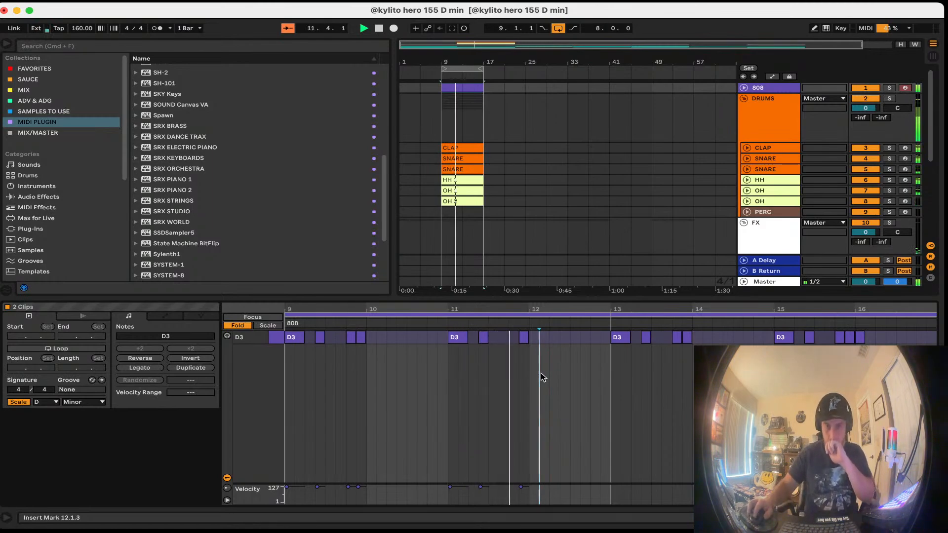
{"action": "left_click", "coordinate": [525, 338]}
{"action": "key", "text": "space"}
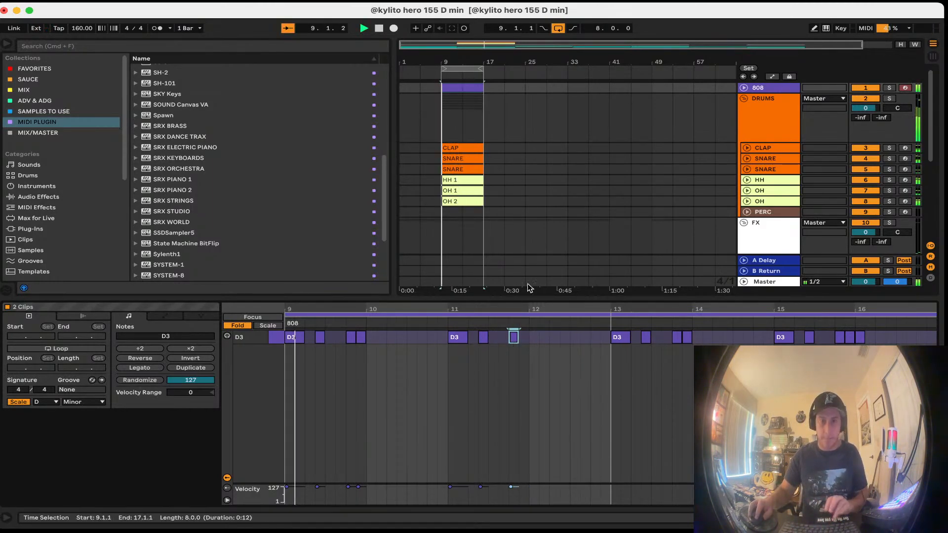
Step: Replace the 808 clip at bar 13 with a duplicate of the edited clip at bar 9
{"action": "left_click", "coordinate": [480, 86]}
{"action": "key", "text": "Delete"}
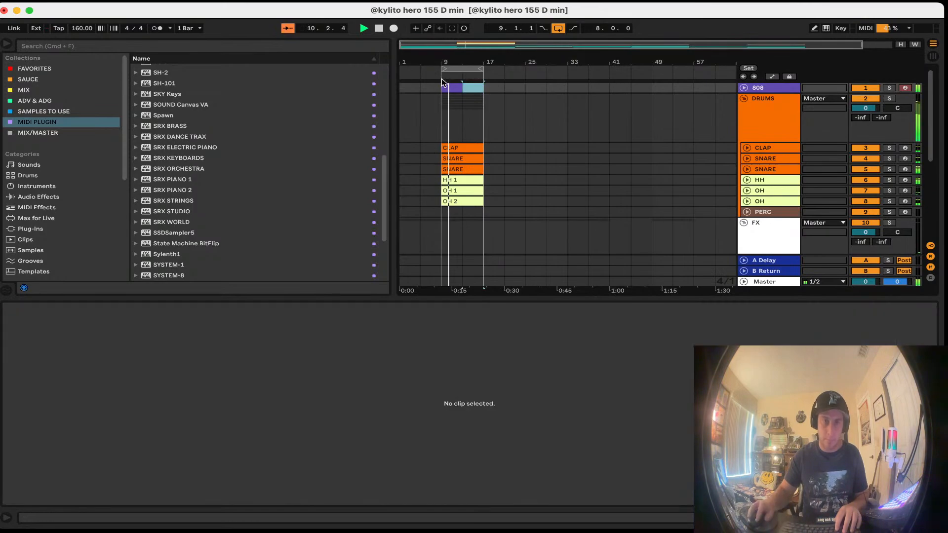
{"action": "left_click", "coordinate": [448, 85]}
{"action": "key", "text": "super+d"}
Step: Build a roll of four sixteenth C3 notes from 4.4.1 to 5.1.1 in the lower SNARE clip
{"action": "left_click", "coordinate": [466, 168]}
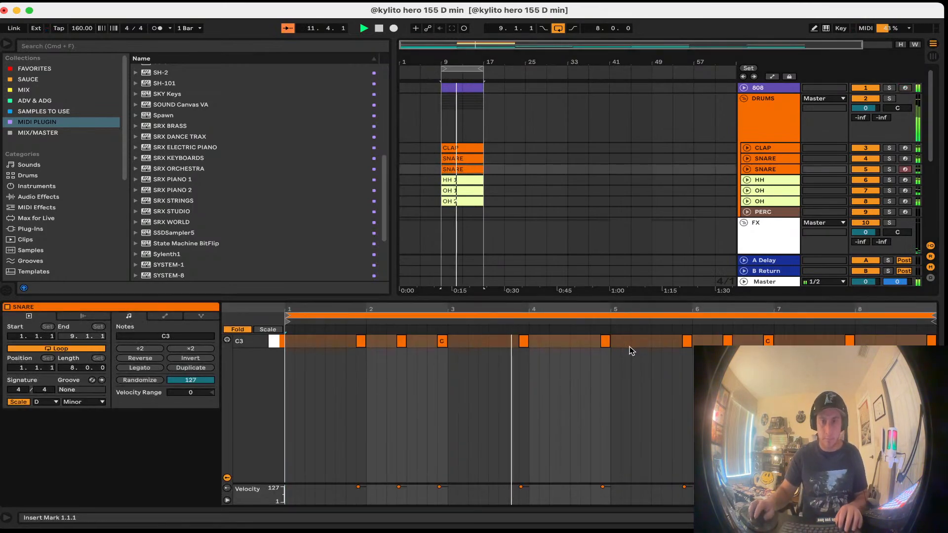
{"action": "key", "text": "space"}
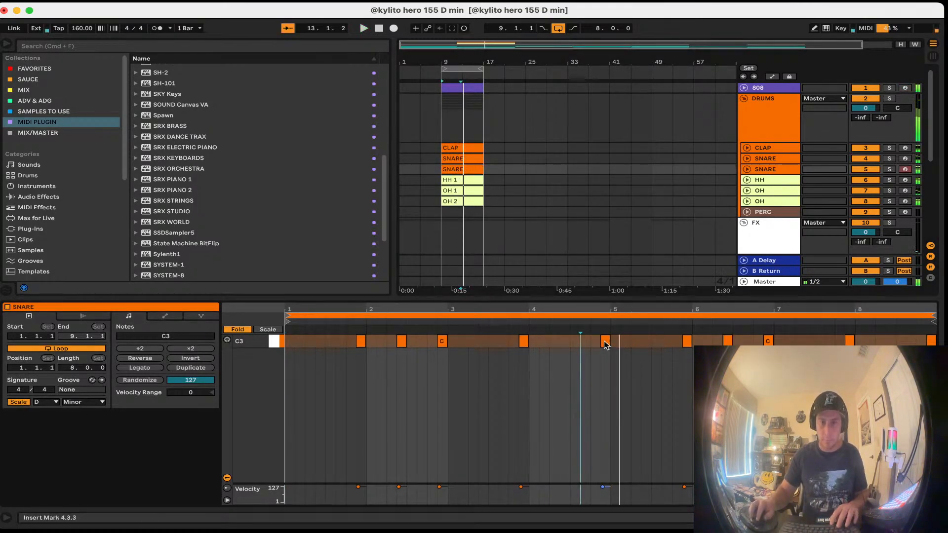
{"action": "left_click", "coordinate": [602, 341]}
{"action": "scroll", "coordinate": [600, 343], "scroll_direction": "up", "scroll_amount": 5}
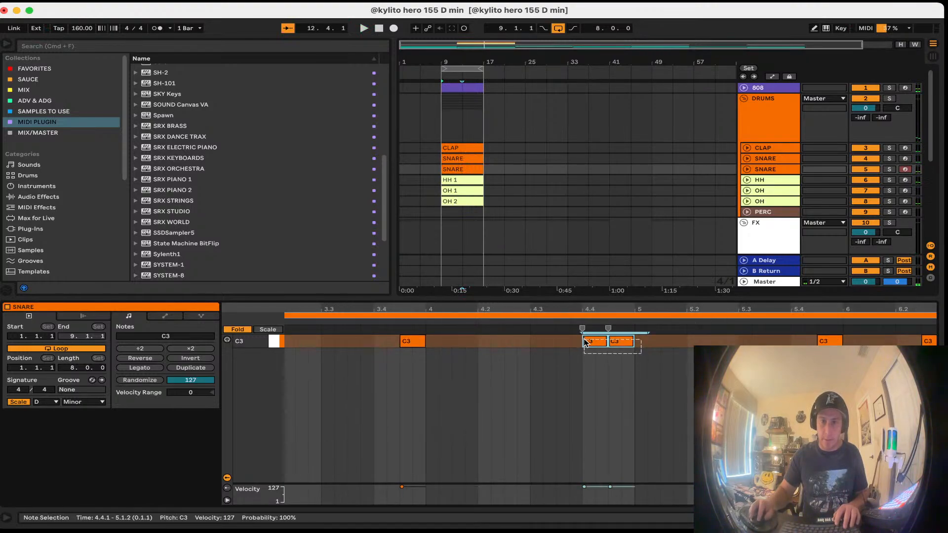
{"action": "left_click_drag", "start_coordinate": [604, 343], "coordinate": [591, 342]}
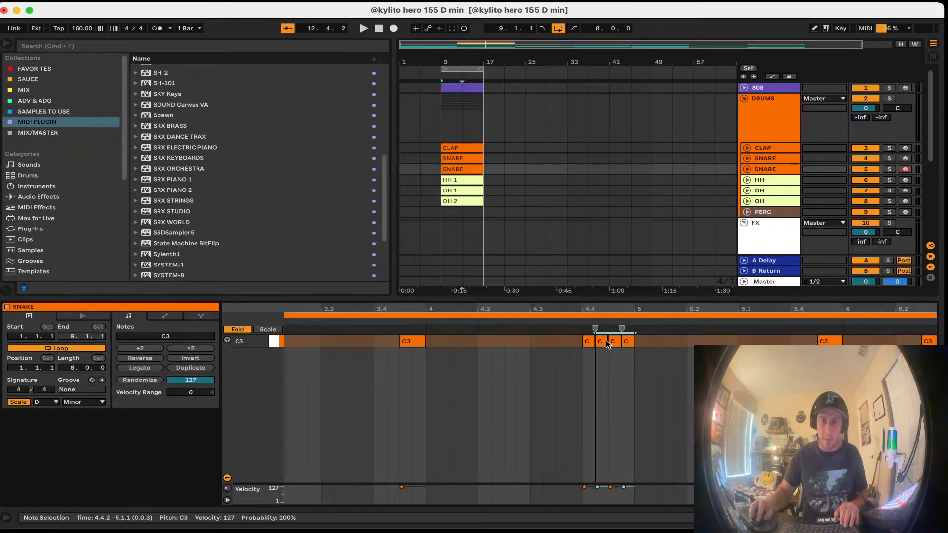
{"action": "key", "text": "space"}
Step: Shorten all the longer C3 notes in the lower SNARE clip to sixteenth-note length
{"action": "key", "text": "super+a"}
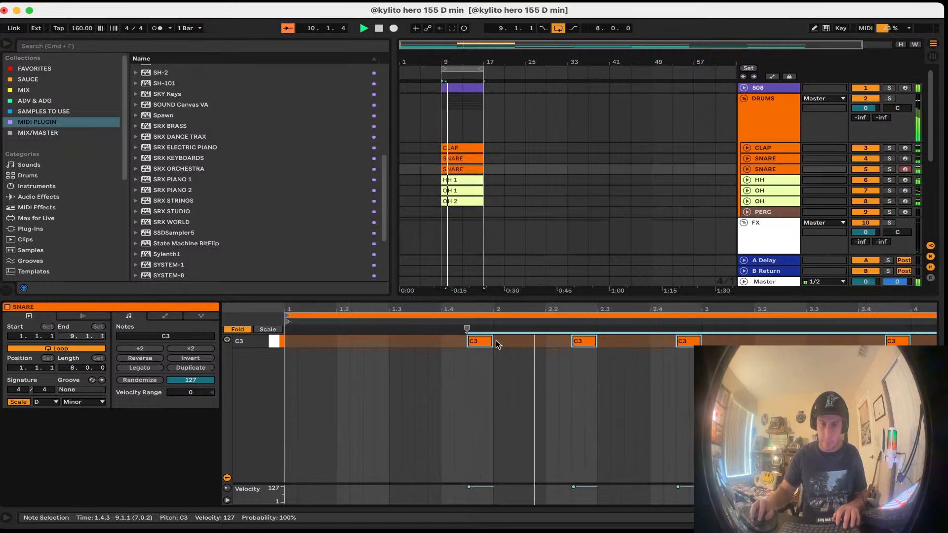
{"action": "left_click_drag", "start_coordinate": [492, 342], "coordinate": [481, 341]}
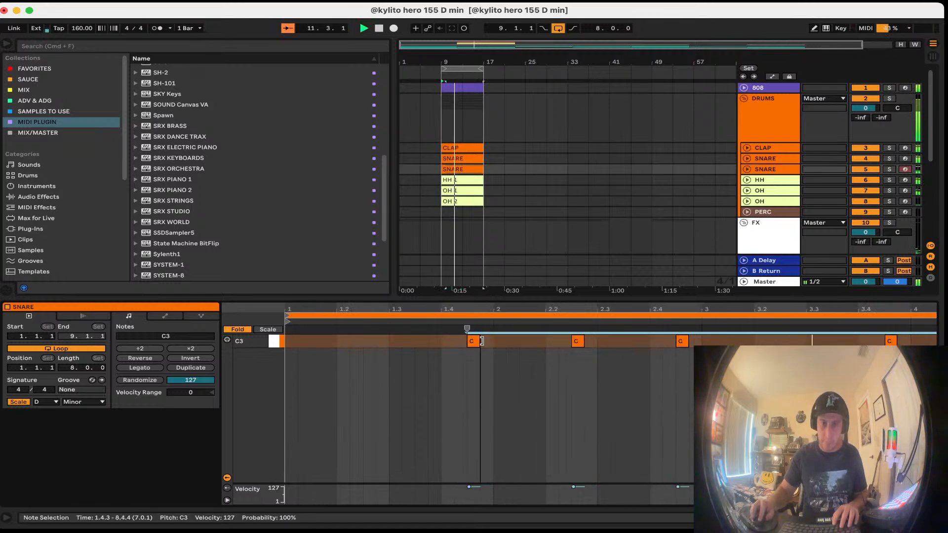
{"action": "left_click", "coordinate": [508, 364]}
{"action": "key", "text": "space"}
{"action": "key", "text": "space"}
{"action": "key", "text": "plus"}
{"action": "key", "text": "plus"}
{"action": "key", "text": "minus"}
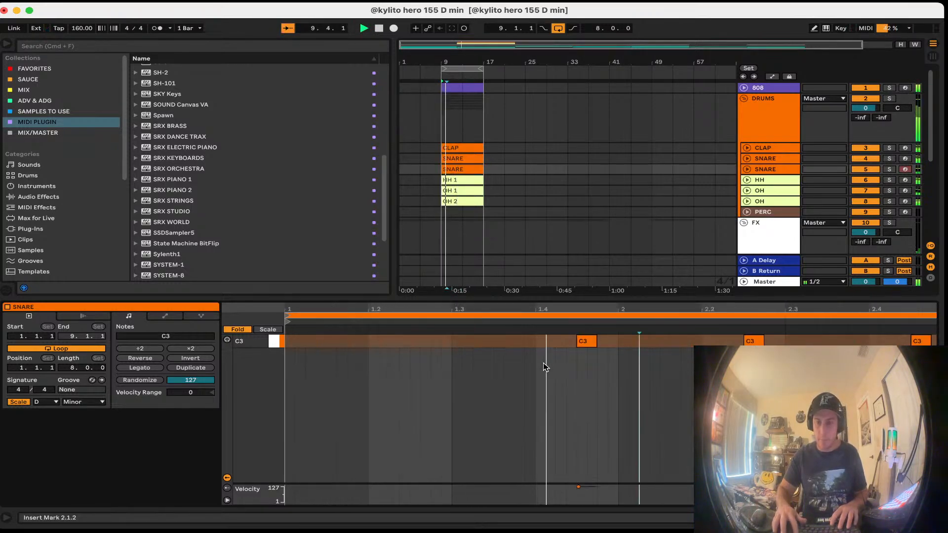
{"action": "key", "text": "minus"}
{"action": "key", "text": "minus"}
{"action": "key", "text": "minus"}
{"action": "key", "text": "plus"}
{"action": "key", "text": "plus"}
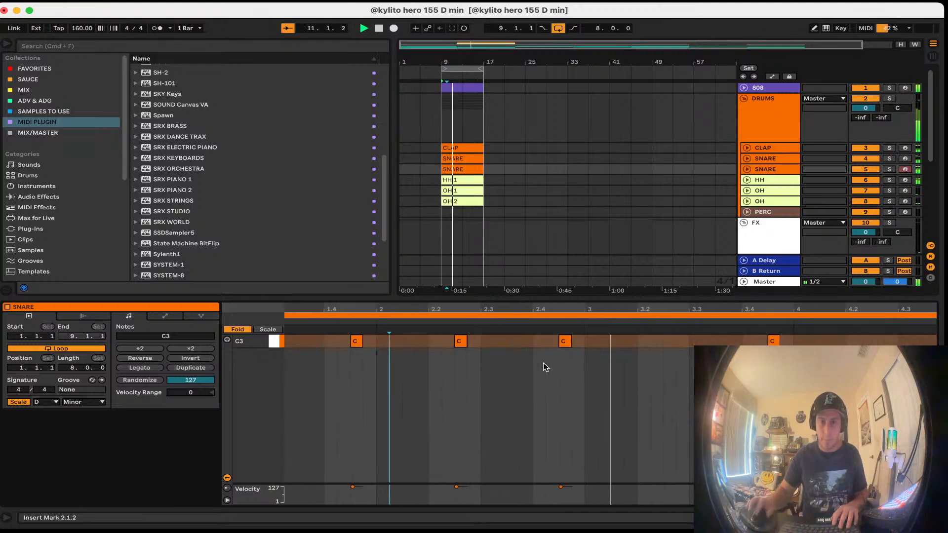
{"action": "left_click", "coordinate": [585, 370]}
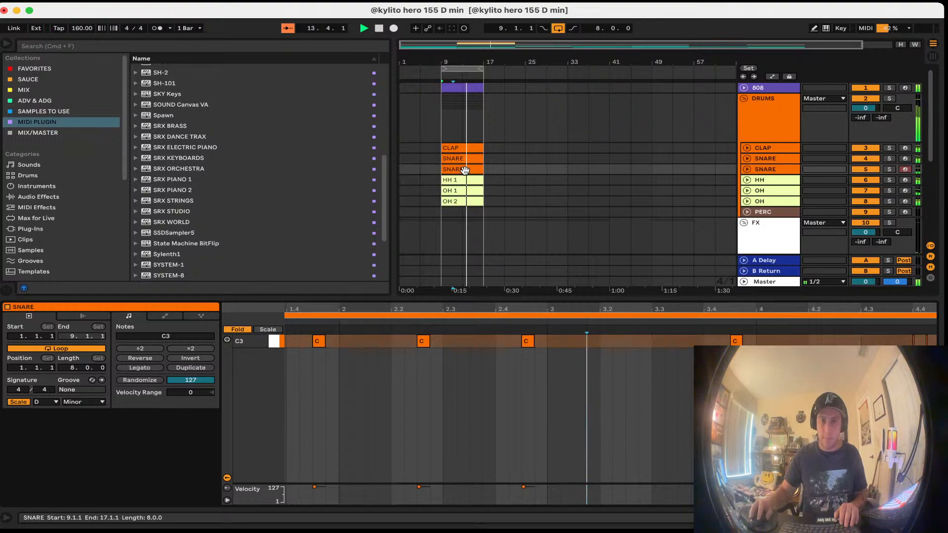
Step: Build a roll at the end of the lower SNARE clip by repeating the C3 note at 8.4.3 and copying the pair to 8.4.1
{"action": "key", "text": "minus"}
{"action": "key", "text": "minus"}
{"action": "key", "text": "plus"}
{"action": "key", "text": "plus"}
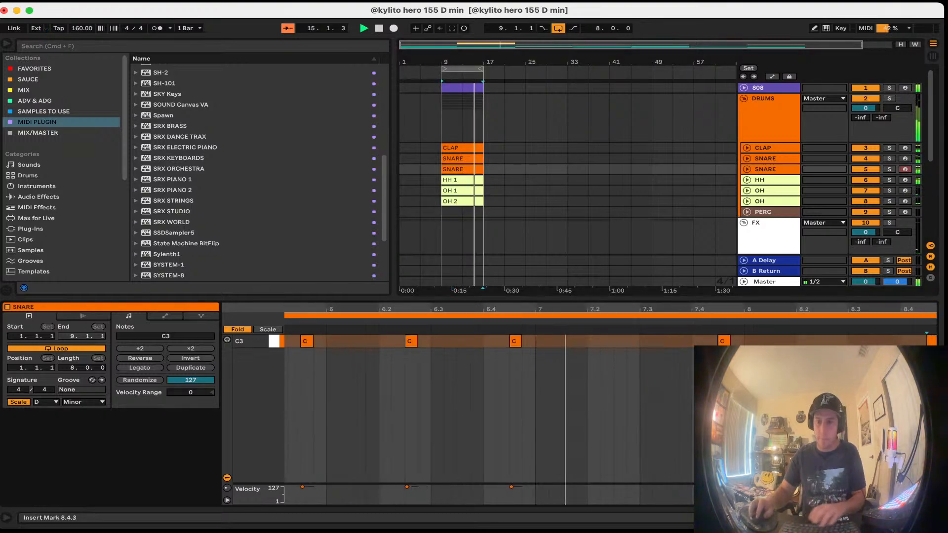
{"action": "scroll", "coordinate": [914, 344], "scroll_direction": "right", "scroll_amount": 1}
{"action": "left_click", "coordinate": [904, 345]}
{"action": "left_click", "coordinate": [914, 341]}
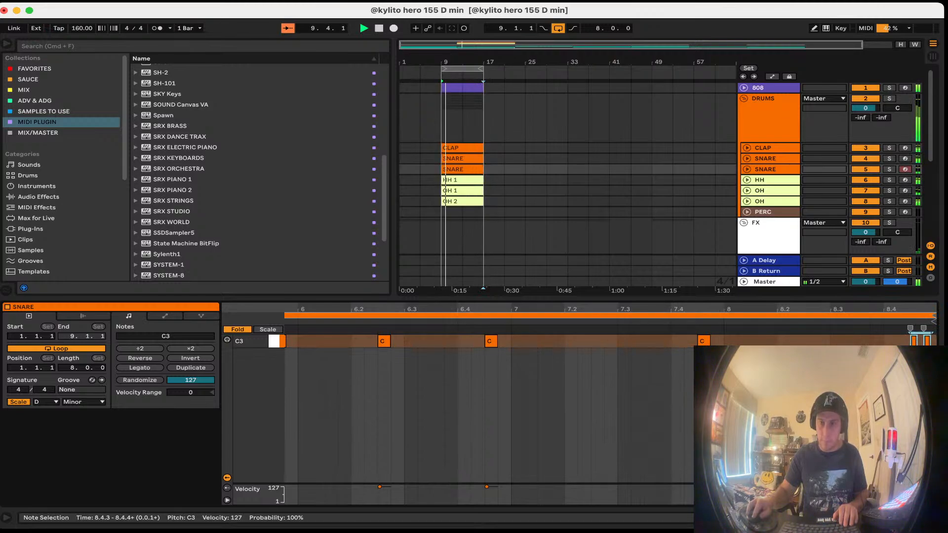
{"action": "left_click_drag", "start_coordinate": [913, 345], "coordinate": [893, 345]}
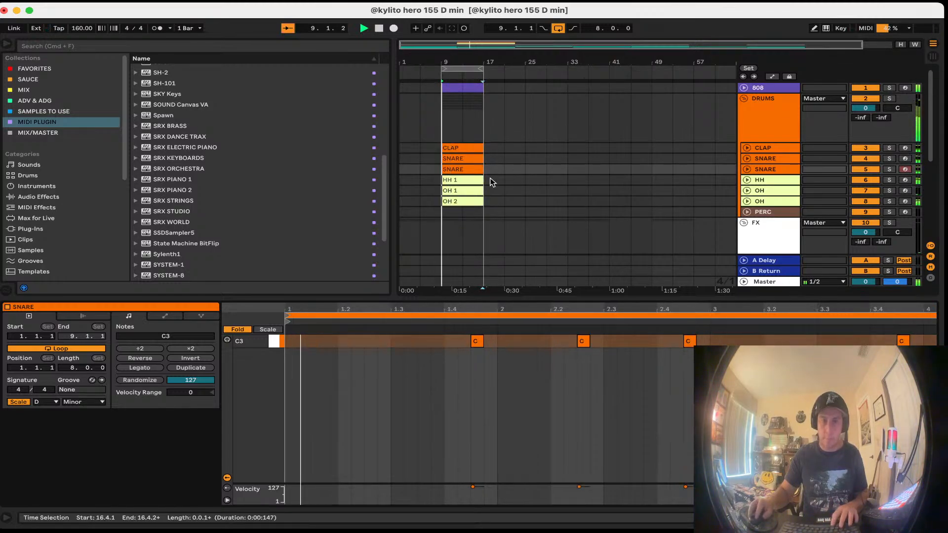
Step: Add extra C3 hi-hat notes at 1.2.4, 3.1.2 and 3.4.4 in the HH 1 clip
{"action": "left_click", "coordinate": [461, 181]}
{"action": "left_click", "coordinate": [374, 420]}
{"action": "key", "text": "plus"}
{"action": "key", "text": "plus"}
{"action": "key", "text": "space"}
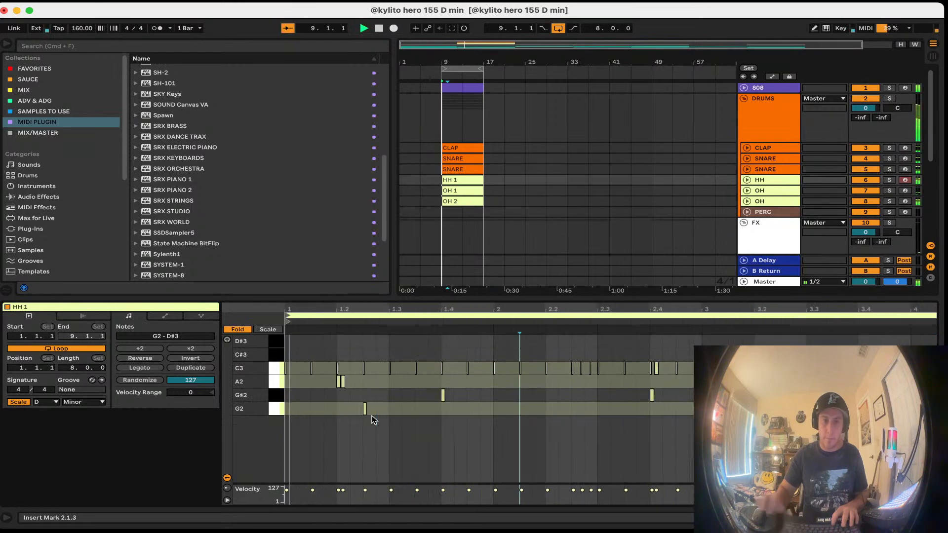
{"action": "left_click", "coordinate": [402, 421]}
{"action": "key", "text": "space"}
{"action": "left_click_drag", "start_coordinate": [364, 372], "coordinate": [376, 372]}
{"action": "left_click", "coordinate": [402, 402]}
{"action": "key", "text": "space"}
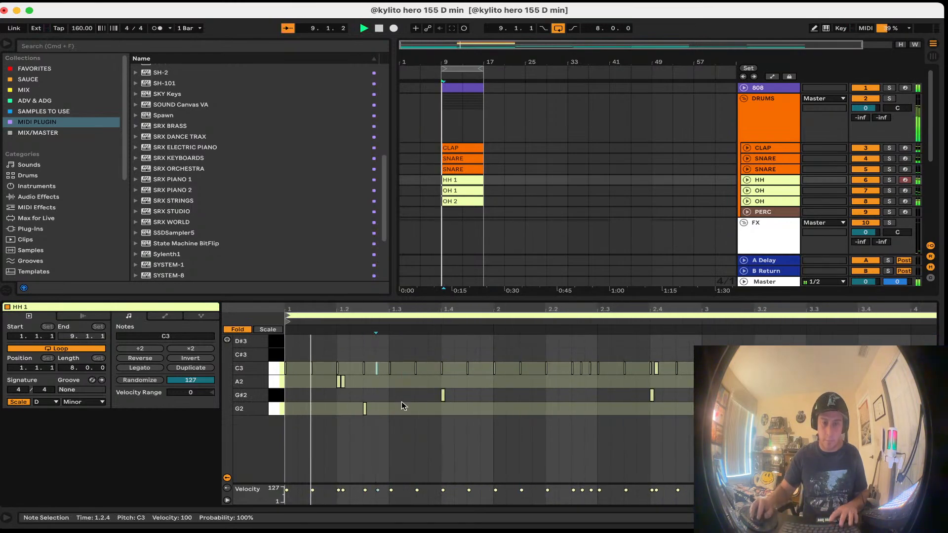
{"action": "left_click", "coordinate": [741, 395]}
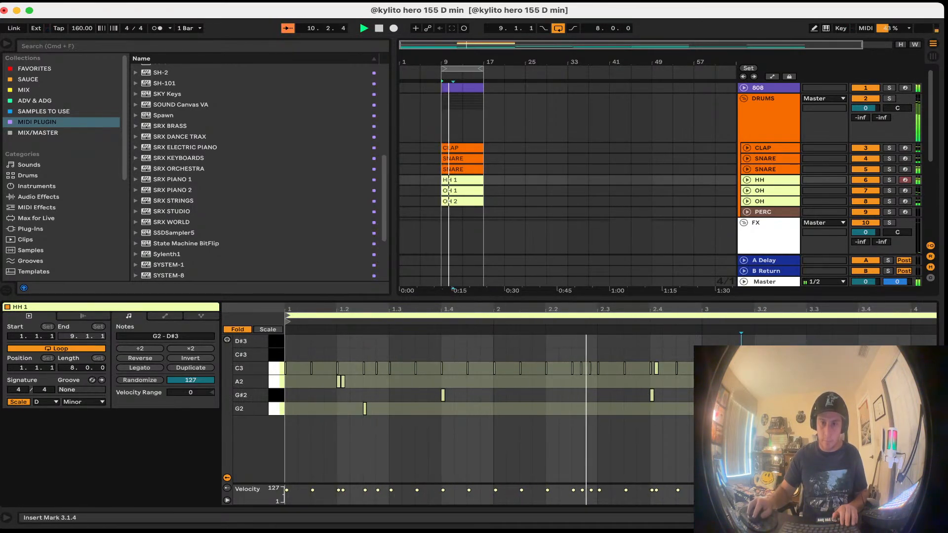
{"action": "left_click", "coordinate": [716, 368]}
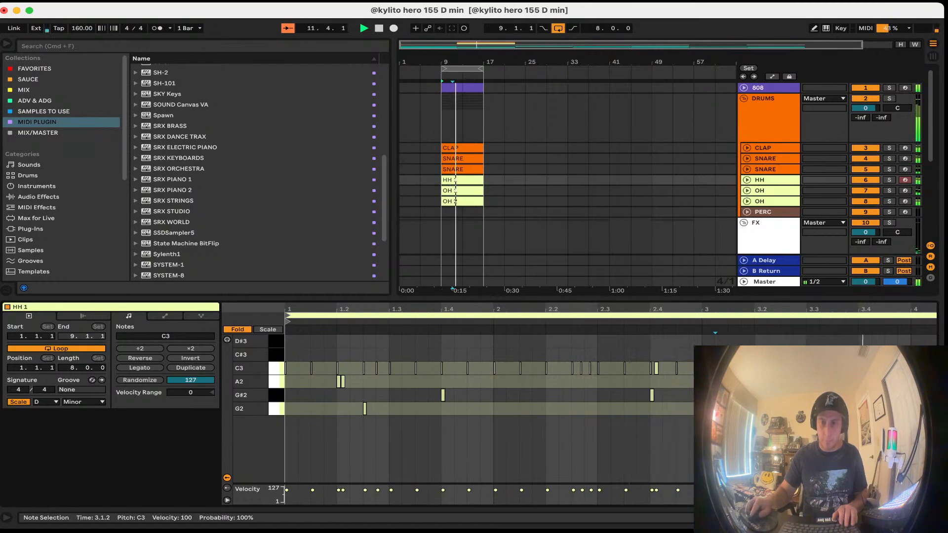
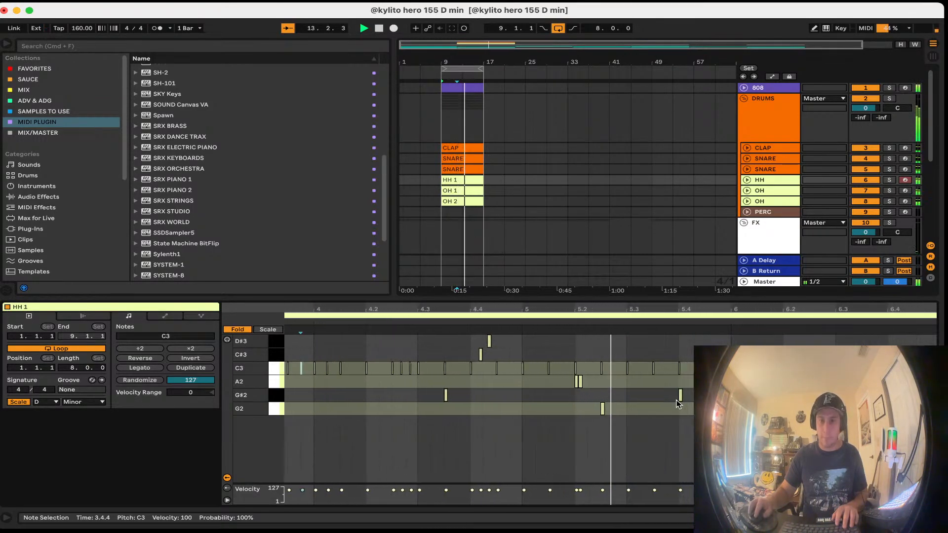
Step: Delete the hi-hat notes between 4.4 and bar 5 in the HH 1 clip and split the clip at bar 13
{"action": "key", "text": "space"}
{"action": "left_click_drag", "start_coordinate": [463, 386], "coordinate": [417, 326]}
{"action": "key", "text": "space"}
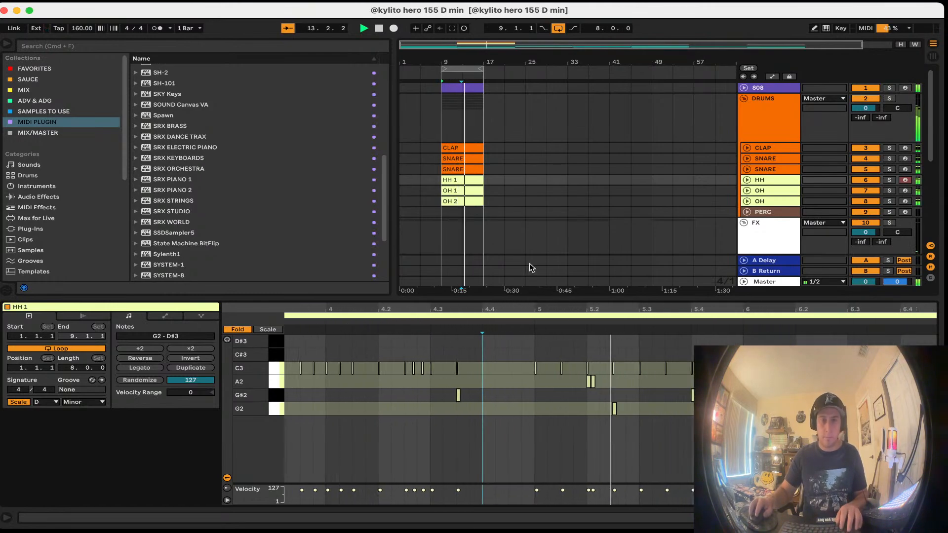
{"action": "key", "text": "super+e"}
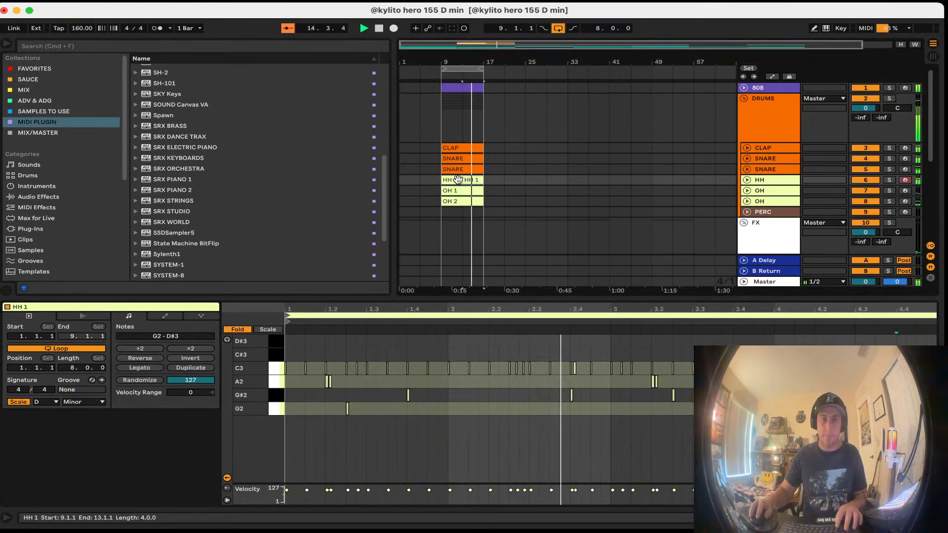
Step: Show the lower OH track's sampler and open the 5. OH folder of the ! Kylitos Drum and Drummer kit in the browser
{"action": "left_click", "coordinate": [457, 189]}
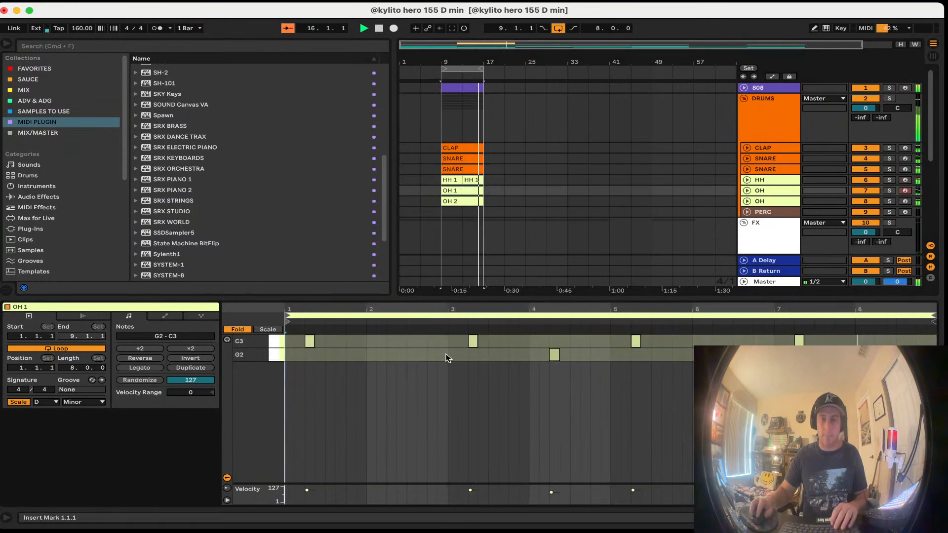
{"action": "left_click", "coordinate": [455, 201]}
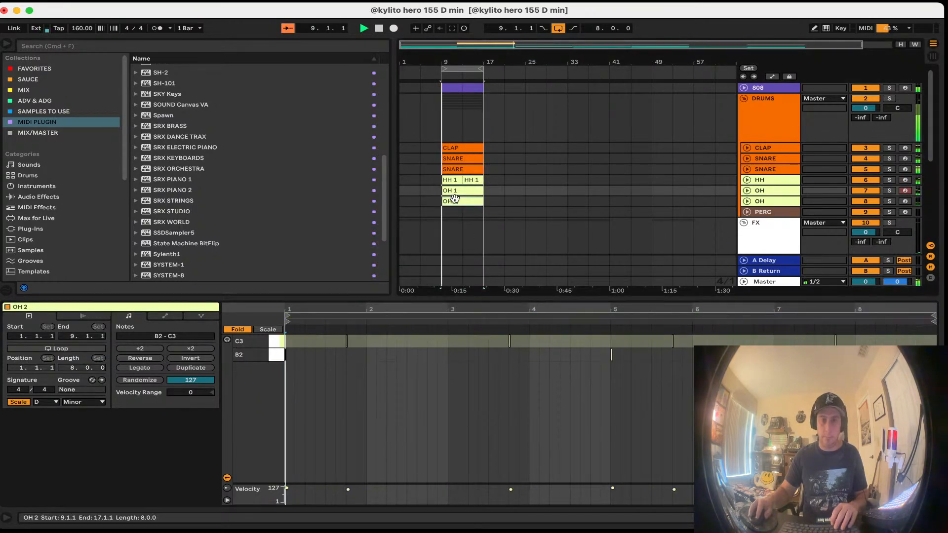
{"action": "left_click", "coordinate": [761, 201]}
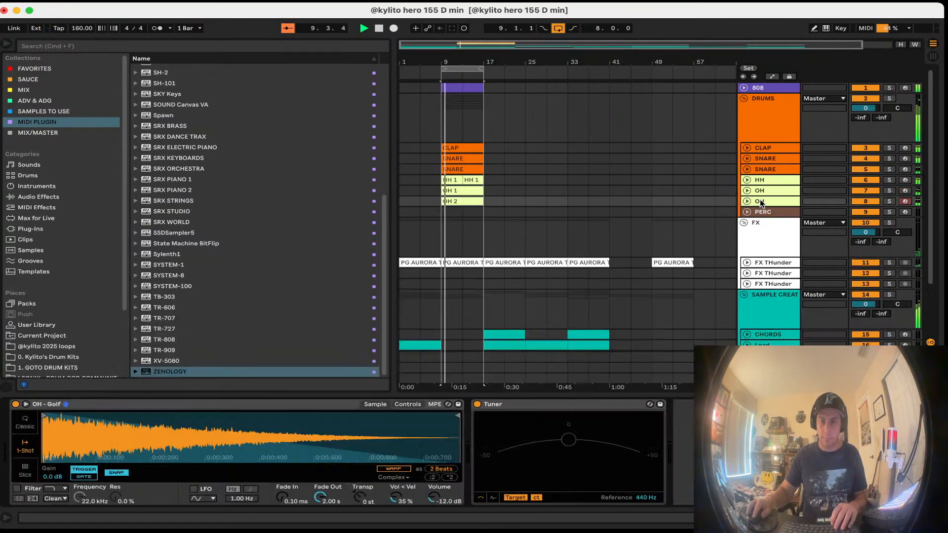
{"action": "left_click", "coordinate": [40, 132]}
{"action": "left_click", "coordinate": [44, 335]}
{"action": "scroll", "coordinate": [45, 336], "scroll_direction": "down", "scroll_amount": 2}
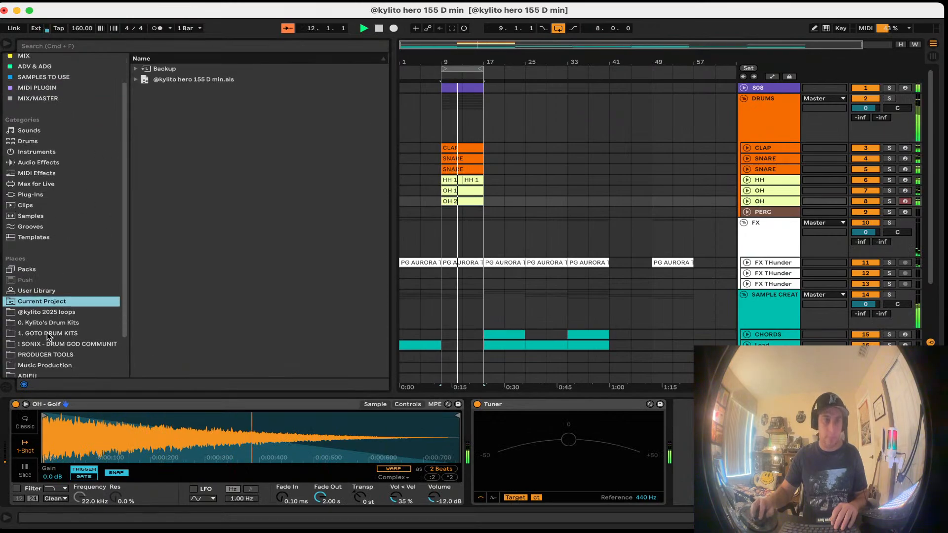
{"action": "left_click", "coordinate": [48, 334]}
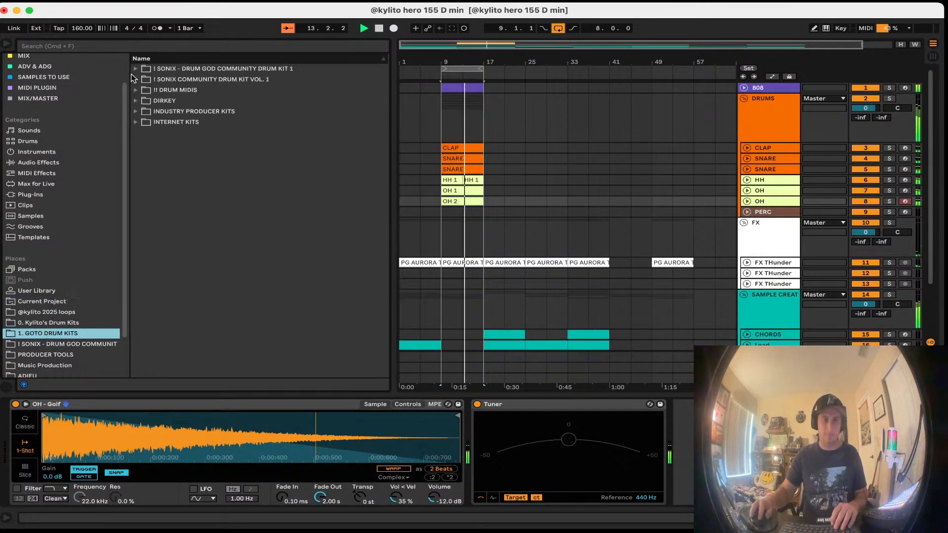
{"action": "left_click", "coordinate": [783, 200]}
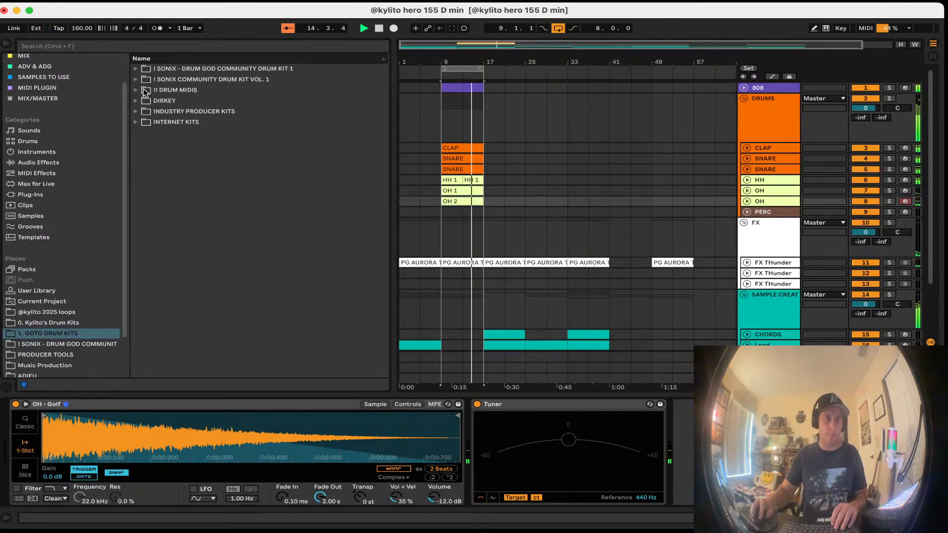
{"action": "left_click", "coordinate": [54, 323]}
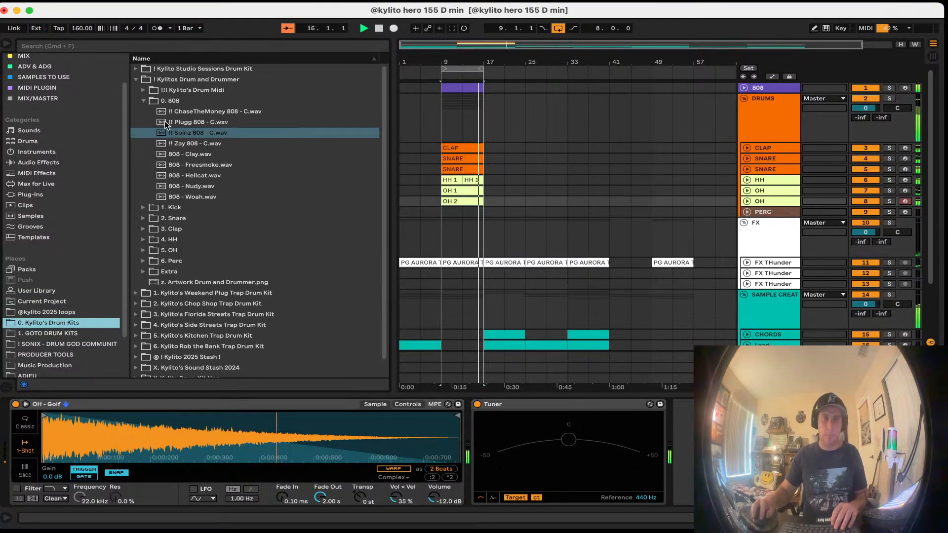
{"action": "left_click", "coordinate": [143, 101]}
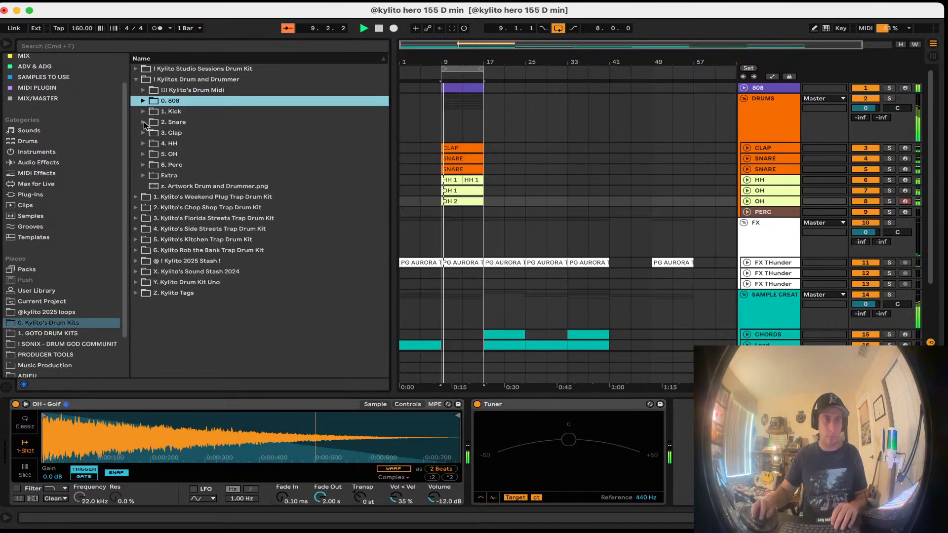
{"action": "left_click", "coordinate": [143, 144]}
{"action": "left_click", "coordinate": [144, 144]}
{"action": "left_click", "coordinate": [144, 154]}
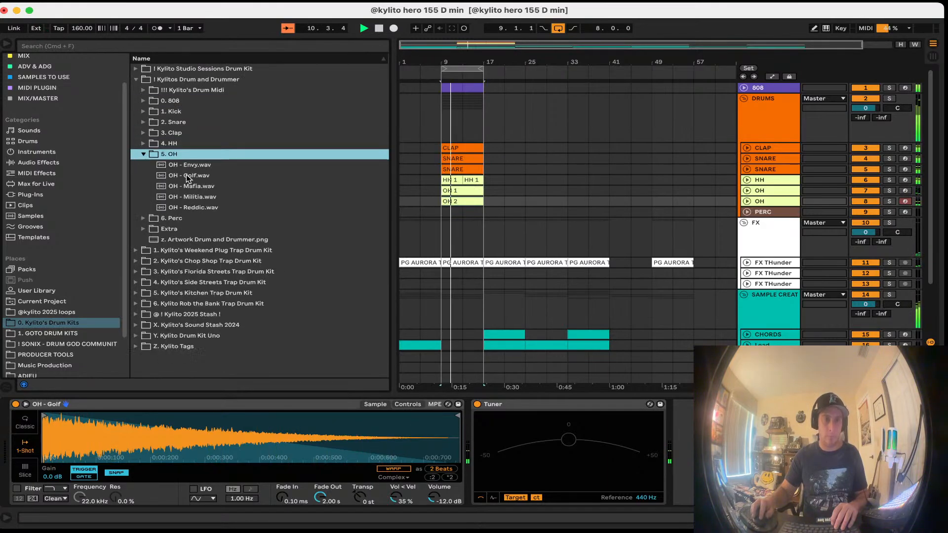
Step: Audition the open hats and load OH - Militia.wav into the lower OH track's sampler with a 2.00 s fade-out and warping on
{"action": "left_click", "coordinate": [191, 207]}
{"action": "key", "text": "Up"}
{"action": "key", "text": "Up"}
{"action": "key", "text": "Up"}
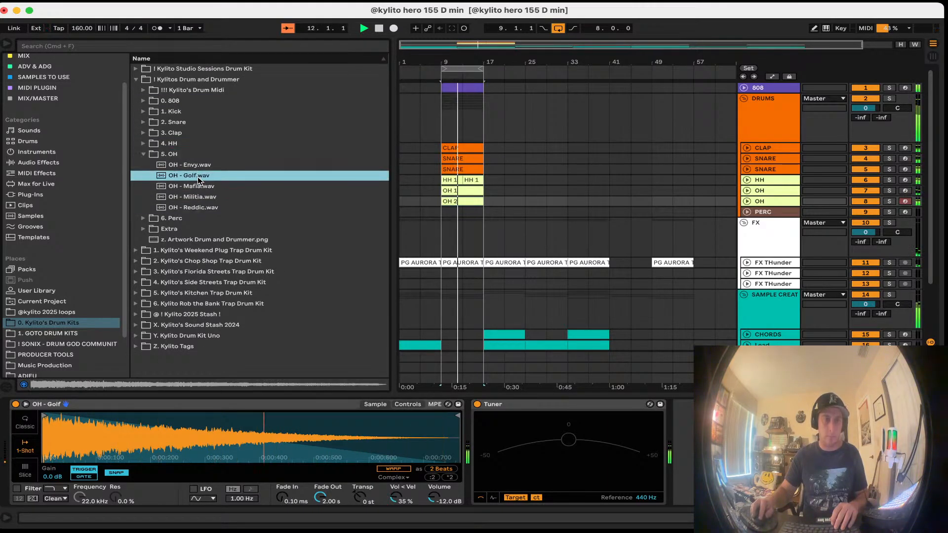
{"action": "left_click", "coordinate": [199, 197]}
{"action": "key", "text": "Return"}
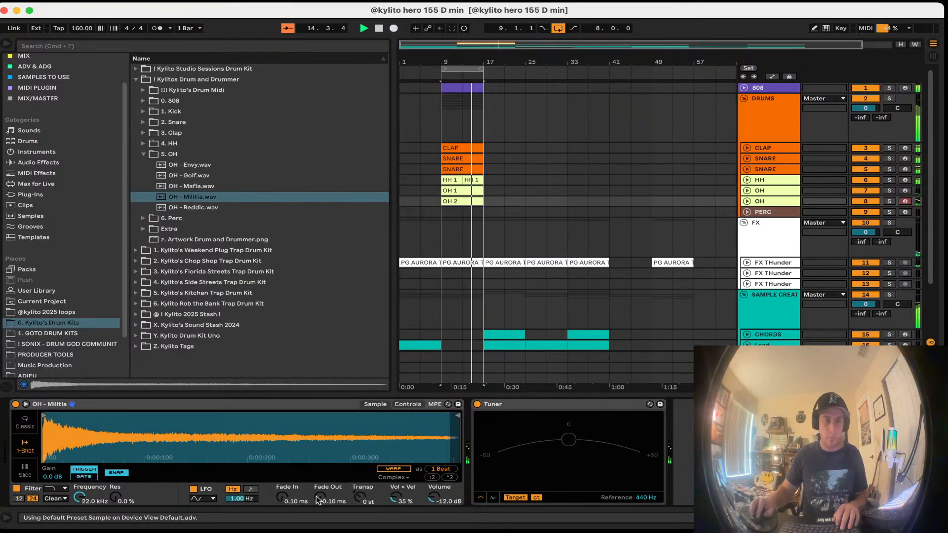
{"action": "left_click_drag", "start_coordinate": [317, 499], "coordinate": [318, 445]}
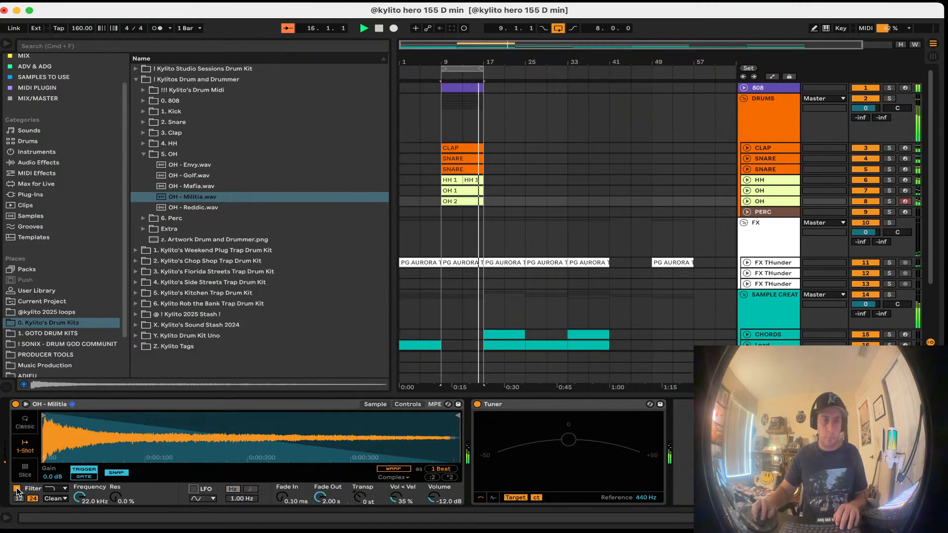
{"action": "left_click", "coordinate": [394, 469]}
Step: Audition the Lead part in bars 9 to 17 and delete its clips there
{"action": "scroll", "coordinate": [561, 334], "scroll_direction": "down", "scroll_amount": 3}
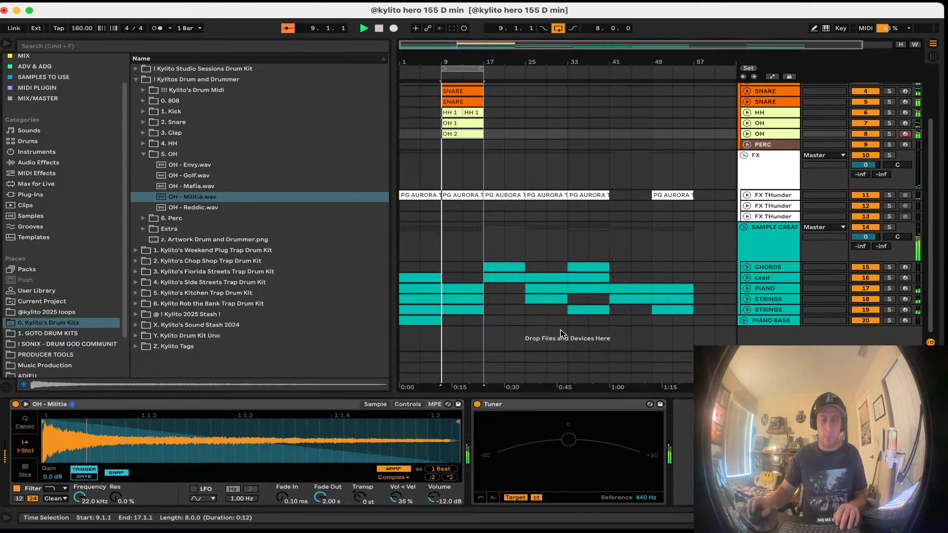
{"action": "left_click", "coordinate": [453, 280]}
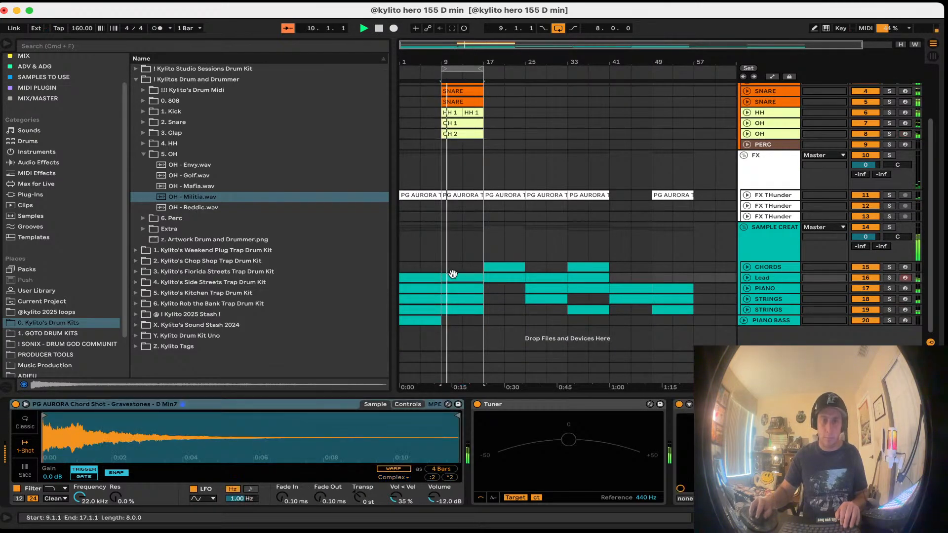
{"action": "double_click", "coordinate": [761, 280]}
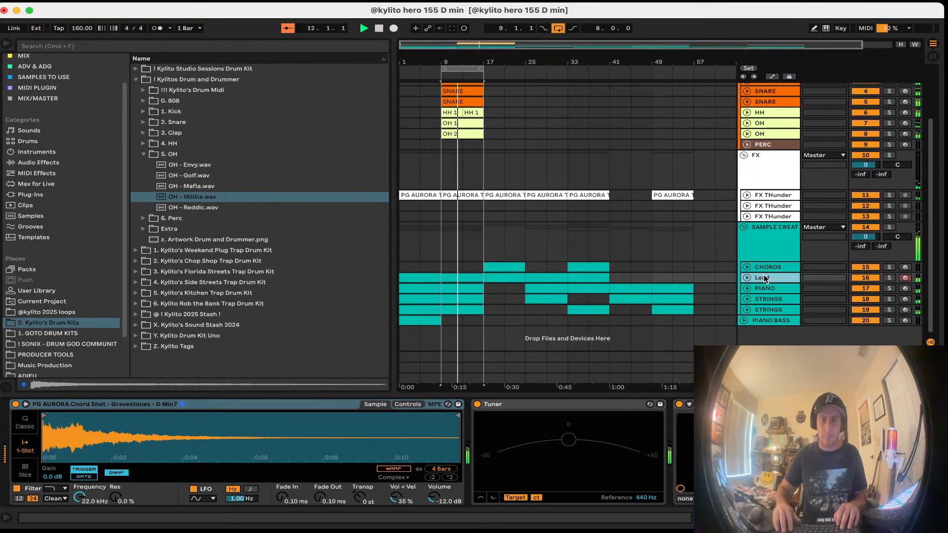
{"action": "left_click", "coordinate": [454, 277]}
{"action": "left_click", "coordinate": [453, 277]}
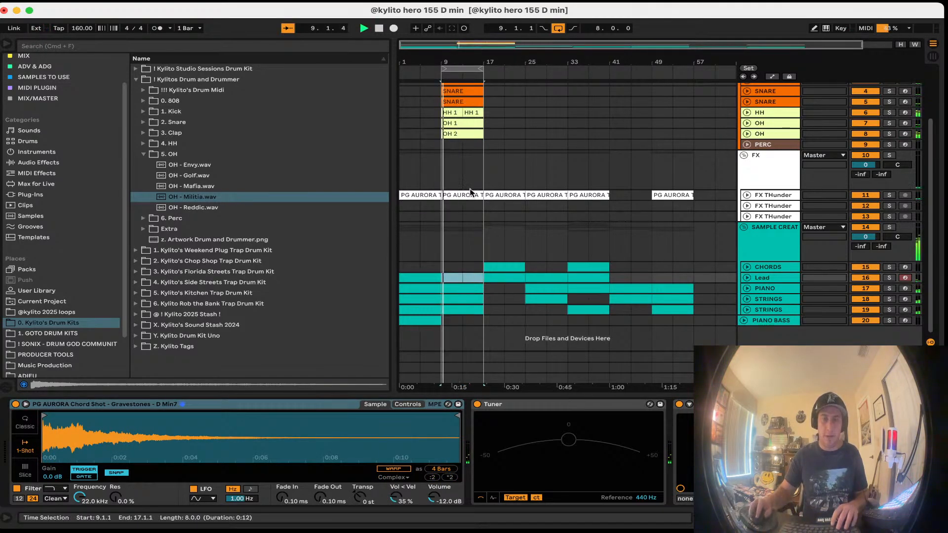
{"action": "key", "text": "Delete"}
Step: Move the loop to bars 1 to 9 and delete the whole Lead track
{"action": "left_click_drag", "start_coordinate": [451, 68], "coordinate": [405, 68]}
{"action": "left_click", "coordinate": [778, 278]}
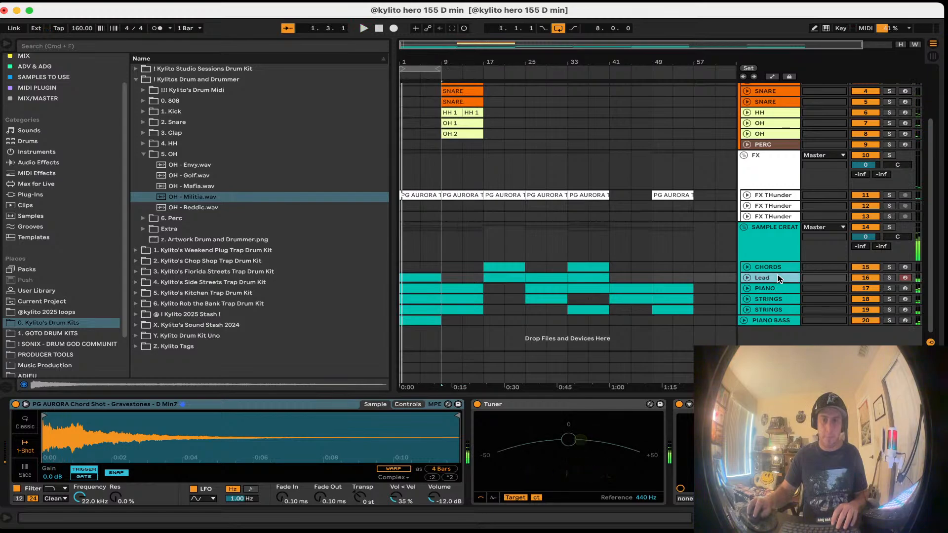
{"action": "key", "text": "Delete"}
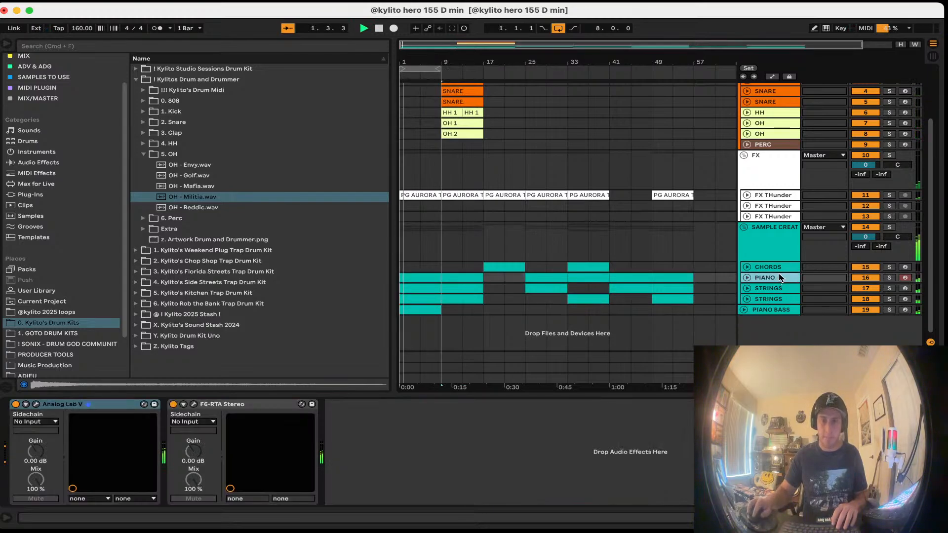
Step: Unfold the PIANO BASS track and remove the Tuner from its device chain
{"action": "left_click", "coordinate": [776, 309]}
{"action": "left_click", "coordinate": [744, 310]}
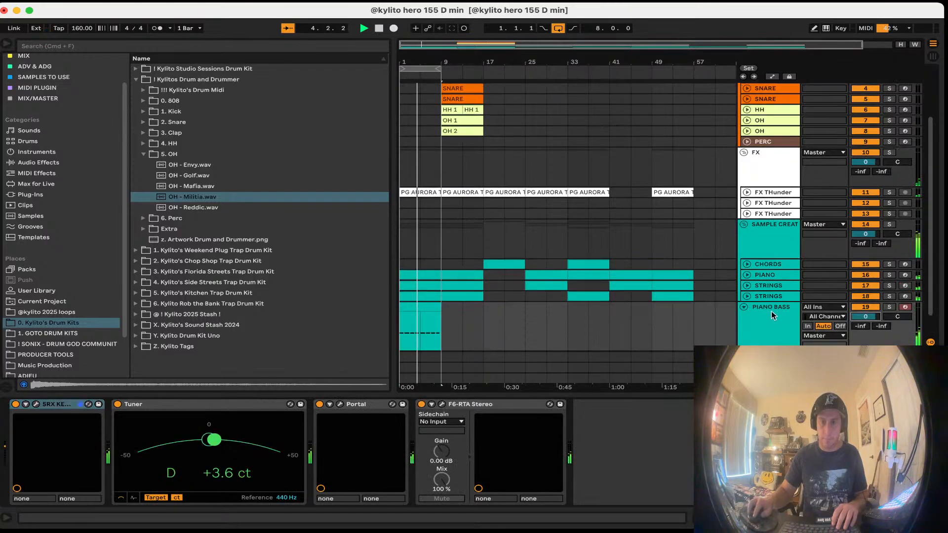
{"action": "left_click", "coordinate": [209, 406]}
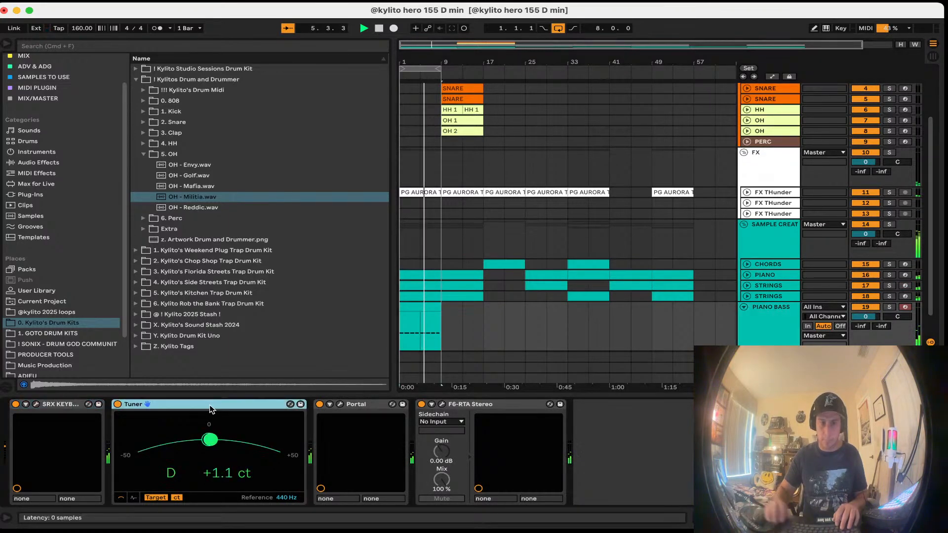
{"action": "key", "text": "Delete"}
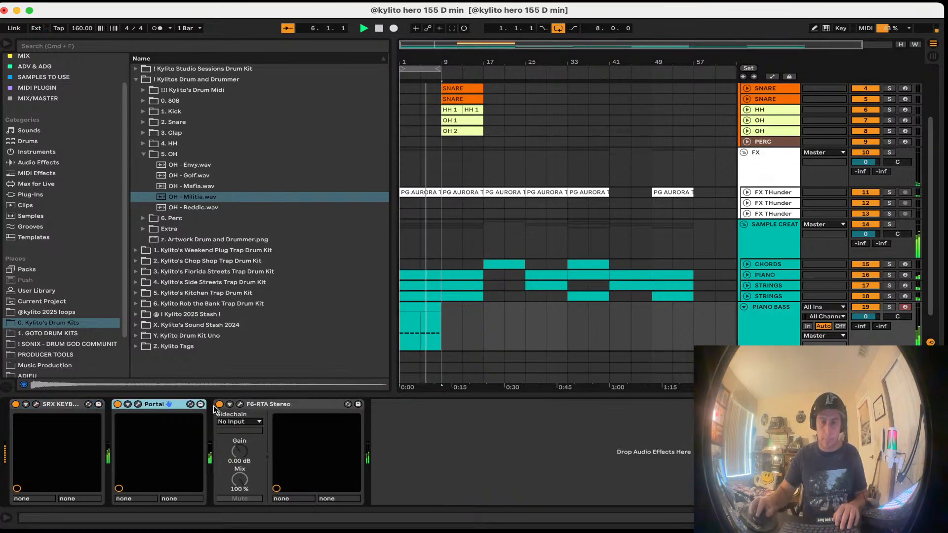
Step: Transpose all notes in the PIANO BASS clip down to D1 and raise their velocity
{"action": "left_click", "coordinate": [886, 306]}
{"action": "left_click", "coordinate": [887, 306]}
{"action": "double_click", "coordinate": [432, 304]}
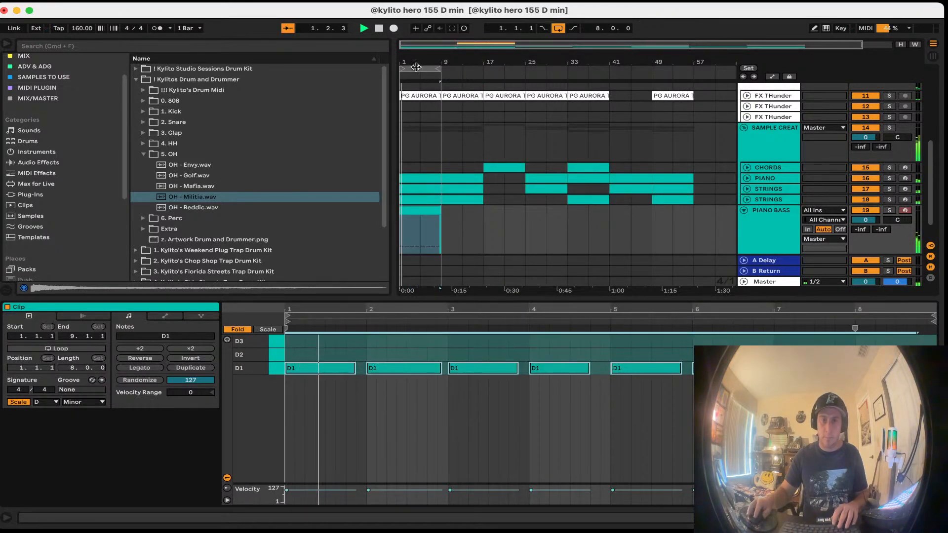
{"action": "left_click", "coordinate": [437, 461]}
{"action": "key", "text": "super+a"}
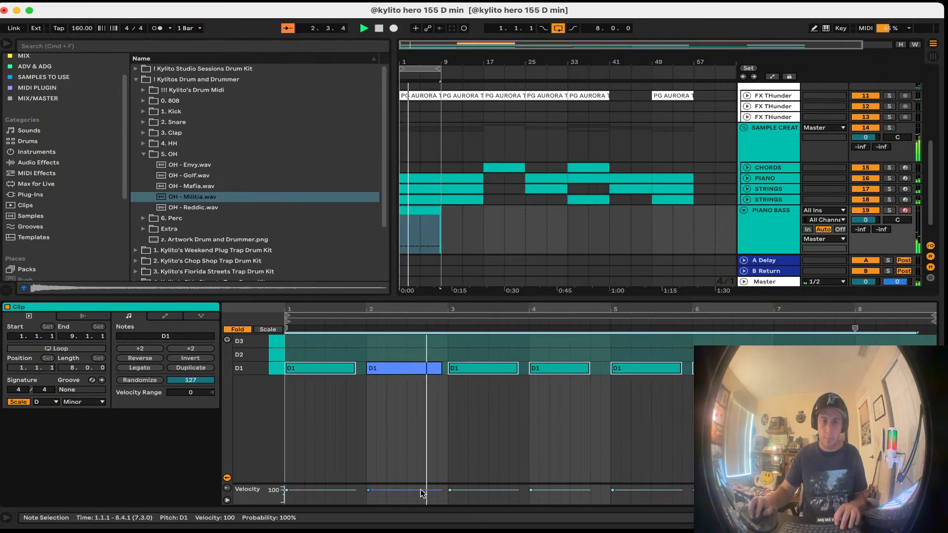
Step: Remove the F6-RTA Stereo and Portal effects from the PIANO BASS track, leaving only the SRX keyboard instrument
{"action": "left_click", "coordinate": [763, 223]}
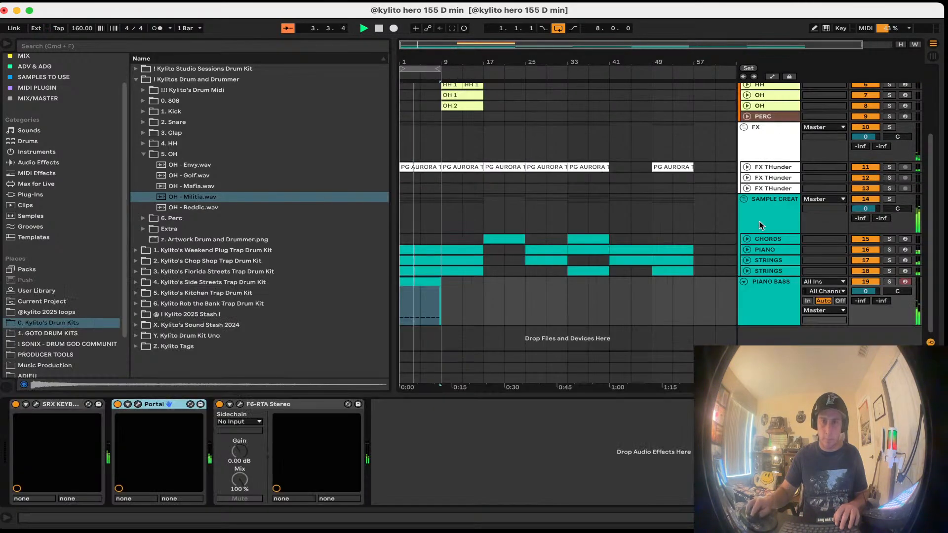
{"action": "left_click", "coordinate": [277, 408]}
{"action": "key", "text": "Delete"}
{"action": "key", "text": "Delete"}
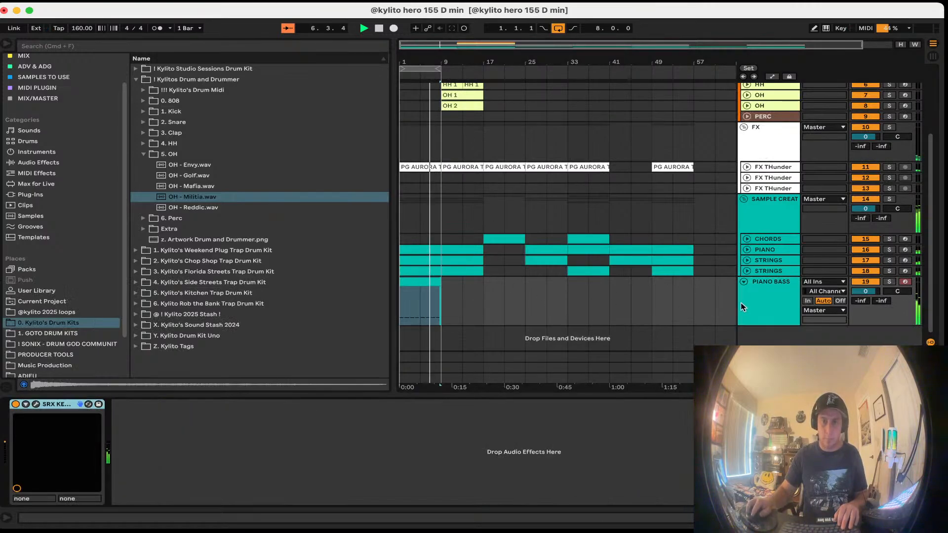
Step: Double every note in the PIANO BASS clip one octave lower on D0, and fold the track
{"action": "left_click_drag", "start_coordinate": [566, 395], "coordinate": [525, 469]}
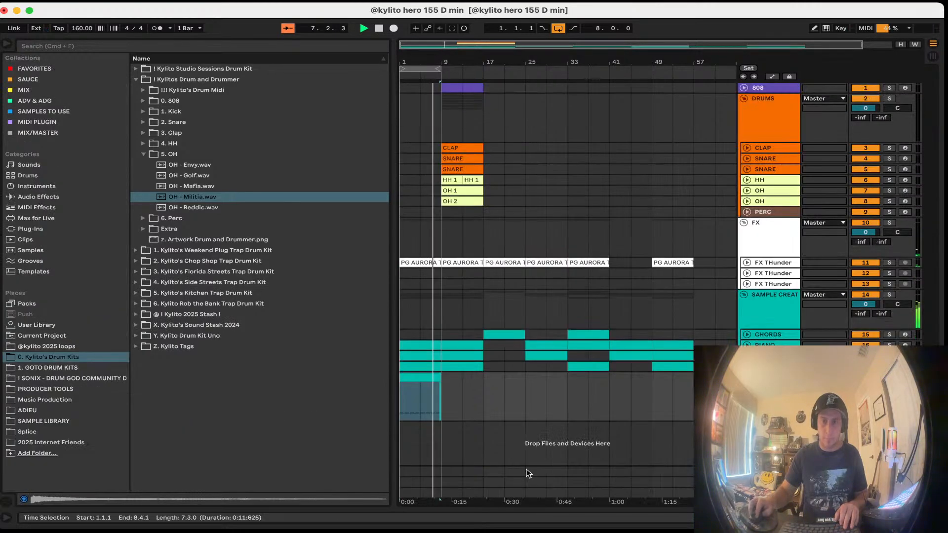
{"action": "double_click", "coordinate": [418, 377]}
{"action": "key", "text": "super+a"}
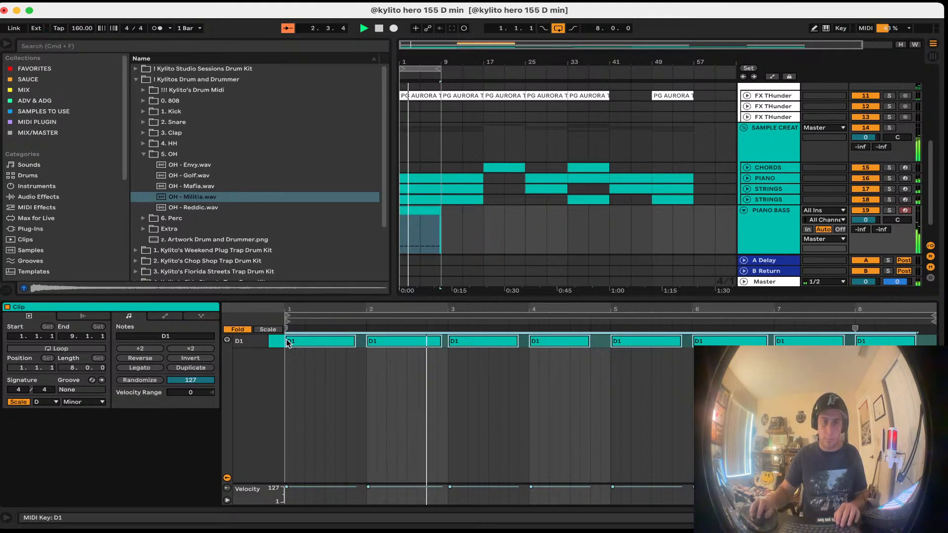
{"action": "key", "text": "f"}
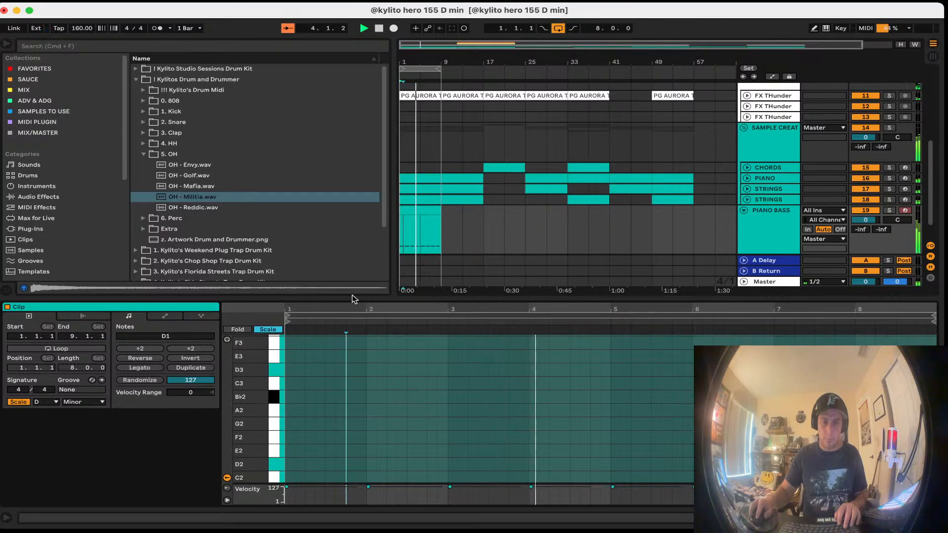
{"action": "left_click_drag", "start_coordinate": [351, 297], "coordinate": [351, 132]}
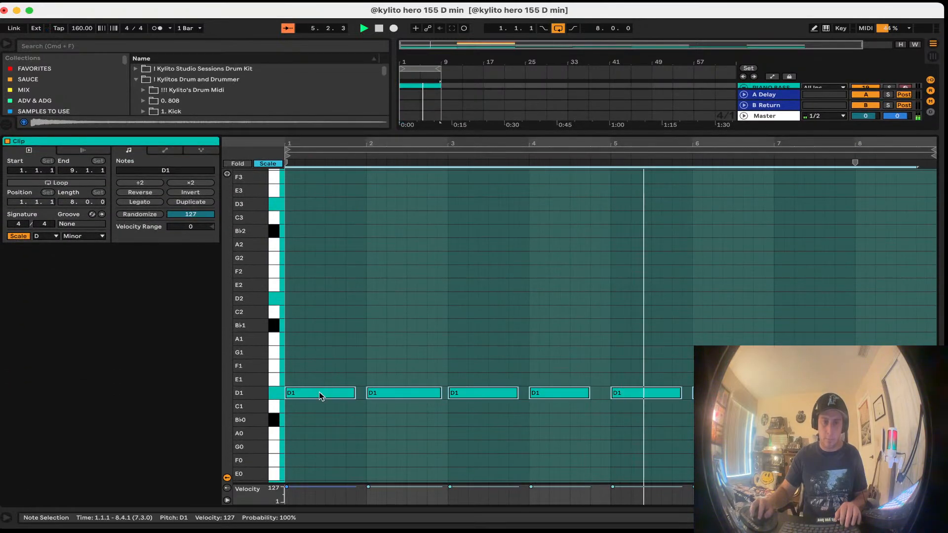
{"action": "left_click_drag", "start_coordinate": [318, 392], "coordinate": [320, 291]}
{"action": "key", "text": "super+z"}
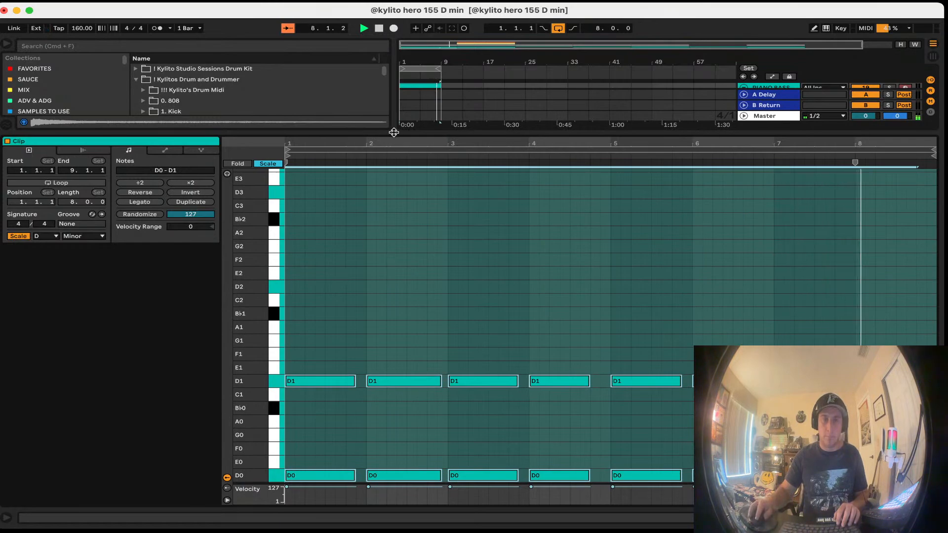
{"action": "left_click_drag", "start_coordinate": [393, 132], "coordinate": [394, 395]}
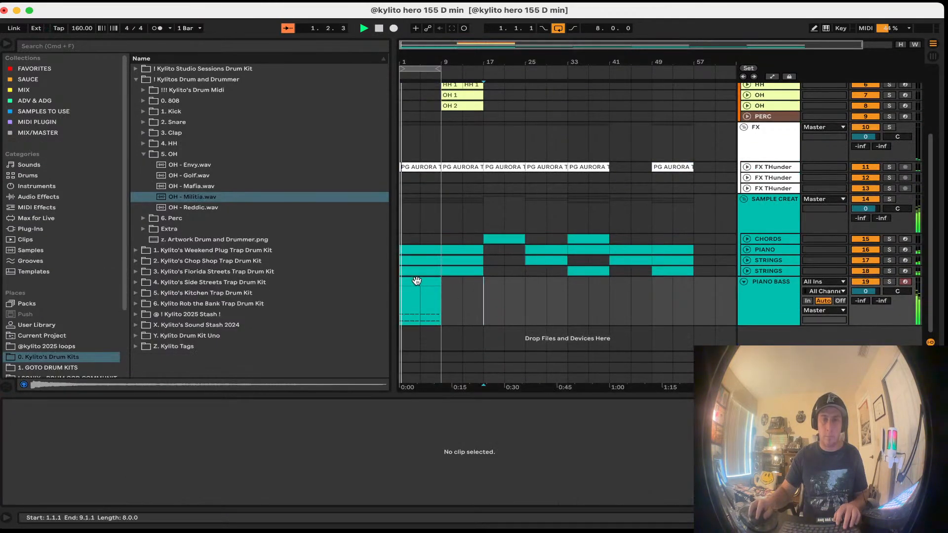
{"action": "left_click", "coordinate": [610, 306]}
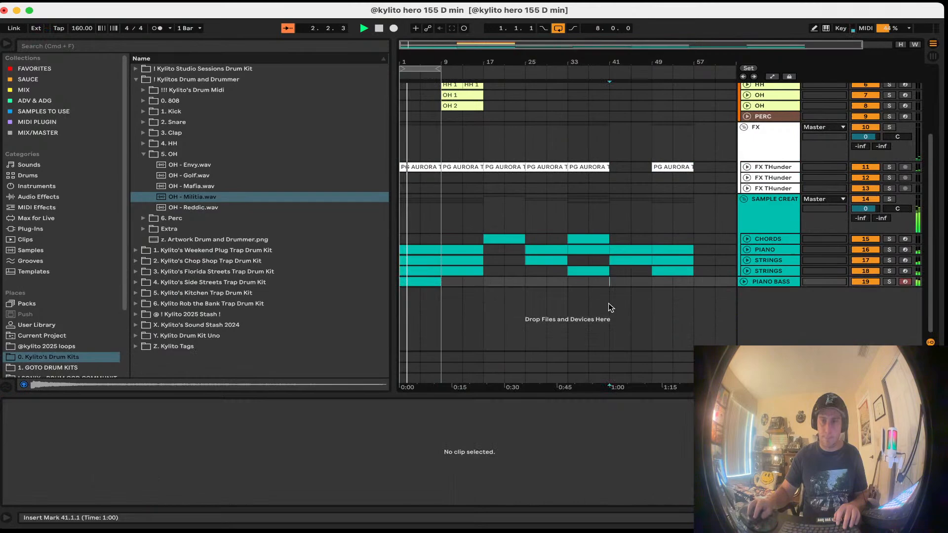
{"action": "left_click", "coordinate": [415, 279]}
Step: Move the CHORDS clip from bar 17 to bar 1 and load the 400 Low Cut F6-RTA Stereo preset on its track
{"action": "left_click_drag", "start_coordinate": [503, 239], "coordinate": [418, 239]}
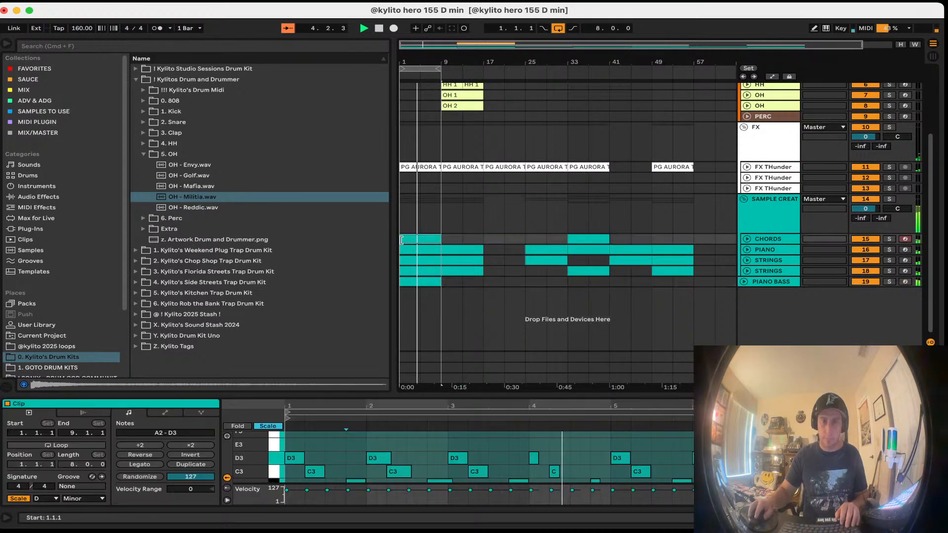
{"action": "left_click", "coordinate": [767, 234]}
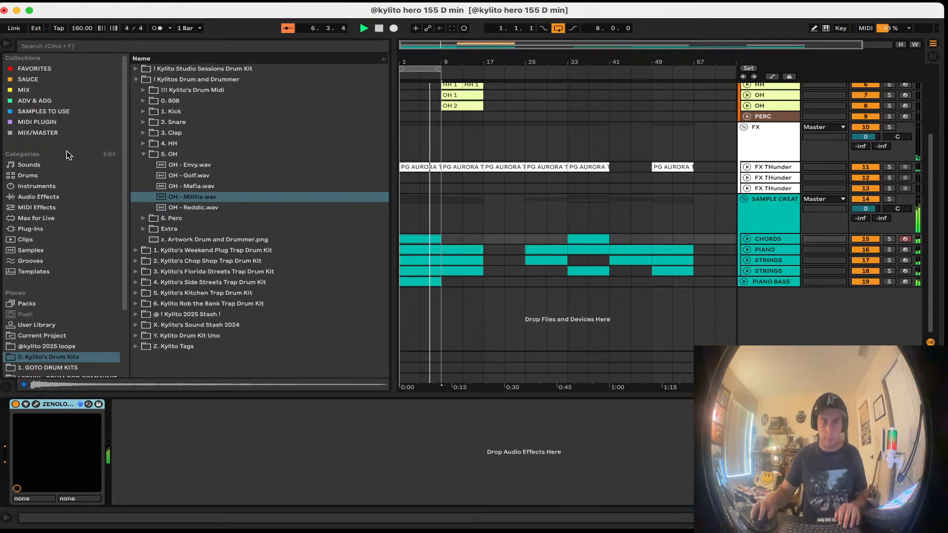
{"action": "left_click", "coordinate": [83, 133]}
{"action": "double_click", "coordinate": [200, 111]}
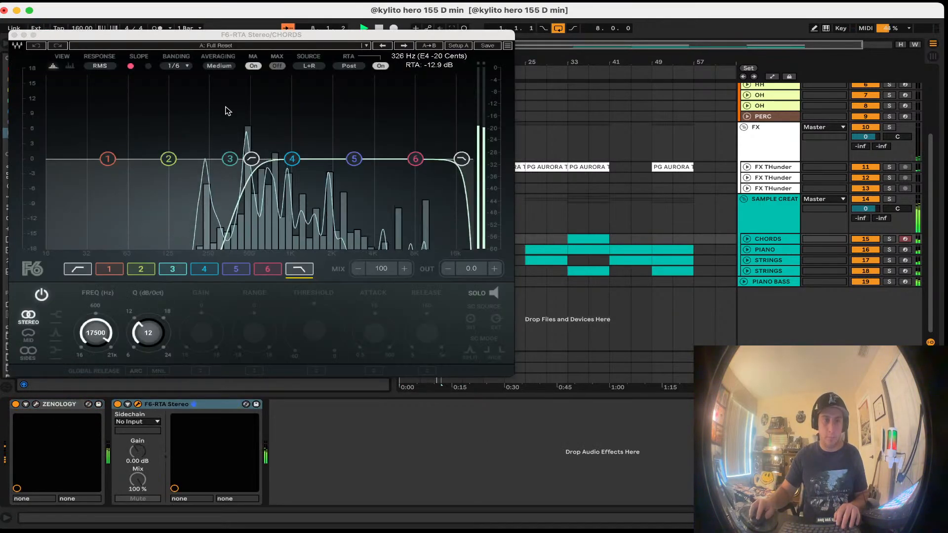
Step: In the CHORDS equalizer, set banding to Oct, lower the low-cut frequency, and set the high cut to 2063 Hz at 24 dB/Oct
{"action": "left_click", "coordinate": [187, 66]}
{"action": "left_click", "coordinate": [182, 65]}
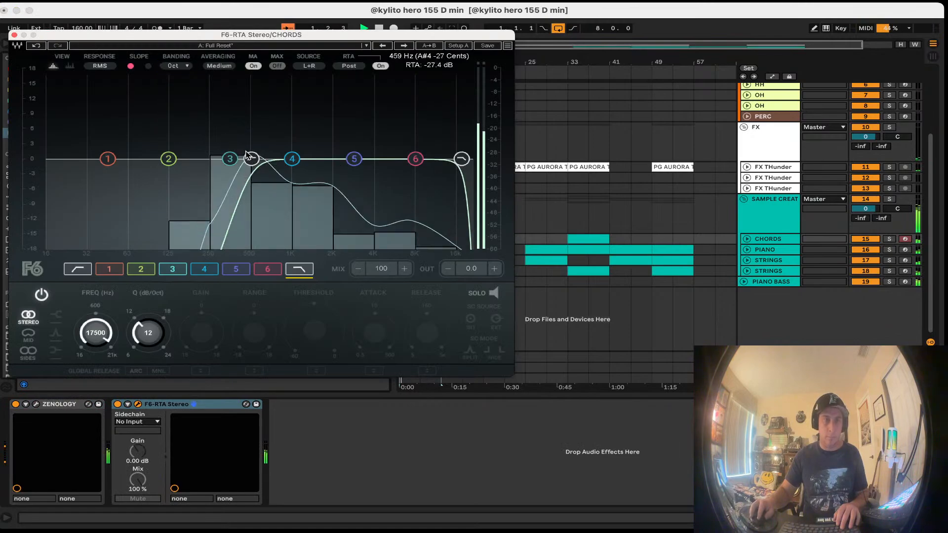
{"action": "left_click_drag", "start_coordinate": [252, 159], "coordinate": [202, 158]}
{"action": "left_click_drag", "start_coordinate": [462, 158], "coordinate": [334, 160]}
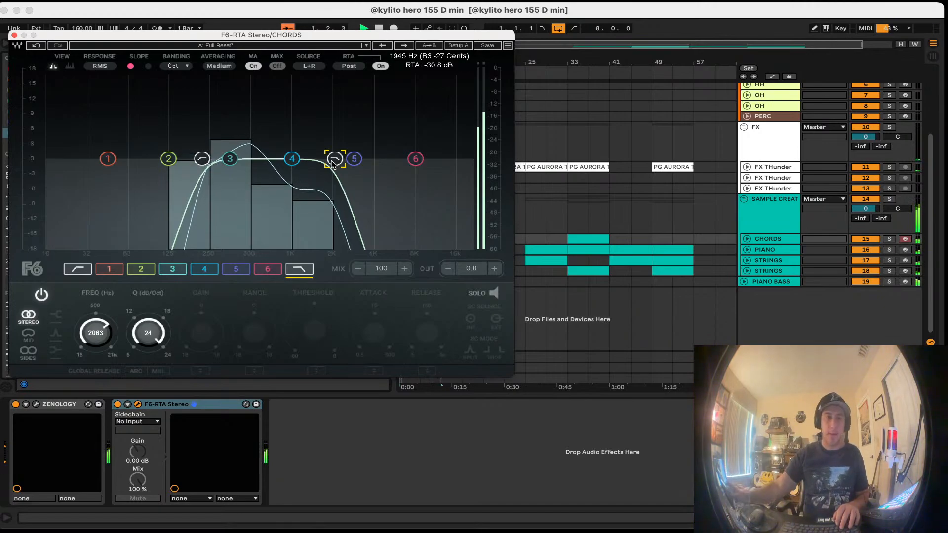
{"action": "left_click", "coordinate": [13, 35]}
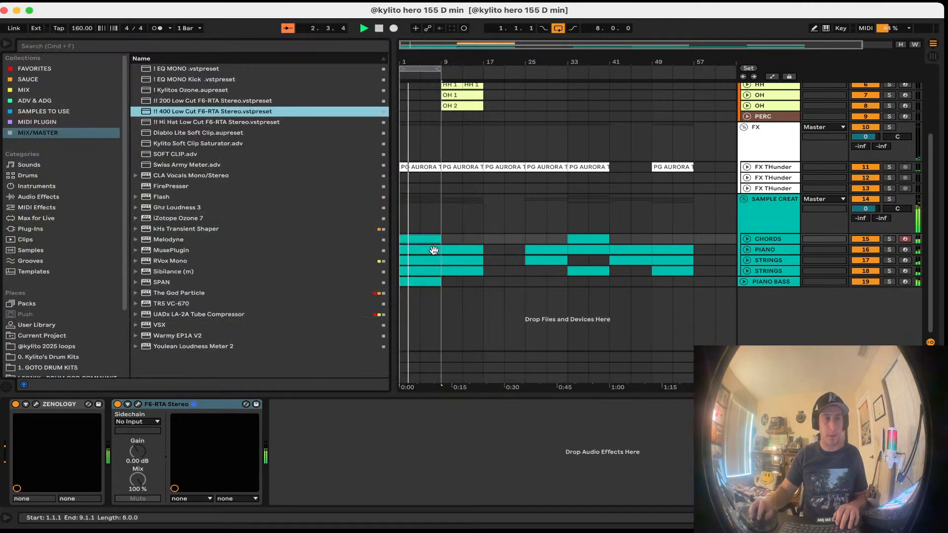
Step: Move the UADx LA-2A compressor to the end of the SAMPLE CREATION group's chain and set the group volume to -2.5 dB
{"action": "left_click", "coordinate": [424, 397]}
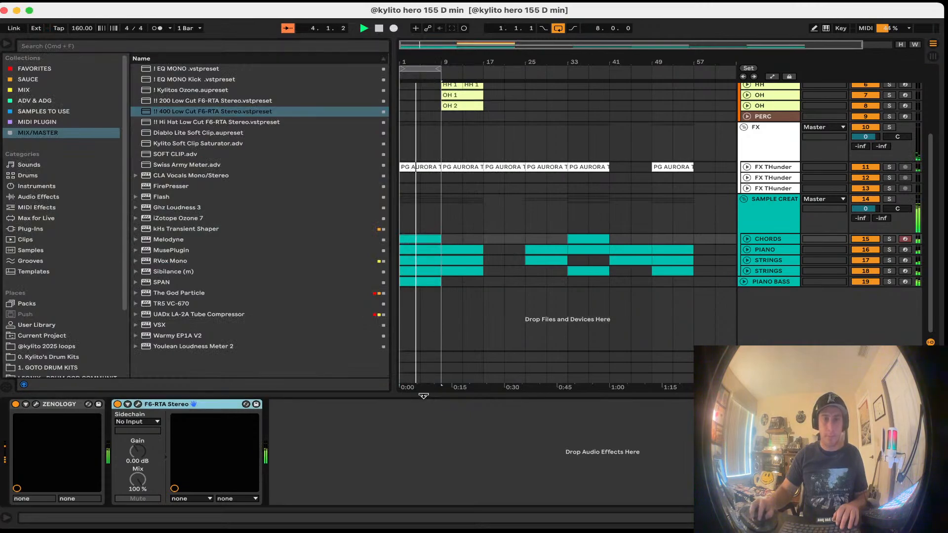
{"action": "double_click", "coordinate": [790, 313]}
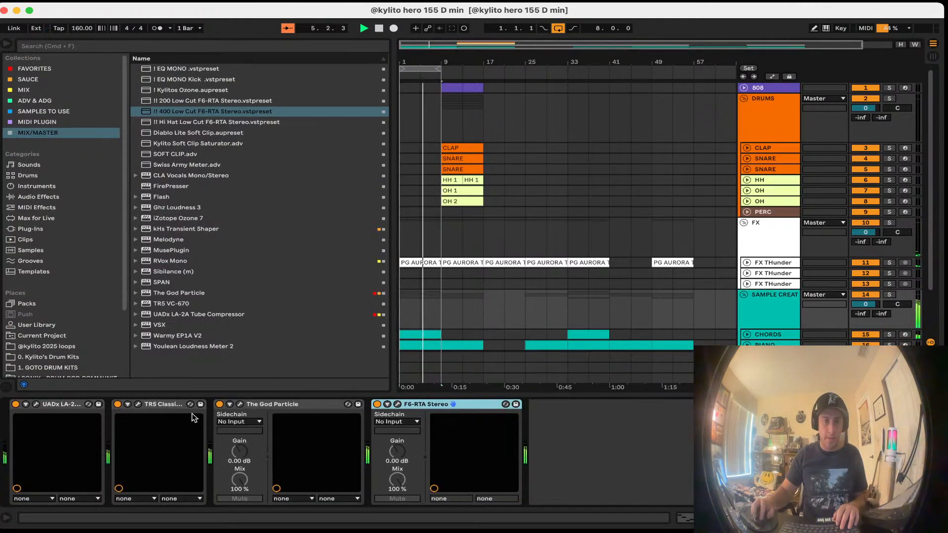
{"action": "left_click_drag", "start_coordinate": [47, 404], "coordinate": [561, 417]}
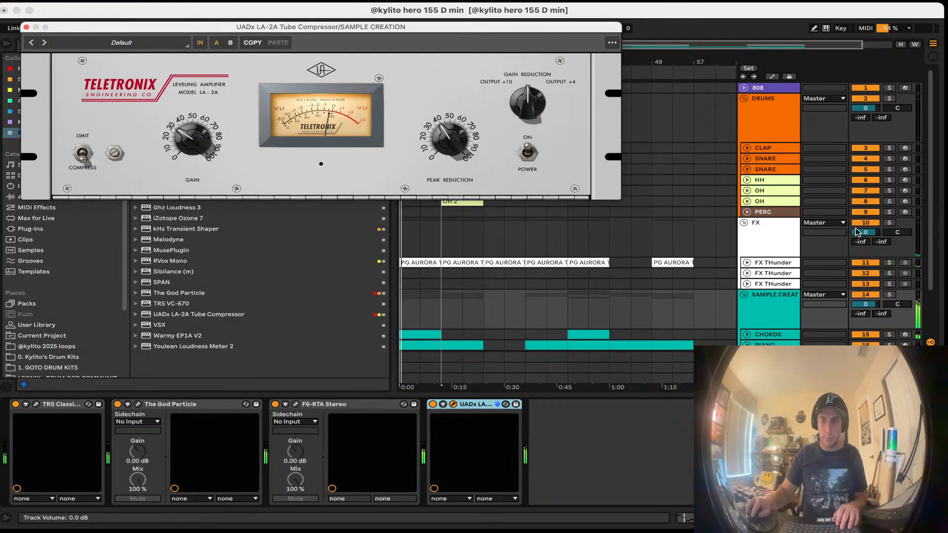
{"action": "left_click_drag", "start_coordinate": [857, 232], "coordinate": [856, 235]}
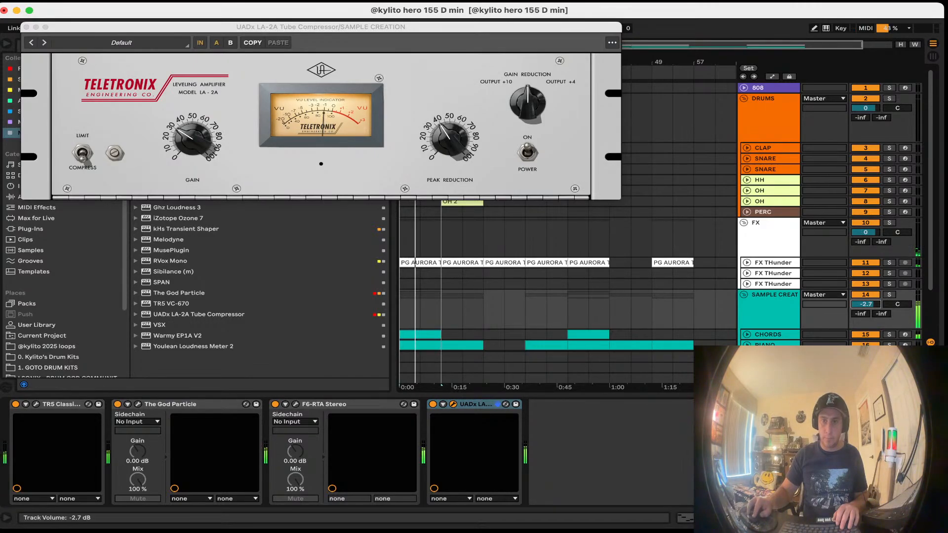
{"action": "left_click", "coordinate": [26, 28]}
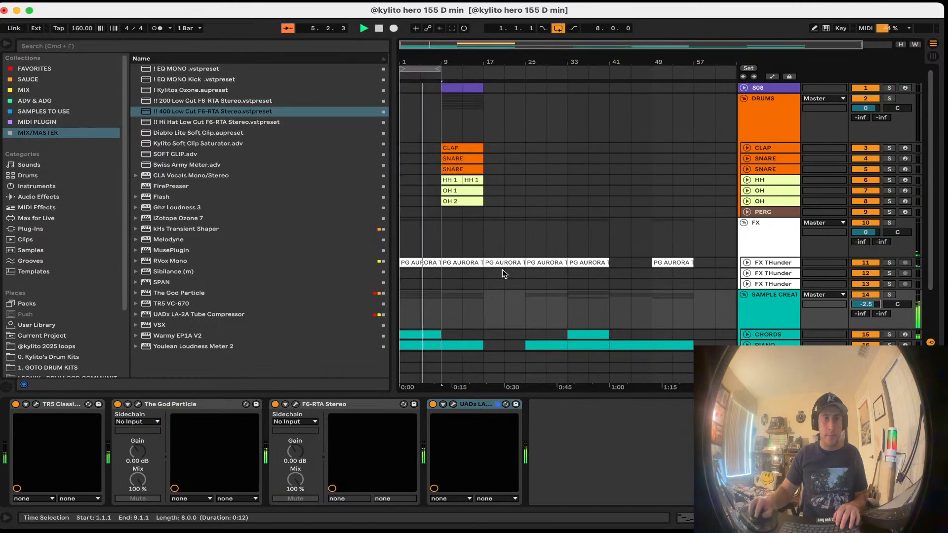
{"action": "key", "text": "super+alt+l"}
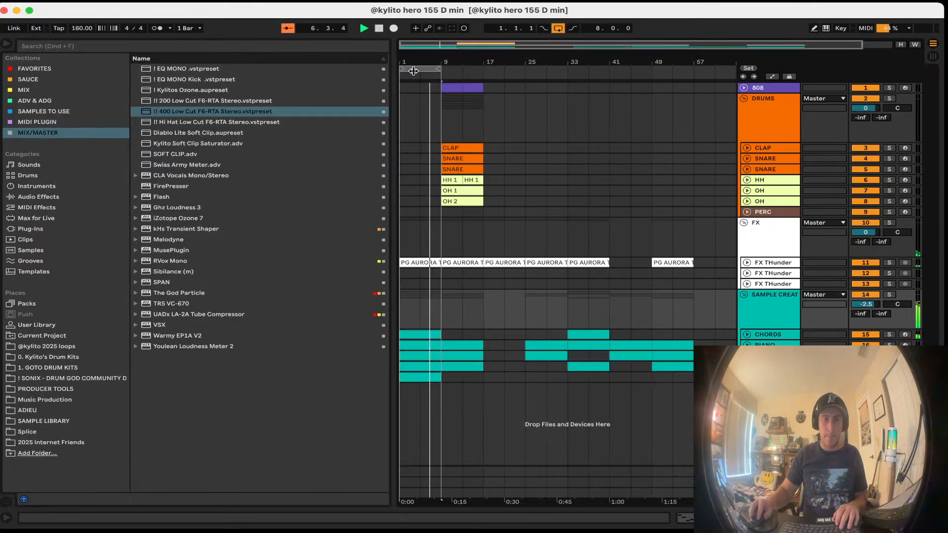
Step: Move the loop to bars 9 to 17 and delete the melodic clips from bar 25 to bar 61
{"action": "left_click_drag", "start_coordinate": [414, 69], "coordinate": [468, 70]}
{"action": "left_click", "coordinate": [485, 318]}
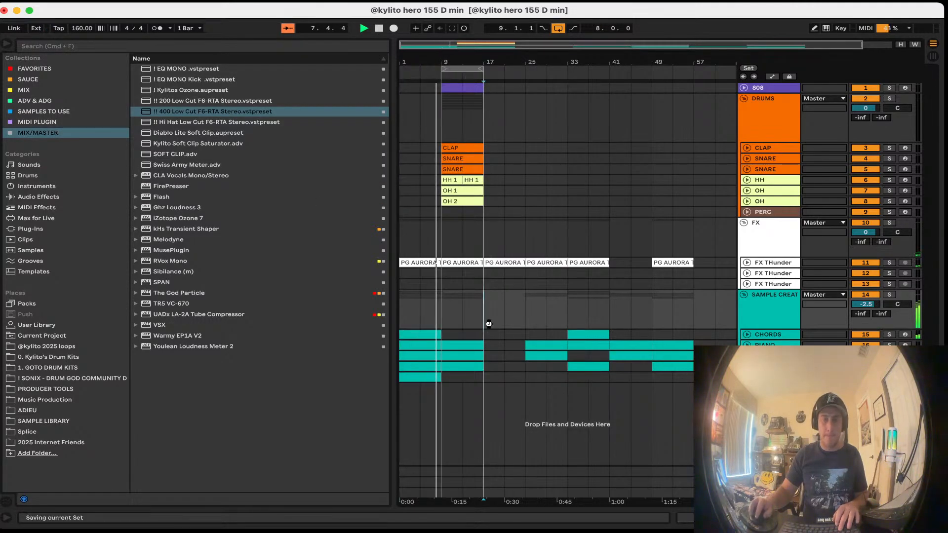
{"action": "left_click_drag", "start_coordinate": [714, 380], "coordinate": [522, 333]}
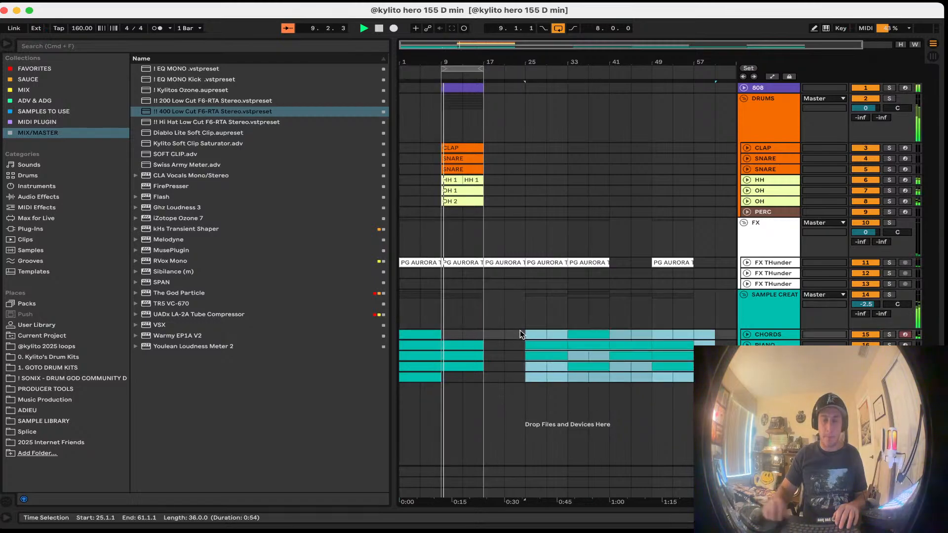
{"action": "key", "text": "0"}
{"action": "key", "text": "Delete"}
Step: Duplicate the bars 9 to 17 section of the melodic tracks five times, filling the arrangement up to bar 57
{"action": "left_click_drag", "start_coordinate": [483, 382], "coordinate": [444, 341]}
{"action": "key", "text": "super+d"}
{"action": "key", "text": "super+d"}
{"action": "key", "text": "super+d"}
{"action": "key", "text": "super+d"}
{"action": "key", "text": "super+d"}
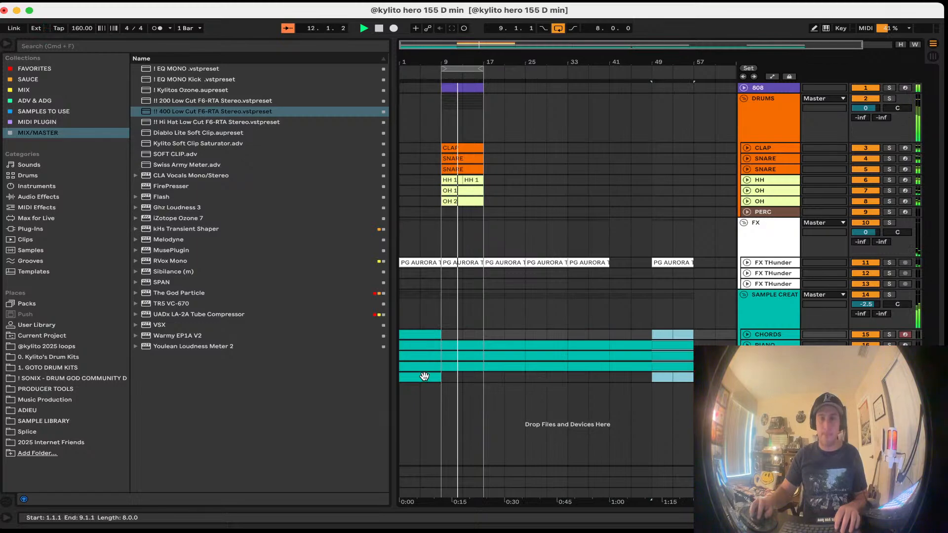
Step: Delete the whole CHORDS track and restart playback from the beginning of the arrangement
{"action": "left_click", "coordinate": [779, 337]}
{"action": "key", "text": "Delete"}
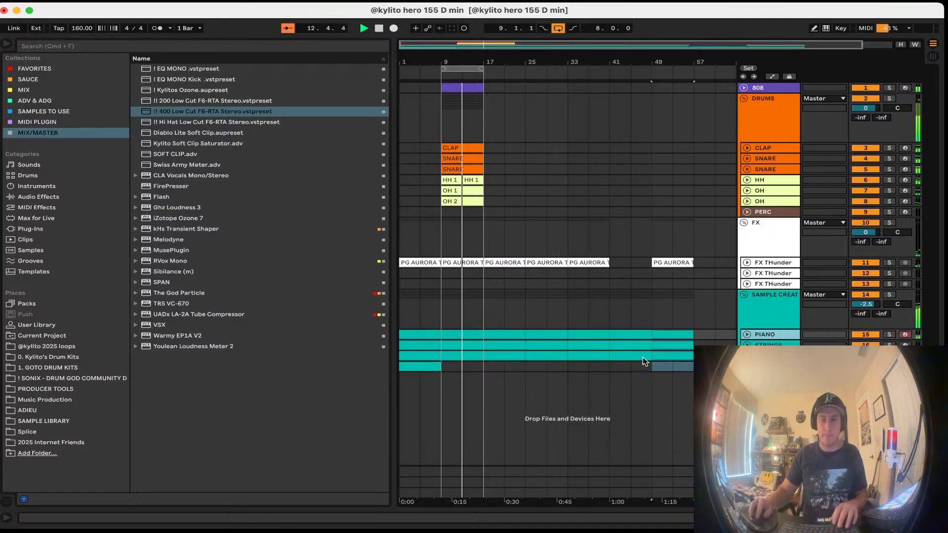
{"action": "left_click", "coordinate": [546, 366]}
{"action": "left_click", "coordinate": [454, 66]}
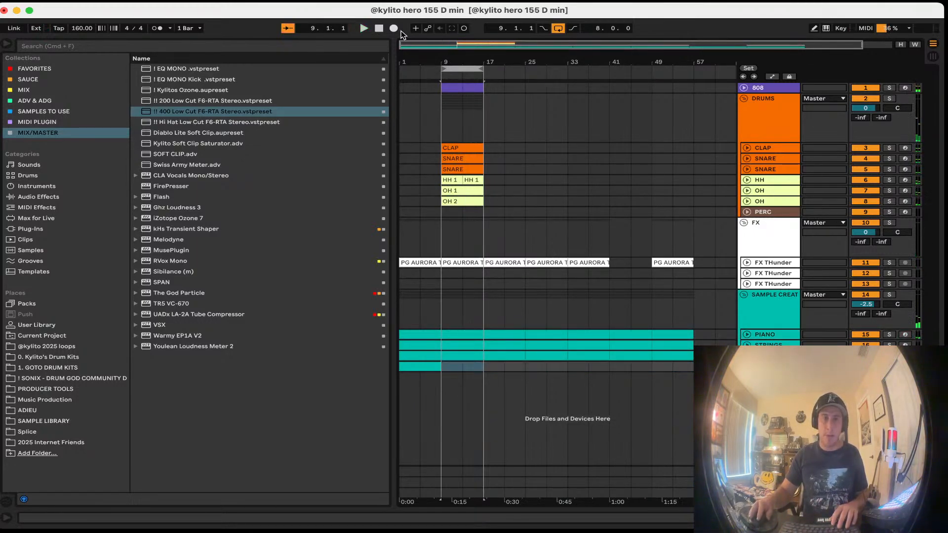
{"action": "left_click", "coordinate": [365, 29]}
{"action": "left_click", "coordinate": [509, 317]}
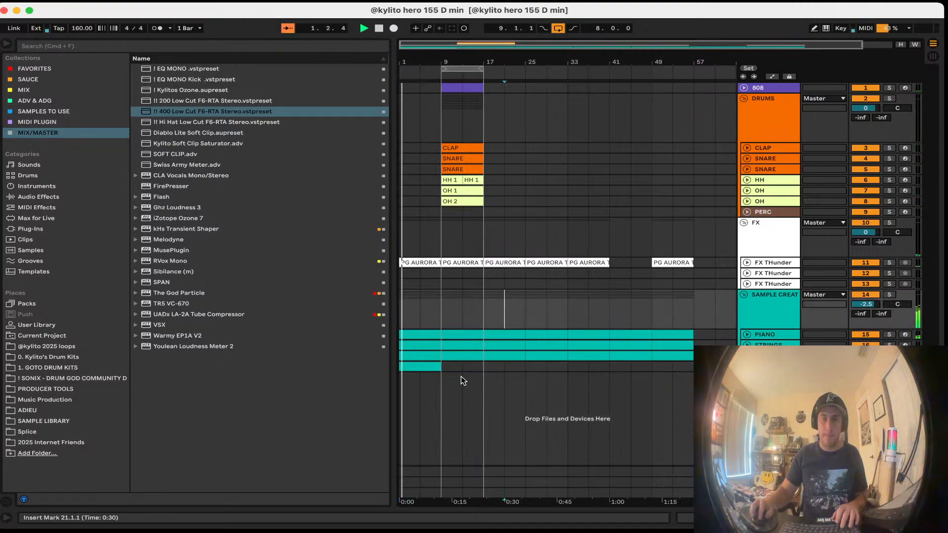
Step: Duplicate the PIANO BASS clip to bars 9 to 17 and transpose all the copy's notes up by octave
{"action": "left_click", "coordinate": [426, 368]}
{"action": "key", "text": "super+d"}
{"action": "double_click", "coordinate": [465, 368]}
{"action": "left_click", "coordinate": [448, 456]}
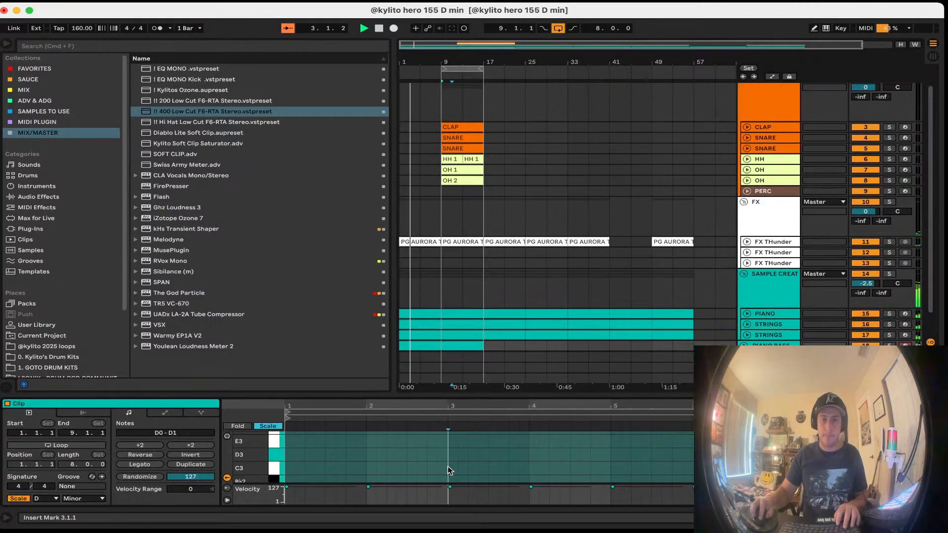
{"action": "key", "text": "super+a"}
{"action": "key", "text": "shift+Up"}
{"action": "left_click_drag", "start_coordinate": [487, 396], "coordinate": [460, 521]}
{"action": "left_click", "coordinate": [436, 323]}
{"action": "left_click", "coordinate": [504, 332]}
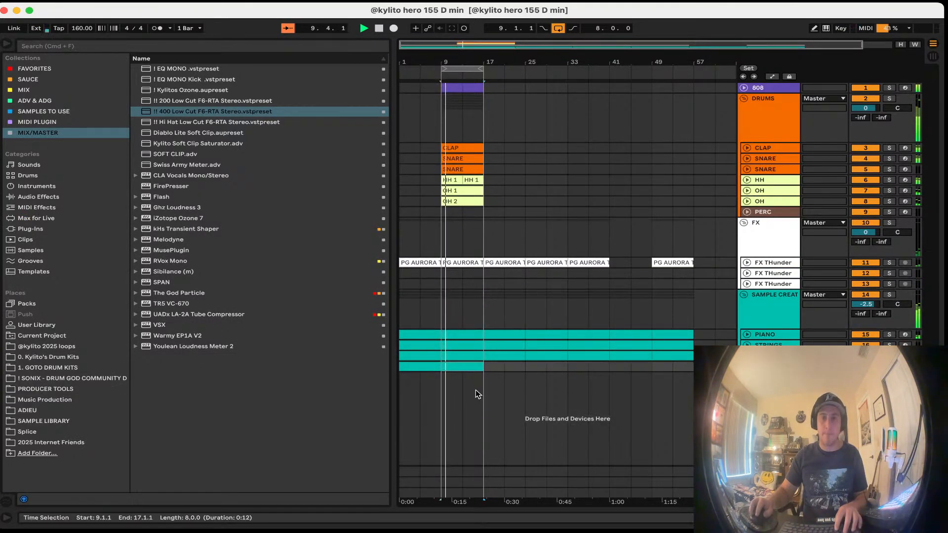
Step: Extend PIANO BASS to bar 25 by duplicating the bar 9 clip, with its notes on D2 and D3
{"action": "left_click", "coordinate": [420, 366]}
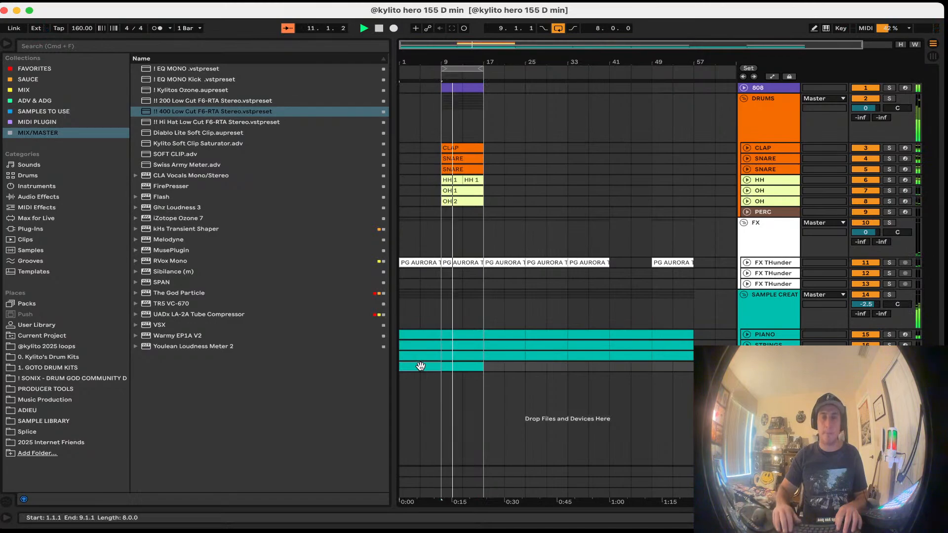
{"action": "left_click", "coordinate": [466, 362]}
{"action": "double_click", "coordinate": [466, 362]}
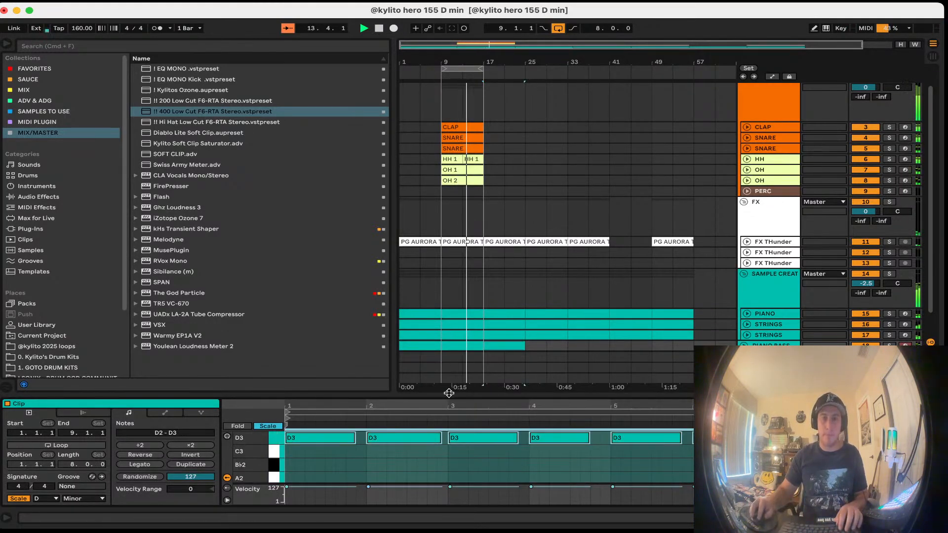
{"action": "left_click_drag", "start_coordinate": [448, 394], "coordinate": [452, 444]}
Step: Duplicate the 808 and drum section of bars 9 to 17 three times, up to bar 41
{"action": "left_click_drag", "start_coordinate": [479, 212], "coordinate": [441, 102]}
{"action": "key", "text": "super+d"}
{"action": "key", "text": "super+d"}
{"action": "key", "text": "super+d"}
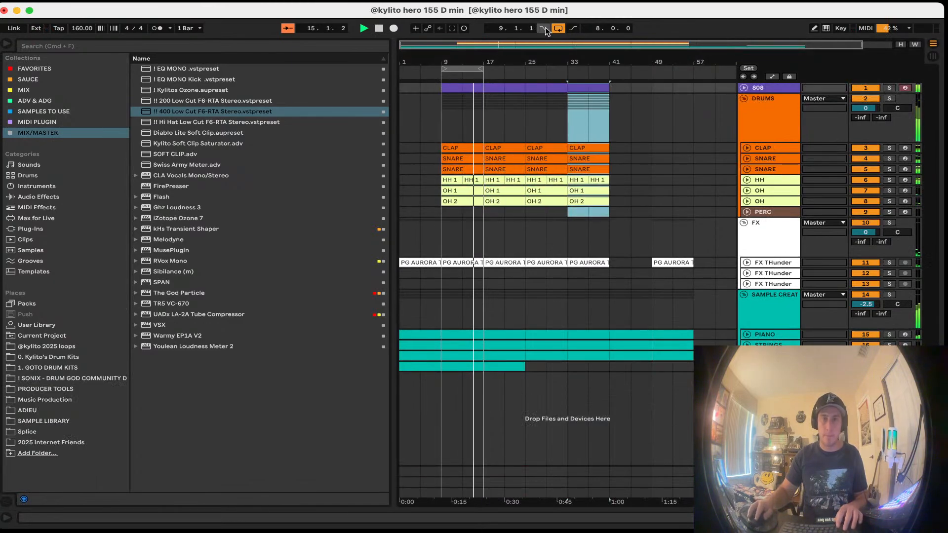
Step: Turn off arrangement looping and duplicate the last PIANO BASS clip three times, up to bar 49
{"action": "left_click", "coordinate": [545, 299]}
{"action": "key", "text": "super+s"}
{"action": "left_click", "coordinate": [514, 366]}
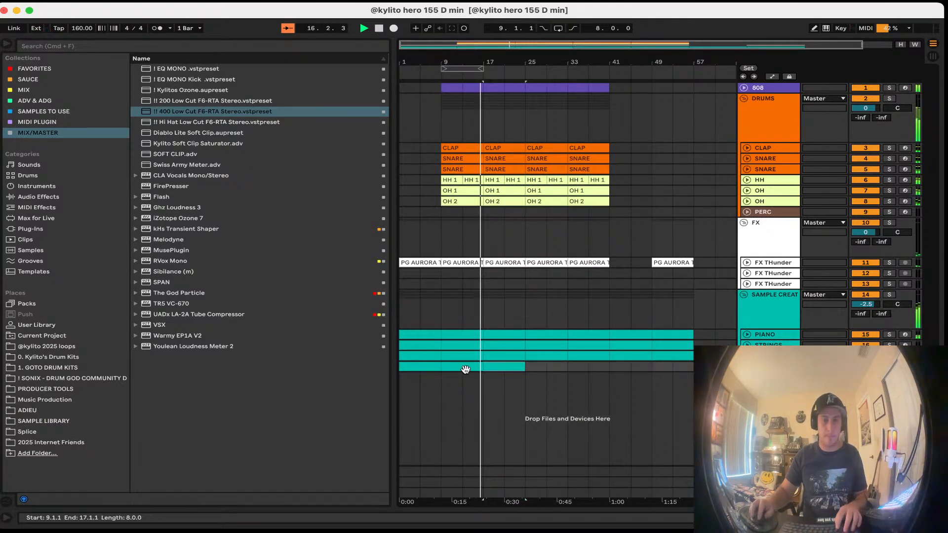
{"action": "key", "text": "super+d"}
{"action": "key", "text": "super+d"}
{"action": "key", "text": "super+d"}
{"action": "left_click", "coordinate": [497, 399]}
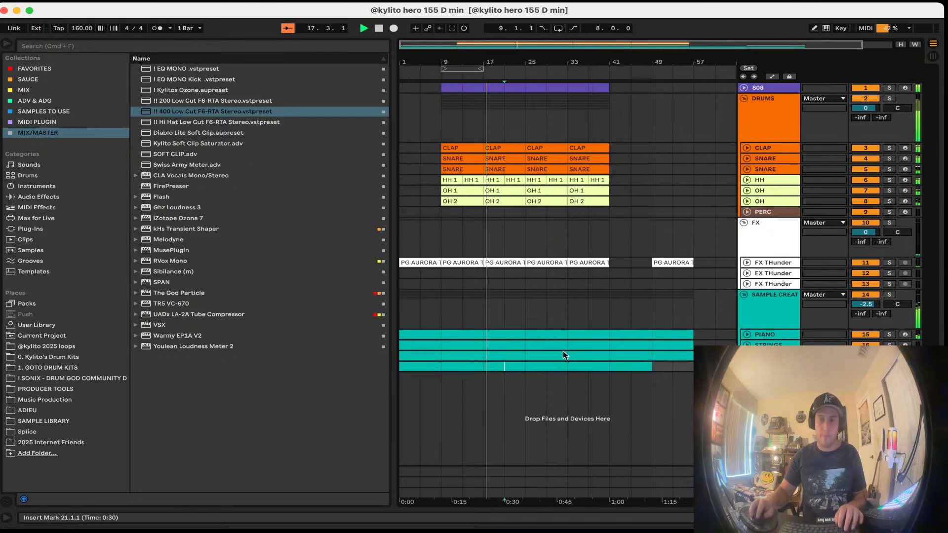
Step: Check the notes of the PIANO BASS clip at bar 17 in the clip editor, and hide the editor
{"action": "double_click", "coordinate": [500, 365]}
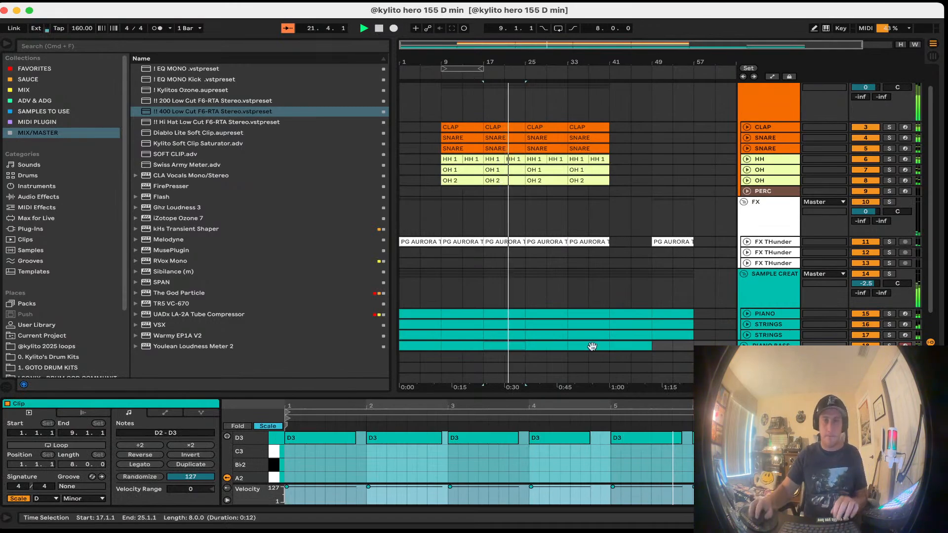
{"action": "scroll", "coordinate": [526, 312], "scroll_direction": "down", "scroll_amount": 1}
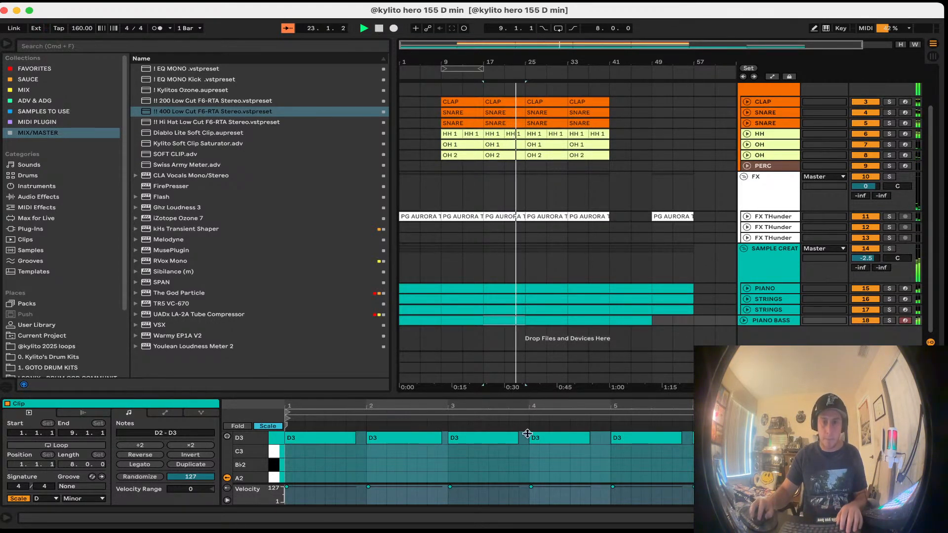
{"action": "key", "text": "super+alt+l"}
Step: Delete the PG AURORA Texture - Thunderstorm clip at bars 49 to 57 on the thunder FX track
{"action": "left_click", "coordinate": [659, 259]}
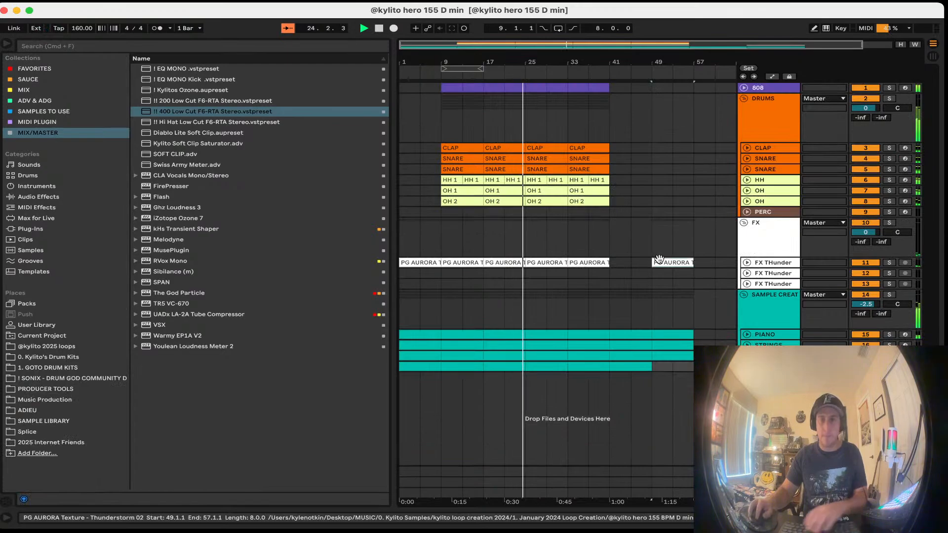
{"action": "key", "text": "Delete"}
{"action": "left_click", "coordinate": [761, 269]}
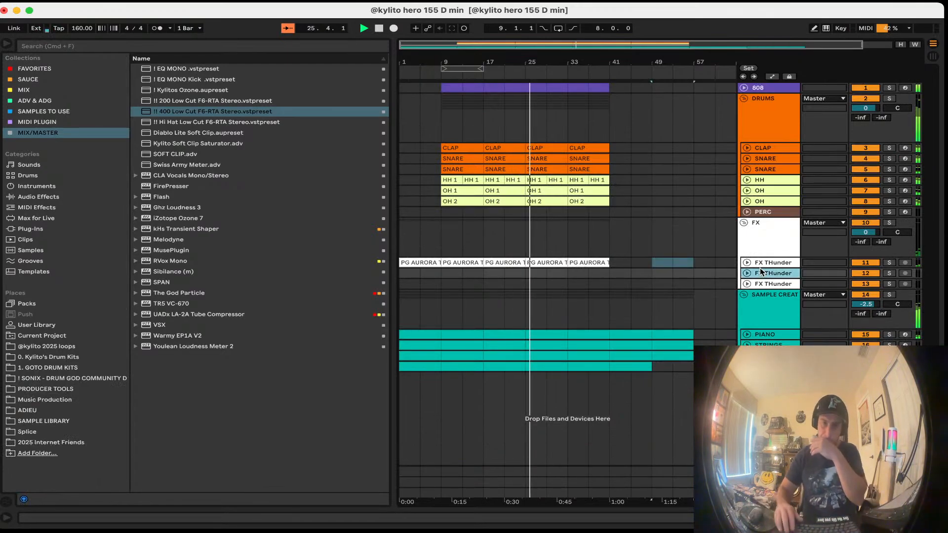
{"action": "key", "text": "Delete"}
{"action": "key", "text": "Delete"}
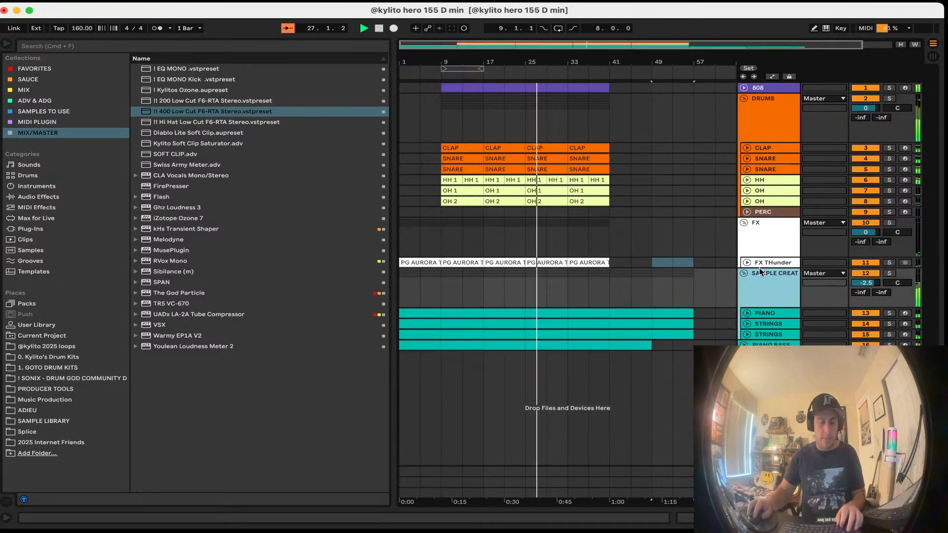
{"action": "left_click", "coordinate": [761, 262]}
{"action": "key", "text": "super+z"}
{"action": "key", "text": "super+z"}
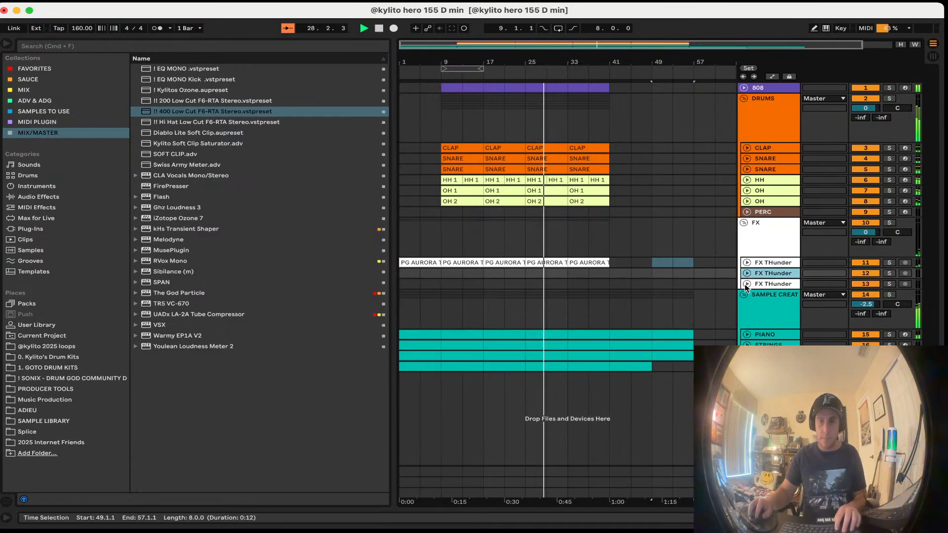
Step: Rename the two empty FX THunder tracks Riser and Crash, move Crash above the remaining thunder track, and save the set
{"action": "key", "text": "super+r"}
{"action": "type", "text": "rise"}
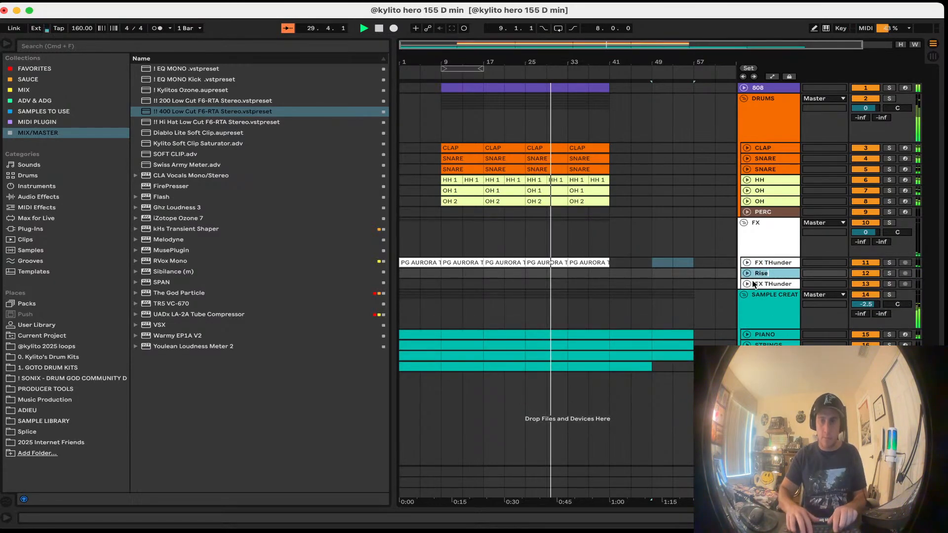
{"action": "type", "text": "r"}
{"action": "left_click", "coordinate": [772, 285]}
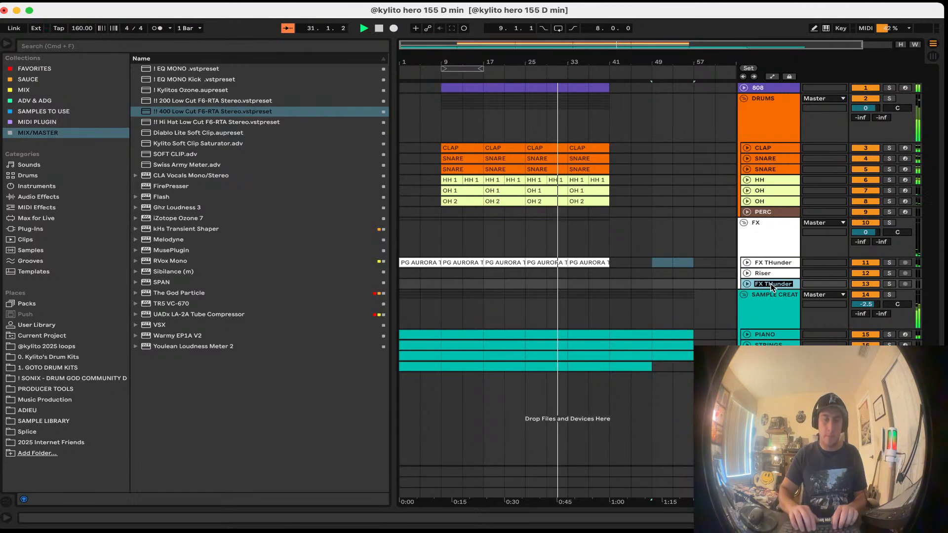
{"action": "type", "text": "Crash"}
{"action": "left_click_drag", "start_coordinate": [771, 285], "coordinate": [771, 262]}
{"action": "key", "text": "super+s"}
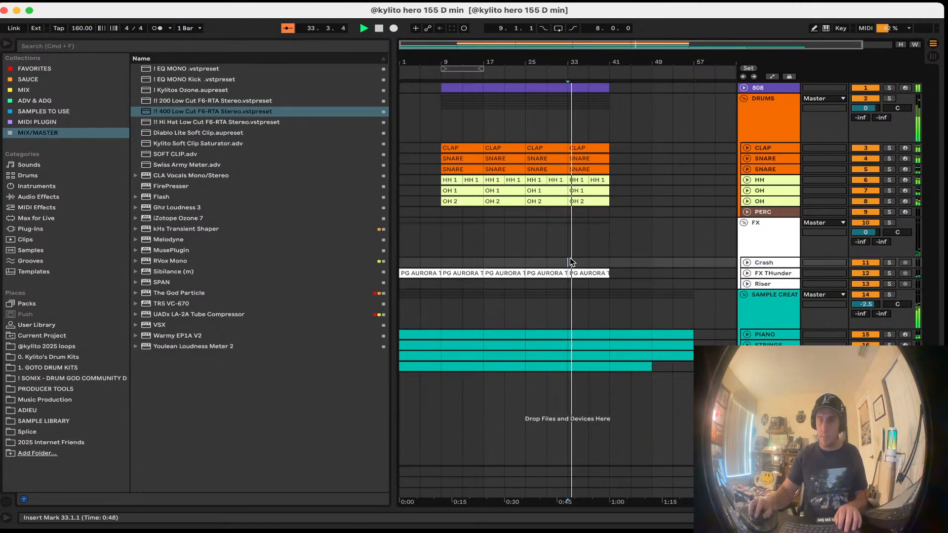
Step: Duplicate bars 1 to 41 of the 808, drum and FX tracks up to bar 81, and save the set
{"action": "left_click", "coordinate": [566, 247]}
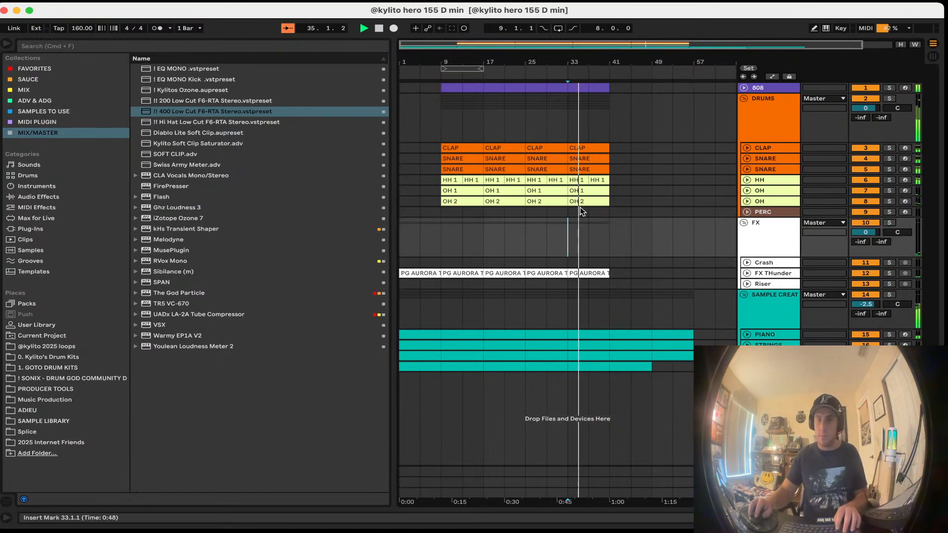
{"action": "left_click_drag", "start_coordinate": [615, 273], "coordinate": [378, 78]}
{"action": "key", "text": "super+d"}
{"action": "key", "text": "super+s"}
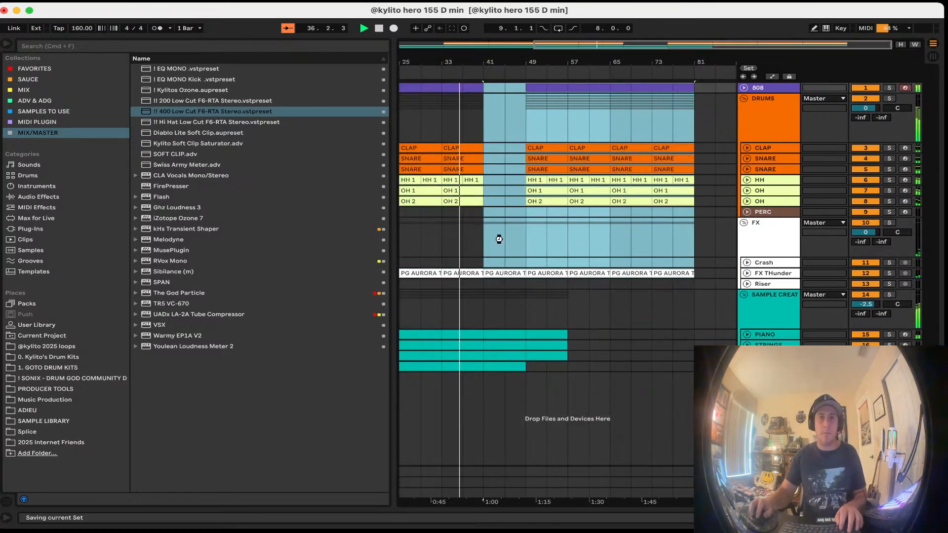
Step: Fill bars 41 to 49 of the 808 track with two copies of its clip's first four bars, consolidated into one clip
{"action": "left_click", "coordinate": [498, 239]}
{"action": "left_click_drag", "start_coordinate": [475, 87], "coordinate": [496, 88]}
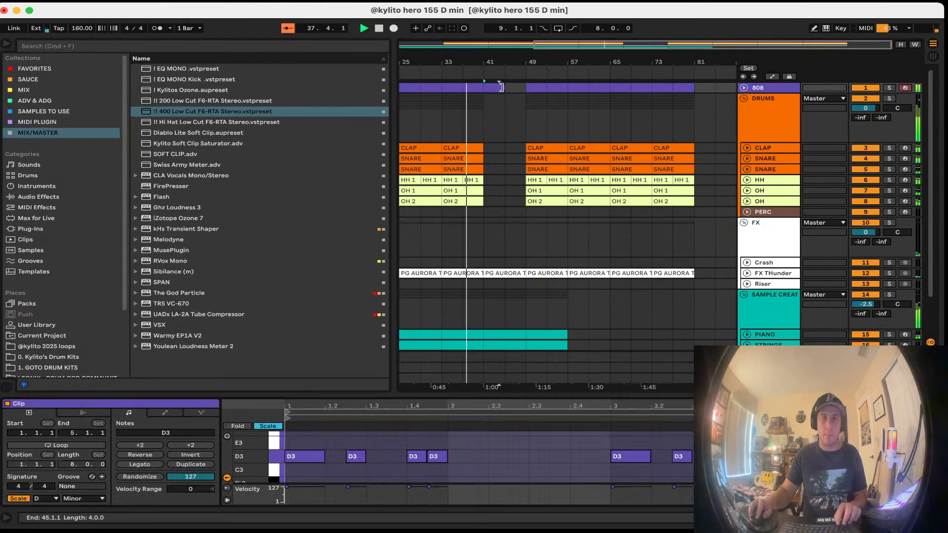
{"action": "left_click", "coordinate": [495, 86]}
{"action": "key", "text": "super+d"}
{"action": "left_click", "coordinate": [497, 86], "text": "shift"}
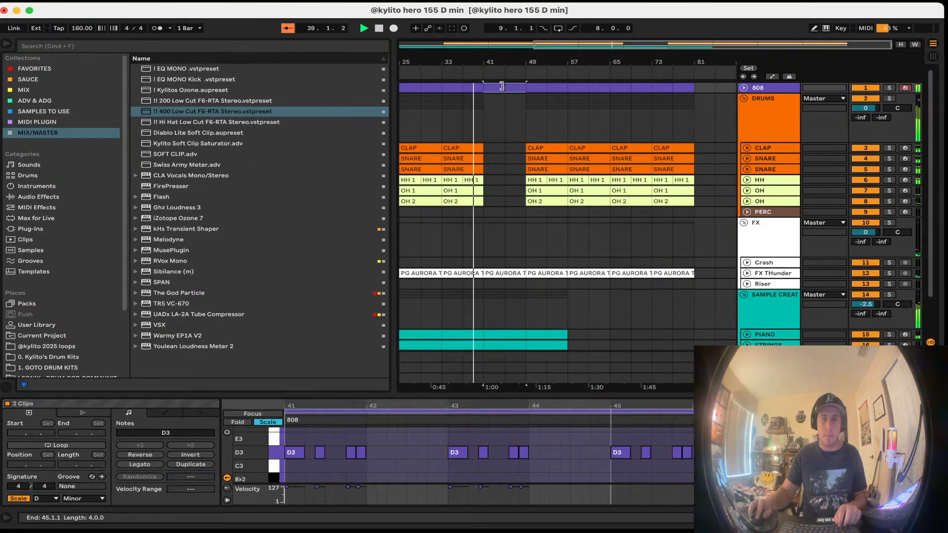
{"action": "key", "text": "super+j"}
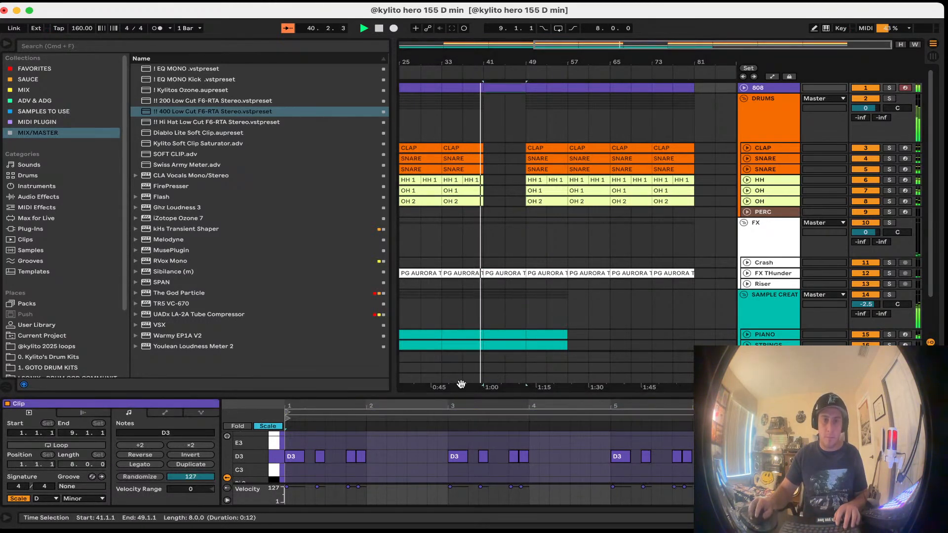
Step: Lower the velocity of all notes in the 808 clip at bar 41 to 76, and hide the clip editor
{"action": "left_click_drag", "start_coordinate": [286, 490], "coordinate": [287, 494]}
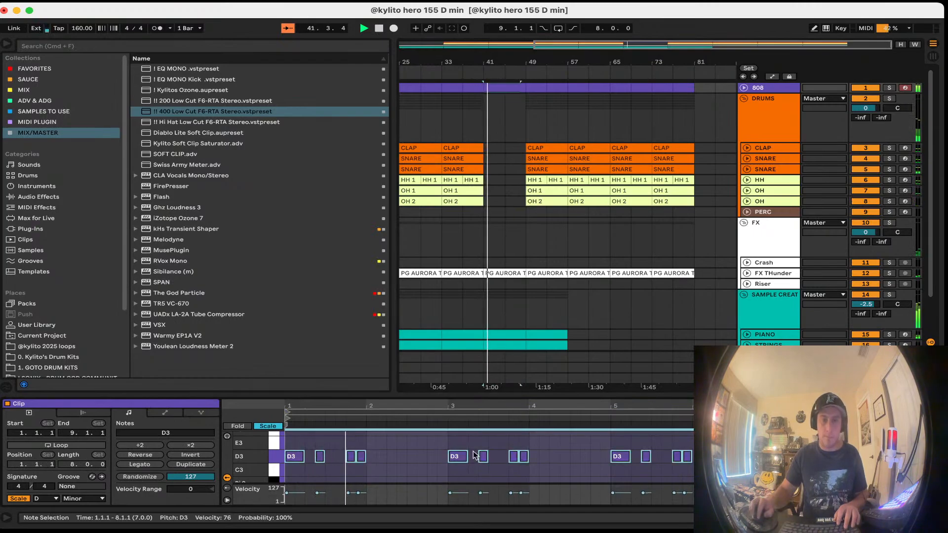
{"action": "key", "text": "super+alt+l"}
{"action": "left_click", "coordinate": [547, 237]}
Step: Duplicate the CLAP clip at bar 33 to bar 41 and delete every other note in the copy, starting with the first
{"action": "left_click", "coordinate": [458, 149]}
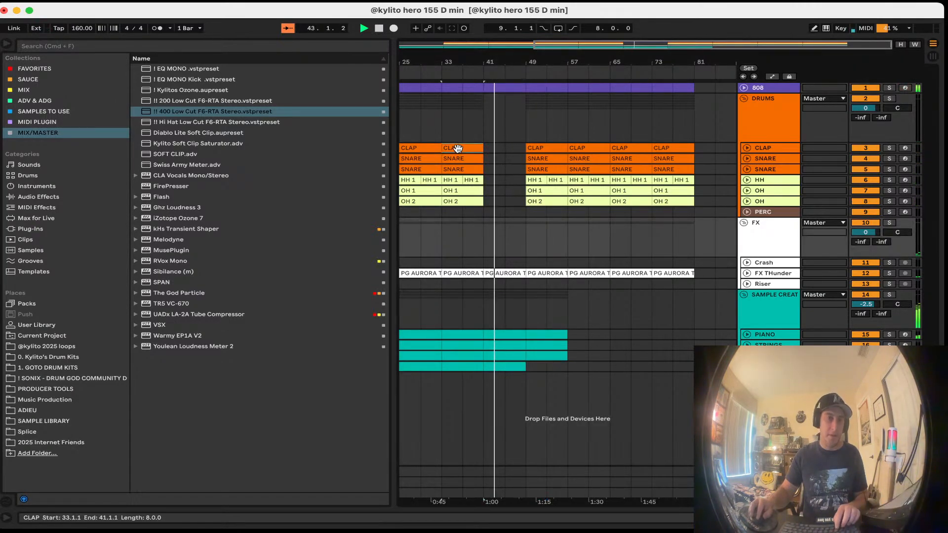
{"action": "key", "text": "super+d"}
{"action": "double_click", "coordinate": [497, 150]}
{"action": "double_click", "coordinate": [330, 456]}
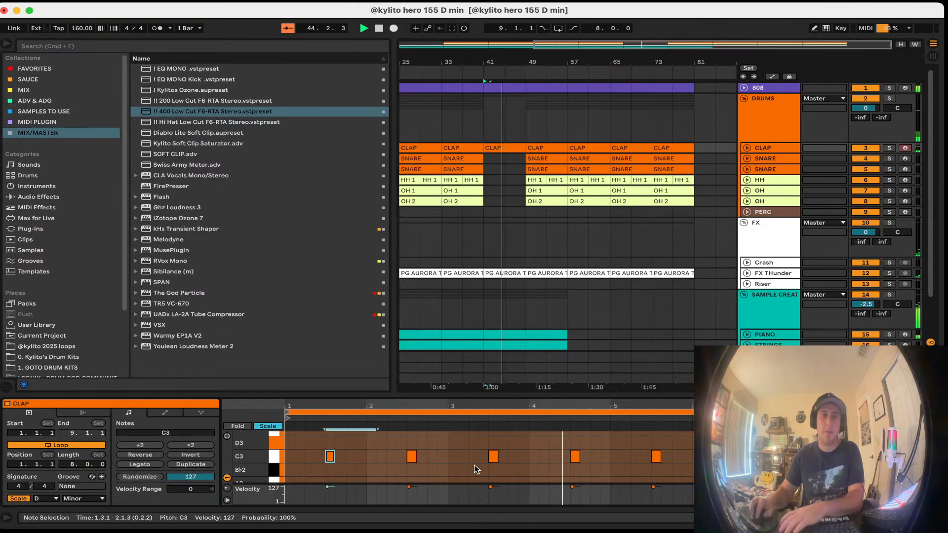
{"action": "double_click", "coordinate": [492, 456]}
{"action": "double_click", "coordinate": [656, 456]}
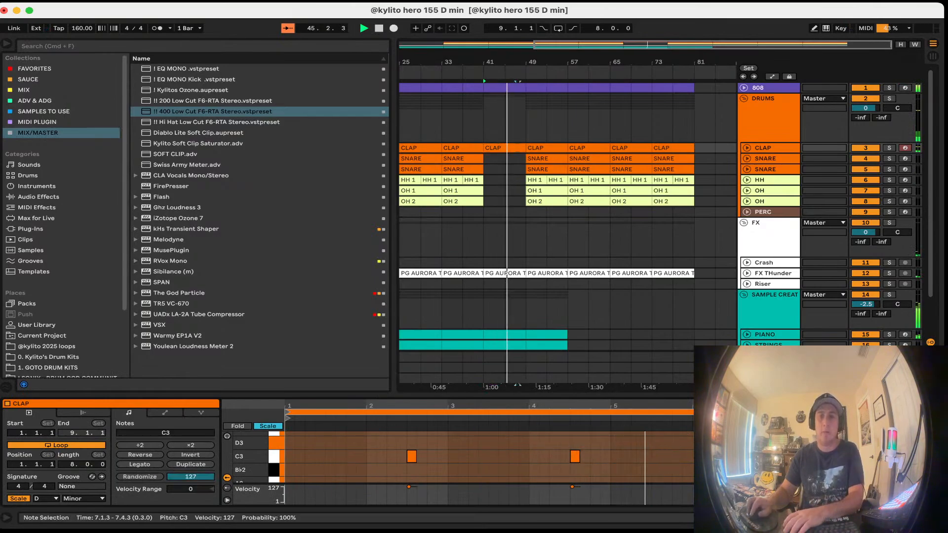
Step: Duplicate the upper SNARE track's clip to bar 41 and delete every other note in the copy, starting with the first
{"action": "left_click", "coordinate": [476, 160]}
{"action": "key", "text": "super+d"}
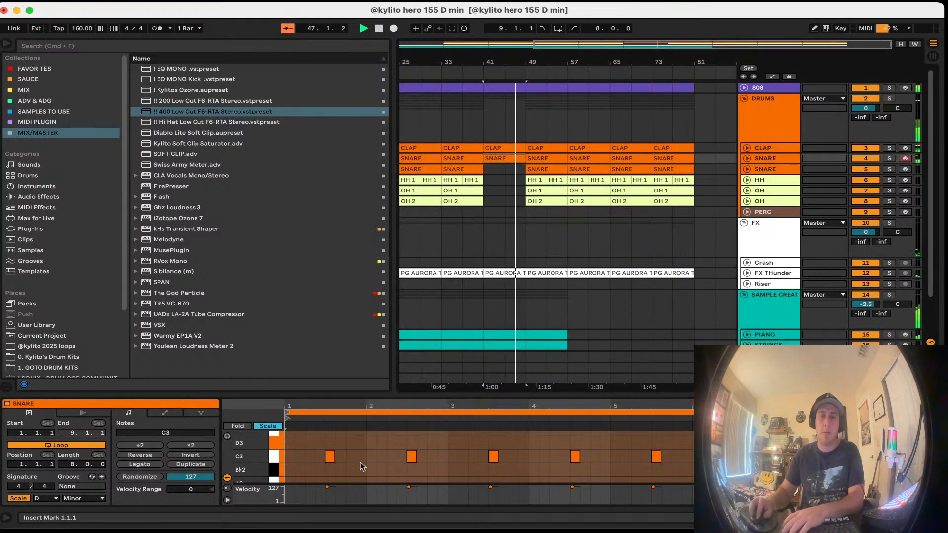
{"action": "double_click", "coordinate": [330, 456]}
{"action": "double_click", "coordinate": [493, 457]}
{"action": "double_click", "coordinate": [656, 456]}
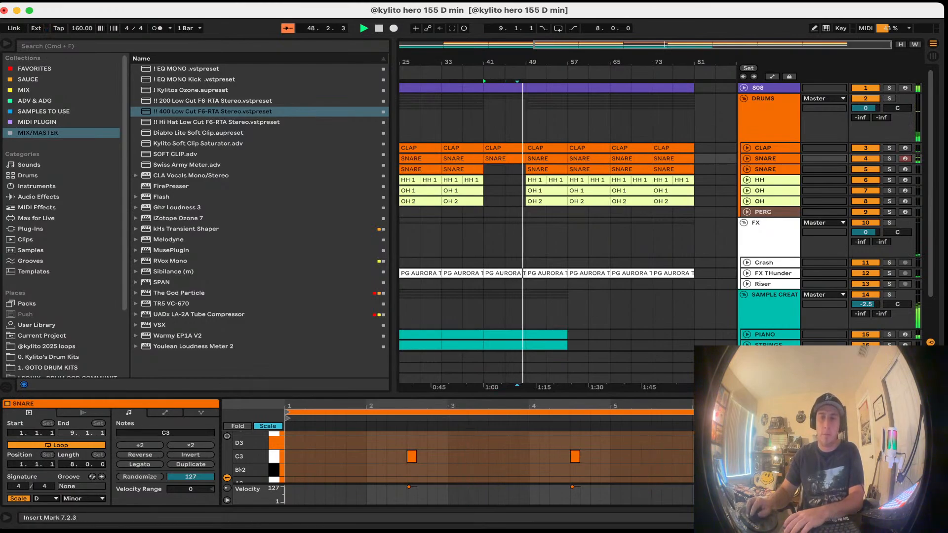
Step: Fill bars 45 to 49 of the lower SNARE track with the last four bars of its clip, and clear the earlier notes
{"action": "left_click", "coordinate": [494, 148]}
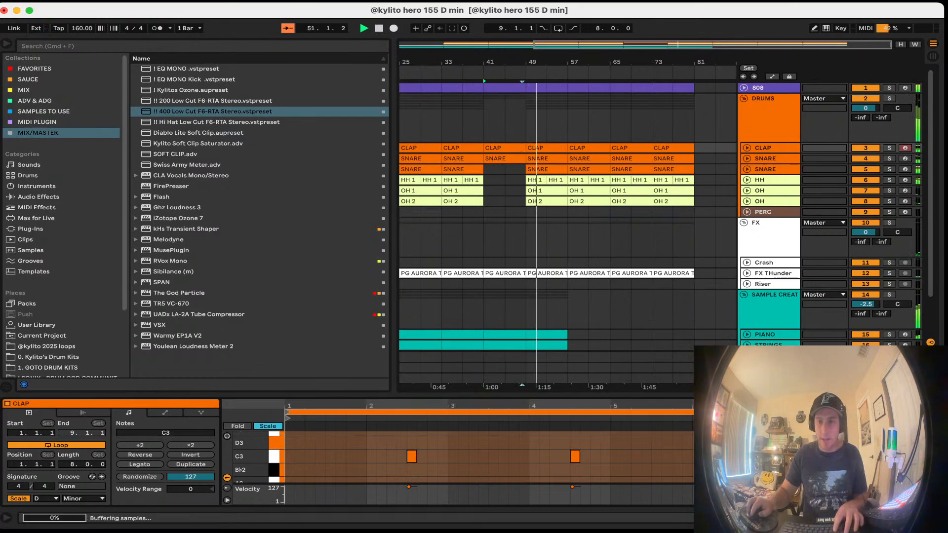
{"action": "left_click_drag", "start_coordinate": [469, 170], "coordinate": [513, 171]}
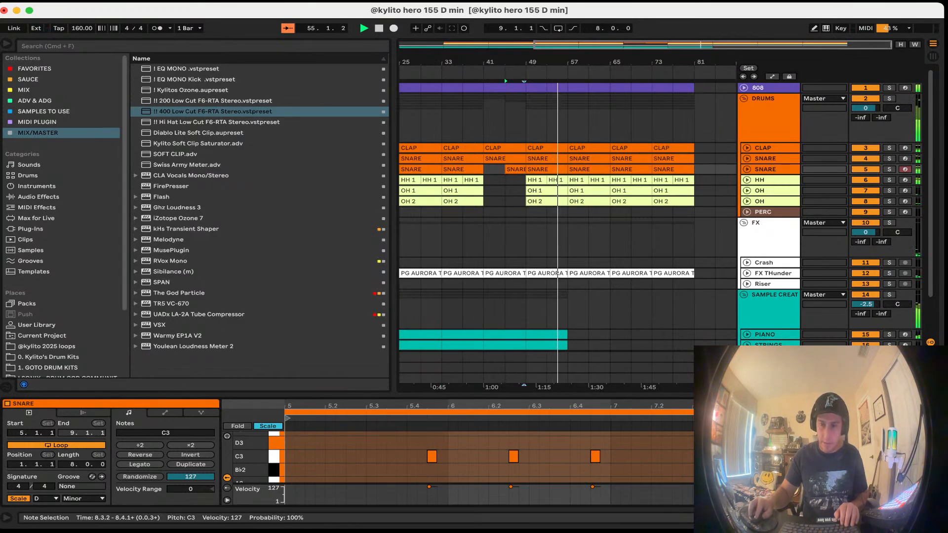
Step: Check the notes and velocities of the 808 clip at bar 41, and hide the clip editor
{"action": "left_click", "coordinate": [506, 85]}
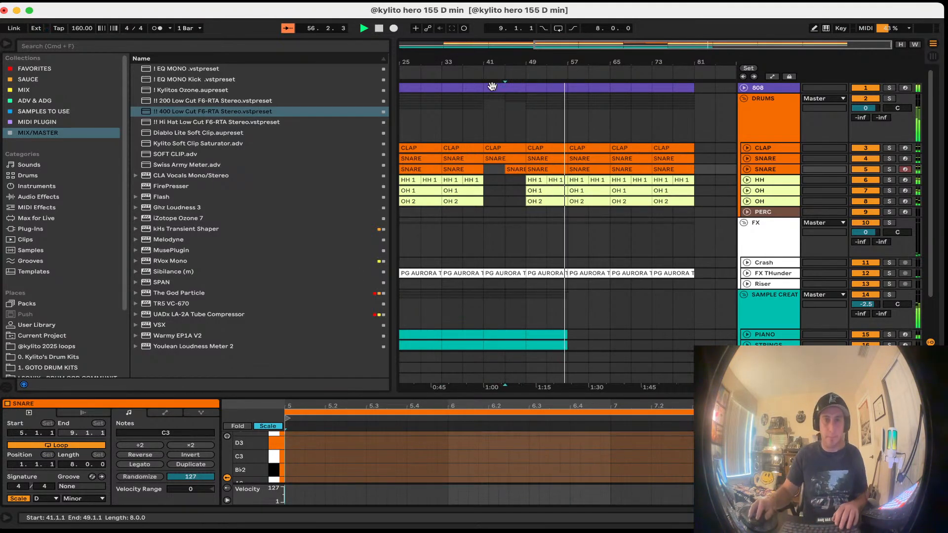
{"action": "double_click", "coordinate": [506, 85]}
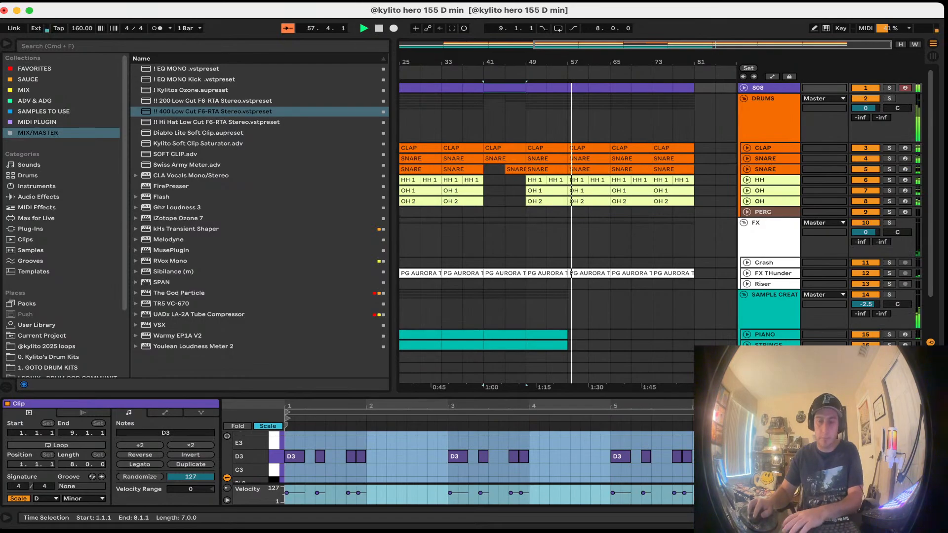
{"action": "left_click", "coordinate": [876, 464]}
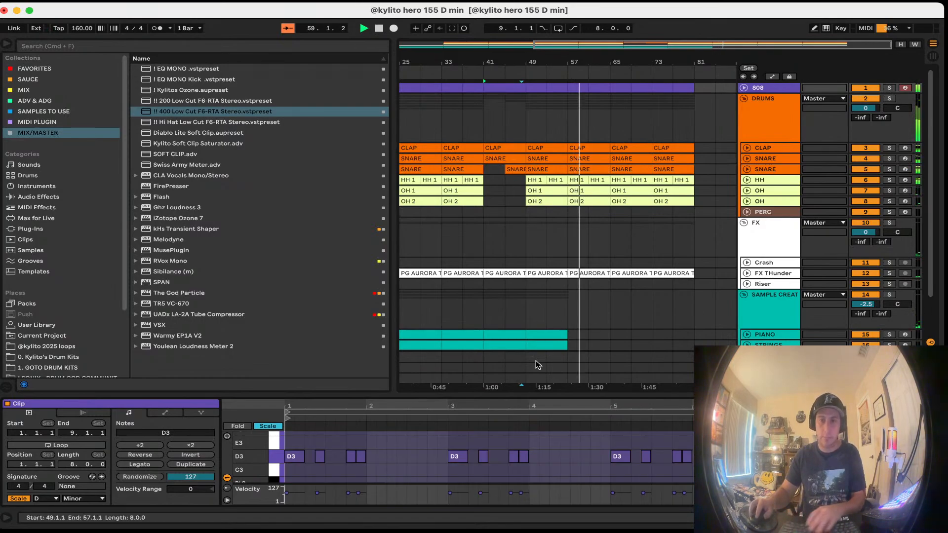
{"action": "left_click_drag", "start_coordinate": [527, 397], "coordinate": [507, 453]}
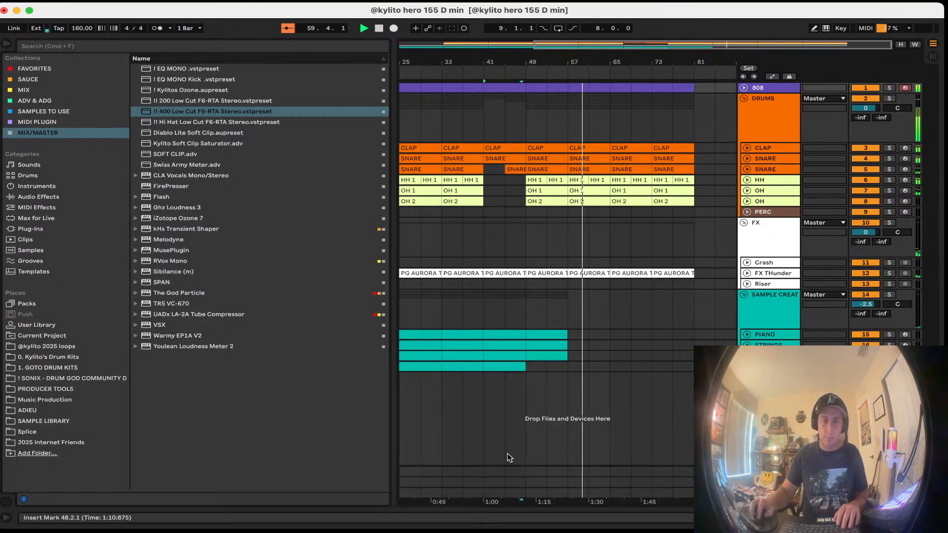
Step: Restart playback from the beginning, and delete the piano, strings and piano bass clips from bar 41 to 57
{"action": "left_click", "coordinate": [362, 28]}
{"action": "left_click", "coordinate": [586, 367]}
{"action": "key", "text": "w"}
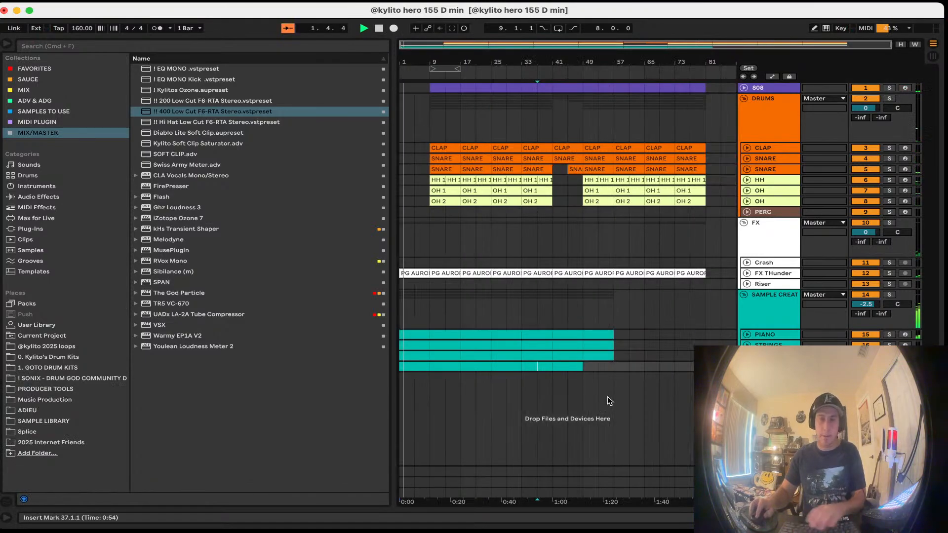
{"action": "left_click_drag", "start_coordinate": [629, 366], "coordinate": [402, 333]}
{"action": "left_click_drag", "start_coordinate": [618, 365], "coordinate": [556, 335]}
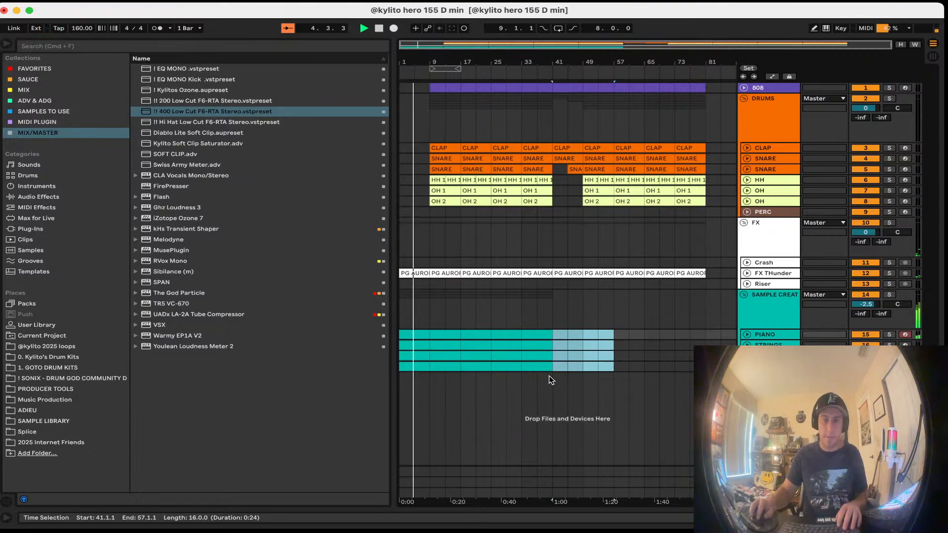
{"action": "key", "text": "Delete"}
Step: Duplicate bars 1 to 41 of the PIANO, STRINGS and PIANO BASS tracks up to bar 81
{"action": "left_click_drag", "start_coordinate": [549, 376], "coordinate": [396, 337]}
{"action": "key", "text": "super+d"}
{"action": "left_click", "coordinate": [552, 415]}
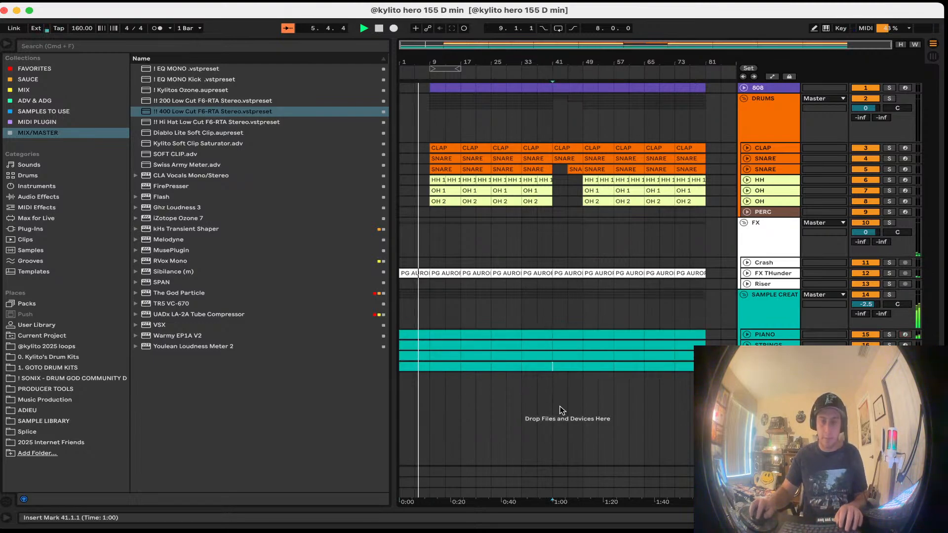
{"action": "double_click", "coordinate": [498, 347]}
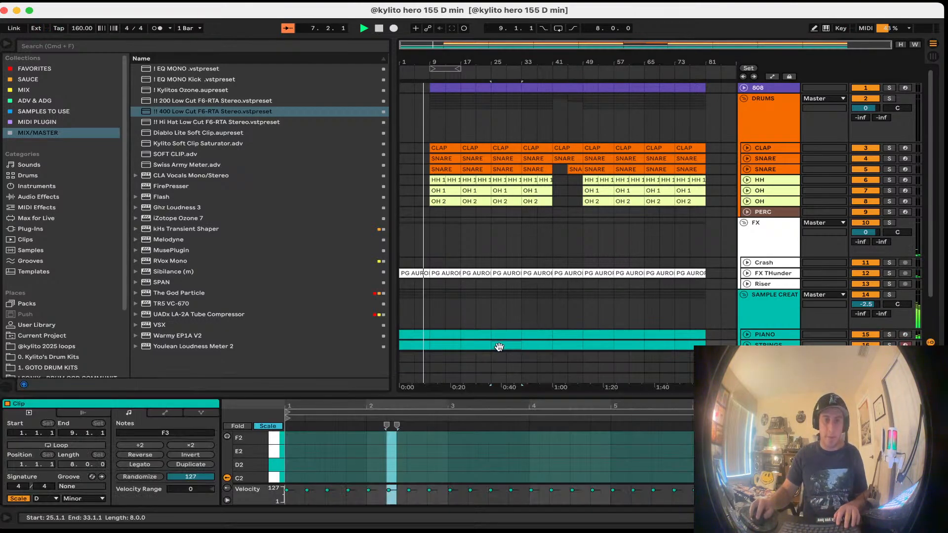
{"action": "key", "text": "super+alt+l"}
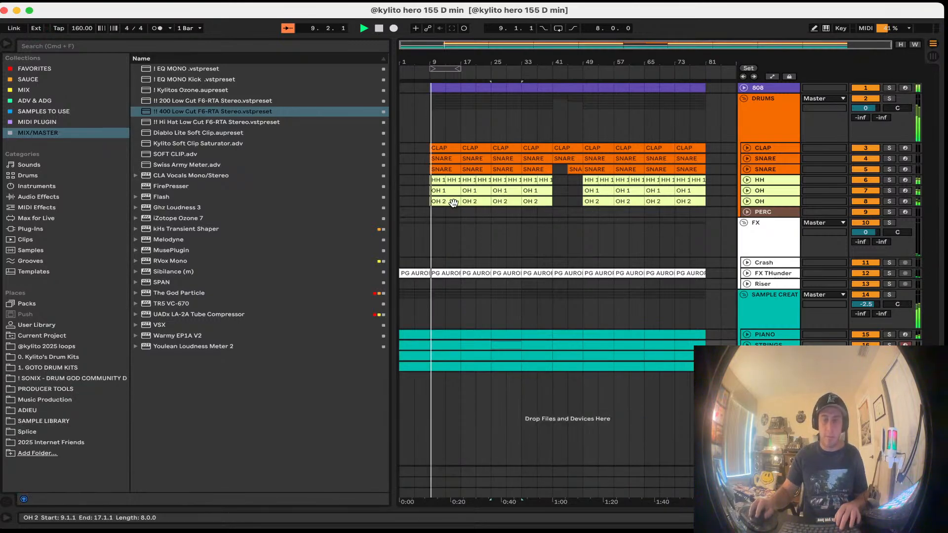
Step: Show the PERC track's devices and open the 6. Perc folder of the Drum and Drummer kit in 0. Kylito's Drum Kits
{"action": "double_click", "coordinate": [767, 212]}
{"action": "left_click", "coordinate": [47, 346]}
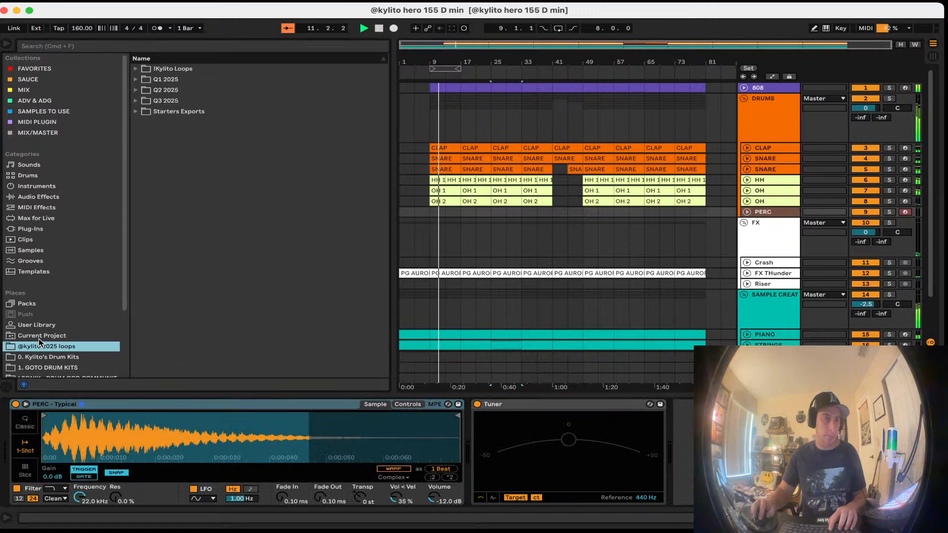
{"action": "scroll", "coordinate": [113, 234], "scroll_direction": "down", "scroll_amount": 3}
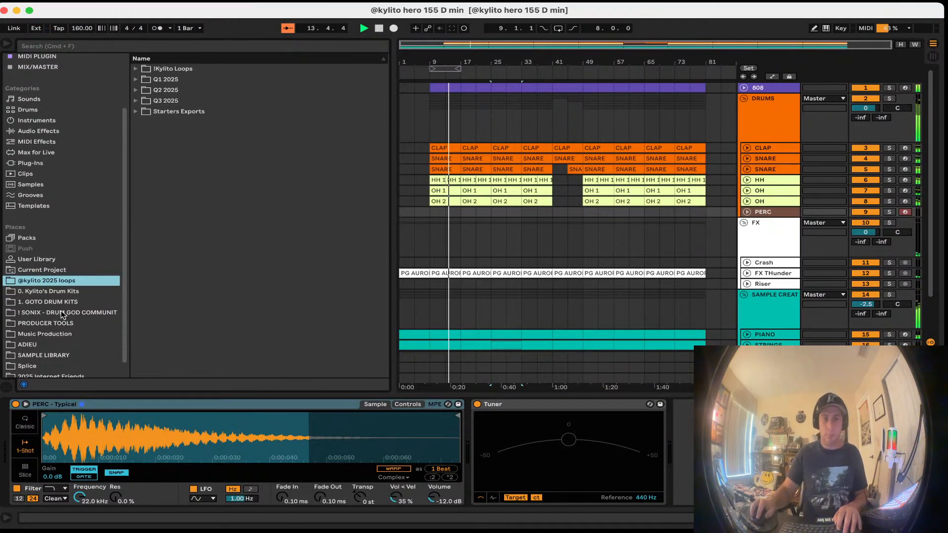
{"action": "left_click", "coordinate": [60, 291]}
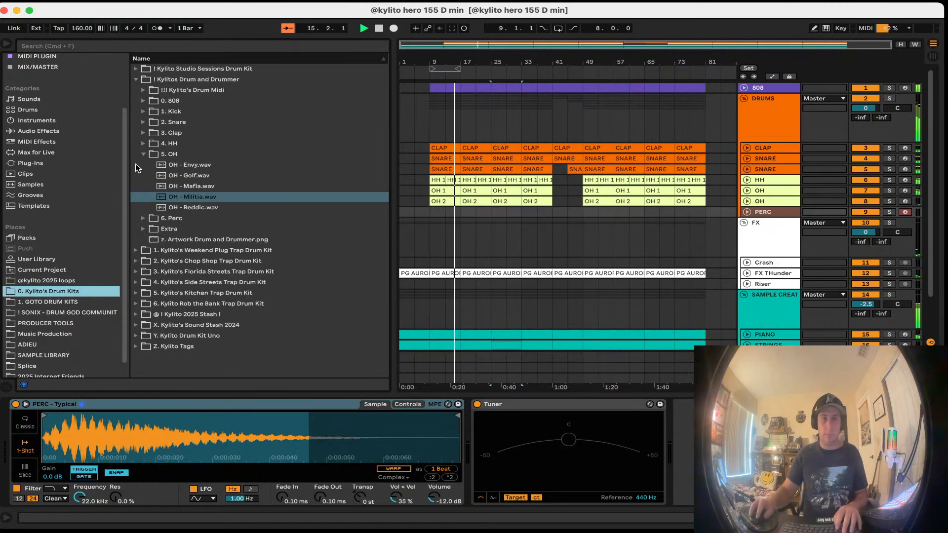
{"action": "key", "text": "Left"}
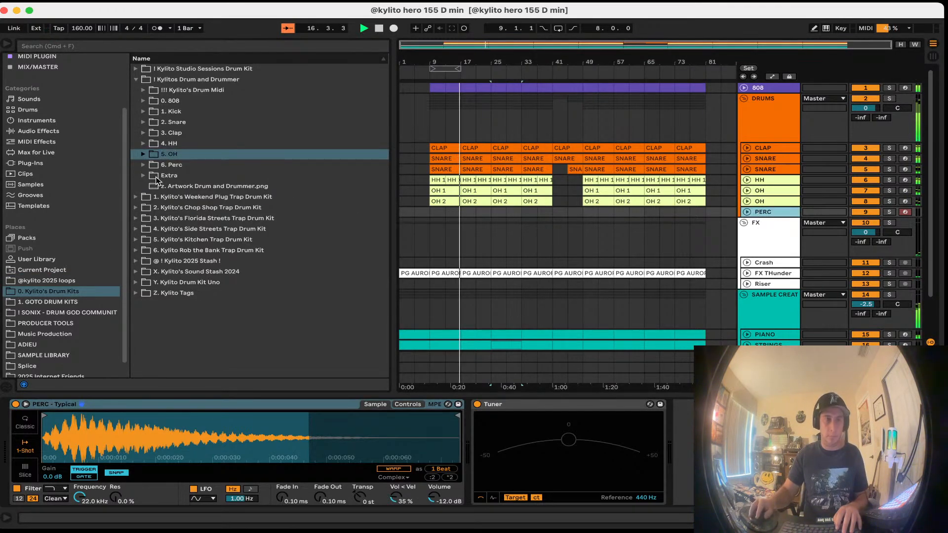
{"action": "left_click", "coordinate": [144, 165]}
Step: Audition the percussion samples PERC - Dice, Typical, Triangle, Quatroz and Chop
{"action": "left_click", "coordinate": [192, 187]}
{"action": "left_click", "coordinate": [208, 217]}
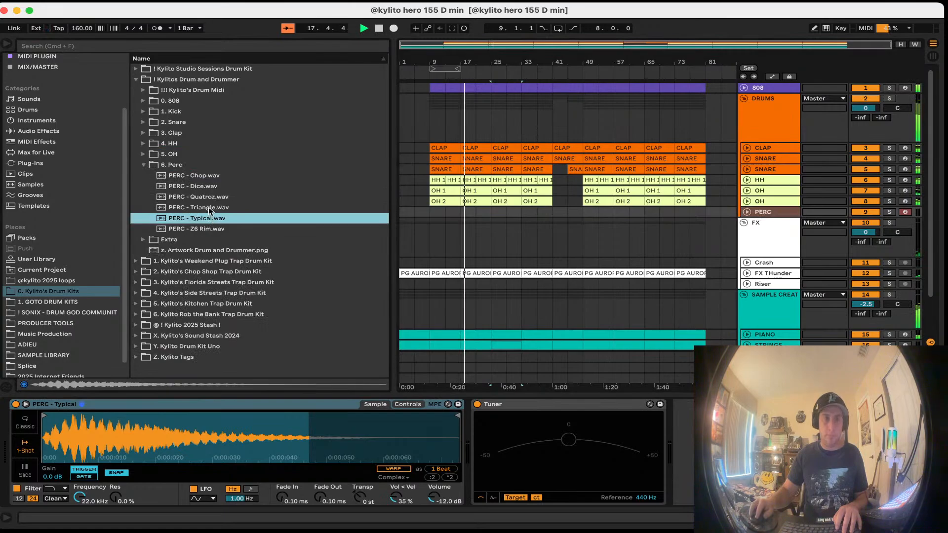
{"action": "left_click", "coordinate": [214, 208]}
{"action": "left_click", "coordinate": [208, 197]}
{"action": "left_click", "coordinate": [206, 176]}
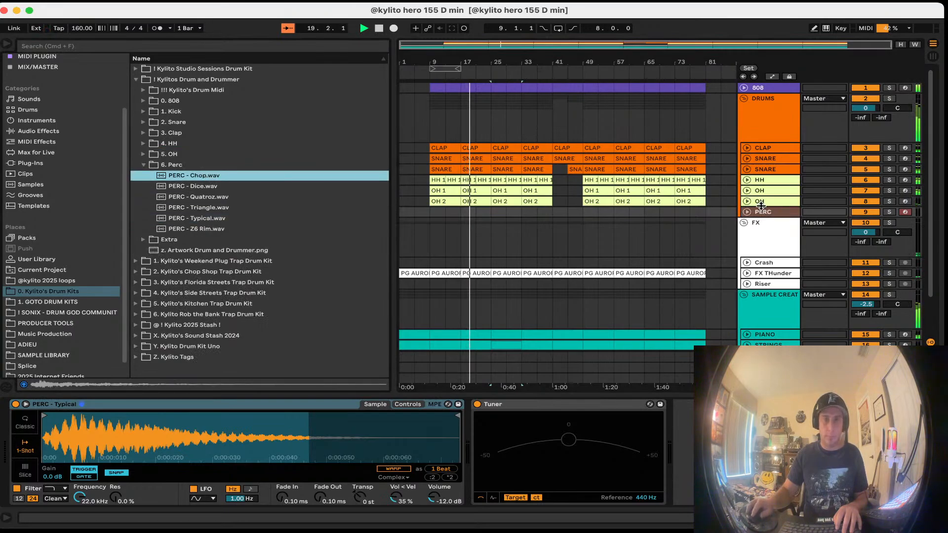
Step: Load the PERC - Chop sample into the PERC track's sampler and set it to 1-Shot mode
{"action": "double_click", "coordinate": [763, 212]}
{"action": "double_click", "coordinate": [222, 181]}
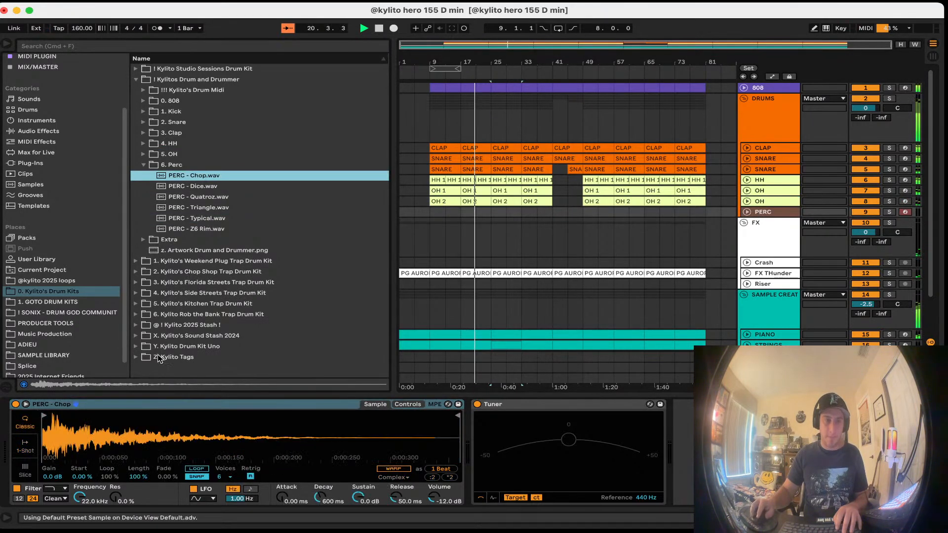
{"action": "left_click", "coordinate": [25, 445]}
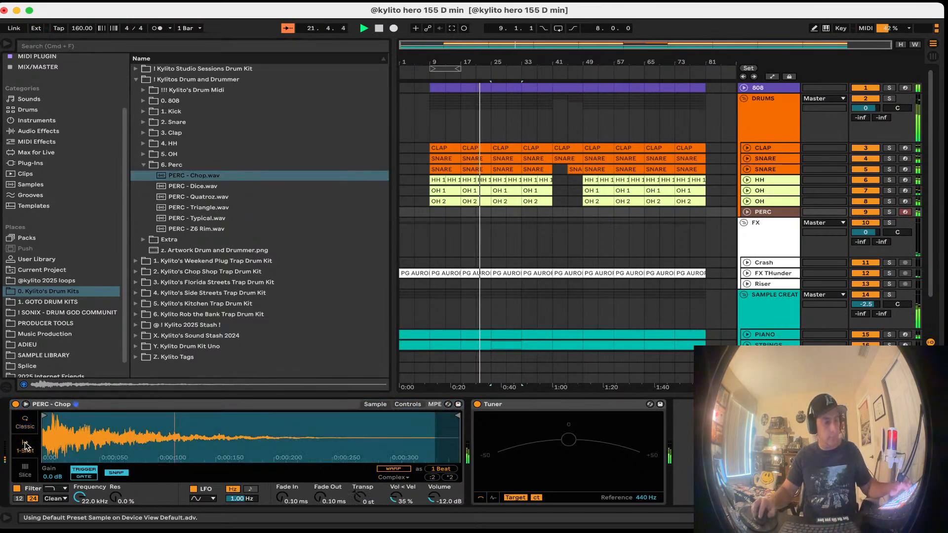
Step: Record Chop percussion hits on the PERC track from about bar 23 to bar 27, with the track unfolded, and stop playback
{"action": "key", "text": "F9"}
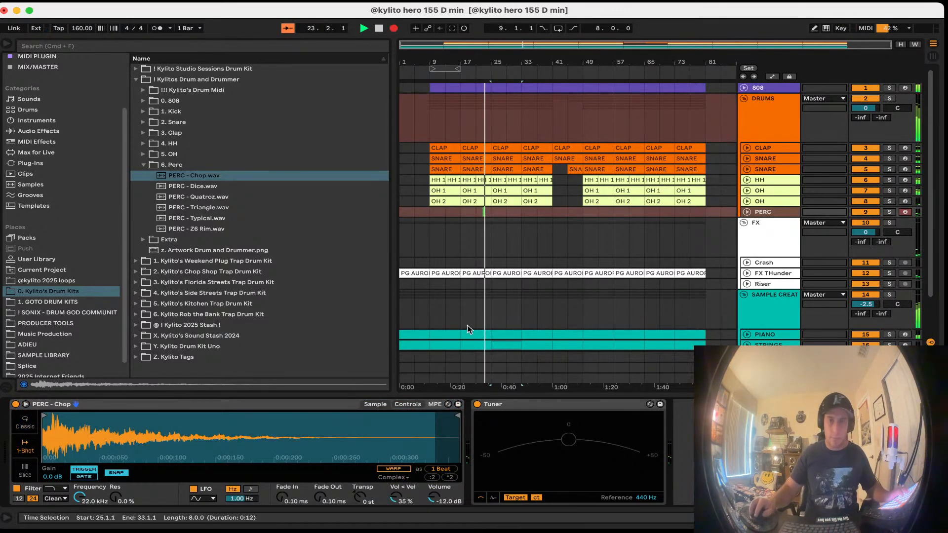
{"action": "left_click", "coordinate": [747, 212]}
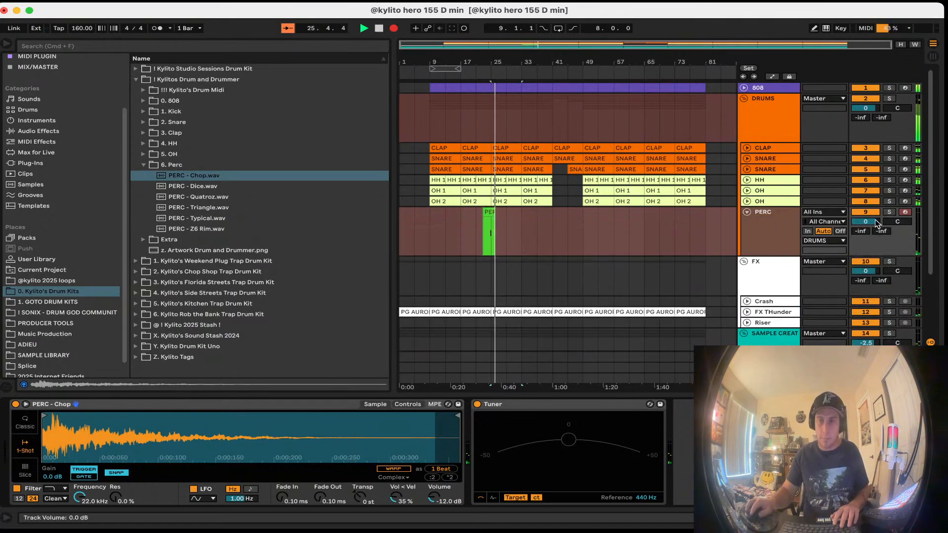
{"action": "key", "text": "space"}
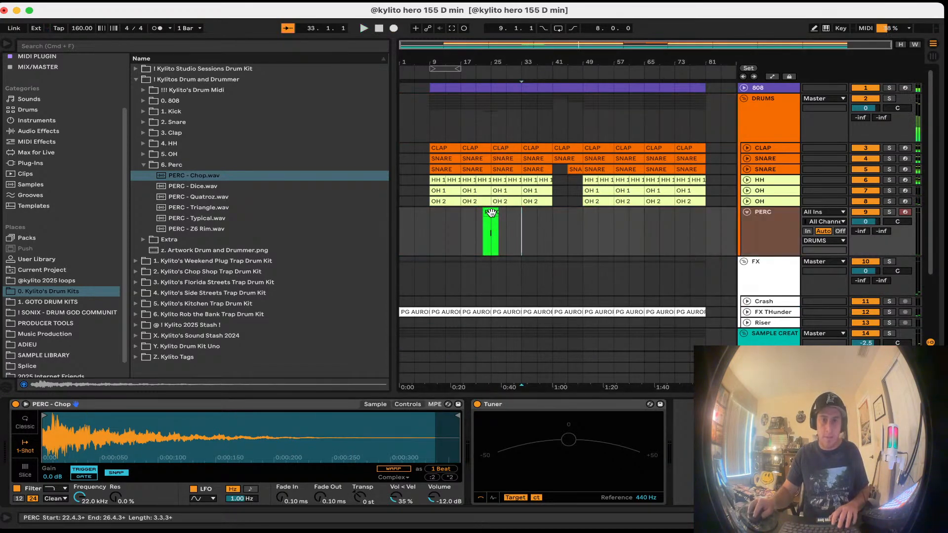
Step: Open the recorded PERC clip's notes, with the clip shortened to end at bar 25, and play it back
{"action": "double_click", "coordinate": [487, 211]}
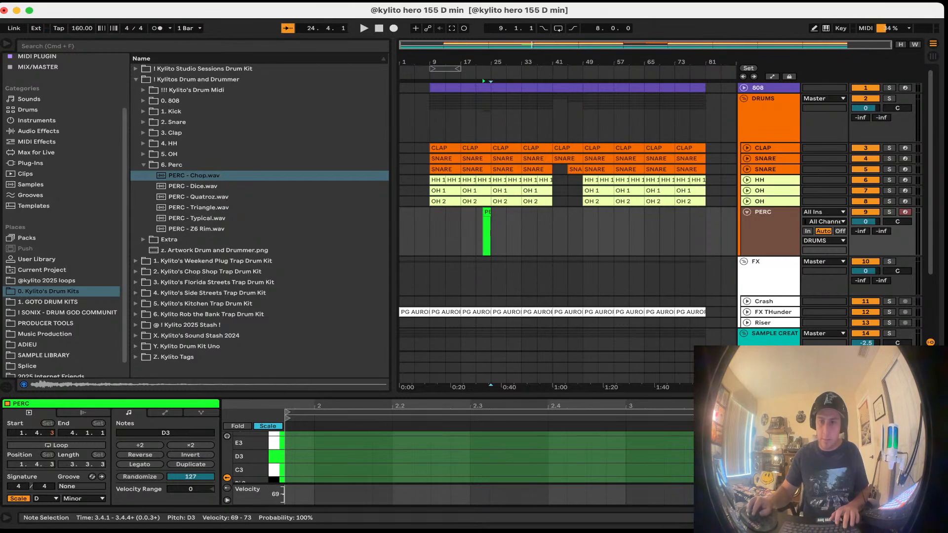
{"action": "key", "text": "space"}
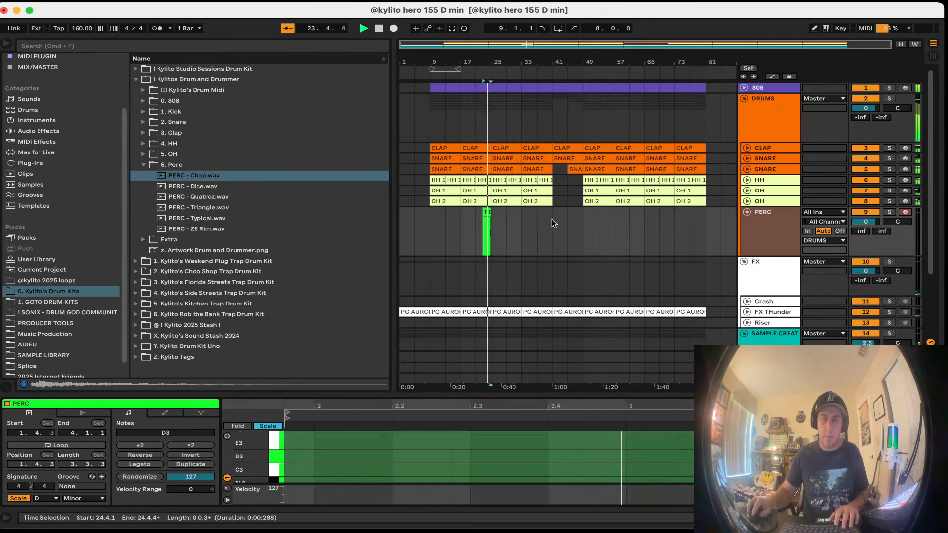
Step: Repeat the percussion clip every eight bars on the PERC track, with copies ending at bars 17, 25, 33 and 41
{"action": "left_click", "coordinate": [520, 219]}
{"action": "mouse_move", "coordinate": [484, 210]}
{"action": "left_mouse_down"}
{"action": "mouse_move", "coordinate": [451, 213]}
{"action": "mouse_move", "coordinate": [472, 214]}
{"action": "left_mouse_up"}
{"action": "key", "text": "super+d"}
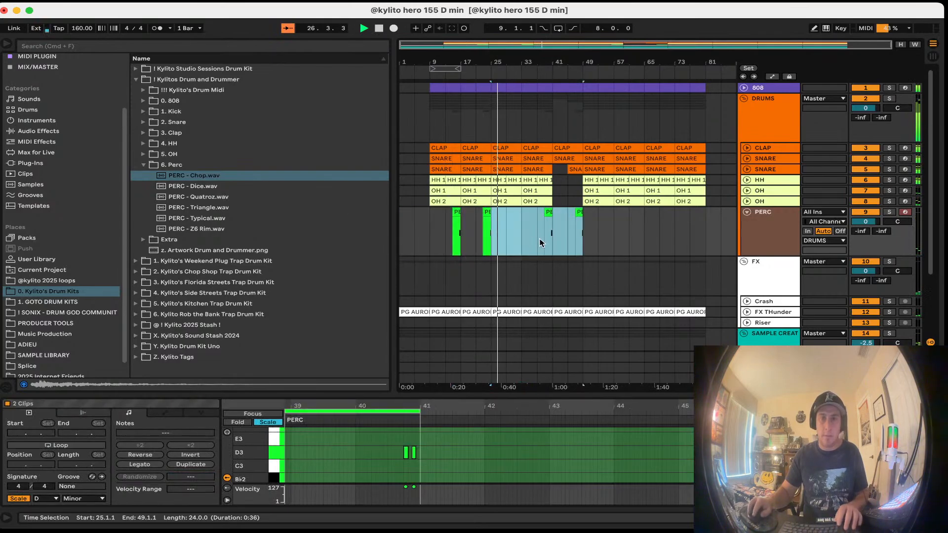
{"action": "left_click_drag", "start_coordinate": [548, 210], "coordinate": [518, 217]}
{"action": "left_click", "coordinate": [516, 211]}
{"action": "key", "text": "Delete"}
{"action": "key", "text": "super+z"}
{"action": "key", "text": "super+z"}
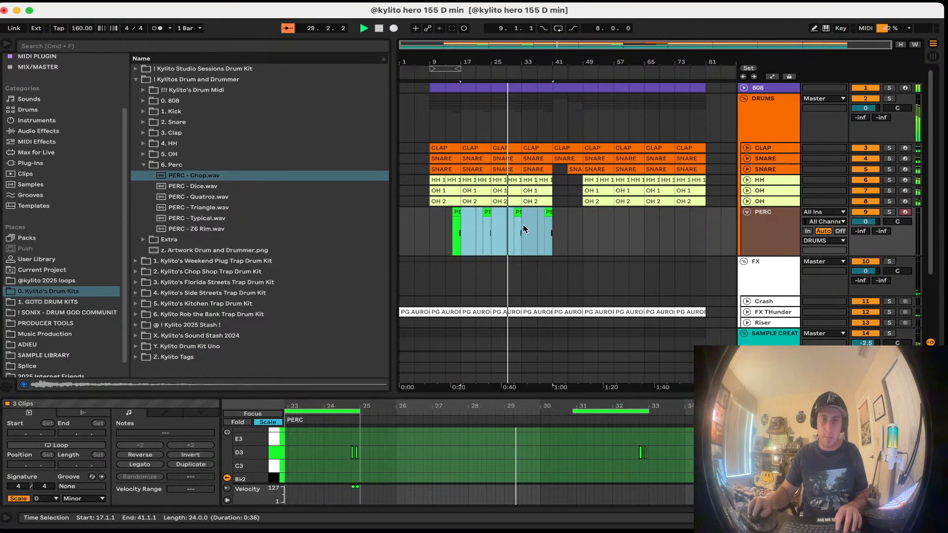
Step: Apply the PERC track's colour to its clips and set the track's volume to -11.5 dB and pan to 12R
{"action": "left_click", "coordinate": [523, 227]}
{"action": "right_click", "coordinate": [762, 220]}
{"action": "left_click", "coordinate": [804, 376]}
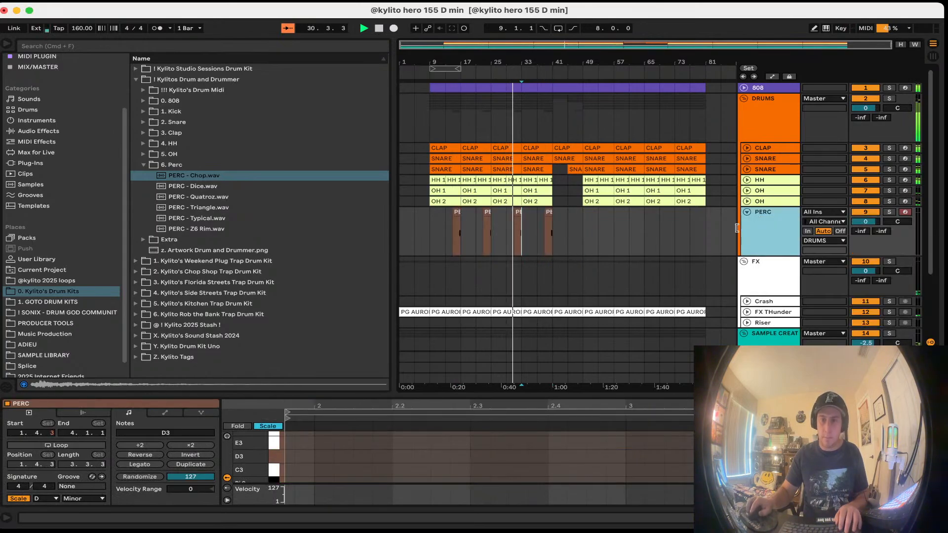
{"action": "left_click_drag", "start_coordinate": [867, 222], "coordinate": [898, 215]}
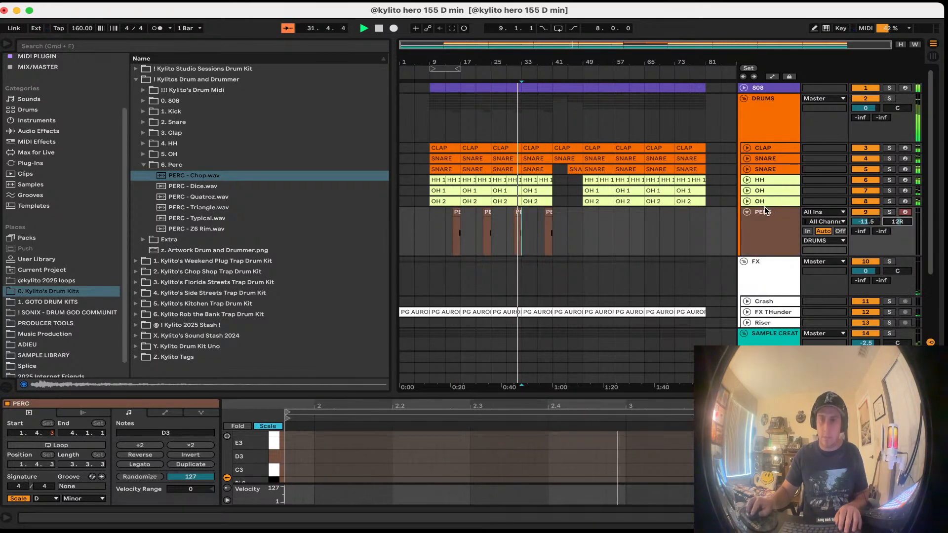
Step: Collapse the PERC track and duplicate its clip pattern over bars 41 to 81
{"action": "left_click", "coordinate": [747, 211]}
{"action": "left_click_drag", "start_coordinate": [553, 213], "coordinate": [365, 207]}
{"action": "key", "text": "super+d"}
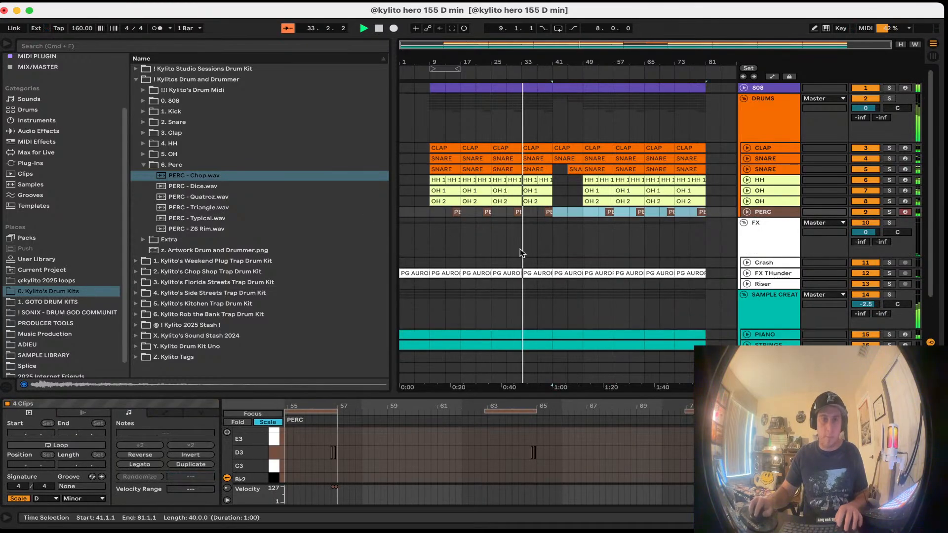
Step: Add extra percussion clips ending at bars 21 and 61 on the PERC track, and save the set
{"action": "left_click", "coordinate": [555, 253]}
{"action": "left_click", "coordinate": [594, 211]}
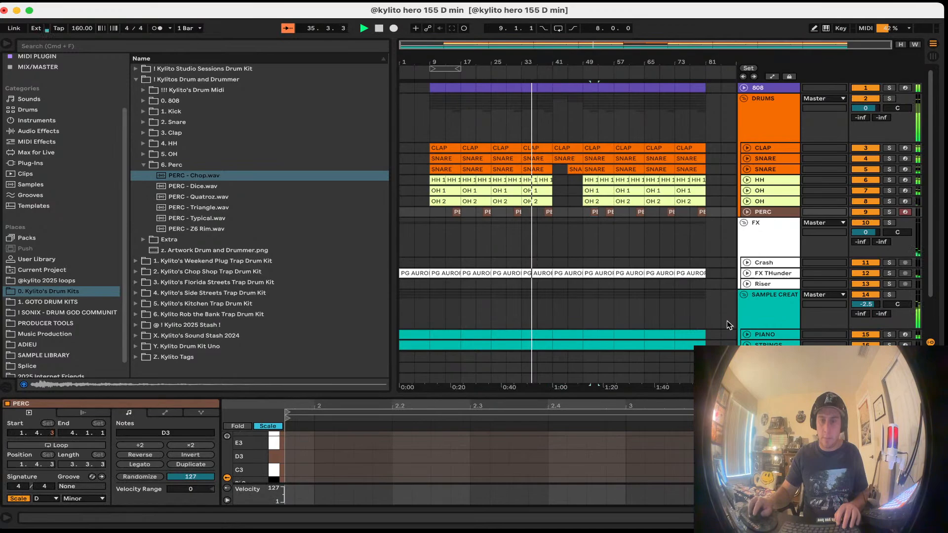
{"action": "left_click", "coordinate": [582, 215]}
{"action": "left_click", "coordinate": [494, 213]}
{"action": "left_click_drag", "start_coordinate": [494, 213], "coordinate": [479, 213]}
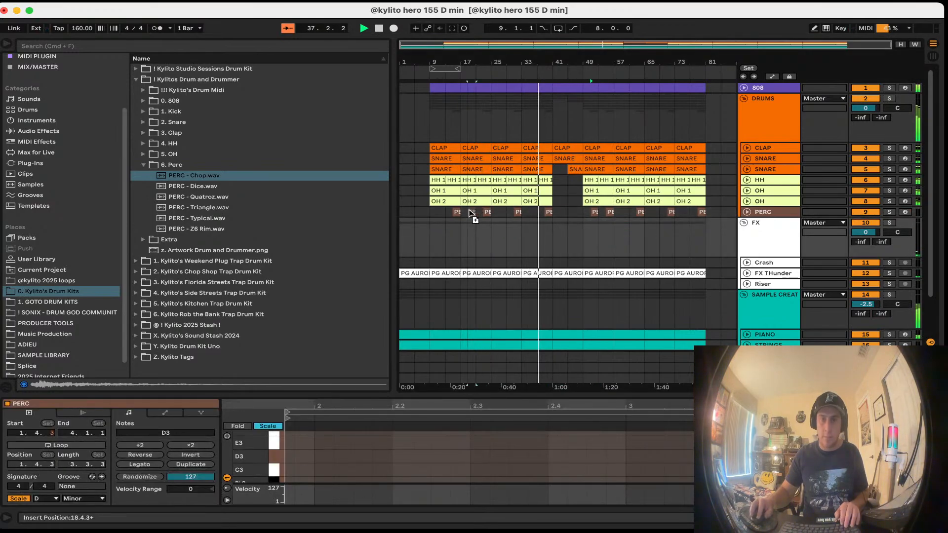
{"action": "left_click", "coordinate": [620, 214]}
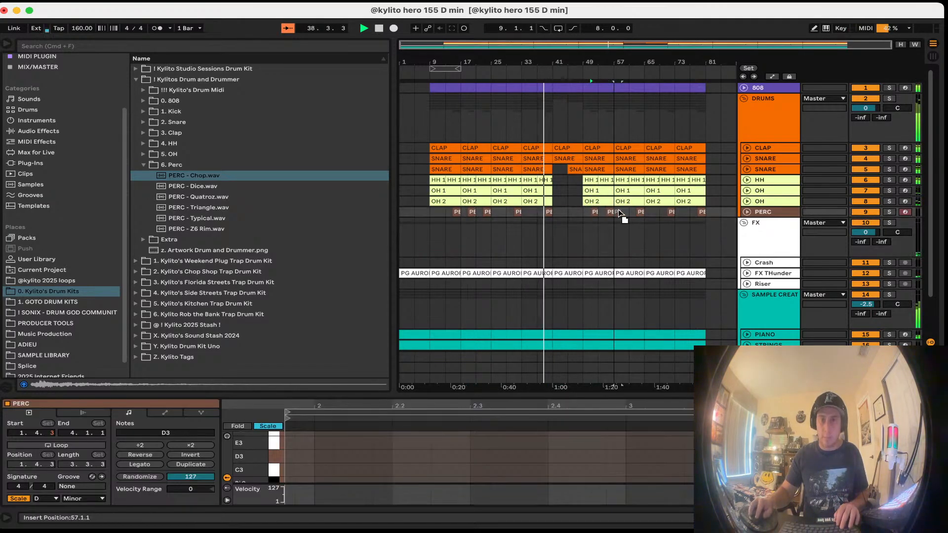
{"action": "left_click", "coordinate": [631, 234]}
{"action": "key", "text": "super+s"}
Step: Delete the OH 2 clips at bars 9, 33 and 65 and the OH 1 clips at bars 17 and 57
{"action": "left_click", "coordinate": [440, 201]}
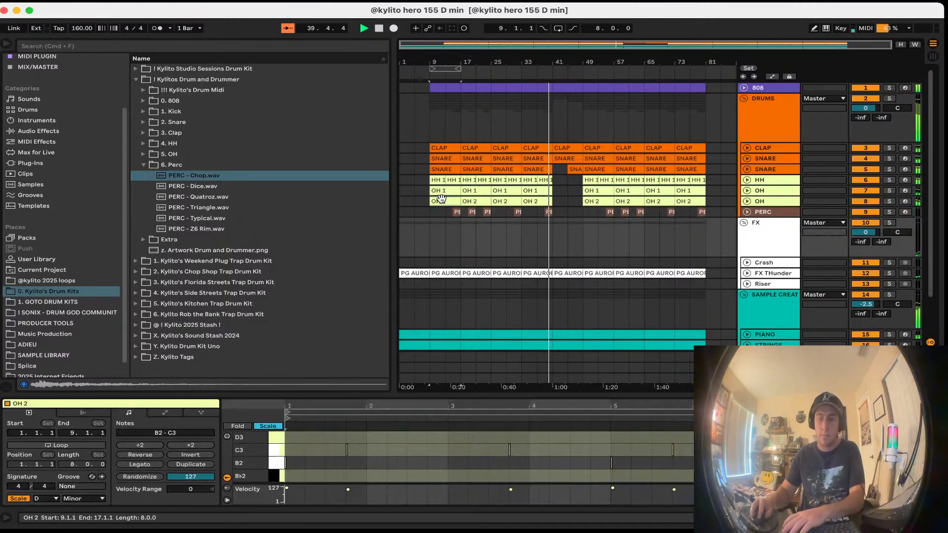
{"action": "key", "text": "Delete"}
{"action": "left_click", "coordinate": [482, 191]}
{"action": "key", "text": "Delete"}
{"action": "left_click", "coordinate": [536, 202]}
{"action": "key", "text": "Delete"}
{"action": "left_click", "coordinate": [624, 191]}
{"action": "key", "text": "Delete"}
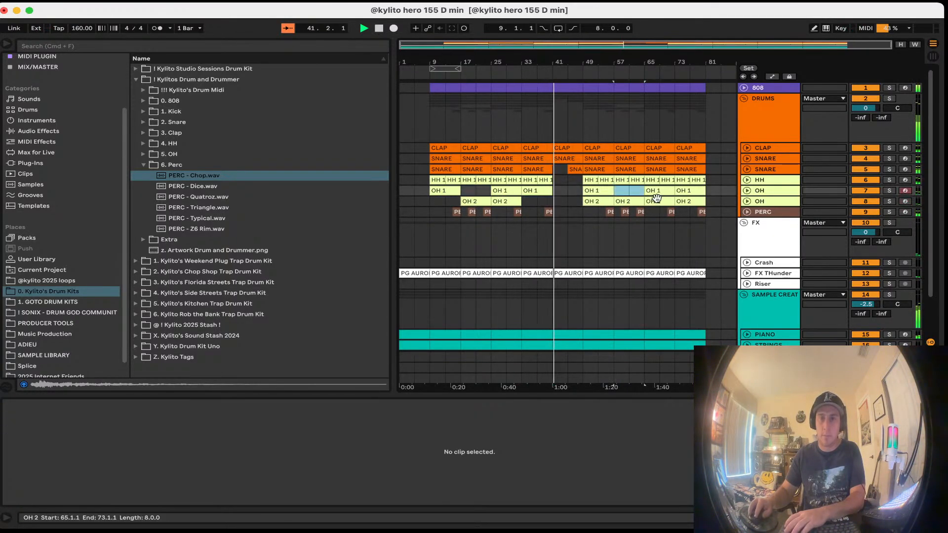
{"action": "left_click", "coordinate": [660, 202]}
{"action": "key", "text": "Delete"}
Step: Trim the CLAP clip and the upper SNARE track's clip in bars 41 to 49 to start at bar 45
{"action": "left_click", "coordinate": [598, 169]}
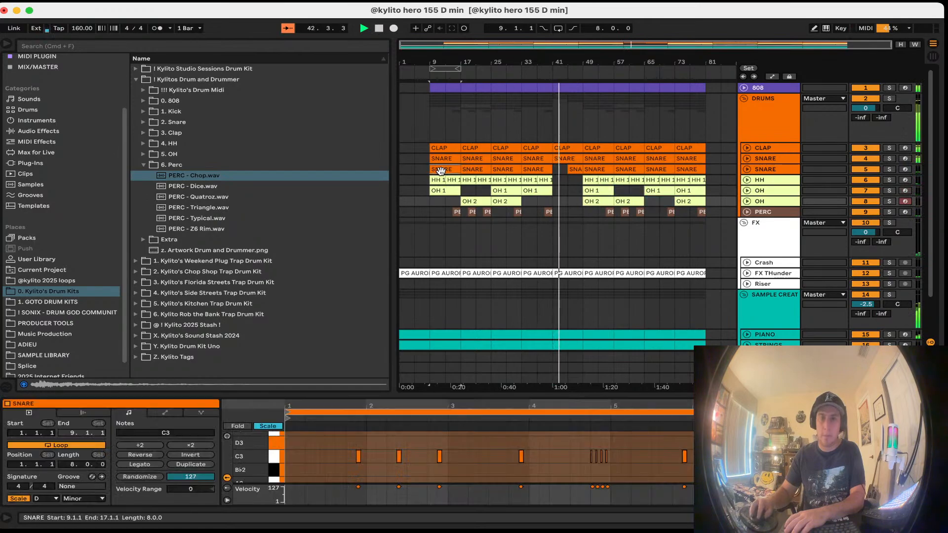
{"action": "left_click", "coordinate": [567, 158]}
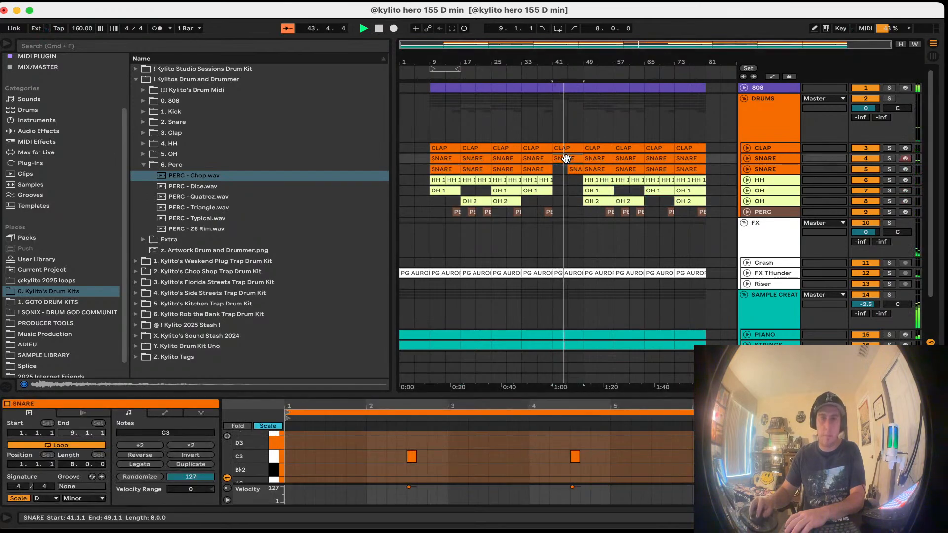
{"action": "left_click", "coordinate": [558, 146], "text": "shift"}
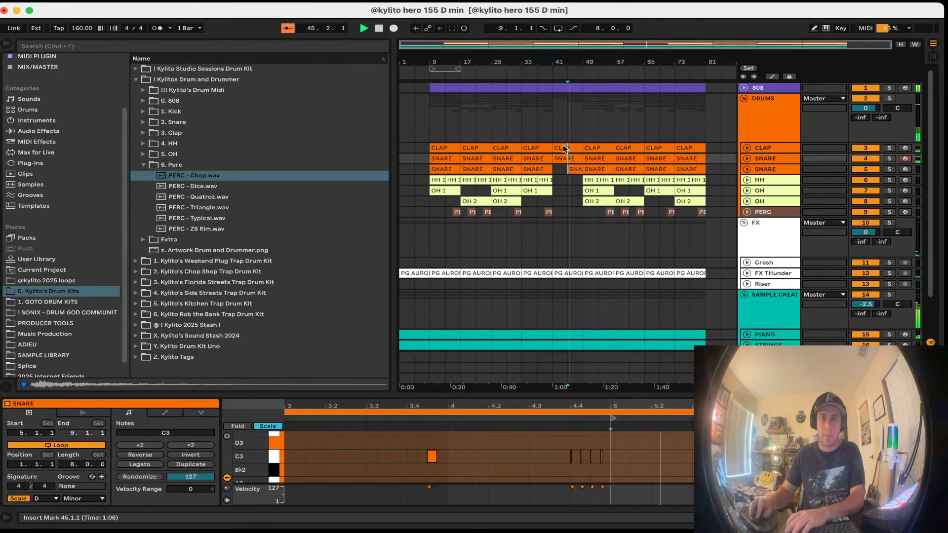
{"action": "left_click_drag", "start_coordinate": [558, 147], "coordinate": [574, 148]}
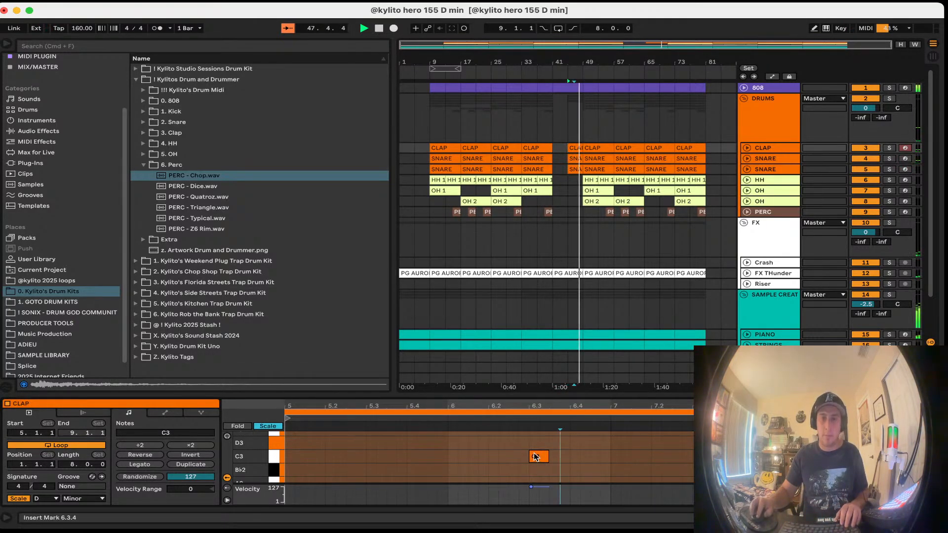
Step: Try replacing the clap in bars 45 to 49 with a trimmed copy of the CLAP clip at bar 33
{"action": "left_click", "coordinate": [530, 149]}
{"action": "key", "text": "super+d"}
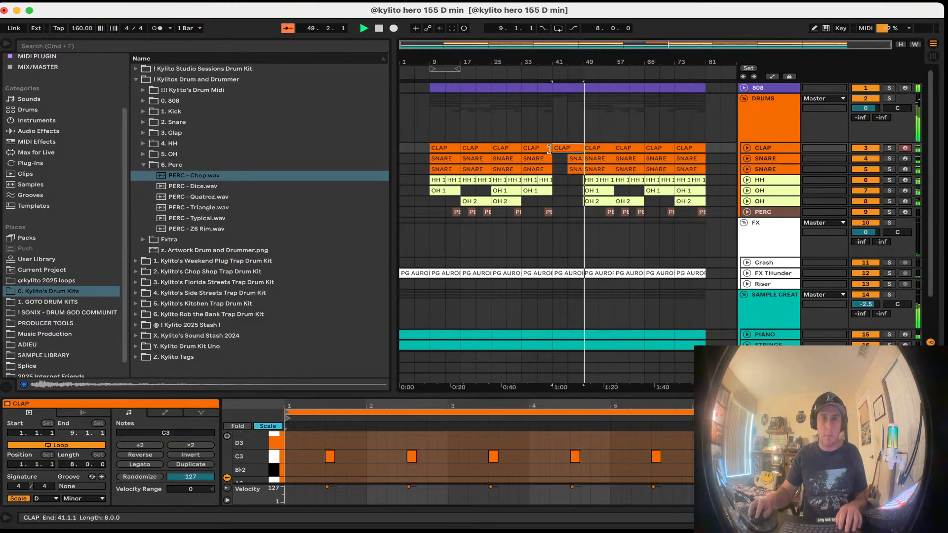
{"action": "left_click_drag", "start_coordinate": [554, 150], "coordinate": [566, 150]}
{"action": "left_click", "coordinate": [572, 158]}
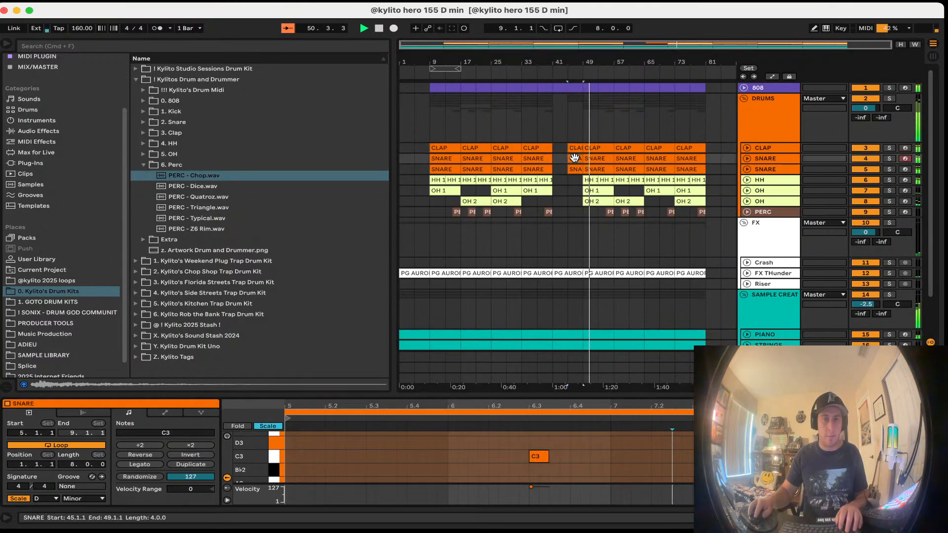
{"action": "left_click", "coordinate": [575, 150]}
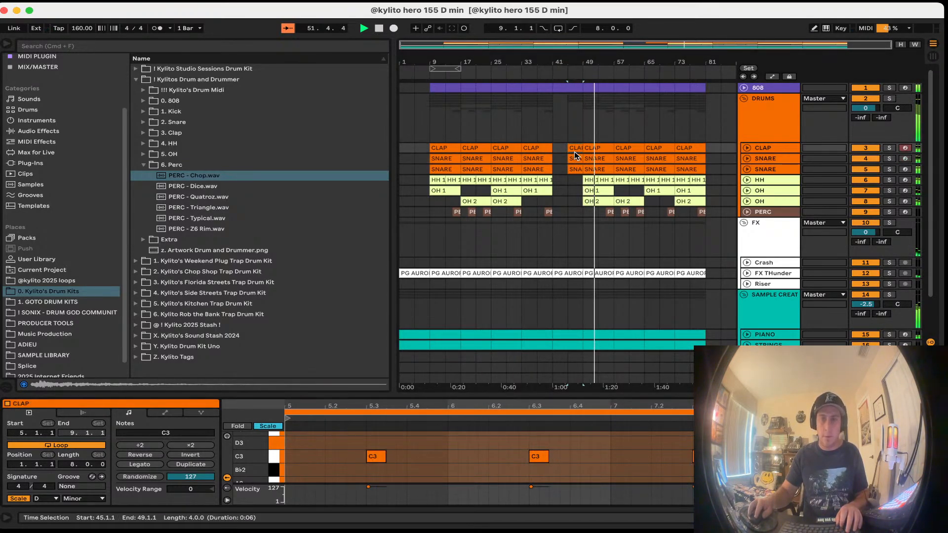
{"action": "left_click", "coordinate": [572, 168]}
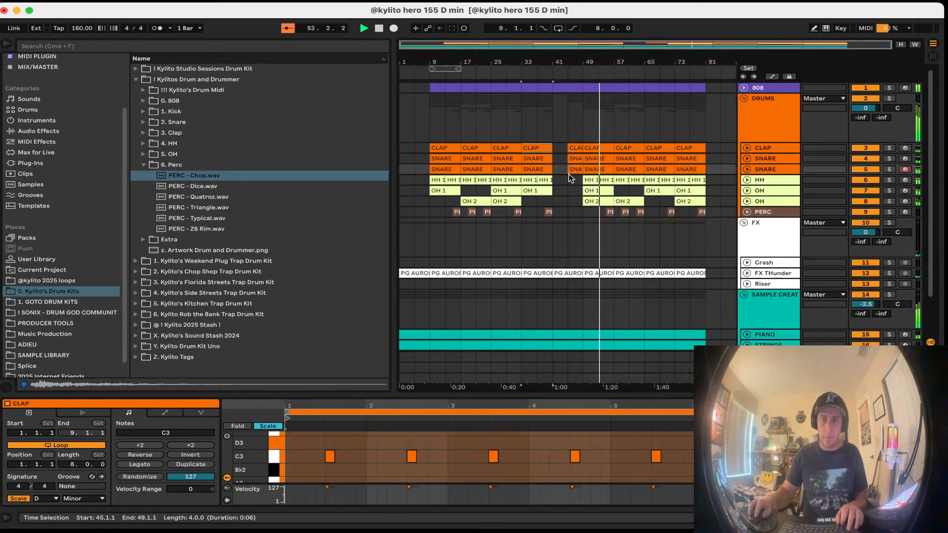
{"action": "key", "text": "super+z"}
Step: Trim only the CLAP clip in bars 41 to 49 so it starts at bar 45
{"action": "left_click", "coordinate": [570, 149]}
{"action": "left_click_drag", "start_coordinate": [553, 149], "coordinate": [569, 149]}
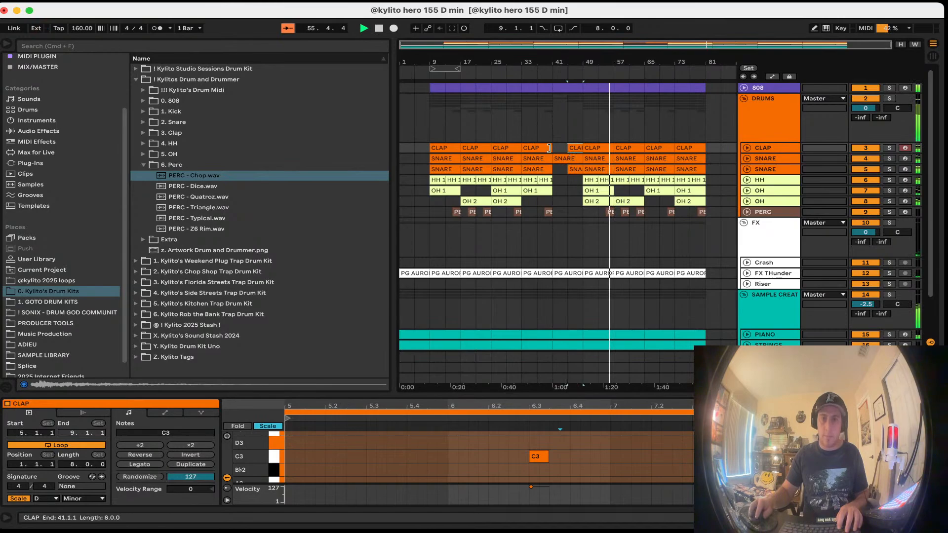
{"action": "left_click", "coordinate": [546, 148]}
Step: Split the CLAP clip and the upper SNARE track's clip in bars 33 to 41 at bar 37
{"action": "left_click", "coordinate": [538, 155]}
{"action": "key", "text": "super+e"}
{"action": "left_click", "coordinate": [534, 148]}
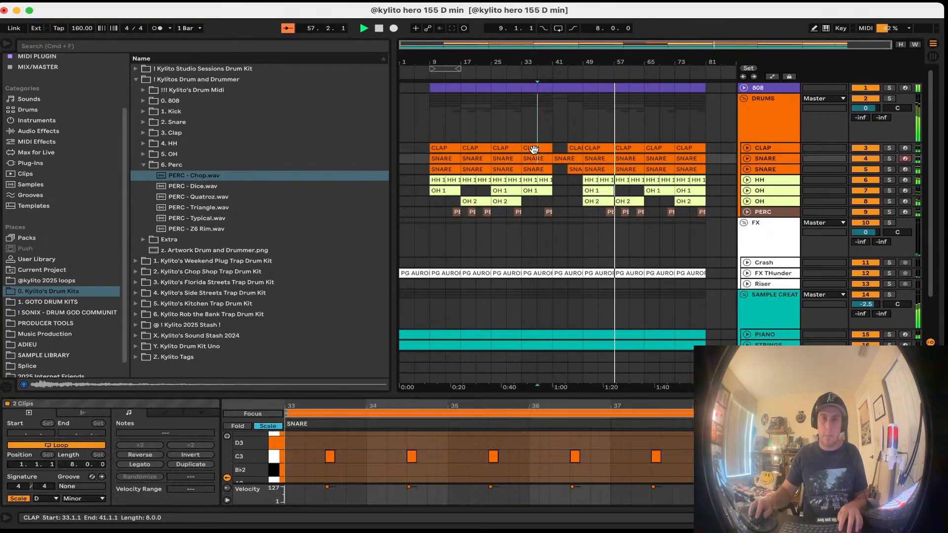
{"action": "left_click", "coordinate": [539, 149]}
{"action": "key", "text": "super+e"}
{"action": "left_click", "coordinate": [541, 148]}
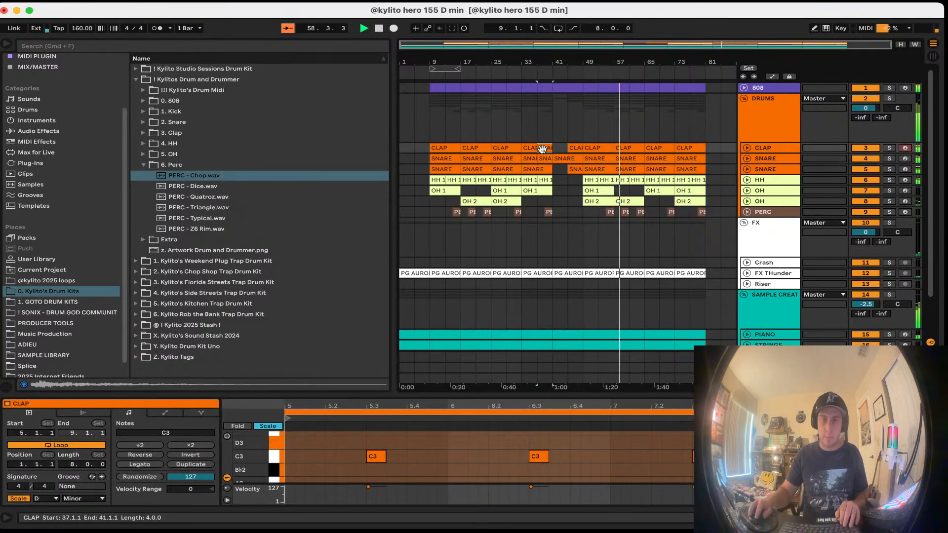
Step: Copy the C3 note in the bar 45 CLAP clip to positions 5.3 and 7.3
{"action": "left_click", "coordinate": [571, 148]}
{"action": "left_click", "coordinate": [539, 459]}
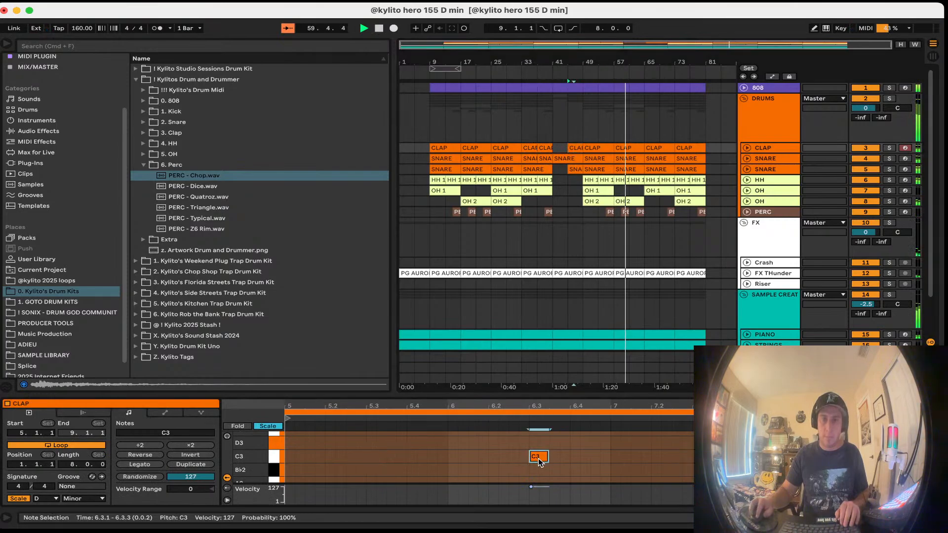
{"action": "left_click_drag", "start_coordinate": [538, 459], "coordinate": [703, 459]}
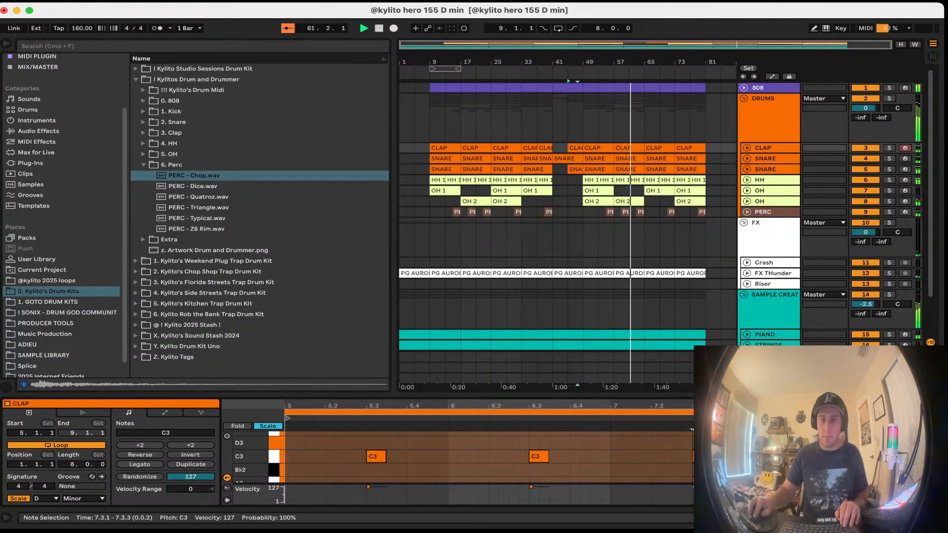
{"action": "left_click", "coordinate": [582, 237]}
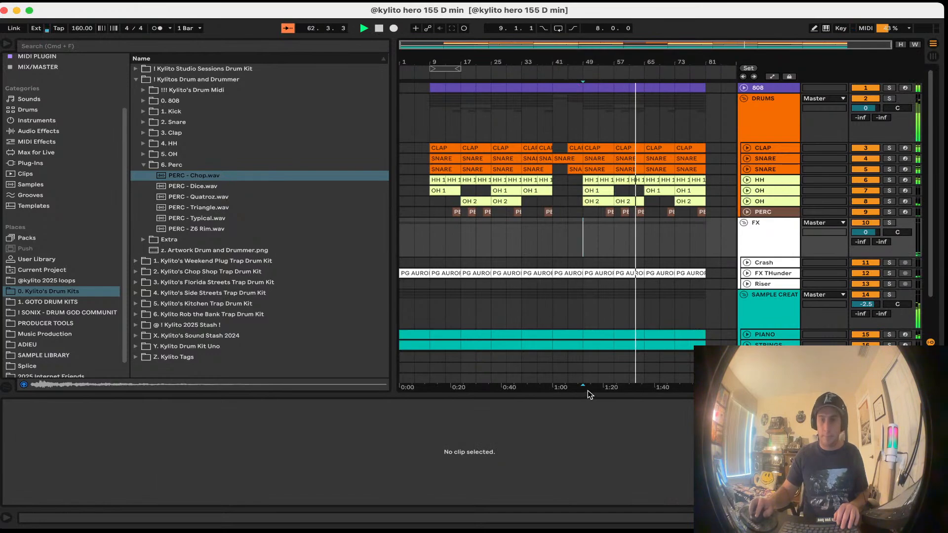
Step: Enlarge the arrangement area and delete bars 57 to 65 from the lowest track of the sample group
{"action": "left_click_drag", "start_coordinate": [588, 394], "coordinate": [589, 501]}
{"action": "left_click", "coordinate": [636, 367]}
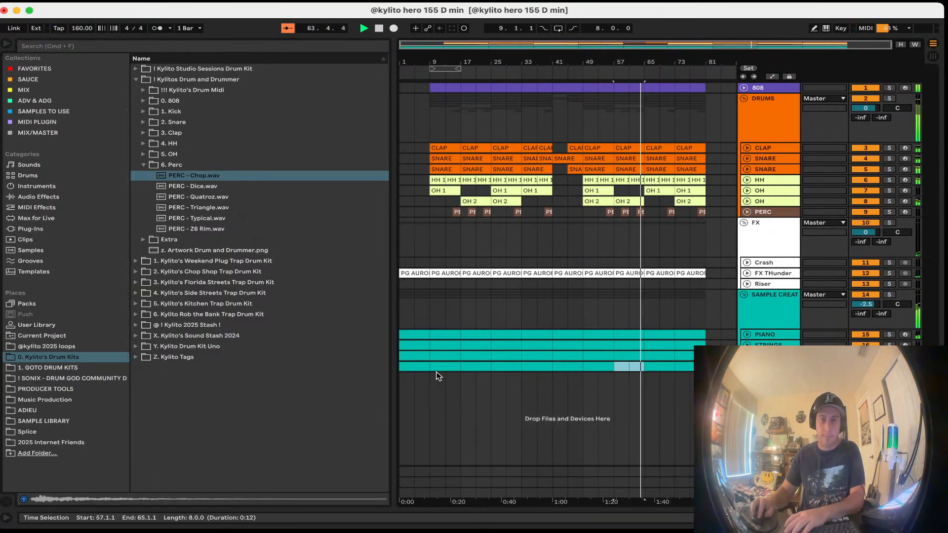
{"action": "key", "text": "Delete"}
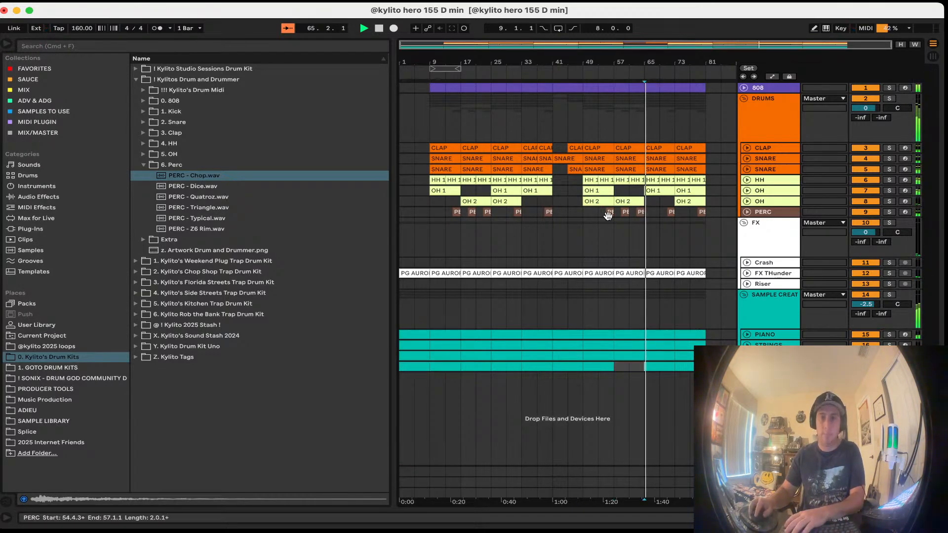
Step: Open the 808 track's devices and set the Spinz 808 sampler's volume to -5.29 dB
{"action": "double_click", "coordinate": [761, 89]}
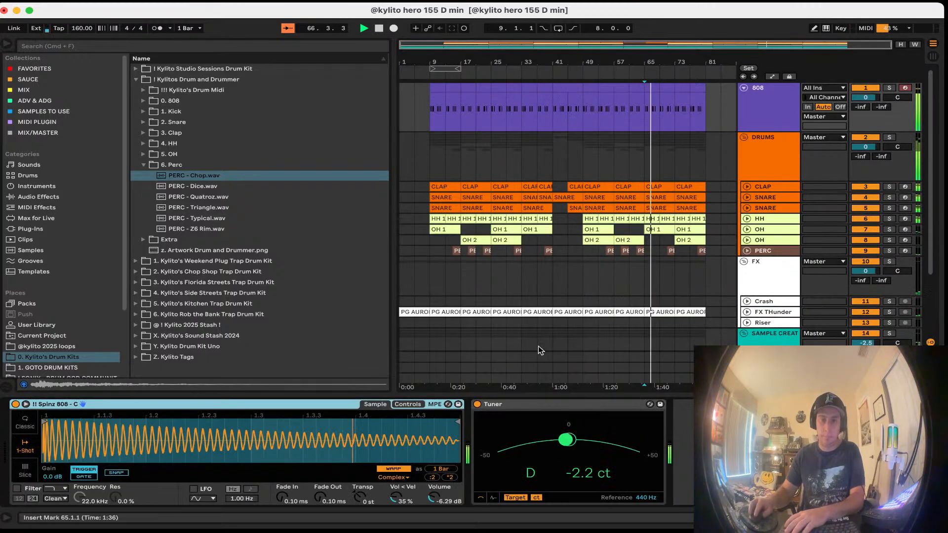
{"action": "left_click_drag", "start_coordinate": [434, 498], "coordinate": [434, 494]}
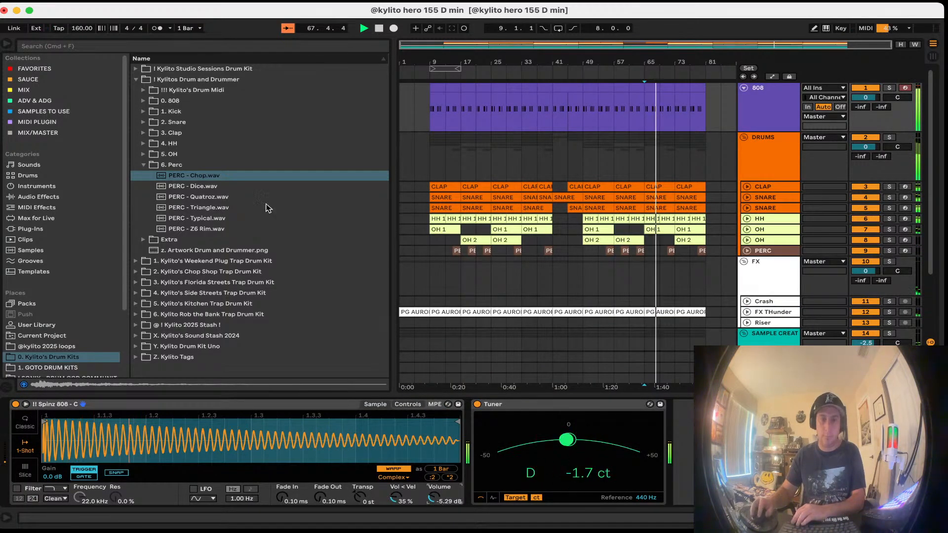
Step: Add a Saturator from the favourites to the 808 track with 2 dB drive, DC on and Color off
{"action": "left_click", "coordinate": [59, 70]}
{"action": "double_click", "coordinate": [168, 90]}
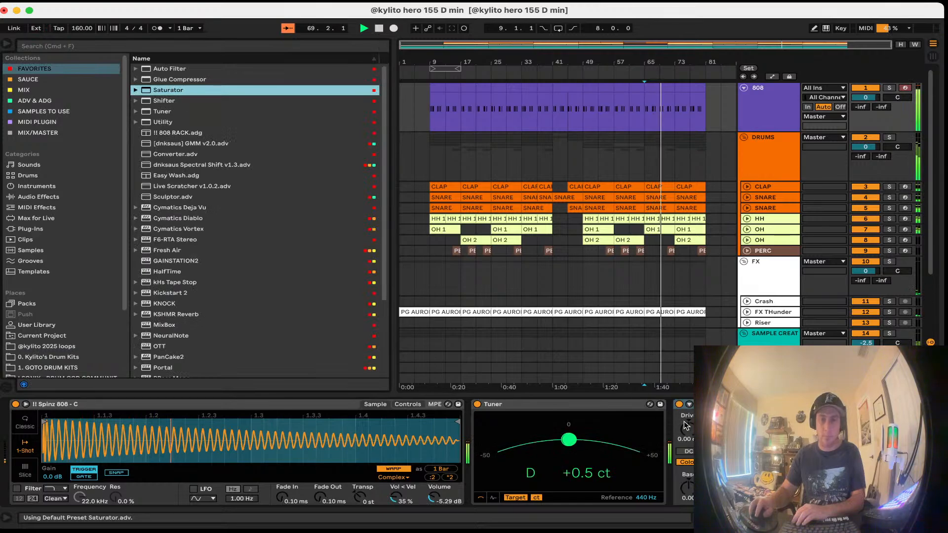
{"action": "left_click_drag", "start_coordinate": [690, 432], "coordinate": [690, 429]}
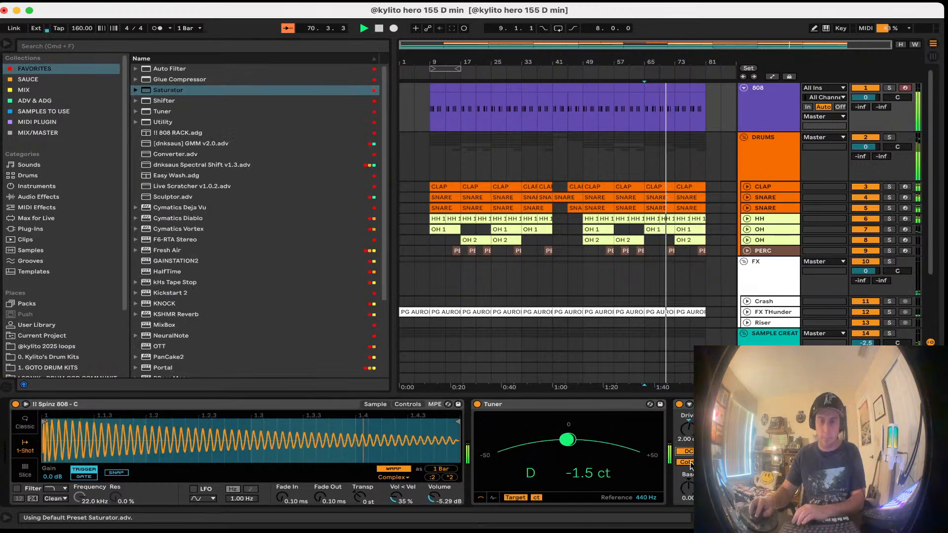
{"action": "left_click", "coordinate": [690, 463]}
Step: Set the 808 sampler's volume to -7.29 dB with warping off, and place the Saturator before the Tuner
{"action": "left_click_drag", "start_coordinate": [435, 498], "coordinate": [435, 504]}
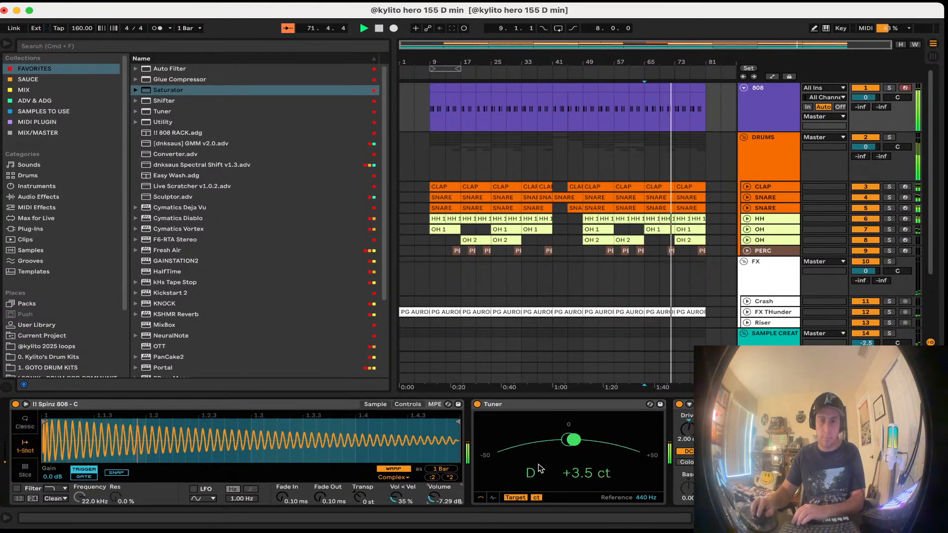
{"action": "left_click_drag", "start_coordinate": [705, 405], "coordinate": [501, 413]}
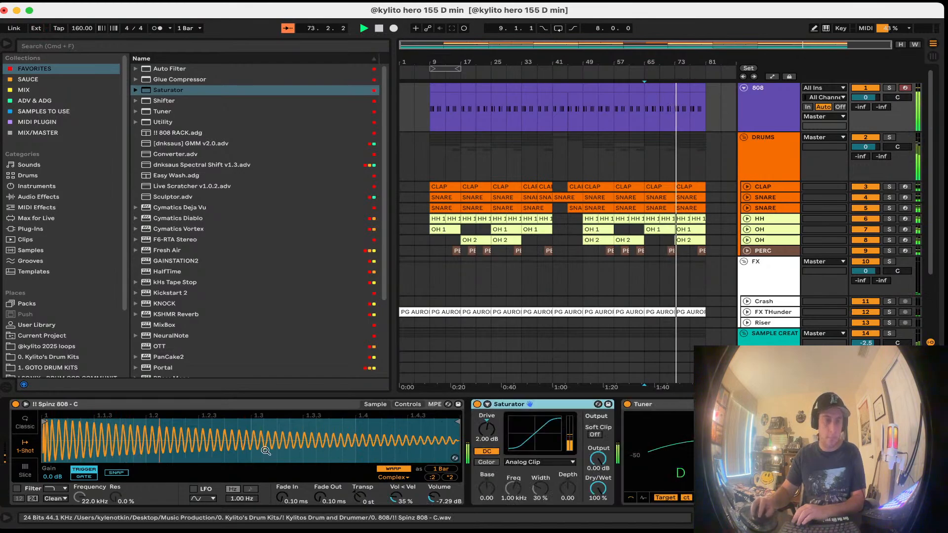
{"action": "left_click", "coordinate": [386, 469]}
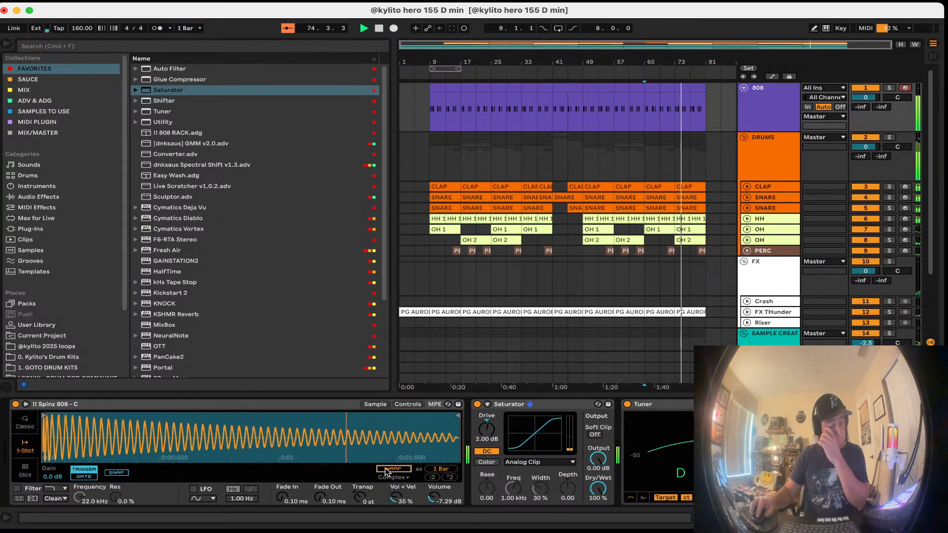
Step: Check the Master track's device chain and loudness meter, and close the device view
{"action": "left_click", "coordinate": [538, 276]}
{"action": "left_click", "coordinate": [768, 378]}
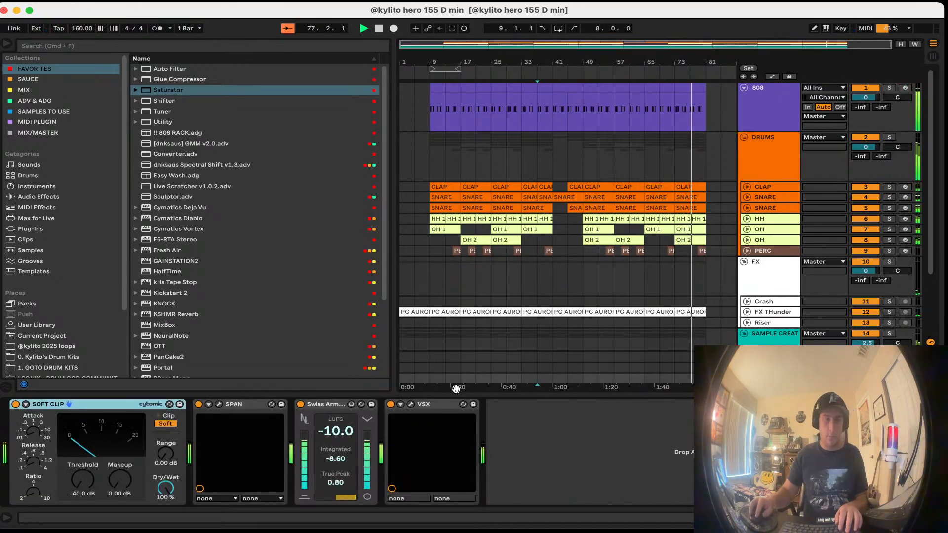
{"action": "left_click_drag", "start_coordinate": [455, 414], "coordinate": [457, 444]}
{"action": "left_click", "coordinate": [521, 352]}
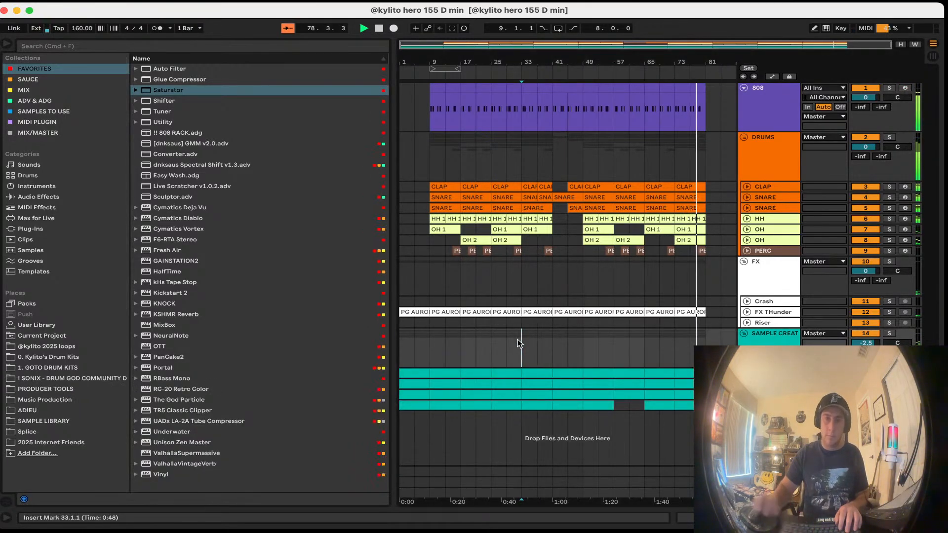
Step: Save the set and delete the upper STRINGS track's clip at bars 81–89
{"action": "left_click", "coordinate": [705, 263]}
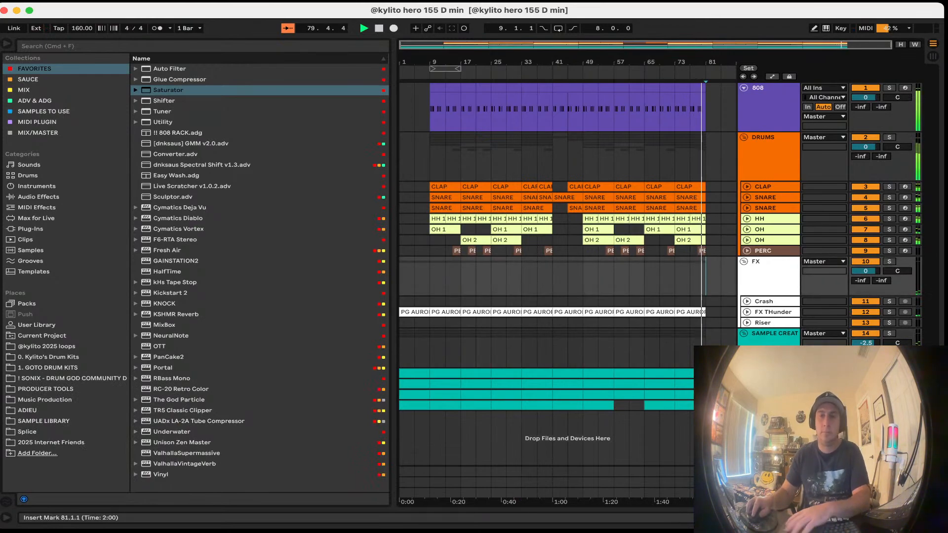
{"action": "left_click", "coordinate": [630, 347]}
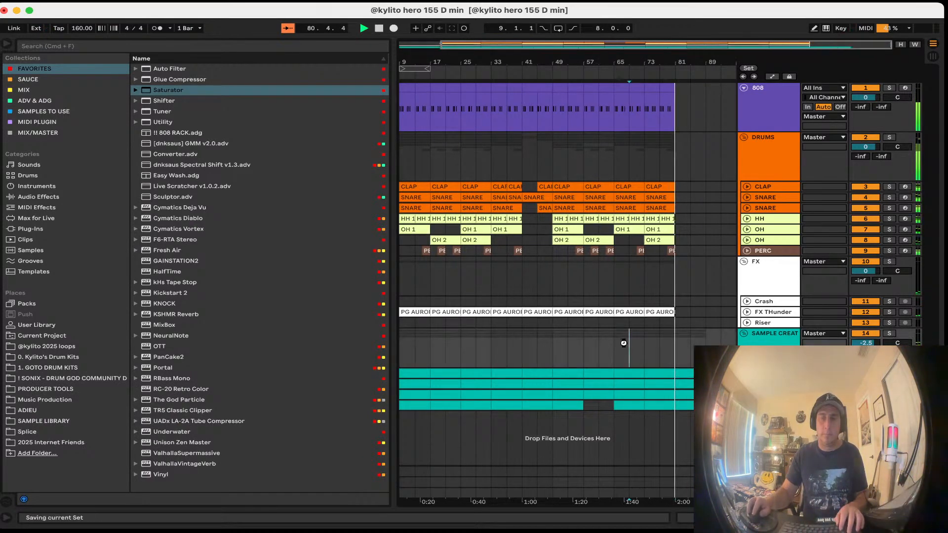
{"action": "left_click", "coordinate": [685, 384]}
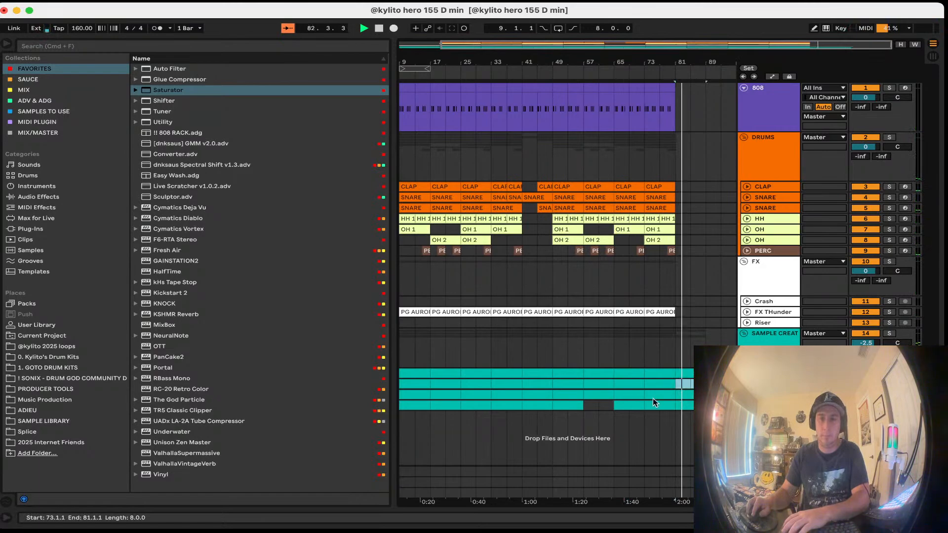
Step: Delete the lower STRINGS clip at bars 17–25, the upper STRINGS clips at 33–41 and 57–65, and the PIANO BASS clip at 41–49
{"action": "double_click", "coordinate": [440, 46]}
{"action": "left_click", "coordinate": [456, 400]}
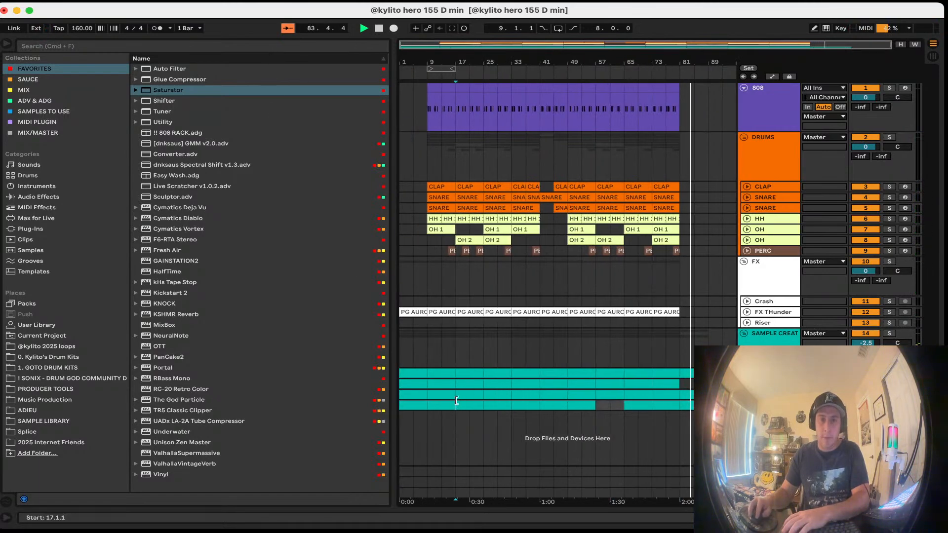
{"action": "left_click_drag", "start_coordinate": [467, 393], "coordinate": [524, 385]}
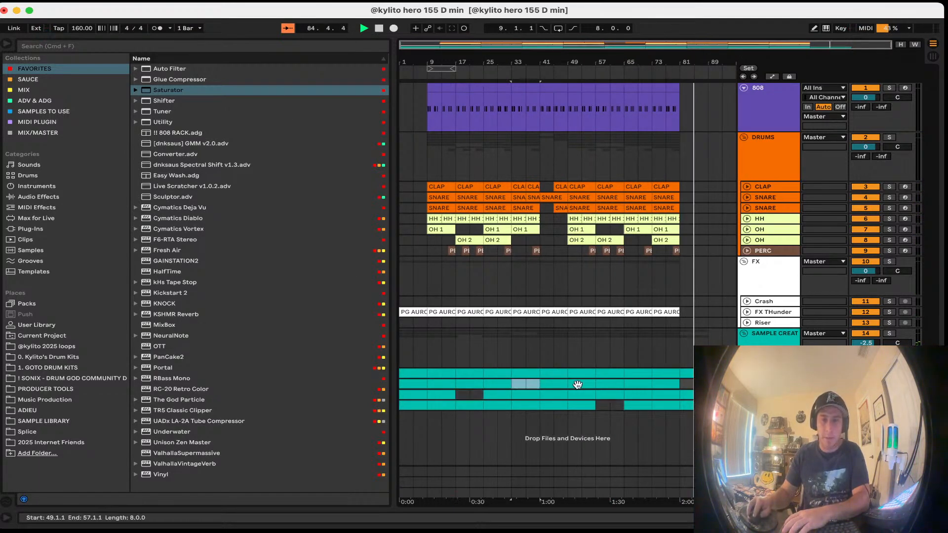
{"action": "key", "text": "Delete"}
{"action": "left_click", "coordinate": [558, 405]}
{"action": "key", "text": "Delete"}
{"action": "left_click", "coordinate": [614, 385]}
{"action": "key", "text": "Delete"}
Step: Delete the lower STRINGS clip at bars 65–73 and the PIANO BASS clip at bars 73–81
{"action": "left_click", "coordinate": [645, 394]}
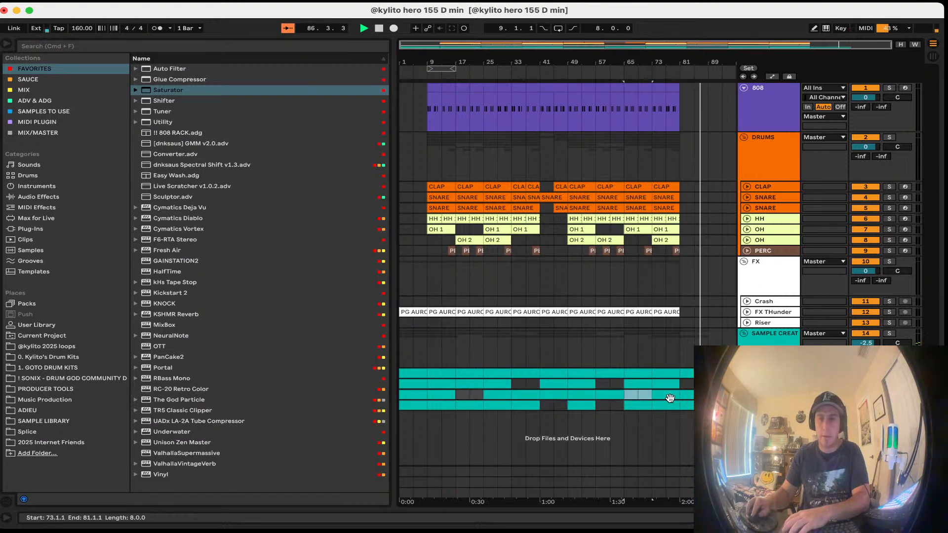
{"action": "key", "text": "Delete"}
{"action": "left_click", "coordinate": [667, 405]}
{"action": "key", "text": "Delete"}
{"action": "left_click", "coordinate": [669, 406]}
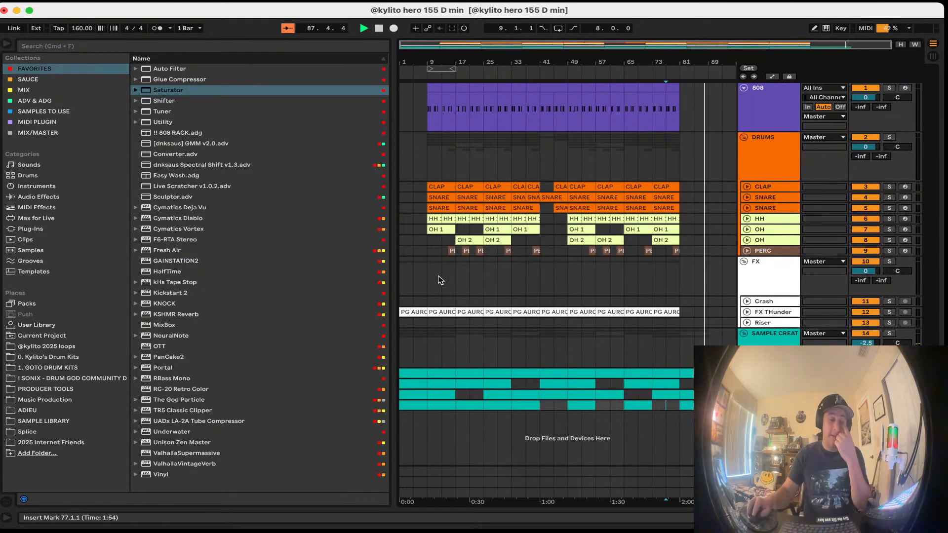
Step: Examine the notes and their pitch ranges in the PIANO, STRINGS and PIANO BASS clips
{"action": "double_click", "coordinate": [494, 373]}
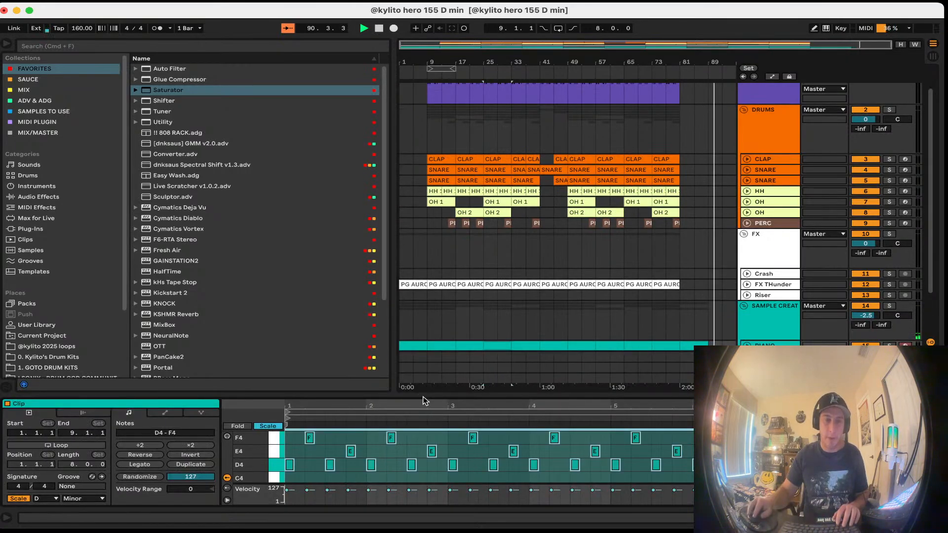
{"action": "left_click_drag", "start_coordinate": [423, 398], "coordinate": [421, 472]}
{"action": "double_click", "coordinate": [556, 373]}
{"action": "left_click", "coordinate": [518, 445]}
{"action": "key", "text": "super+a"}
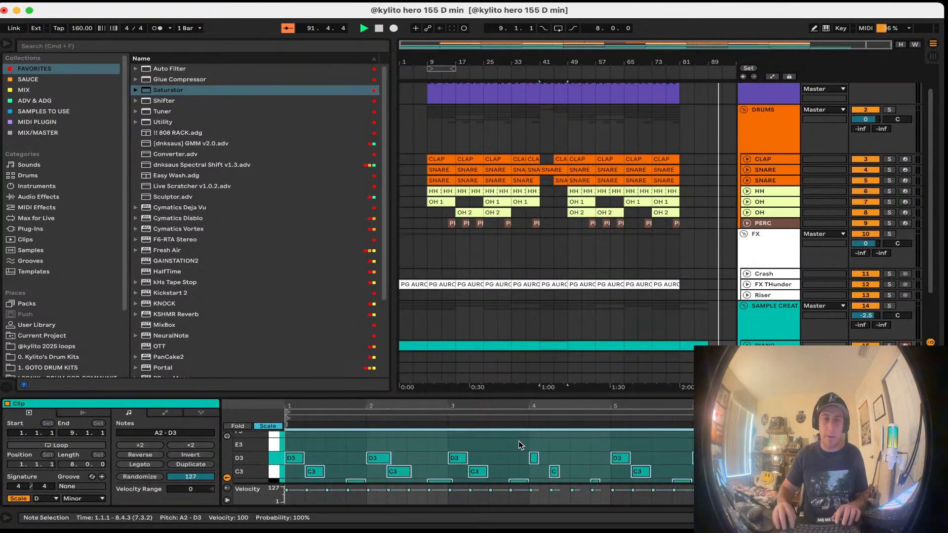
{"action": "scroll", "coordinate": [614, 274], "scroll_direction": "down", "scroll_amount": 3}
{"action": "left_click", "coordinate": [611, 287]}
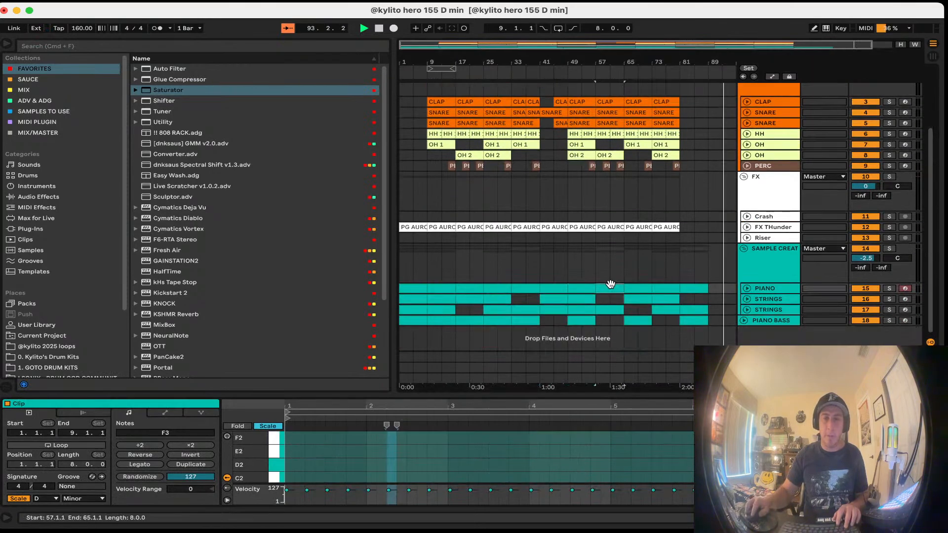
{"action": "left_click", "coordinate": [526, 320]}
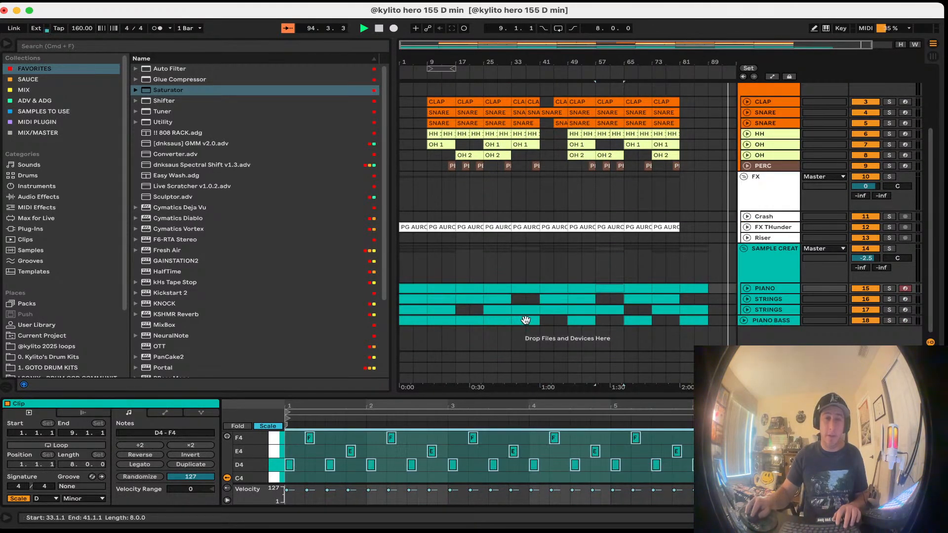
{"action": "left_click", "coordinate": [494, 319]}
{"action": "left_click", "coordinate": [499, 456]}
{"action": "key", "text": "super+a"}
{"action": "scroll", "coordinate": [500, 457], "scroll_direction": "down", "scroll_amount": 2}
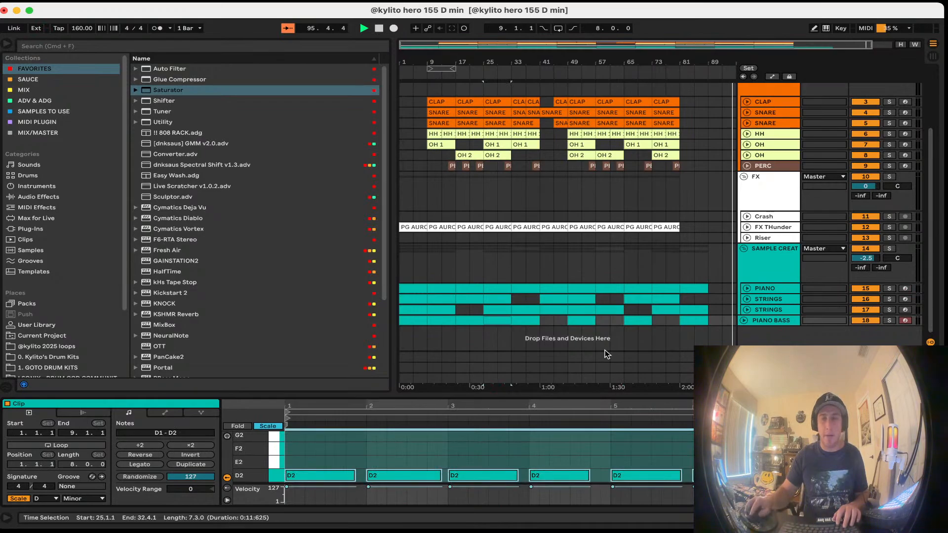
{"action": "left_click", "coordinate": [662, 310]}
{"action": "left_click", "coordinate": [582, 452]}
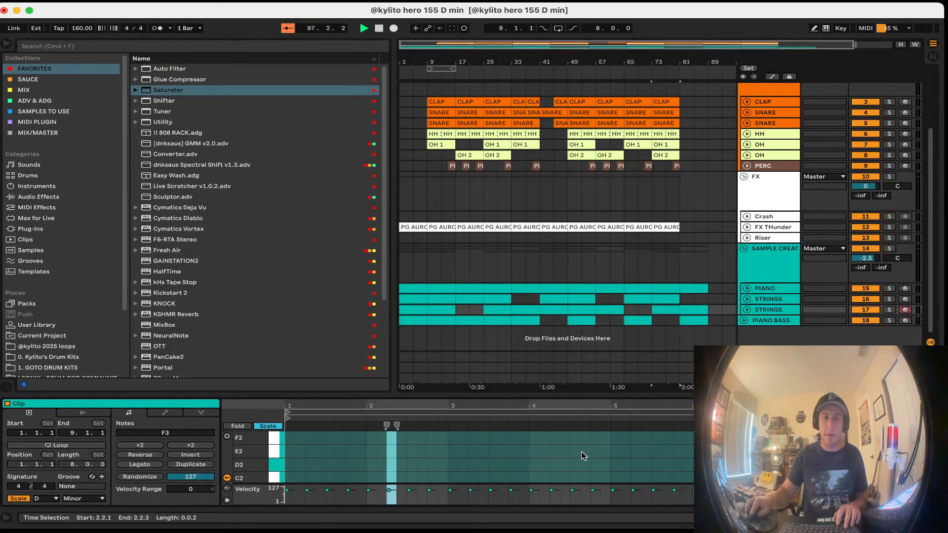
{"action": "key", "text": "super+a"}
{"action": "scroll", "coordinate": [582, 451], "scroll_direction": "up", "scroll_amount": 2}
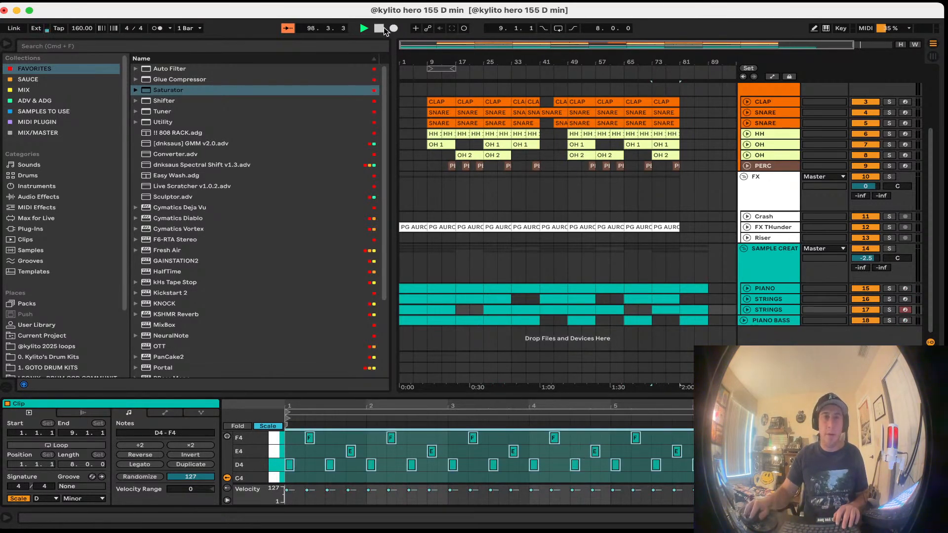
Step: Restart playback from the beginning of the arrangement and close the clip view
{"action": "left_click", "coordinate": [379, 28]}
{"action": "left_click", "coordinate": [366, 27]}
{"action": "left_click", "coordinate": [460, 191]}
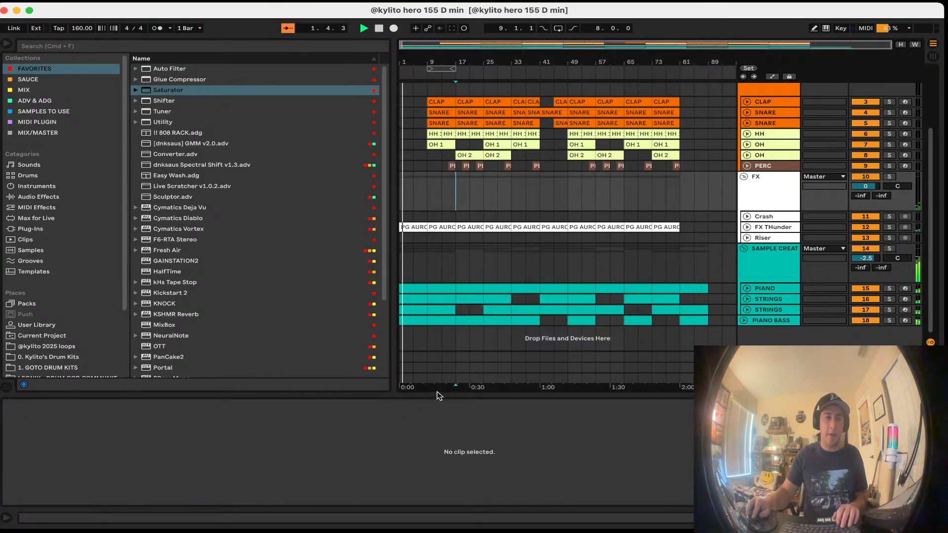
{"action": "key", "text": "super+alt+l"}
{"action": "left_click", "coordinate": [623, 321]}
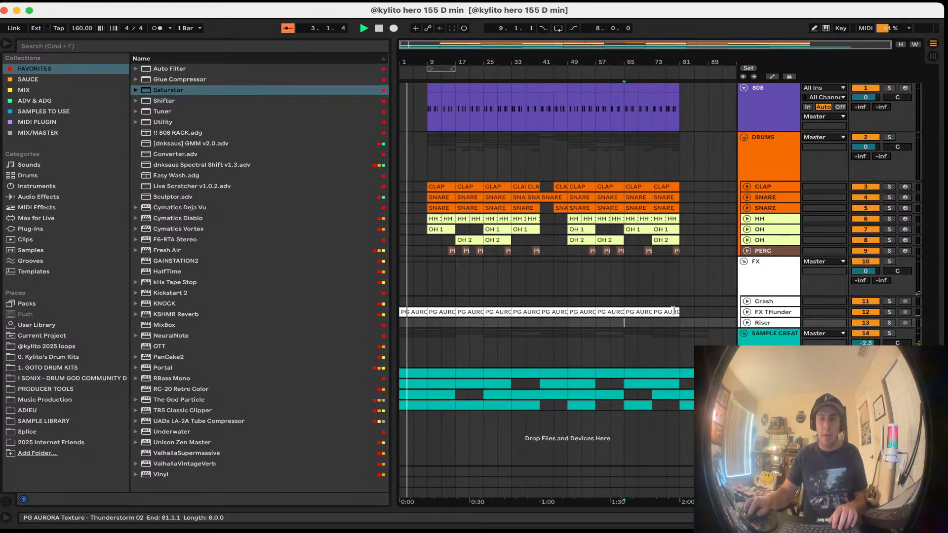
Step: Delete the thunderstorm clips at bars 9–17 and 17–25 on the FX THunder track
{"action": "left_click", "coordinate": [448, 312]}
{"action": "key", "text": "Delete"}
{"action": "left_click", "coordinate": [474, 312]}
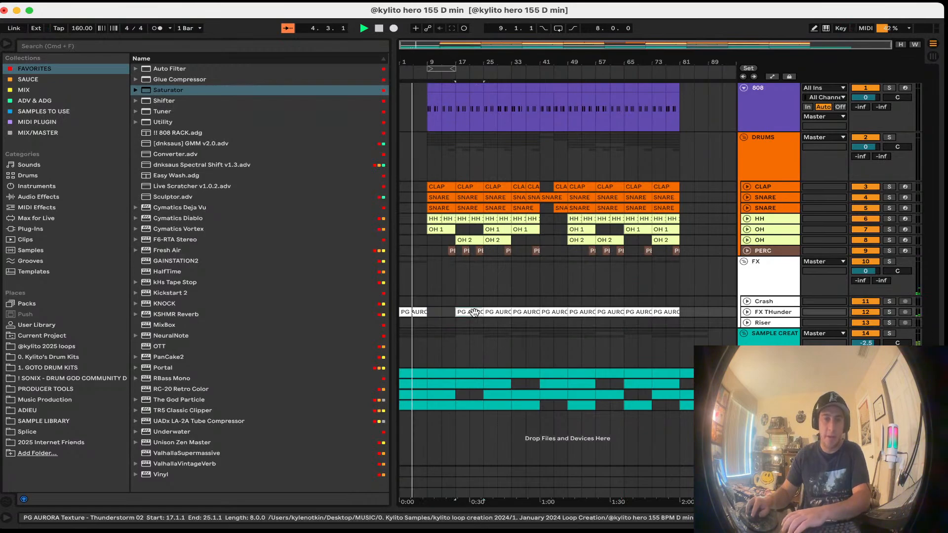
{"action": "key", "text": "Delete"}
Step: Set the low-cut frequency of the FX THunder track's EQ Eight to 166 Hz and save the set
{"action": "key", "text": "super+alt+l"}
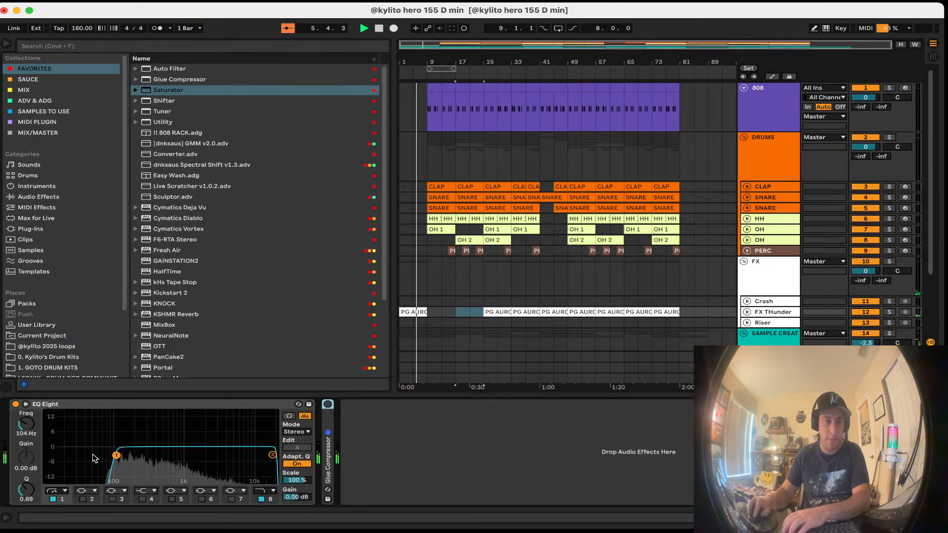
{"action": "left_click_drag", "start_coordinate": [116, 455], "coordinate": [129, 455]}
{"action": "left_click", "coordinate": [108, 403]}
{"action": "key", "text": "super+s"}
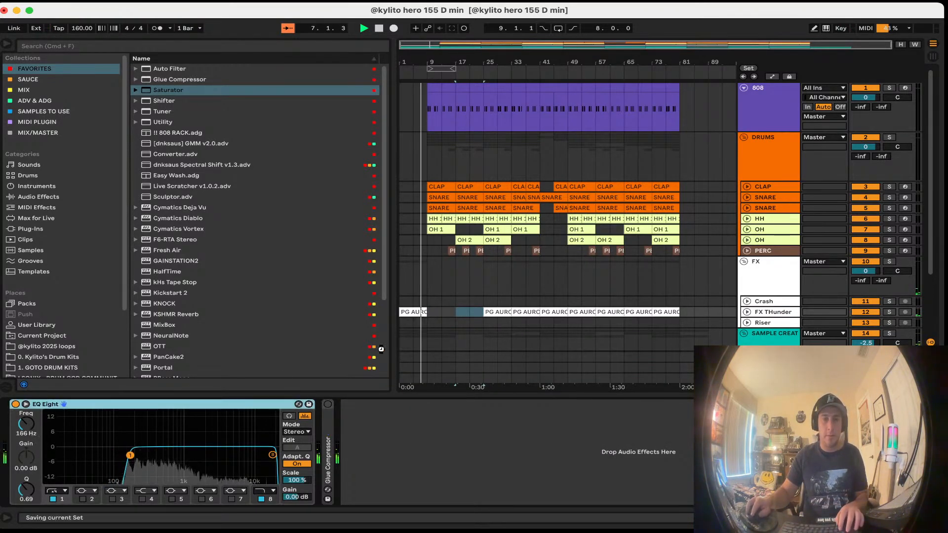
{"action": "left_click", "coordinate": [483, 356]}
{"action": "key", "text": "super+alt+l"}
Step: Delete the thunderstorm clips at bars 33–41, 49–57 and 65–73 on the FX THunder track
{"action": "left_click", "coordinate": [529, 312]}
{"action": "key", "text": "Delete"}
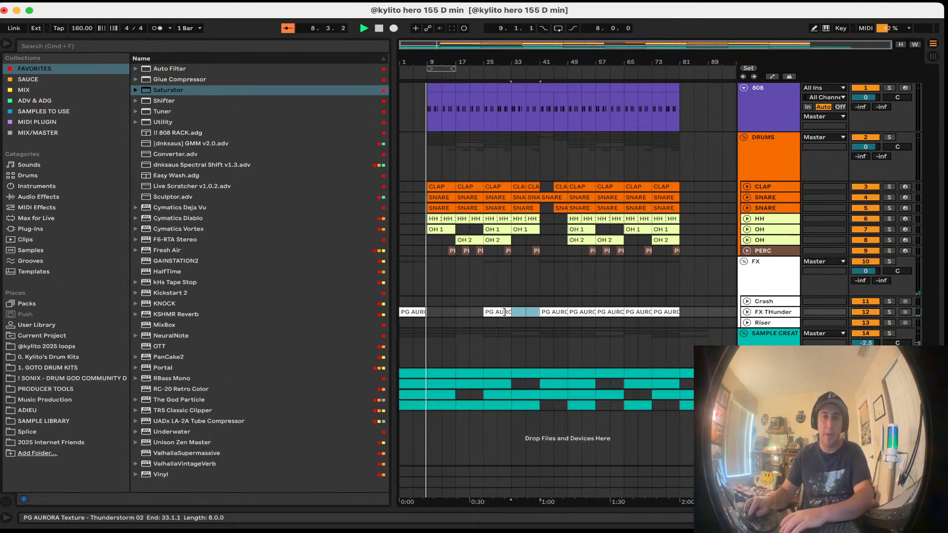
{"action": "left_click", "coordinate": [583, 311]}
{"action": "key", "text": "Delete"}
{"action": "left_click", "coordinate": [640, 312]}
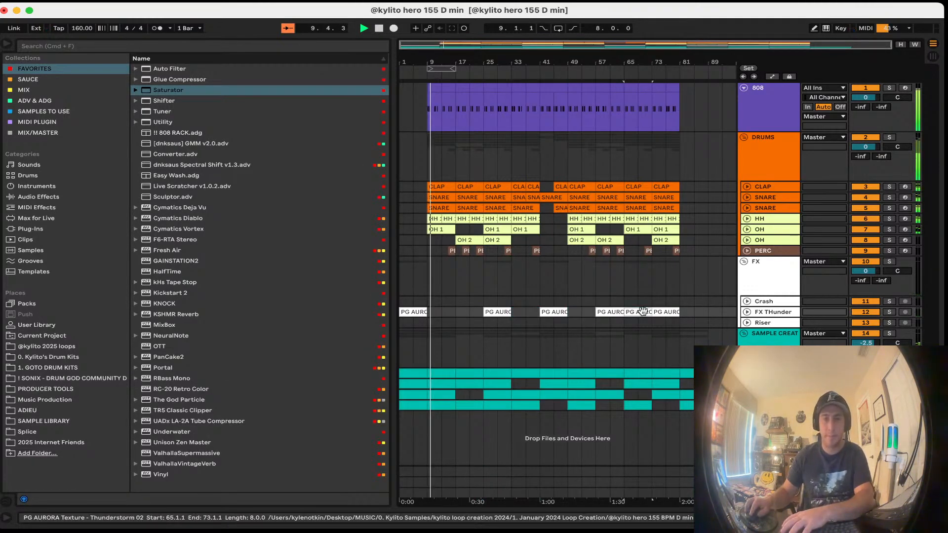
{"action": "key", "text": "Delete"}
{"action": "left_click", "coordinate": [672, 346]}
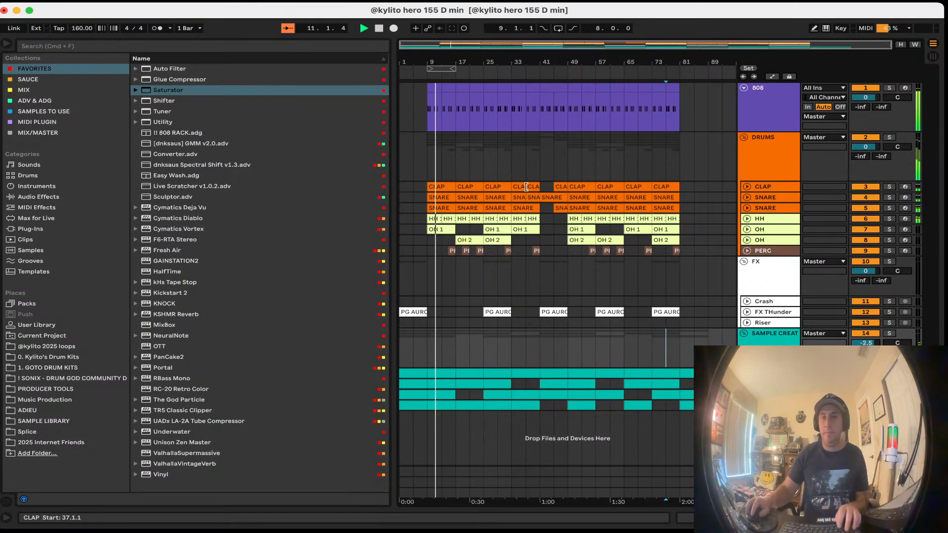
Step: Add a one-sixteenth D3 note at 4.4.2 in the 808 clip at bars 21–25
{"action": "left_click", "coordinate": [493, 86]}
{"action": "key", "text": "super+alt+l"}
{"action": "double_click", "coordinate": [447, 85]}
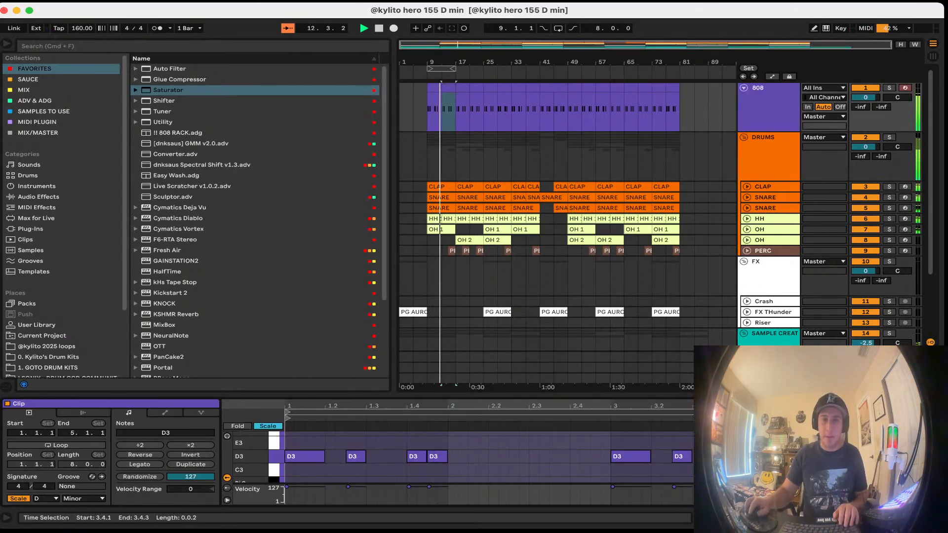
{"action": "left_click", "coordinate": [846, 457]}
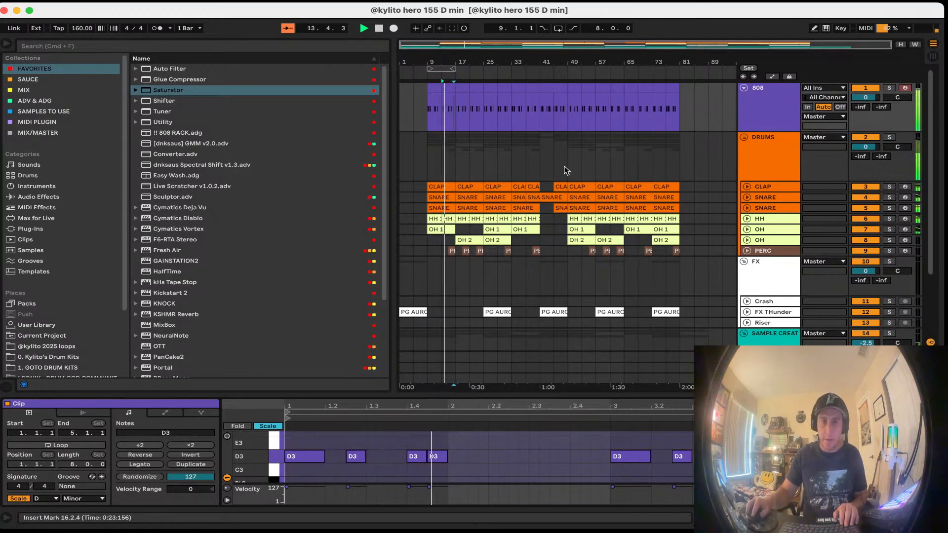
{"action": "left_click", "coordinate": [461, 142]}
{"action": "left_click", "coordinate": [474, 87]}
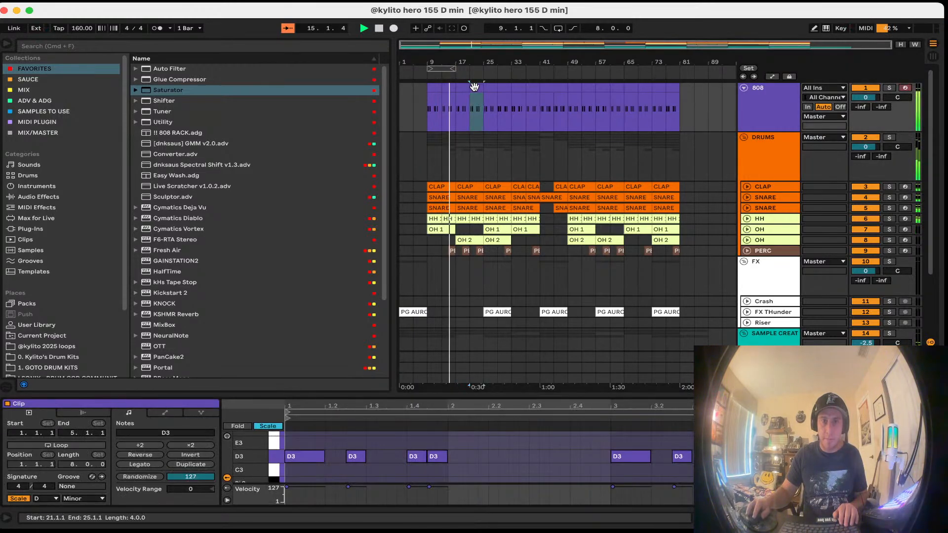
{"action": "left_click", "coordinate": [906, 456]}
{"action": "double_click", "coordinate": [906, 457]}
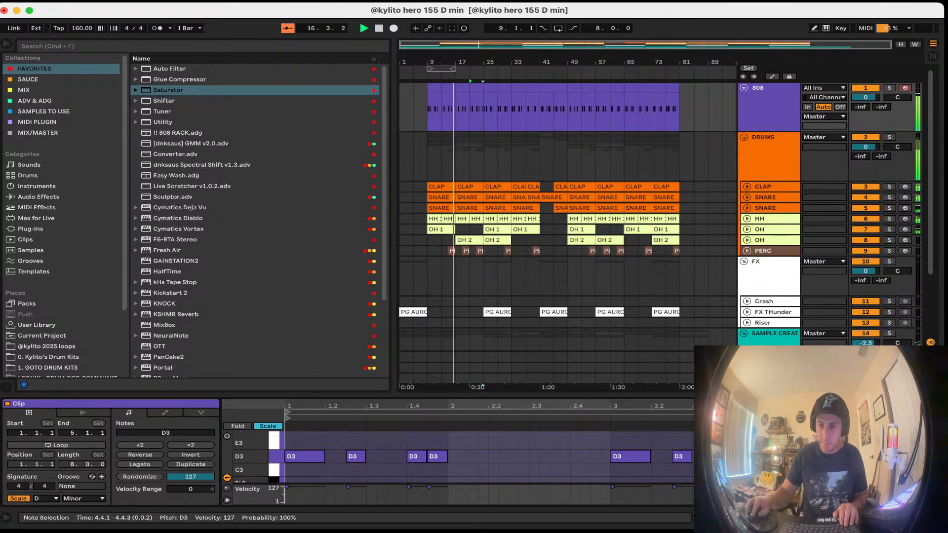
{"action": "left_click_drag", "start_coordinate": [916, 457], "coordinate": [906, 457]}
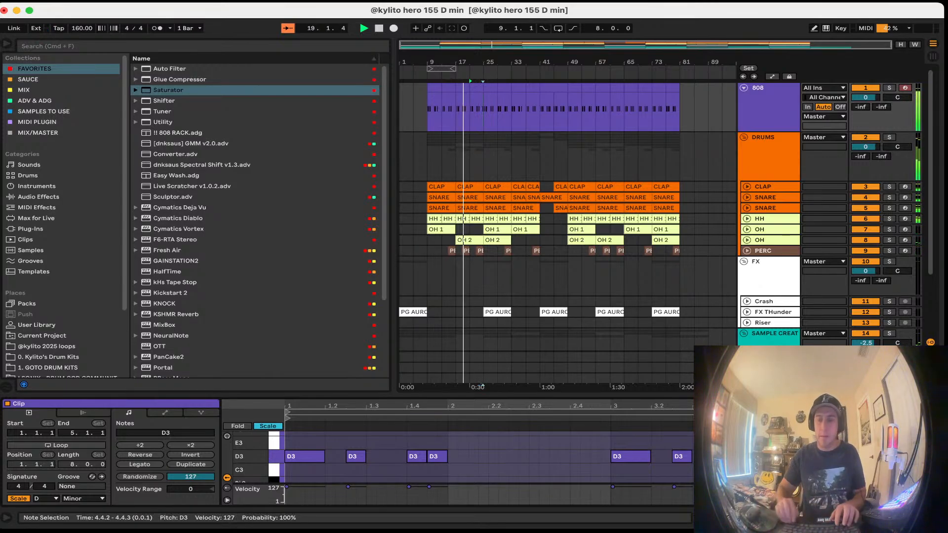
Step: Raise the short 808 note at 4.4.2 to D4, place a duplicate at 4.4.4, and save the set
{"action": "key", "text": "shift+Up"}
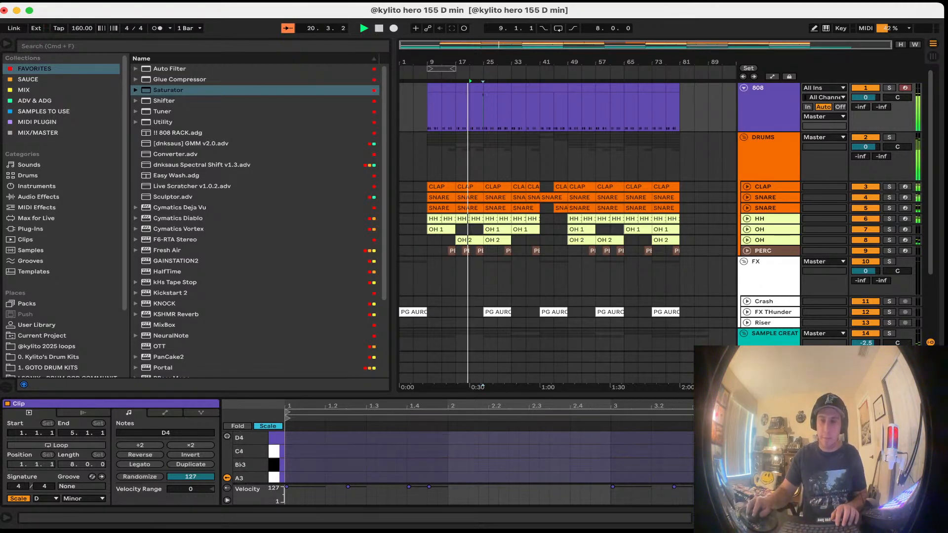
{"action": "left_click_drag", "start_coordinate": [864, 394], "coordinate": [864, 262]}
{"action": "key", "text": "super+d"}
{"action": "key", "text": "Right"}
{"action": "key", "text": "super+s"}
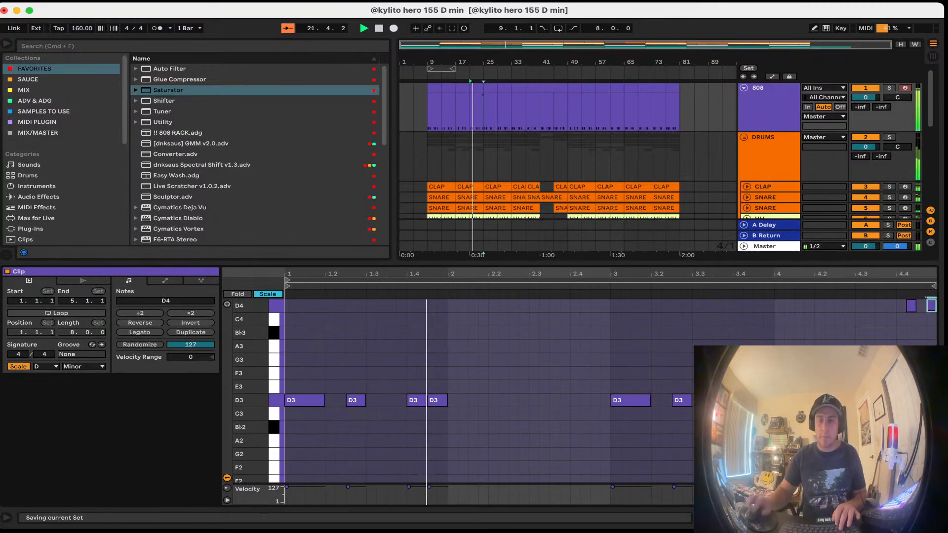
{"action": "key", "text": "alt+super+l"}
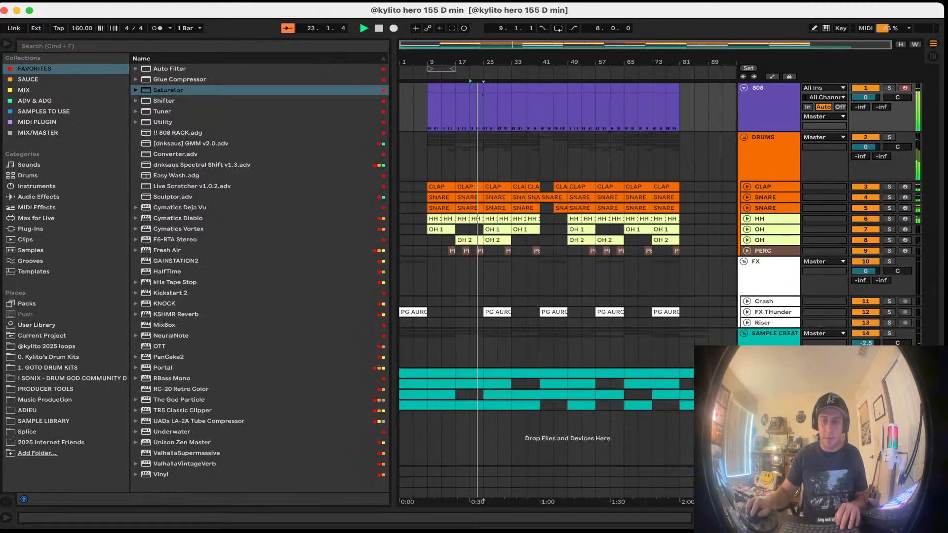
Step: Delete the D3 notes from the PIANO BASS clip at bars 17–25, leaving the D2 notes
{"action": "double_click", "coordinate": [770, 406]}
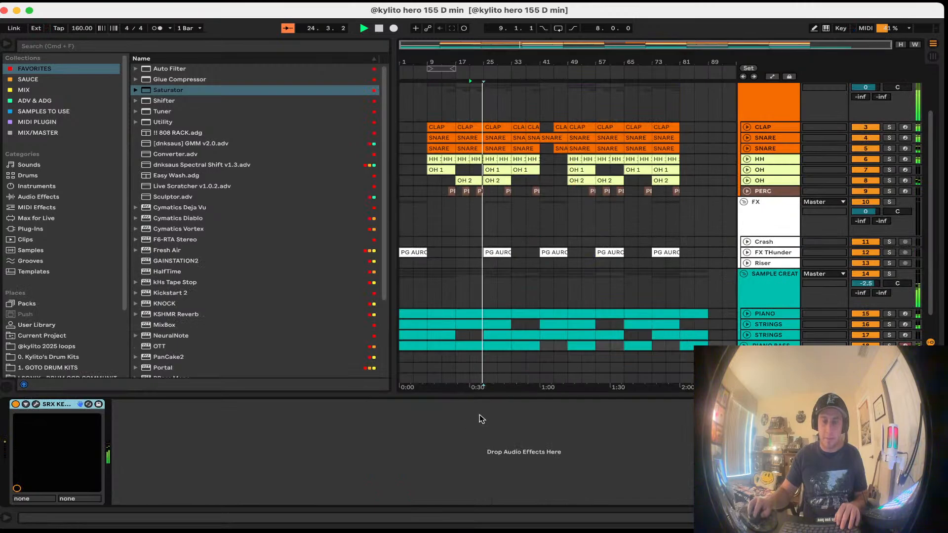
{"action": "key", "text": "shift+Tab"}
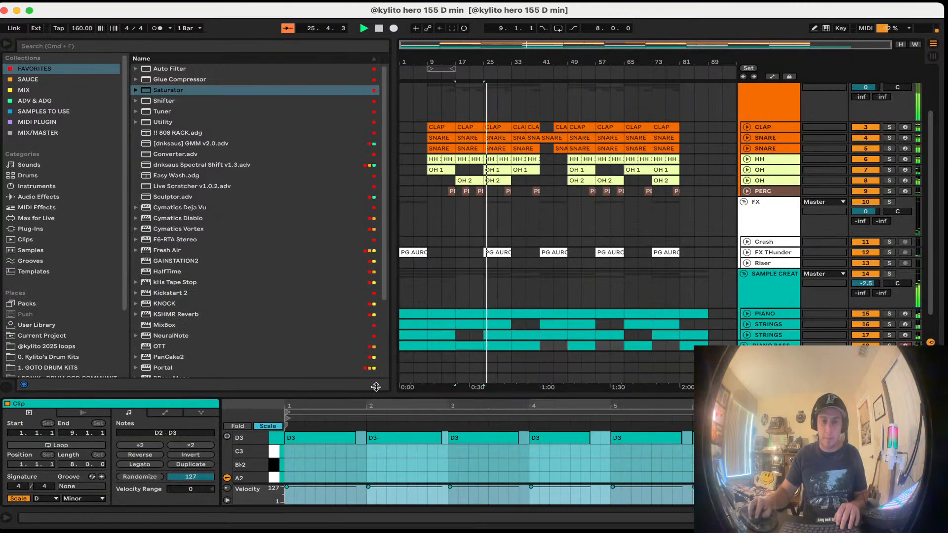
{"action": "left_click_drag", "start_coordinate": [377, 387], "coordinate": [377, 267]}
{"action": "left_click_drag", "start_coordinate": [302, 338], "coordinate": [315, 319]}
{"action": "key", "text": "Delete"}
{"action": "left_click", "coordinate": [356, 312]}
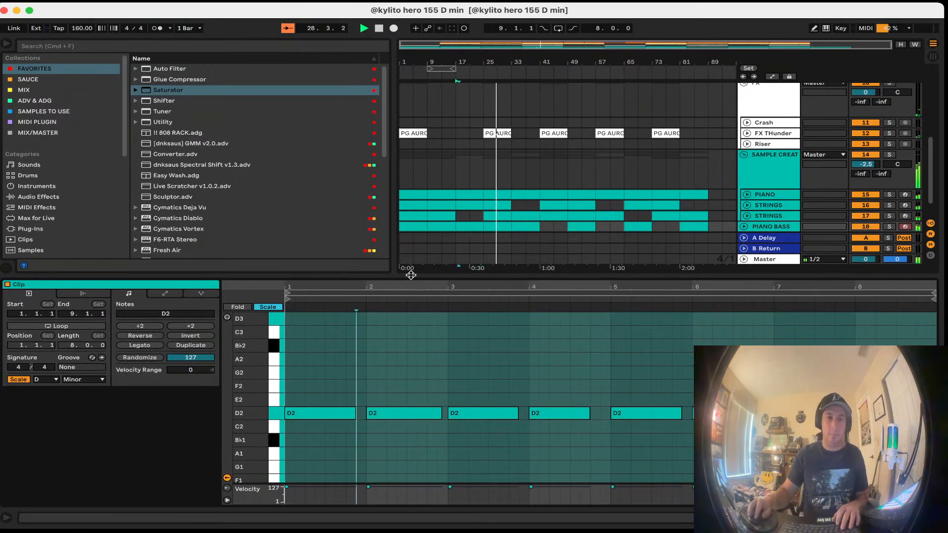
{"action": "left_click_drag", "start_coordinate": [411, 275], "coordinate": [419, 464]}
Step: In the PIANO BASS clip at bars 33–41, trim the D2 notes' starts so each begins on beat 3 of its bar
{"action": "double_click", "coordinate": [523, 403]}
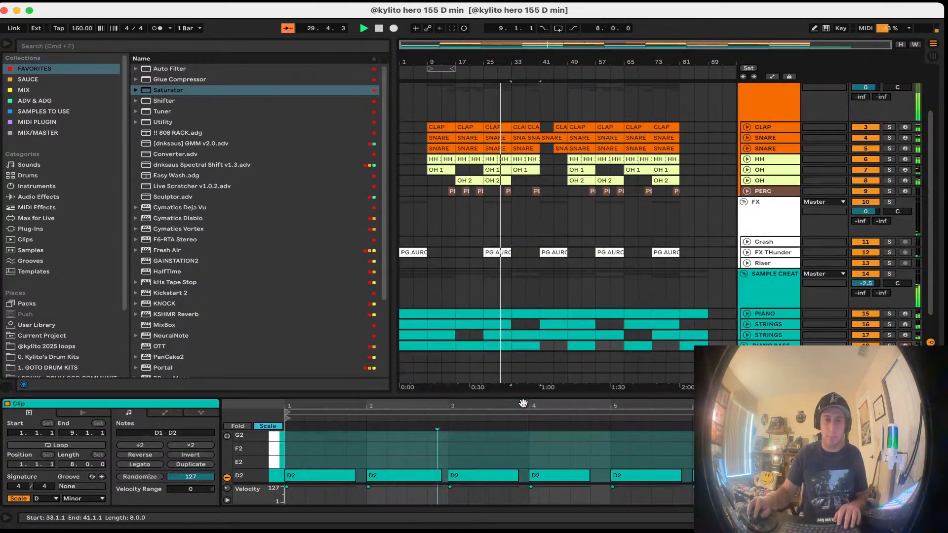
{"action": "left_click", "coordinate": [417, 441]}
{"action": "left_click_drag", "start_coordinate": [418, 395], "coordinate": [417, 278]}
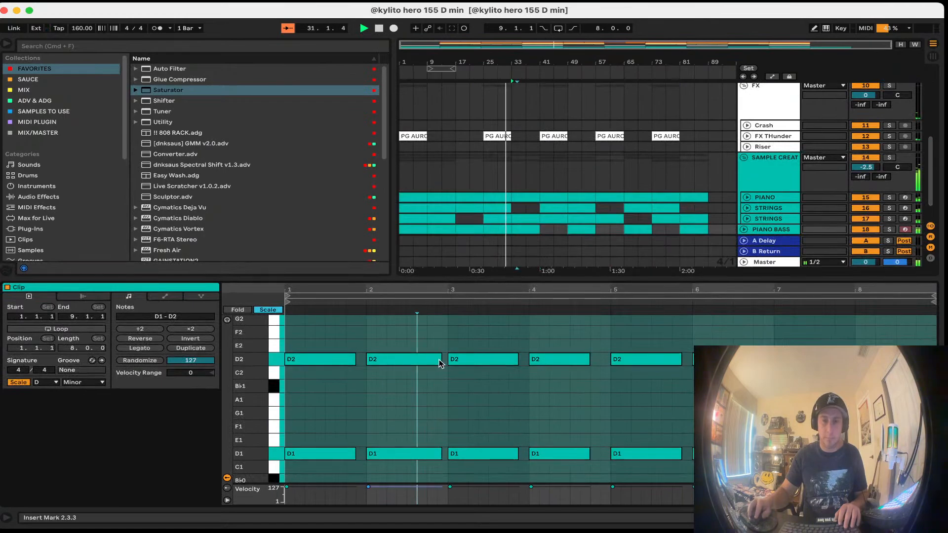
{"action": "left_click", "coordinate": [280, 361]}
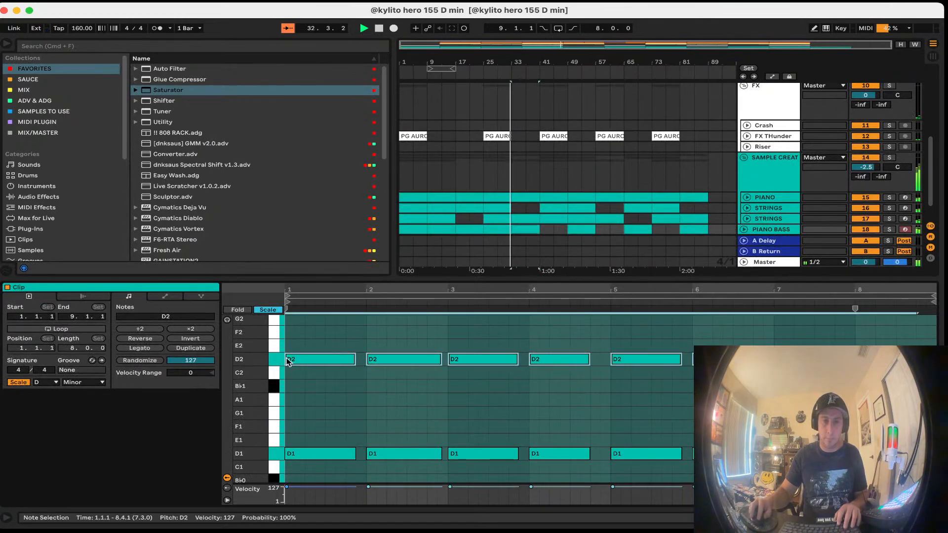
{"action": "left_click_drag", "start_coordinate": [285, 359], "coordinate": [326, 360]}
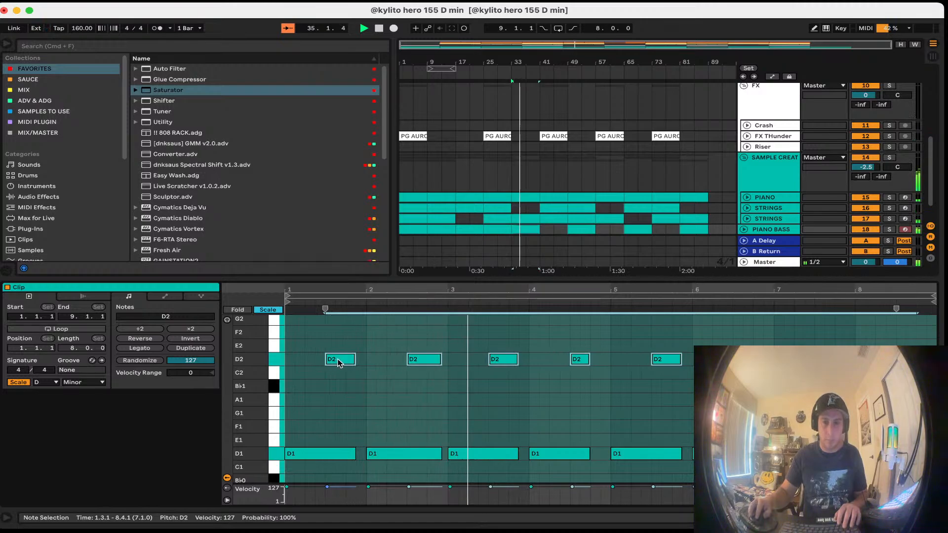
Step: Build a descending eighth-note run of D2, B♭1, A1 and F1 at the end of the clip's eighth bar
{"action": "left_click", "coordinate": [673, 398]}
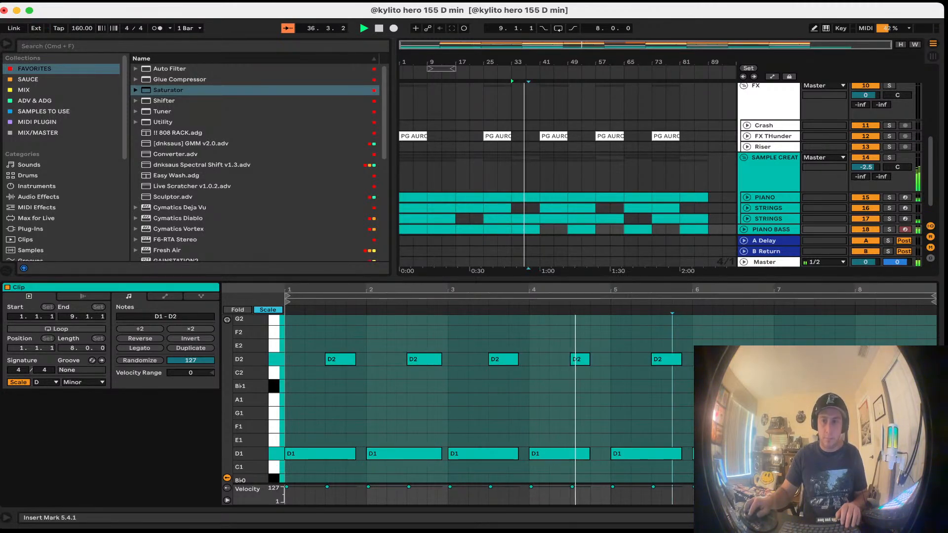
{"action": "left_click", "coordinate": [931, 360]}
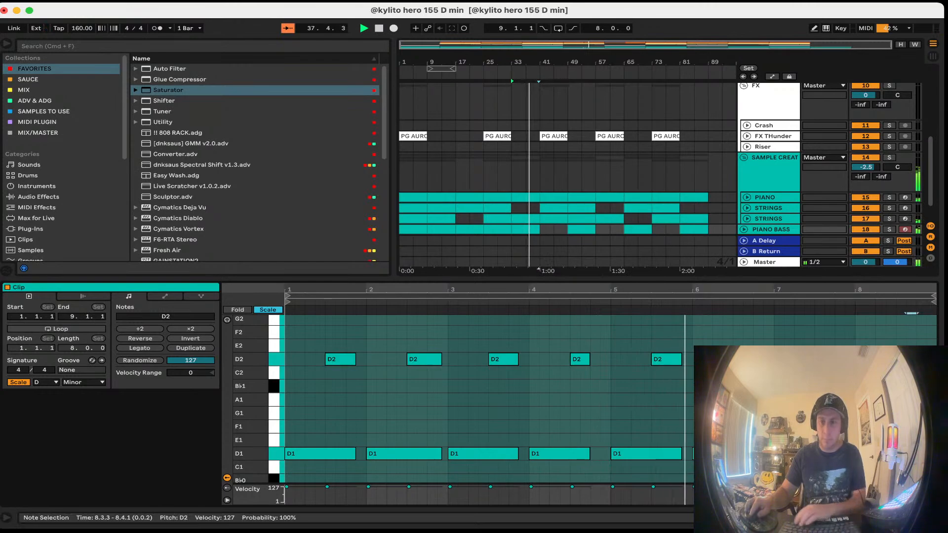
{"action": "left_click", "coordinate": [911, 386]}
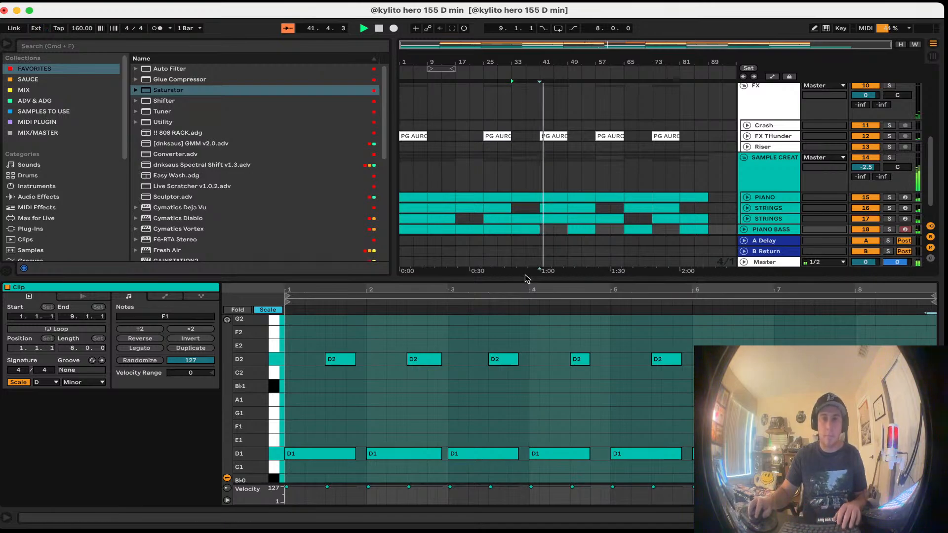
Step: Copy the edited PIANO BASS clip over bars 17–25 and into the gaps at bars 41–49, 57–65 and 73–81
{"action": "left_click_drag", "start_coordinate": [523, 278], "coordinate": [523, 368]}
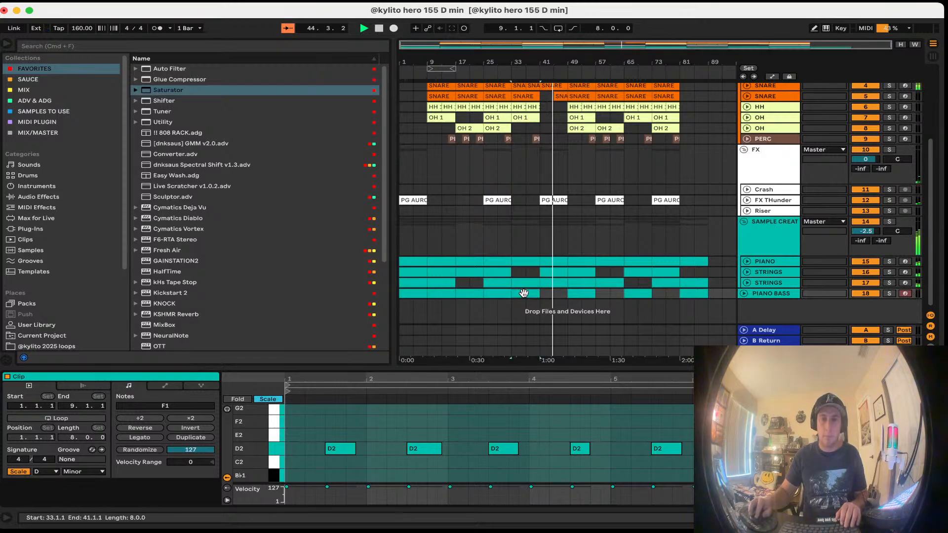
{"action": "left_click", "coordinate": [495, 293]}
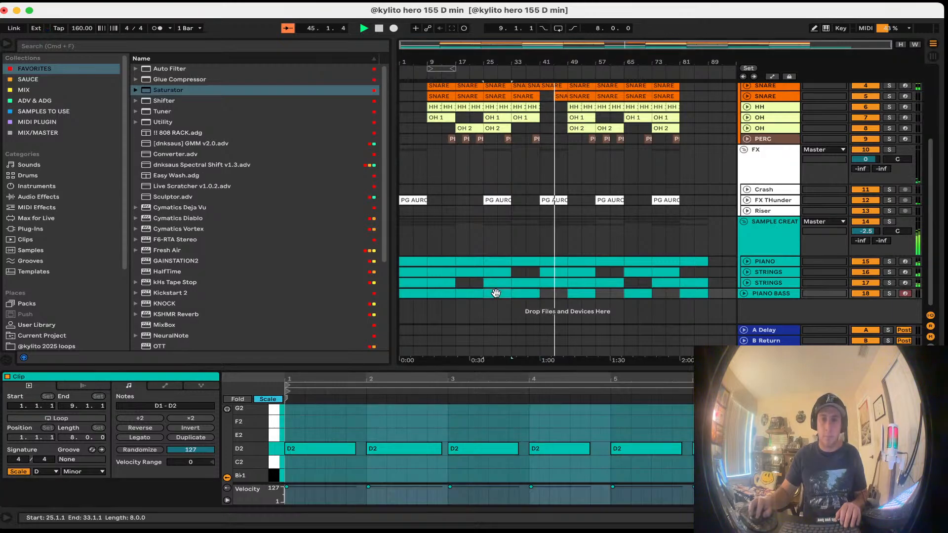
{"action": "left_click", "coordinate": [530, 294]}
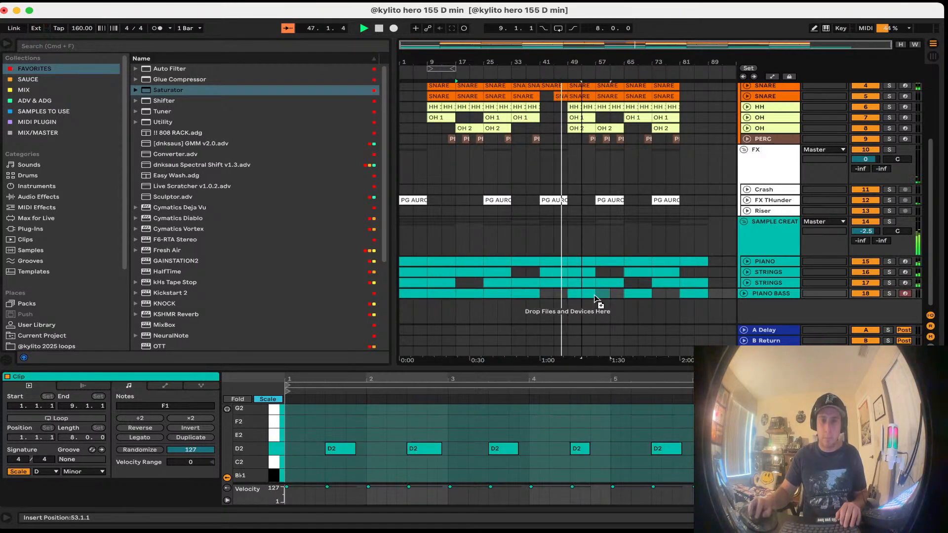
{"action": "key", "text": "super+d"}
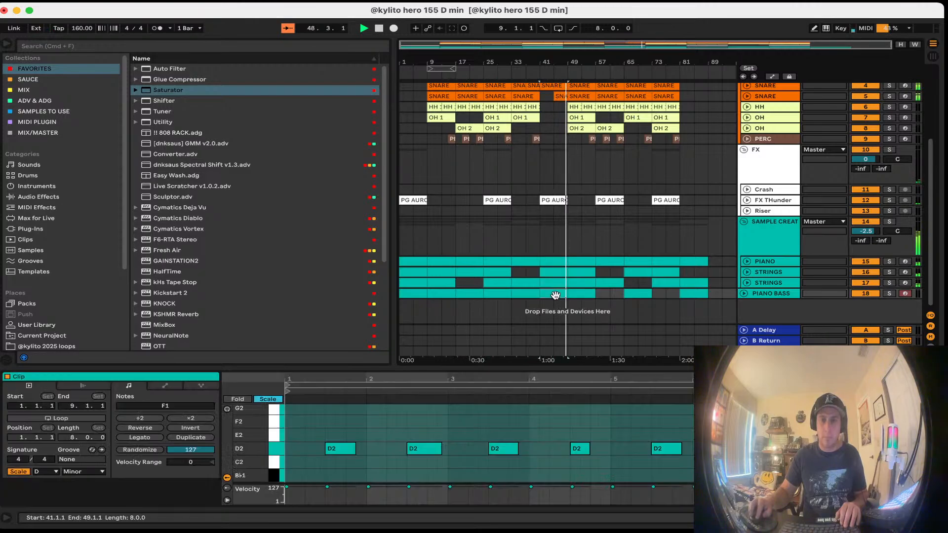
{"action": "left_click_drag", "start_coordinate": [556, 293], "coordinate": [613, 295]}
{"action": "left_click_drag", "start_coordinate": [612, 295], "coordinate": [660, 294]}
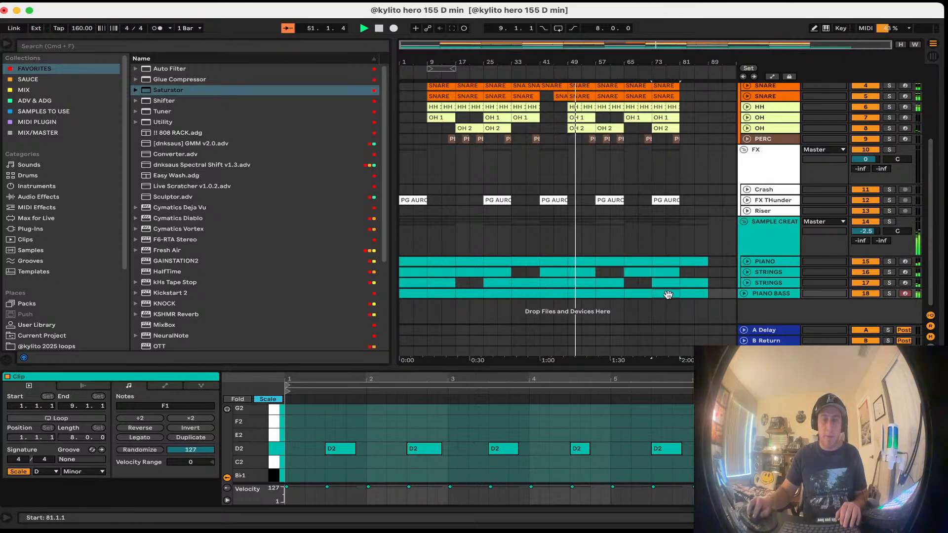
Step: Copy the PIANO BASS clip at bars 41–49 to bars 1–9, and restart playback from the beginning
{"action": "left_click", "coordinate": [522, 294]}
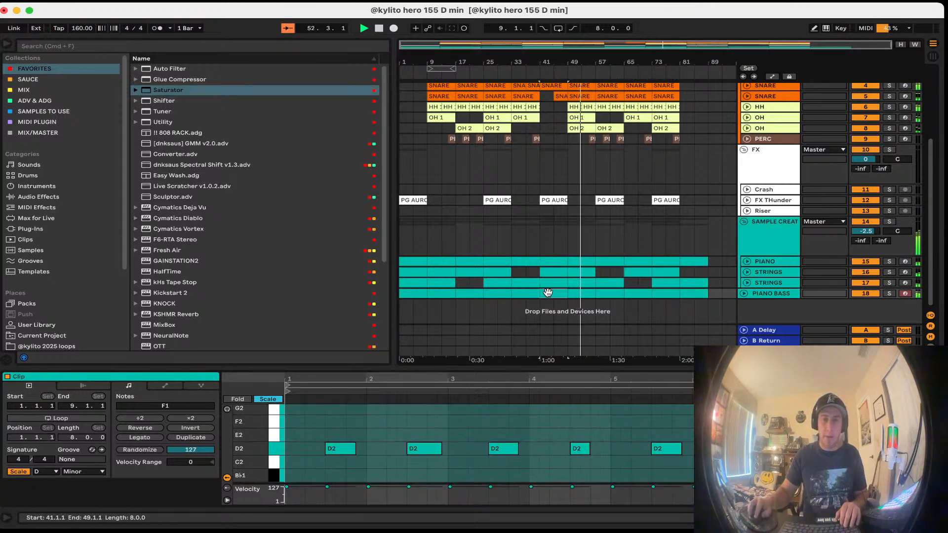
{"action": "left_click", "coordinate": [406, 294]}
{"action": "left_click", "coordinate": [428, 235]}
{"action": "double_click", "coordinate": [379, 28]}
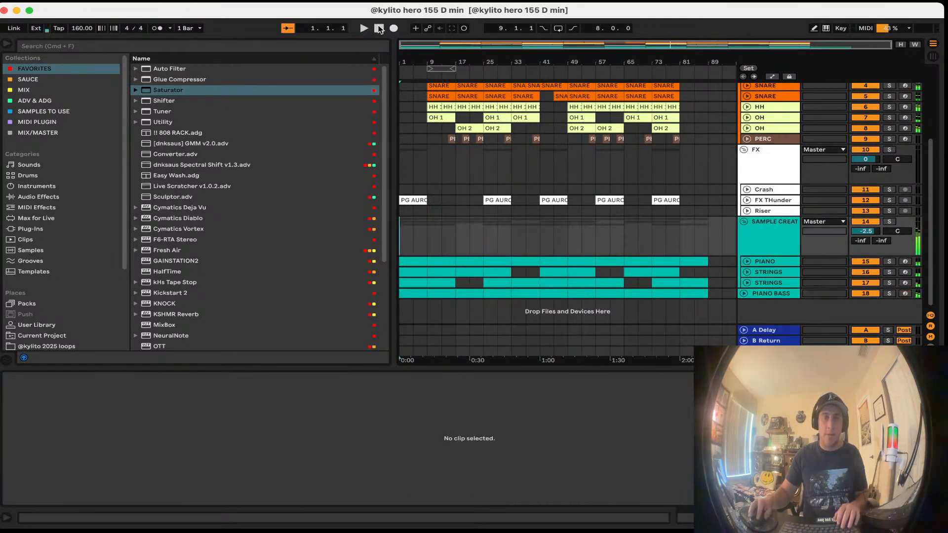
{"action": "left_click", "coordinate": [363, 29]}
Step: Delete the beat-3 D2 notes from the PIANO BASS clip at bars 1–9, leaving the D1 notes and the closing run
{"action": "left_click", "coordinate": [417, 294]}
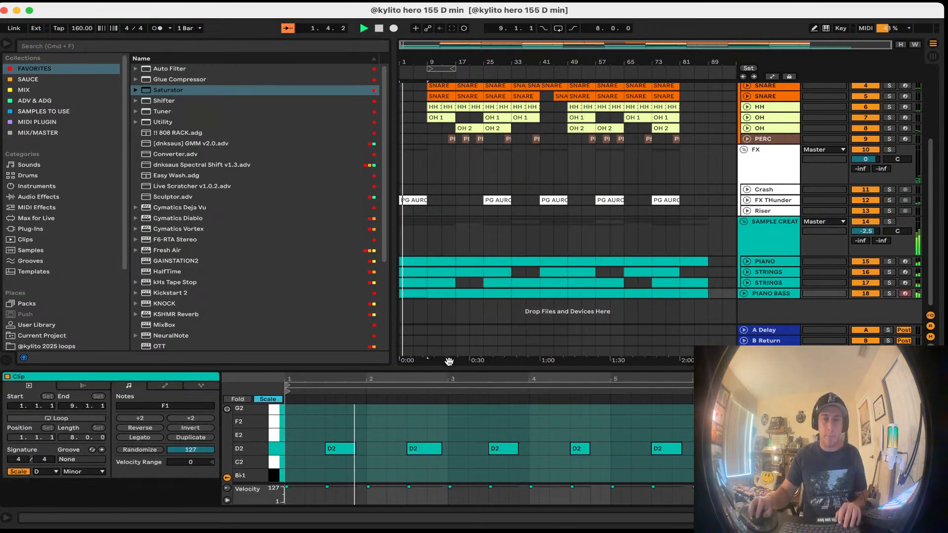
{"action": "left_click_drag", "start_coordinate": [447, 311], "coordinate": [446, 214]}
{"action": "left_click_drag", "start_coordinate": [333, 322], "coordinate": [829, 301]}
{"action": "key", "text": "Delete"}
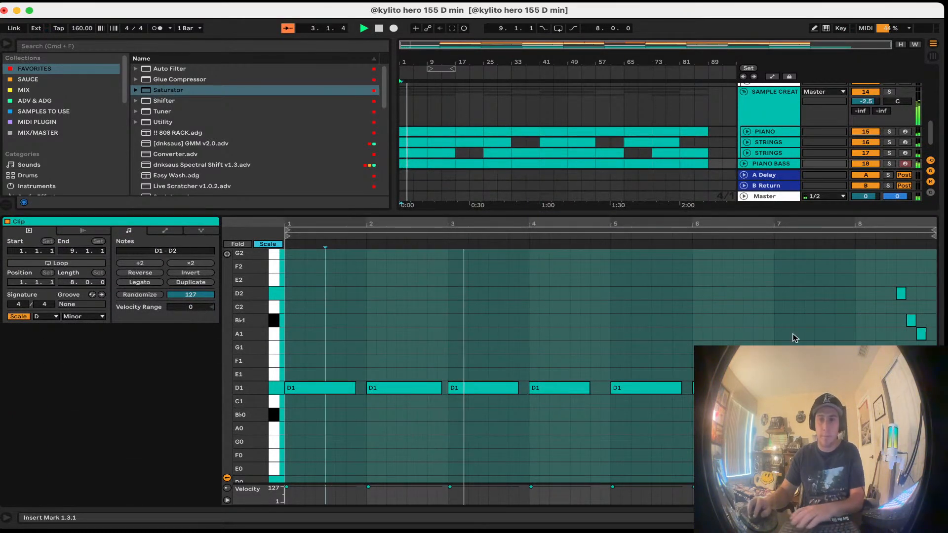
Step: Duplicate the long D1 notes in the PIANO BASS clip at bars 1–9 onto D0
{"action": "left_click_drag", "start_coordinate": [889, 405], "coordinate": [332, 288]}
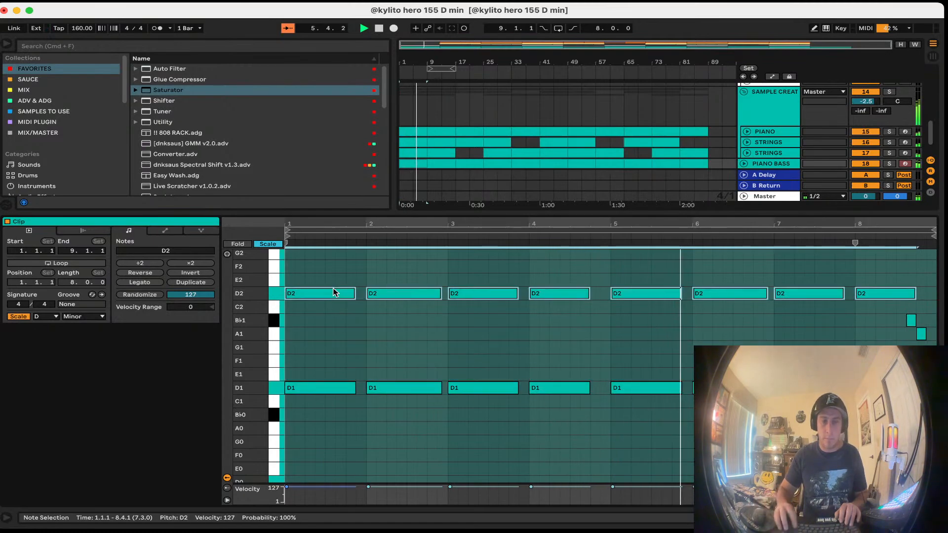
{"action": "key", "text": "shift+Down"}
{"action": "key", "text": "shift+Down"}
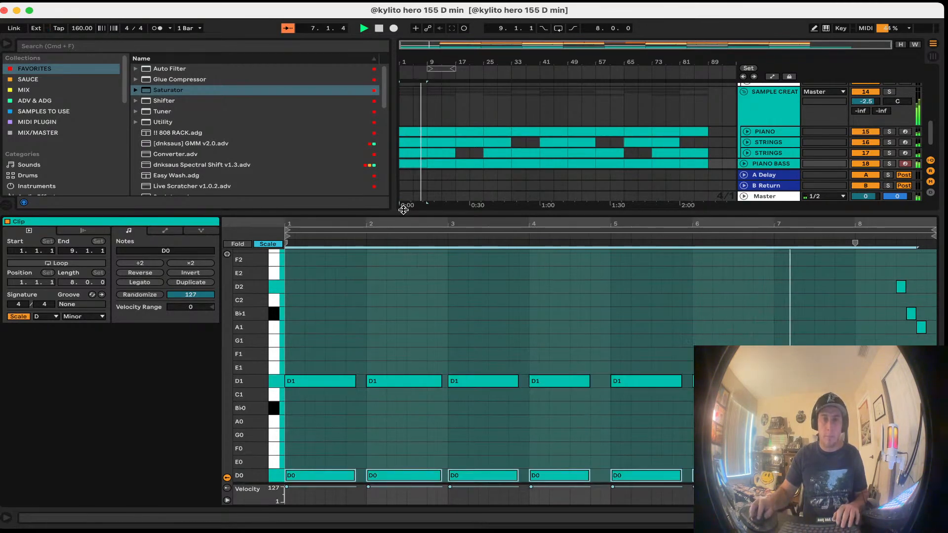
{"action": "left_click_drag", "start_coordinate": [403, 210], "coordinate": [405, 348]}
Step: Clear bar 24 from the clap, snare, hi-hat, open-hat and percussion tracks to make a drum dropout before bar 25
{"action": "left_click", "coordinate": [463, 259]}
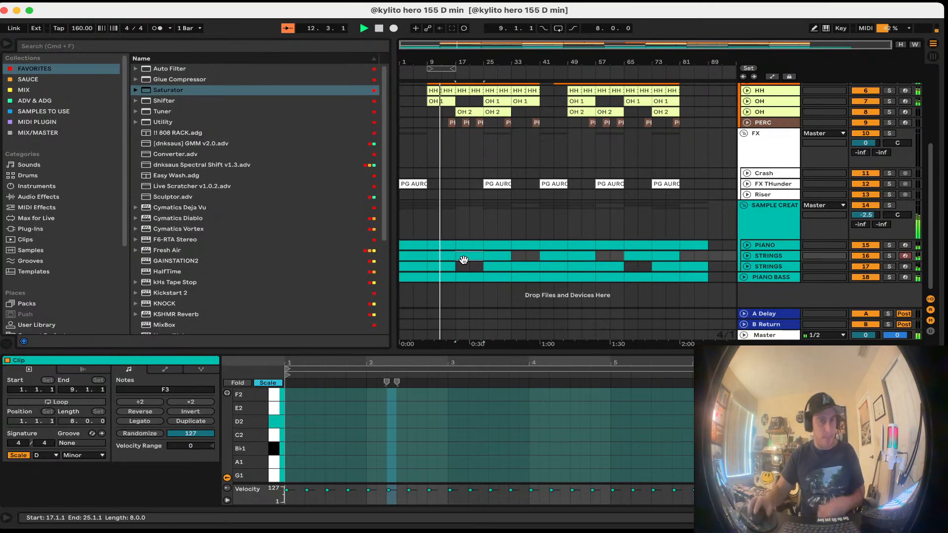
{"action": "left_click", "coordinate": [475, 245]}
{"action": "left_click_drag", "start_coordinate": [482, 352], "coordinate": [482, 459]}
{"action": "left_click", "coordinate": [478, 286]}
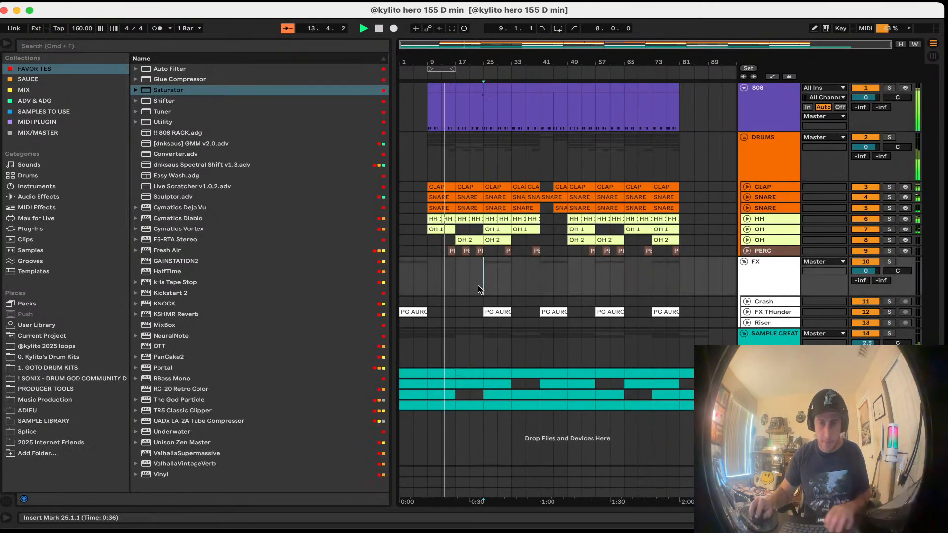
{"action": "key", "text": "z"}
{"action": "right_click", "coordinate": [464, 273]}
{"action": "key", "text": "Escape"}
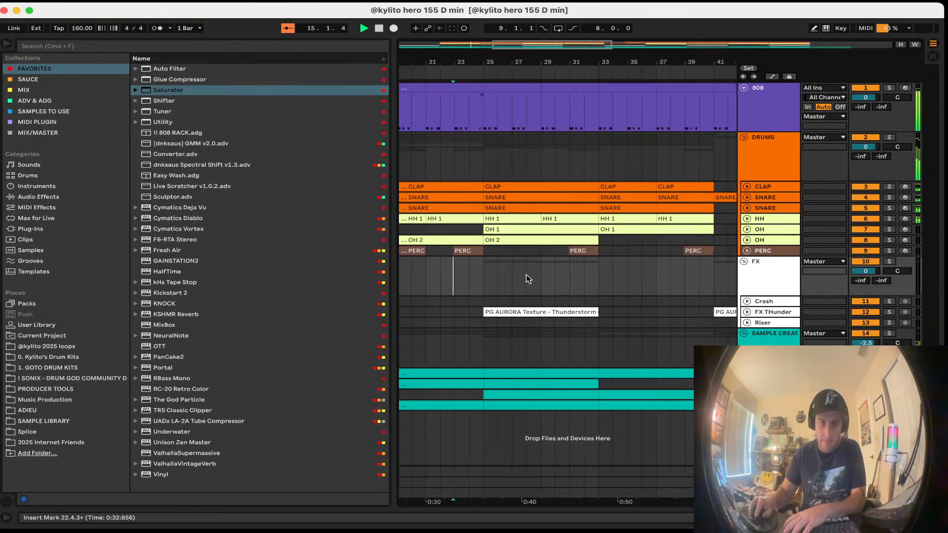
{"action": "left_click_drag", "start_coordinate": [482, 264], "coordinate": [471, 93]}
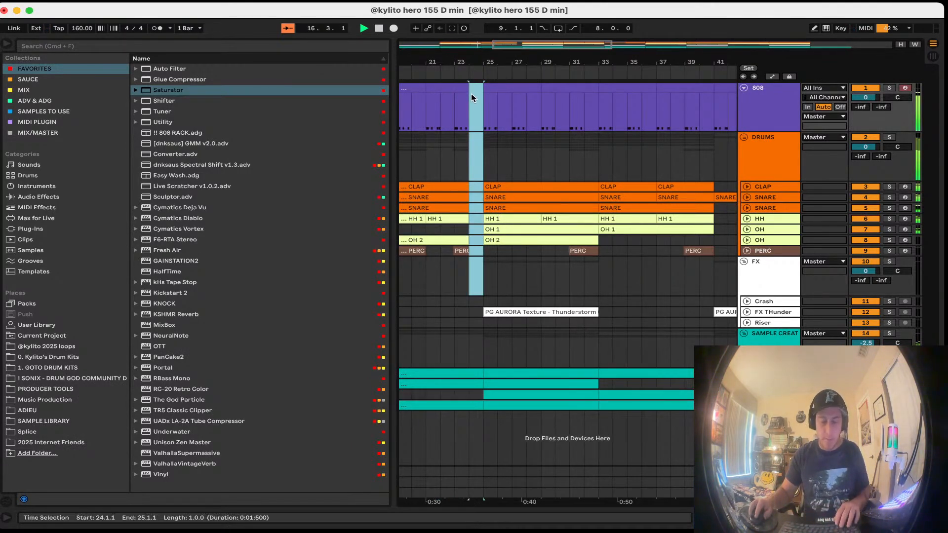
{"action": "left_click", "coordinate": [463, 262]}
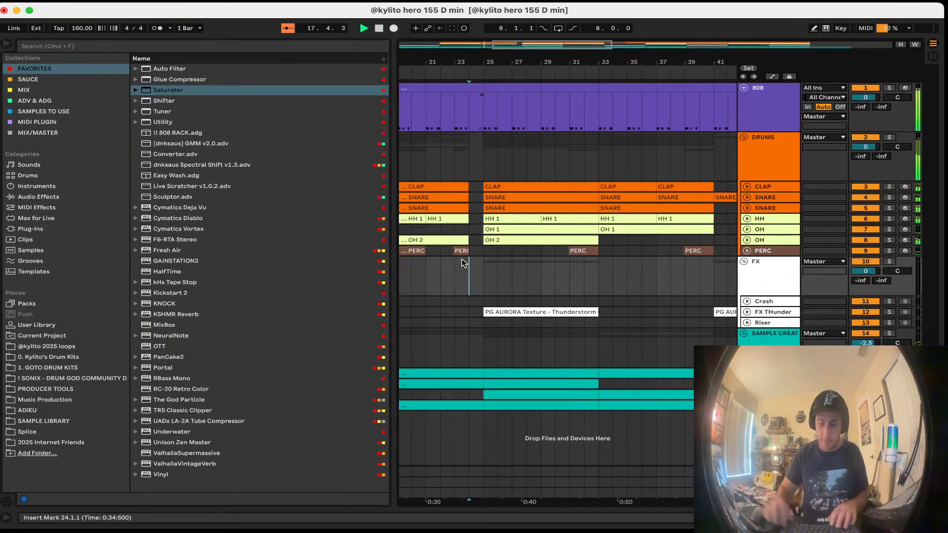
{"action": "key", "text": "x"}
Step: Delete the beat-3 D2 notes from the PIANO BASS clip at bars 17–25, keeping the D1 notes and the closing run
{"action": "double_click", "coordinate": [468, 402]}
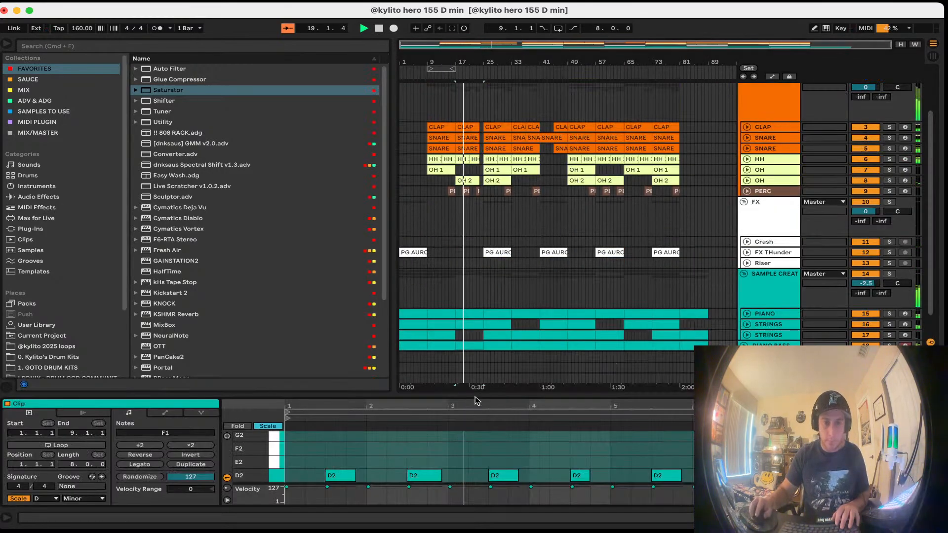
{"action": "left_click_drag", "start_coordinate": [483, 393], "coordinate": [482, 255]}
{"action": "left_click_drag", "start_coordinate": [325, 321], "coordinate": [844, 347]}
{"action": "key", "text": "Delete"}
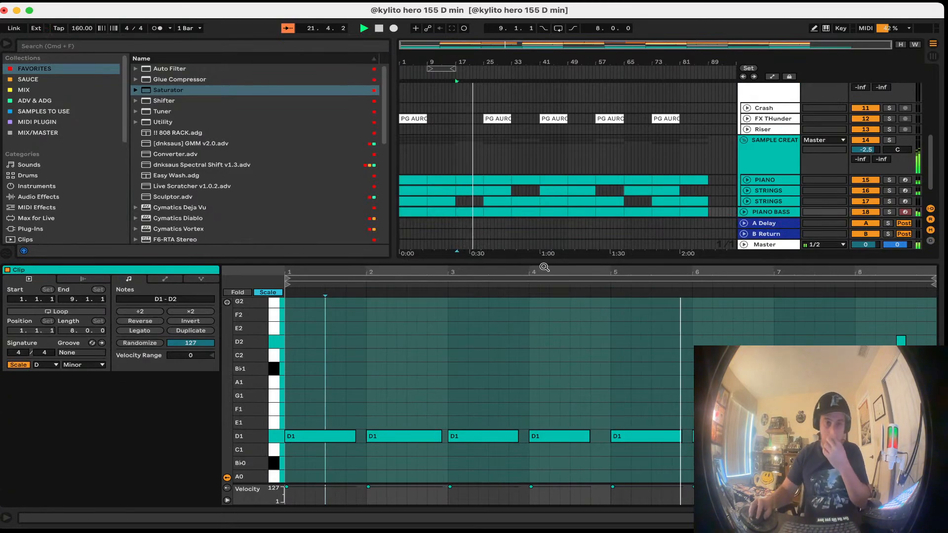
{"action": "left_click_drag", "start_coordinate": [538, 261], "coordinate": [523, 394]}
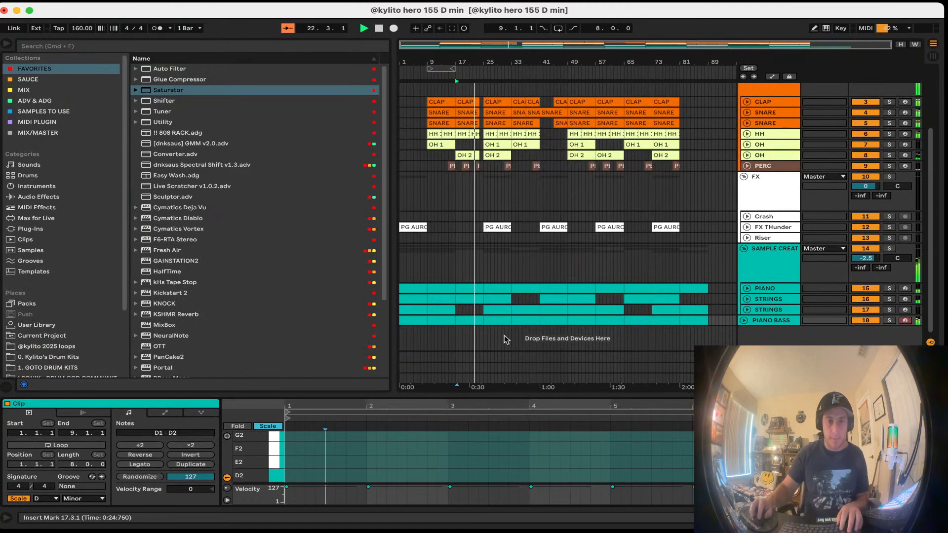
{"action": "left_click", "coordinate": [787, 322]}
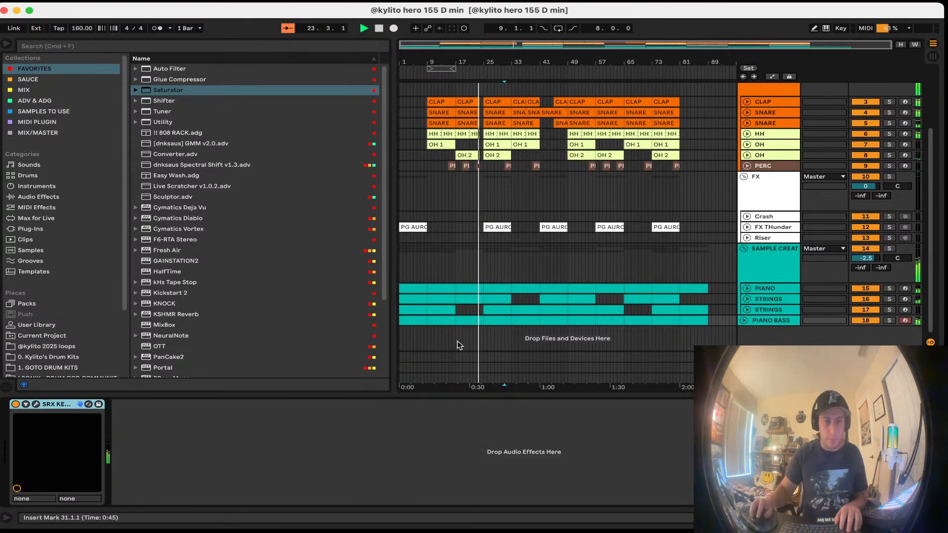
{"action": "left_click", "coordinate": [743, 321]}
{"action": "left_click", "coordinate": [744, 308]}
{"action": "left_click", "coordinate": [553, 222]}
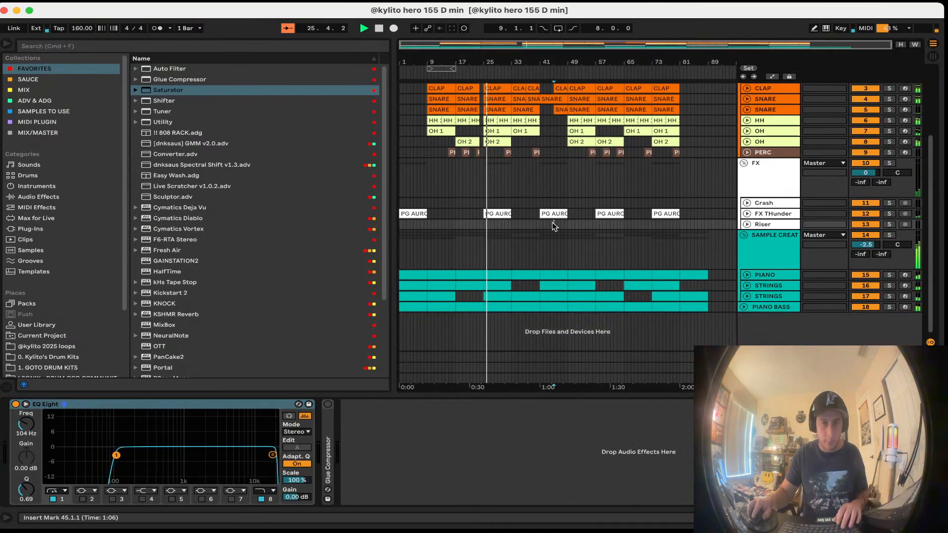
Step: Duplicate the 808 clips from bars 9–25 four times in a row, replacing the existing clips up to bar 89
{"action": "scroll", "coordinate": [536, 291], "scroll_direction": "up", "scroll_amount": 4}
{"action": "key", "text": "super+alt+l"}
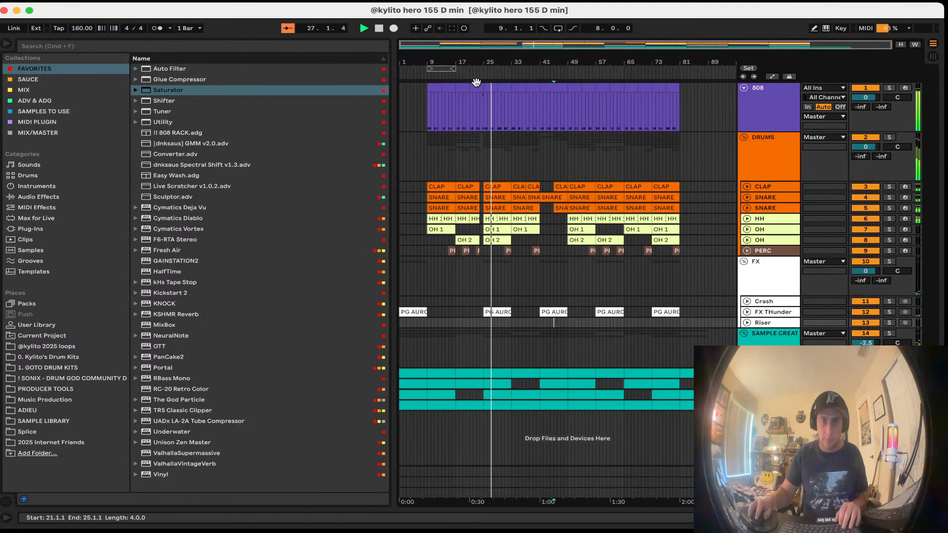
{"action": "left_click", "coordinate": [477, 87]}
{"action": "left_click", "coordinate": [437, 87], "text": "shift"}
{"action": "key", "text": "super+d"}
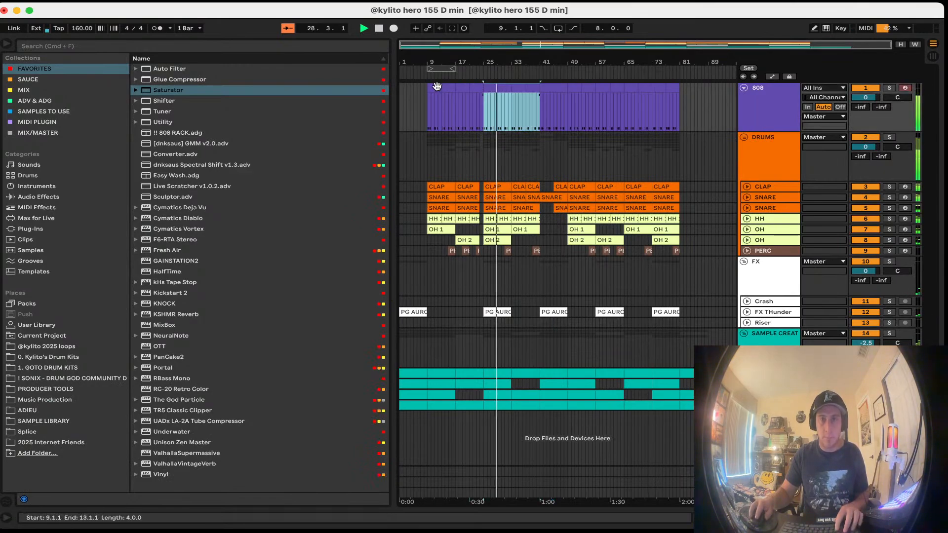
{"action": "key", "text": "super+d"}
{"action": "key", "text": "super+d"}
{"action": "key", "text": "super+d"}
Step: Delete the 808 clips at bars 81–89 and switch the arrangement to a coarser grid
{"action": "left_click", "coordinate": [703, 91]}
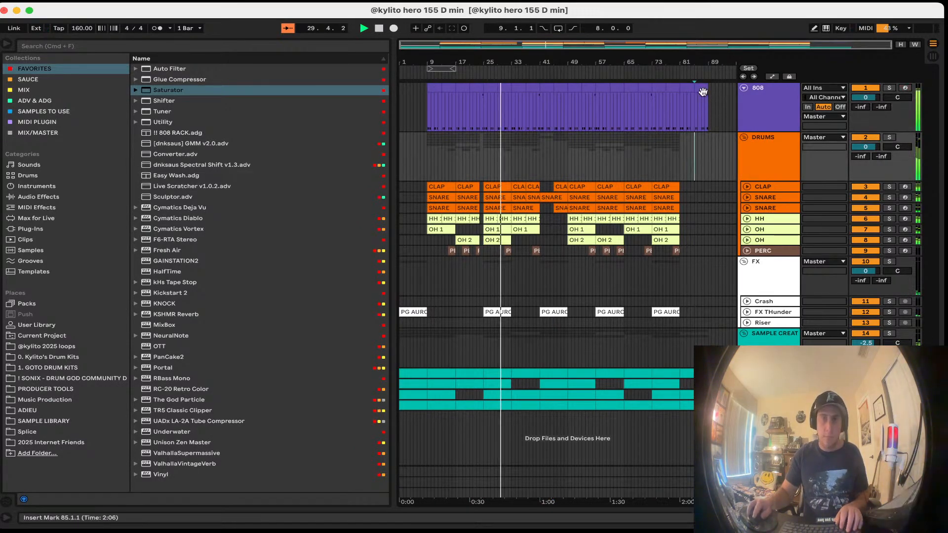
{"action": "left_click", "coordinate": [703, 92]}
{"action": "left_click_drag", "start_coordinate": [707, 148], "coordinate": [680, 99]}
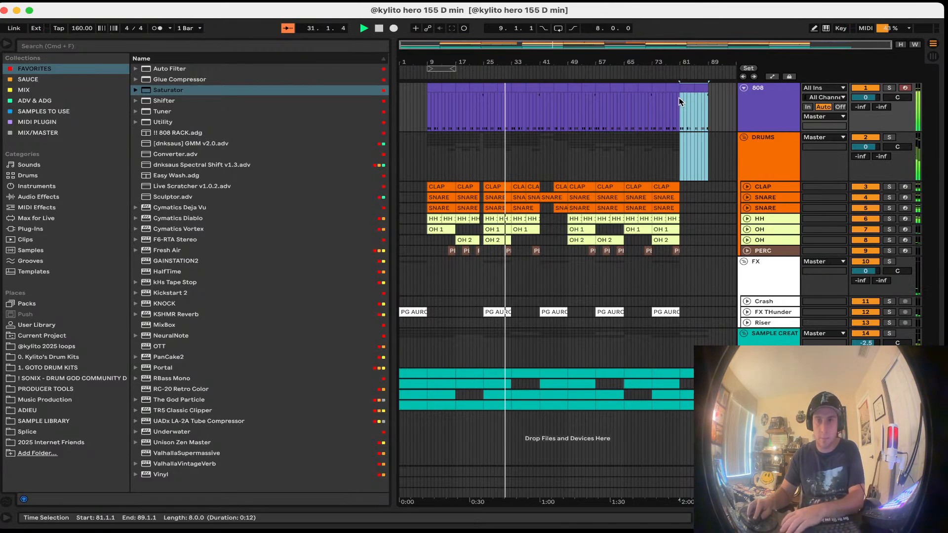
{"action": "key", "text": "Delete"}
{"action": "right_click", "coordinate": [689, 137]}
{"action": "left_click", "coordinate": [710, 291]}
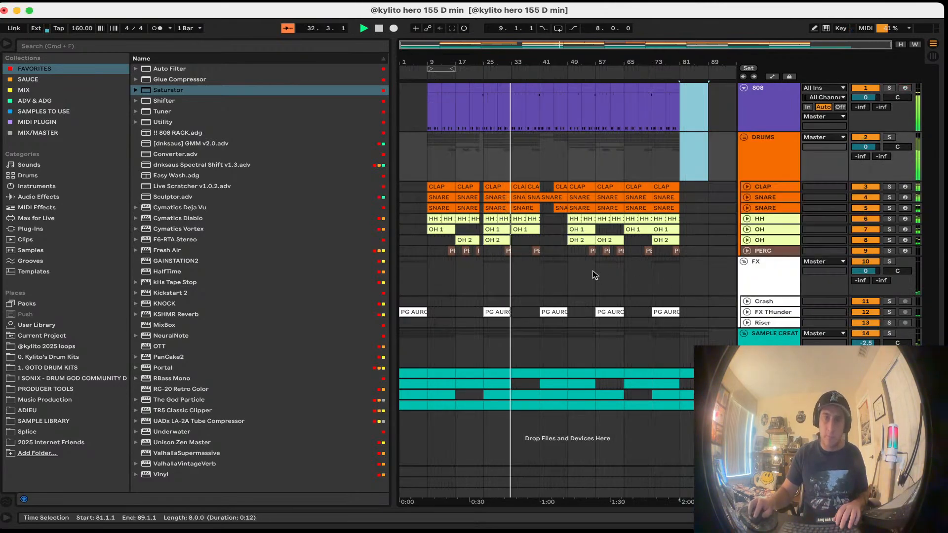
Step: Collapse the FX group and the 808 track, select the PIANO BASS clip at bars 41–49, and save the set
{"action": "left_click", "coordinate": [595, 275]}
{"action": "left_click", "coordinate": [744, 262]}
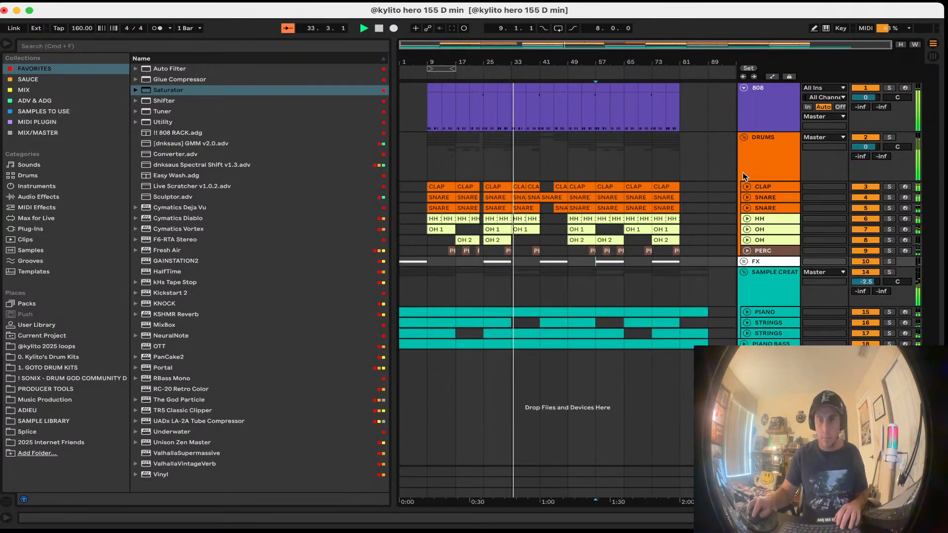
{"action": "left_click", "coordinate": [743, 87]}
{"action": "left_click", "coordinate": [560, 305]}
{"action": "key", "text": "super+s"}
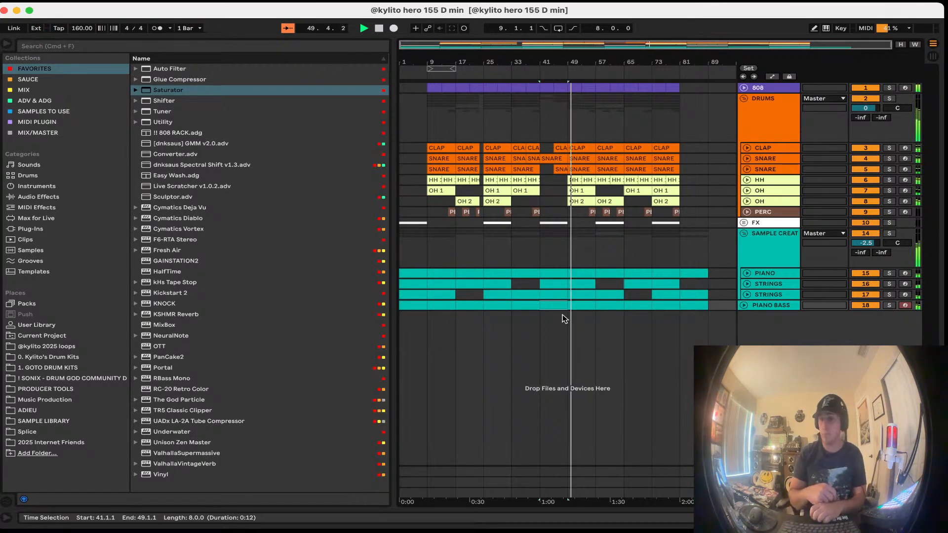
Step: Set The God Particle's amount to 200% on the SAMPLE CREATION group, close the plug-in window, and hide the device chain
{"action": "left_click", "coordinate": [631, 329]}
{"action": "double_click", "coordinate": [766, 255]}
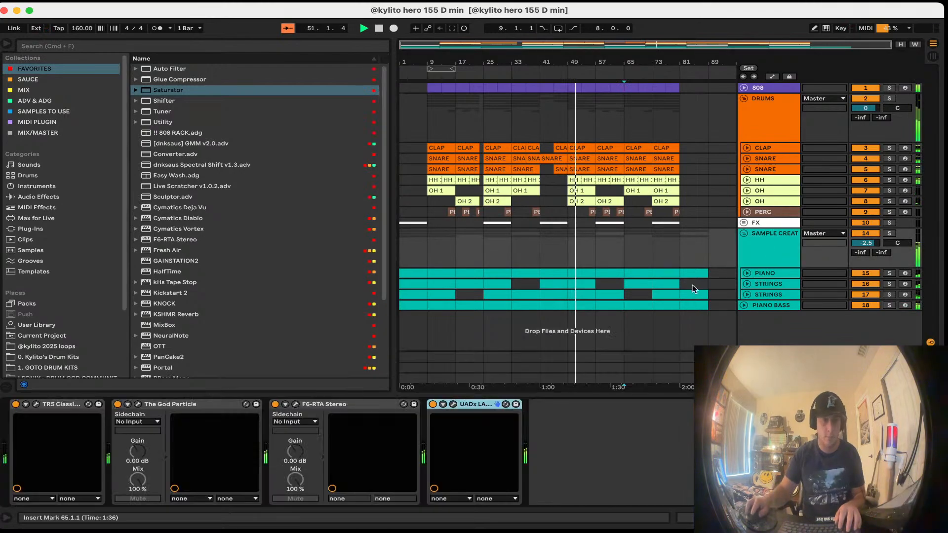
{"action": "left_click_drag", "start_coordinate": [337, 405], "coordinate": [526, 414]}
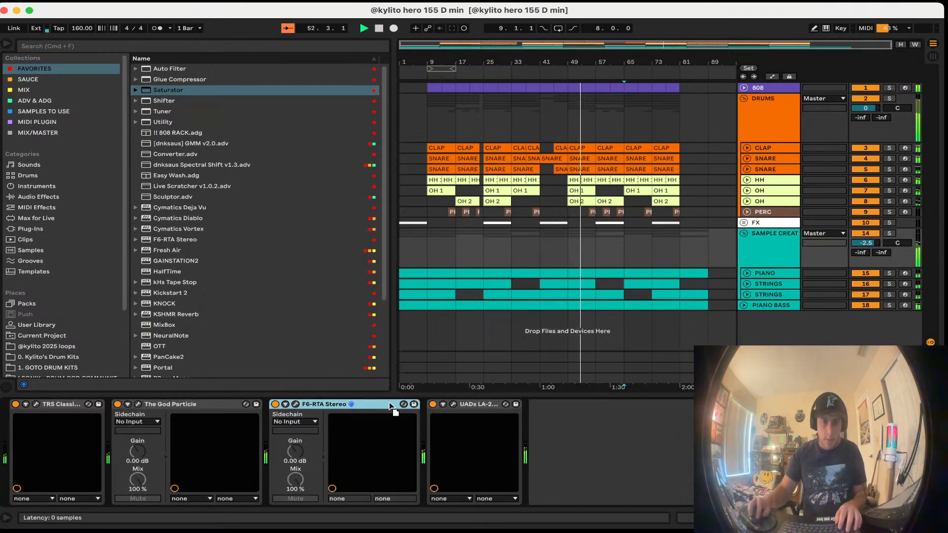
{"action": "left_click", "coordinate": [138, 404]}
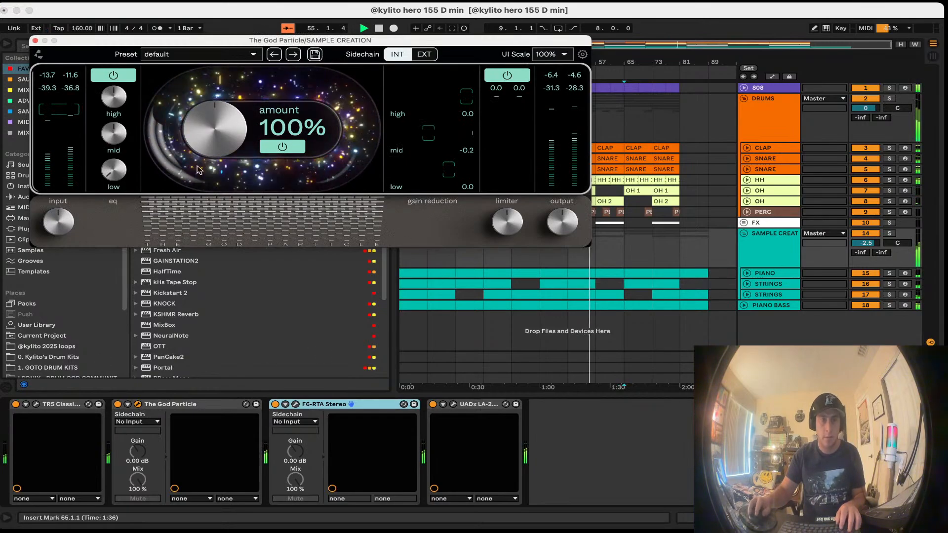
{"action": "left_click_drag", "start_coordinate": [215, 140], "coordinate": [216, 119]}
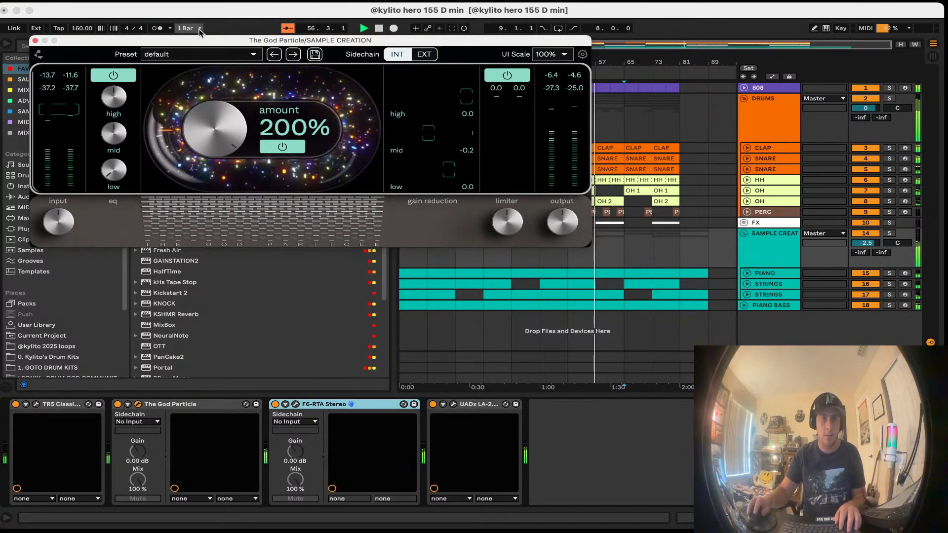
{"action": "left_click", "coordinate": [35, 41]}
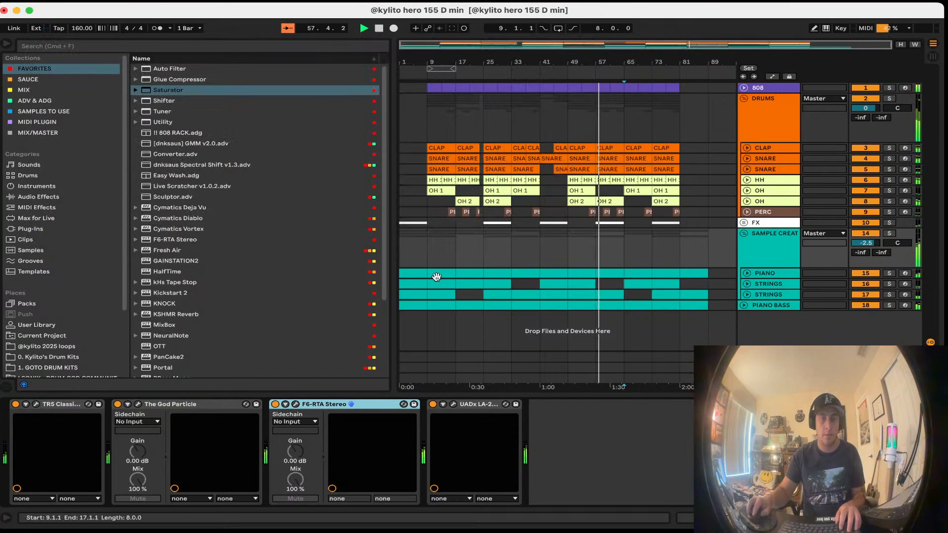
{"action": "left_click", "coordinate": [485, 254]}
{"action": "left_click_drag", "start_coordinate": [566, 398], "coordinate": [588, 486]}
{"action": "left_click", "coordinate": [588, 402]}
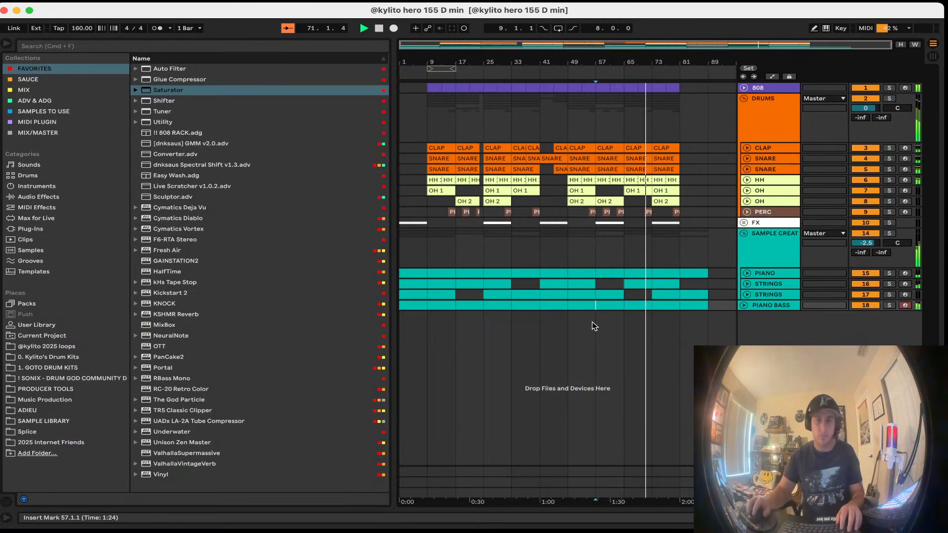
Step: Delete the paired A2 notes at 1.2 and 3.2 from the HH 1 clip at bars 73–77
{"action": "double_click", "coordinate": [659, 181]}
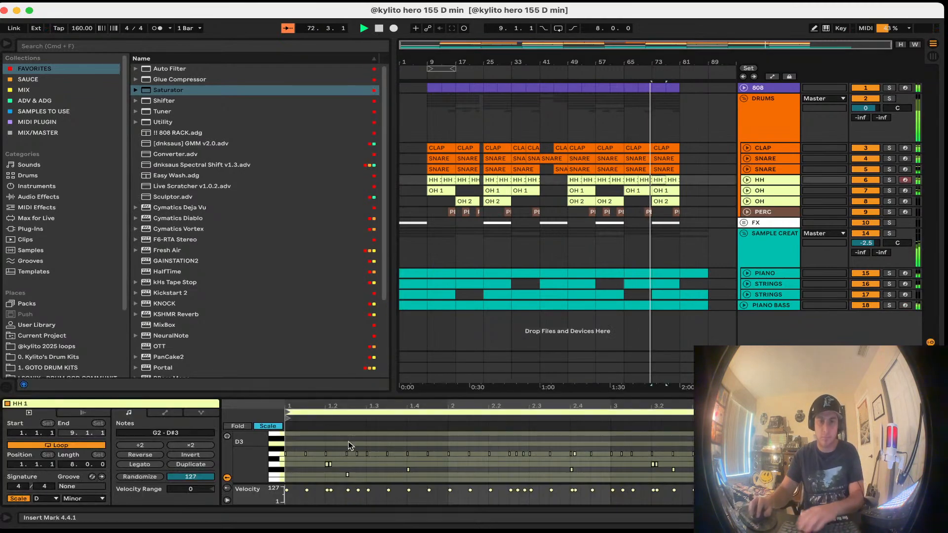
{"action": "key", "text": "Delete"}
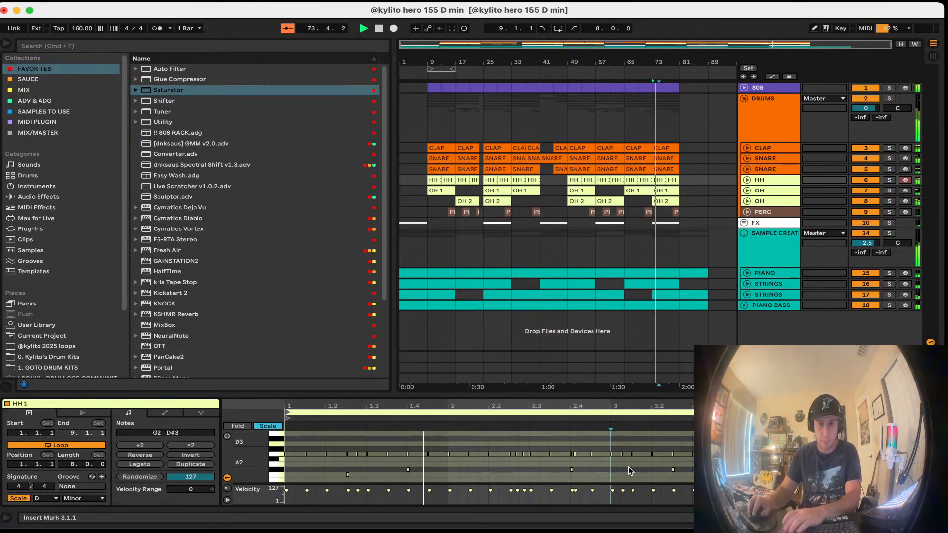
{"action": "key", "text": "super+z"}
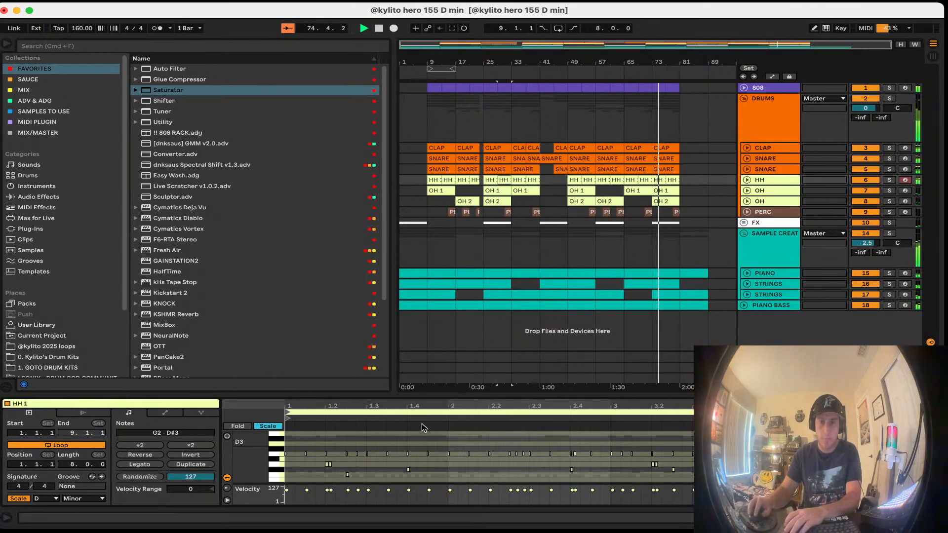
Step: Fold the note editor and thin out the HH 1 clip at bars 29–33, including the paired A2 notes at 3.2
{"action": "left_click", "coordinate": [238, 425]}
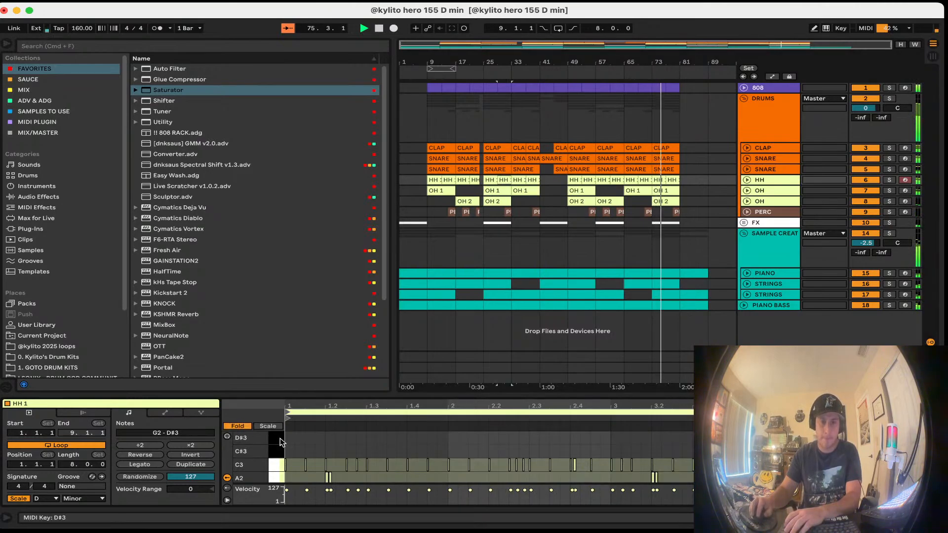
{"action": "left_click", "coordinate": [306, 465]}
{"action": "key", "text": "Delete"}
{"action": "left_click_drag", "start_coordinate": [662, 480], "coordinate": [643, 464]}
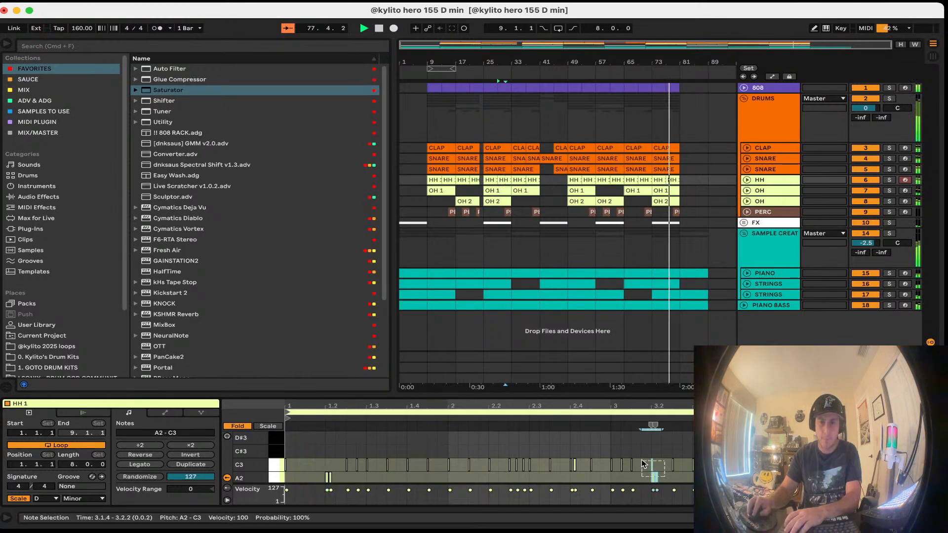
{"action": "key", "text": "Delete"}
{"action": "left_click", "coordinate": [805, 466]}
{"action": "key", "text": "Delete"}
Step: Delete the C3 hi-hat roll between 2.2 and 2.3 from the HH 1 clip at bars 33–37
{"action": "left_click", "coordinate": [531, 179]}
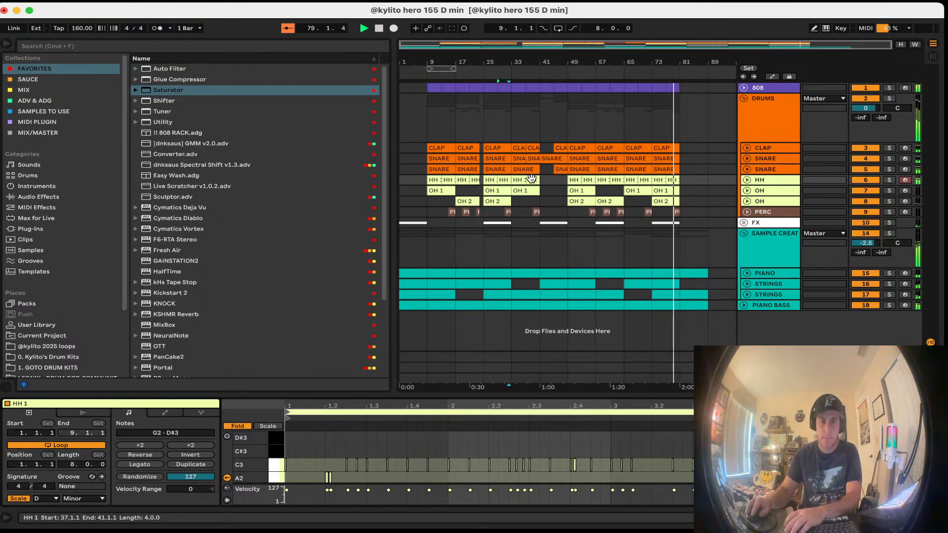
{"action": "left_click", "coordinate": [520, 179]}
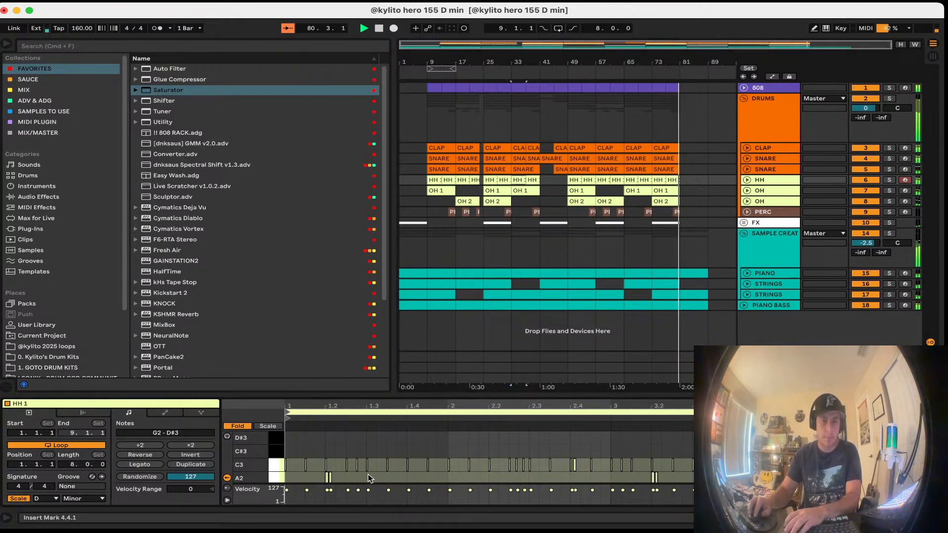
{"action": "left_click_drag", "start_coordinate": [526, 479], "coordinate": [497, 460]}
{"action": "key", "text": "Delete"}
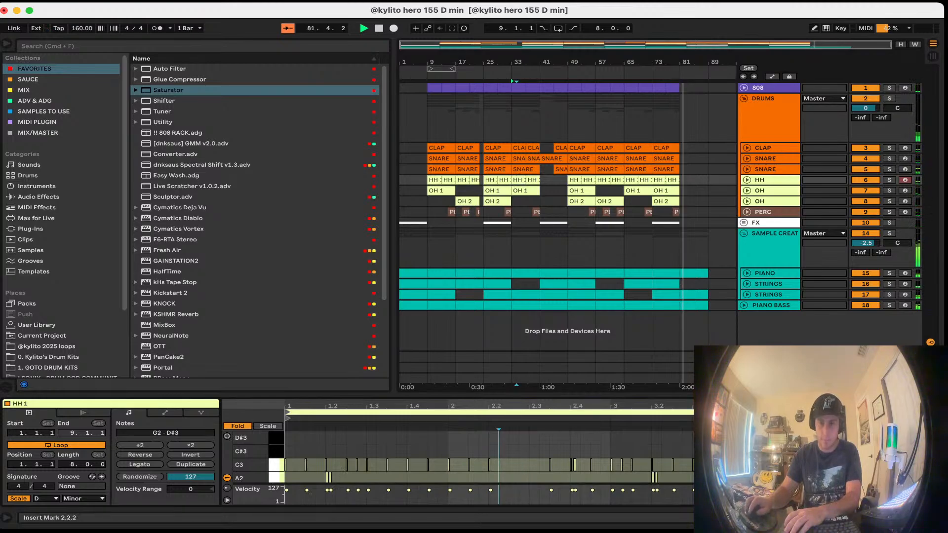
Step: Delete the clip at bars 81–89 on the second STRINGS track and open the PIANO clip over the same bars
{"action": "left_click", "coordinate": [695, 305]}
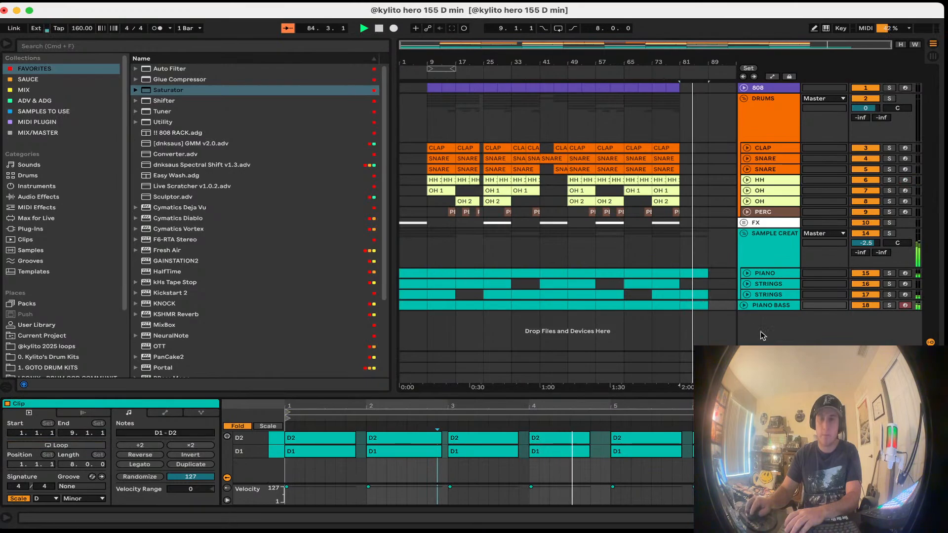
{"action": "left_click", "coordinate": [697, 294]}
{"action": "key", "text": "Delete"}
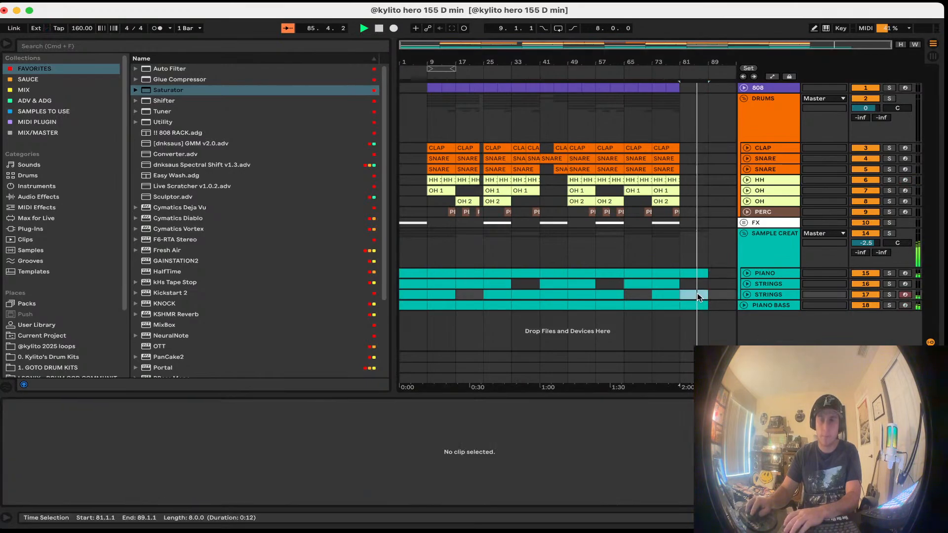
{"action": "left_click", "coordinate": [693, 272]}
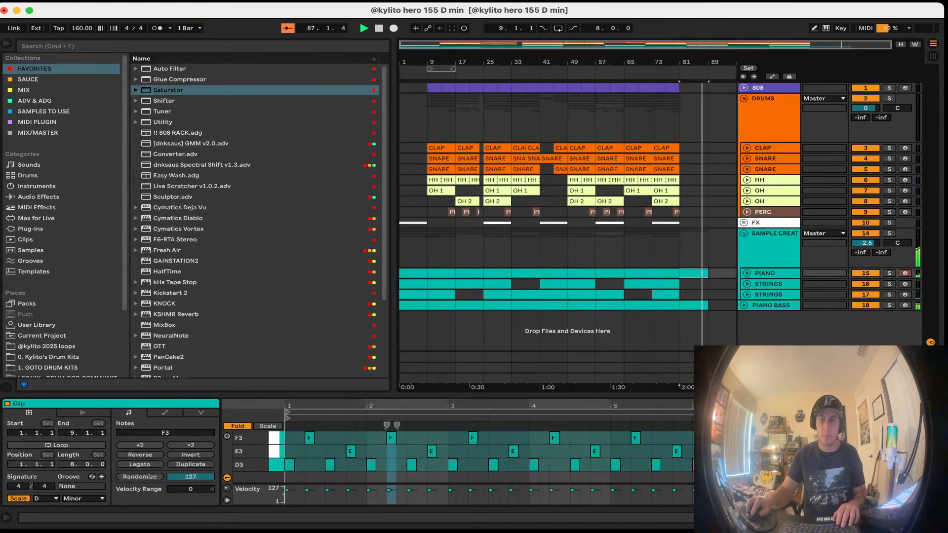
Step: Add Utility to the end of the Master chain and automate its gain to fade to -inf dB from bar 81
{"action": "double_click", "coordinate": [768, 379]}
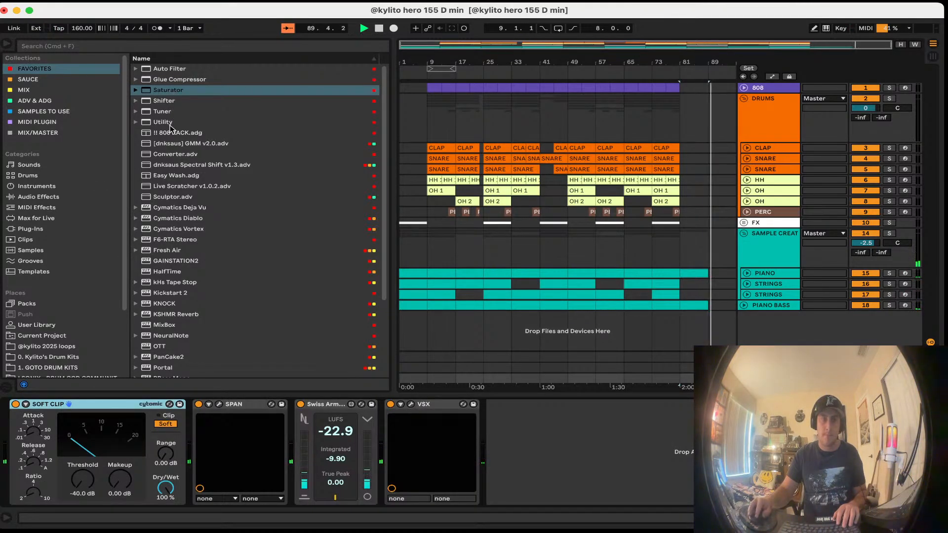
{"action": "left_click_drag", "start_coordinate": [170, 126], "coordinate": [536, 411]}
{"action": "right_click", "coordinate": [557, 450]}
{"action": "left_click", "coordinate": [573, 452]}
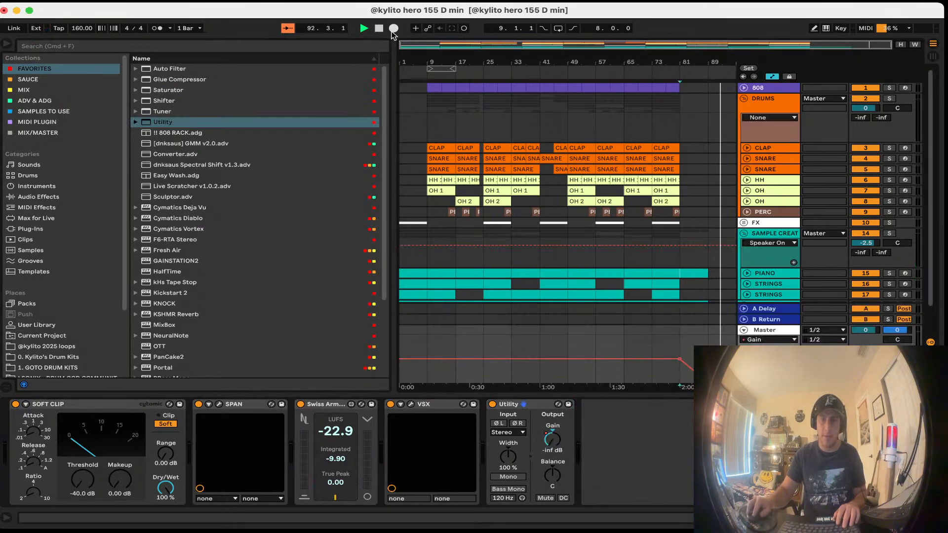
Step: Restart playback from the beginning, hide the automation lanes, save the set, and close the detail view
{"action": "left_click", "coordinate": [364, 29]}
{"action": "left_click", "coordinate": [463, 254]}
{"action": "key", "text": "a"}
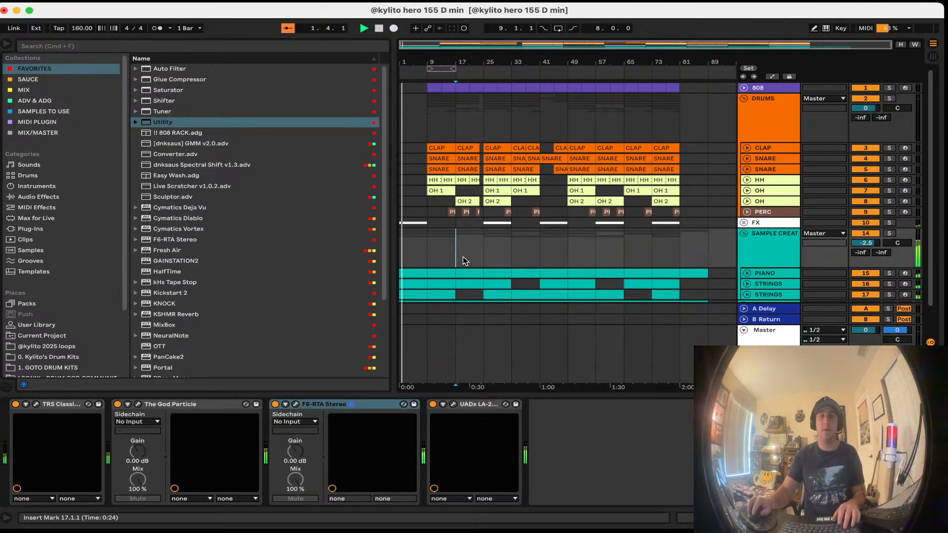
{"action": "key", "text": "super+s"}
{"action": "left_click", "coordinate": [522, 334]}
{"action": "key", "text": "super+alt+l"}
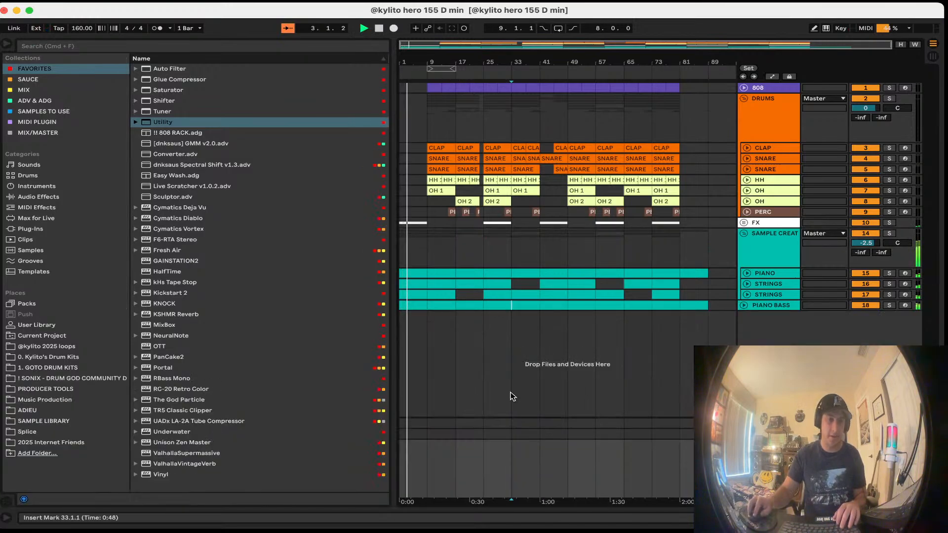
{"action": "left_click", "coordinate": [512, 395]}
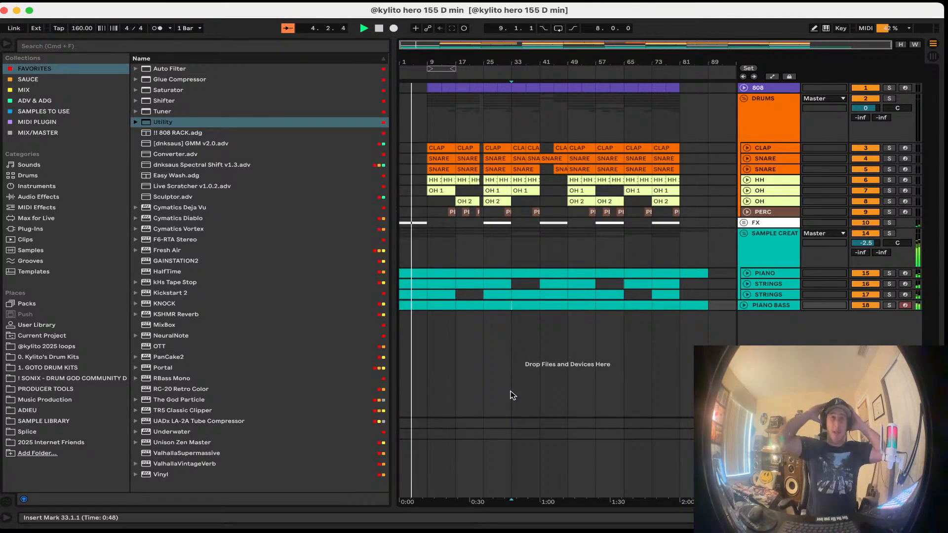
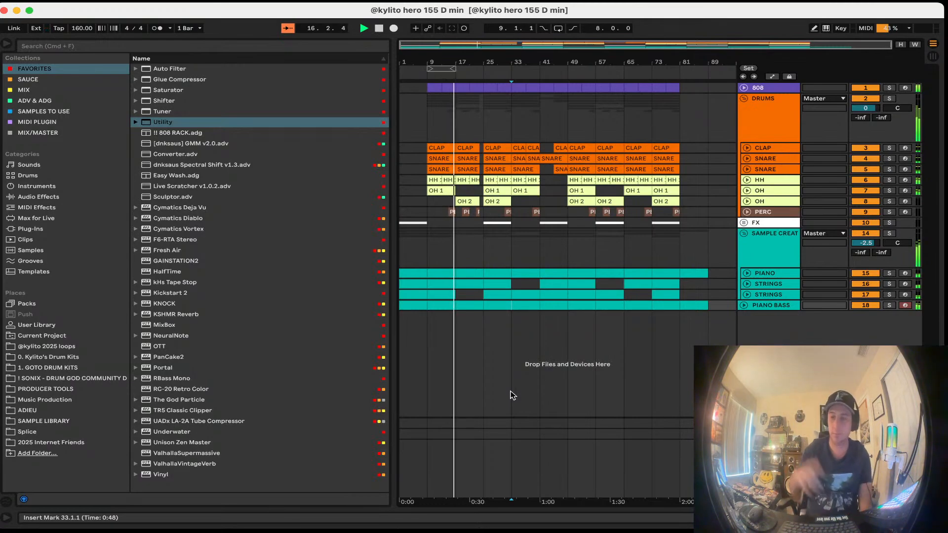
Step: Examine the notes of the PIANO BASS clips between bars 9 and 33
{"action": "double_click", "coordinate": [437, 305]}
{"action": "left_click", "coordinate": [463, 297]}
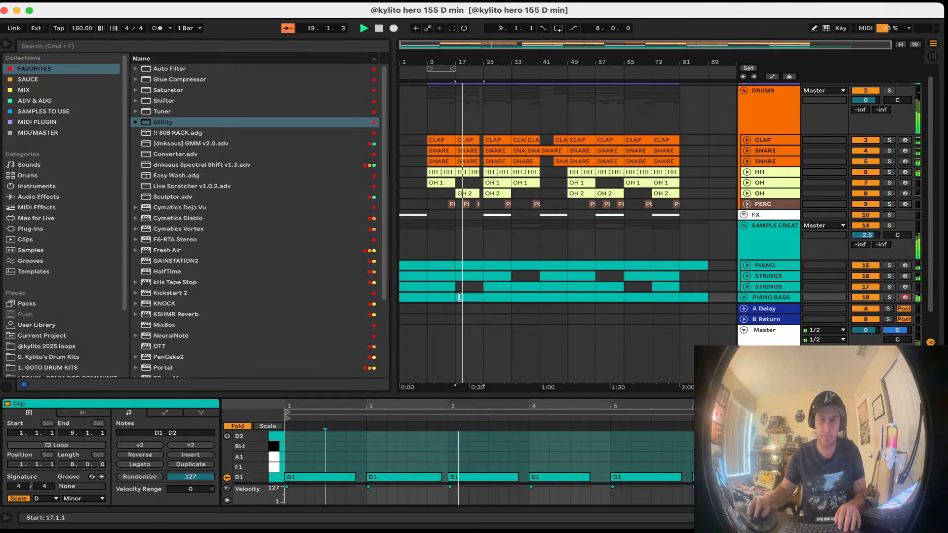
{"action": "scroll", "coordinate": [464, 297], "scroll_direction": "down", "scroll_amount": 2}
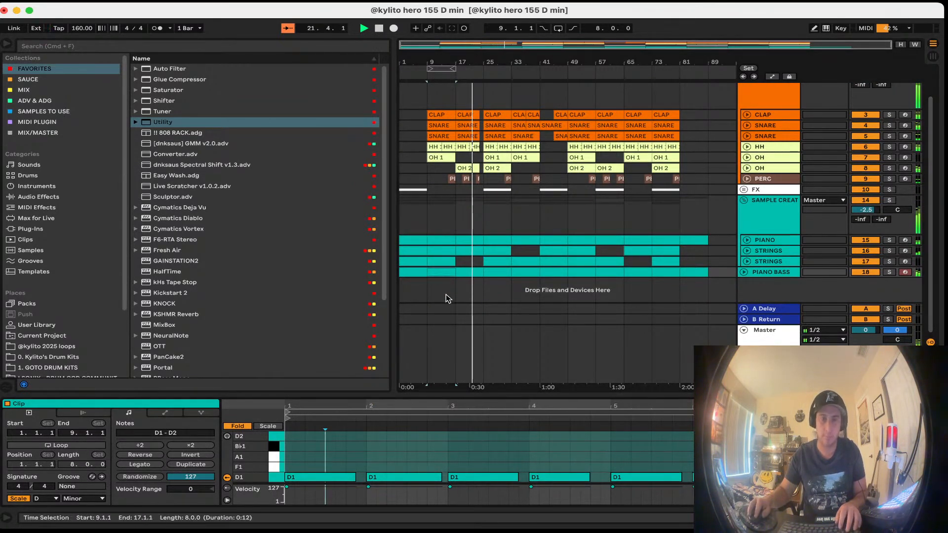
{"action": "left_click", "coordinate": [502, 272]}
{"action": "left_click", "coordinate": [519, 297]}
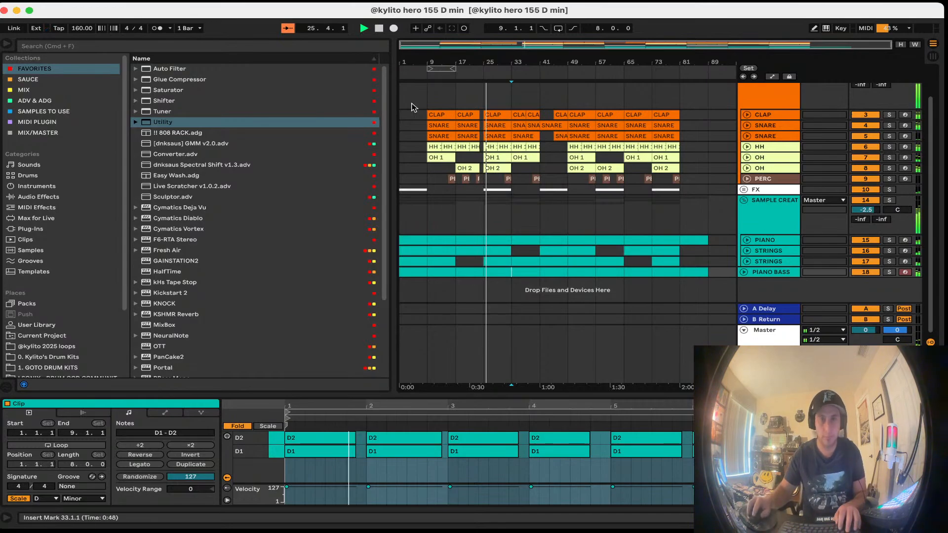
Step: Restart playback from the beginning of the song and hide the clip view
{"action": "double_click", "coordinate": [379, 29]}
{"action": "left_click", "coordinate": [366, 29]}
{"action": "left_click", "coordinate": [466, 296]}
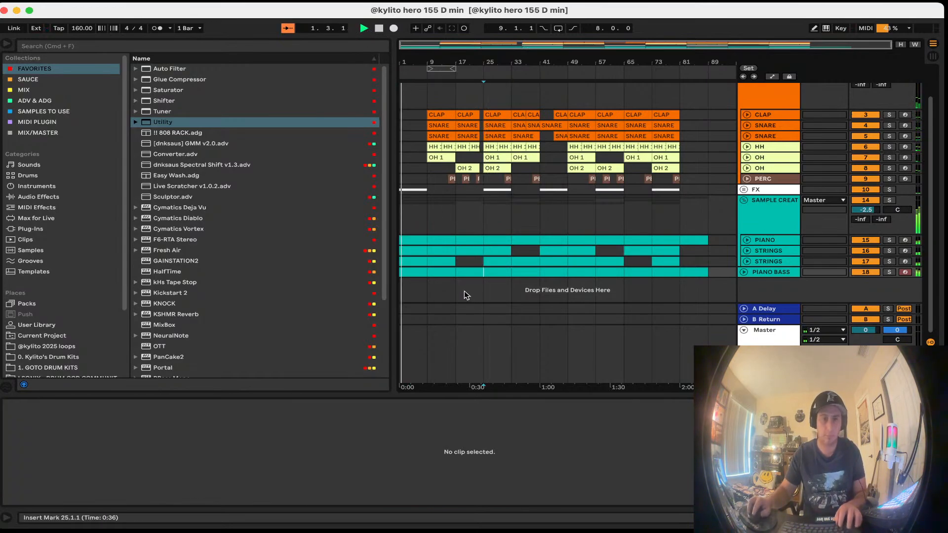
{"action": "double_click", "coordinate": [506, 394]}
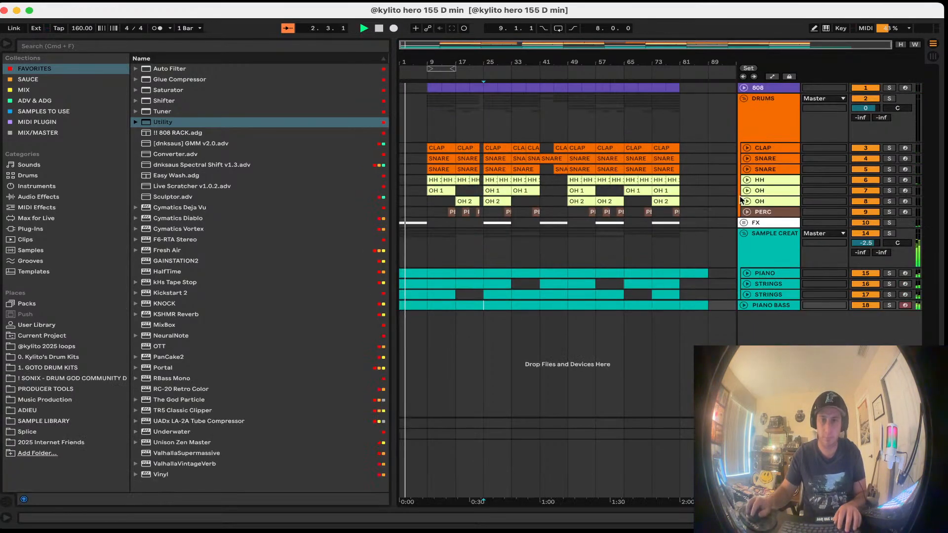
Step: Expand the FX group, set the FX Thunder track's volume to about -9.6 dB while playing from the start, and collapse the track
{"action": "left_click", "coordinate": [744, 223]}
{"action": "left_click", "coordinate": [747, 274]}
{"action": "left_click", "coordinate": [861, 282]}
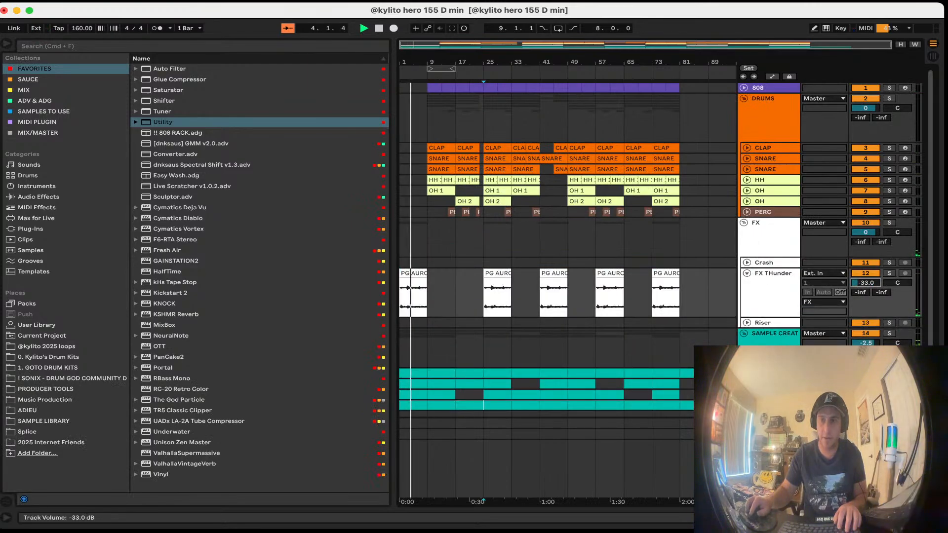
{"action": "key", "text": "Delete"}
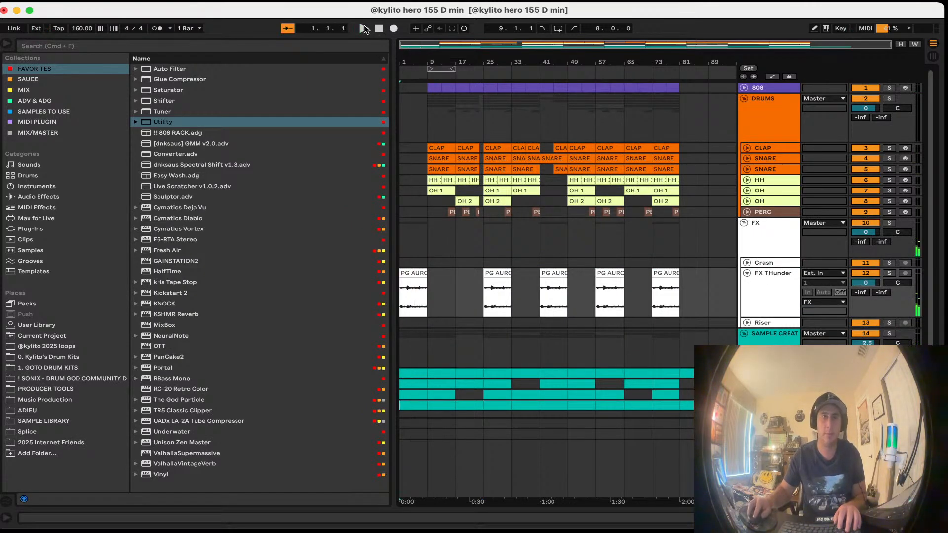
{"action": "left_click", "coordinate": [364, 28]}
{"action": "left_click_drag", "start_coordinate": [866, 283], "coordinate": [869, 286]}
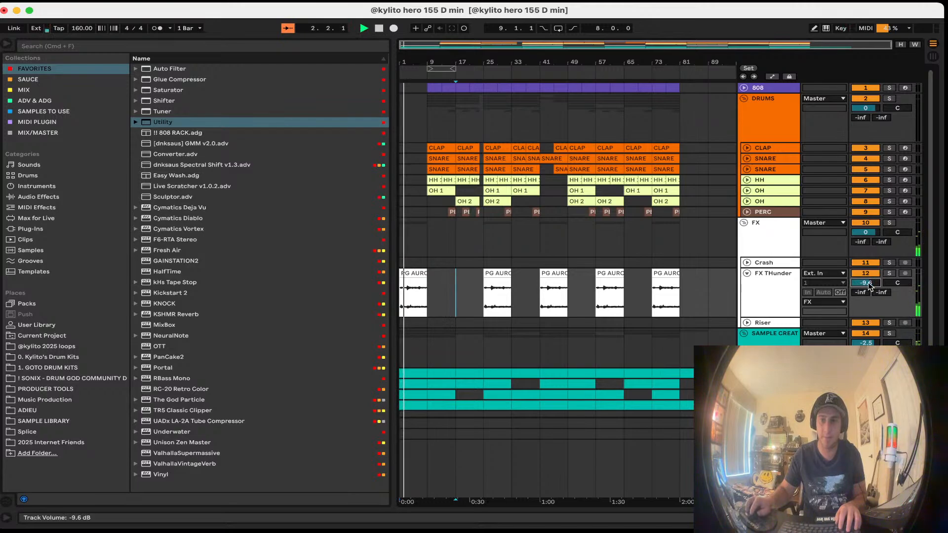
{"action": "left_click", "coordinate": [746, 273]}
Step: Search all browser content for crash and place the Sizzle Crash.wav sample on the Crash track at bars 9 and 49
{"action": "left_click", "coordinate": [73, 44]}
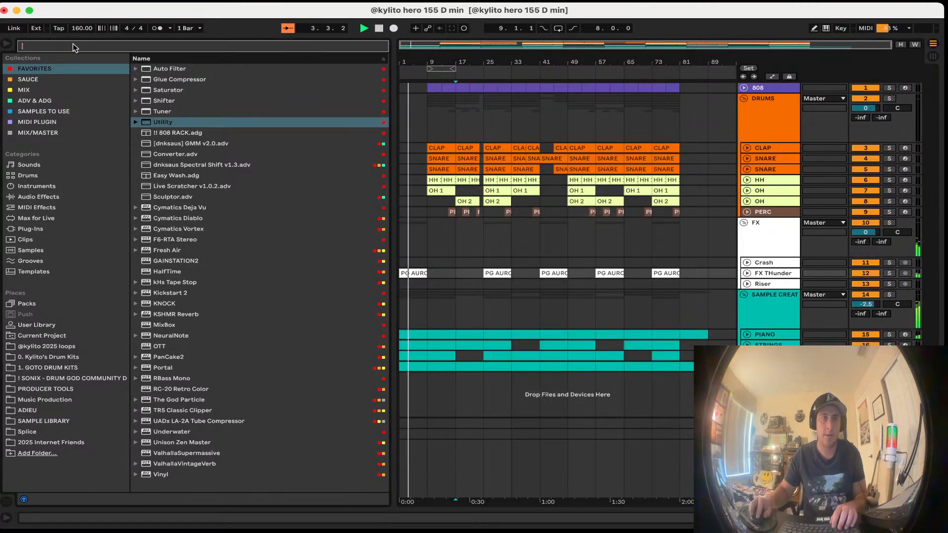
{"action": "type", "text": "crash"}
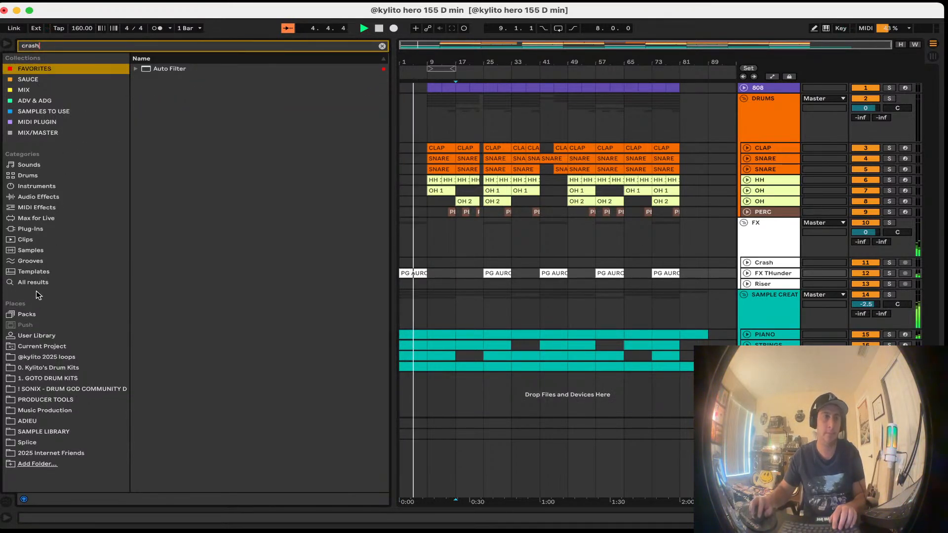
{"action": "left_click", "coordinate": [37, 283]}
{"action": "left_click", "coordinate": [229, 271]}
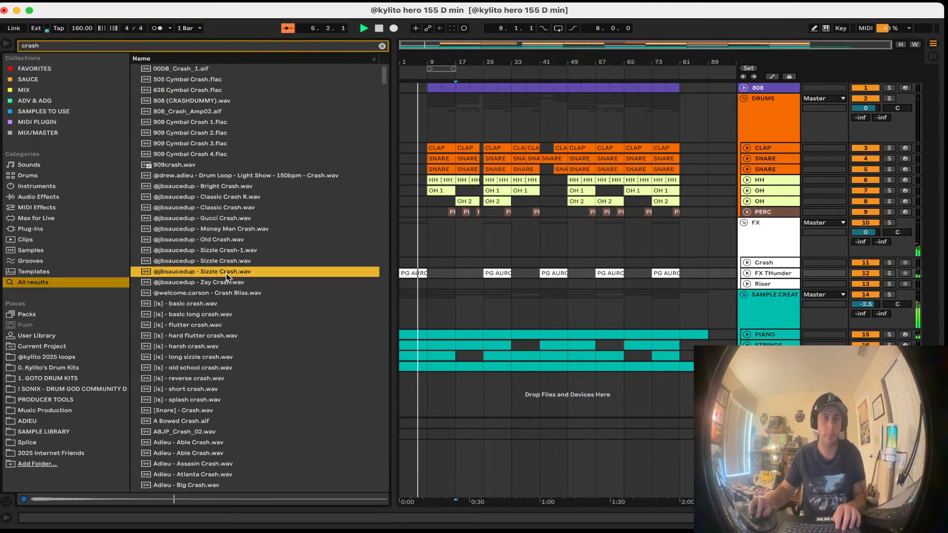
{"action": "left_click_drag", "start_coordinate": [227, 275], "coordinate": [570, 264]}
{"action": "left_click", "coordinate": [604, 303]}
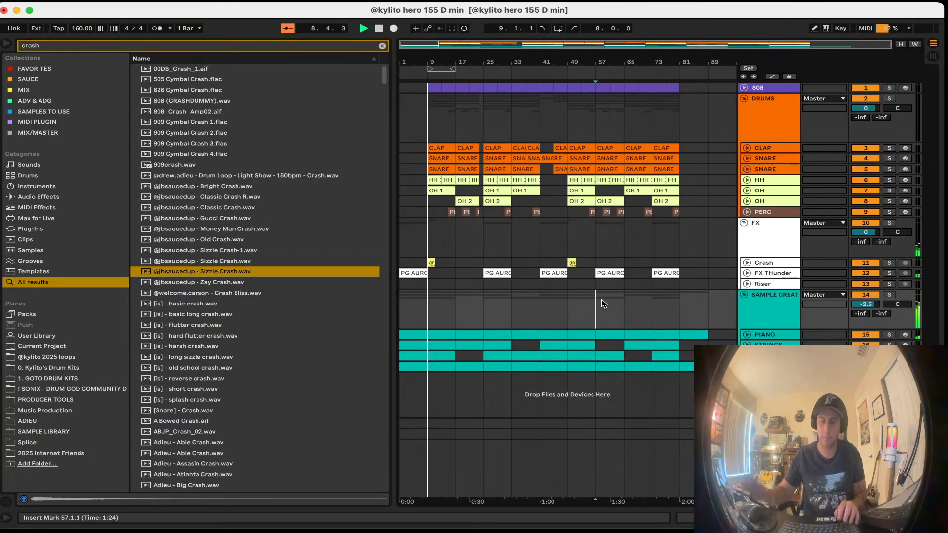
Step: Lower the Crash track's volume to about -14.9 dB and collapse the track
{"action": "left_click", "coordinate": [747, 262]}
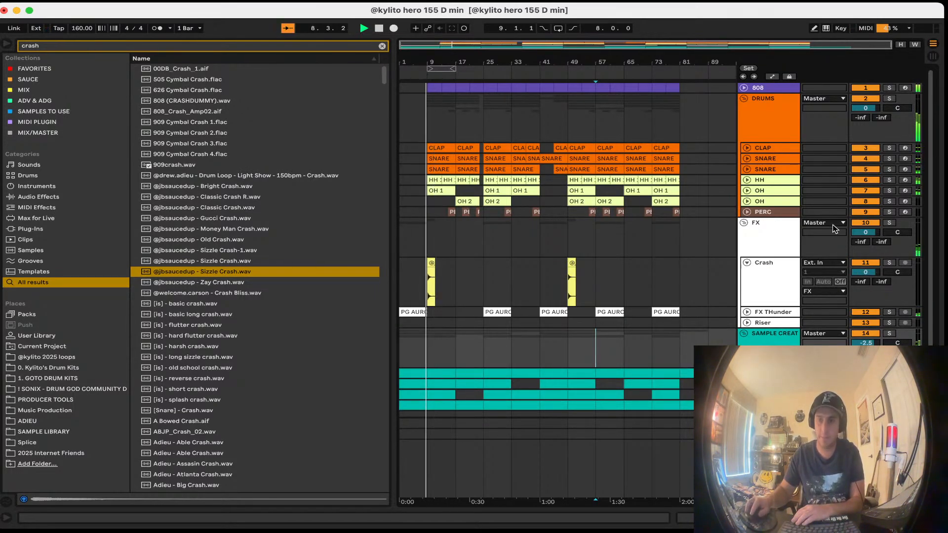
{"action": "left_click_drag", "start_coordinate": [859, 273], "coordinate": [859, 284]}
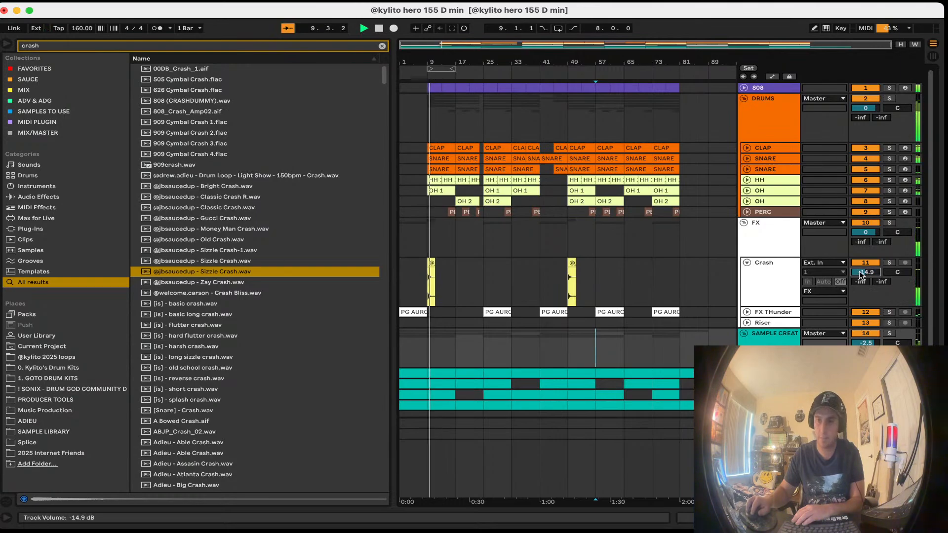
{"action": "left_click", "coordinate": [748, 262]}
Step: Search the browser for riser and place the +riser - need it - khemics-1.wav sample on the Riser track at bar 9
{"action": "key", "text": "super+f"}
{"action": "type", "text": "riser"}
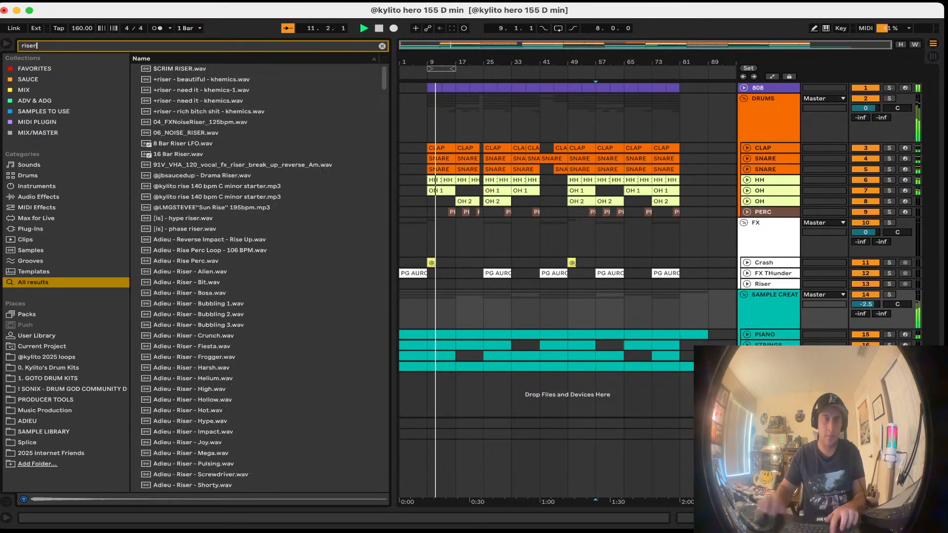
{"action": "left_click", "coordinate": [203, 91]}
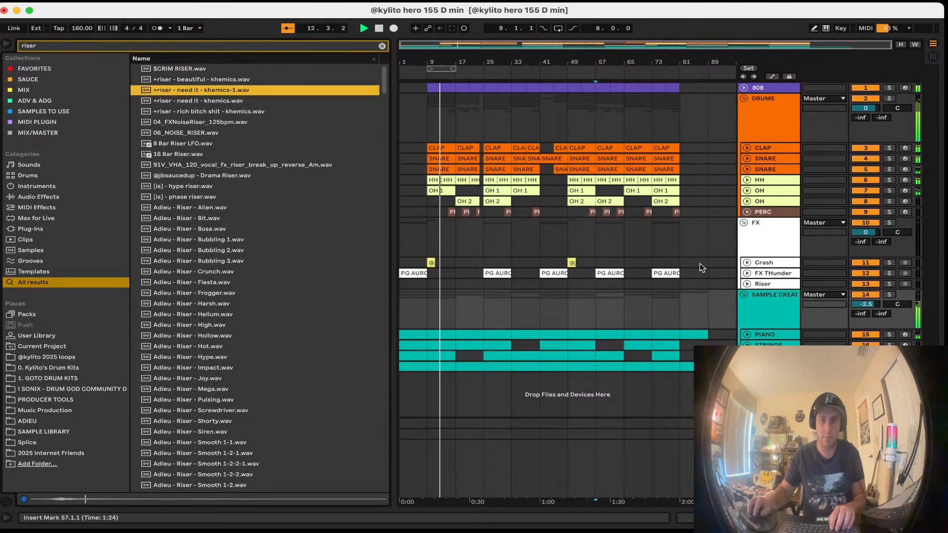
{"action": "left_click_drag", "start_coordinate": [416, 279], "coordinate": [417, 280]}
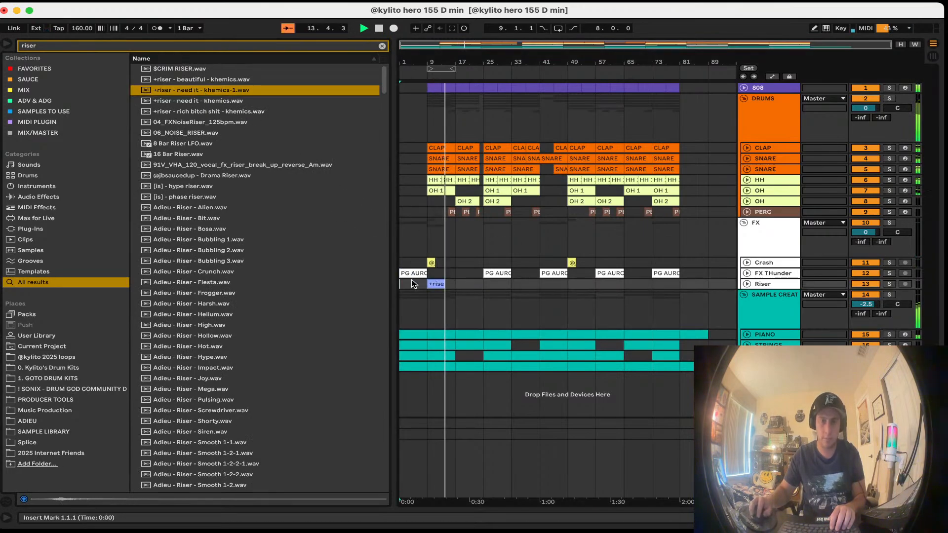
Step: Set the grid to 1/32, expand the Riser track and move the riser clip earlier so it starts at about 8.2.2
{"action": "right_click", "coordinate": [421, 283]}
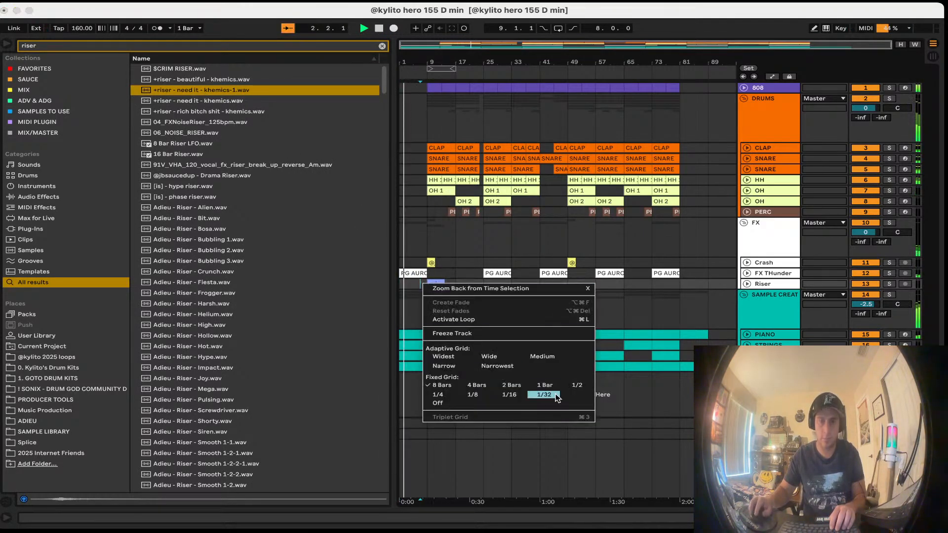
{"action": "left_click", "coordinate": [554, 395]}
{"action": "left_click", "coordinate": [747, 284]}
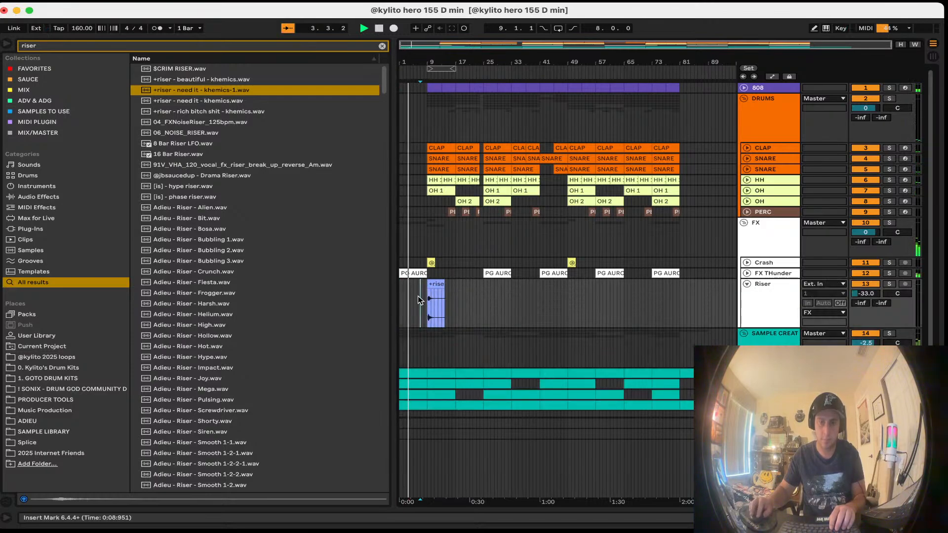
{"action": "scroll", "coordinate": [419, 295], "scroll_direction": "up", "scroll_amount": 8}
{"action": "left_click_drag", "start_coordinate": [508, 285], "coordinate": [485, 283]}
{"action": "key", "text": "plus"}
{"action": "key", "text": "plus"}
{"action": "left_click_drag", "start_coordinate": [453, 44], "coordinate": [446, 44]}
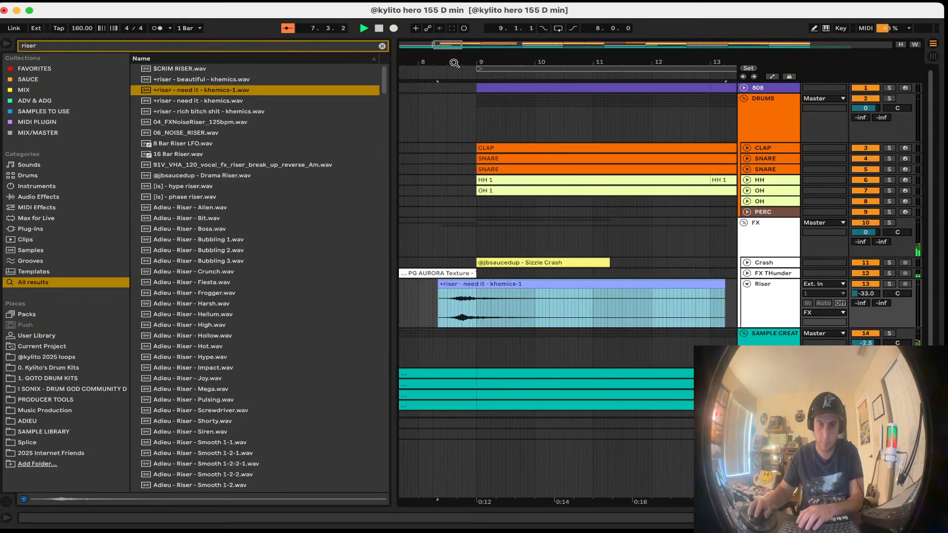
Step: Set the Riser track's volume to about -3.5 dB and its pan to 12R while replaying the lead-in to bar 9
{"action": "left_click", "coordinate": [424, 300]}
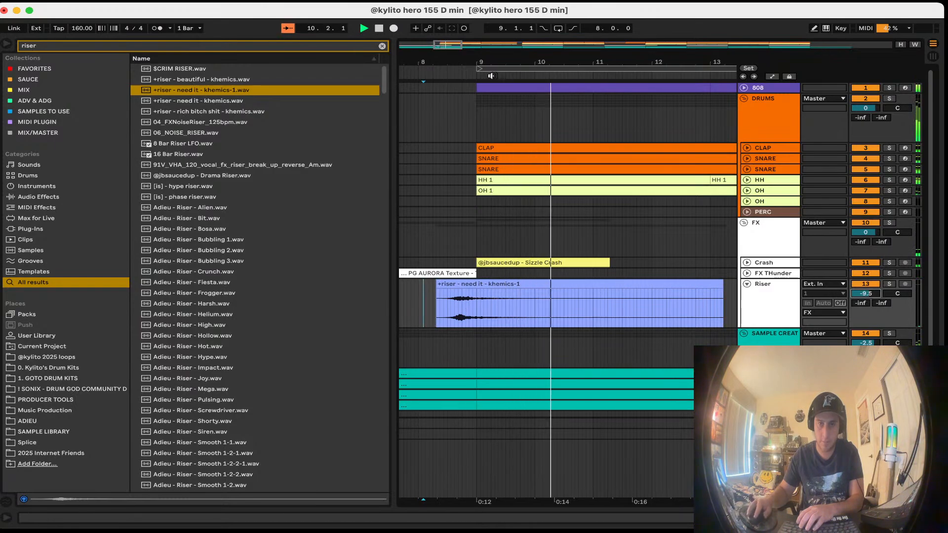
{"action": "left_click", "coordinate": [447, 76]}
{"action": "mouse_move", "coordinate": [860, 295]}
{"action": "left_mouse_down"}
{"action": "mouse_move", "coordinate": [900, 292]}
{"action": "mouse_move", "coordinate": [898, 283]}
{"action": "mouse_move", "coordinate": [859, 289]}
{"action": "left_mouse_up"}
{"action": "scroll", "coordinate": [523, 275], "scroll_direction": "down", "scroll_amount": 1}
{"action": "key", "text": "space"}
{"action": "key", "text": "space"}
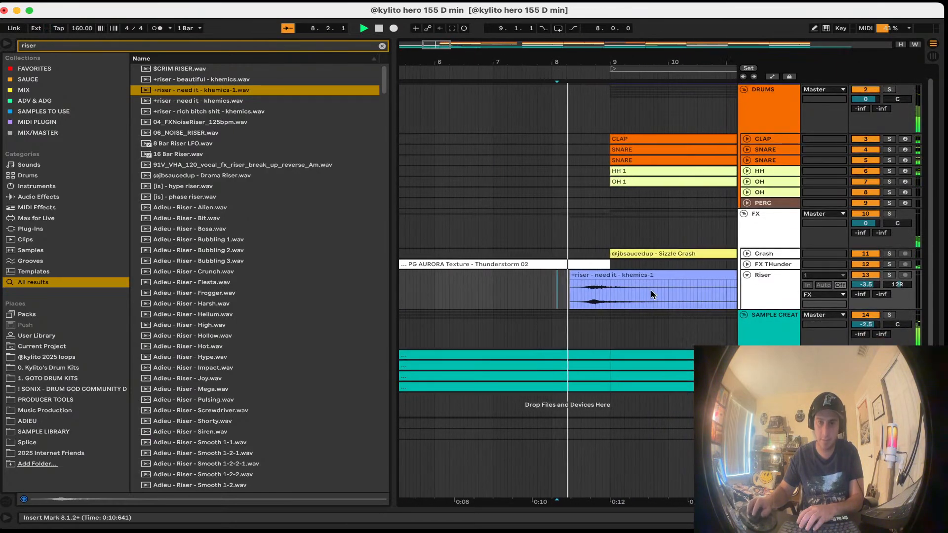
Step: Delete the tail of the riser clip from bar 10 onward
{"action": "left_click", "coordinate": [620, 291]}
{"action": "key", "text": "minus"}
{"action": "key", "text": "minus"}
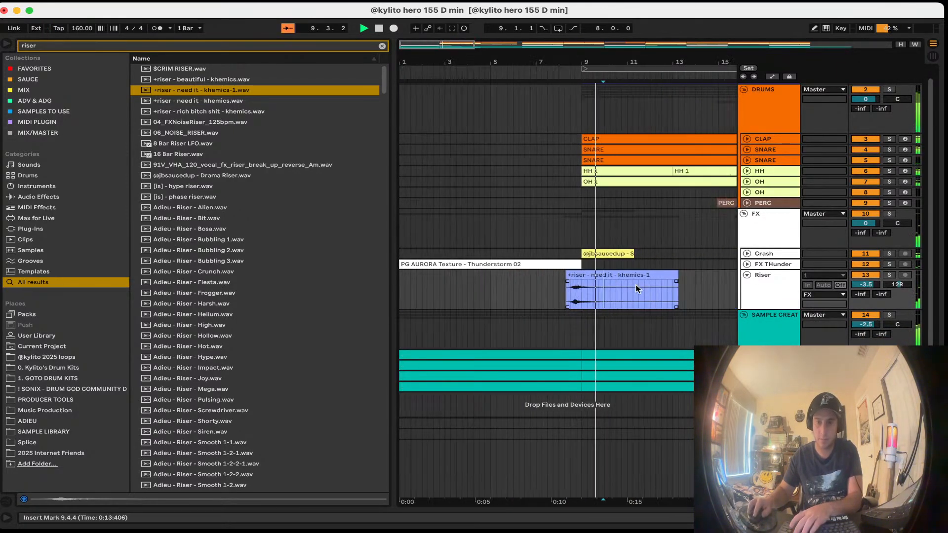
{"action": "left_click_drag", "start_coordinate": [684, 283], "coordinate": [607, 278]}
{"action": "key", "text": "Delete"}
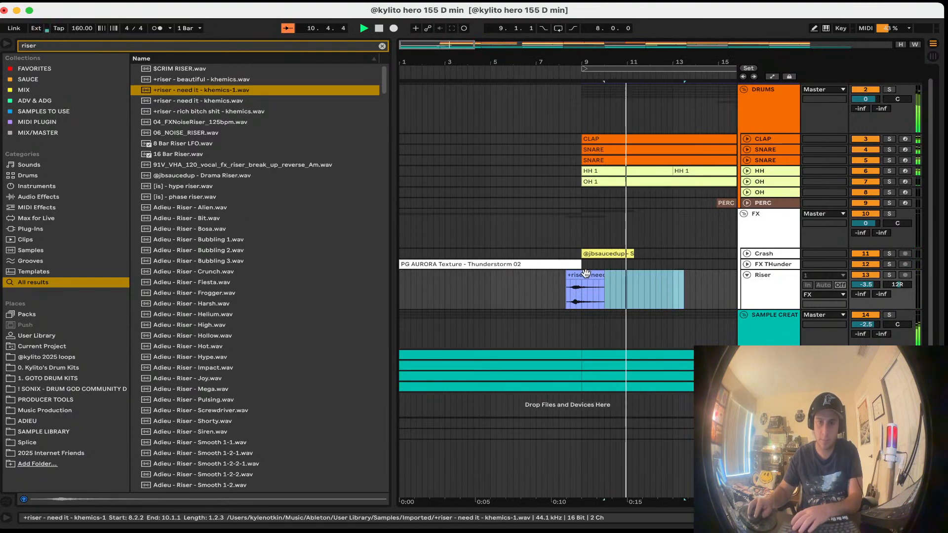
Step: Add the !! 200 Low Cut F6-RTA Stereo preset to the FX group, set its low cut to about 242 Hz and save the project
{"action": "double_click", "coordinate": [754, 218]}
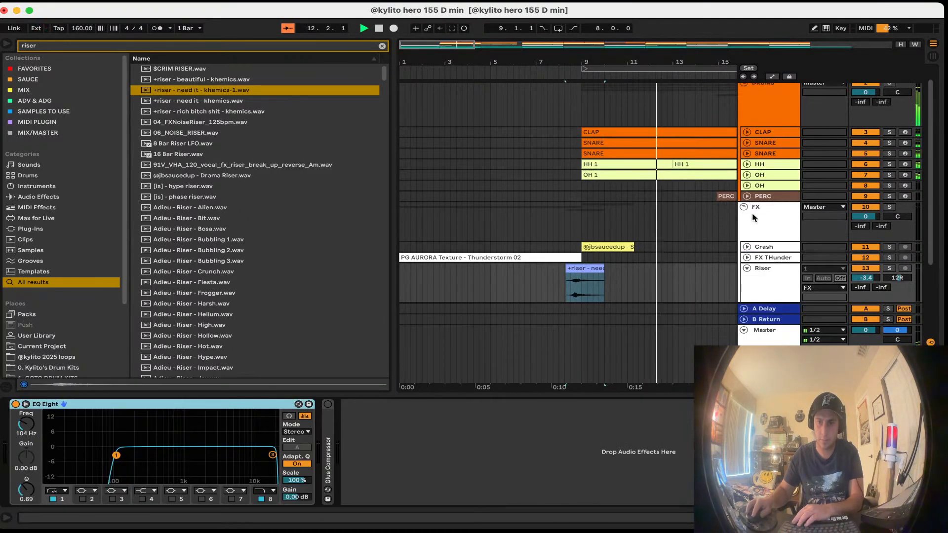
{"action": "left_click", "coordinate": [759, 223]}
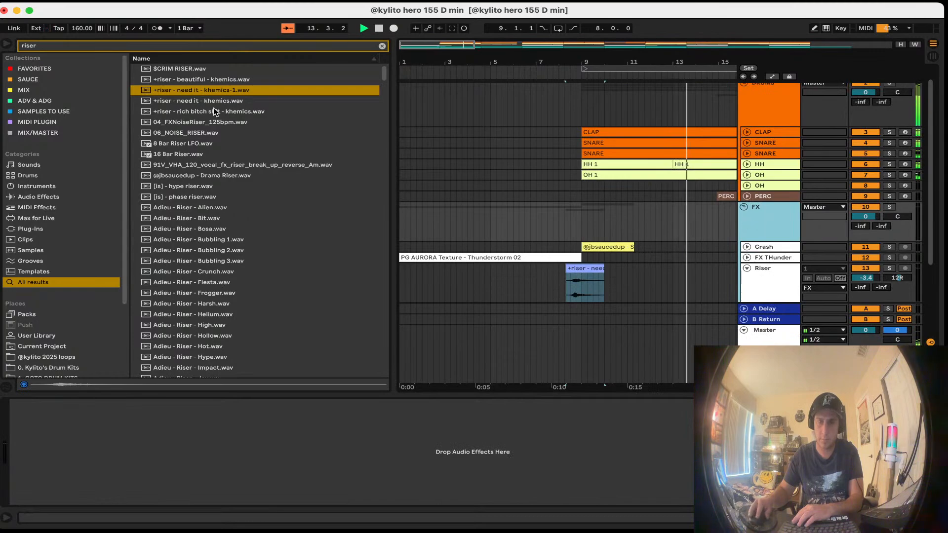
{"action": "left_click", "coordinate": [38, 133]}
{"action": "left_click", "coordinate": [382, 46]}
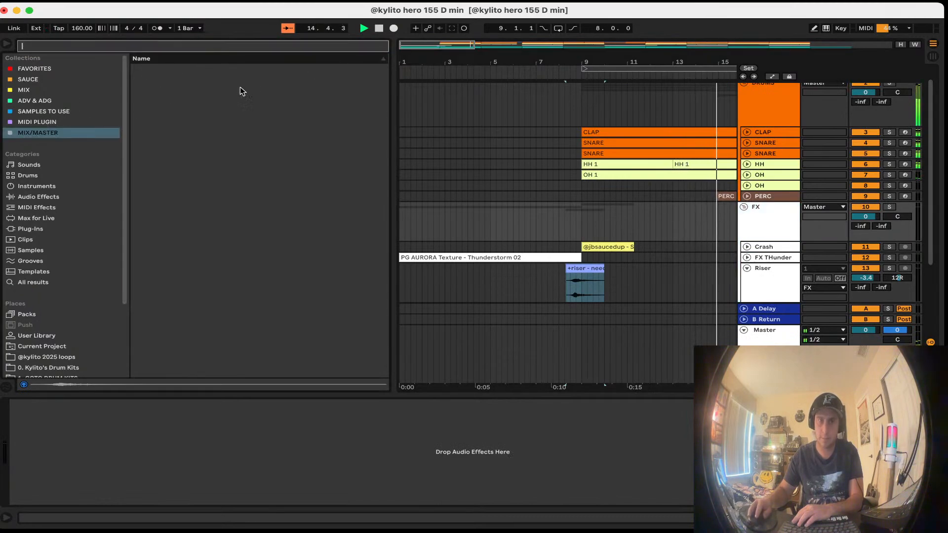
{"action": "double_click", "coordinate": [184, 99]}
{"action": "left_click_drag", "start_coordinate": [222, 172], "coordinate": [233, 172]}
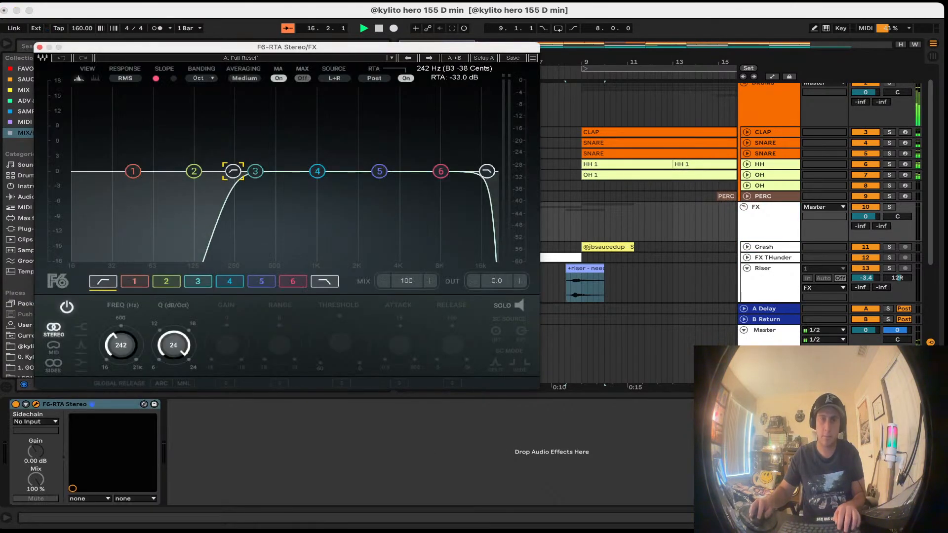
{"action": "key", "text": "super+s"}
{"action": "left_click", "coordinate": [40, 47]}
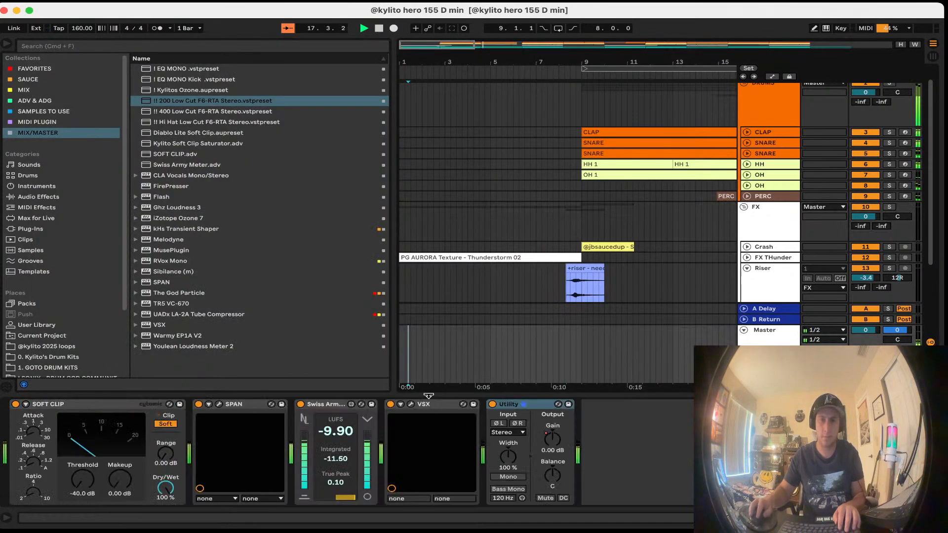
Step: Hide the device view and set the arrangement's fixed grid to 4 bars
{"action": "left_click_drag", "start_coordinate": [428, 397], "coordinate": [440, 430]}
{"action": "left_click", "coordinate": [483, 423]}
{"action": "scroll", "coordinate": [482, 417], "scroll_direction": "down", "scroll_amount": 10}
{"action": "right_click", "coordinate": [537, 409]}
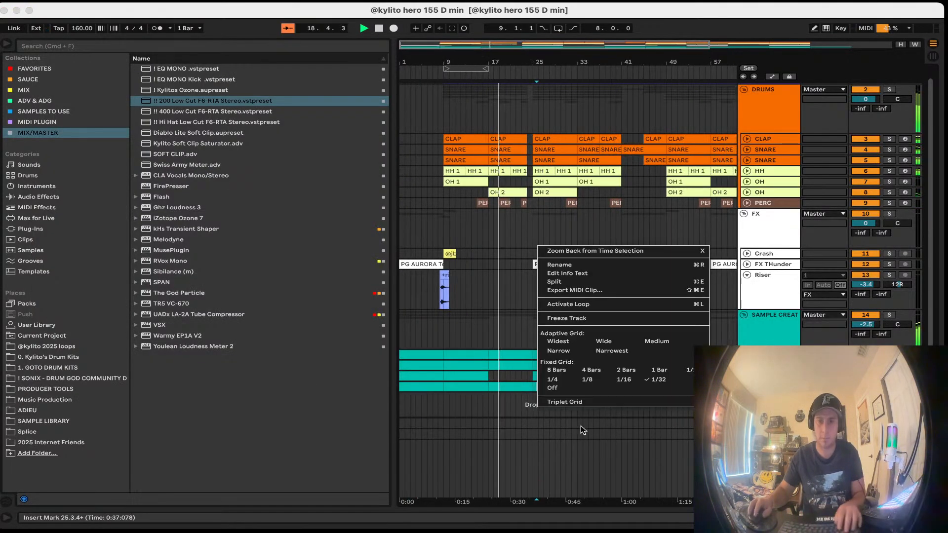
{"action": "left_click", "coordinate": [581, 371]}
{"action": "left_click", "coordinate": [558, 422]}
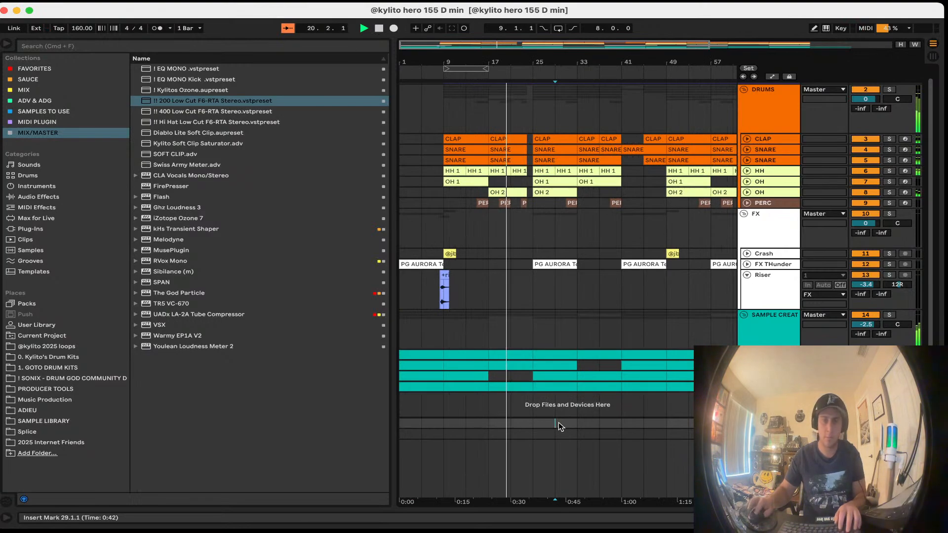
Step: Examine the notes of the PIANO BASS clip at bars 9 to 17 while replaying the lead-in to bar 9
{"action": "key", "text": "w"}
{"action": "double_click", "coordinate": [446, 387]}
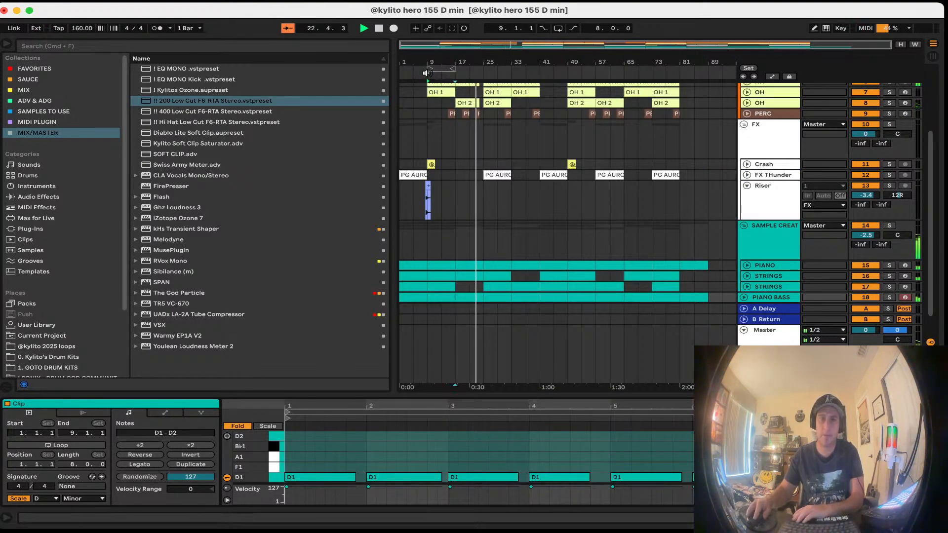
{"action": "left_click", "coordinate": [458, 241]}
{"action": "left_click", "coordinate": [447, 294]}
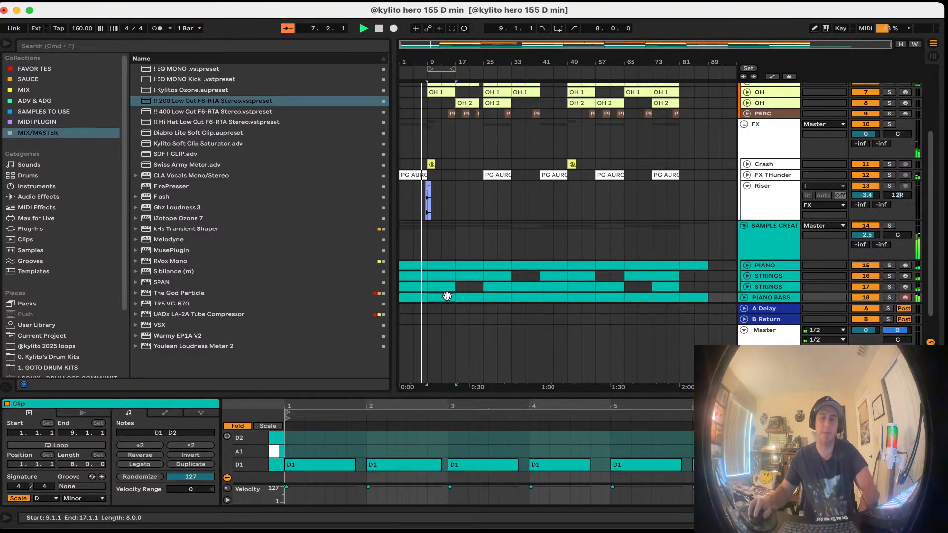
{"action": "left_click", "coordinate": [454, 315]}
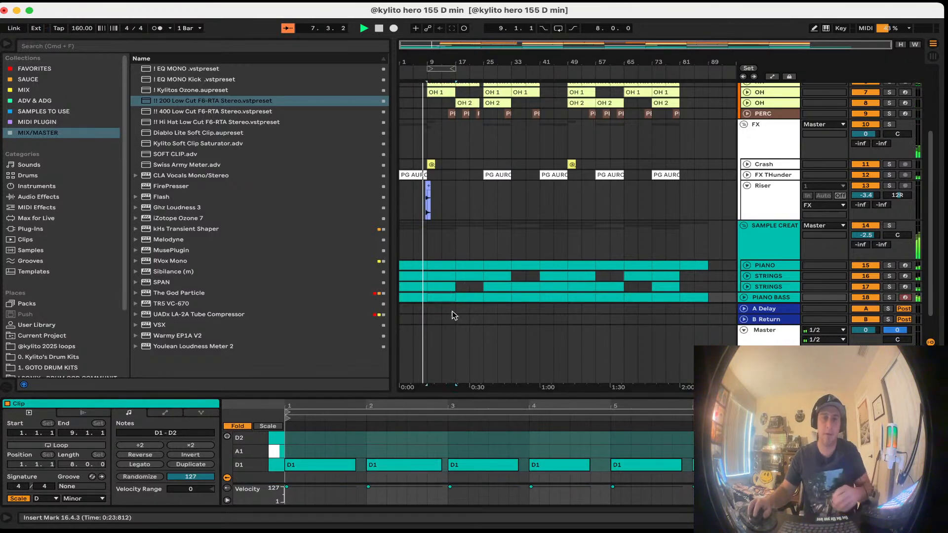
Step: Apply the FX group's white colour to its grouped tracks and clips
{"action": "right_click", "coordinate": [778, 147]}
{"action": "left_click", "coordinate": [529, 235]}
{"action": "left_click", "coordinate": [469, 203]}
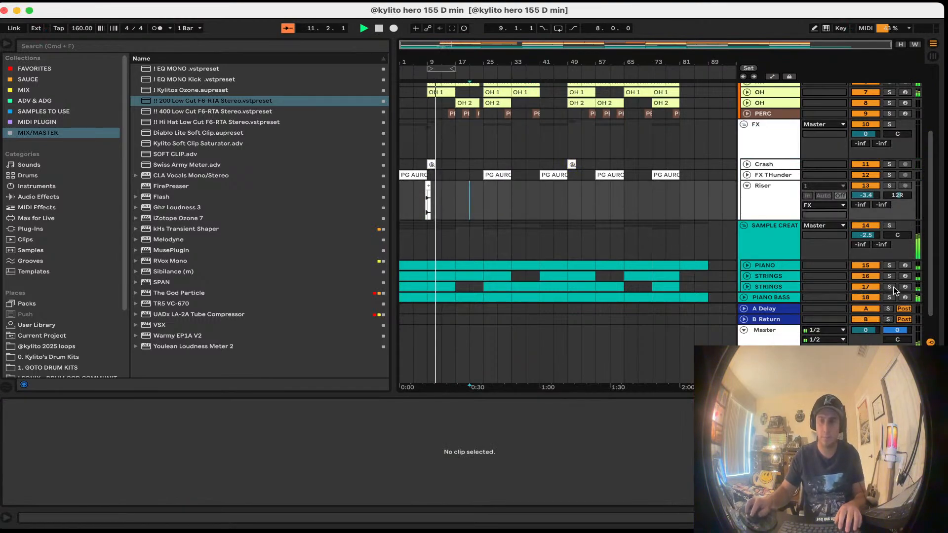
Step: Set the second STRINGS track's volume to about -7.1 dB, review its F6-RTA equalizer and collapse the track
{"action": "left_click", "coordinate": [780, 289]}
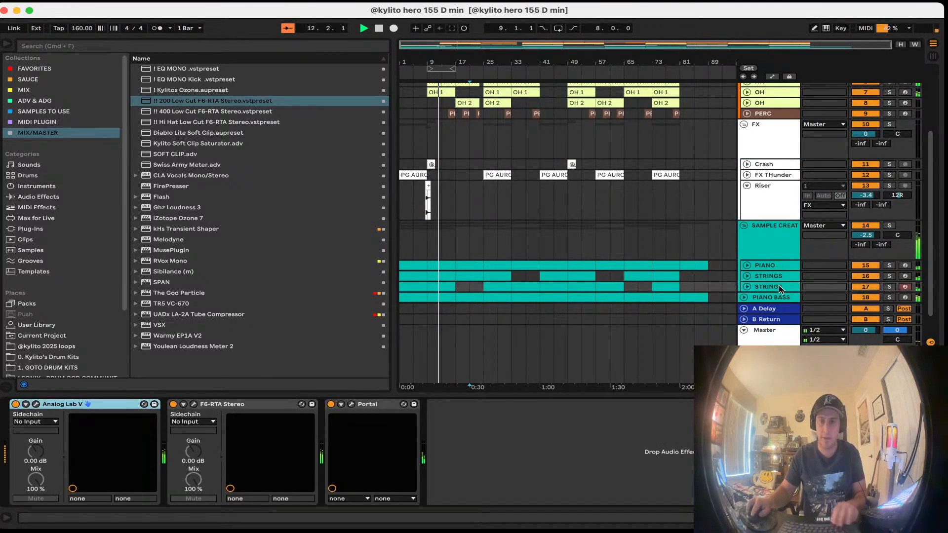
{"action": "left_click", "coordinate": [747, 287]}
{"action": "left_click_drag", "start_coordinate": [861, 270], "coordinate": [861, 280]}
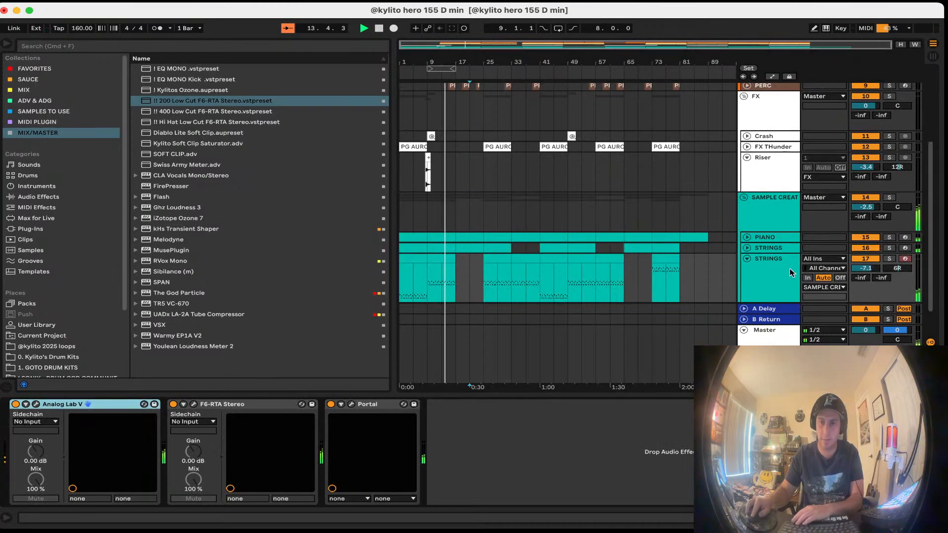
{"action": "left_click", "coordinate": [193, 404]}
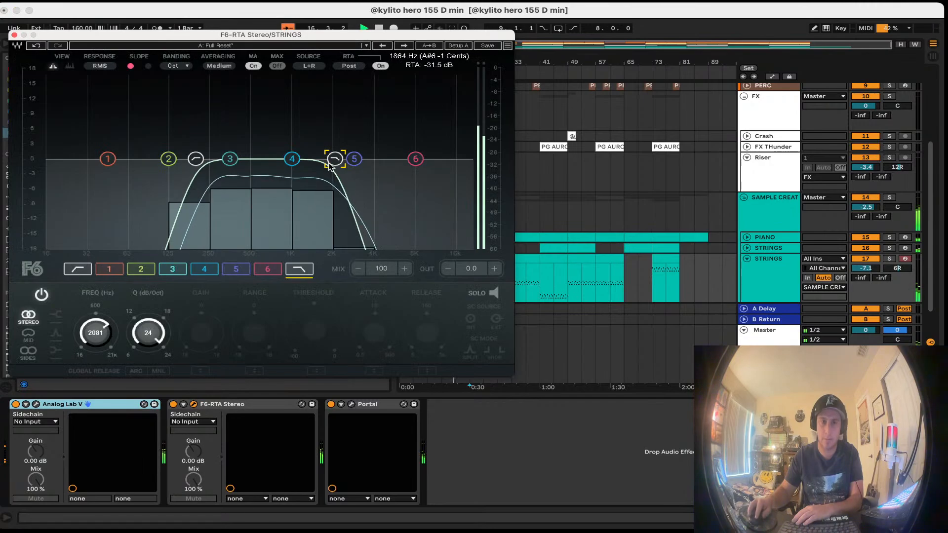
{"action": "left_click", "coordinate": [14, 35]}
{"action": "key", "text": "super+alt+l"}
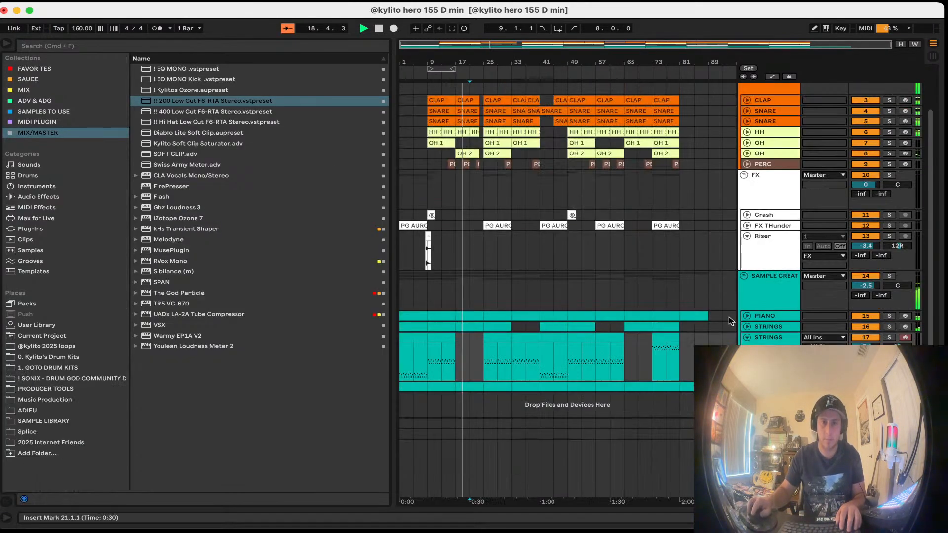
{"action": "left_click", "coordinate": [747, 337]}
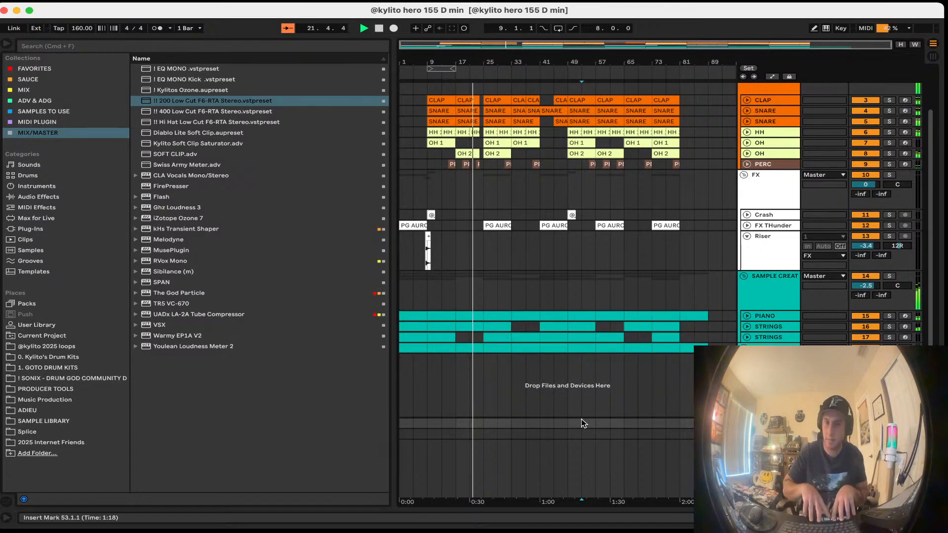
Step: Hide the clip view, collapse the Riser track and copy the riser clip to just before bar 49
{"action": "left_click", "coordinate": [439, 348]}
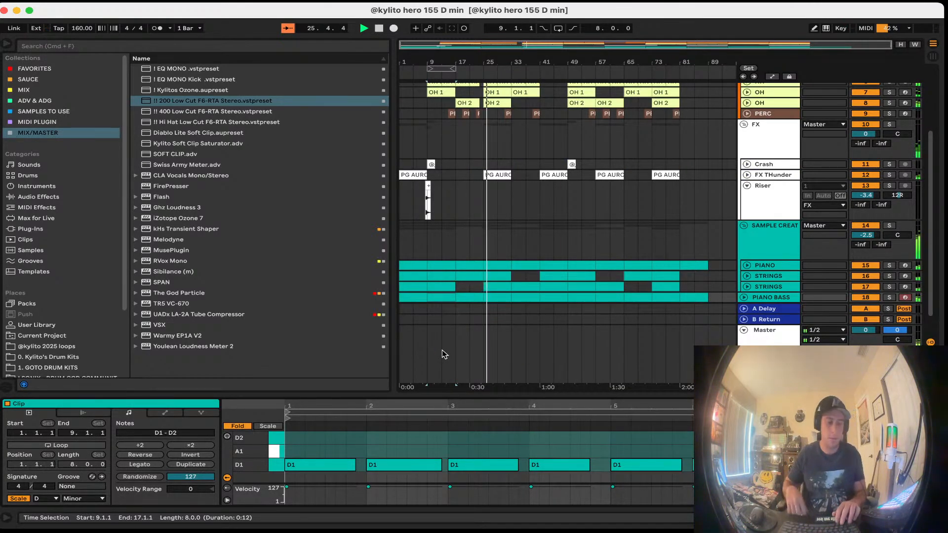
{"action": "left_click_drag", "start_coordinate": [438, 394], "coordinate": [434, 493]}
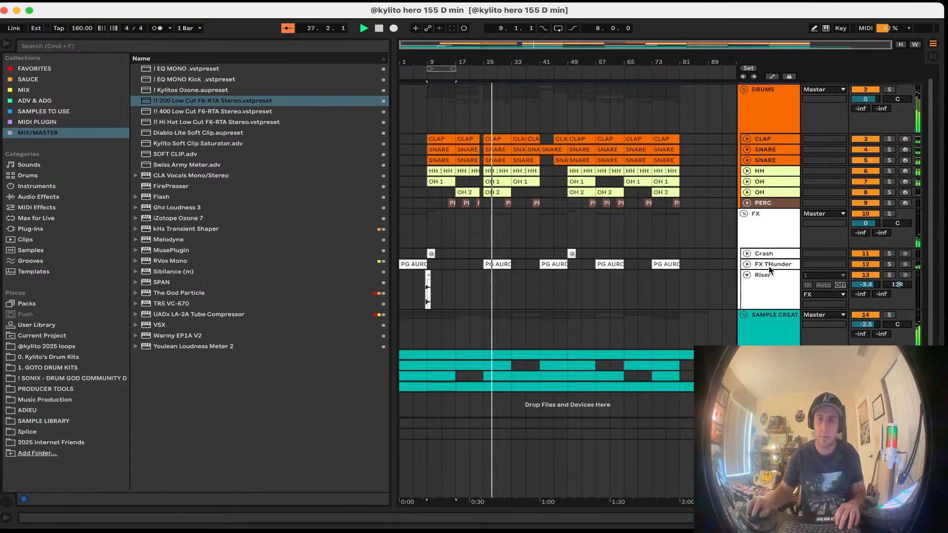
{"action": "left_click", "coordinate": [747, 275]}
{"action": "left_click", "coordinate": [566, 292]}
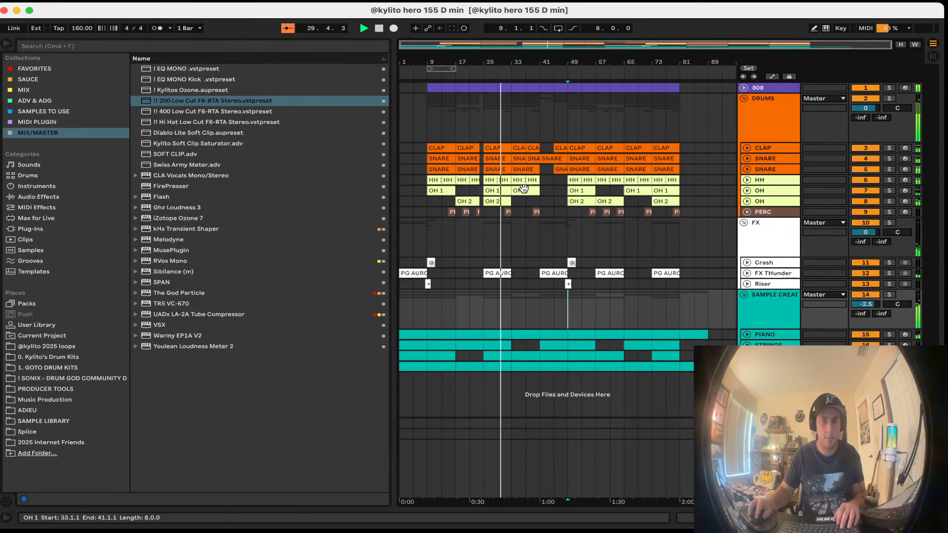
Step: Delete the second and fourth notes of the snare roll before bar 5 in the lower SNARE track's clip at bars 33 to 41
{"action": "double_click", "coordinate": [542, 172]}
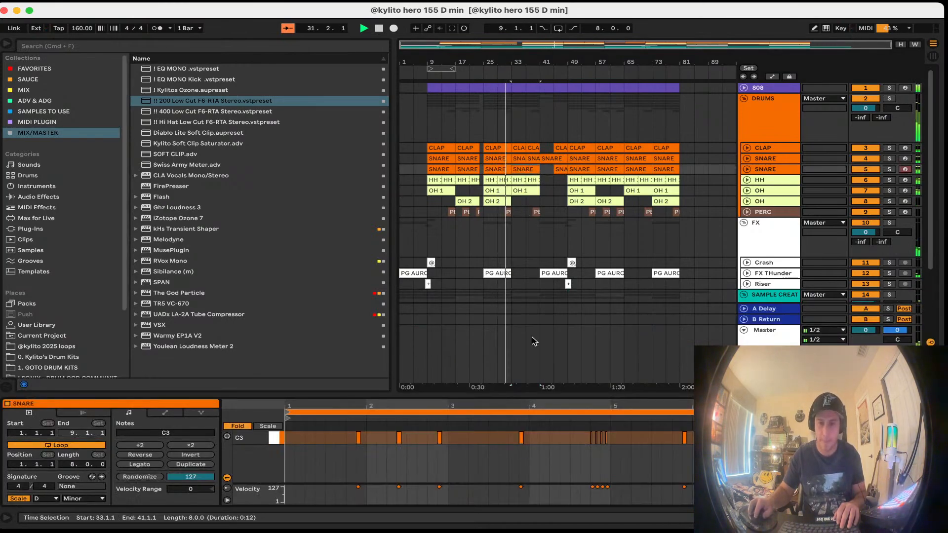
{"action": "left_click", "coordinate": [612, 454]}
{"action": "key", "text": "plus"}
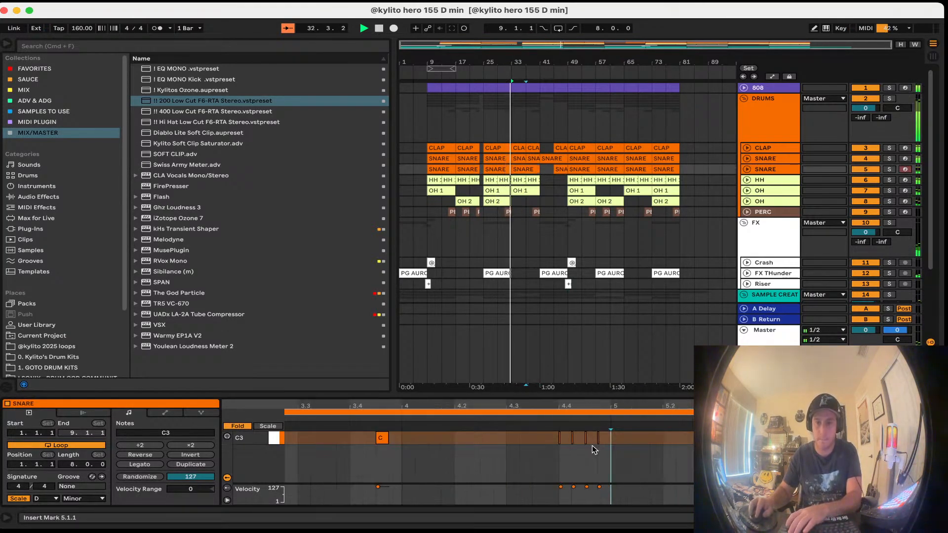
{"action": "left_click", "coordinate": [572, 439]}
{"action": "key", "text": "Delete"}
{"action": "left_click", "coordinate": [599, 439]}
{"action": "key", "text": "Delete"}
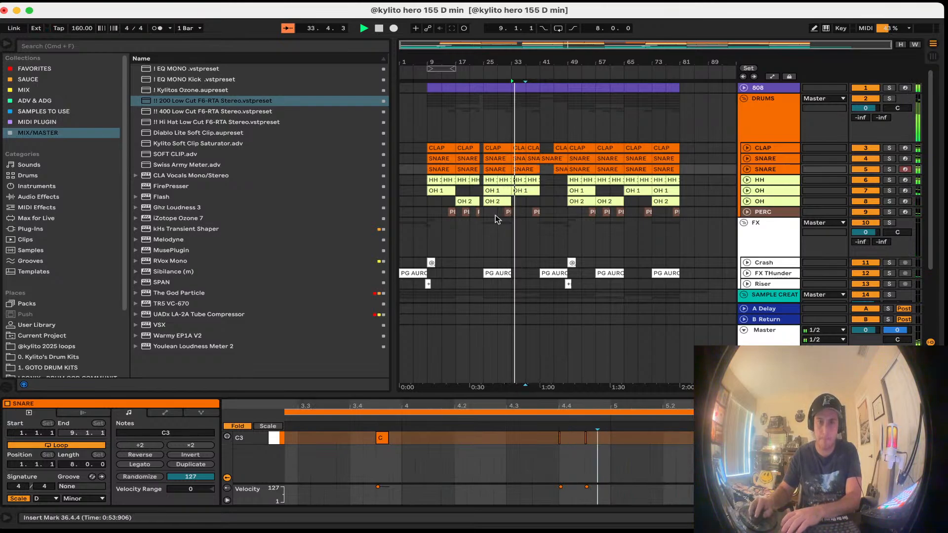
Step: Delete the second and fourth notes of the snare roll before bar 5 in the lower SNARE clip at bars 25 to 33, and save the set
{"action": "double_click", "coordinate": [491, 169]}
{"action": "left_click", "coordinate": [595, 440]}
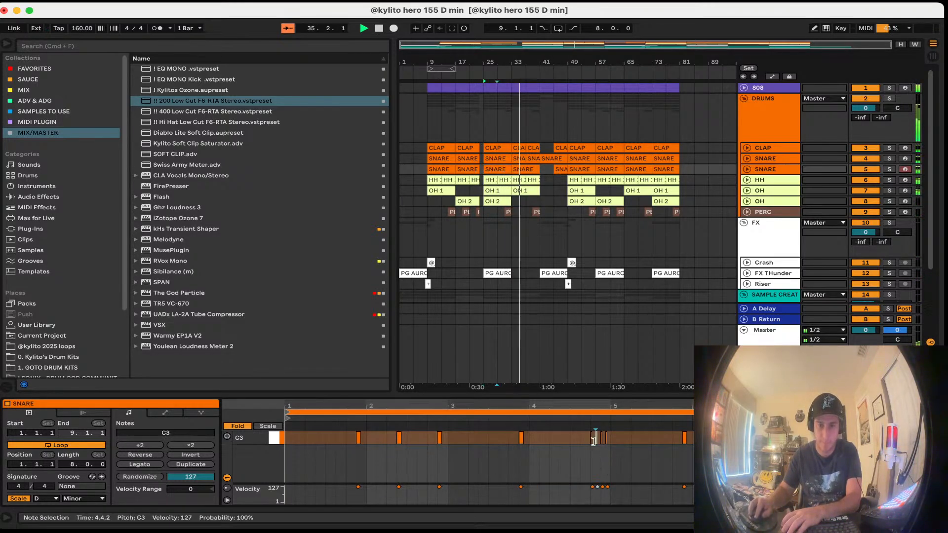
{"action": "key", "text": "Delete"}
{"action": "left_click", "coordinate": [606, 439]}
{"action": "key", "text": "Delete"}
{"action": "key", "text": "super+s"}
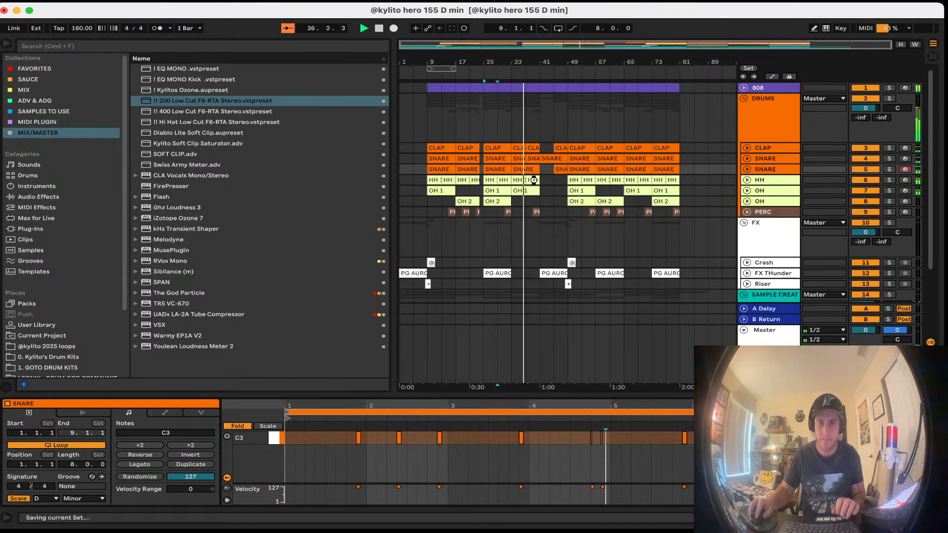
Step: Delete the hi-hat note around 4.2.2 in the HH 1 clip starting at bar 37, hide the clip view and save the set
{"action": "double_click", "coordinate": [534, 180]}
{"action": "left_click", "coordinate": [488, 450]}
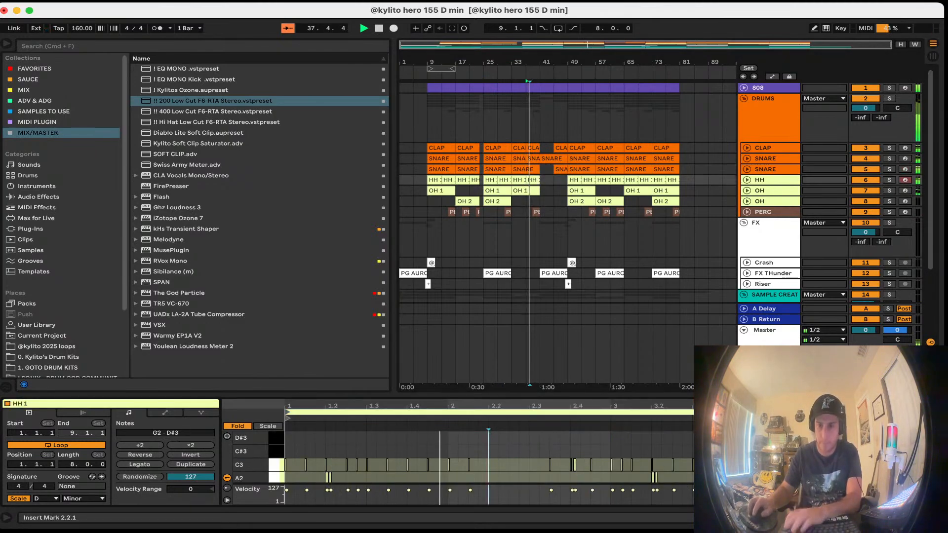
{"action": "left_click", "coordinate": [826, 465]}
{"action": "key", "text": "Delete"}
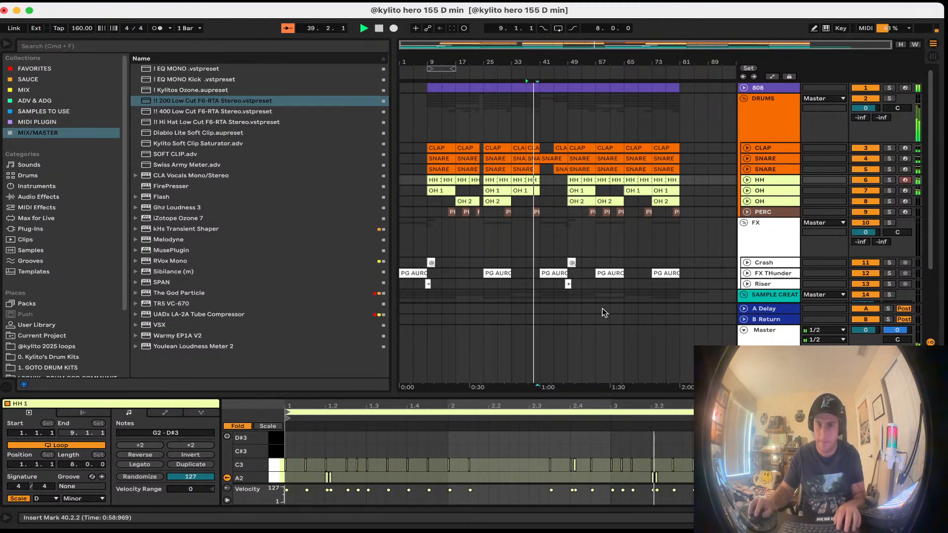
{"action": "double_click", "coordinate": [549, 394]}
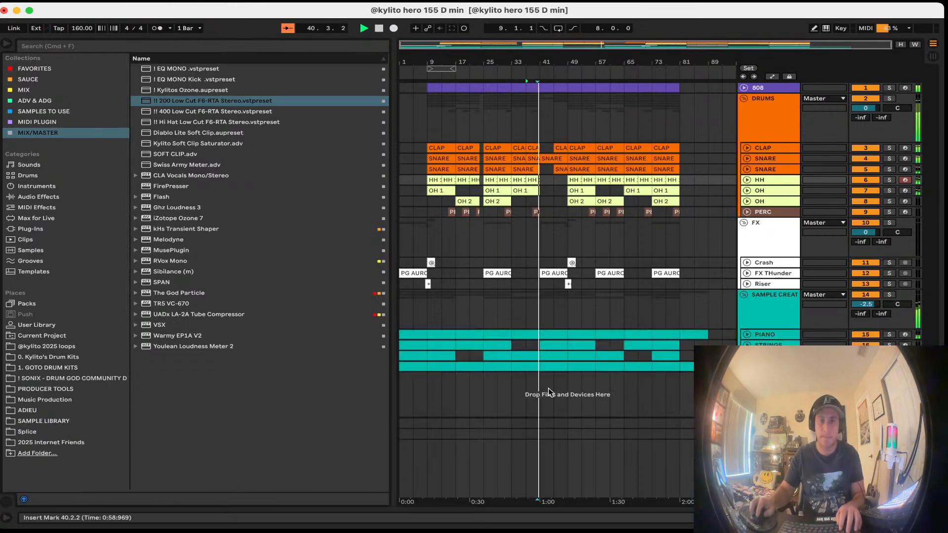
{"action": "key", "text": "super+s"}
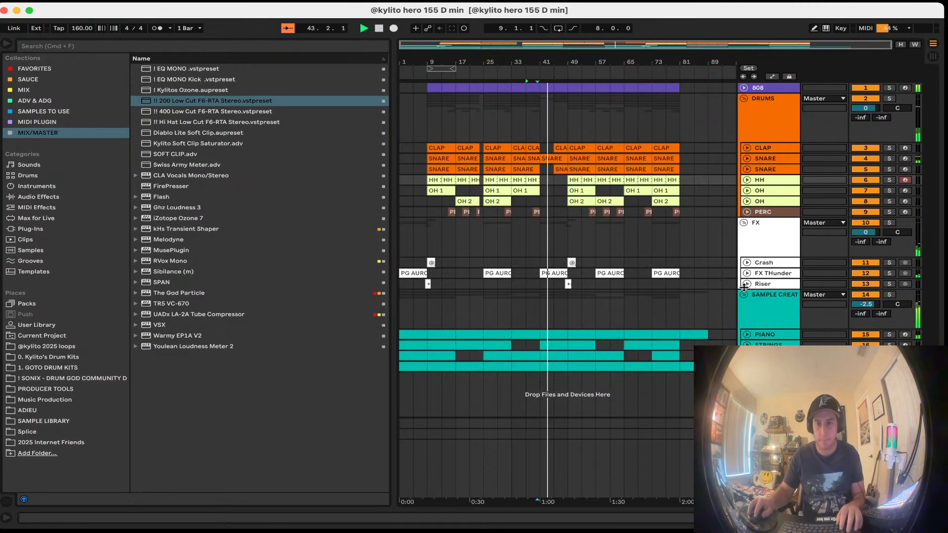
Step: Collapse the FX group, set the SAMPLE CREATION group's volume to -3.0 dB and show its device chain
{"action": "left_click", "coordinate": [744, 222]}
{"action": "left_click", "coordinate": [570, 254]}
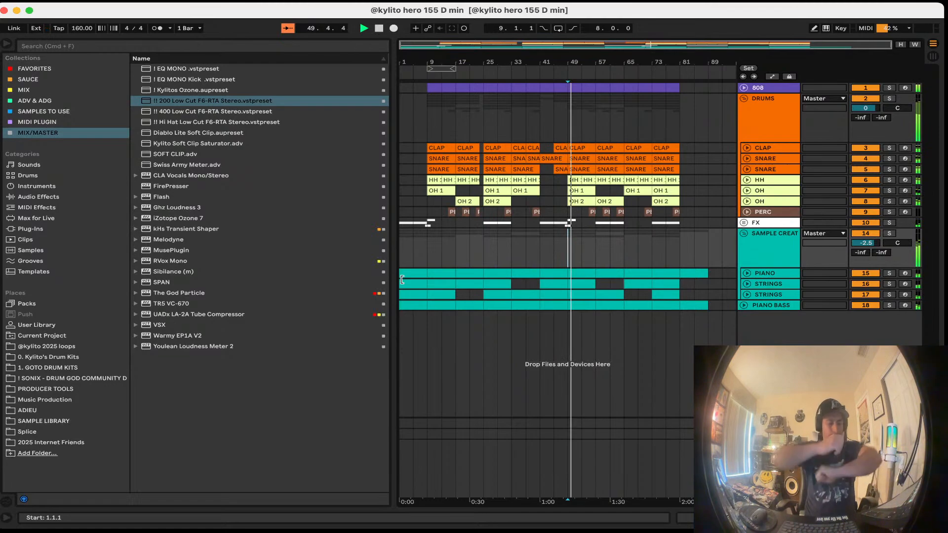
{"action": "left_click", "coordinate": [526, 395]}
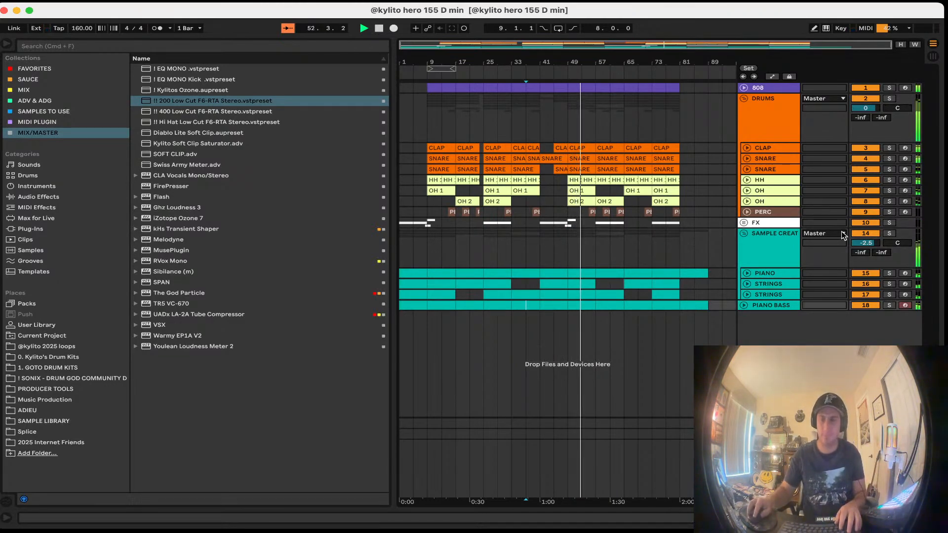
{"action": "left_click_drag", "start_coordinate": [858, 243], "coordinate": [858, 244]}
{"action": "double_click", "coordinate": [782, 242]}
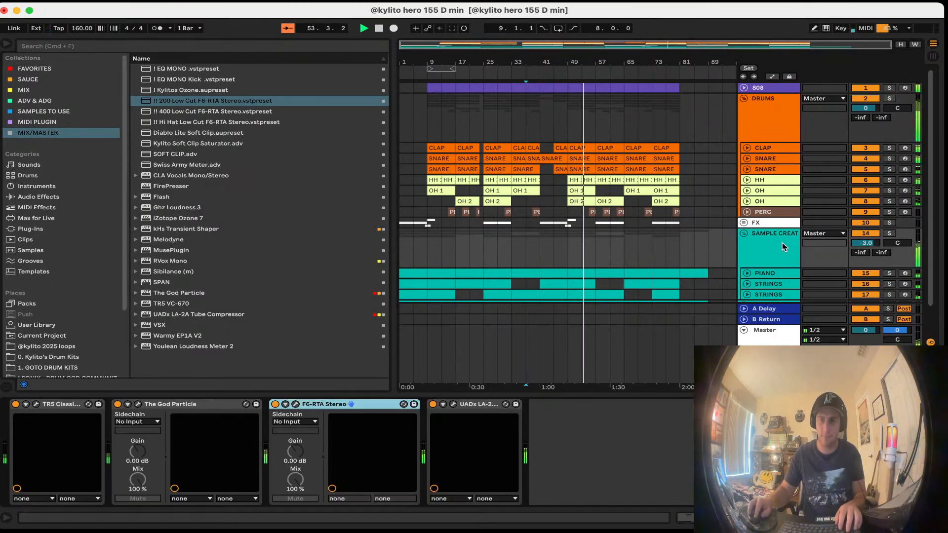
Step: Set the 808 sample's Vol < Vel to 36 %, lengthen its fade out and collapse the 808 track
{"action": "left_click", "coordinate": [744, 88]}
{"action": "left_click", "coordinate": [760, 93]}
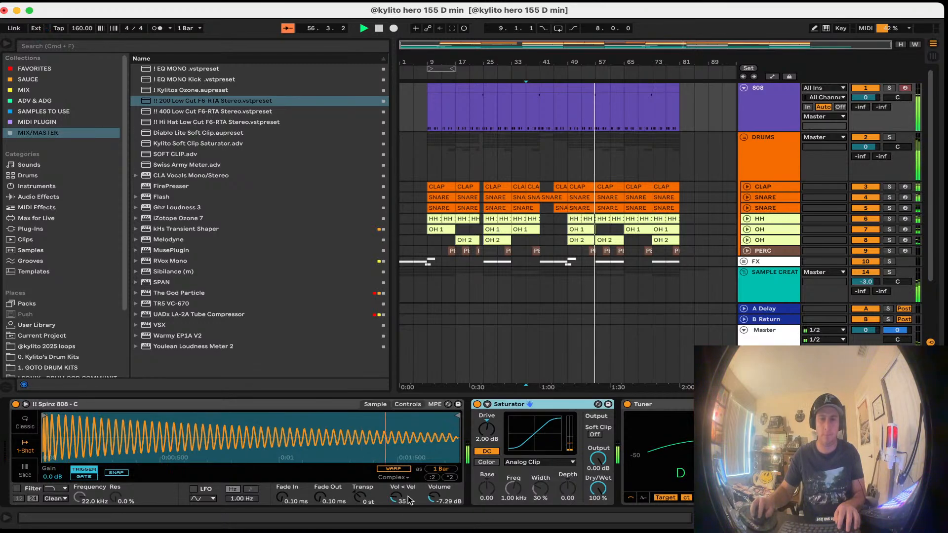
{"action": "left_click_drag", "start_coordinate": [405, 499], "coordinate": [405, 498]}
{"action": "left_click_drag", "start_coordinate": [320, 500], "coordinate": [320, 452]}
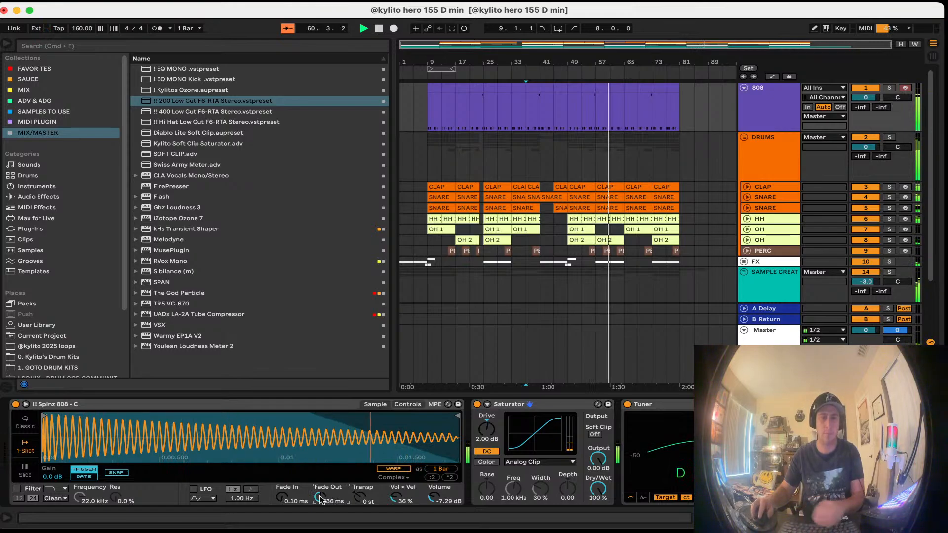
{"action": "left_click", "coordinate": [495, 394]}
{"action": "left_click", "coordinate": [743, 88]}
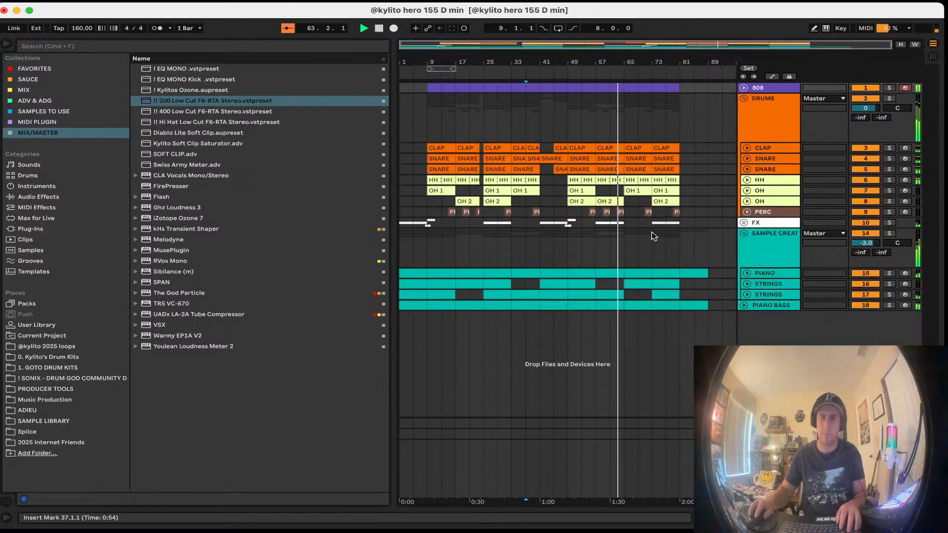
Step: Move the arrangement loop to bars 65 to 73 and play it back looped
{"action": "left_click", "coordinate": [588, 356]}
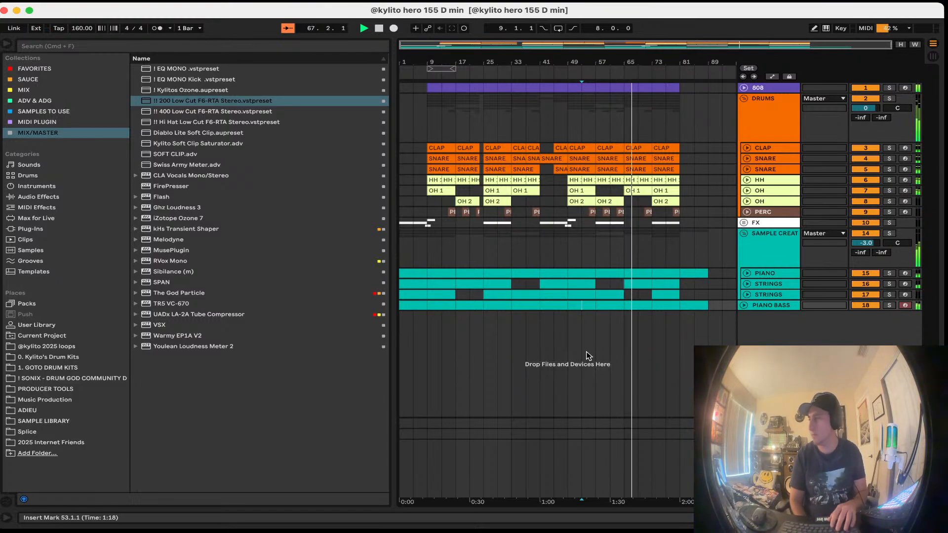
{"action": "double_click", "coordinate": [782, 249]}
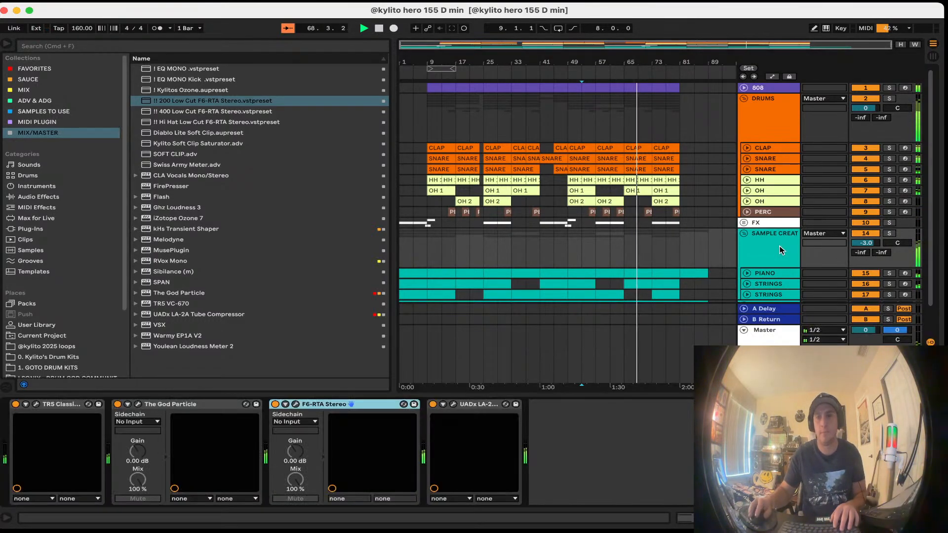
{"action": "scroll", "coordinate": [711, 281], "scroll_direction": "down", "scroll_amount": 2}
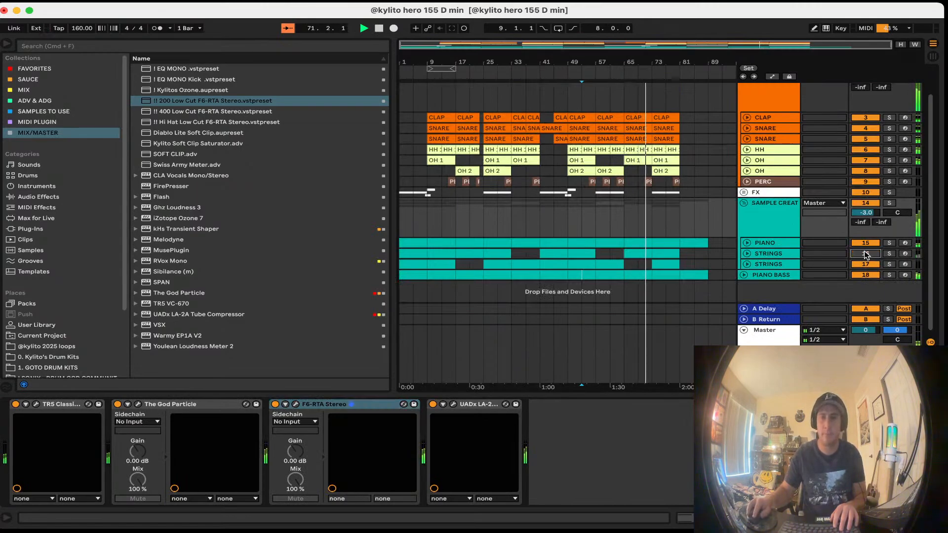
{"action": "left_click_drag", "start_coordinate": [438, 68], "coordinate": [617, 71]}
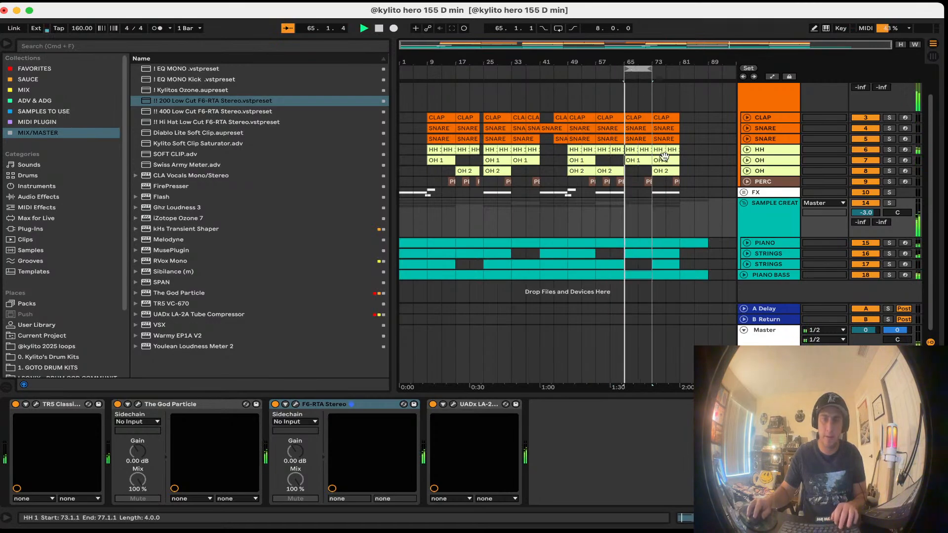
Step: Add Rabbit Tape from the SAUCE collection to the end of the SAMPLE CREATION group's device chain
{"action": "left_click", "coordinate": [788, 253]}
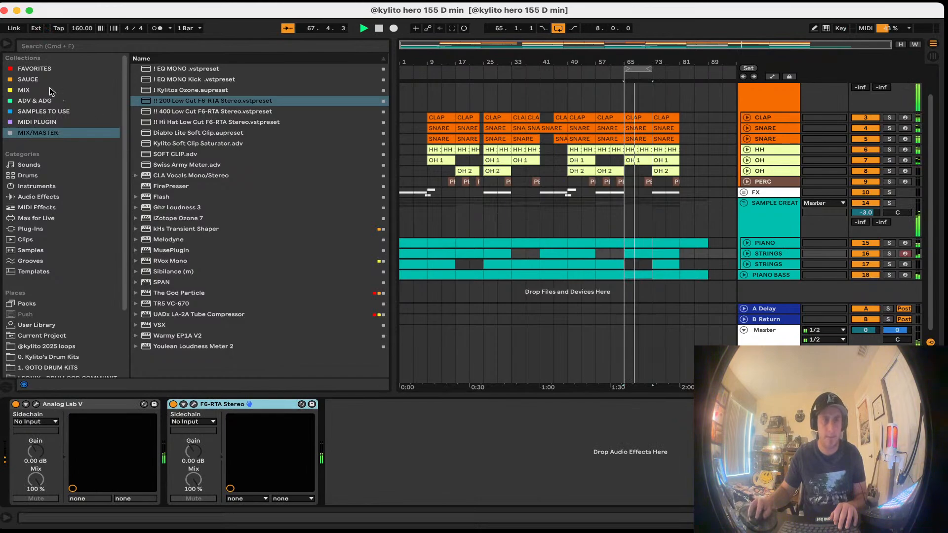
{"action": "left_click", "coordinate": [50, 80]}
{"action": "scroll", "coordinate": [205, 296], "scroll_direction": "down", "scroll_amount": 10}
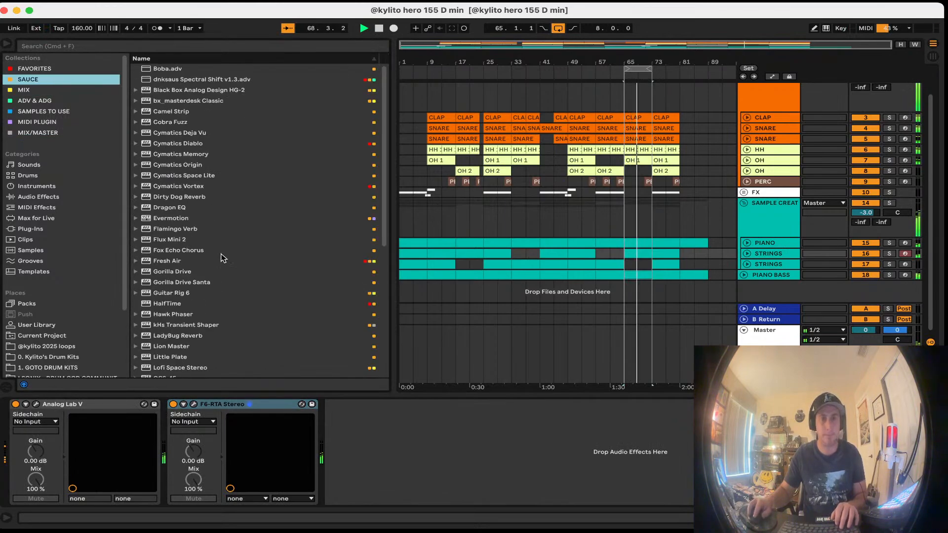
{"action": "left_click", "coordinate": [745, 208]}
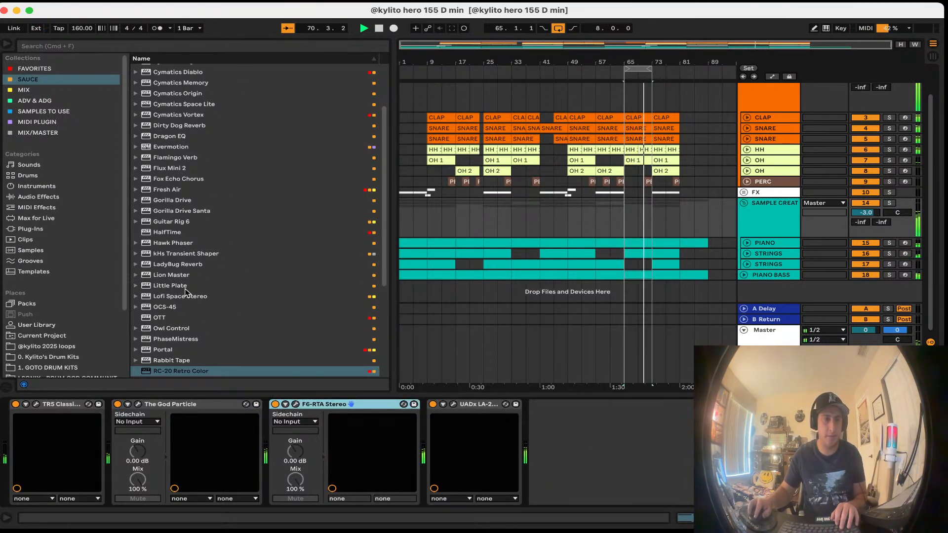
{"action": "scroll", "coordinate": [183, 257], "scroll_direction": "down", "scroll_amount": 4}
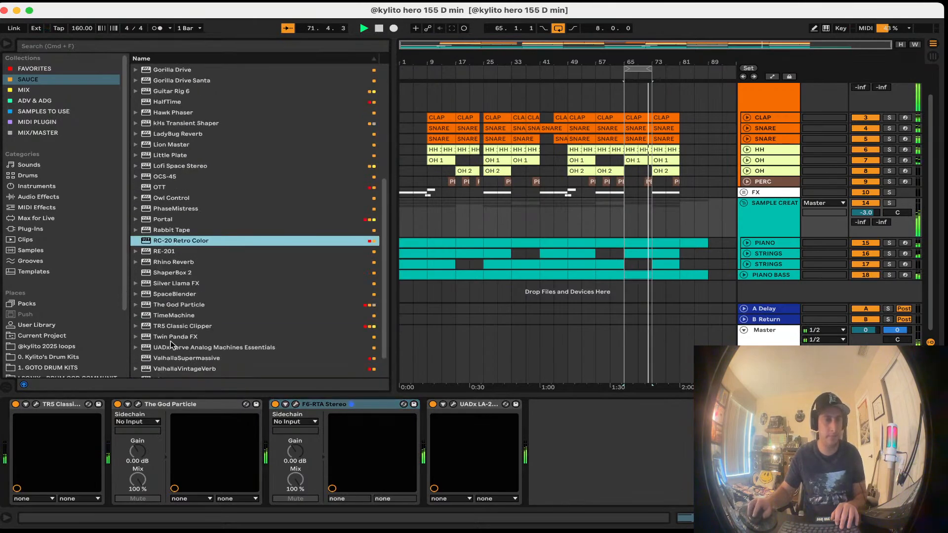
{"action": "double_click", "coordinate": [180, 230]}
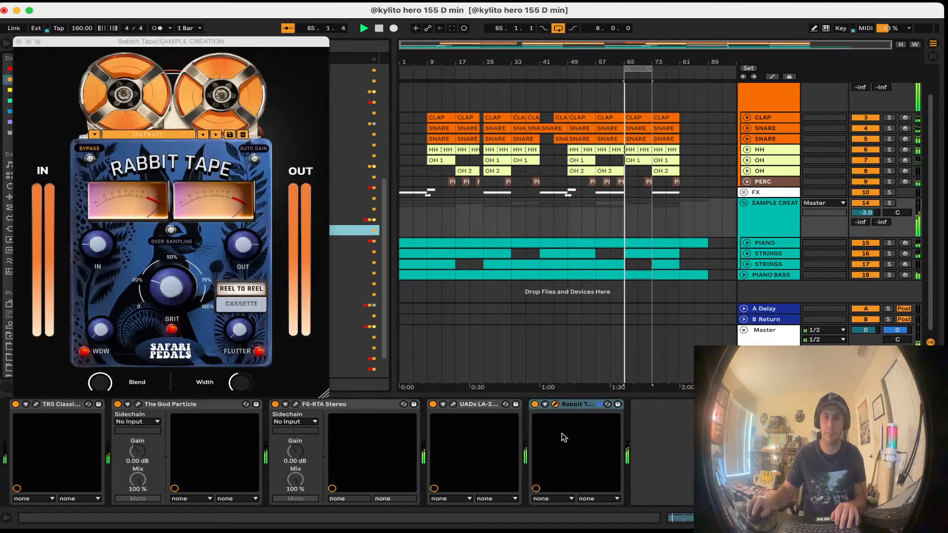
Step: Set Rabbit Tape's blend to 17% and grit to 52%, switch off wow and flutter, and close the plugin window
{"action": "mouse_move", "coordinate": [240, 336]}
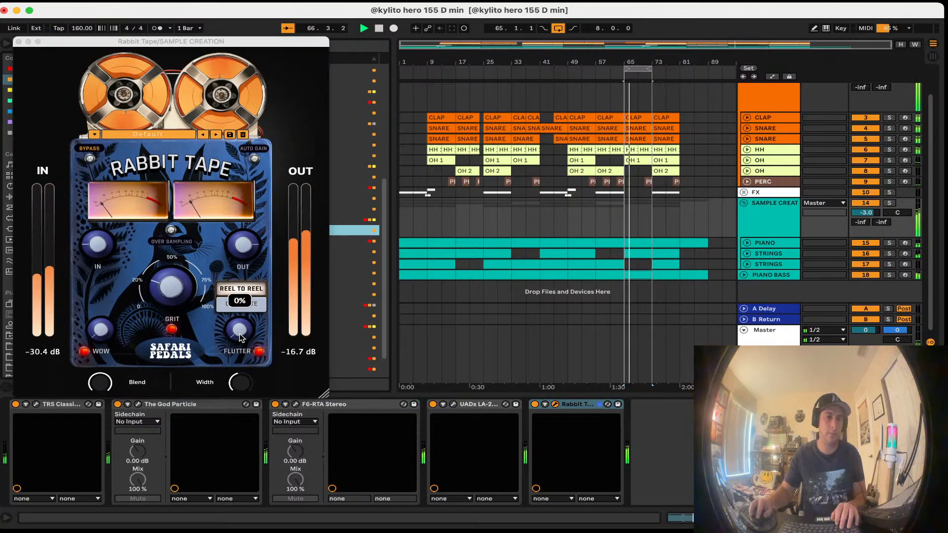
{"action": "left_click_drag", "start_coordinate": [119, 379], "coordinate": [84, 474]}
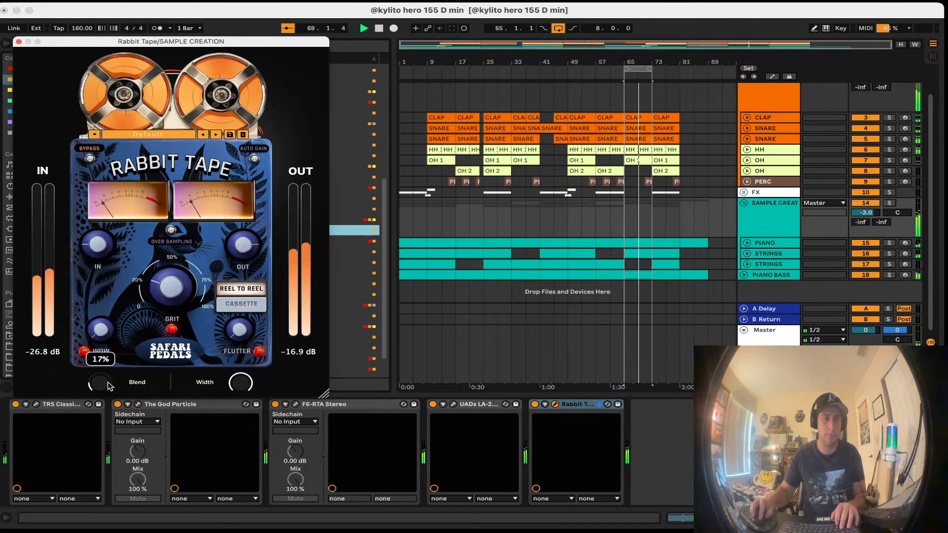
{"action": "left_click_drag", "start_coordinate": [166, 288], "coordinate": [168, 198]}
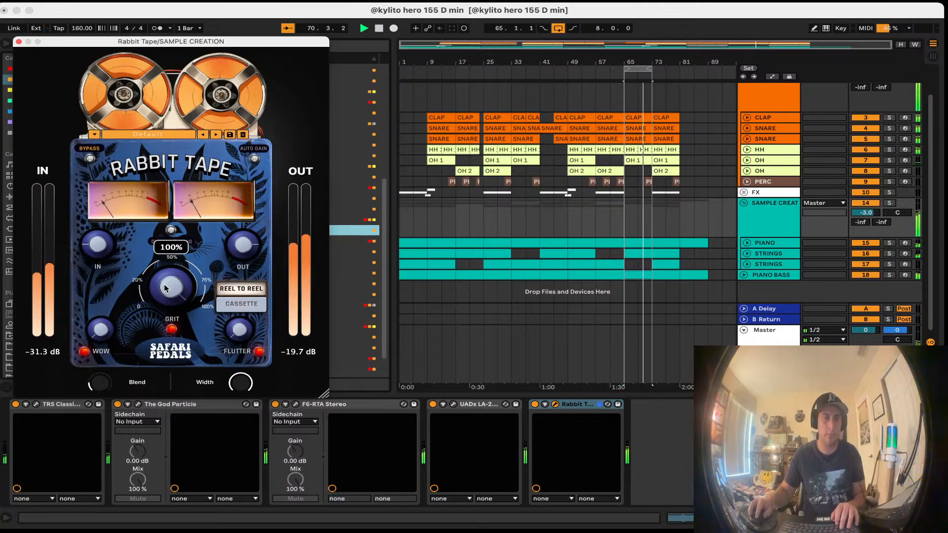
{"action": "left_click_drag", "start_coordinate": [101, 332], "coordinate": [63, 138]}
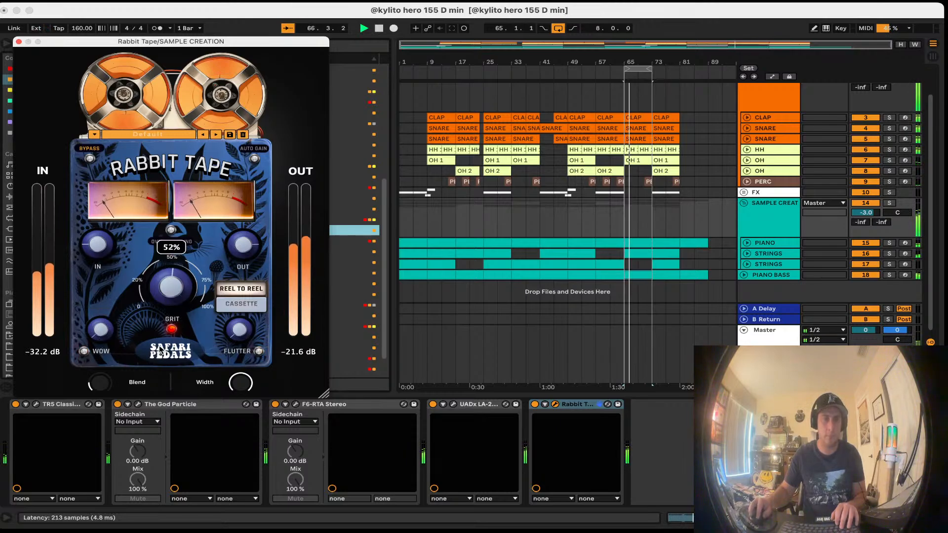
{"action": "mouse_move", "coordinate": [107, 249]}
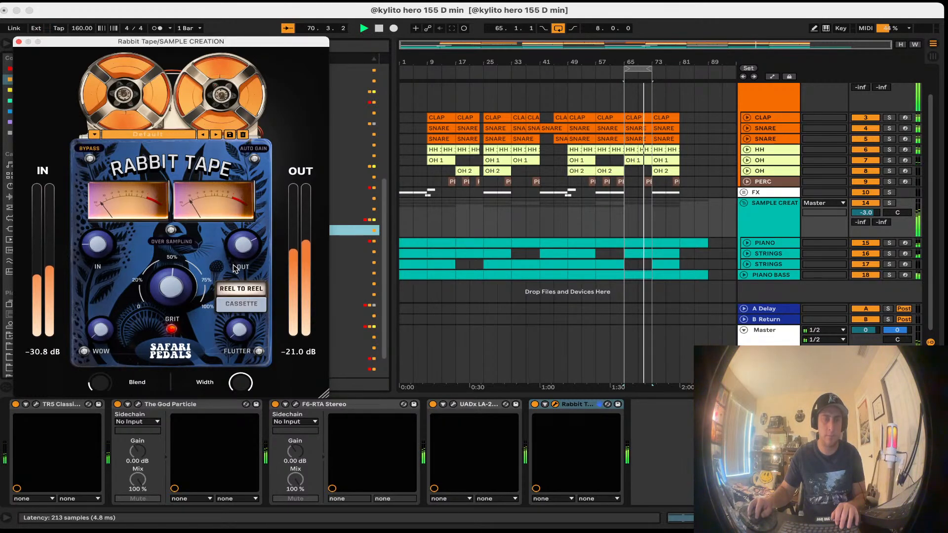
{"action": "left_click", "coordinate": [19, 42]}
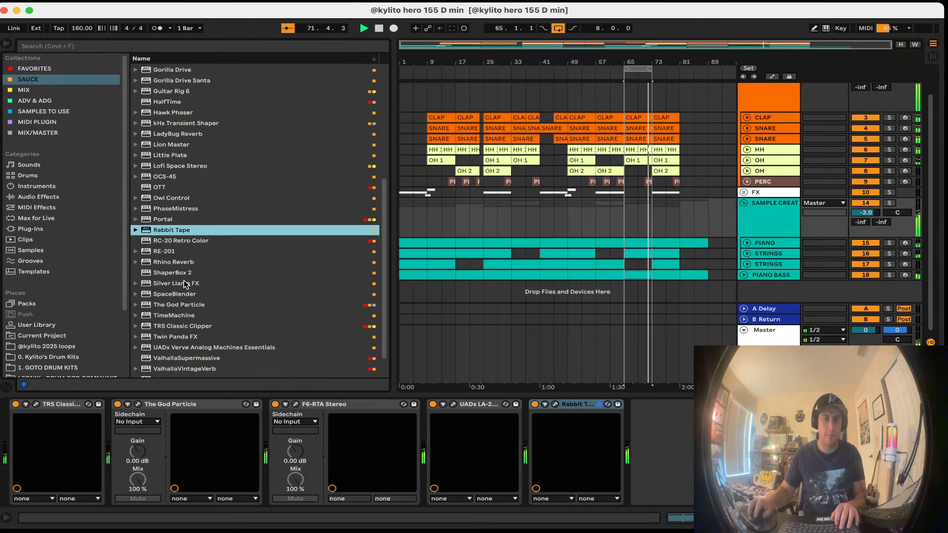
Step: Add RC-20 Retro Color to the SAMPLE CREATION group, lower its magnitude to about half and set Wobble to 20 %
{"action": "double_click", "coordinate": [183, 241]}
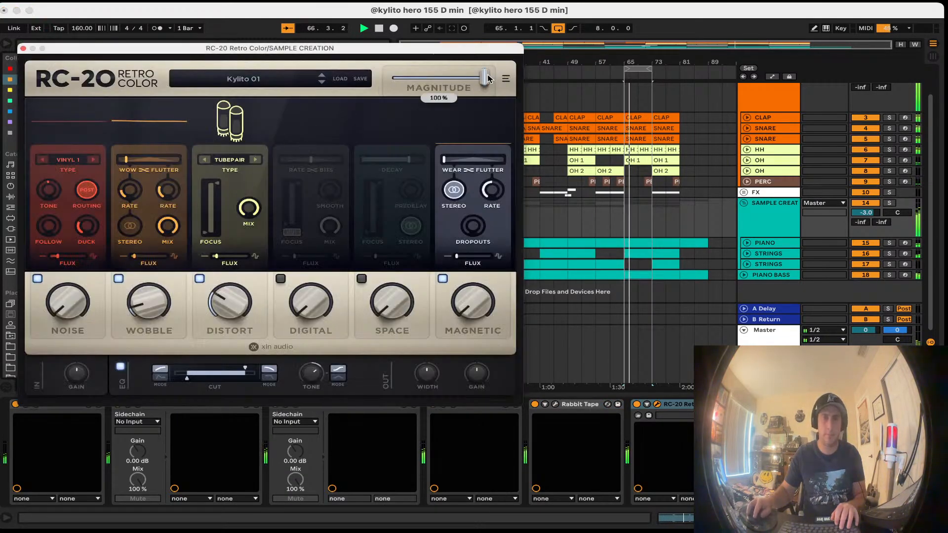
{"action": "left_click_drag", "start_coordinate": [484, 78], "coordinate": [442, 77]}
{"action": "left_click_drag", "start_coordinate": [173, 307], "coordinate": [145, 102]}
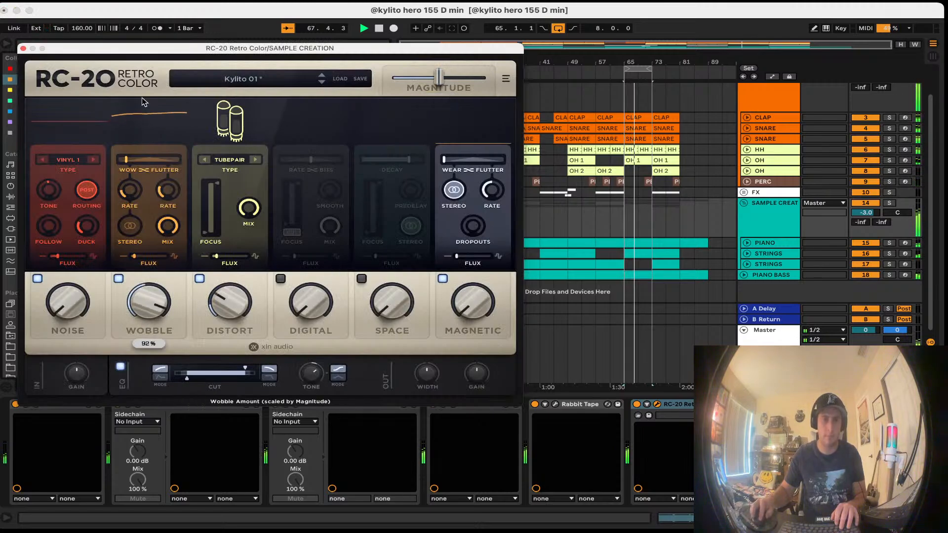
{"action": "left_click_drag", "start_coordinate": [160, 292], "coordinate": [133, 449]}
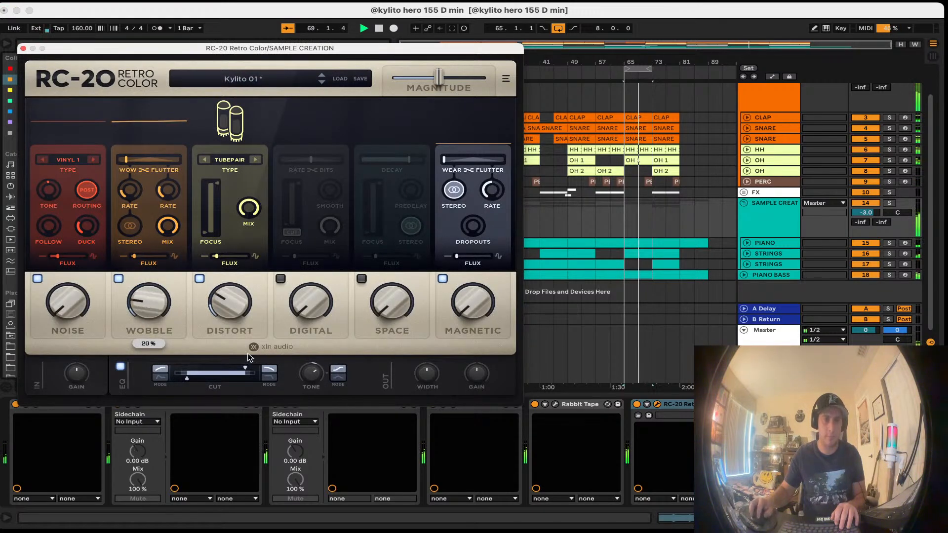
Step: Raise the RC-20's Magnetic amount, set the magnitude to 15 %, and try the Digital module before switching it off
{"action": "left_click", "coordinate": [280, 279]}
{"action": "left_click_drag", "start_coordinate": [473, 302], "coordinate": [356, 95]}
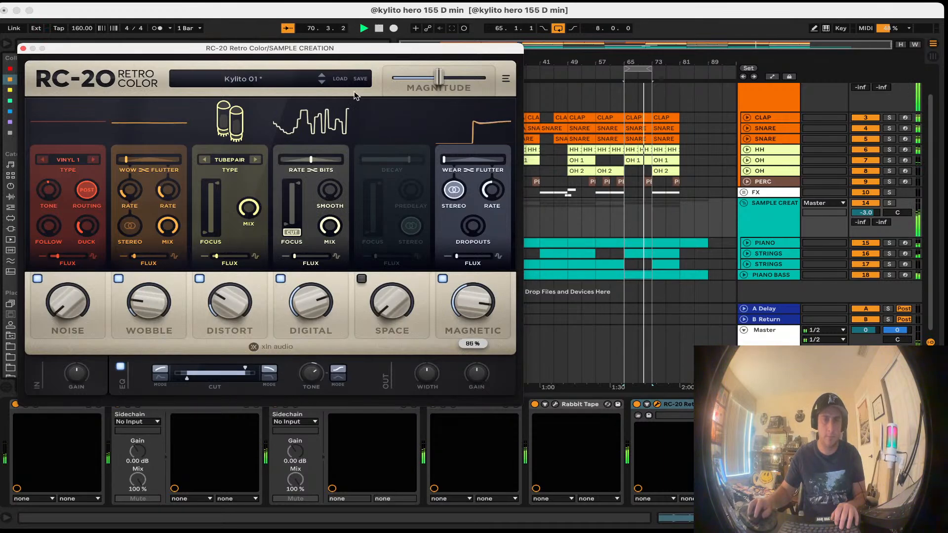
{"action": "left_click_drag", "start_coordinate": [439, 78], "coordinate": [406, 77]}
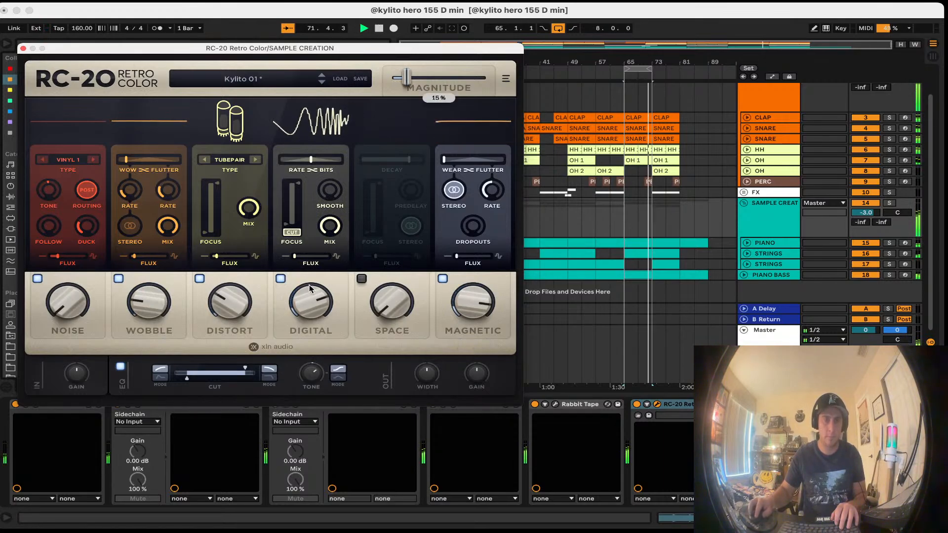
{"action": "left_click_drag", "start_coordinate": [310, 291], "coordinate": [309, 393]}
{"action": "left_click", "coordinate": [281, 279]}
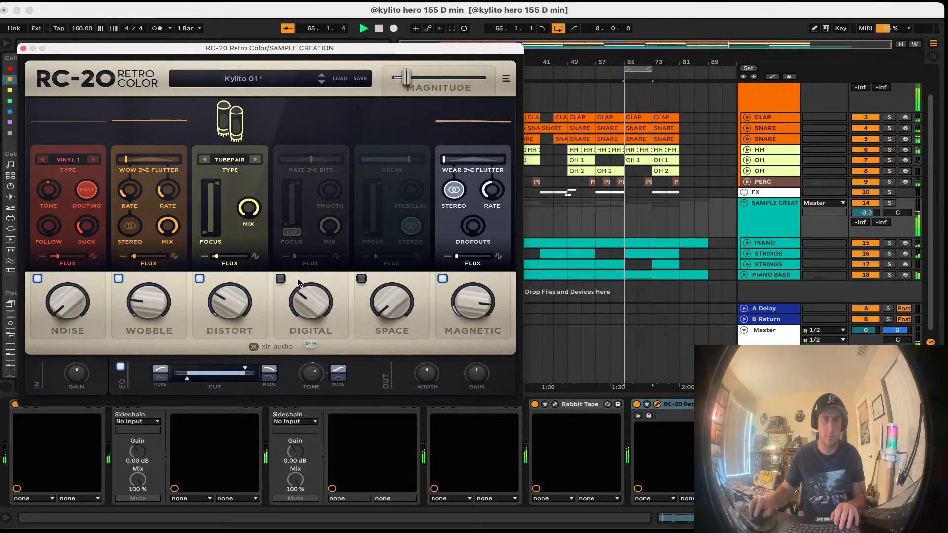
Step: Lower the RC-20's Magnetic amount to about half, adjust the Distort amount and switch on the Space module
{"action": "left_click_drag", "start_coordinate": [469, 299], "coordinate": [464, 395]}
{"action": "left_click_drag", "start_coordinate": [227, 299], "coordinate": [192, 103]}
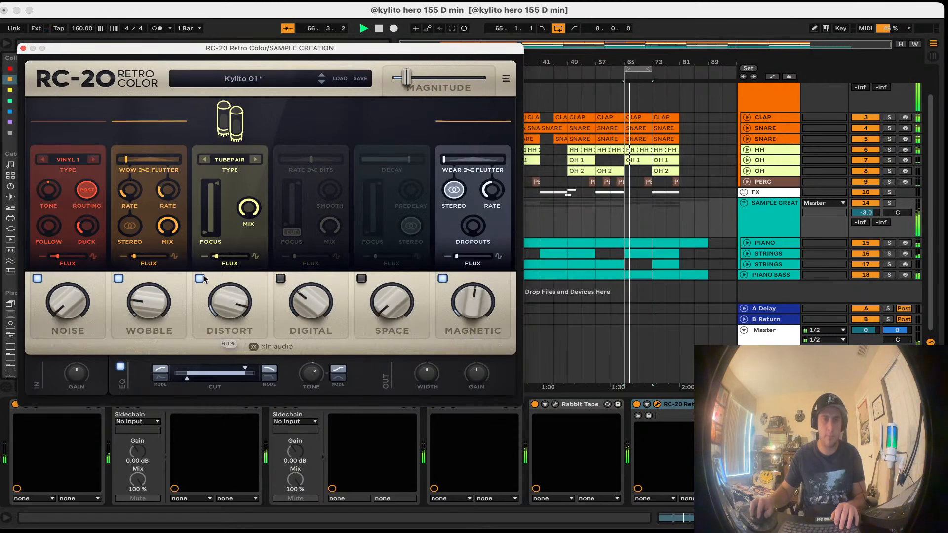
{"action": "left_click", "coordinate": [361, 278]}
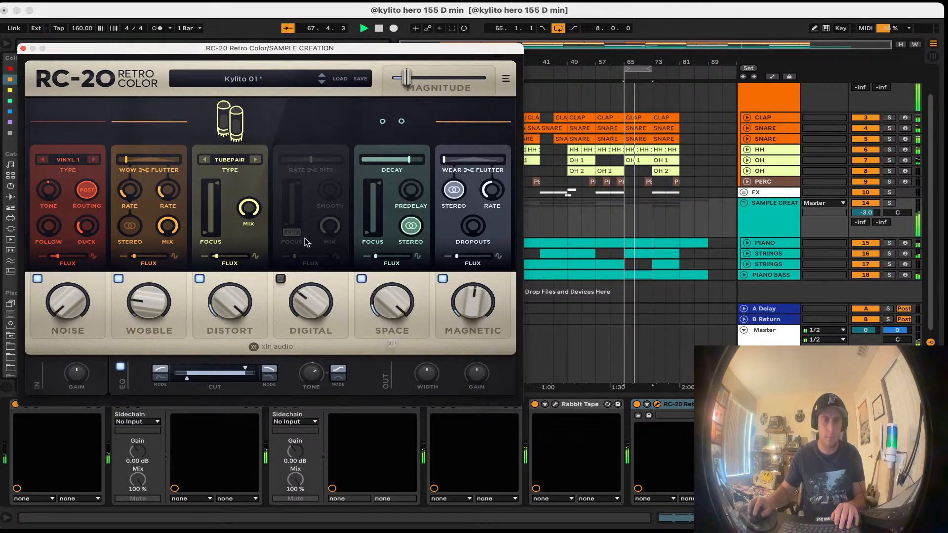
Step: Switch off the RC-20's Noise module and close its window
{"action": "left_click", "coordinate": [37, 278]}
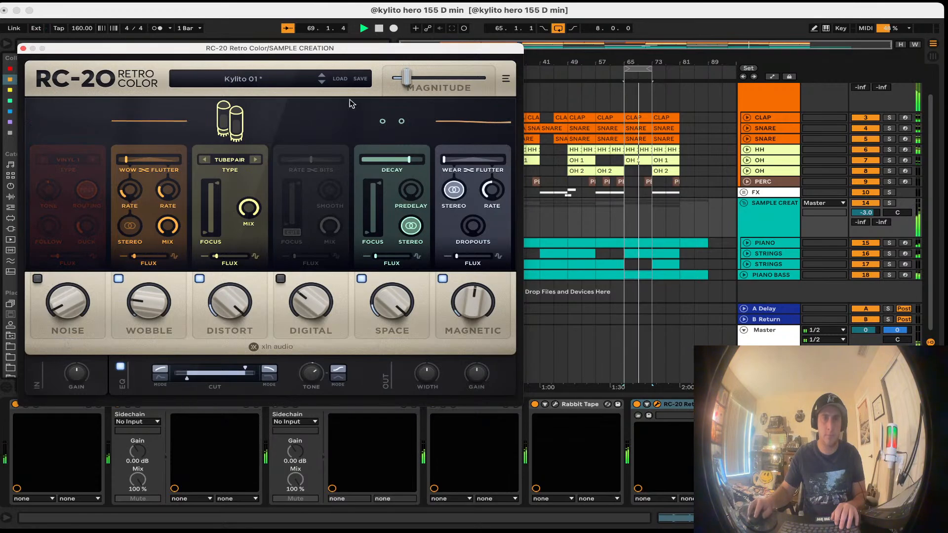
{"action": "left_click", "coordinate": [23, 48]}
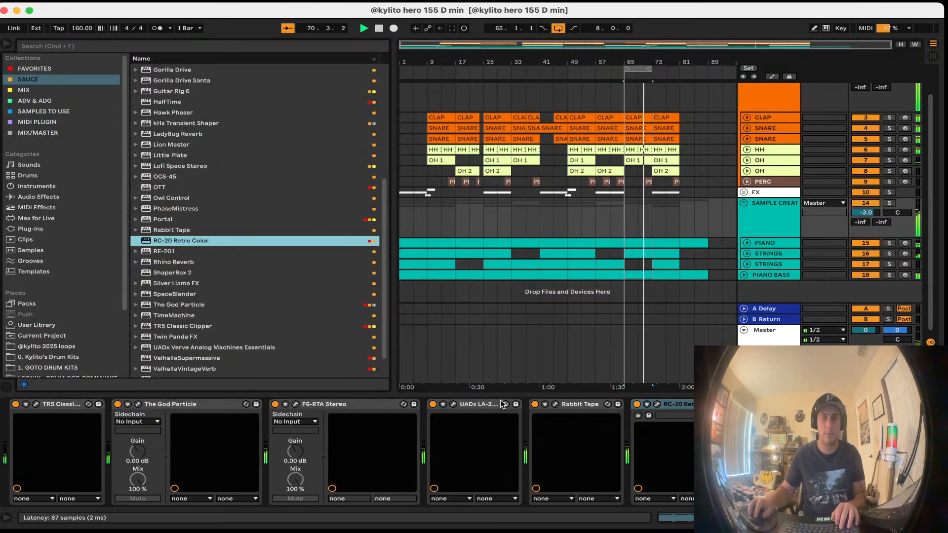
Step: Add OCS-45 to the SAMPLE CREATION group, load the preset 06 [TAPE] YOUR DAD_S TAPE and select cassette type II
{"action": "left_click", "coordinate": [756, 206]}
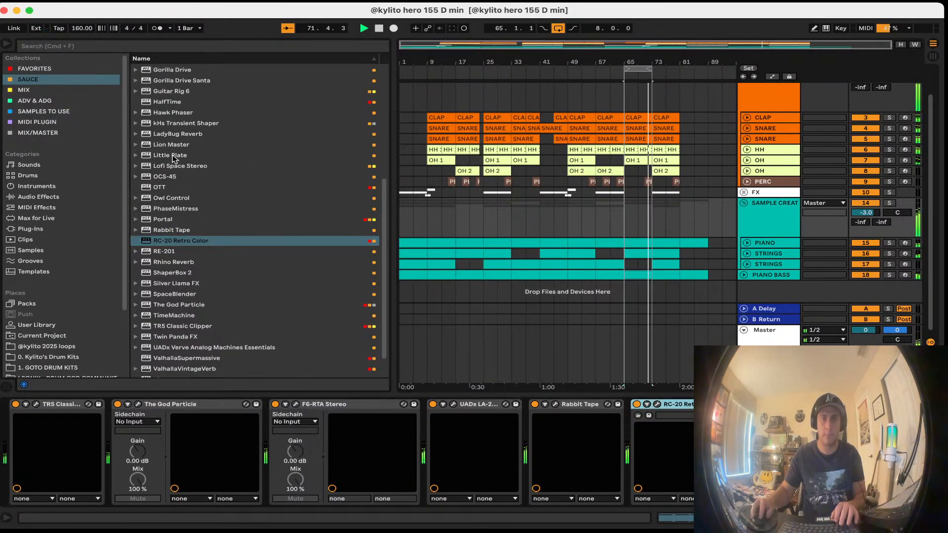
{"action": "double_click", "coordinate": [167, 177]}
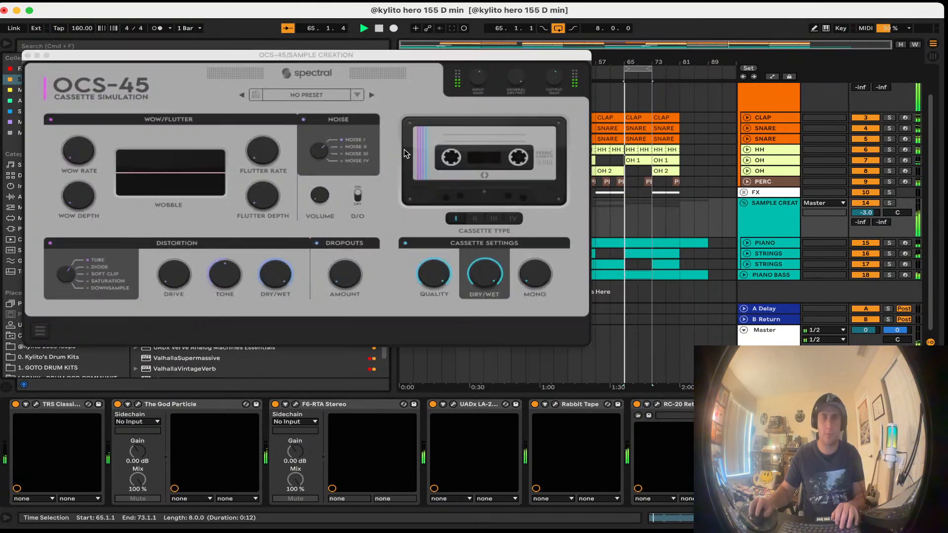
{"action": "left_click", "coordinate": [371, 94]}
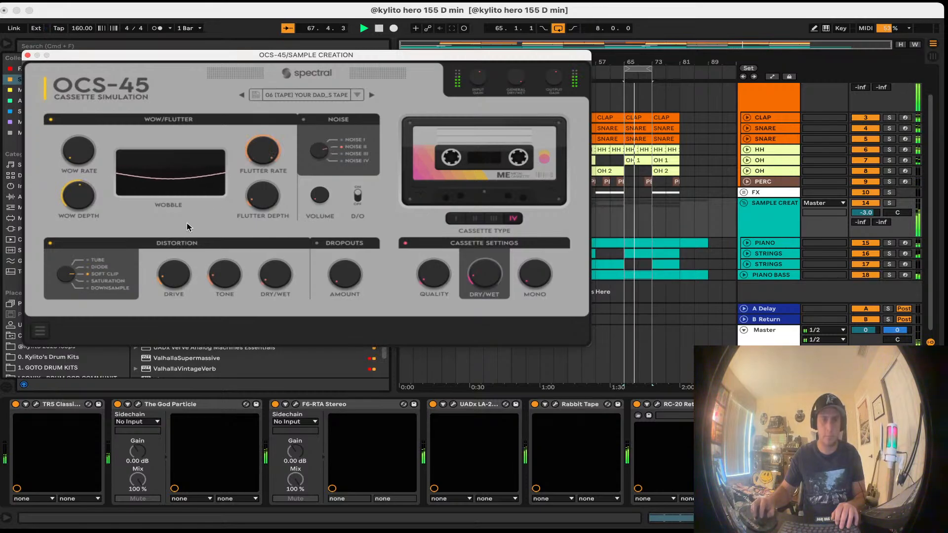
{"action": "left_click", "coordinate": [480, 222]}
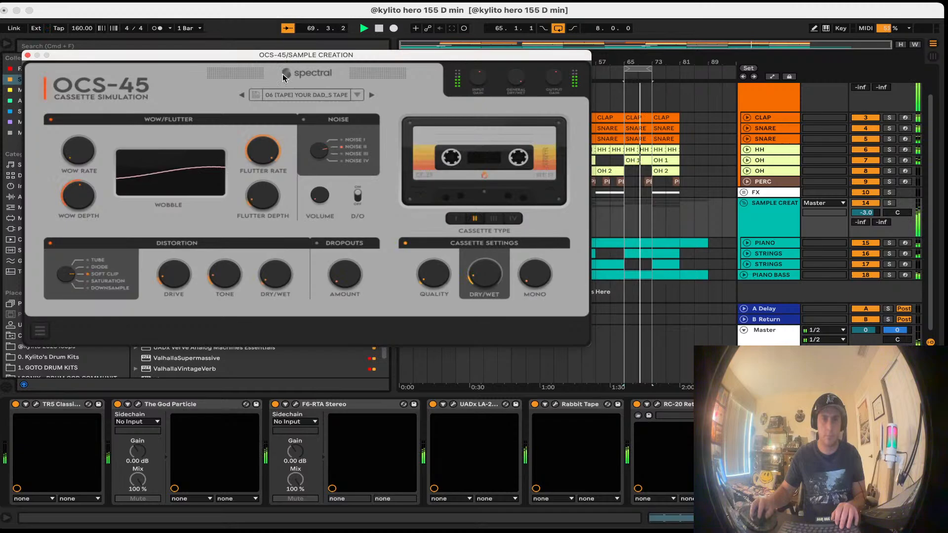
Step: Save the OCS-45 settings as a user preset named Kylito's Trap and close the plugin window
{"action": "left_click", "coordinate": [256, 96]}
{"action": "type", "text": "Kylitos'"}
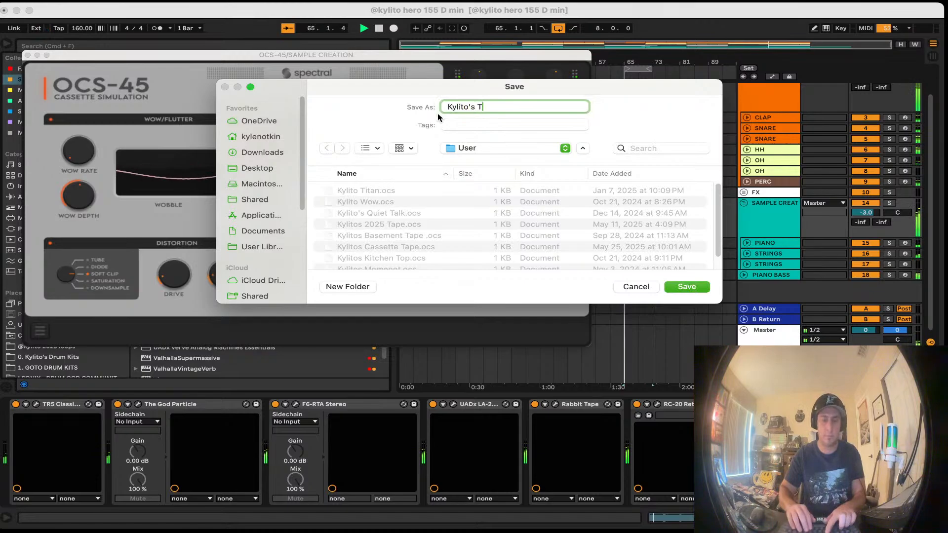
{"action": "type", "text": "rap"}
{"action": "key", "text": "Return"}
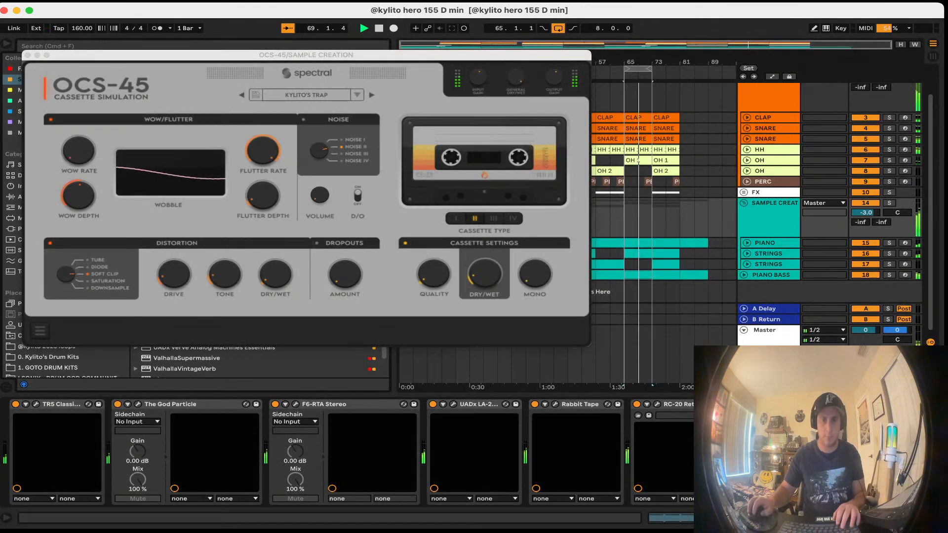
{"action": "left_click", "coordinate": [27, 55]}
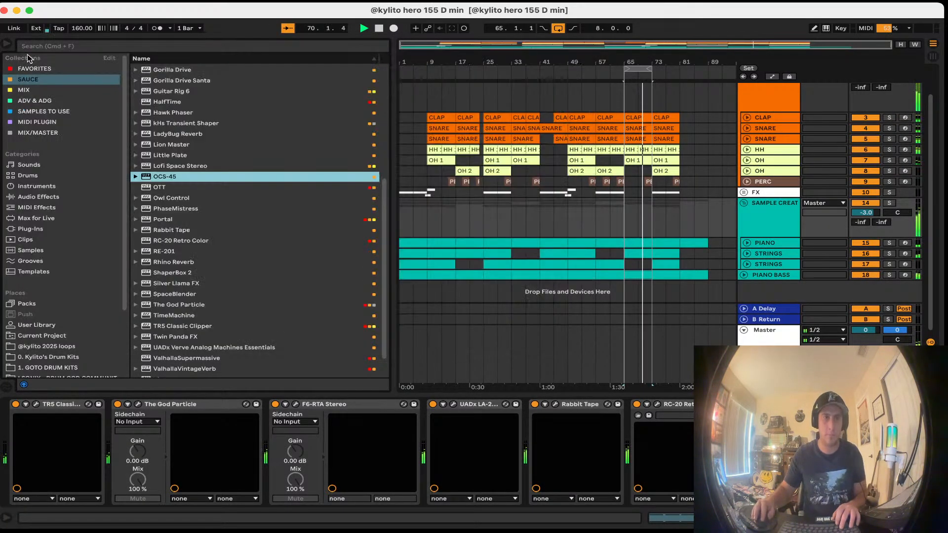
Step: Move the UADx LA-2A compressor behind OCS-45 in the SAMPLE CREATION chain, save the set and check the compressor's meter
{"action": "left_click", "coordinate": [477, 421]}
{"action": "key", "text": "Delete"}
{"action": "key", "text": "super+s"}
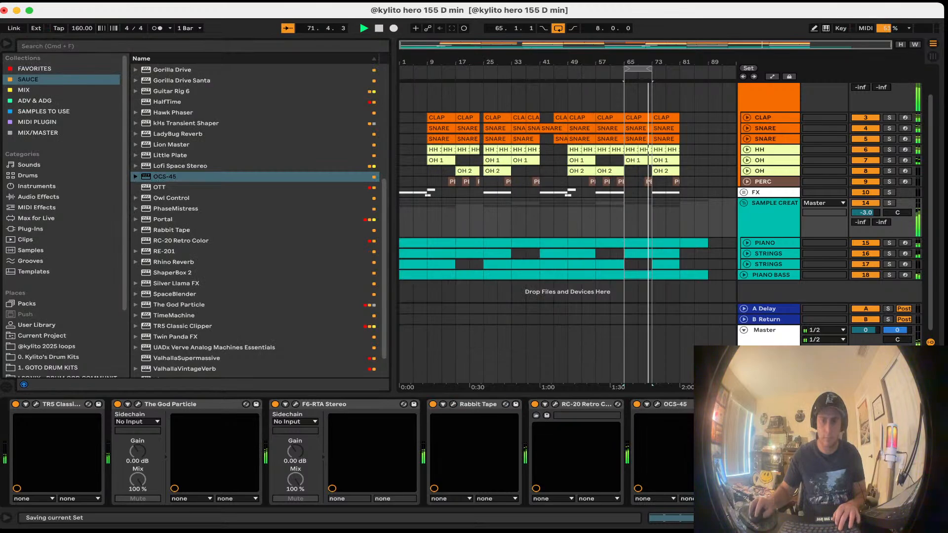
{"action": "left_click", "coordinate": [759, 405]}
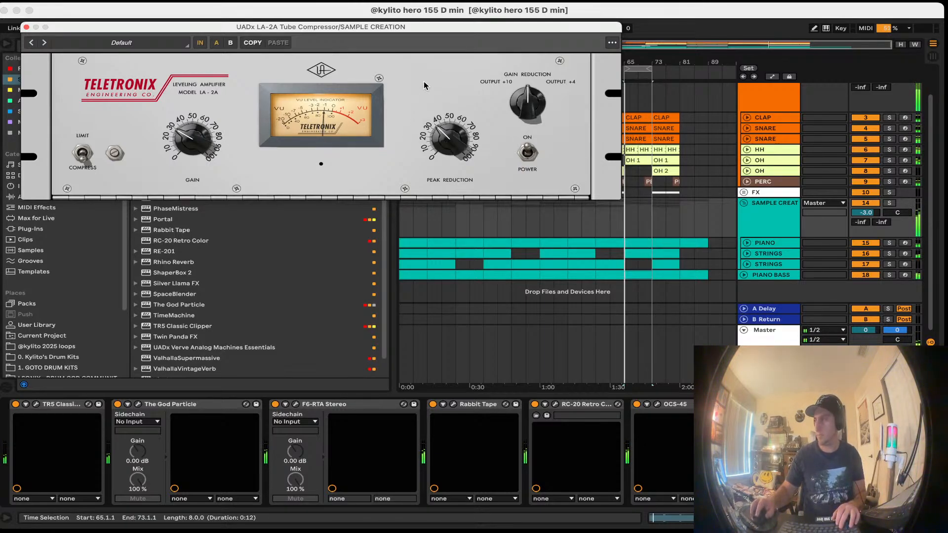
{"action": "left_click", "coordinate": [26, 27]}
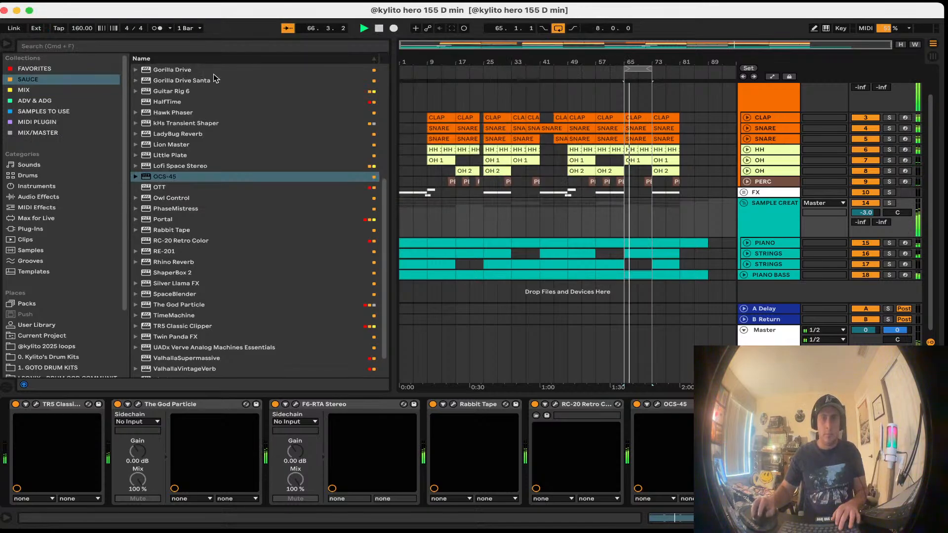
Step: Lower the volume of STRINGS track 16 to -7.8 dB
{"action": "left_click", "coordinate": [880, 255]}
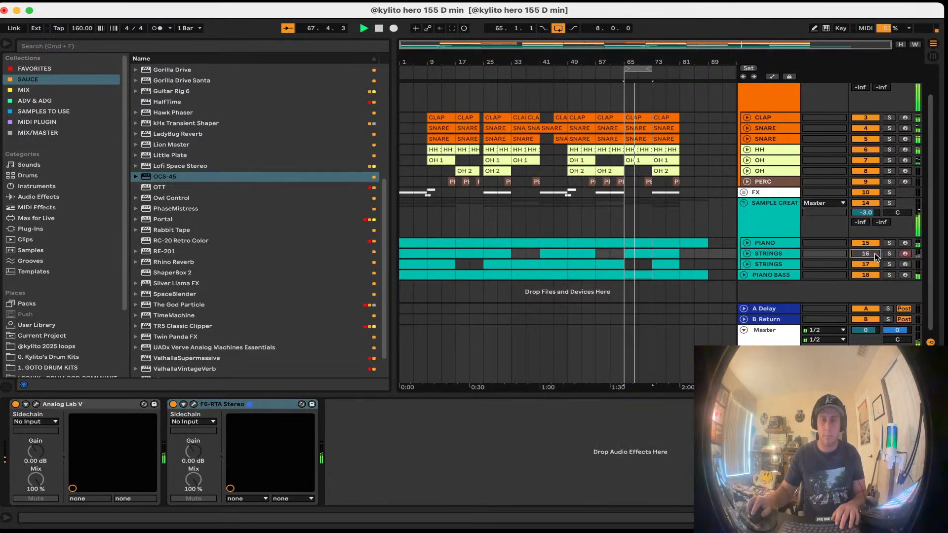
{"action": "left_click", "coordinate": [748, 253]}
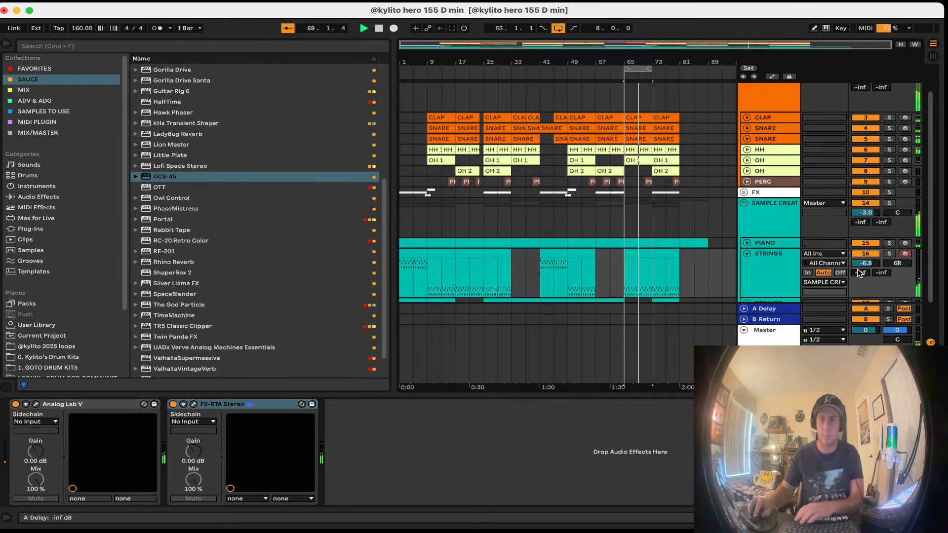
{"action": "left_click", "coordinate": [748, 253]}
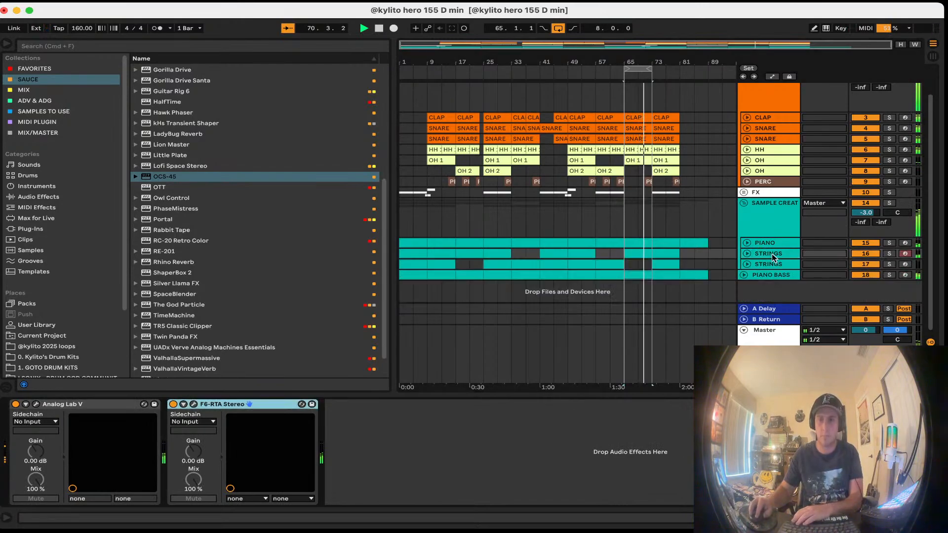
{"action": "left_click", "coordinate": [748, 254]}
{"action": "left_click", "coordinate": [858, 264]}
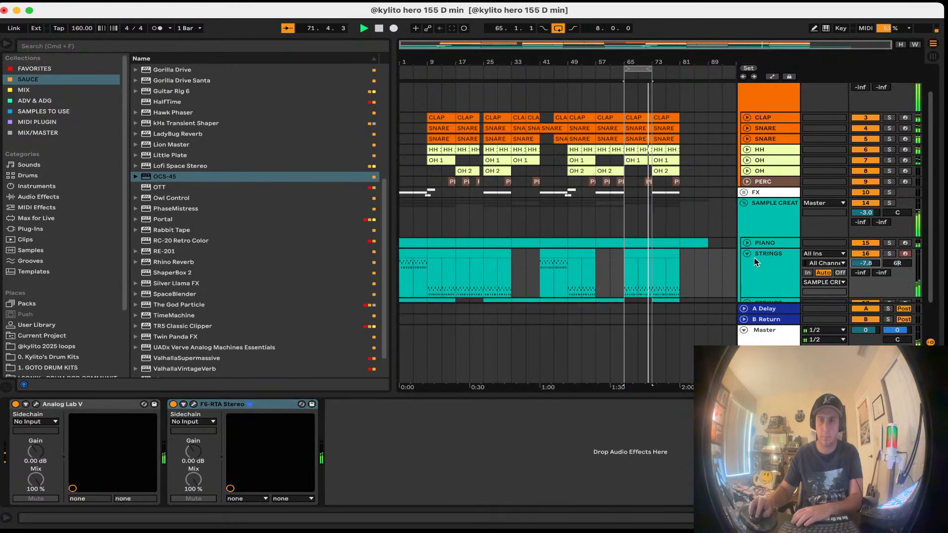
{"action": "left_click", "coordinate": [748, 254]}
Step: Add Silver Llama FX to the PIANO track, raise its slap, set the spring to 58 % and close its window
{"action": "left_click", "coordinate": [776, 244]}
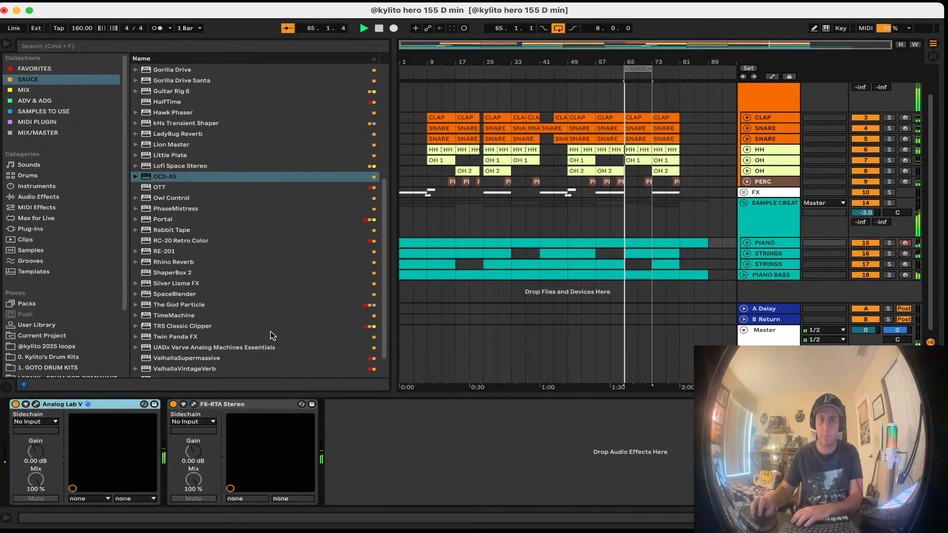
{"action": "left_click", "coordinate": [207, 283]}
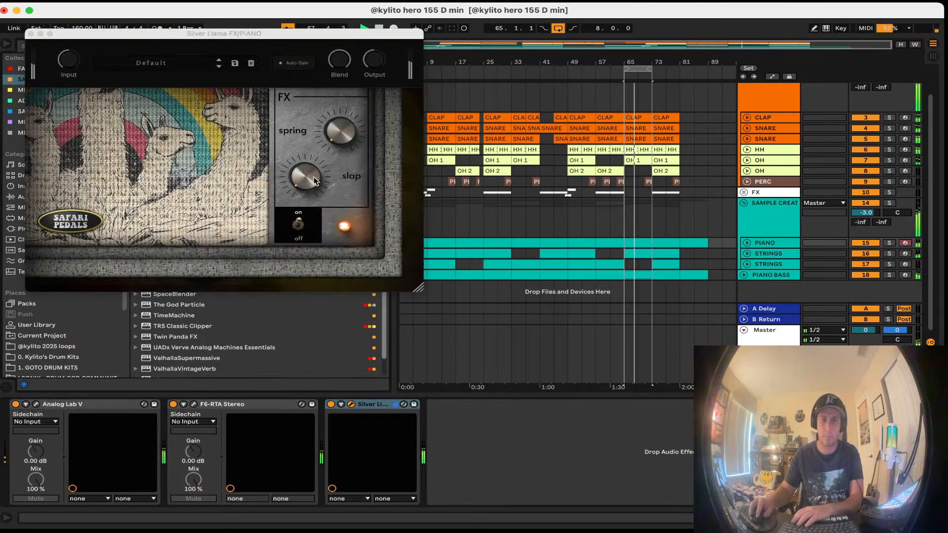
{"action": "left_click_drag", "start_coordinate": [315, 181], "coordinate": [281, 16]}
{"action": "left_click_drag", "start_coordinate": [334, 129], "coordinate": [312, 14]}
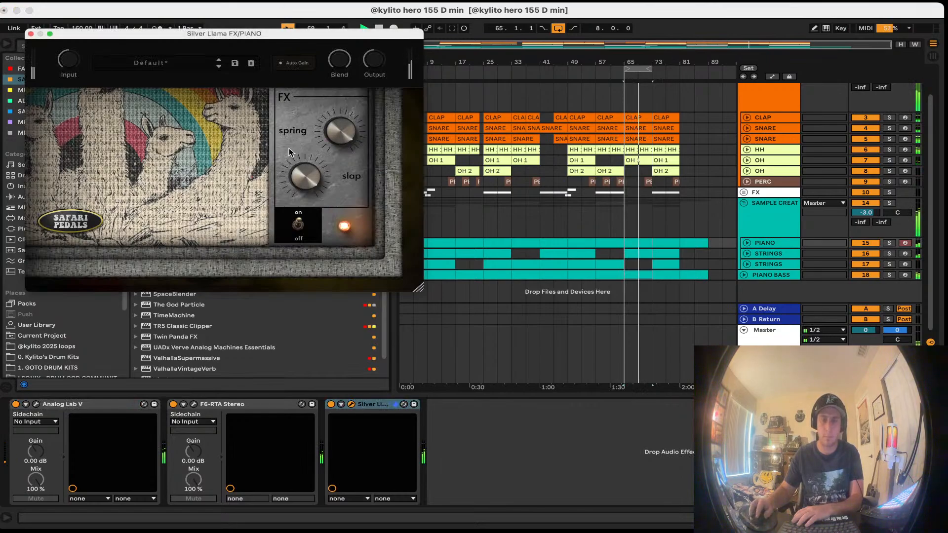
{"action": "left_click_drag", "start_coordinate": [312, 184], "coordinate": [308, 162]}
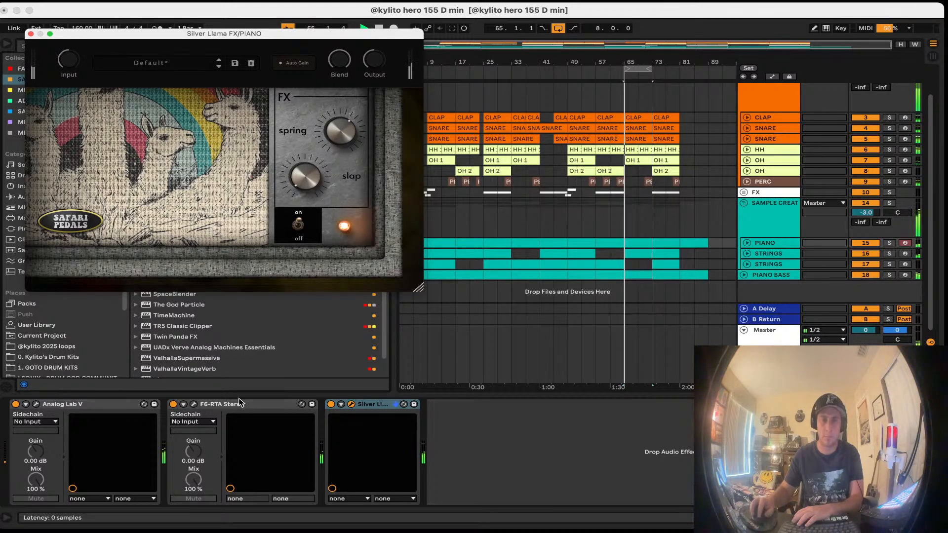
{"action": "left_click", "coordinate": [331, 404]}
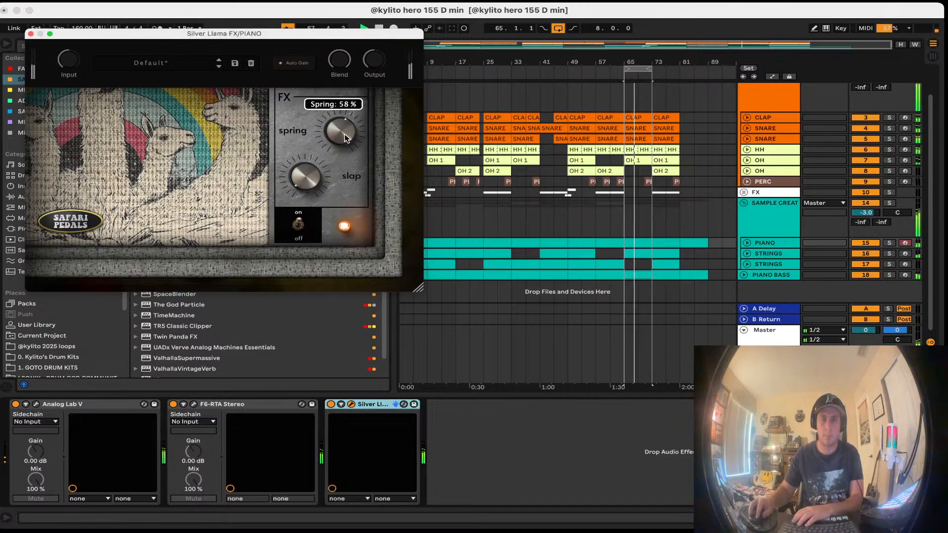
{"action": "left_click", "coordinate": [31, 34]}
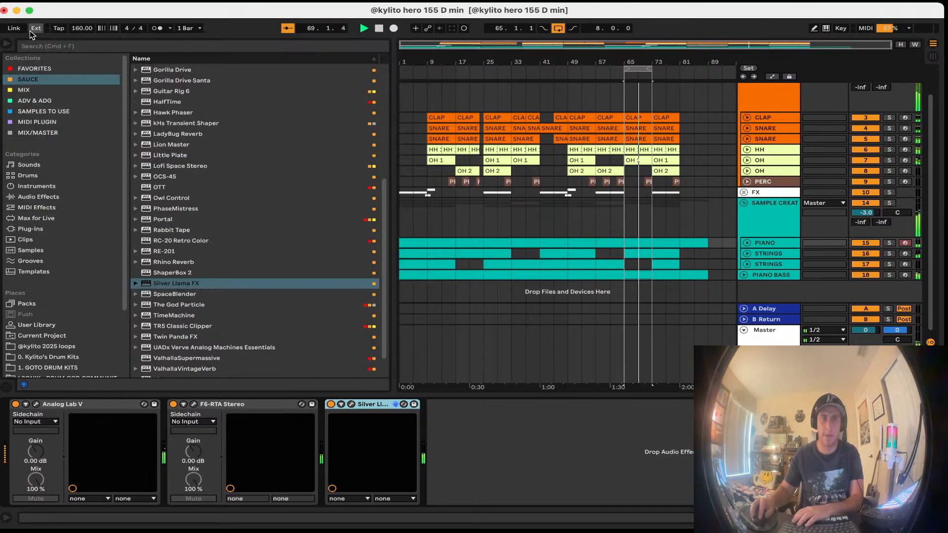
Step: Try TimeMachine on STRINGS track 17 with noise removed, a lower blend, the 50's mode and an adjusted Comp amount
{"action": "left_click", "coordinate": [768, 264]}
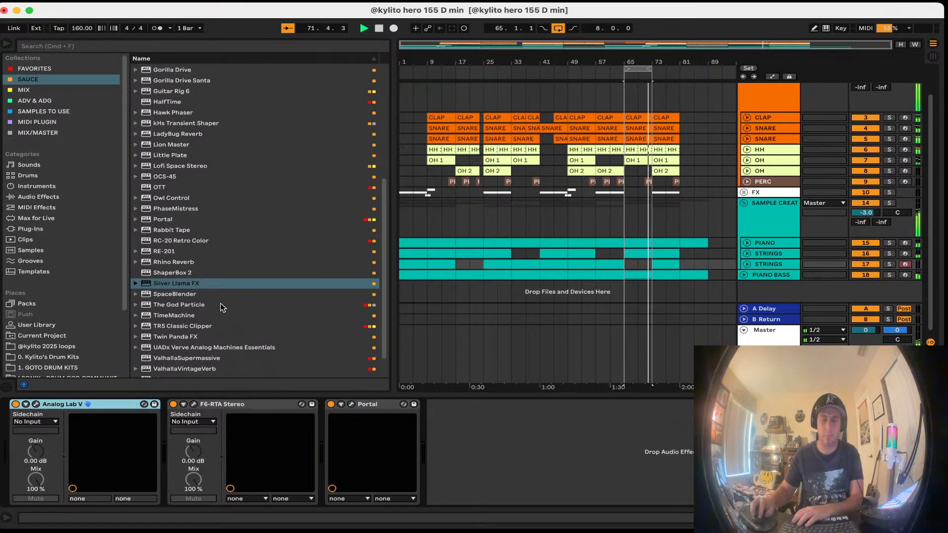
{"action": "double_click", "coordinate": [232, 315]}
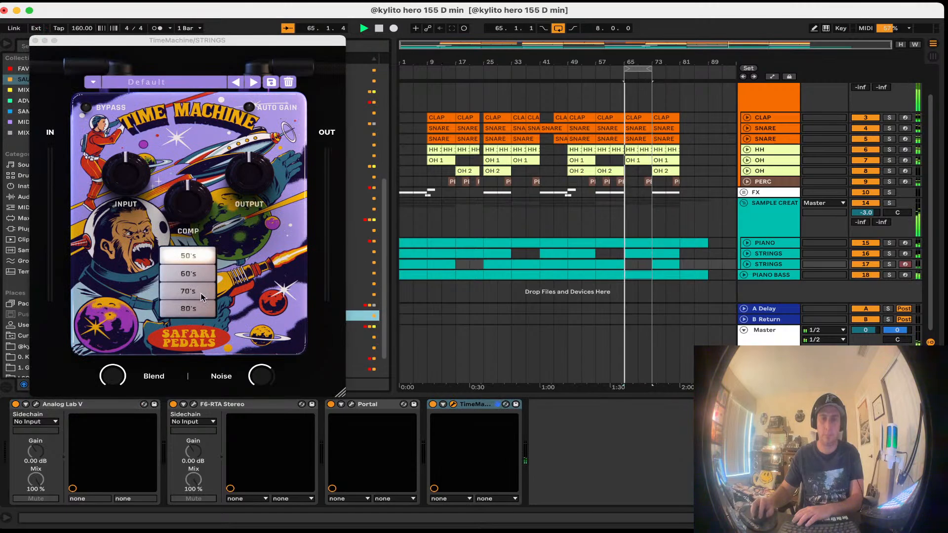
{"action": "left_click", "coordinate": [181, 311]}
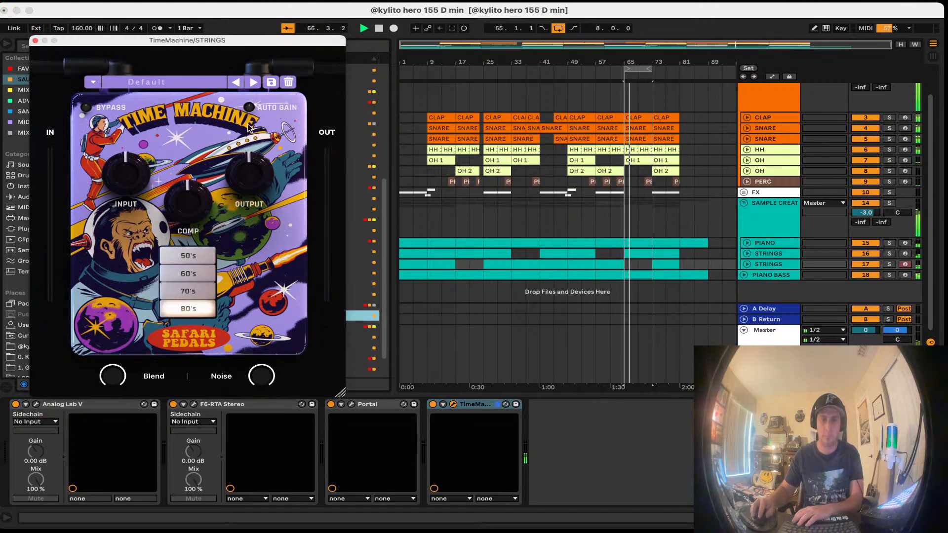
{"action": "left_click_drag", "start_coordinate": [263, 377], "coordinate": [241, 528]}
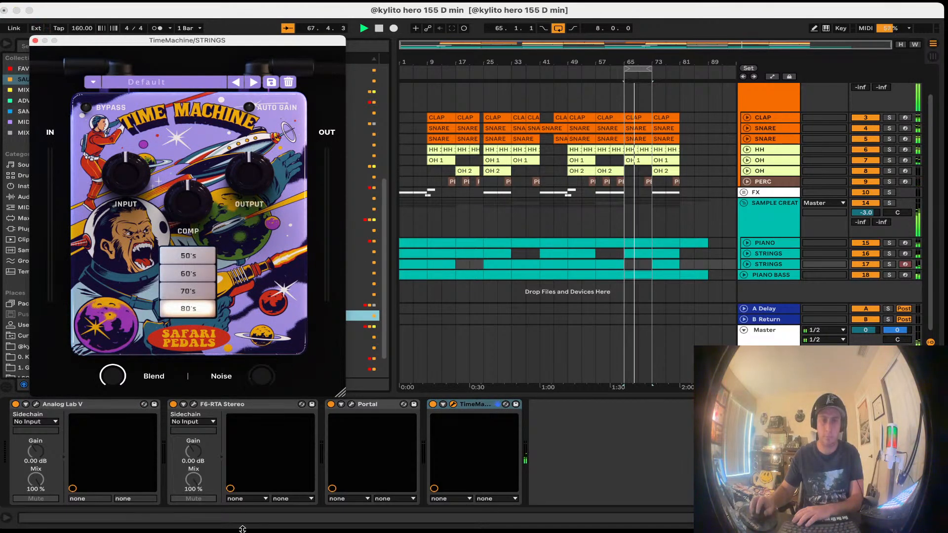
{"action": "left_click_drag", "start_coordinate": [112, 377], "coordinate": [111, 435]}
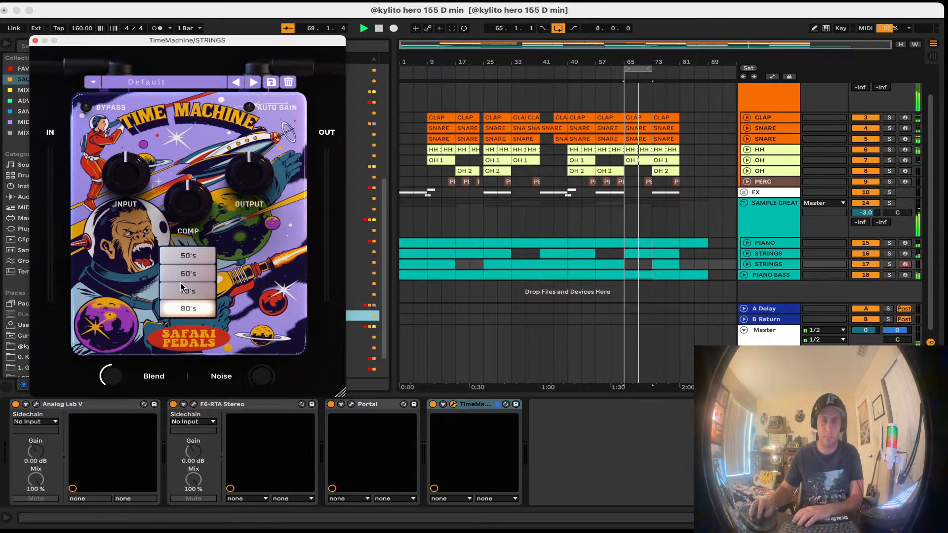
{"action": "left_click", "coordinate": [185, 255]}
{"action": "left_click_drag", "start_coordinate": [187, 200], "coordinate": [265, 193]}
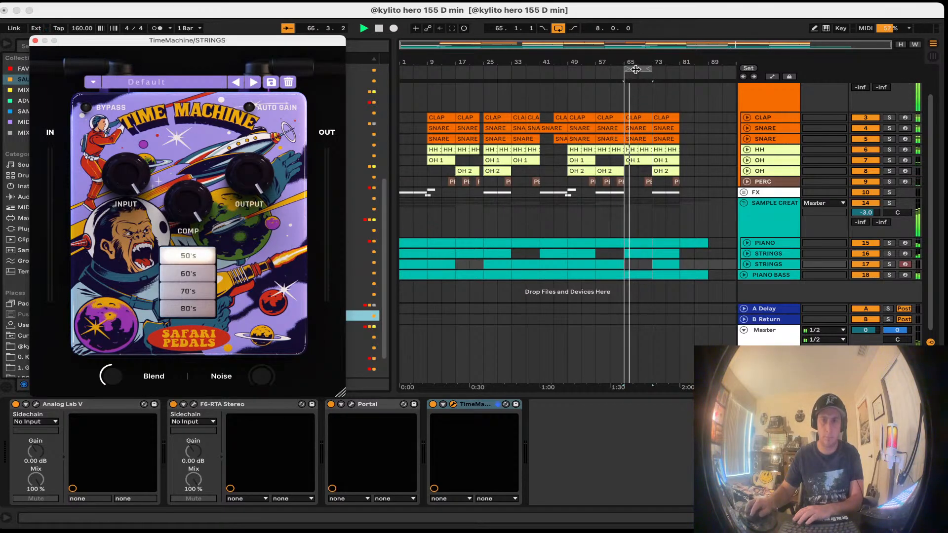
Step: Move the 8-bar loop to bar 57, test TimeMachine's input at -18.0 and remove the plugin from STRINGS track 17
{"action": "left_click_drag", "start_coordinate": [638, 69], "coordinate": [610, 69]}
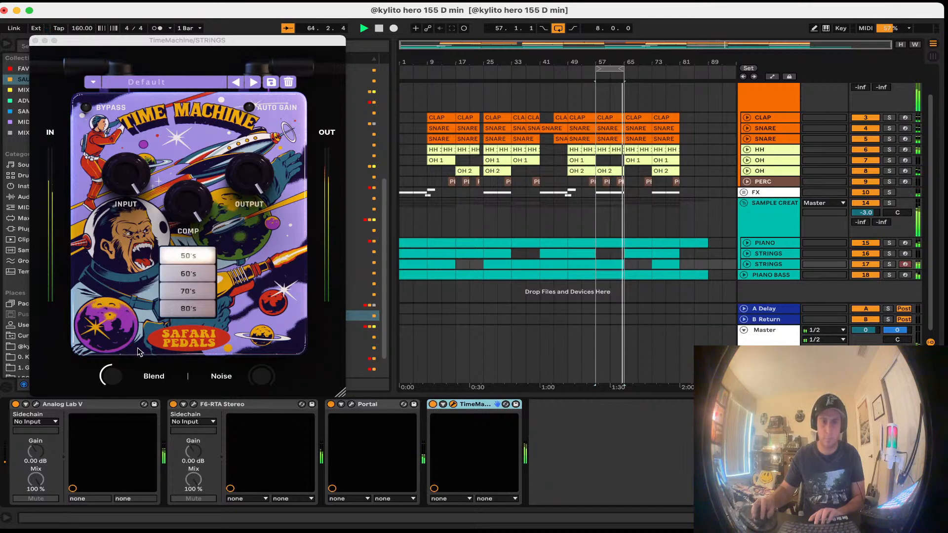
{"action": "left_click", "coordinate": [182, 291]}
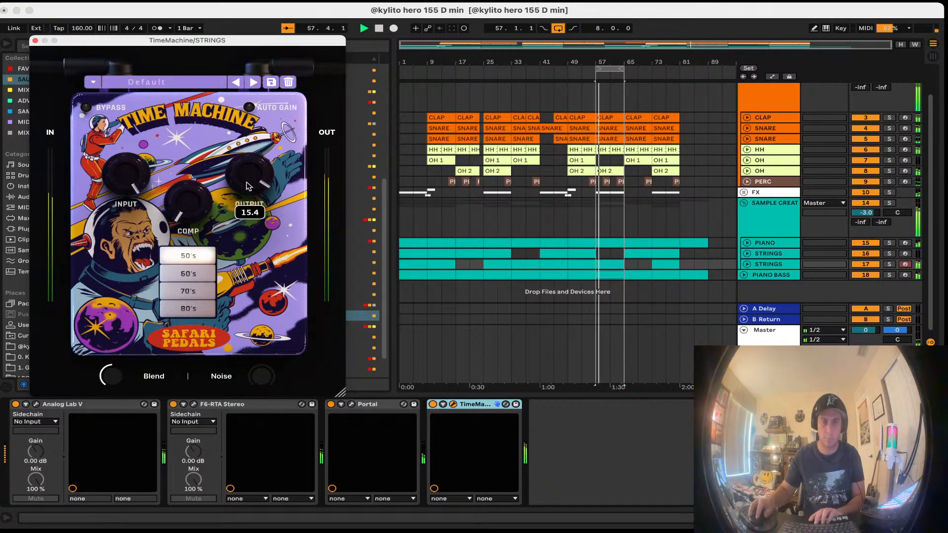
{"action": "left_click_drag", "start_coordinate": [122, 173], "coordinate": [38, 531]}
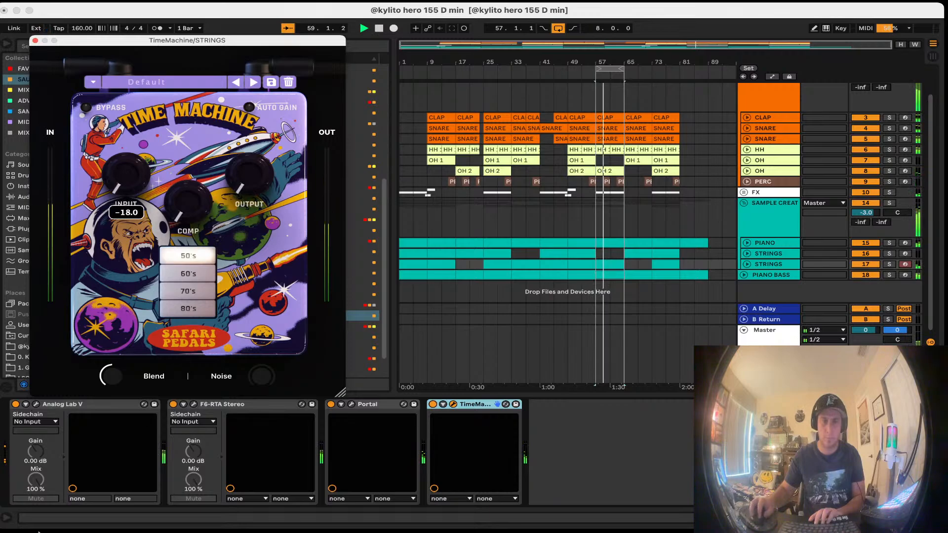
{"action": "left_click", "coordinate": [36, 40]}
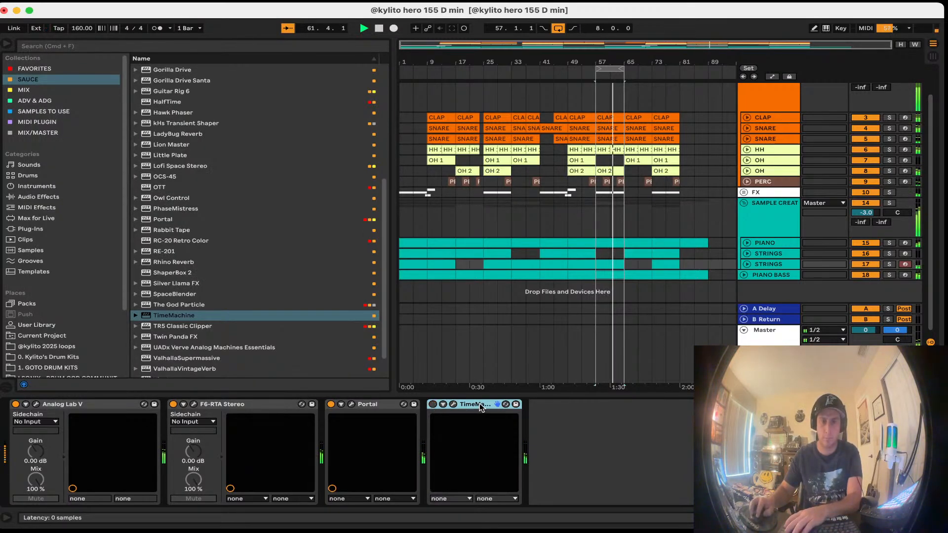
{"action": "key", "text": "Delete"}
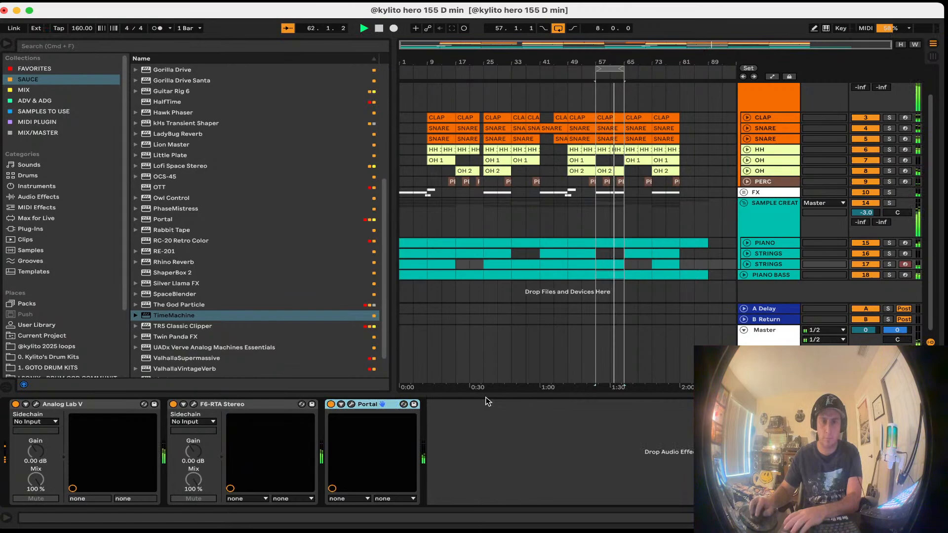
Step: Solo the PIANO BASS, STRINGS track 17 and PIANO tracks in turn to listen to each one
{"action": "left_click", "coordinate": [887, 274]}
{"action": "left_click", "coordinate": [886, 275]}
{"action": "left_click", "coordinate": [889, 265]}
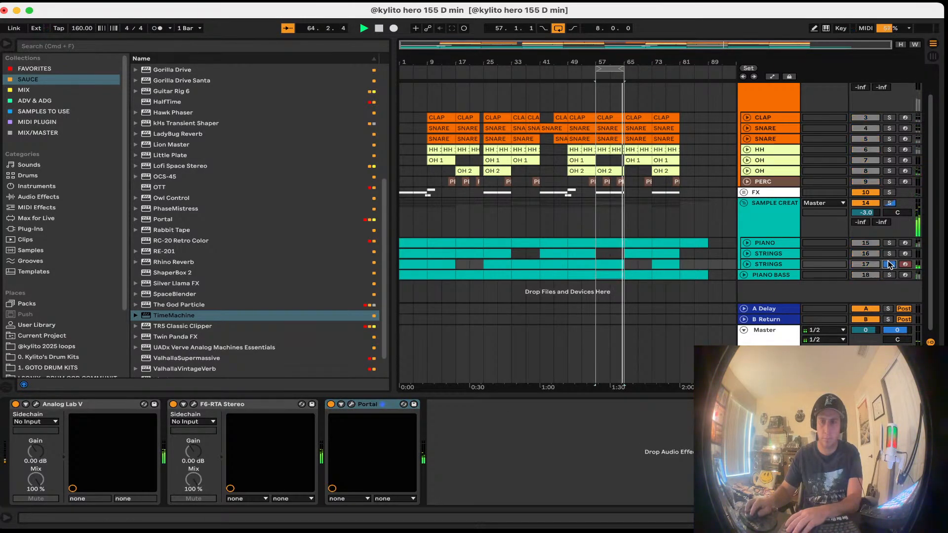
{"action": "left_click", "coordinate": [889, 244]}
{"action": "left_click", "coordinate": [888, 244]}
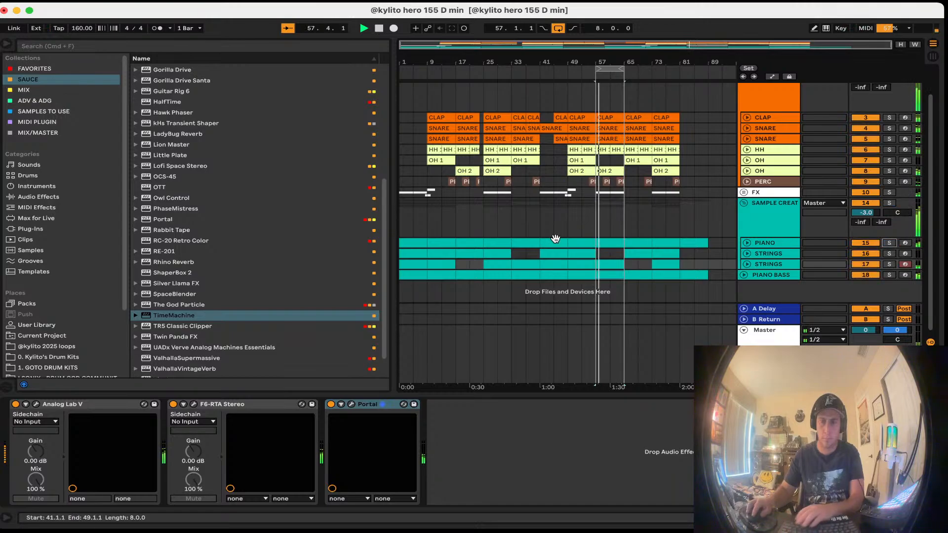
Step: Review the PIANO track's devices and compare the notes in its clips along the arrangement
{"action": "left_click", "coordinate": [760, 243]}
{"action": "double_click", "coordinate": [760, 243]}
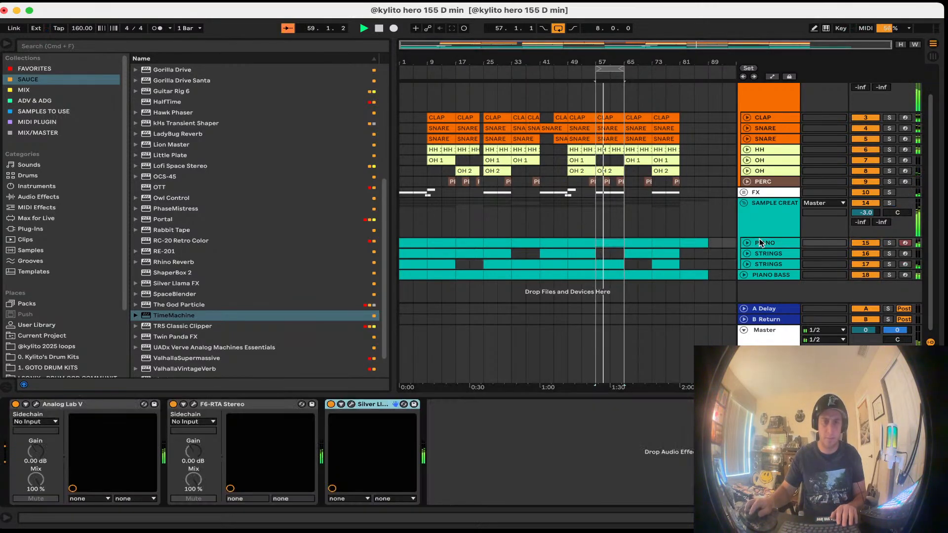
{"action": "left_click", "coordinate": [613, 241]}
{"action": "double_click", "coordinate": [610, 241]}
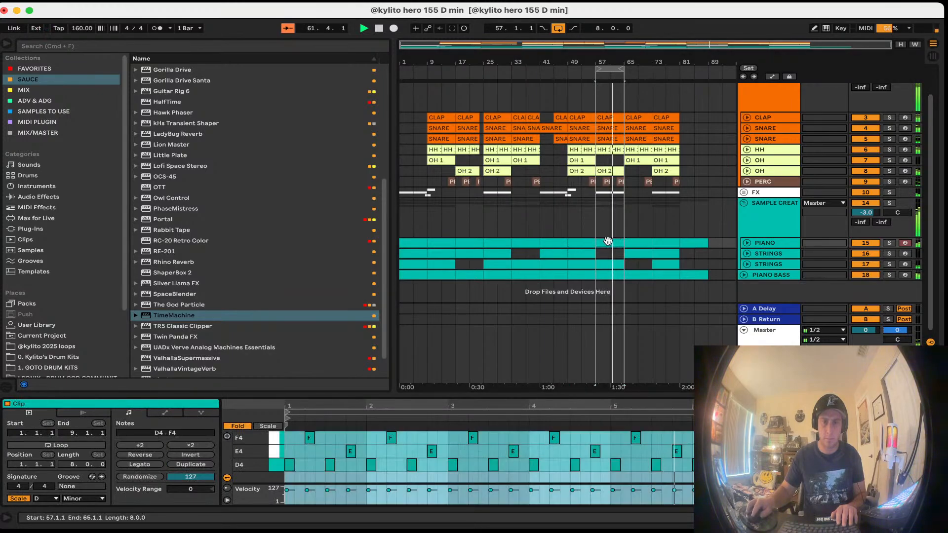
{"action": "left_click", "coordinate": [584, 241]}
{"action": "left_click", "coordinate": [533, 241]}
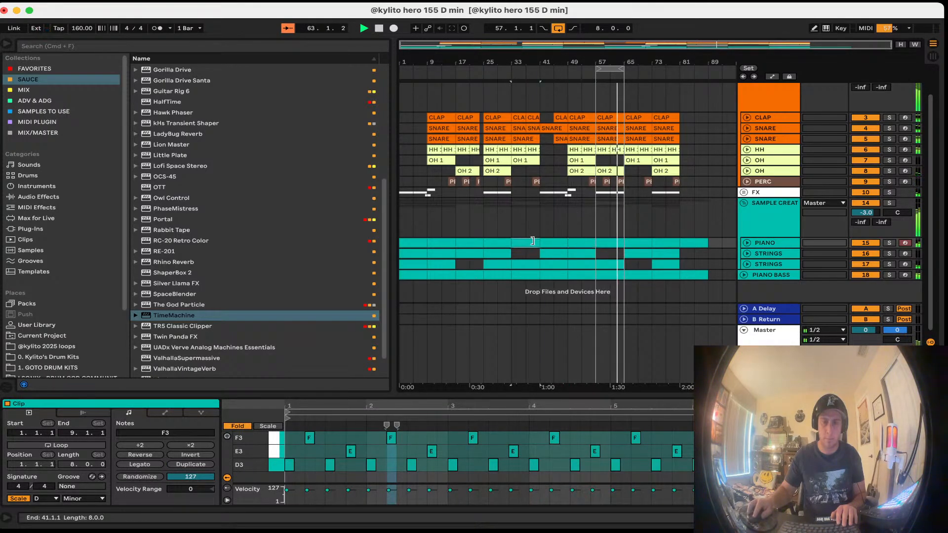
{"action": "left_click", "coordinate": [491, 241]}
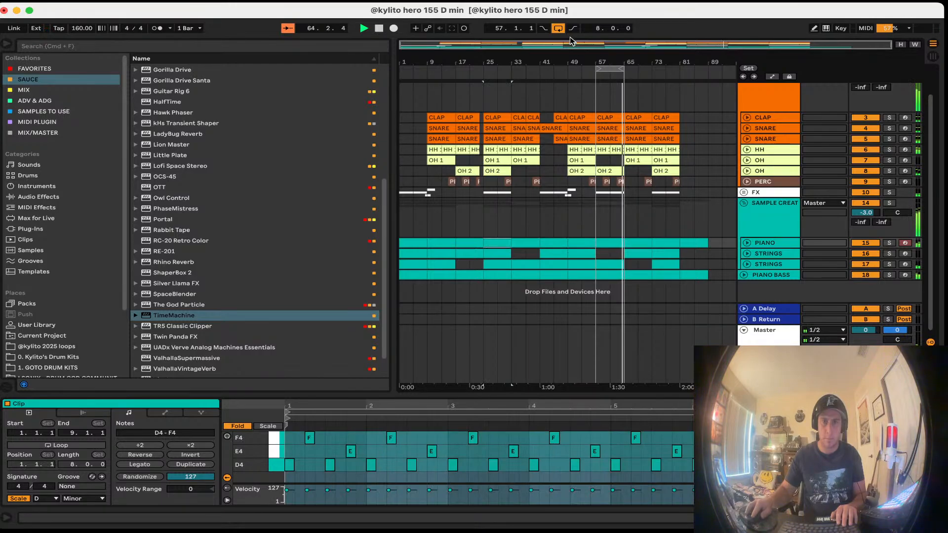
Step: Turn off the arrangement loop and delete the PIANO track's first clip in bars 1 to 9
{"action": "left_click", "coordinate": [558, 28]}
{"action": "left_click", "coordinate": [409, 243]}
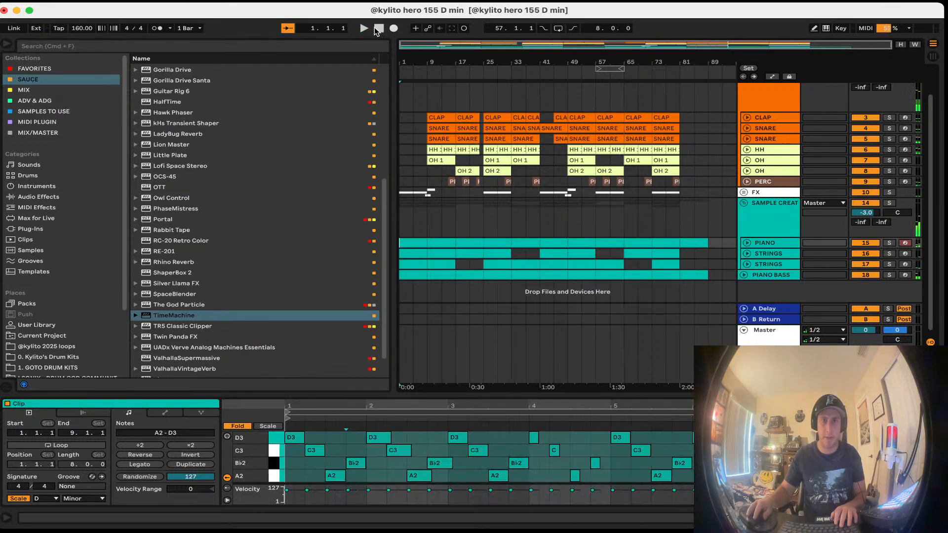
{"action": "key", "text": "space"}
{"action": "key", "text": "Delete"}
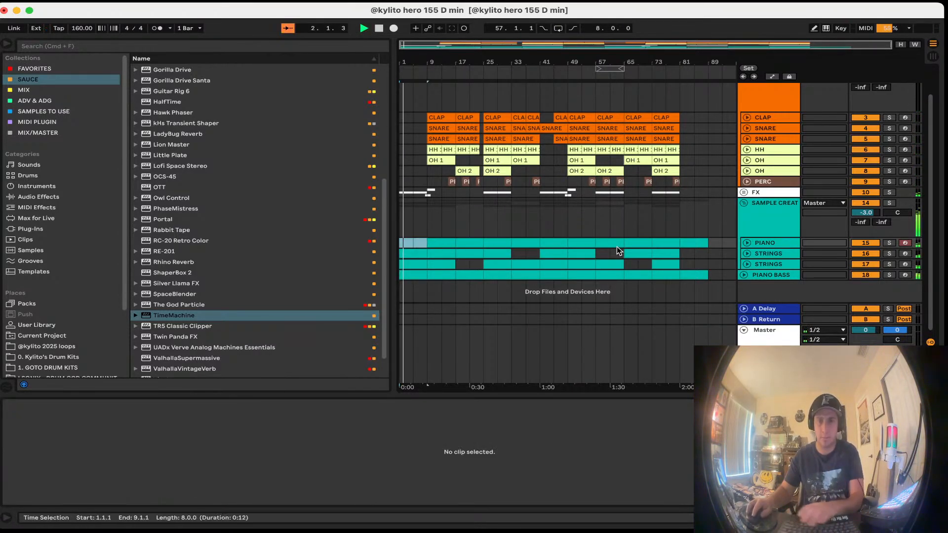
Step: Copy the PIANO clip from bar 65 to bar 1 and transpose all its notes up an octave
{"action": "left_click", "coordinate": [634, 243]}
{"action": "left_click_drag", "start_coordinate": [641, 242], "coordinate": [404, 243]}
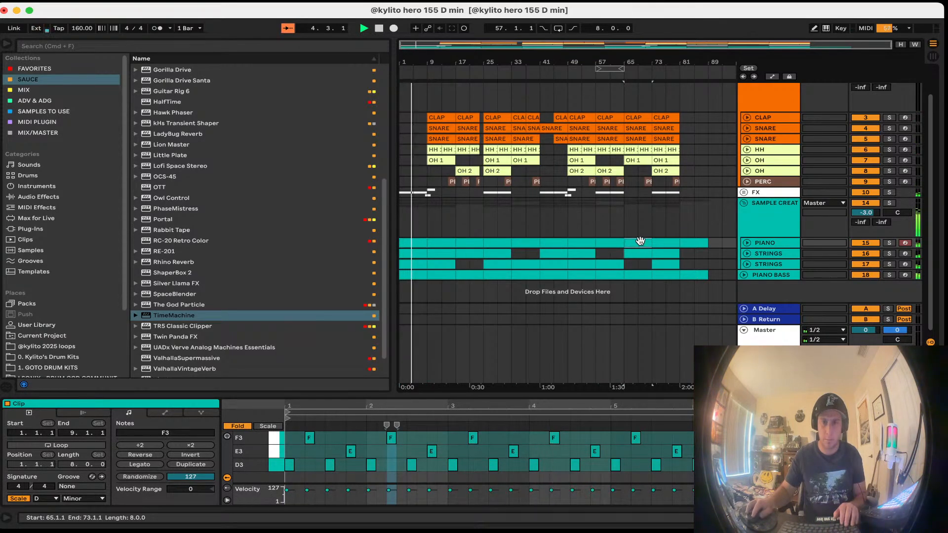
{"action": "left_click", "coordinate": [407, 242]}
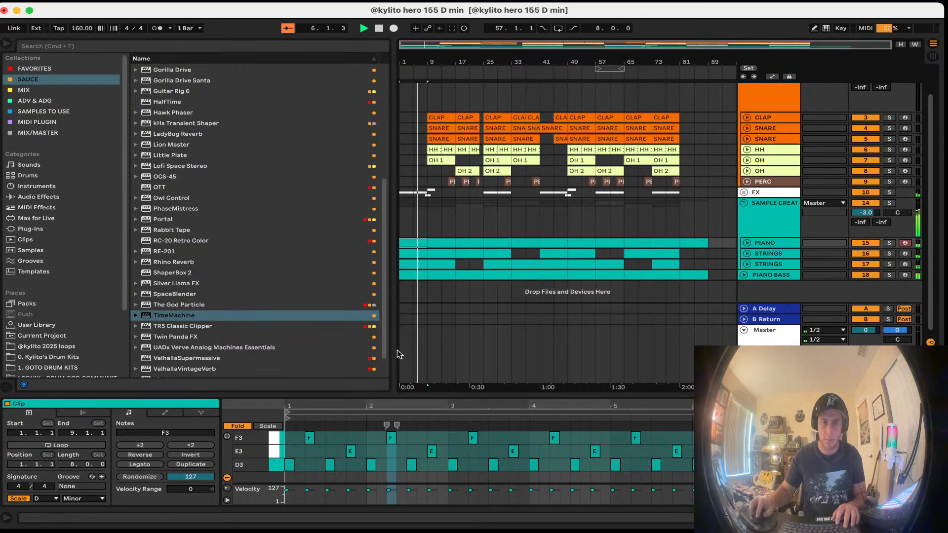
{"action": "left_click", "coordinate": [372, 452]}
{"action": "key", "text": "super+a"}
{"action": "key", "text": "shift+Up"}
{"action": "key", "text": "space"}
{"action": "key", "text": "space"}
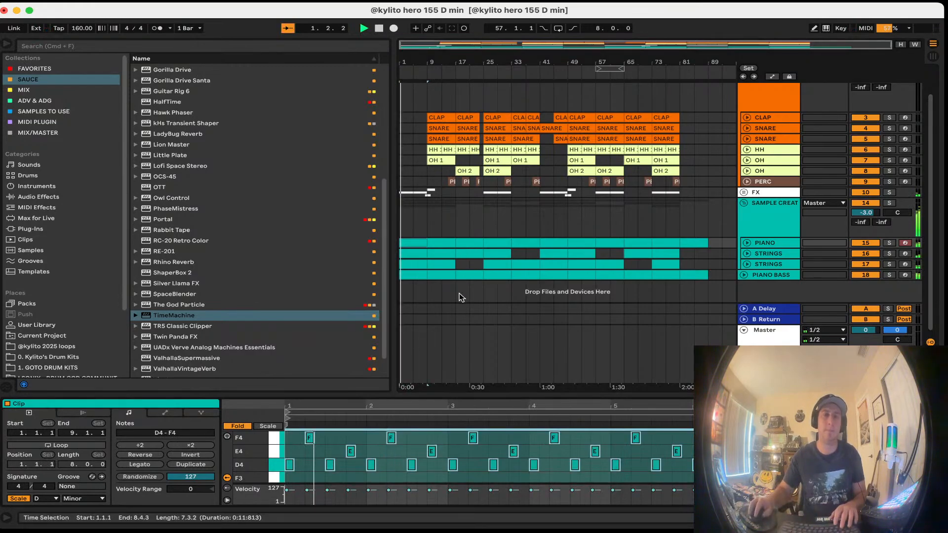
Step: Lower the velocity of all notes in the PIANO clip at bar 1 and save the set
{"action": "left_click", "coordinate": [460, 319]}
{"action": "key", "text": "super+s"}
{"action": "left_click", "coordinate": [412, 244]}
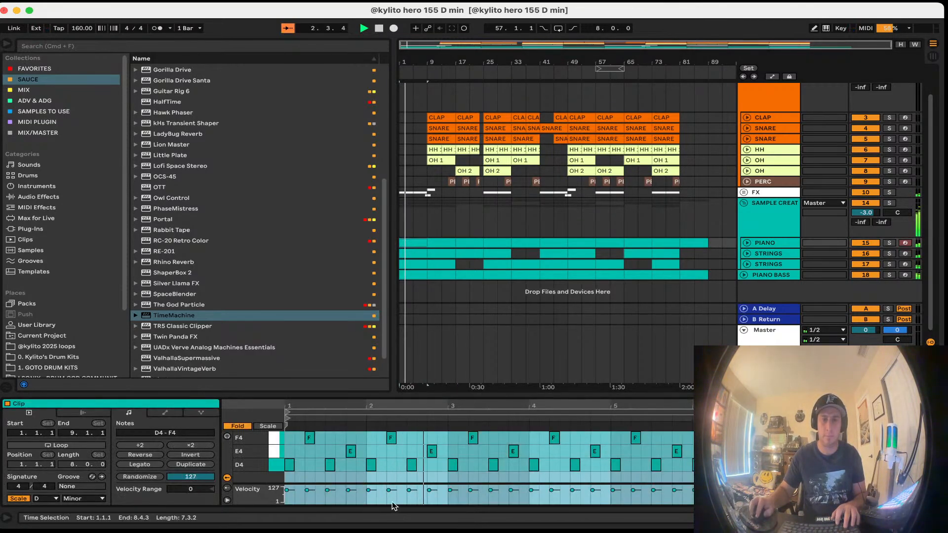
{"action": "key", "text": "super+a"}
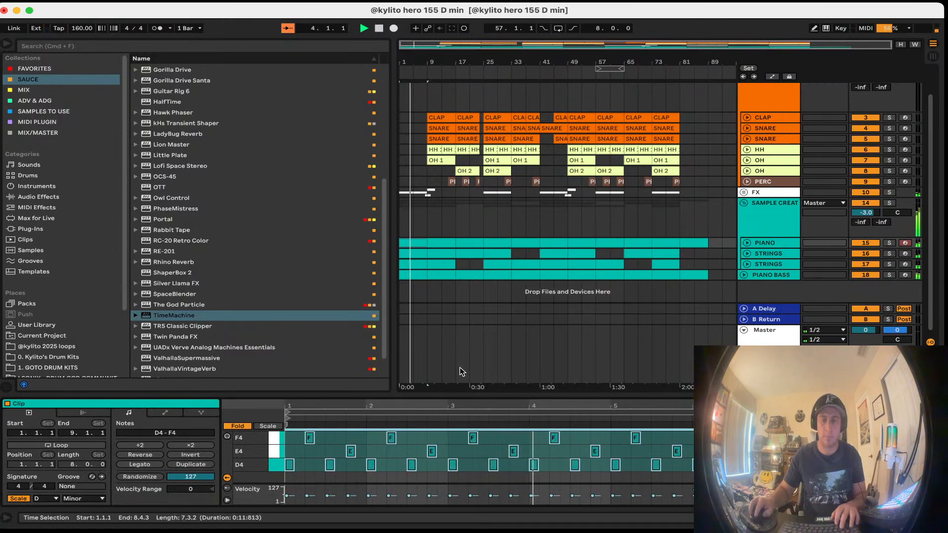
{"action": "left_click", "coordinate": [466, 339]}
{"action": "key", "text": "super+s"}
{"action": "left_click_drag", "start_coordinate": [472, 395], "coordinate": [460, 490]}
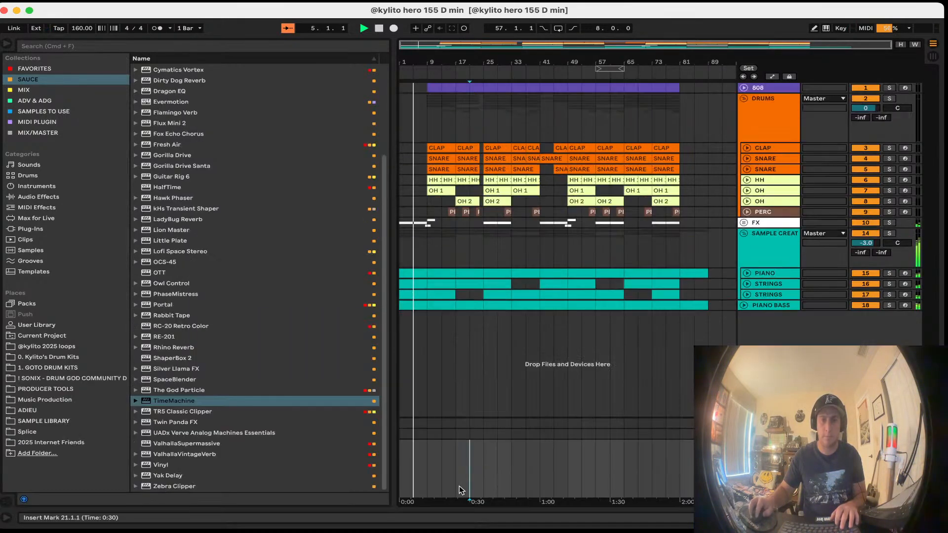
Step: Delete the PIANO and STRINGS track 17 clips in bars 1 to 9 and play the arrangement from the start
{"action": "left_click", "coordinate": [417, 272]}
{"action": "key", "text": "Delete"}
{"action": "key", "text": "space"}
{"action": "left_click", "coordinate": [410, 304]}
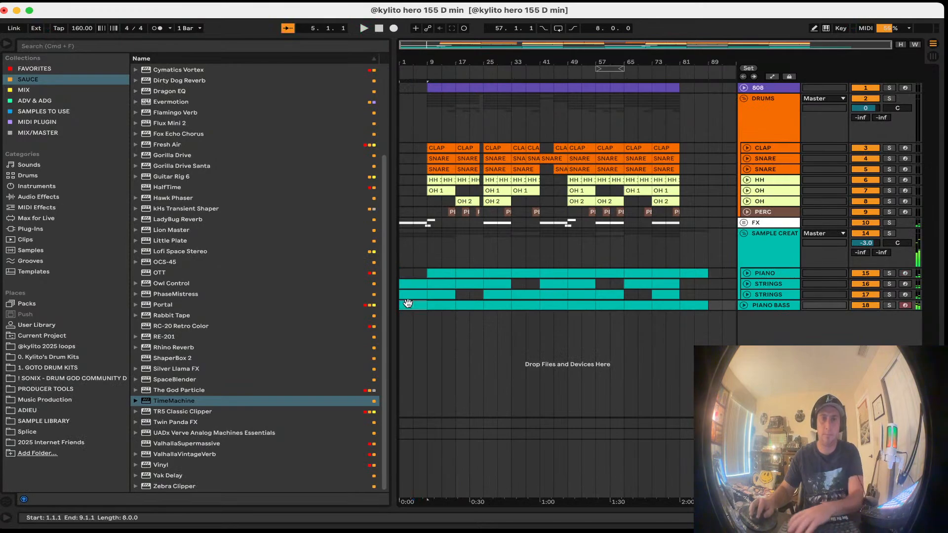
{"action": "left_click", "coordinate": [410, 294]}
{"action": "key", "text": "Delete"}
{"action": "left_click", "coordinate": [379, 31]}
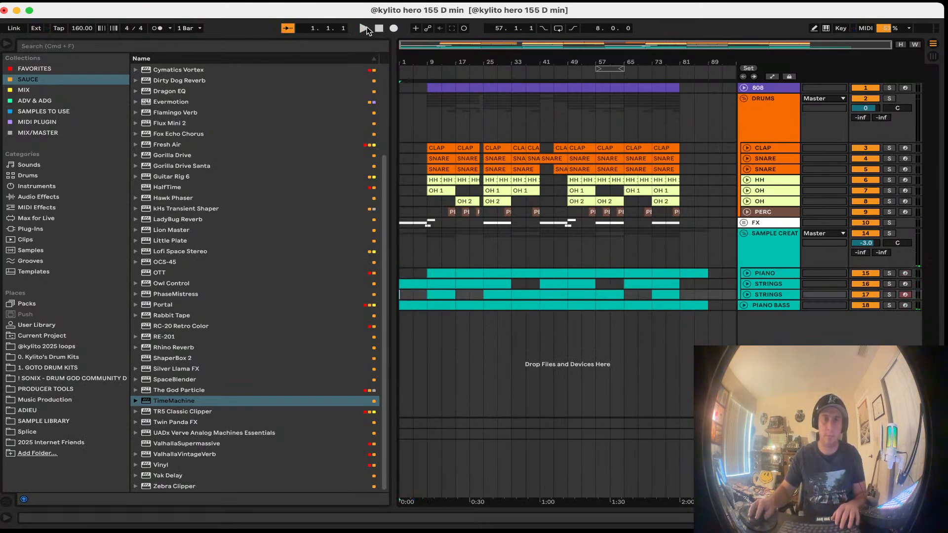
{"action": "left_click", "coordinate": [363, 28]}
{"action": "left_click", "coordinate": [443, 362]}
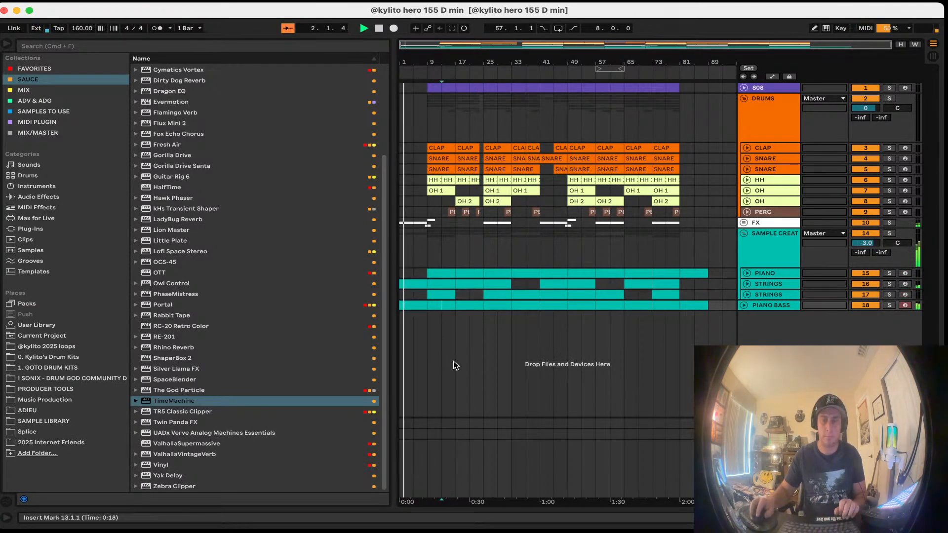
{"action": "left_click", "coordinate": [413, 285]}
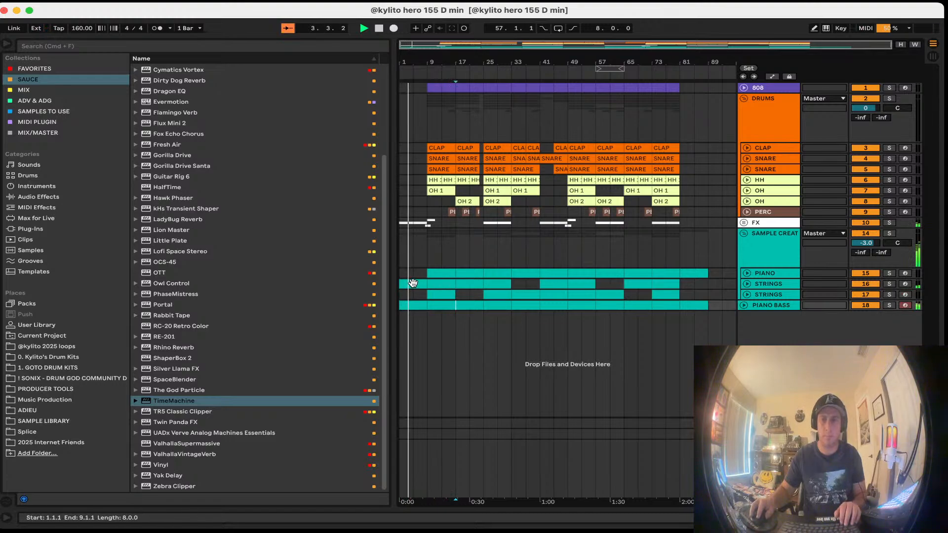
{"action": "left_click", "coordinate": [463, 345]}
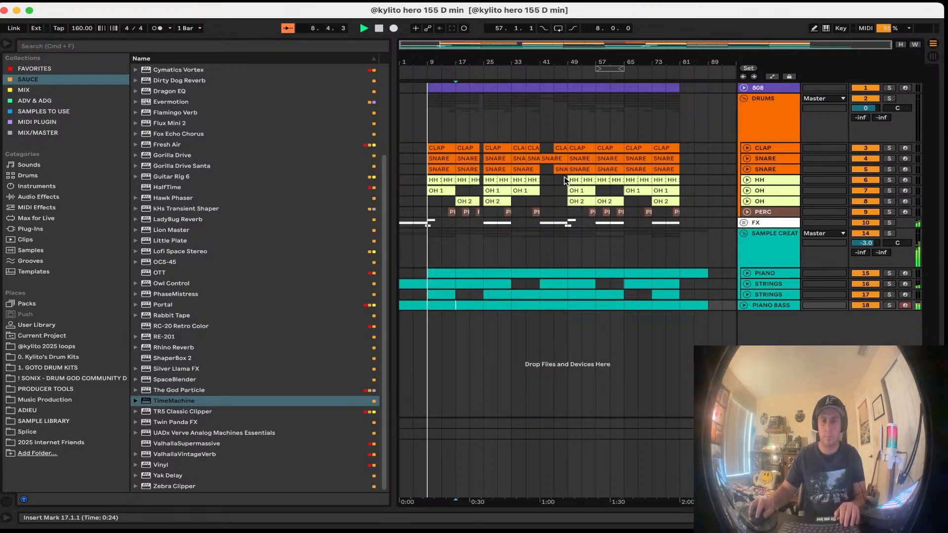
Step: Copy the DRUMS group's bars 41 to 49 to bar 1 and play from the start
{"action": "left_click", "coordinate": [538, 136]}
{"action": "key", "text": "super+c"}
{"action": "left_click", "coordinate": [401, 132]}
{"action": "key", "text": "super+v"}
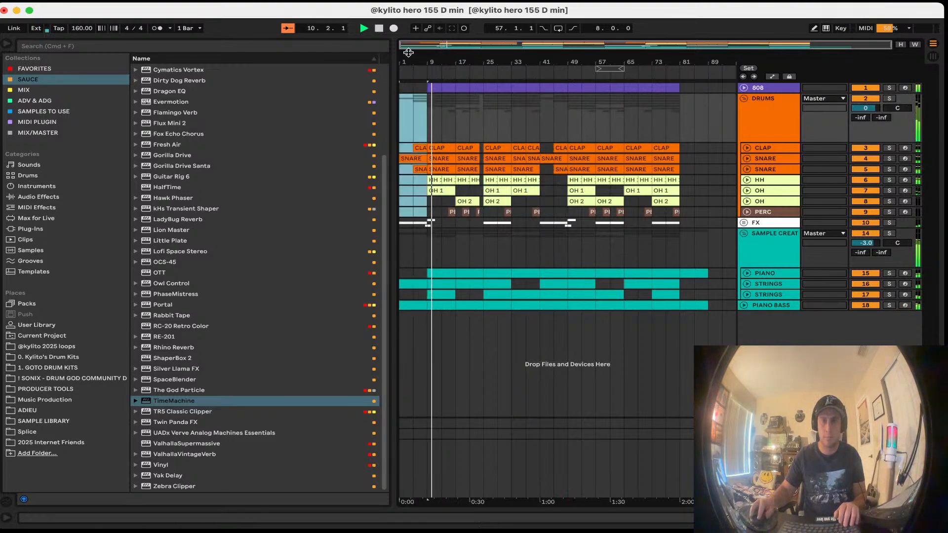
{"action": "double_click", "coordinate": [382, 30]}
{"action": "left_click", "coordinate": [366, 28]}
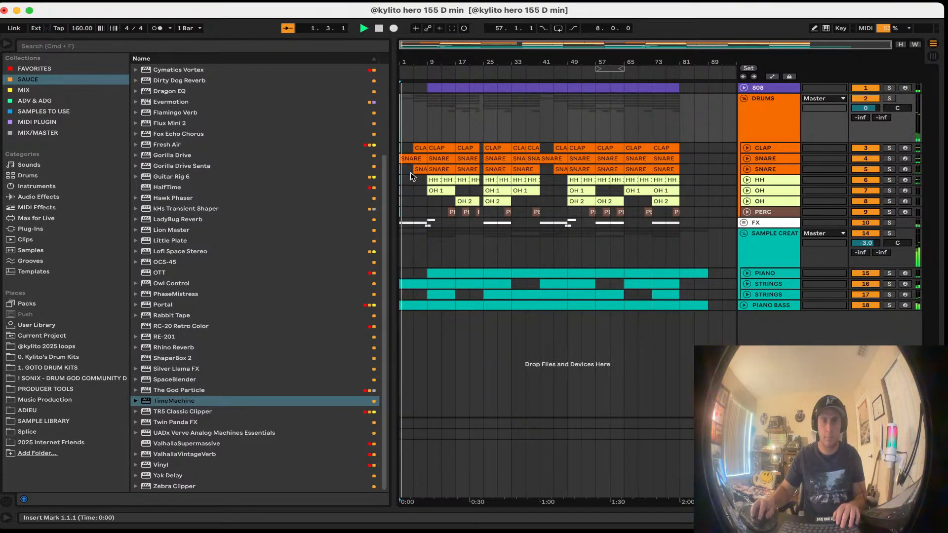
Step: Remove the copied SNARE clip from track 4's intro and open the intro CLAP clip to check its notes
{"action": "left_click", "coordinate": [409, 171]}
{"action": "left_click_drag", "start_coordinate": [400, 158], "coordinate": [413, 158]}
{"action": "left_click", "coordinate": [411, 176]}
{"action": "key", "text": "super+s"}
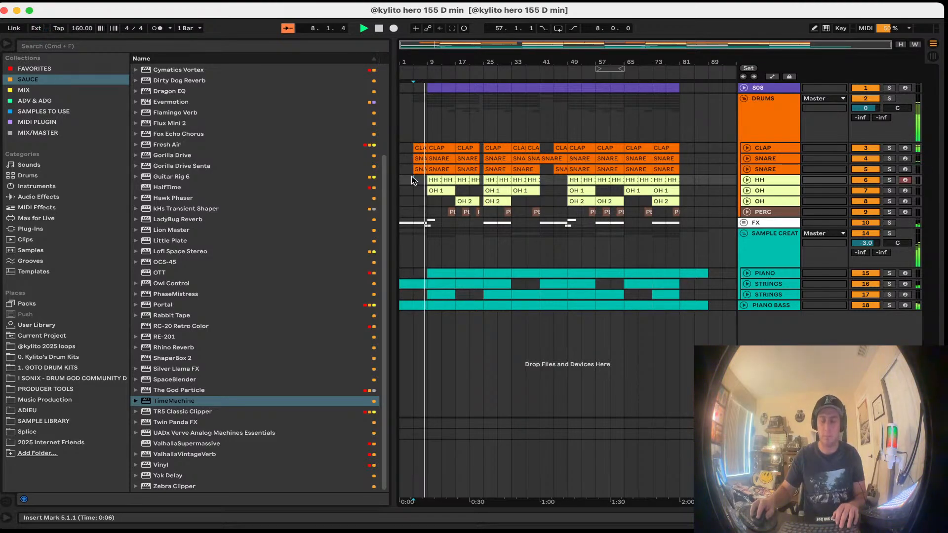
{"action": "double_click", "coordinate": [419, 148]}
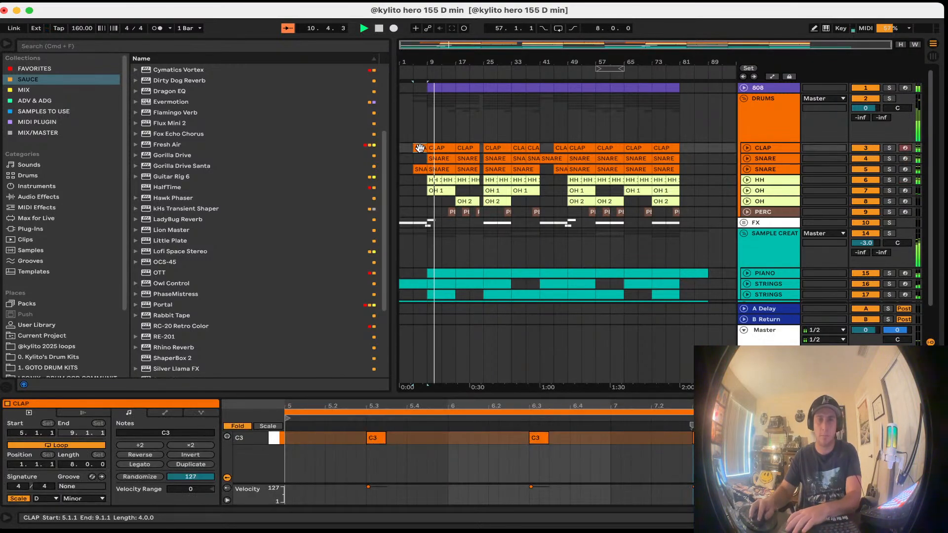
{"action": "left_click", "coordinate": [465, 396]}
{"action": "left_click", "coordinate": [484, 365]}
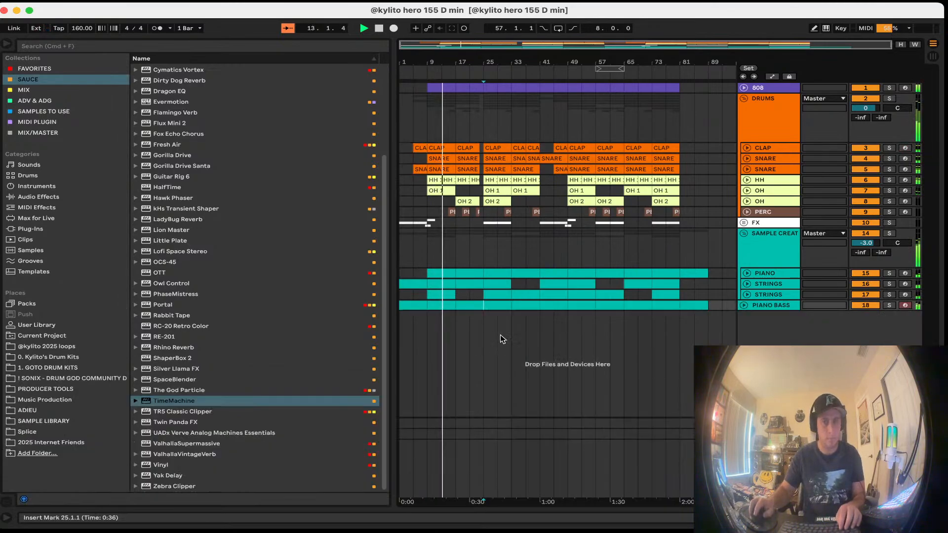
Step: Expand the FX group, duplicate the Riser track and clear all clips from the duplicate
{"action": "left_click", "coordinate": [744, 223]}
{"action": "left_click", "coordinate": [772, 285]}
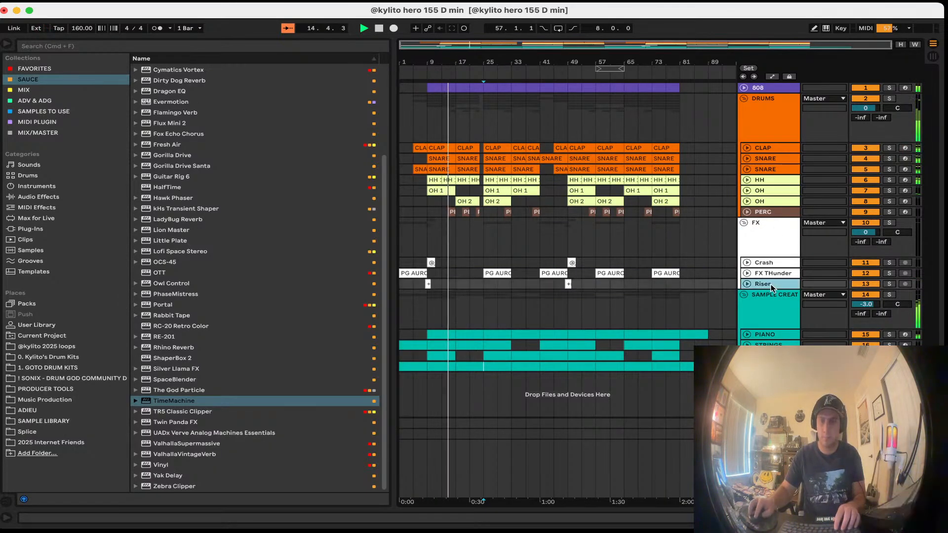
{"action": "key", "text": "super+d"}
{"action": "left_click_drag", "start_coordinate": [647, 296], "coordinate": [371, 294]}
{"action": "key", "text": "Delete"}
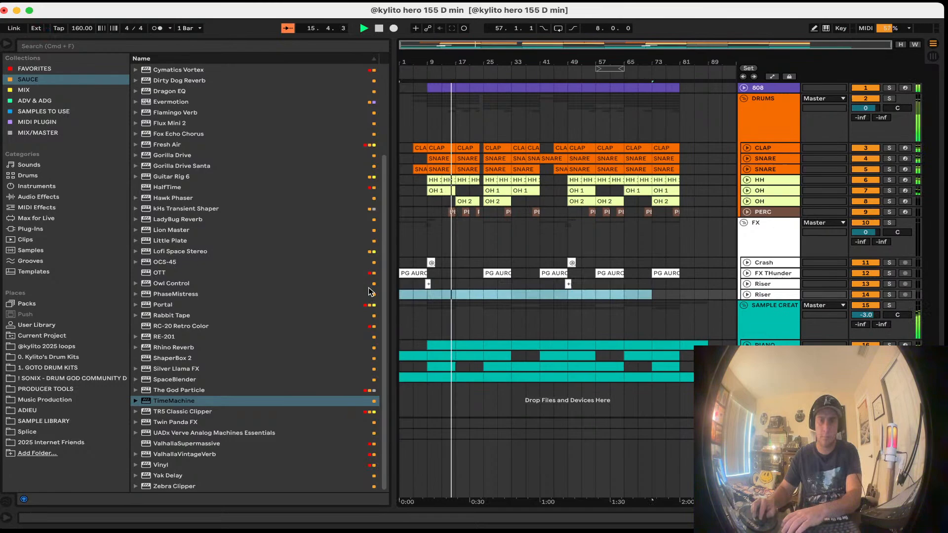
Step: Search all browser content for "siren" and place City Siren D# 140bpm.aif at bar 1 of the duplicated Riser track
{"action": "left_click", "coordinate": [170, 46]}
{"action": "type", "text": "siren"}
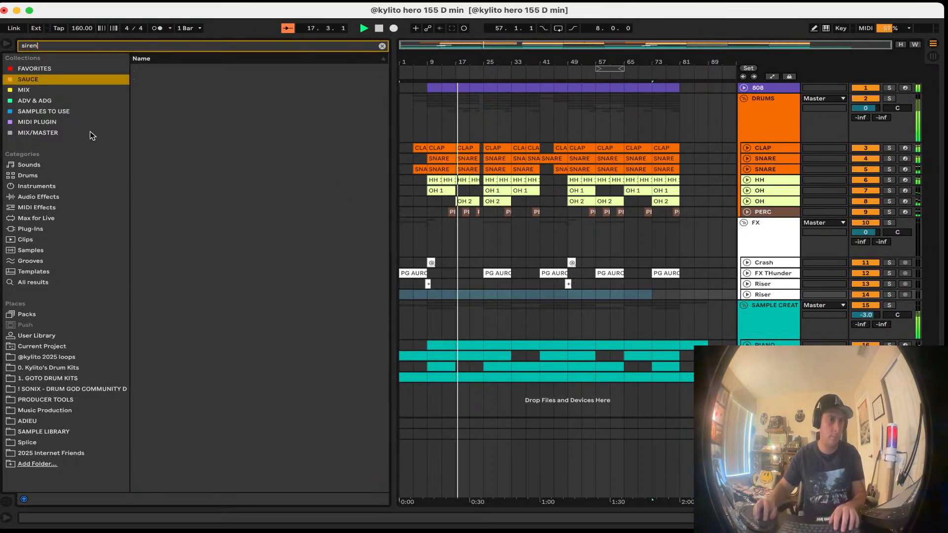
{"action": "left_click", "coordinate": [90, 132]}
{"action": "left_click", "coordinate": [469, 378]}
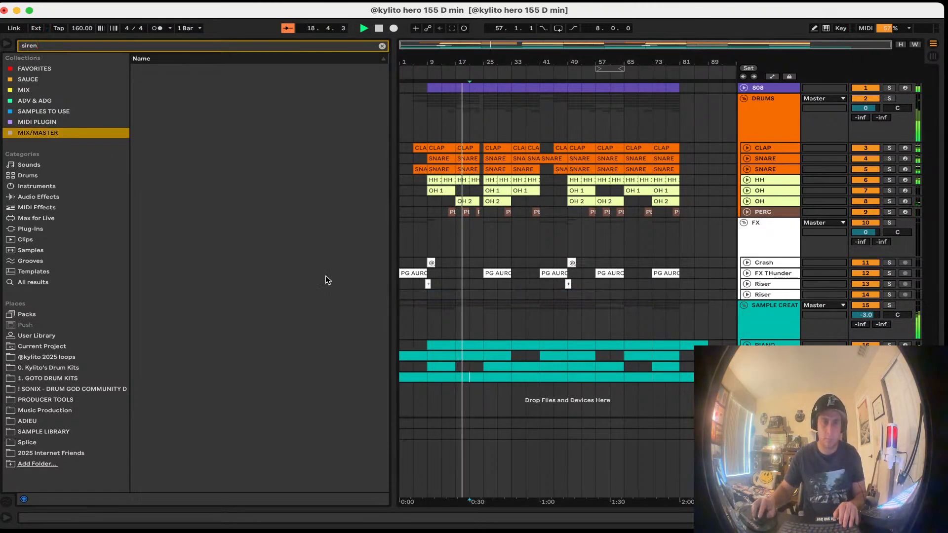
{"action": "left_click", "coordinate": [21, 283]}
{"action": "left_click", "coordinate": [203, 200]}
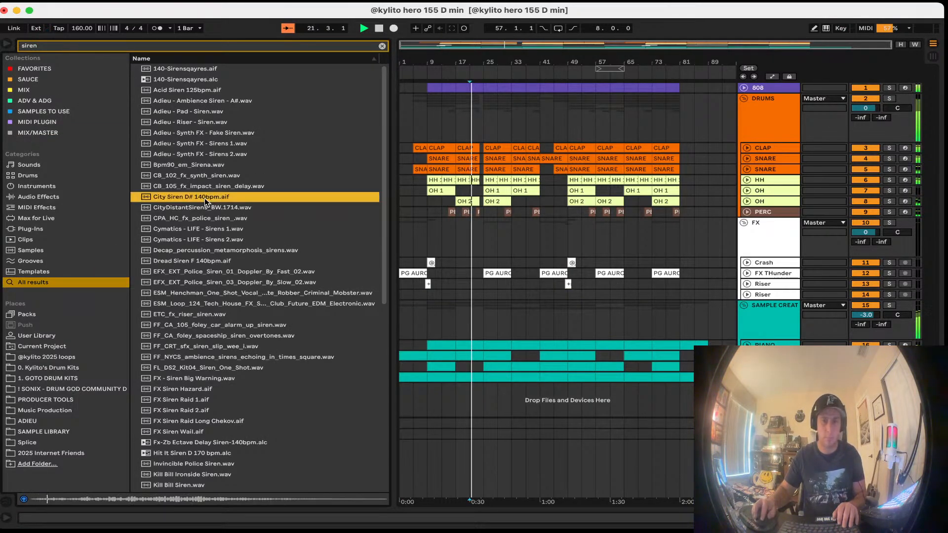
{"action": "left_click_drag", "start_coordinate": [205, 198], "coordinate": [420, 295]}
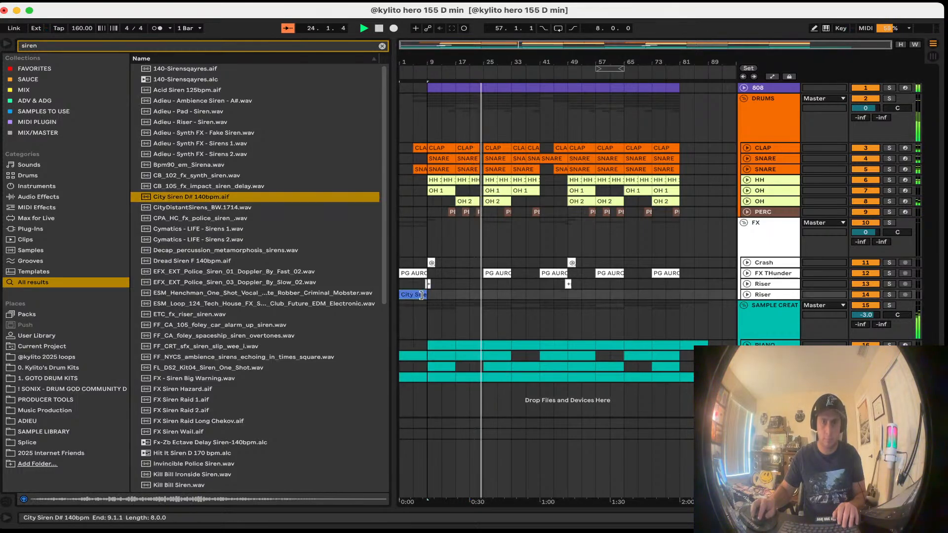
Step: Turn off warping on the City Siren clip, transpose it to -1 st and play the arrangement from the start
{"action": "double_click", "coordinate": [418, 296]}
{"action": "left_click", "coordinate": [198, 477]}
{"action": "key", "text": "Down"}
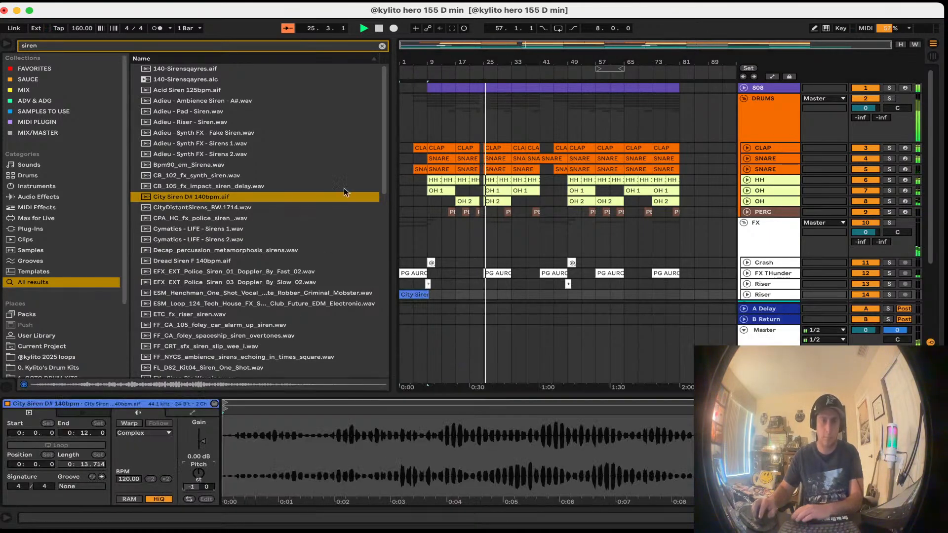
{"action": "double_click", "coordinate": [381, 28]}
{"action": "key", "text": "space"}
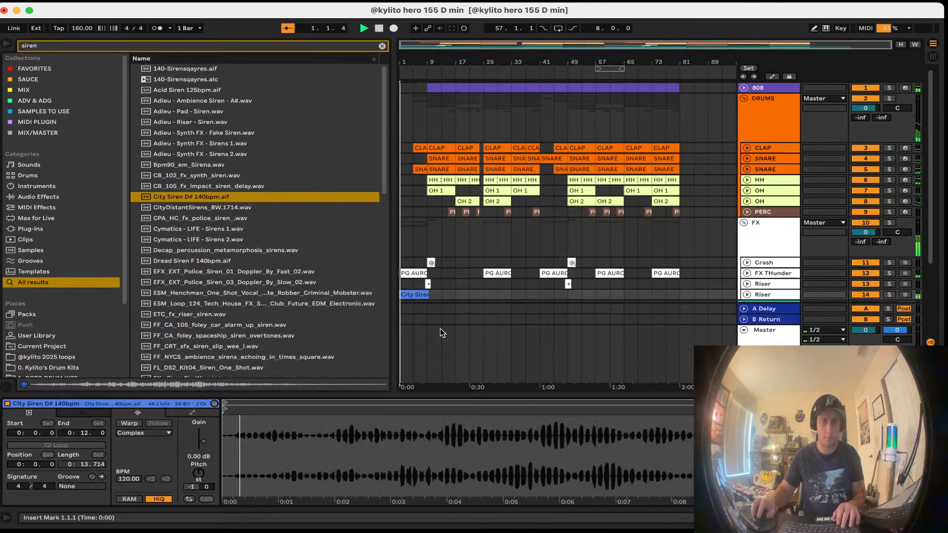
{"action": "left_click_drag", "start_coordinate": [426, 396], "coordinate": [430, 475]}
{"action": "left_click", "coordinate": [526, 323]}
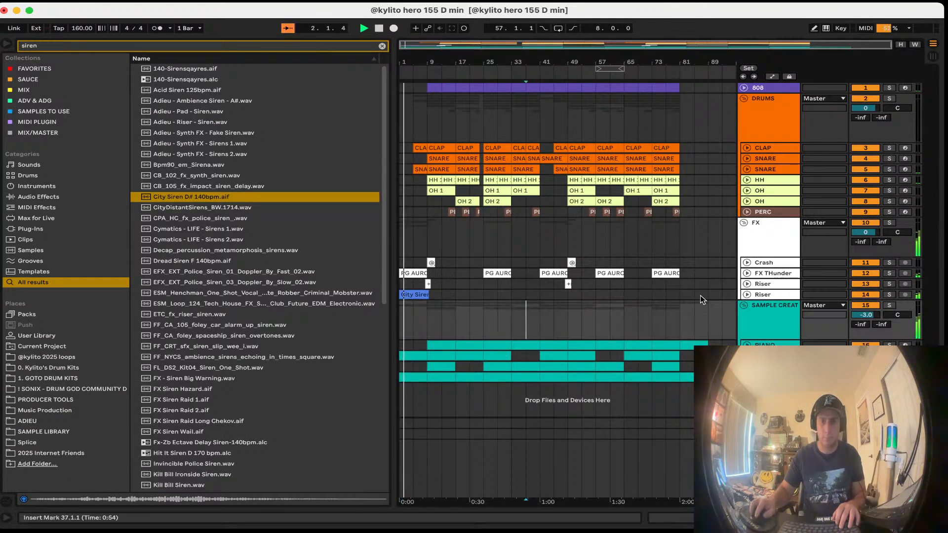
Step: Lower the duplicated Riser track's volume to -11.8 dB and fold the track again
{"action": "left_click", "coordinate": [747, 294]}
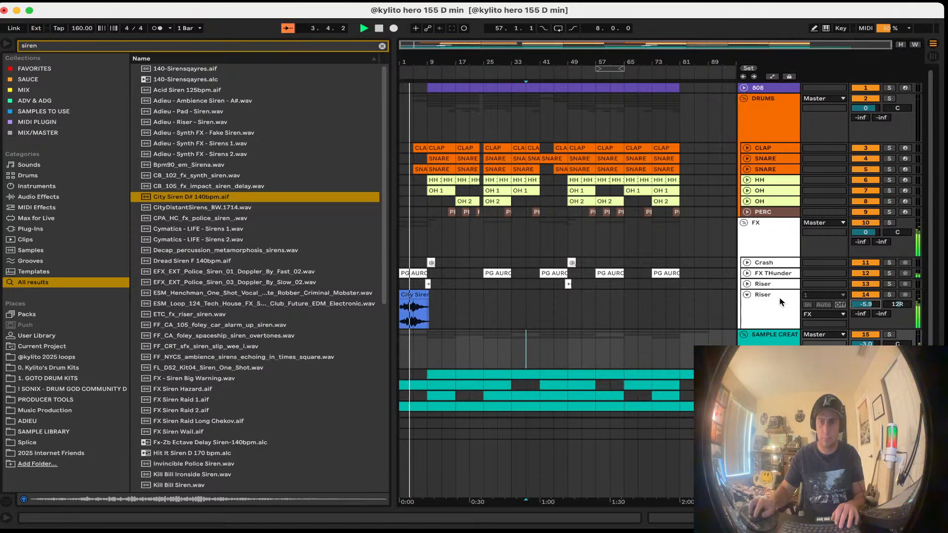
{"action": "double_click", "coordinate": [762, 296]}
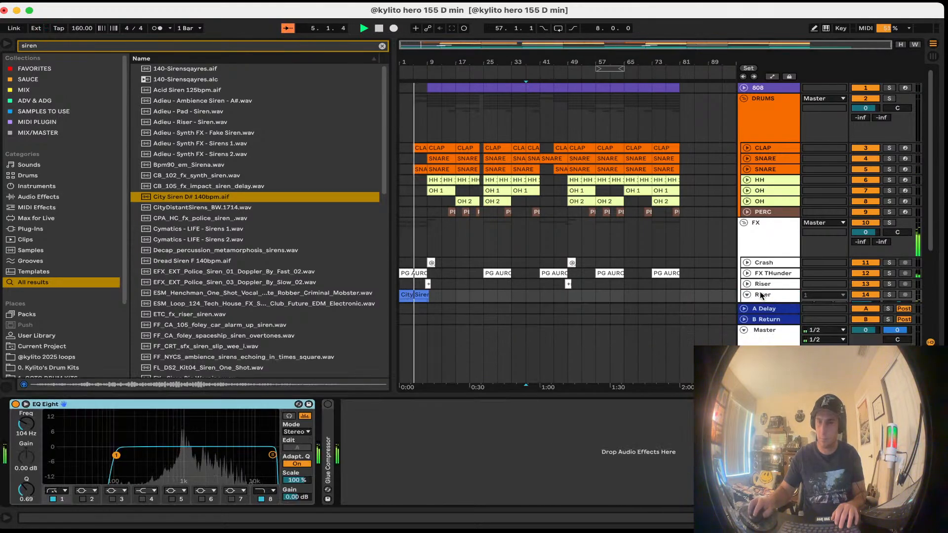
{"action": "scroll", "coordinate": [761, 296], "scroll_direction": "down", "scroll_amount": 5}
{"action": "left_click_drag", "start_coordinate": [865, 170], "coordinate": [864, 179]}
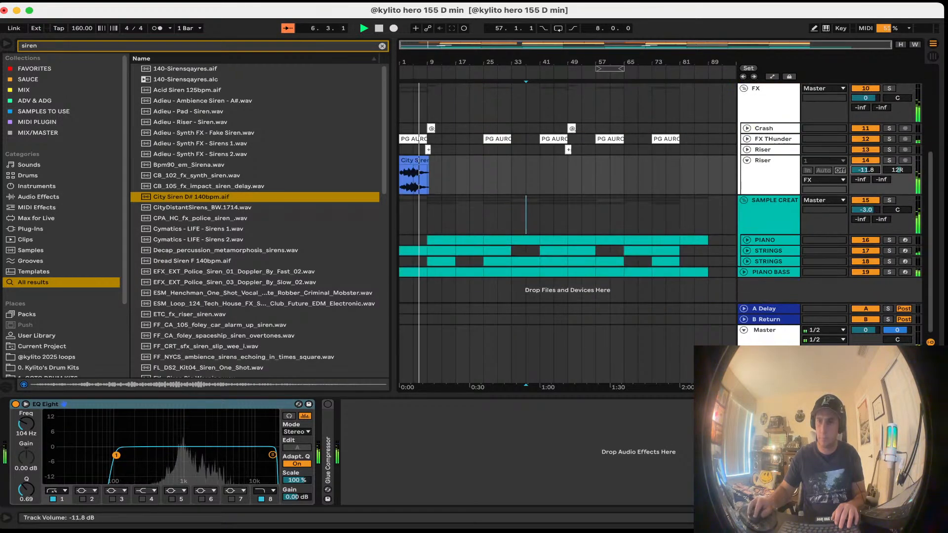
{"action": "left_click", "coordinate": [747, 161]}
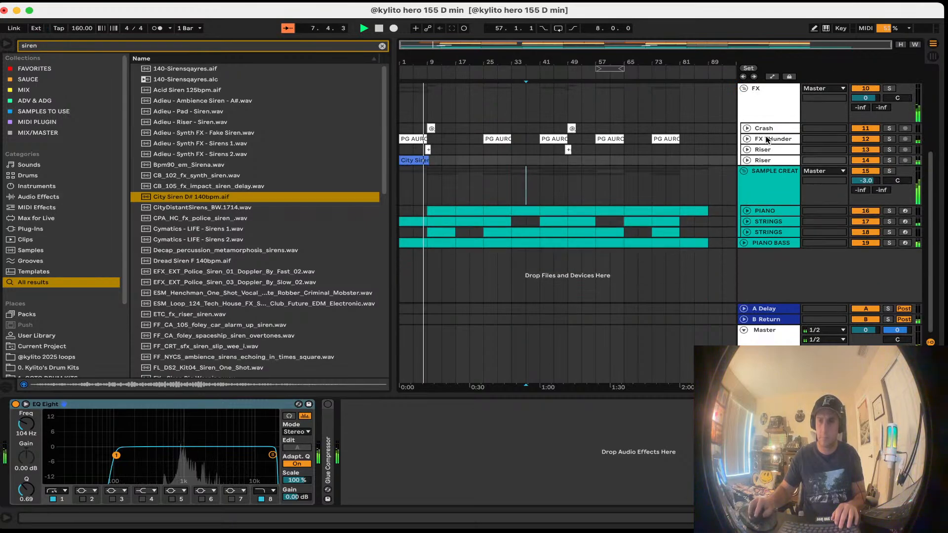
Step: Lower the siren track's volume to -17.8 dB and the City Siren clip's gain to -4.27 dB
{"action": "left_click", "coordinate": [747, 161]}
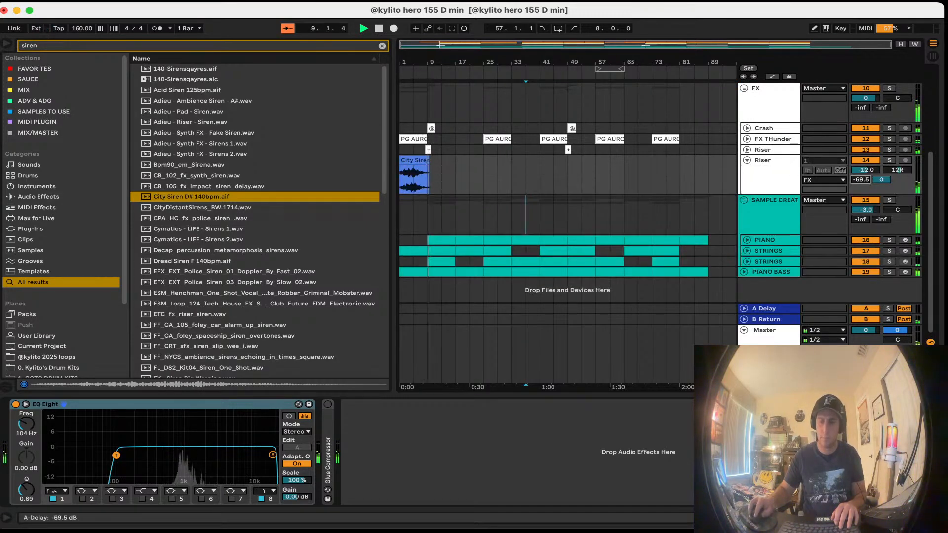
{"action": "double_click", "coordinate": [420, 159]}
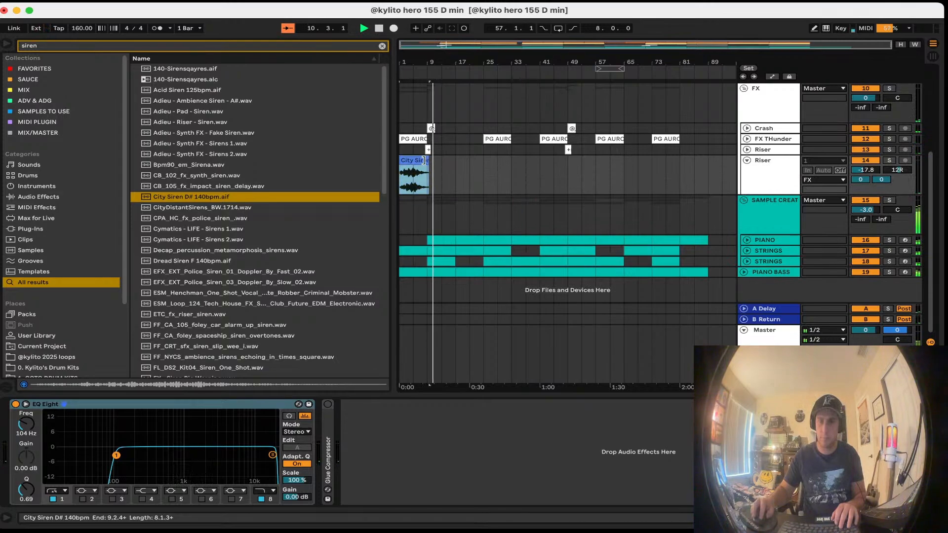
{"action": "left_click_drag", "start_coordinate": [205, 444], "coordinate": [205, 450]}
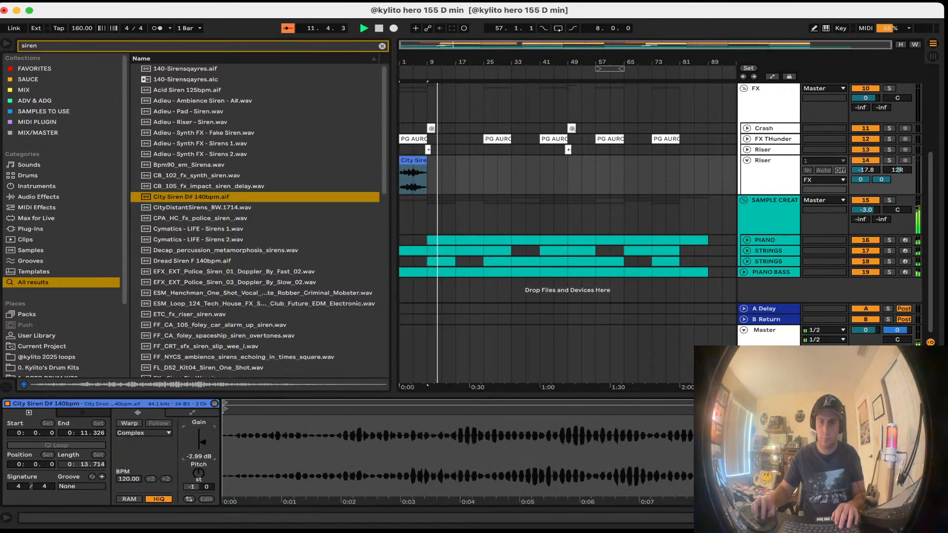
Step: Replay the arrangement from the start and save the project with the siren track folded
{"action": "left_click", "coordinate": [379, 29]}
{"action": "left_click", "coordinate": [379, 30]}
{"action": "left_click", "coordinate": [365, 28]}
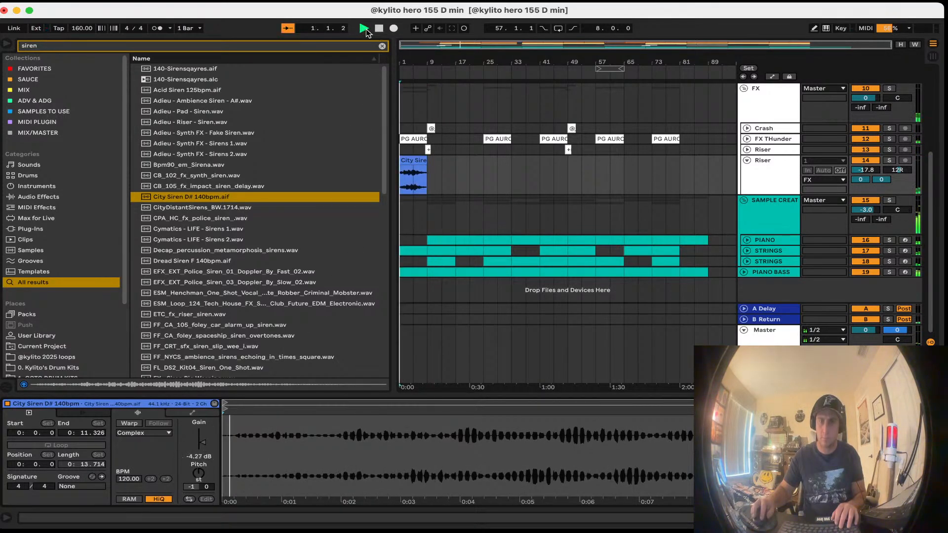
{"action": "left_click", "coordinate": [610, 172]}
{"action": "left_click", "coordinate": [747, 161]}
{"action": "key", "text": "super+s"}
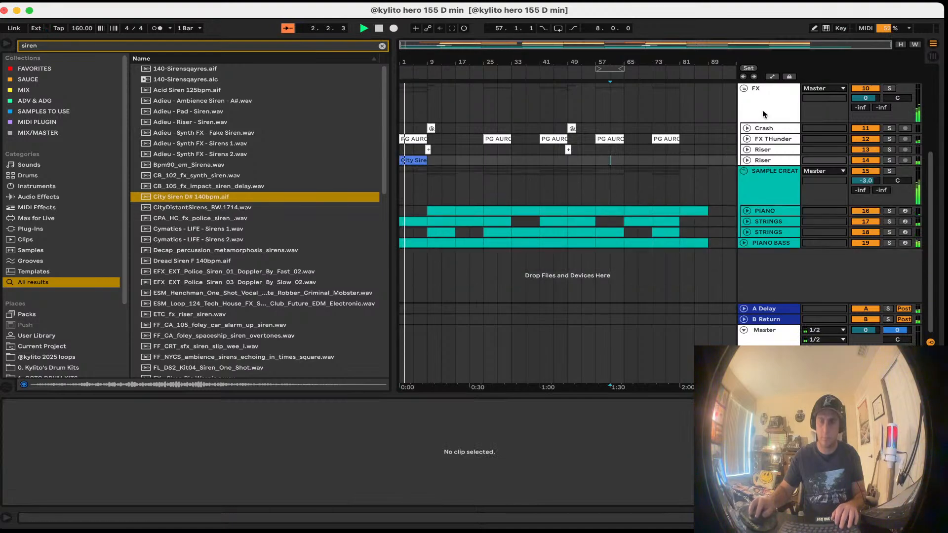
Step: Assign the FX group's colour to its grouped tracks and clips
{"action": "right_click", "coordinate": [764, 113]}
{"action": "left_click", "coordinate": [783, 317]}
{"action": "left_click", "coordinate": [496, 182]}
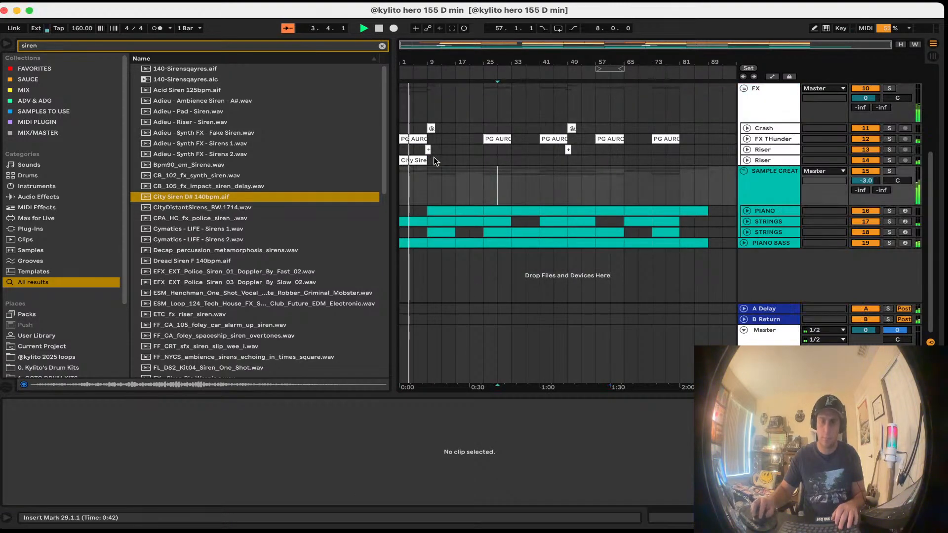
Step: Delete the opening clap notes, from about 5.2 to 6.4, in the intro CLAP clip at bar 5
{"action": "left_click_drag", "start_coordinate": [437, 395], "coordinate": [414, 469]}
{"action": "left_click", "coordinate": [442, 378]}
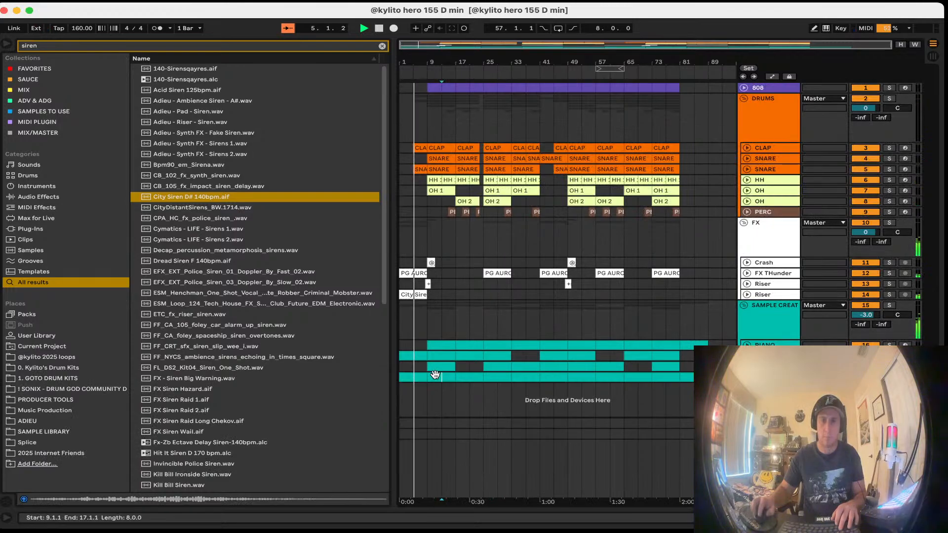
{"action": "double_click", "coordinate": [419, 148]}
{"action": "left_click_drag", "start_coordinate": [581, 456], "coordinate": [329, 431]}
{"action": "key", "text": "Delete"}
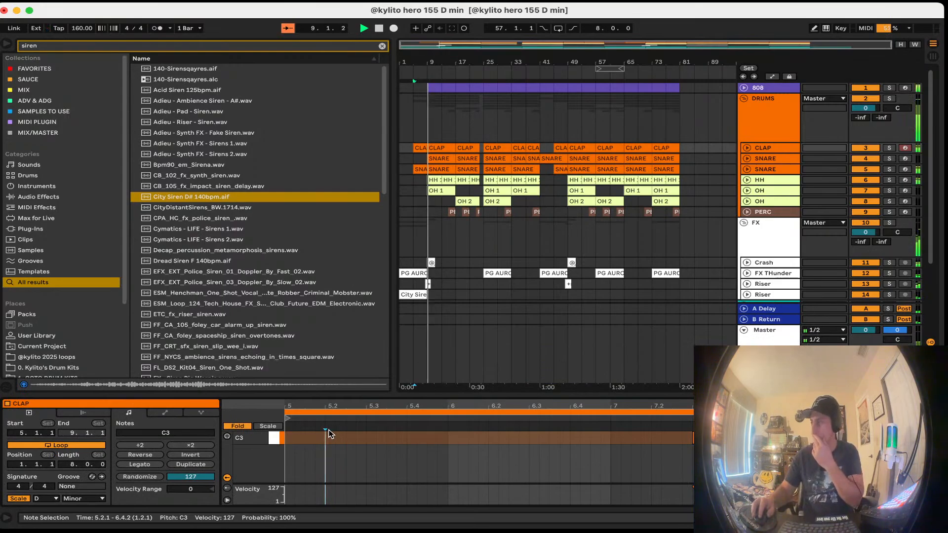
Step: Add the UADx LA-2A Tube Compressor from the MIX/MASTER collection to the second STRINGS track and close its window
{"action": "double_click", "coordinate": [483, 394]}
{"action": "left_click", "coordinate": [485, 357]}
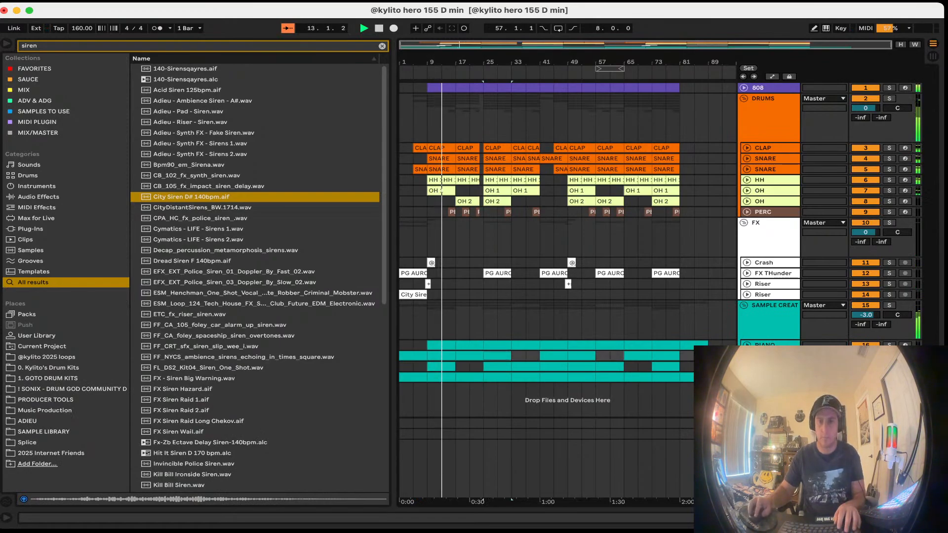
{"action": "double_click", "coordinate": [768, 367]}
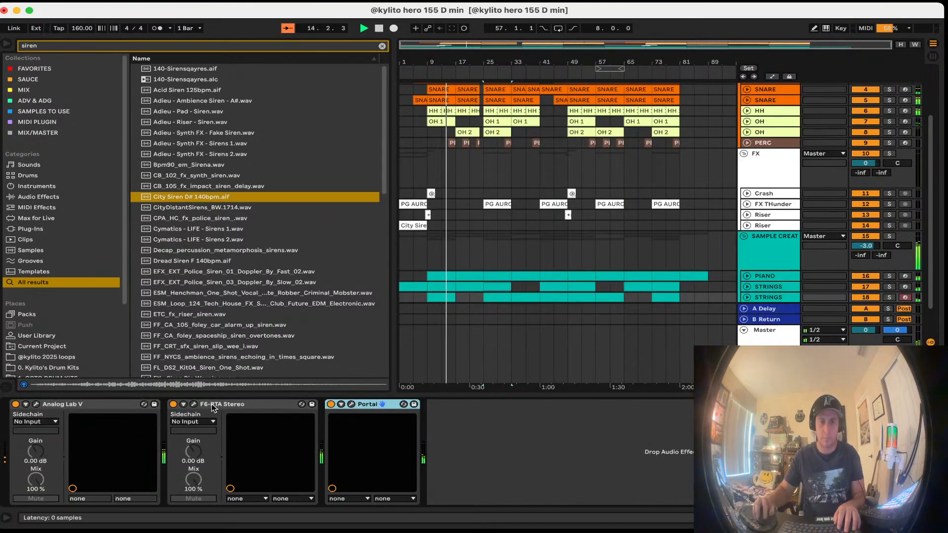
{"action": "left_click", "coordinate": [42, 134]}
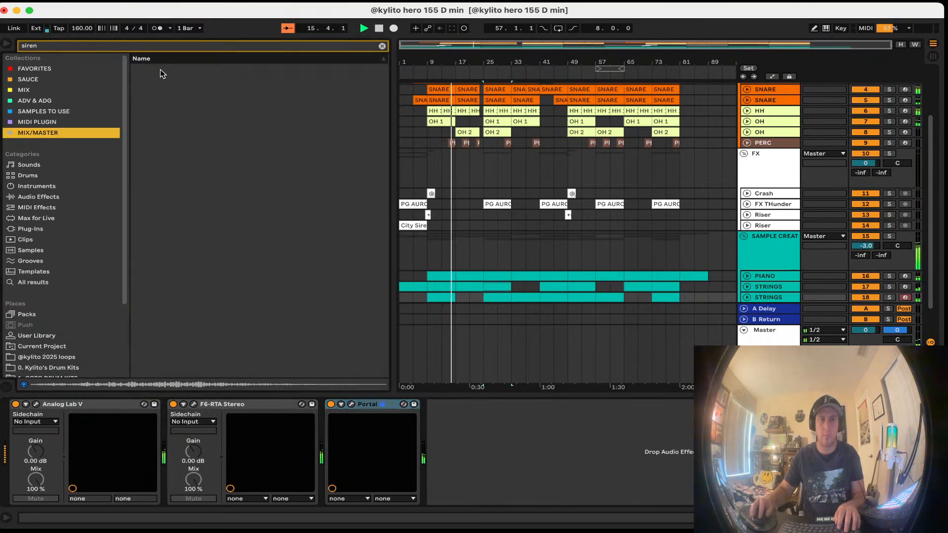
{"action": "left_click", "coordinate": [382, 46]}
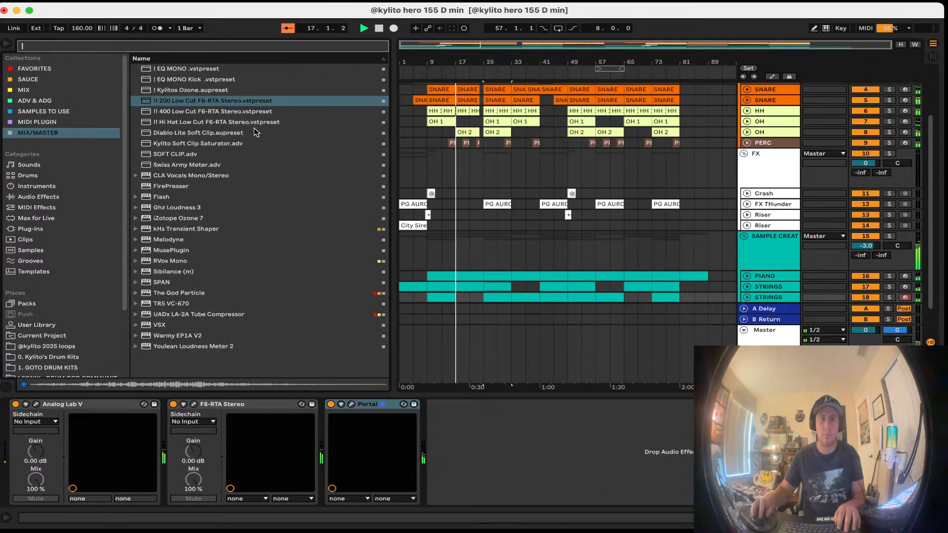
{"action": "double_click", "coordinate": [197, 315]}
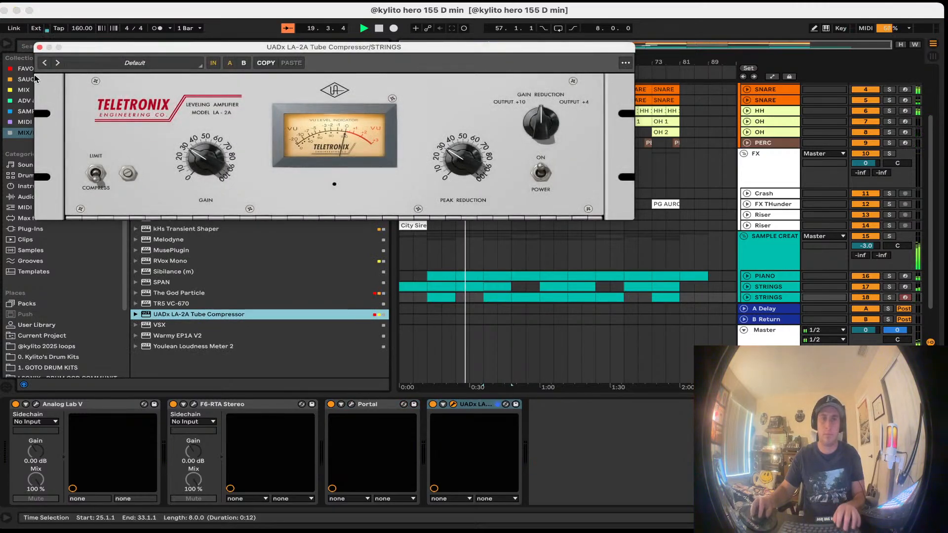
{"action": "left_click", "coordinate": [39, 47]}
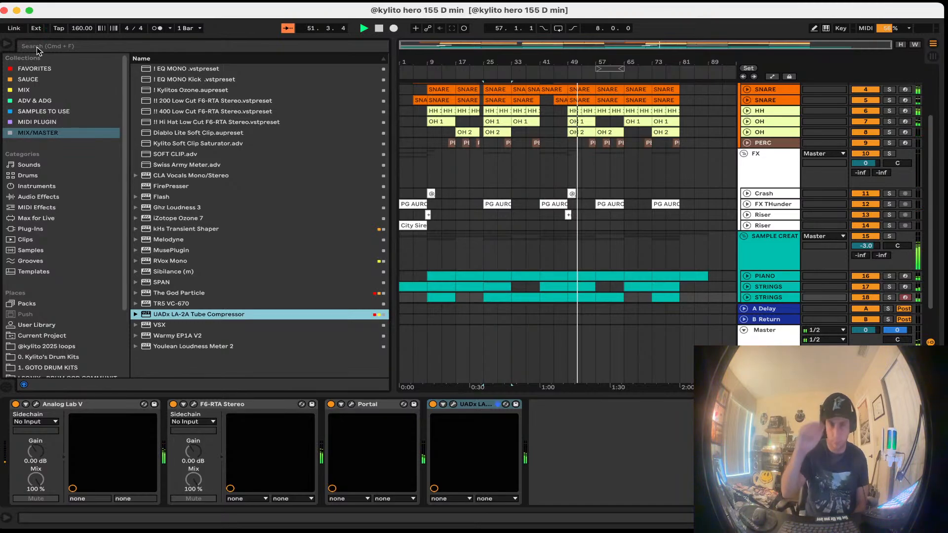
Step: Examine the notes of the PIANO BASS clips around bars 41 to 65
{"action": "left_click_drag", "start_coordinate": [542, 393], "coordinate": [573, 409]}
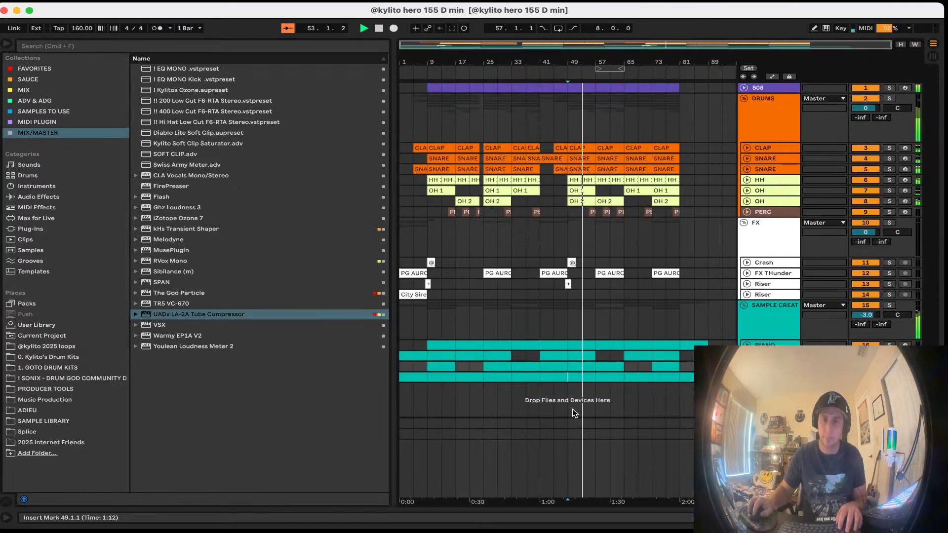
{"action": "double_click", "coordinate": [582, 376]}
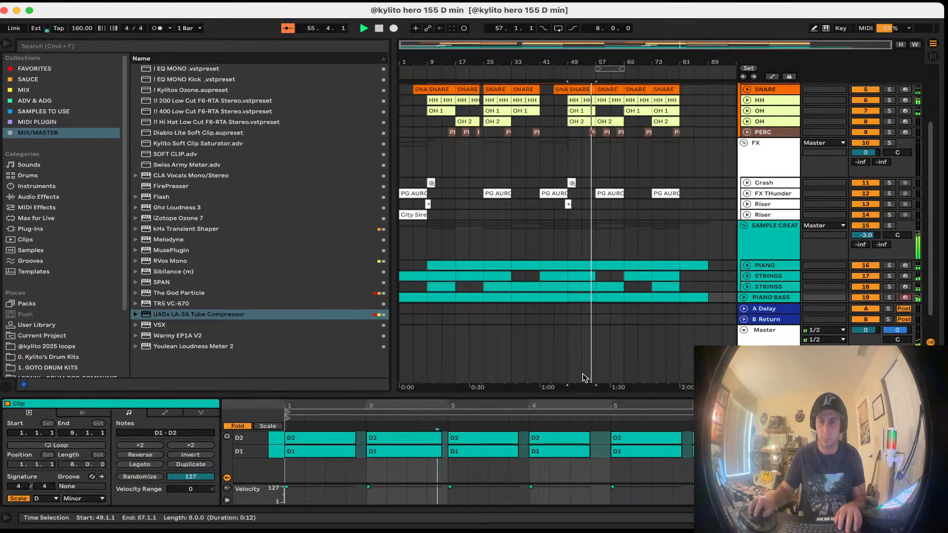
{"action": "scroll", "coordinate": [569, 309], "scroll_direction": "down", "scroll_amount": 1}
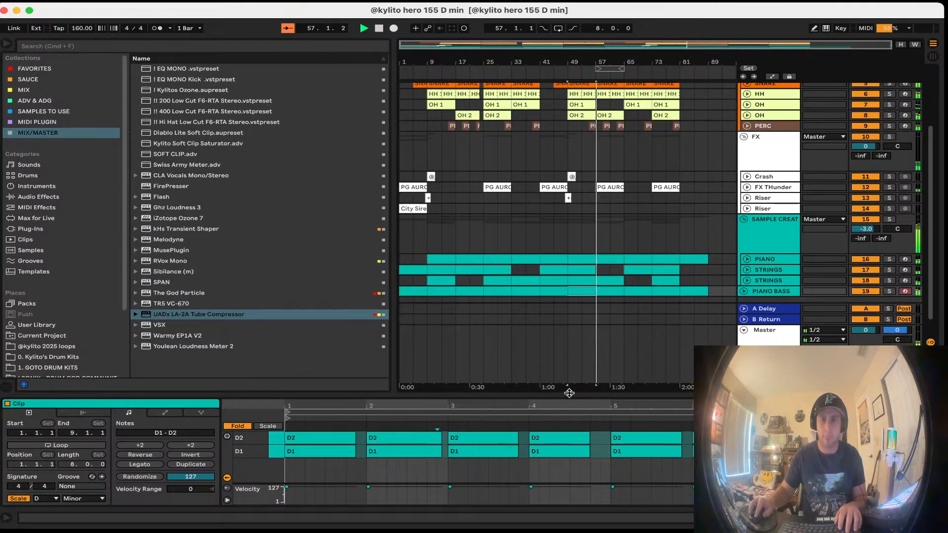
{"action": "left_click_drag", "start_coordinate": [567, 393], "coordinate": [601, 525]}
{"action": "double_click", "coordinate": [614, 378]}
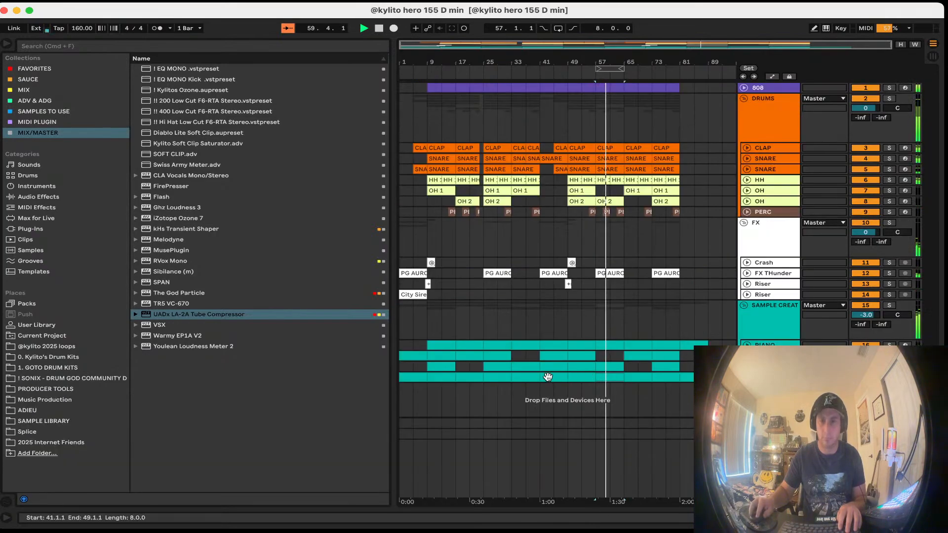
{"action": "double_click", "coordinate": [586, 377]}
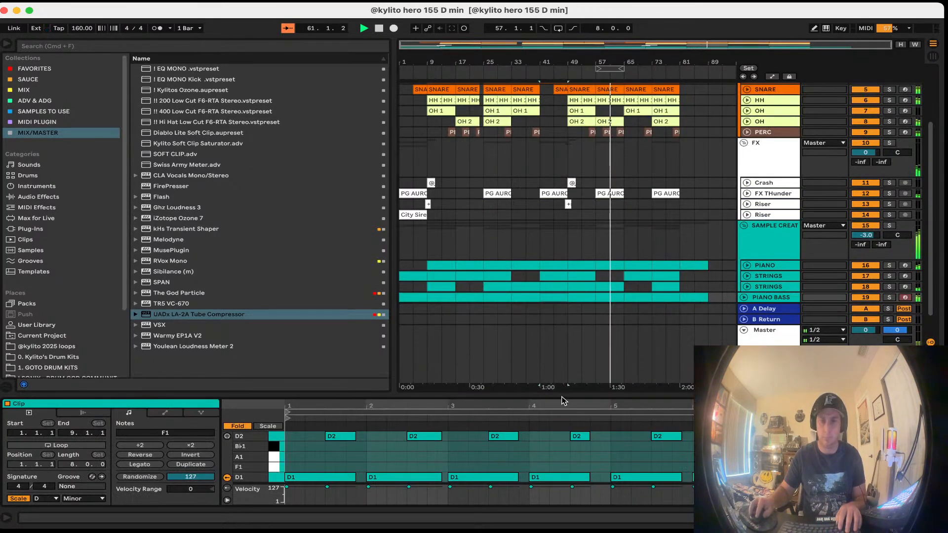
{"action": "left_click_drag", "start_coordinate": [563, 401], "coordinate": [561, 479]}
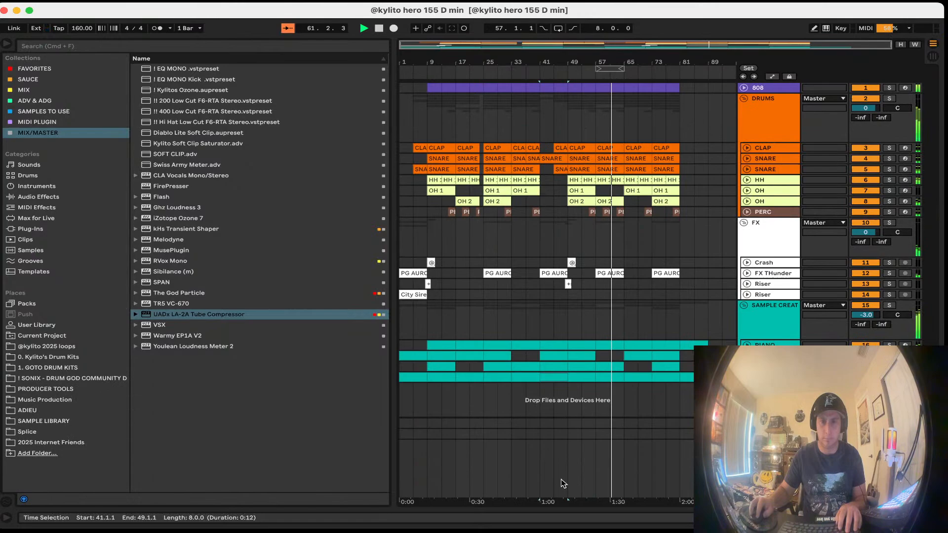
Step: Compare the notes of the STRINGS, PIANO BASS and PIANO clips between bars 49 and 65
{"action": "left_click", "coordinate": [583, 370]}
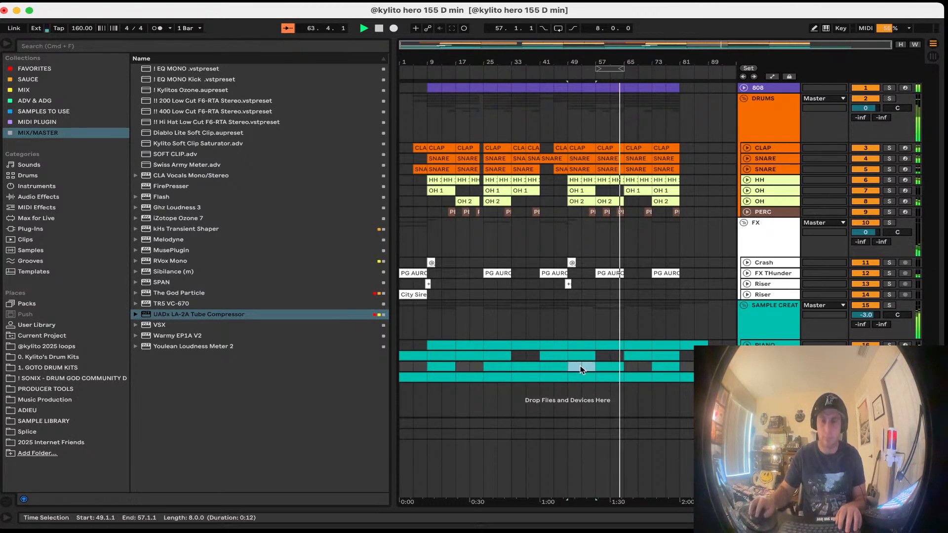
{"action": "left_click_drag", "start_coordinate": [581, 370], "coordinate": [580, 354]}
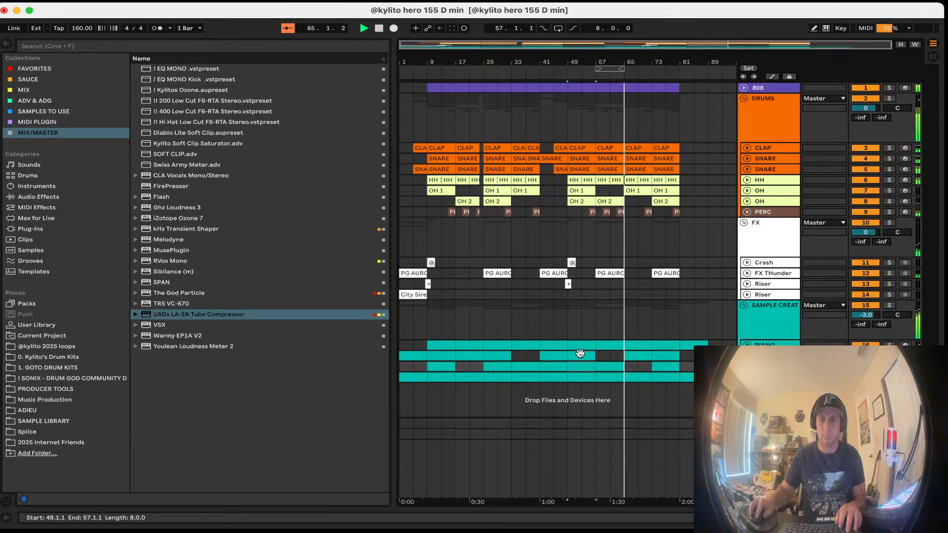
{"action": "double_click", "coordinate": [580, 354]}
{"action": "scroll", "coordinate": [582, 304], "scroll_direction": "down", "scroll_amount": 5}
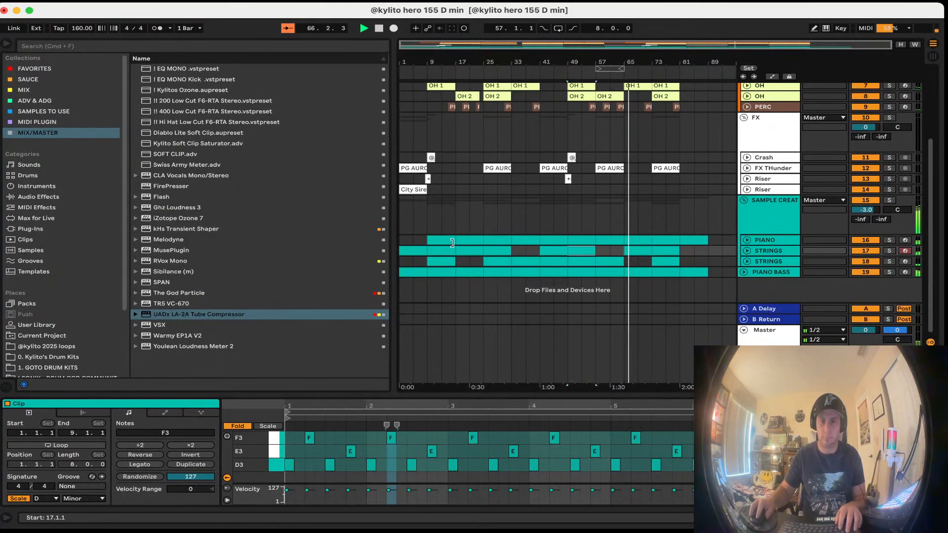
{"action": "left_click", "coordinate": [584, 261]}
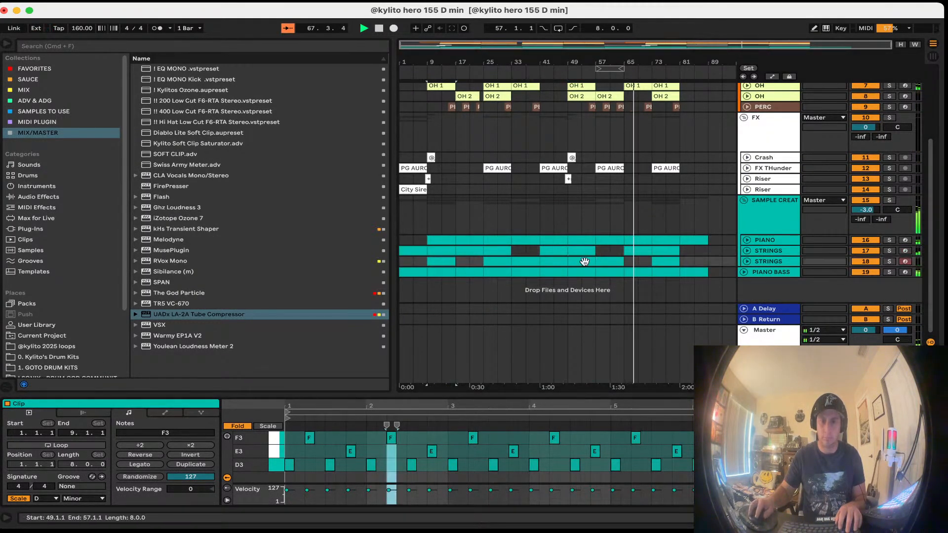
{"action": "left_click", "coordinate": [611, 273]}
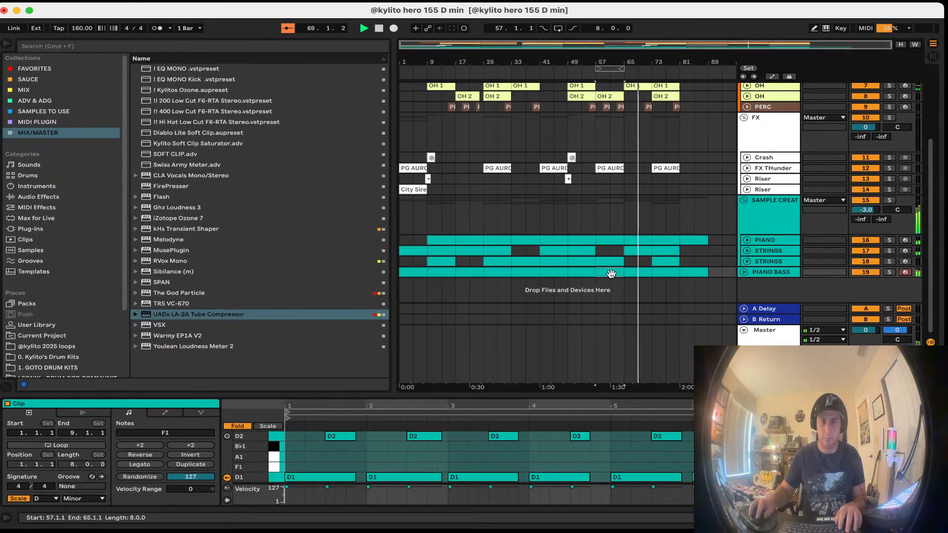
{"action": "left_click", "coordinate": [613, 240]}
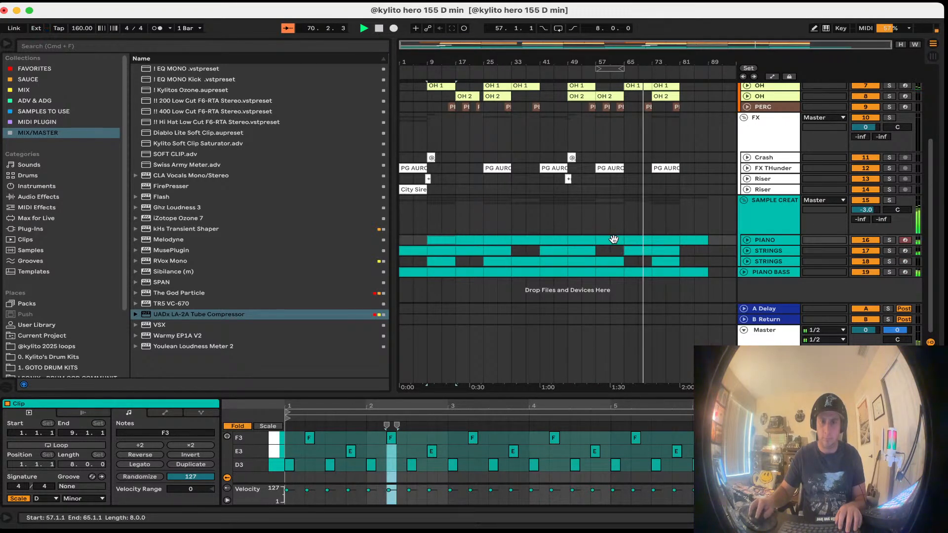
{"action": "key", "text": "super+a"}
{"action": "key", "text": "shift+Up"}
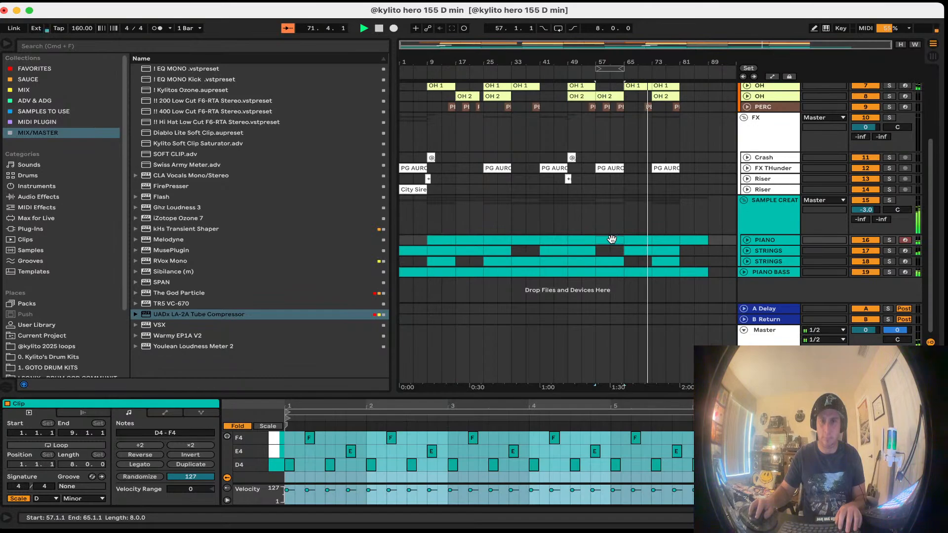
Step: Examine the PIANO BASS clips at bars 49 and 73, and close the clip view
{"action": "left_click", "coordinate": [575, 273]}
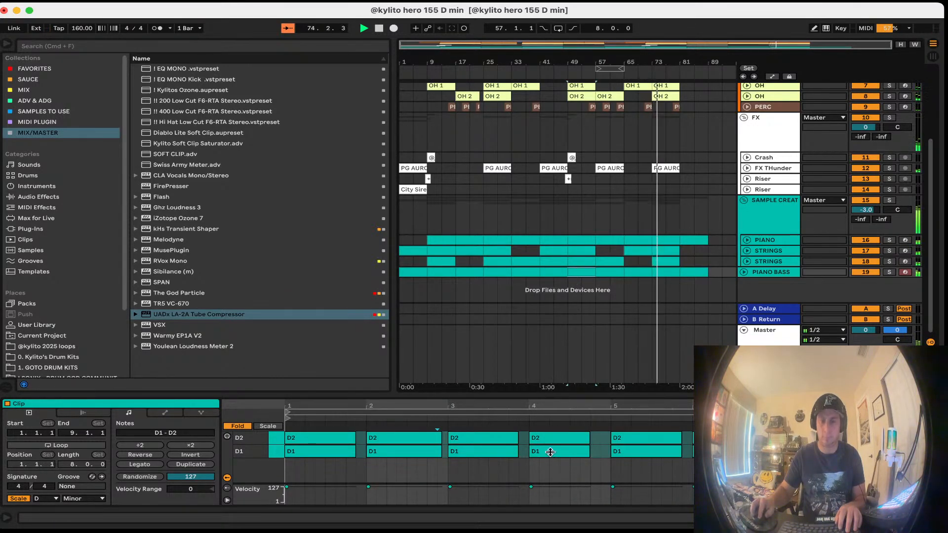
{"action": "key", "text": "super+alt+l"}
{"action": "left_click", "coordinate": [664, 368]}
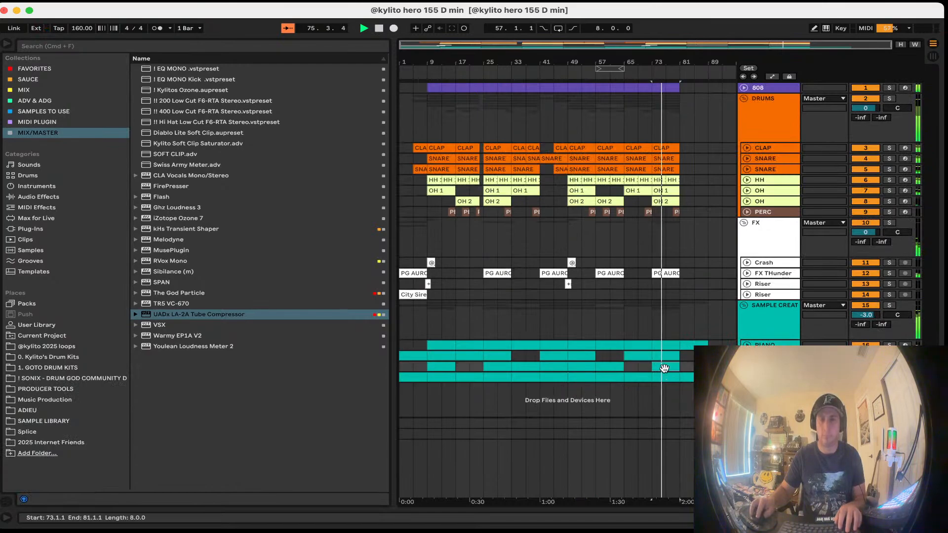
{"action": "double_click", "coordinate": [664, 368]}
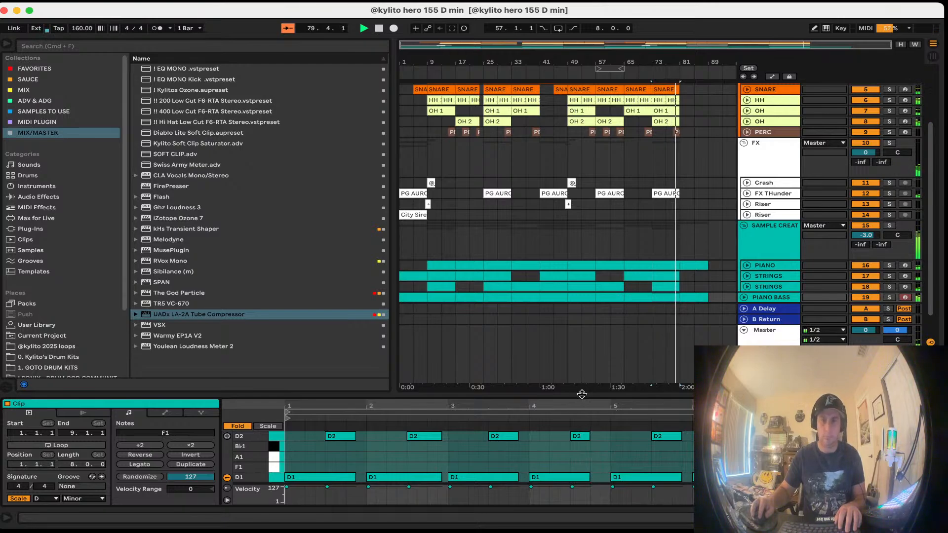
{"action": "left_click_drag", "start_coordinate": [582, 394], "coordinate": [572, 502]}
{"action": "left_click", "coordinate": [583, 434]}
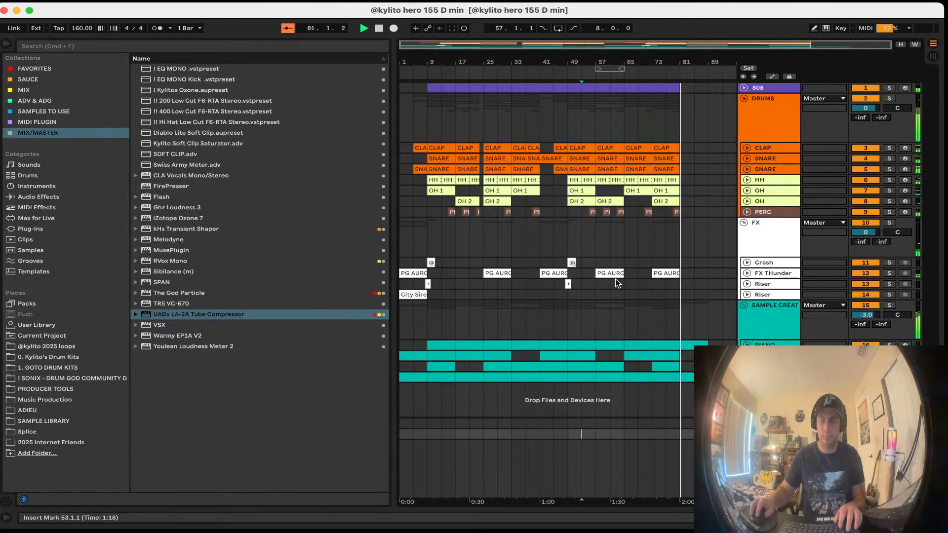
Step: Loop the whole arrangement over 88 bars from bar 1 and save the project
{"action": "left_click_drag", "start_coordinate": [598, 68], "coordinate": [401, 68]}
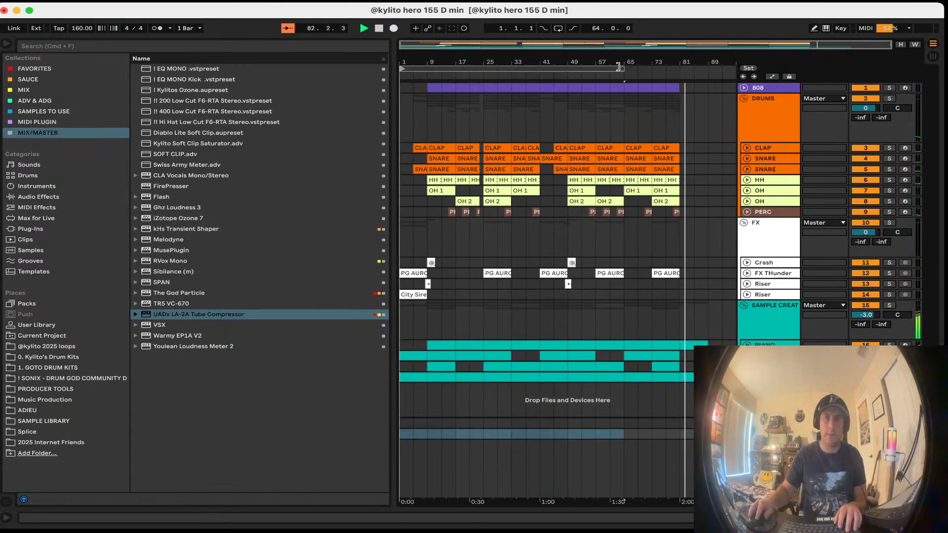
{"action": "left_click_drag", "start_coordinate": [618, 67], "coordinate": [707, 68]}
{"action": "left_click", "coordinate": [673, 68]}
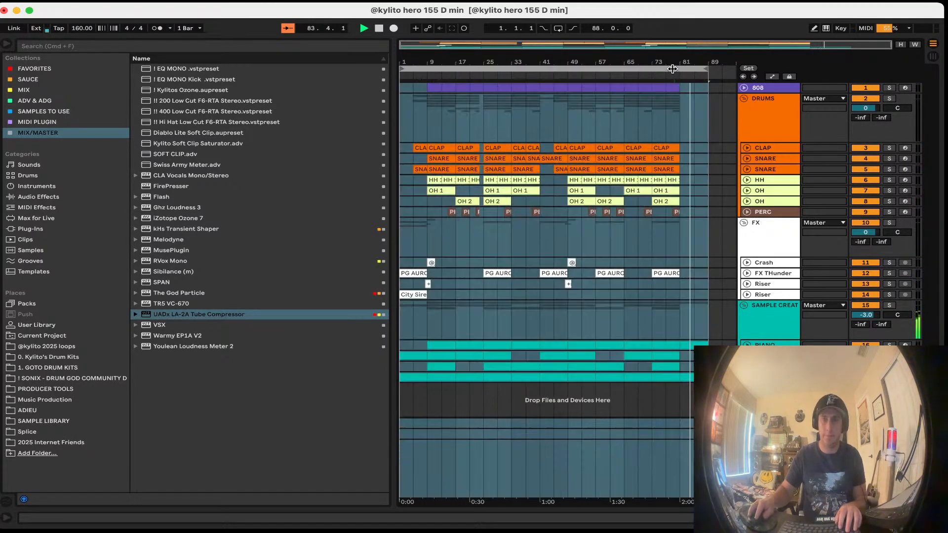
{"action": "left_click", "coordinate": [558, 28]}
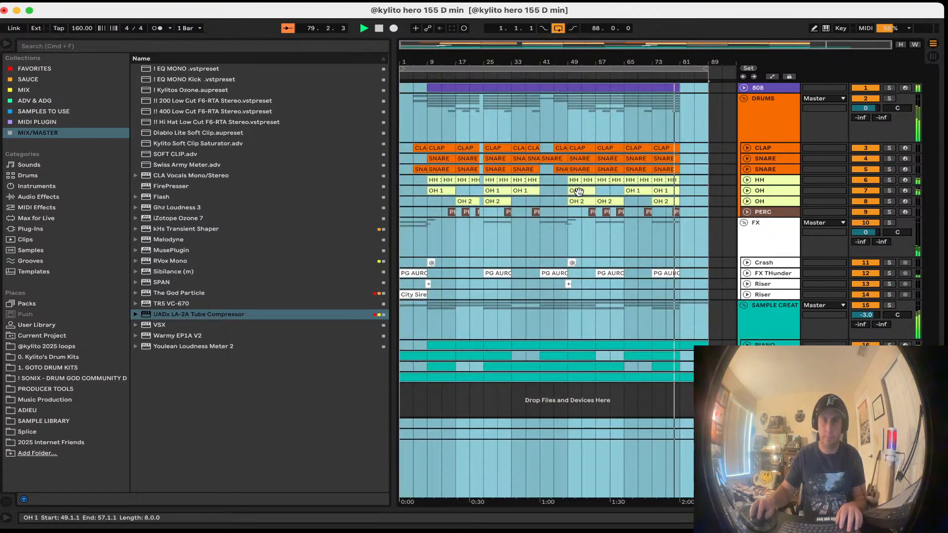
{"action": "left_click", "coordinate": [578, 191]}
{"action": "key", "text": "super+s"}
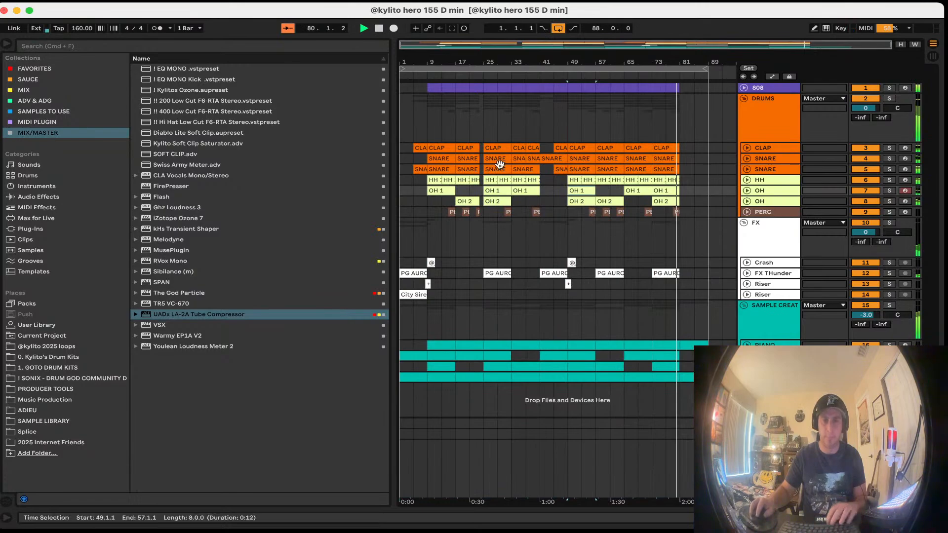
Step: Collect all external files into the project and save the Live Set
{"action": "left_click", "coordinate": [55, 1]}
{"action": "left_click", "coordinate": [79, 139]}
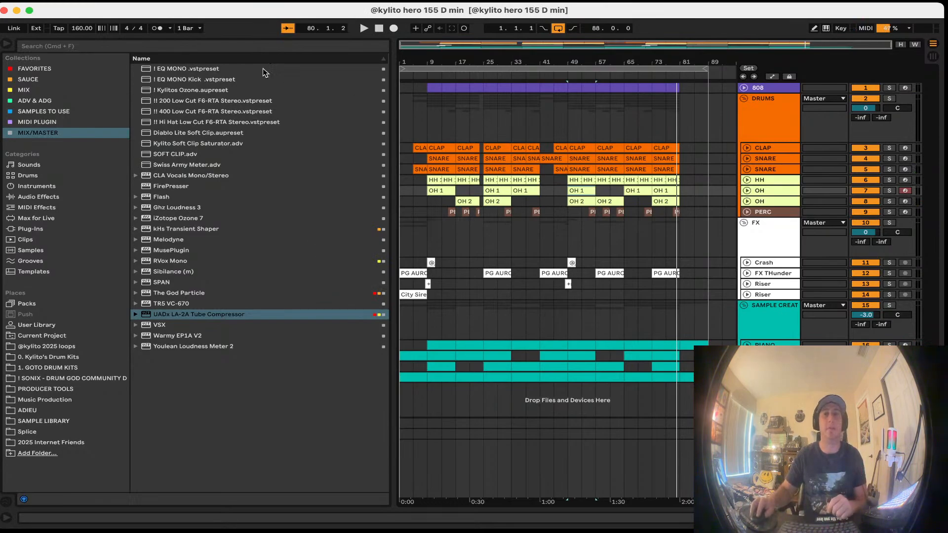
{"action": "left_click", "coordinate": [54, 1]}
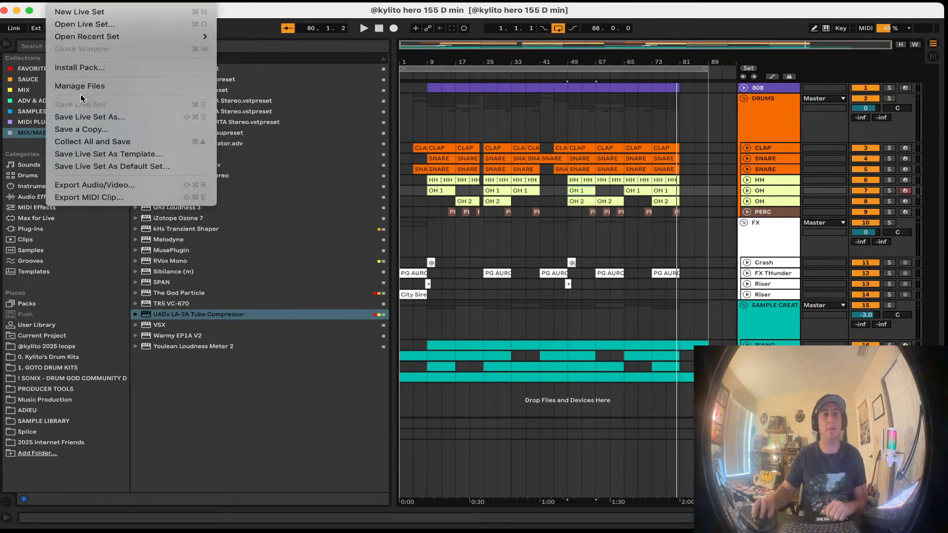
{"action": "left_click", "coordinate": [84, 182]}
{"action": "key", "text": "Return"}
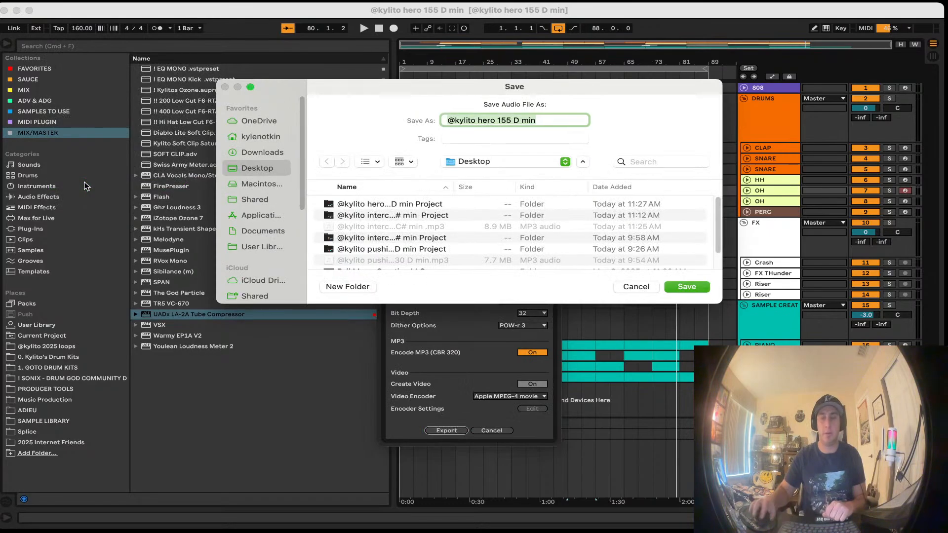
{"action": "left_click", "coordinate": [632, 287]}
{"action": "left_click", "coordinate": [495, 431]}
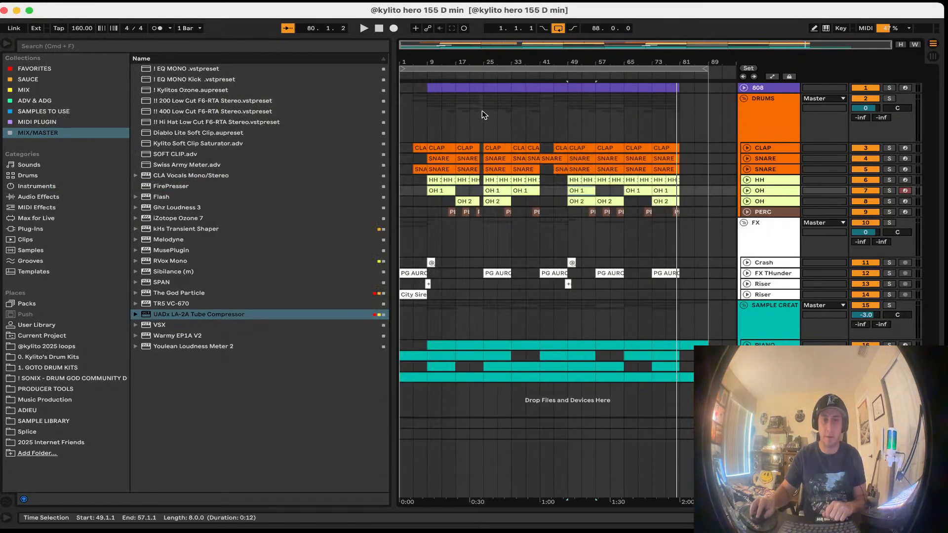
Step: Select the looped 88-bar range from bar 1 and bring up the audio export settings for the Master track
{"action": "left_click", "coordinate": [464, 68]}
{"action": "left_click", "coordinate": [69, 2]}
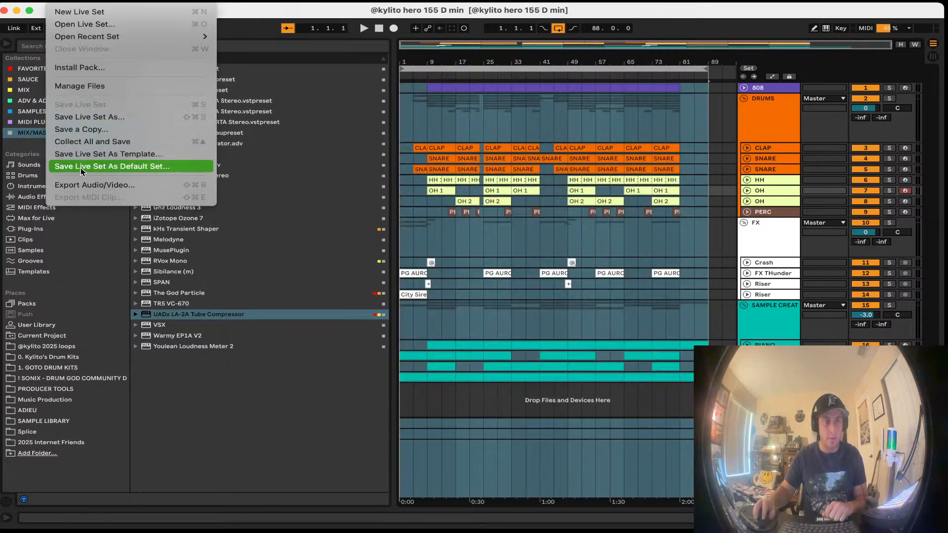
{"action": "left_click", "coordinate": [81, 183]}
{"action": "key", "text": "Return"}
{"action": "key", "text": "Escape"}
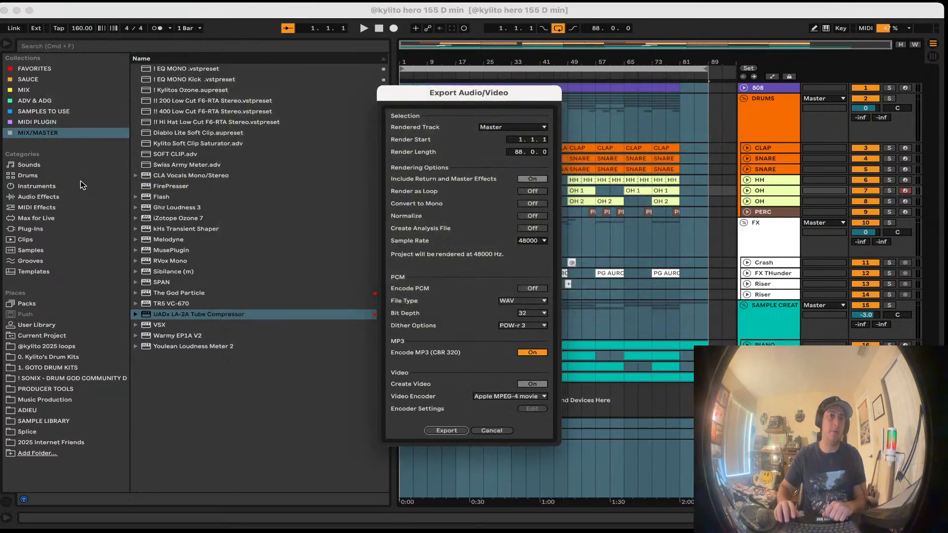